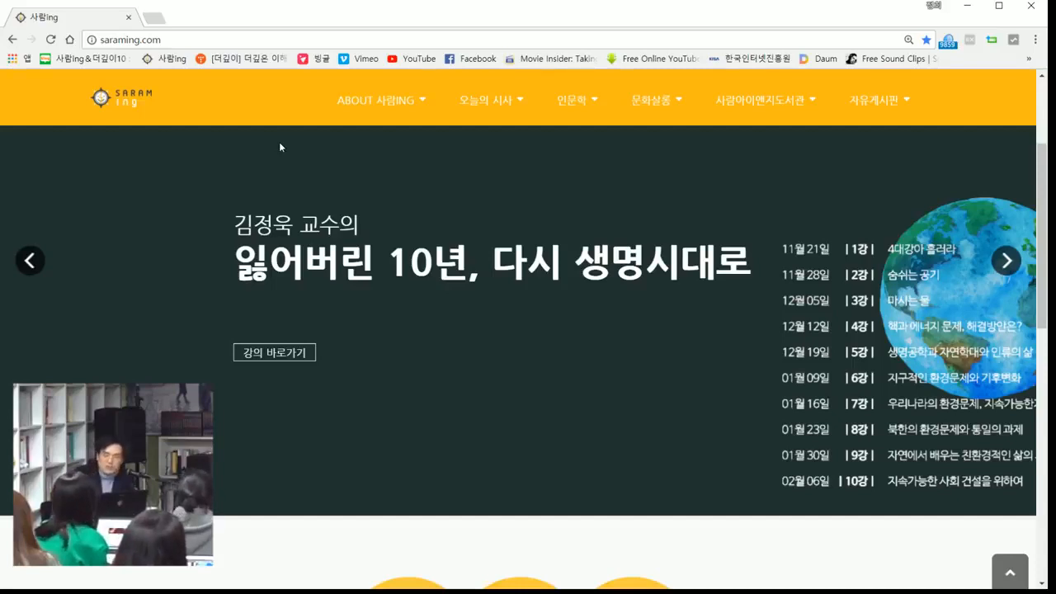
Step: Advance the homepage banner to the 문화살롱 slide and open its linked page
{"action": "left_click", "coordinate": [1006, 260]}
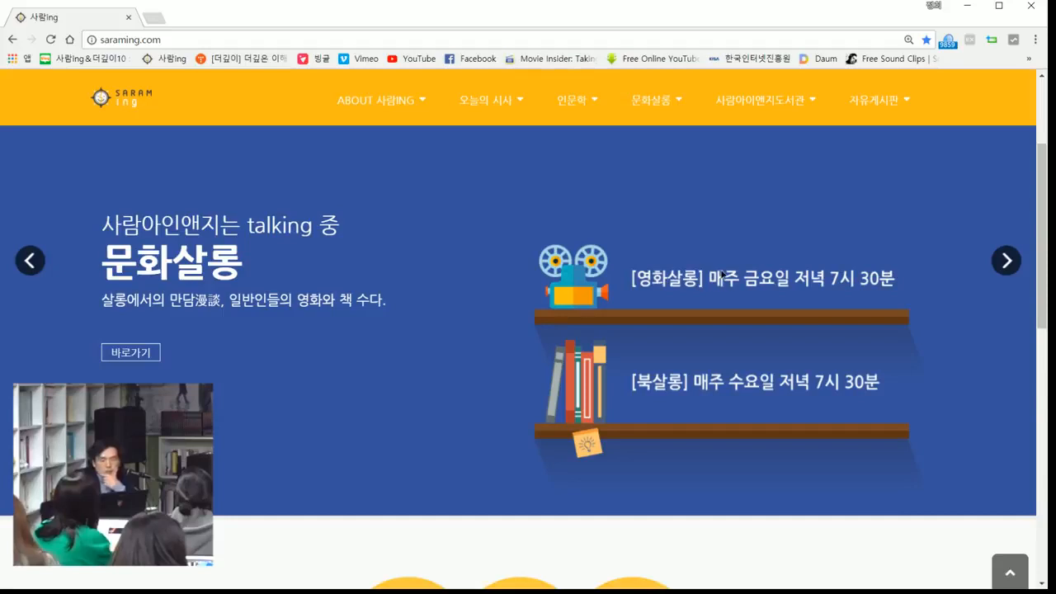
{"action": "left_click_drag", "start_coordinate": [548, 406], "coordinate": [103, 221]}
{"action": "left_click", "coordinate": [117, 353]}
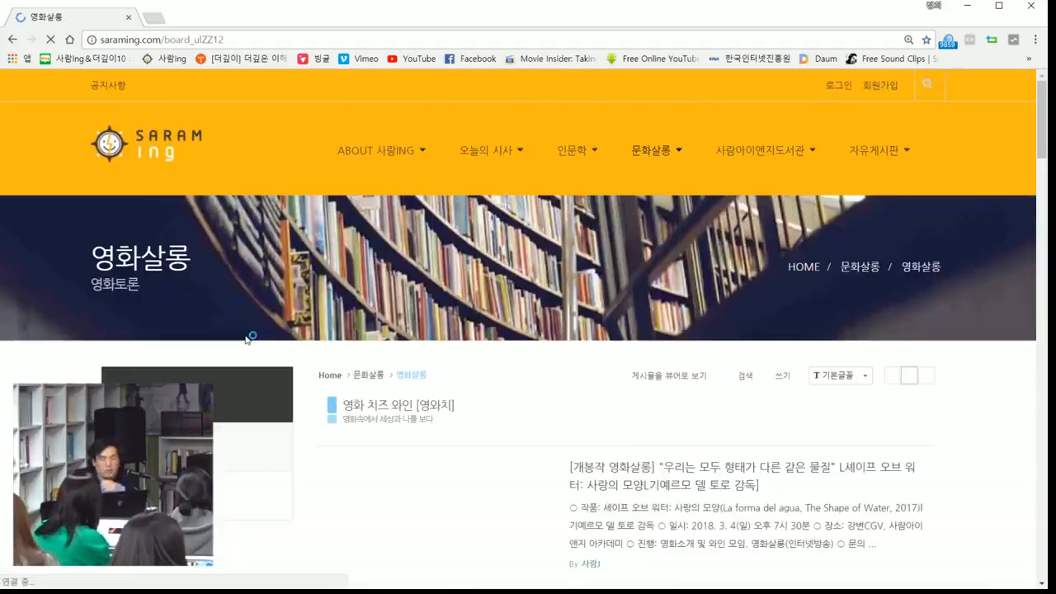
Step: Open the 영화살롱 post about 쉬러브즈미 (She Loves Me) and bring its embedded video into view
{"action": "scroll", "coordinate": [264, 330], "scroll_direction": "down", "scroll_amount": 2}
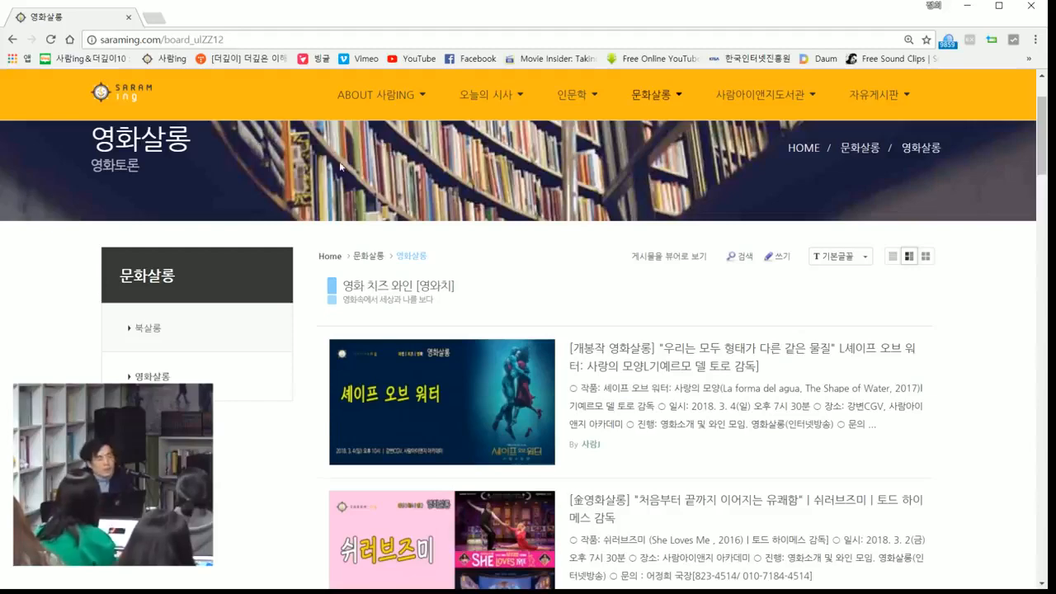
{"action": "scroll", "coordinate": [558, 333], "scroll_direction": "down", "scroll_amount": 3}
{"action": "left_click", "coordinate": [695, 287]}
{"action": "scroll", "coordinate": [637, 297], "scroll_direction": "down", "scroll_amount": 4}
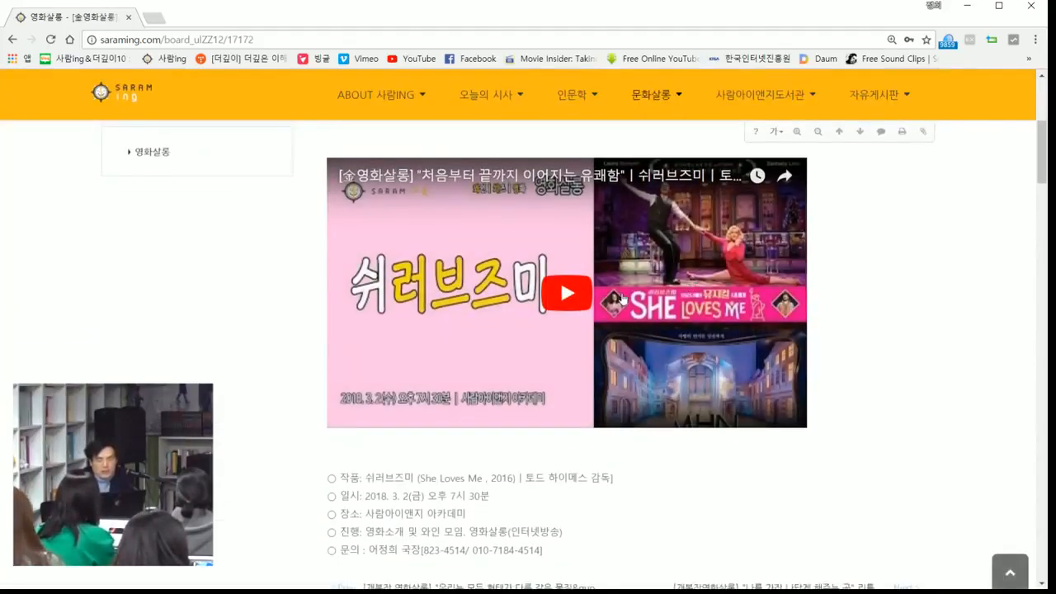
Step: Play the post's embedded video, jump to about 25:56, and pause it
{"action": "left_click", "coordinate": [576, 295]}
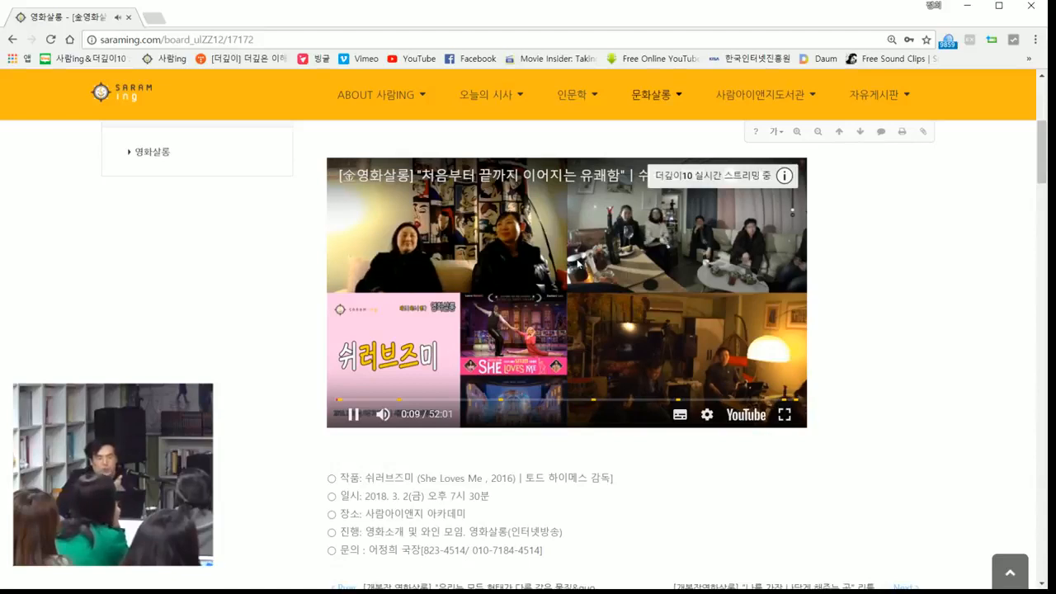
{"action": "left_click", "coordinate": [566, 400]}
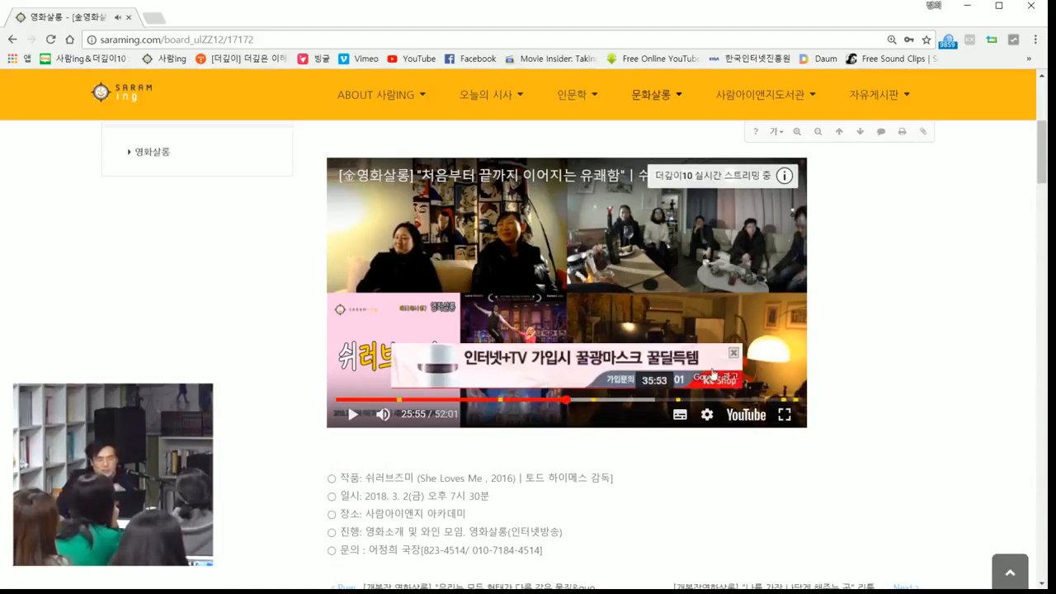
{"action": "left_click", "coordinate": [652, 298]}
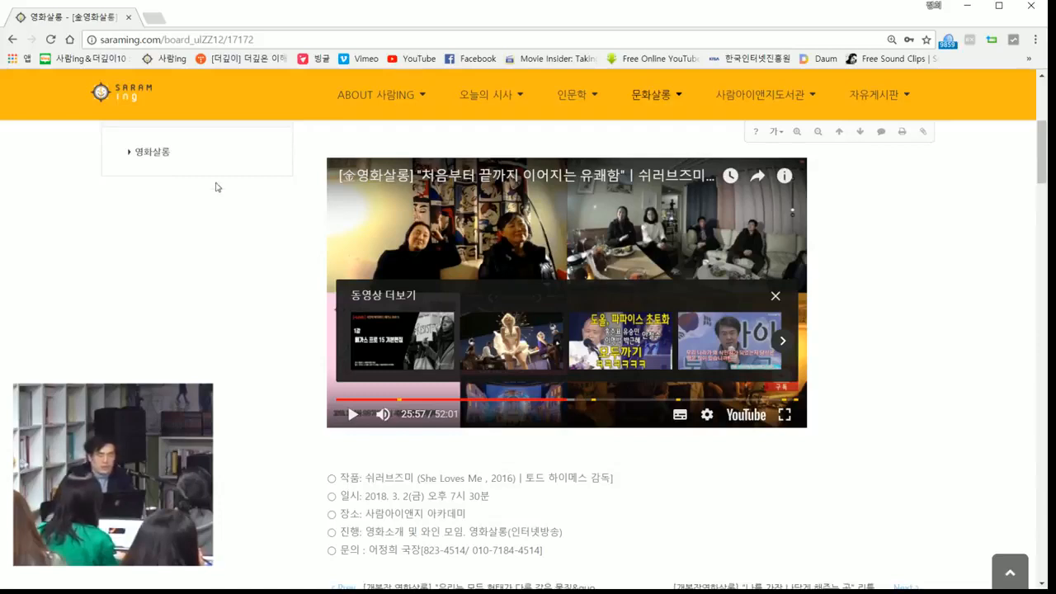
Step: Open the 더깊이10 YouTube channel and show its home page as new visitors see it (신규 방문자용)
{"action": "left_click", "coordinate": [268, 40]}
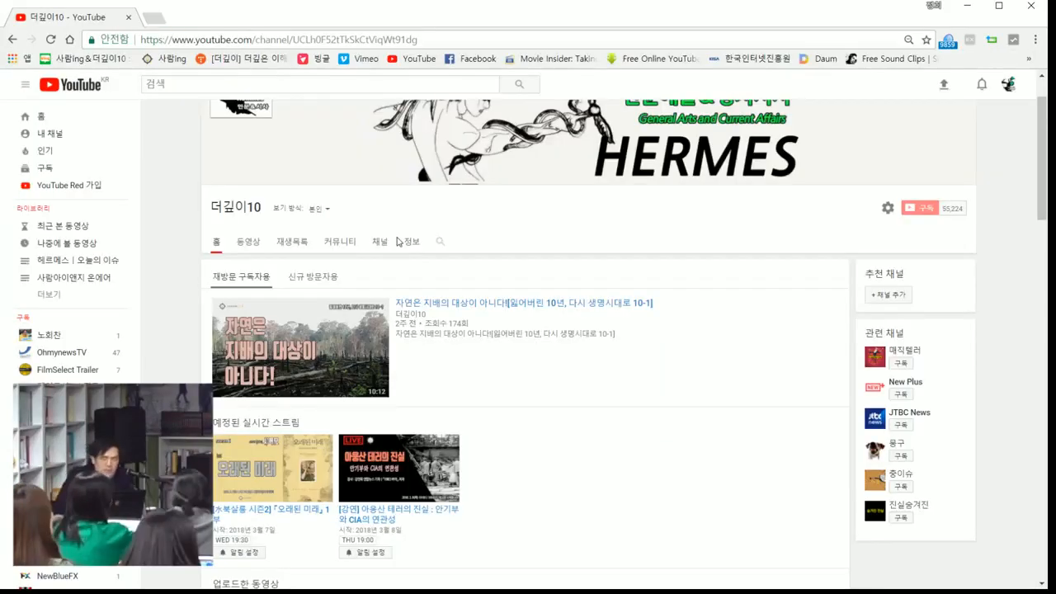
{"action": "left_click", "coordinate": [329, 284]}
{"action": "scroll", "coordinate": [370, 251], "scroll_direction": "down", "scroll_amount": 2}
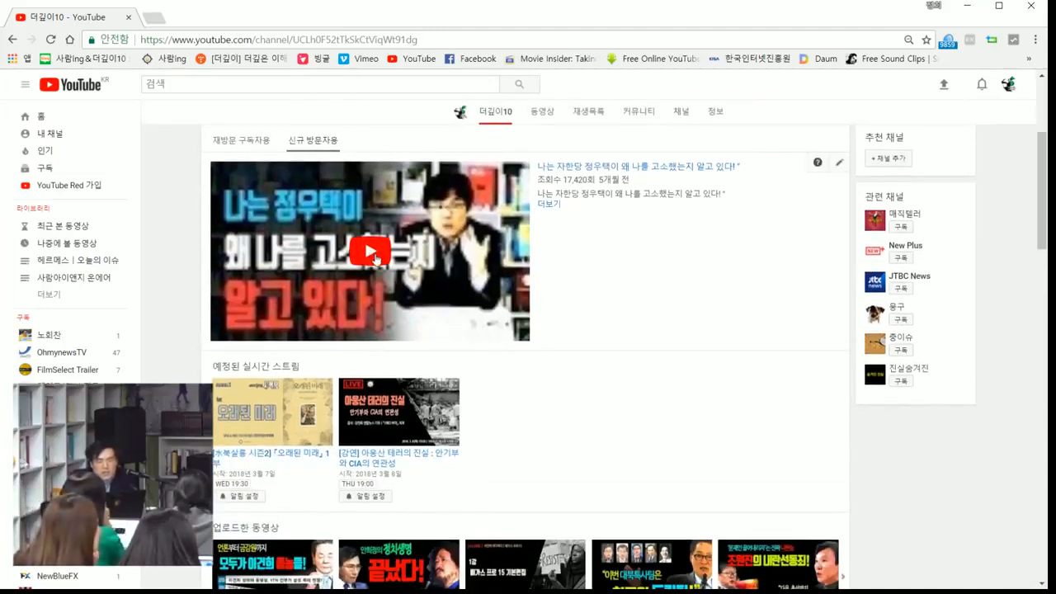
Step: Play the channel's featured video for new visitors, jump to about 8:40, and pause it
{"action": "left_click", "coordinate": [378, 258]}
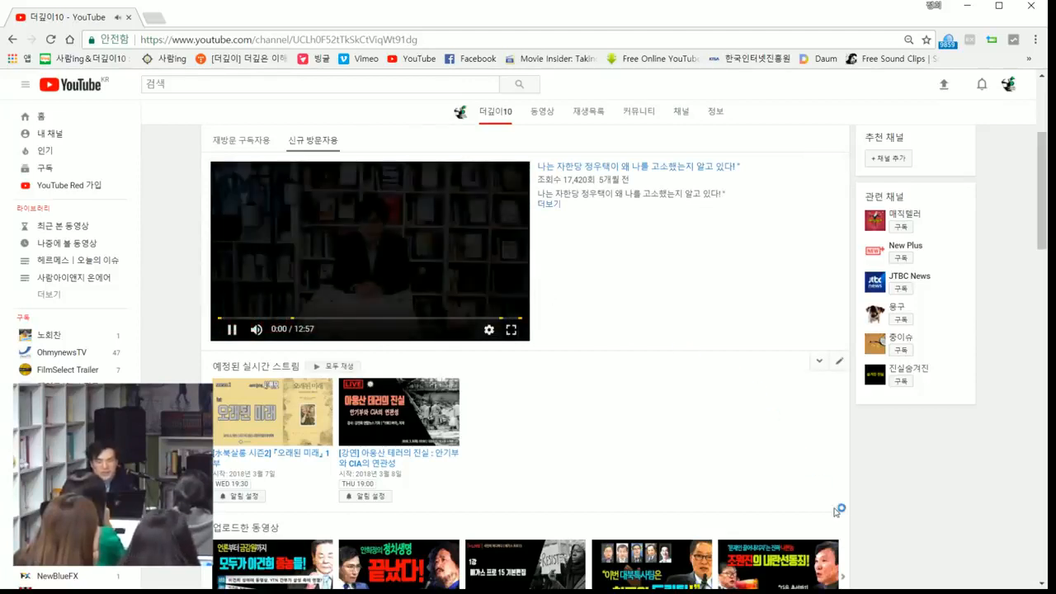
{"action": "left_click", "coordinate": [510, 333]}
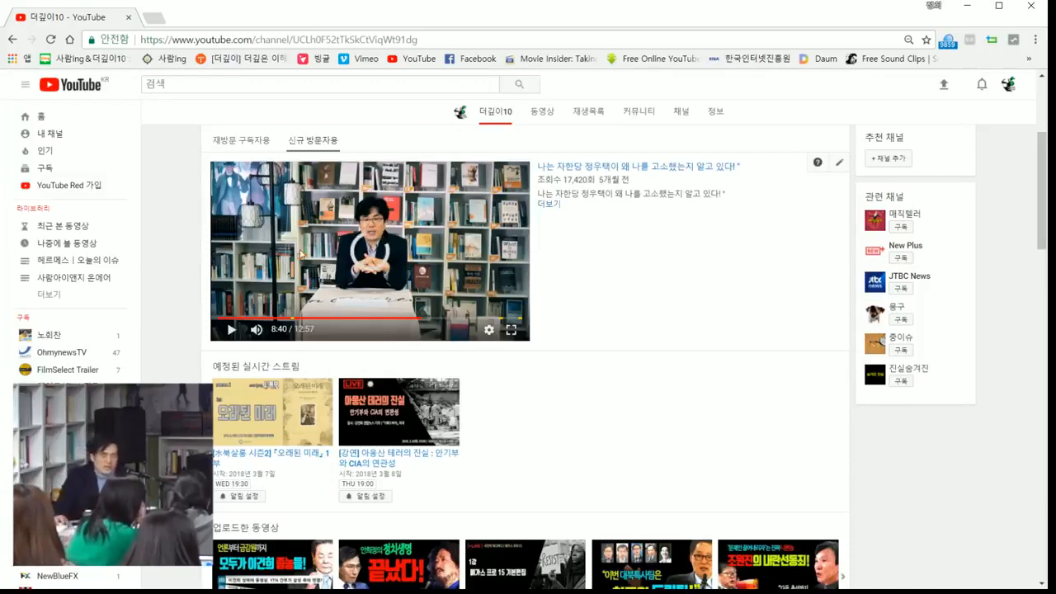
{"action": "left_click", "coordinate": [360, 256]}
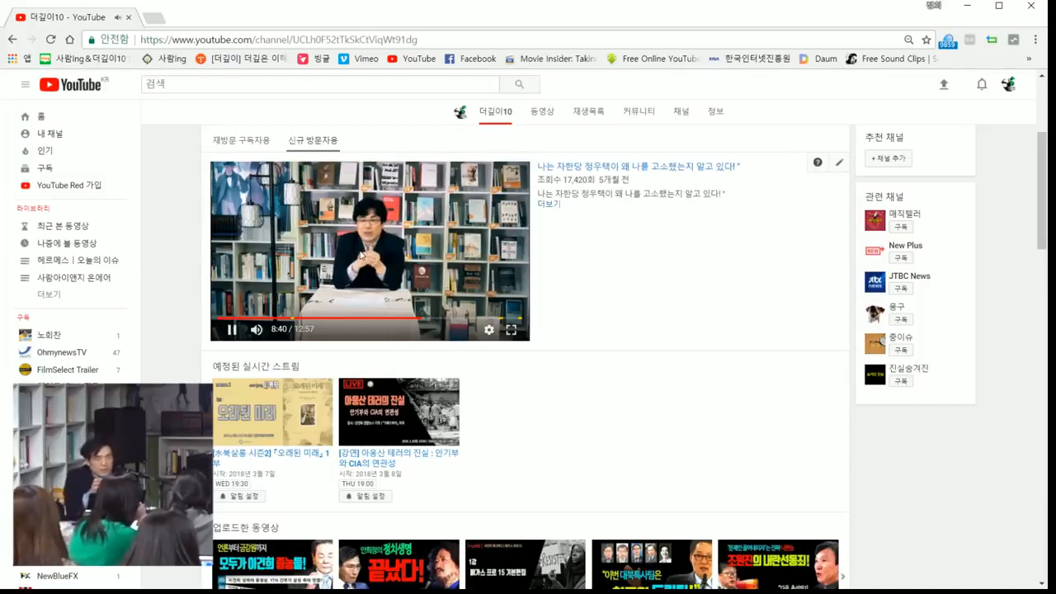
{"action": "left_click", "coordinate": [436, 252]}
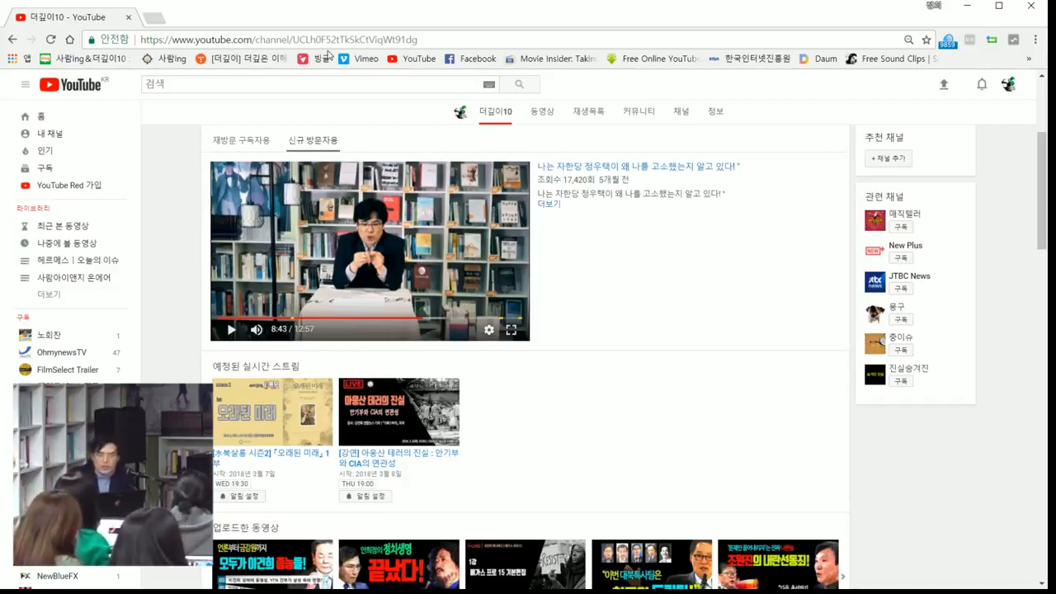
Step: Switch to VEGAS Pro and look through the Media Generators, Video FX, Transitions and Explorer contents
{"action": "left_click", "coordinate": [962, 8]}
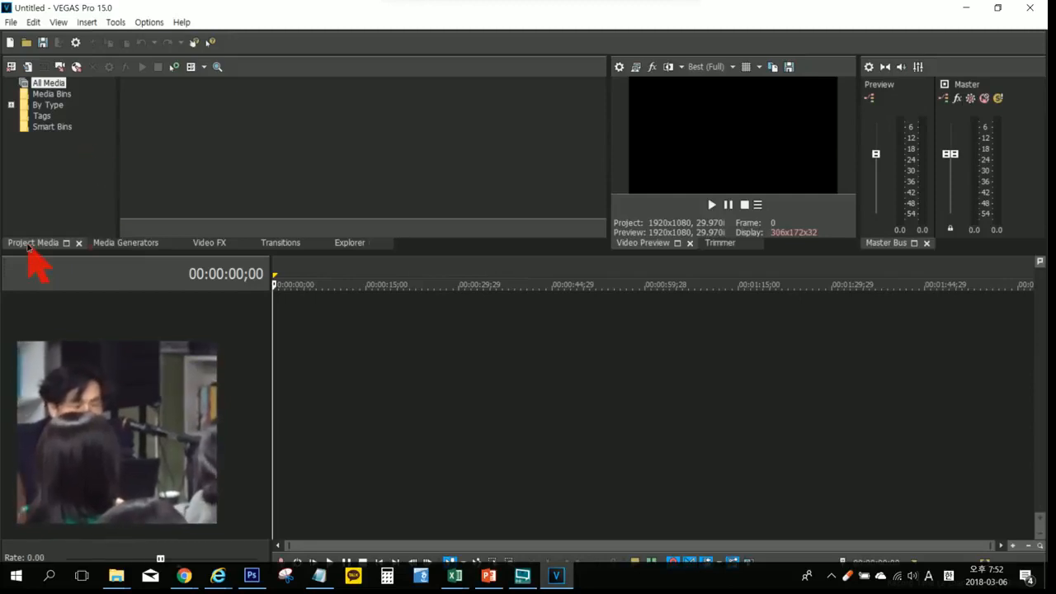
{"action": "left_click", "coordinate": [130, 241]}
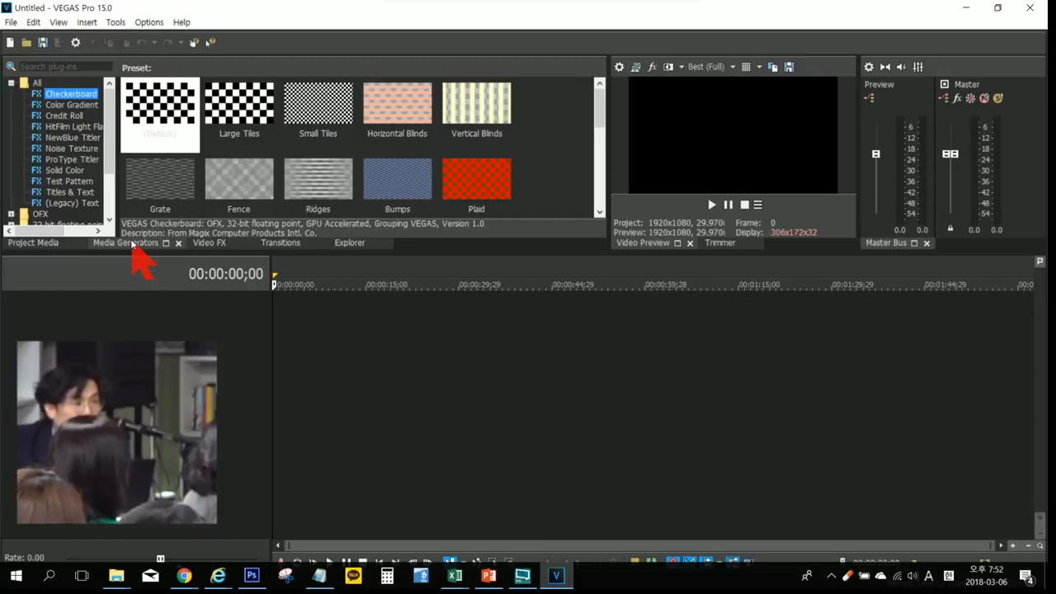
{"action": "left_click", "coordinate": [211, 244]}
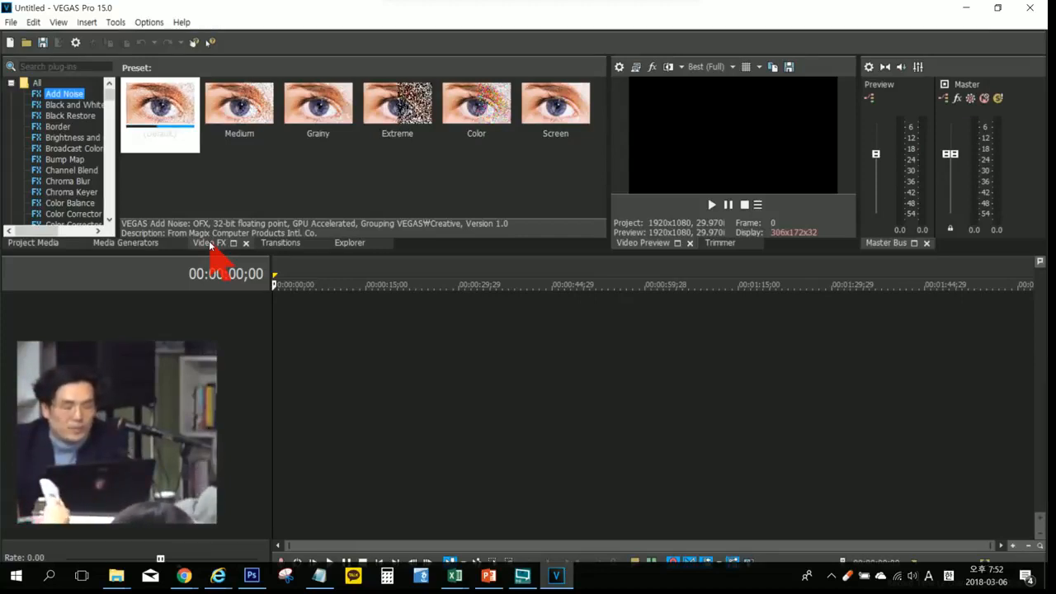
{"action": "left_click", "coordinate": [281, 243]}
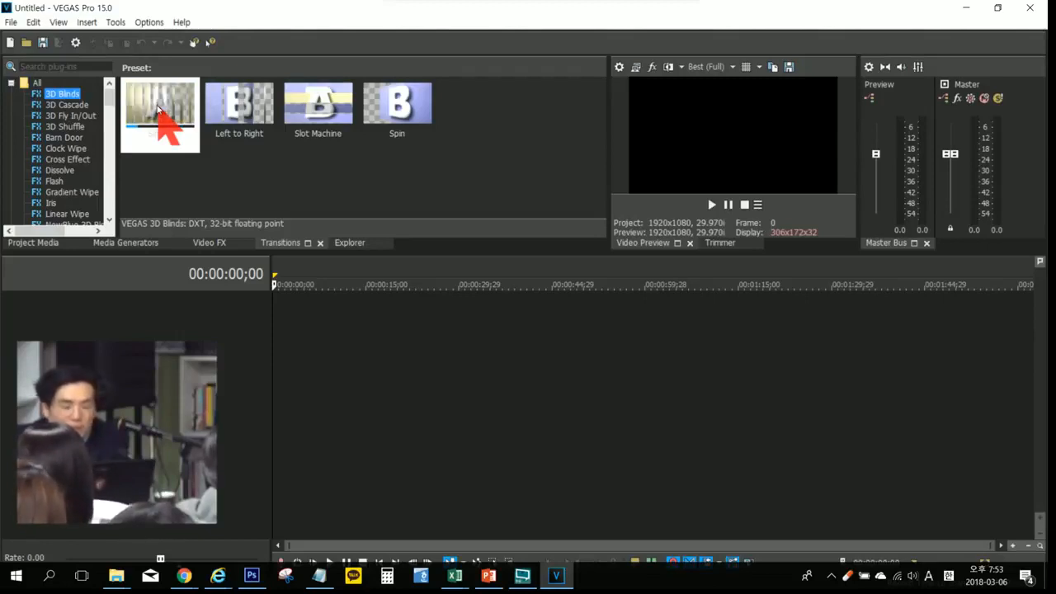
{"action": "left_click", "coordinate": [344, 239]}
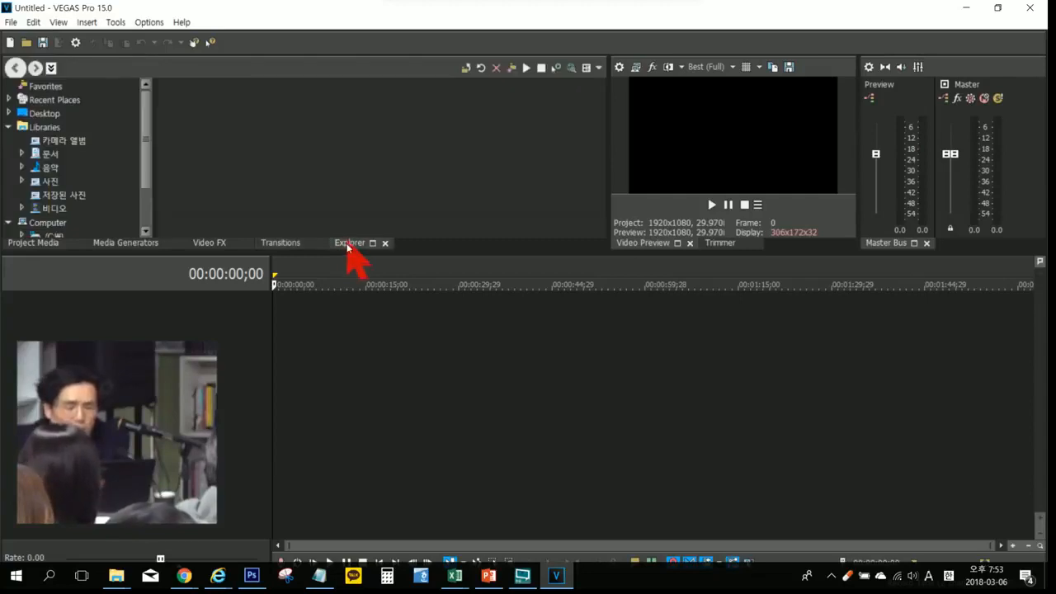
Step: Enlarge the docking area above the timeline and view the Desktop folder's files before returning to Project Media
{"action": "left_click_drag", "start_coordinate": [349, 251], "coordinate": [348, 280]}
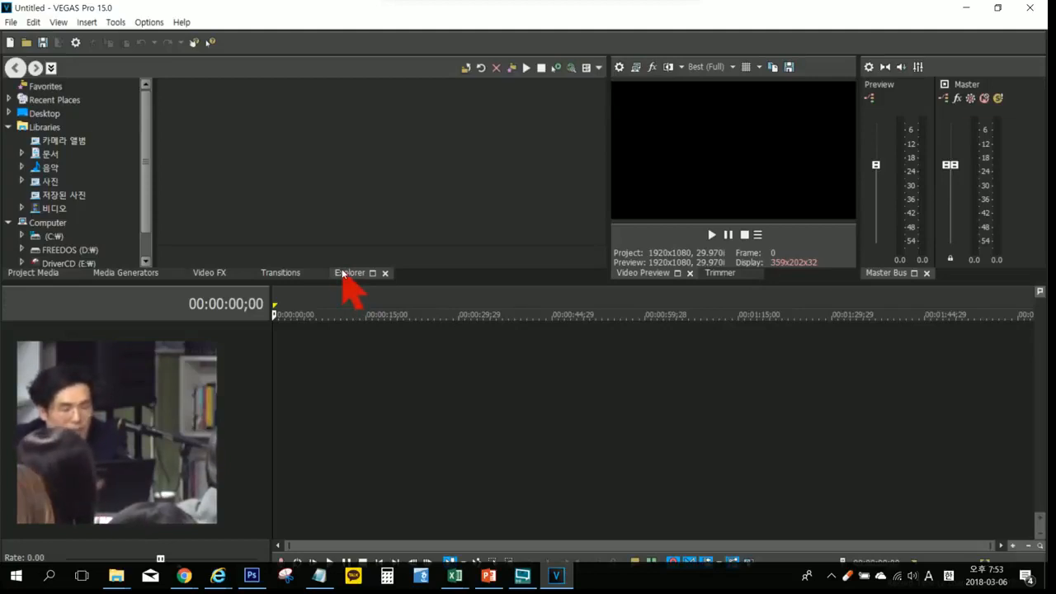
{"action": "left_click", "coordinate": [45, 115]}
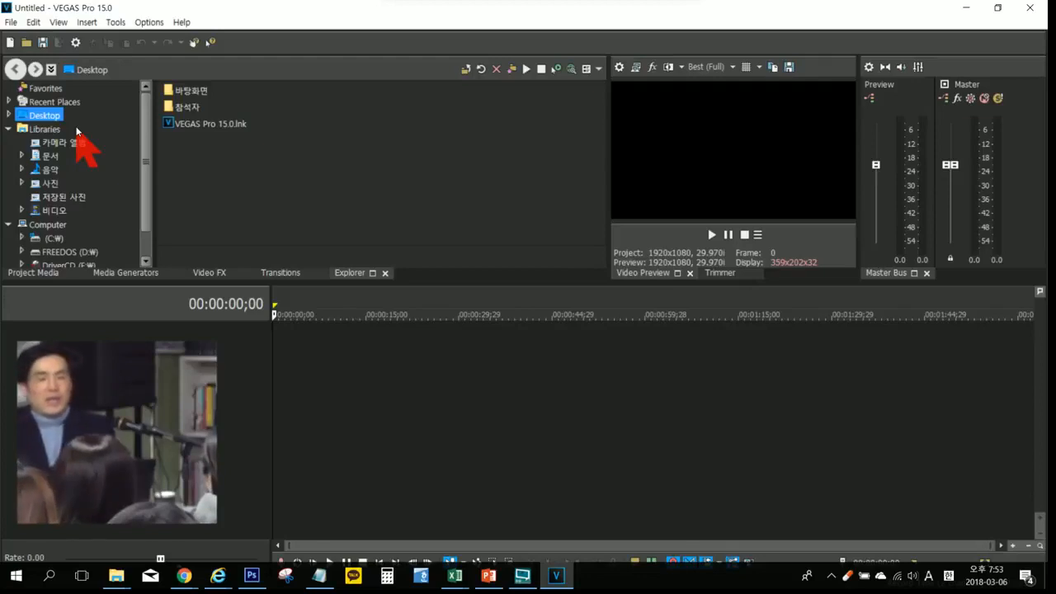
{"action": "left_click", "coordinate": [30, 273]}
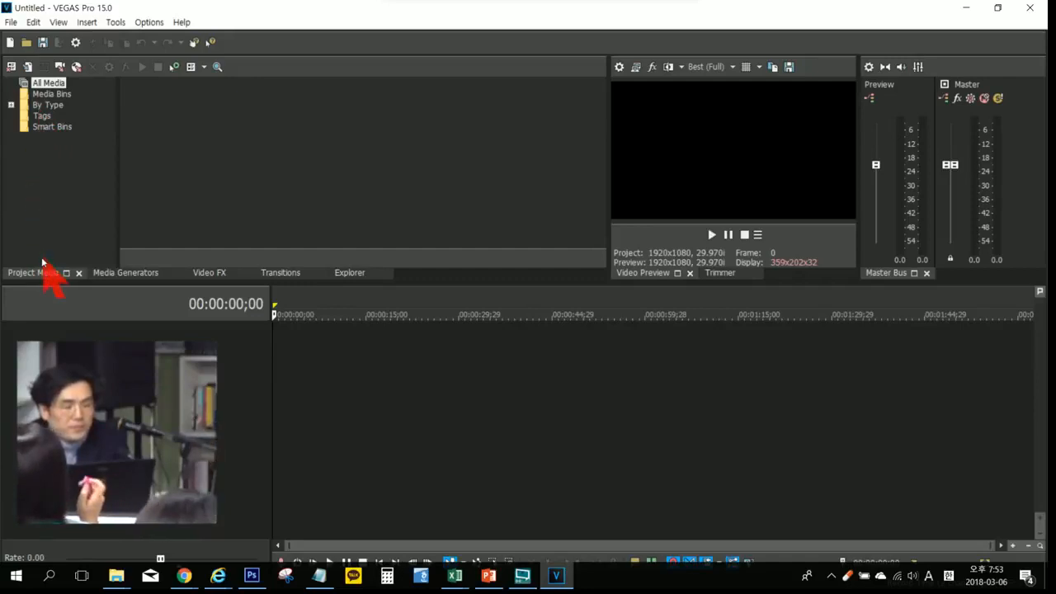
{"action": "left_click", "coordinate": [11, 22]}
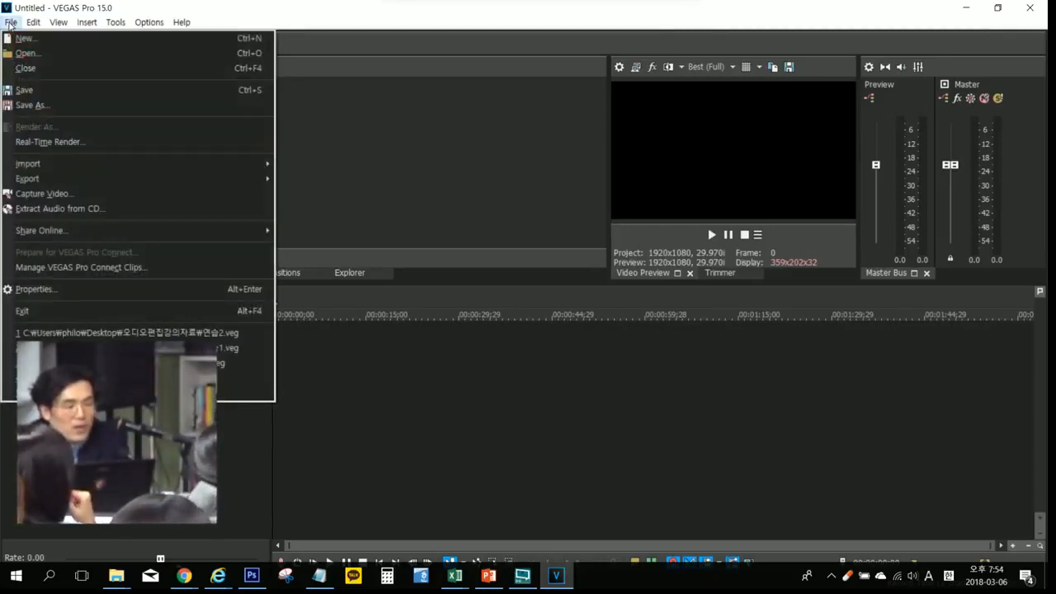
{"action": "mouse_move", "coordinate": [45, 163]}
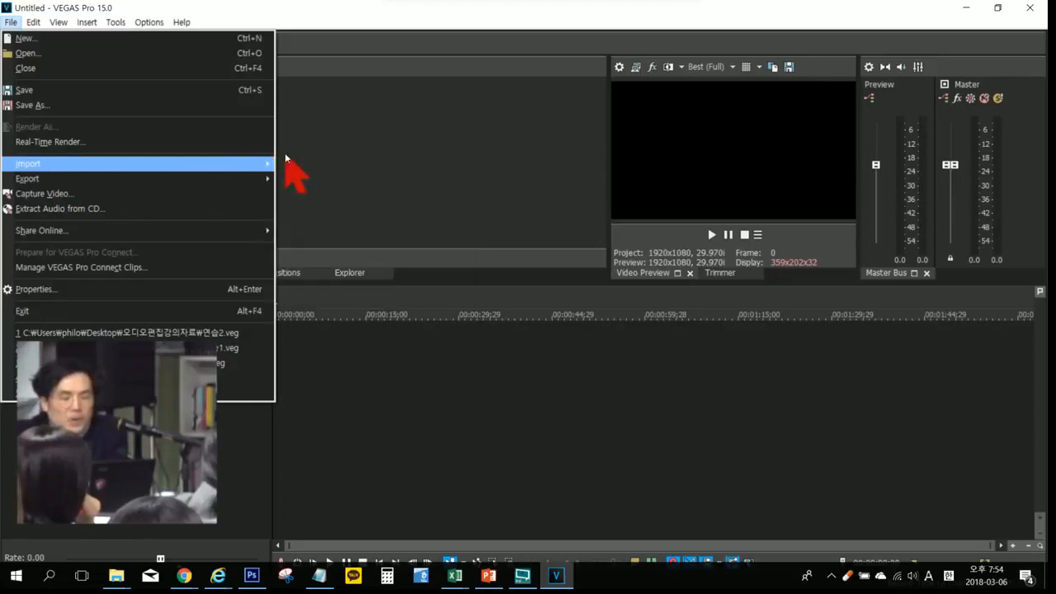
{"action": "mouse_move", "coordinate": [259, 164]}
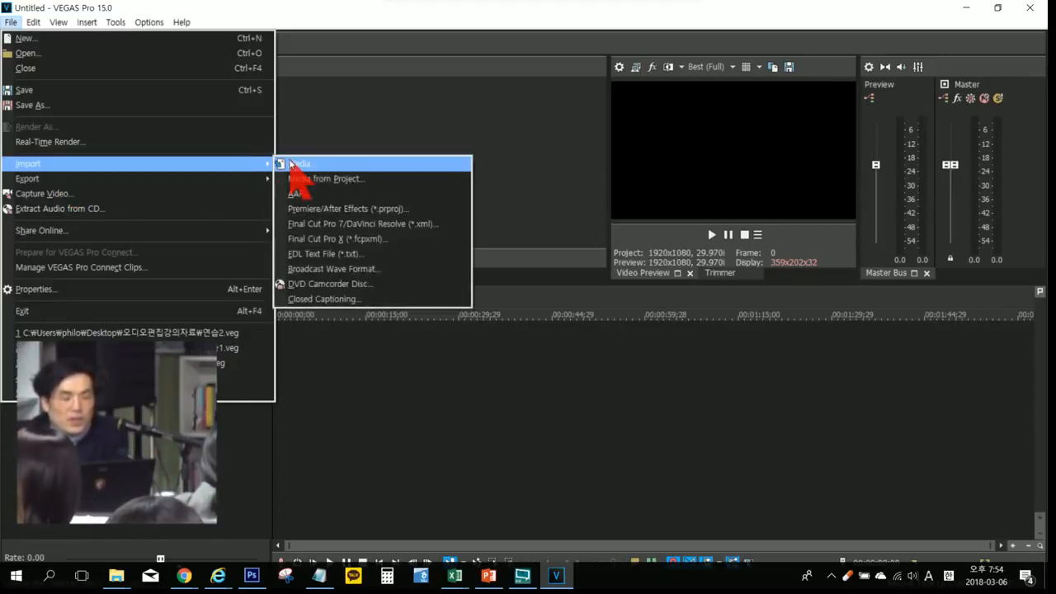
{"action": "left_click", "coordinate": [289, 163]}
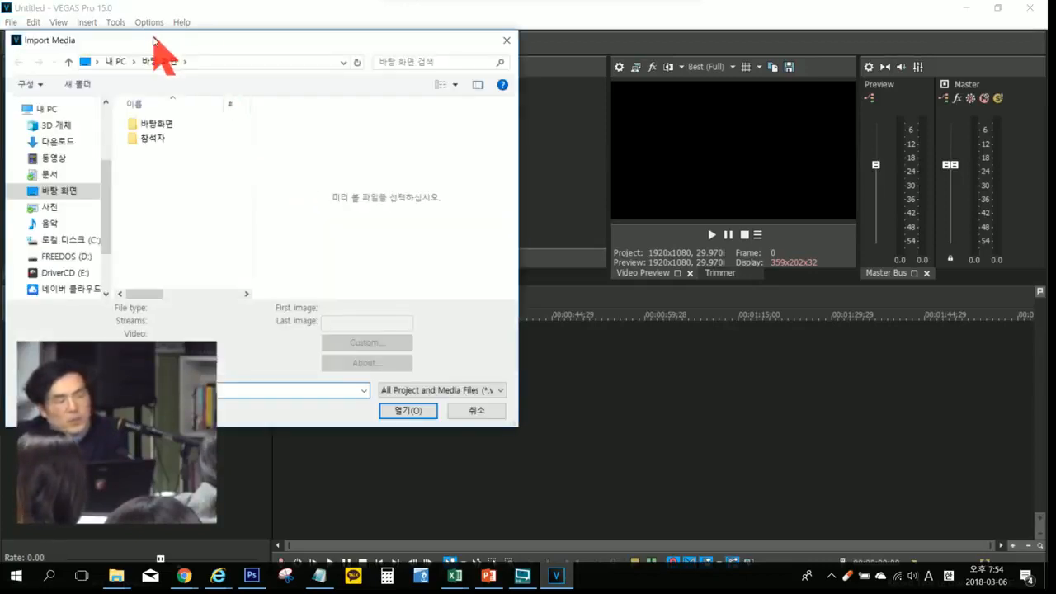
{"action": "left_click_drag", "start_coordinate": [154, 39], "coordinate": [238, 61]}
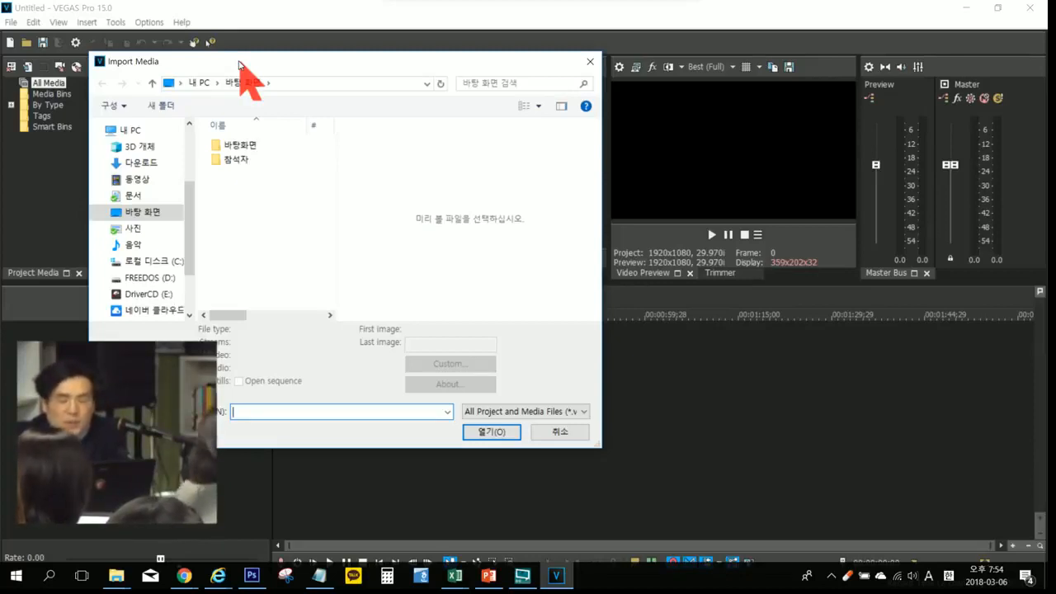
{"action": "left_click", "coordinate": [579, 59]}
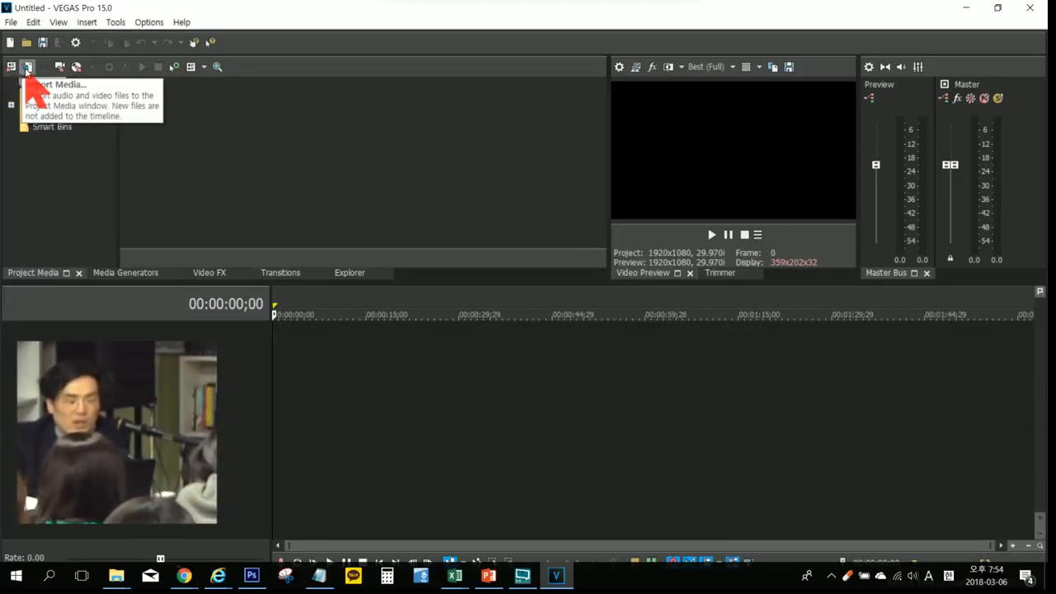
Step: Start importing media, open the 자료 folder on the Desktop, and hide the file preview pane
{"action": "left_click", "coordinate": [28, 68]}
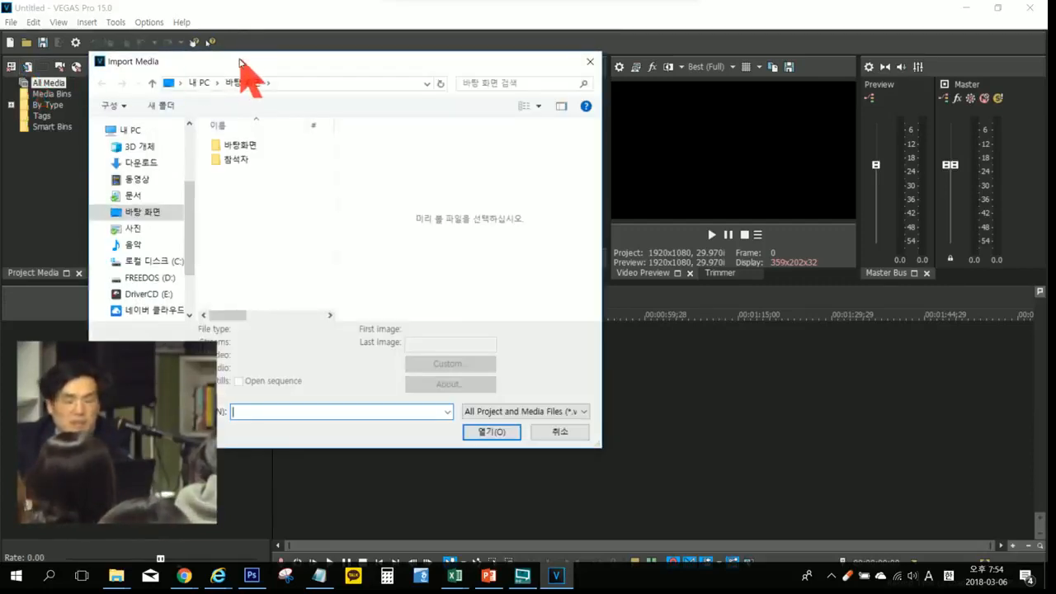
{"action": "mouse_move", "coordinate": [239, 61]}
{"action": "left_mouse_down"}
{"action": "mouse_move", "coordinate": [247, 47]}
{"action": "mouse_move", "coordinate": [235, 43]}
{"action": "left_mouse_up"}
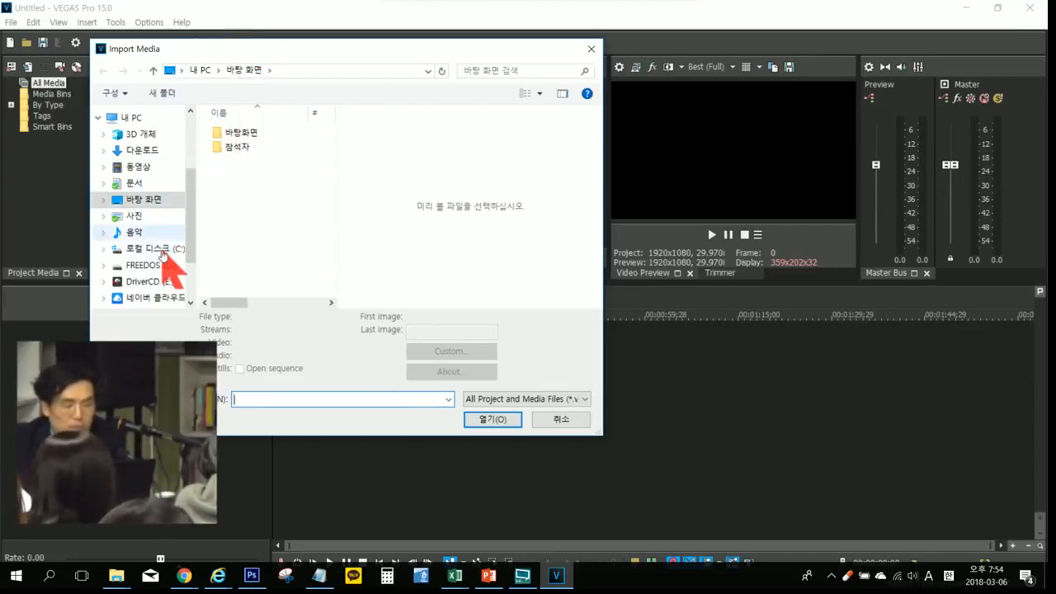
{"action": "left_click", "coordinate": [137, 167]}
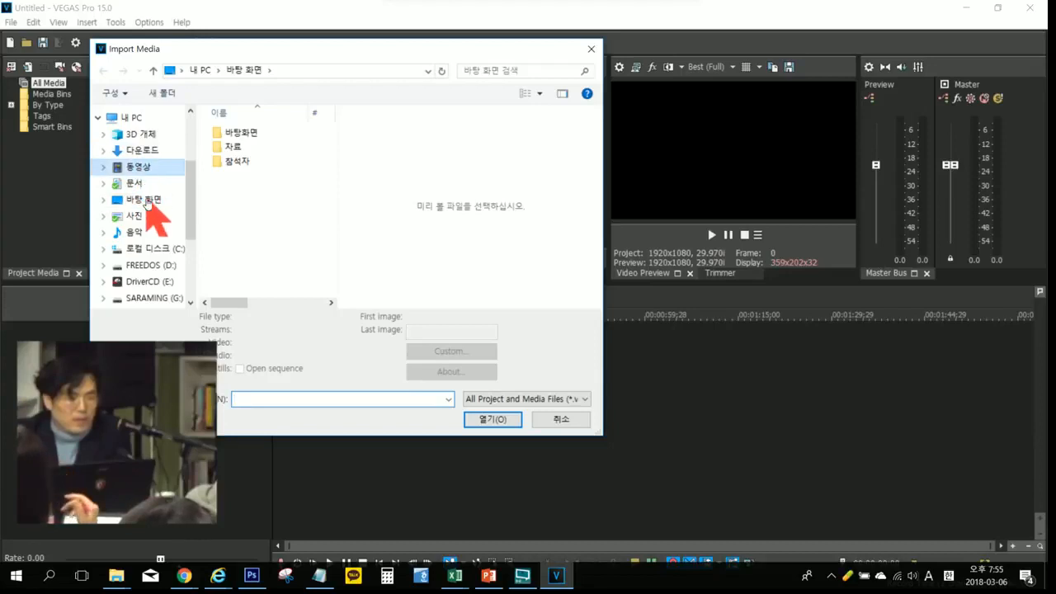
{"action": "left_click", "coordinate": [146, 200]}
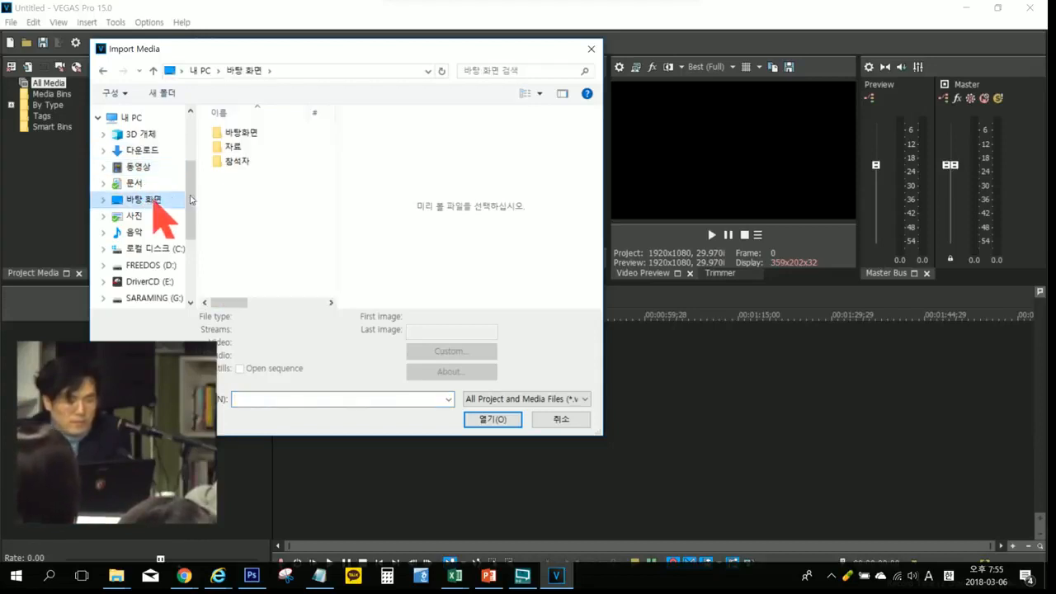
{"action": "double_click", "coordinate": [231, 147]}
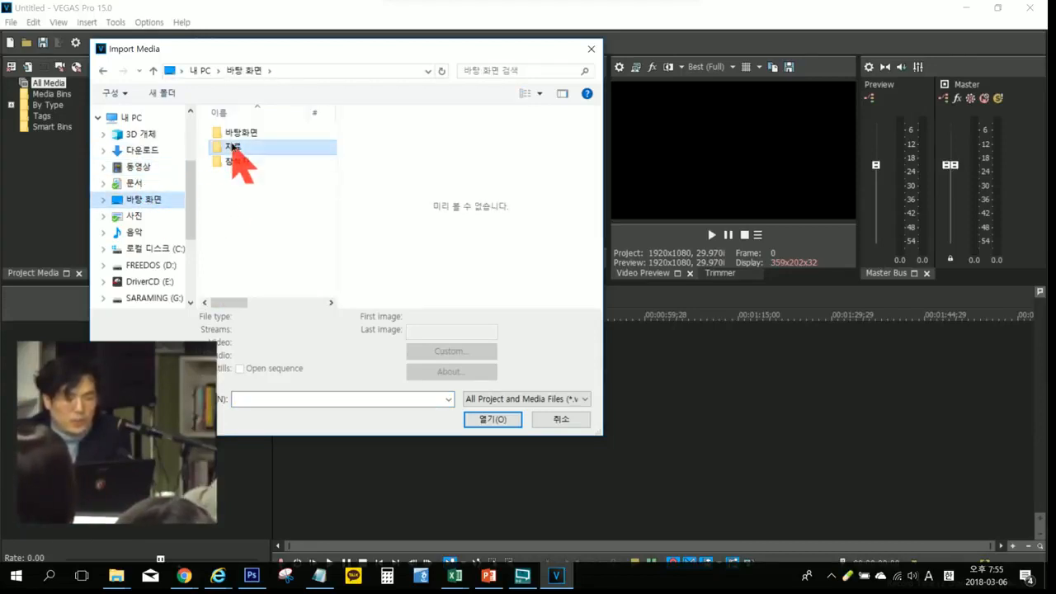
{"action": "left_click", "coordinate": [563, 94]}
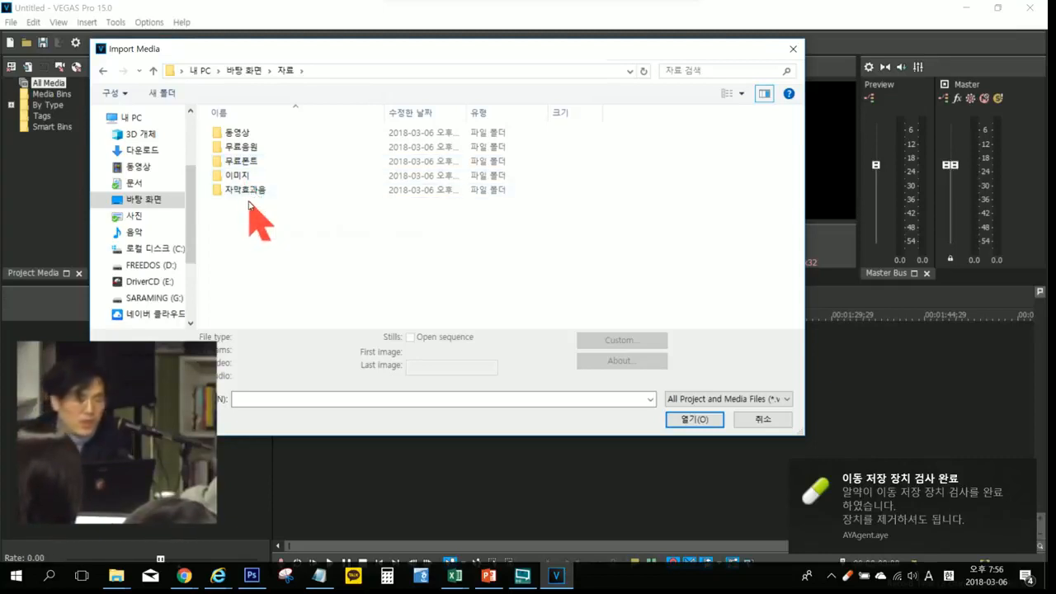
Step: Import the video 8 BEST MOVIE TRAILERS 2017 (November) from the 동영상 folder into the project media
{"action": "left_click", "coordinate": [240, 134]}
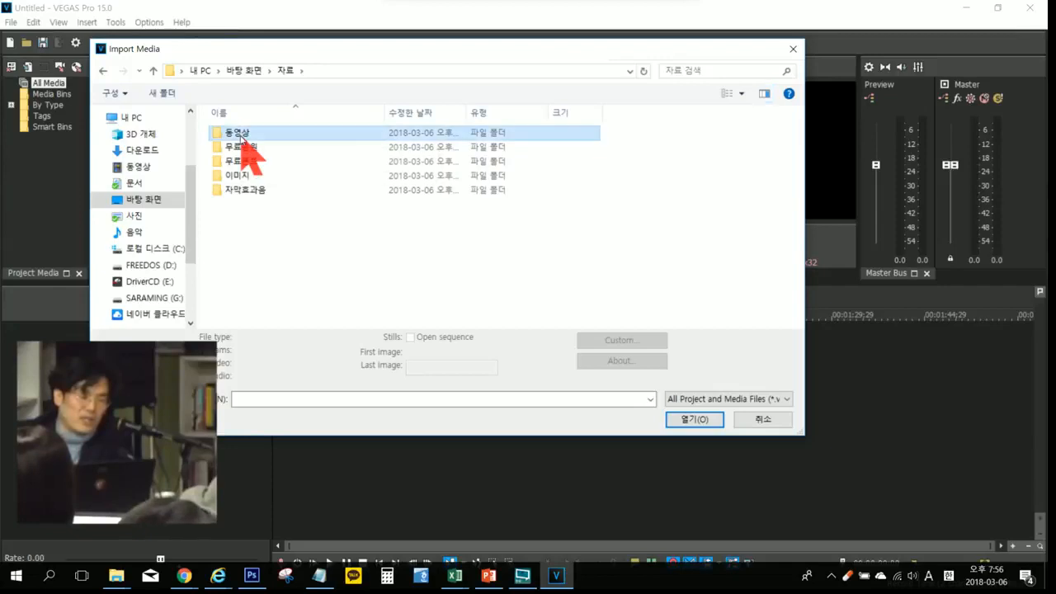
{"action": "double_click", "coordinate": [240, 134]}
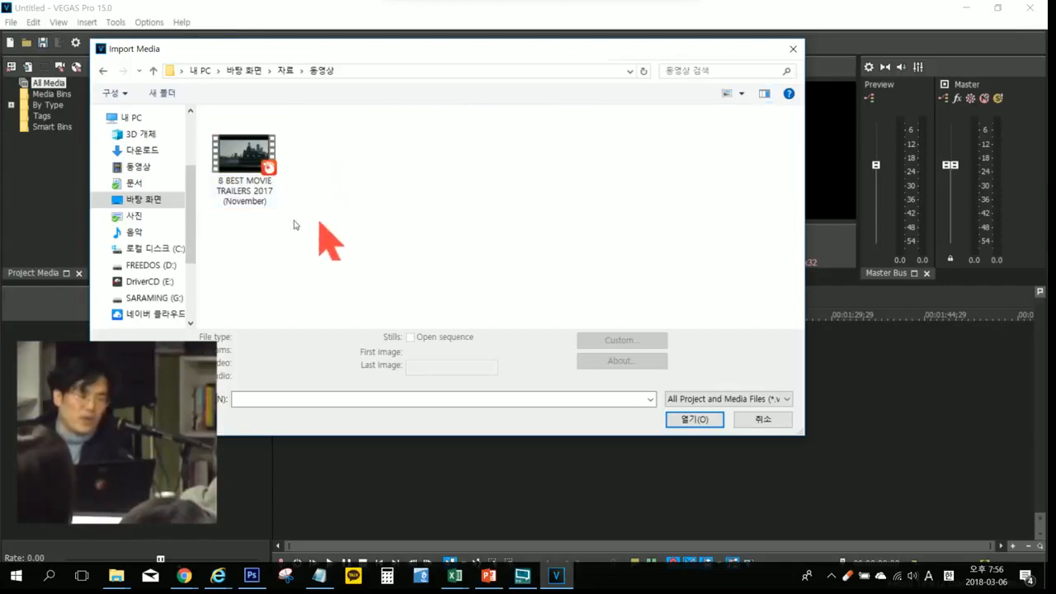
{"action": "double_click", "coordinate": [245, 164]}
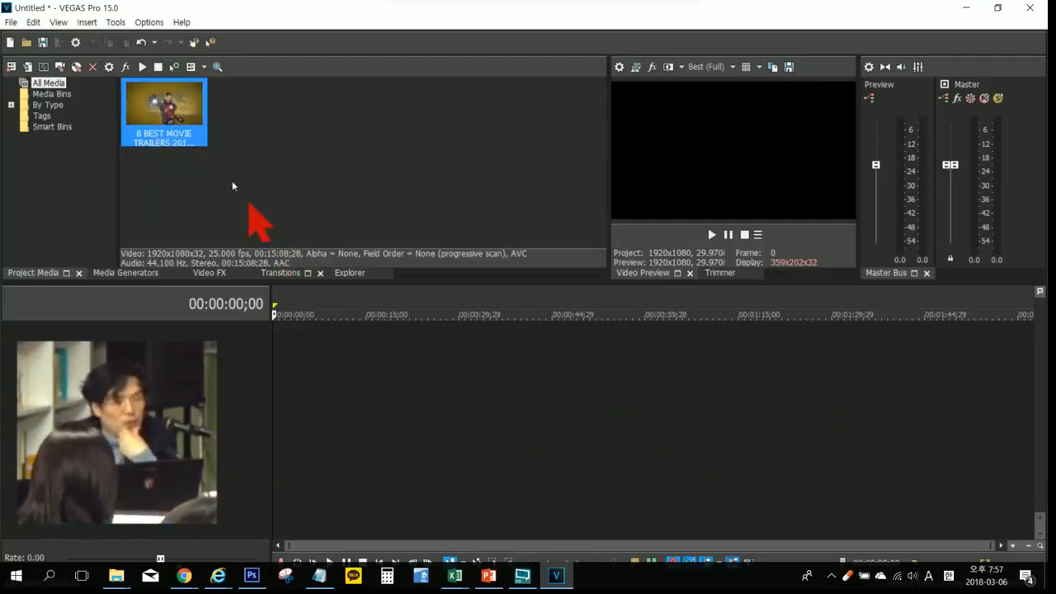
Step: Place the imported trailer clip at the start of the timeline, matching the project to its 25 fps format, and move the cursor to 00:02:13:22
{"action": "left_click_drag", "start_coordinate": [171, 104], "coordinate": [289, 360]}
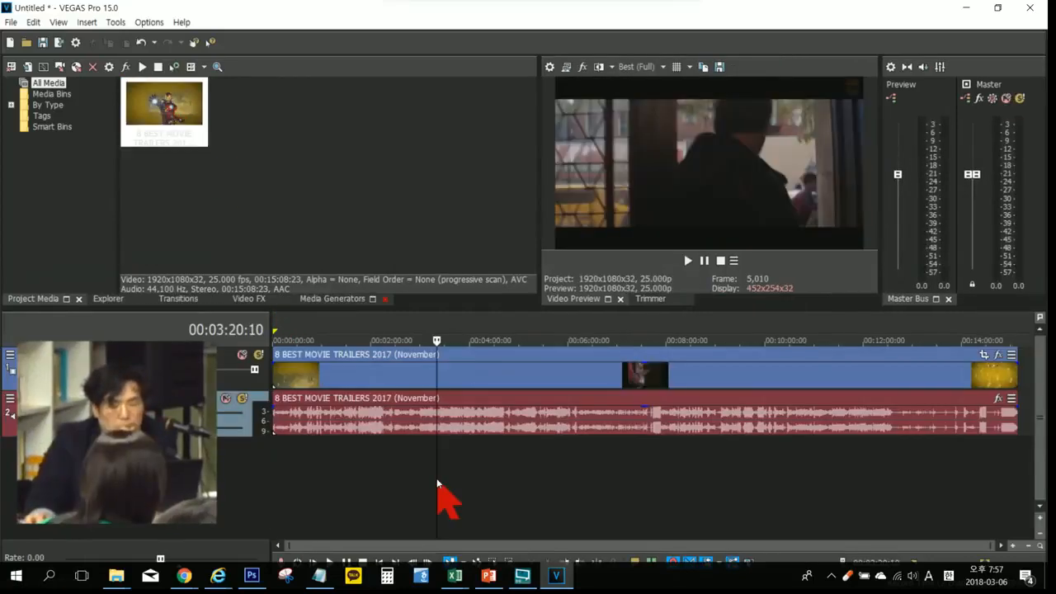
{"action": "left_click", "coordinate": [381, 478]}
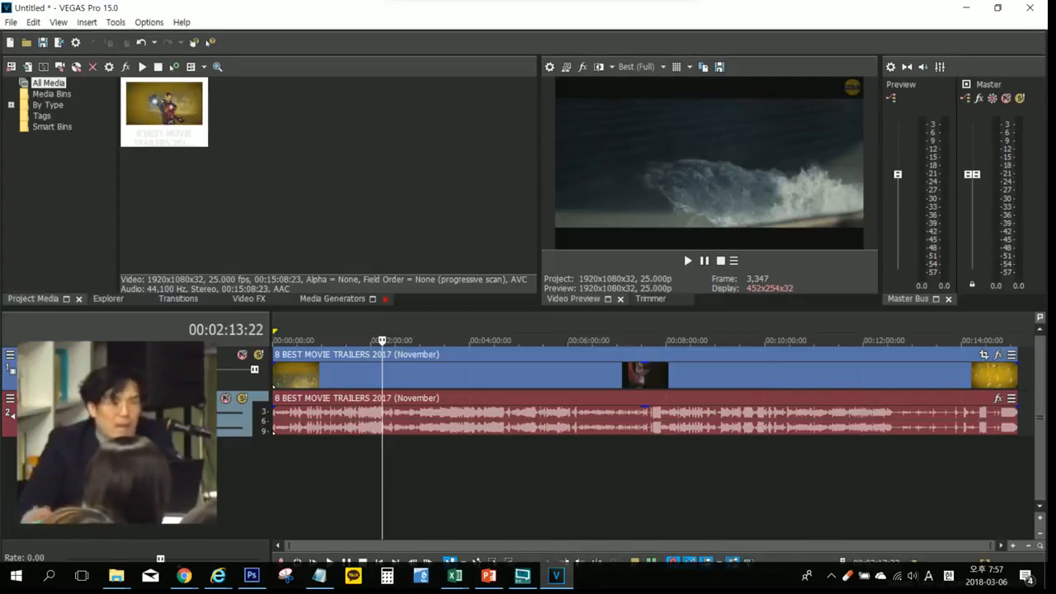
Step: Select the video track and try out its level slider
{"action": "left_click", "coordinate": [132, 376]}
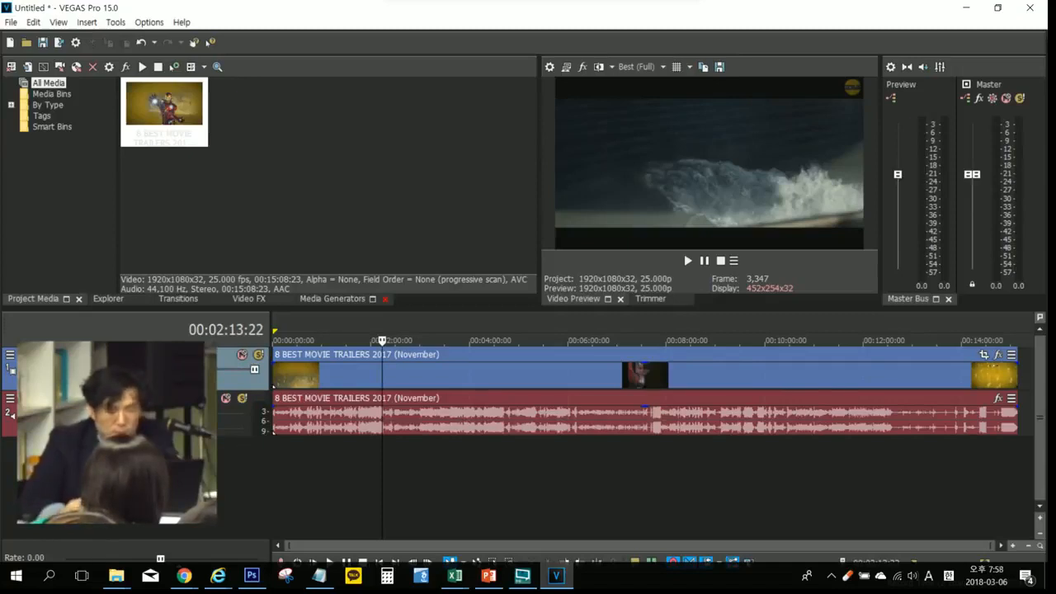
{"action": "left_click_drag", "start_coordinate": [254, 370], "coordinate": [188, 370]}
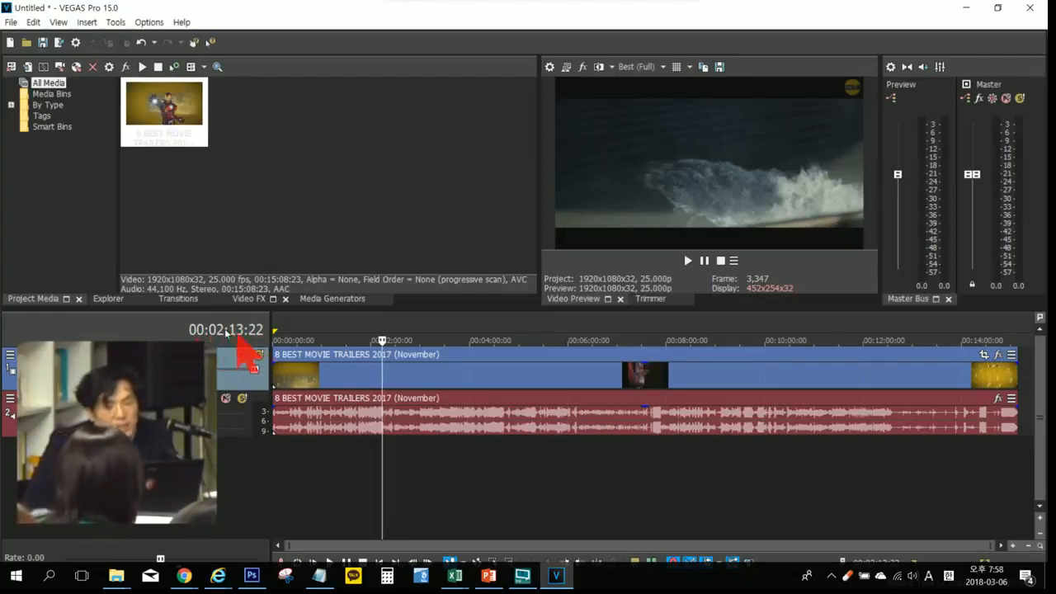
{"action": "left_click", "coordinate": [694, 162]}
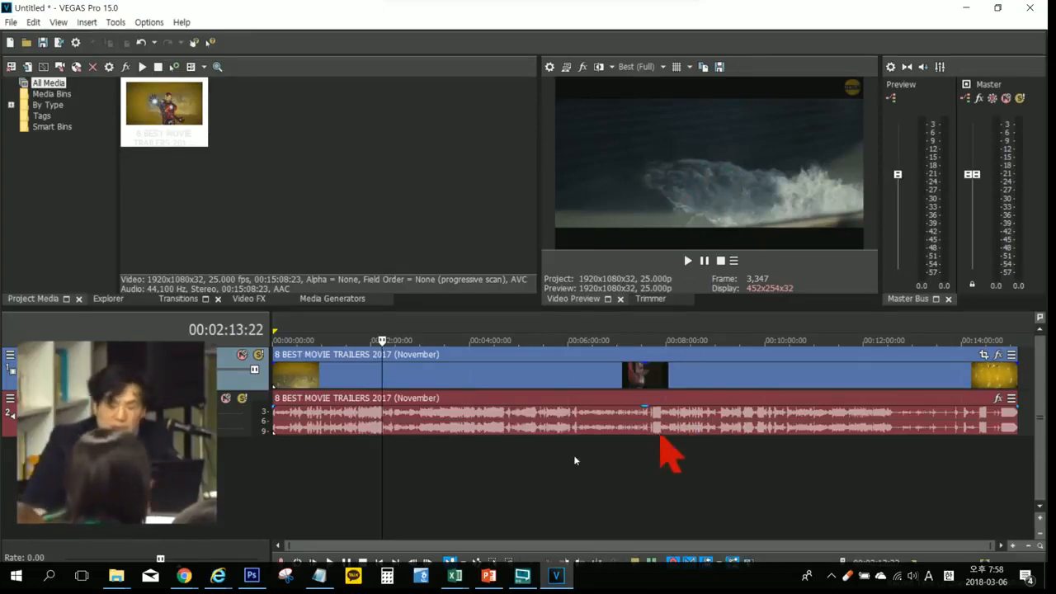
Step: Preview different frames of the trailer clip by moving the timeline cursor between about 2:00 and past 8:48, ending at 00:04:02:00
{"action": "left_click", "coordinate": [663, 477]}
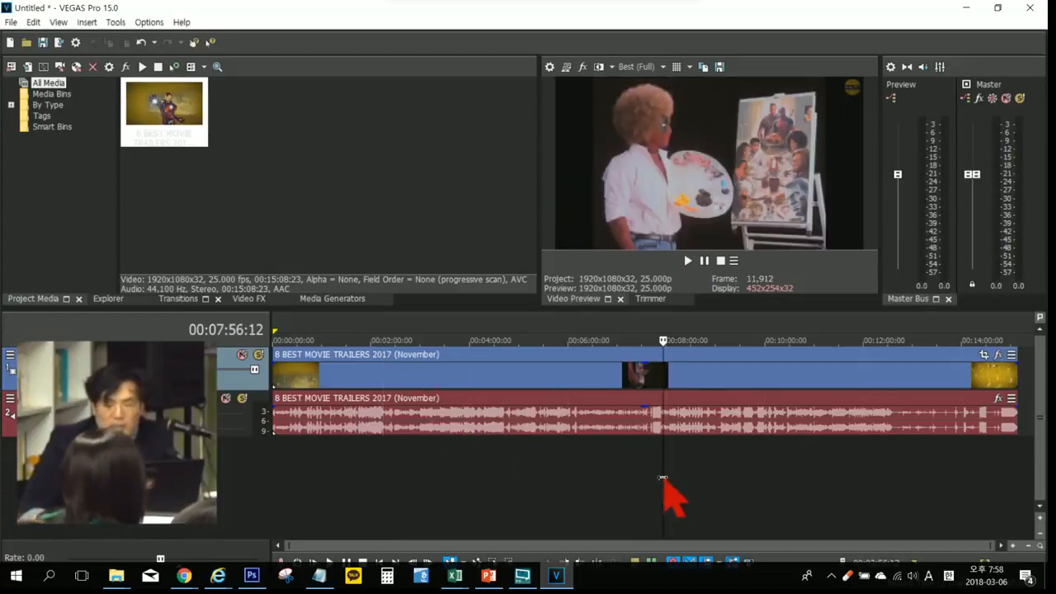
{"action": "left_click", "coordinate": [586, 482]}
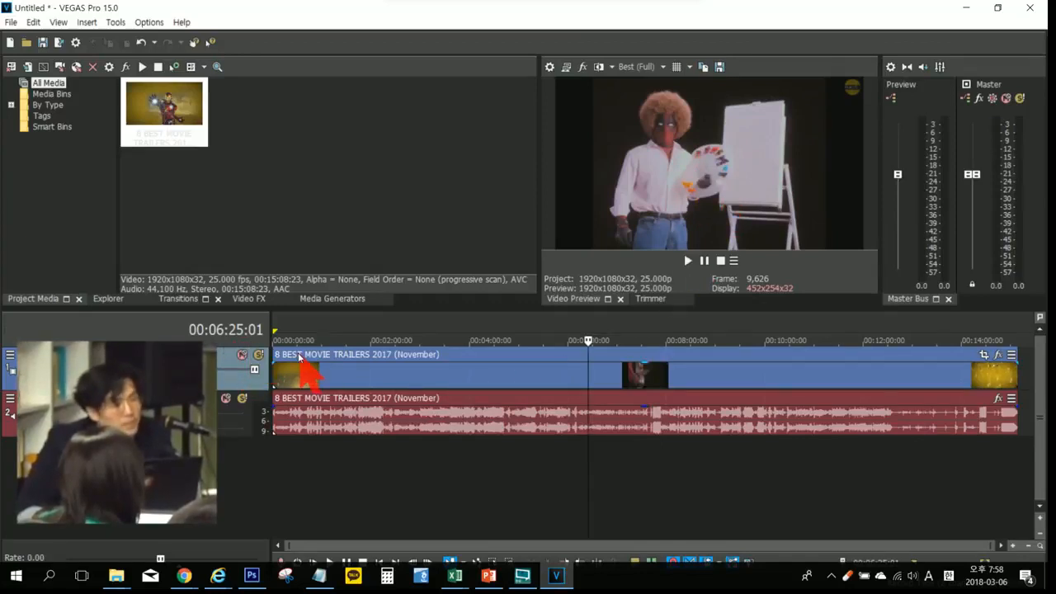
{"action": "left_click", "coordinate": [506, 461]}
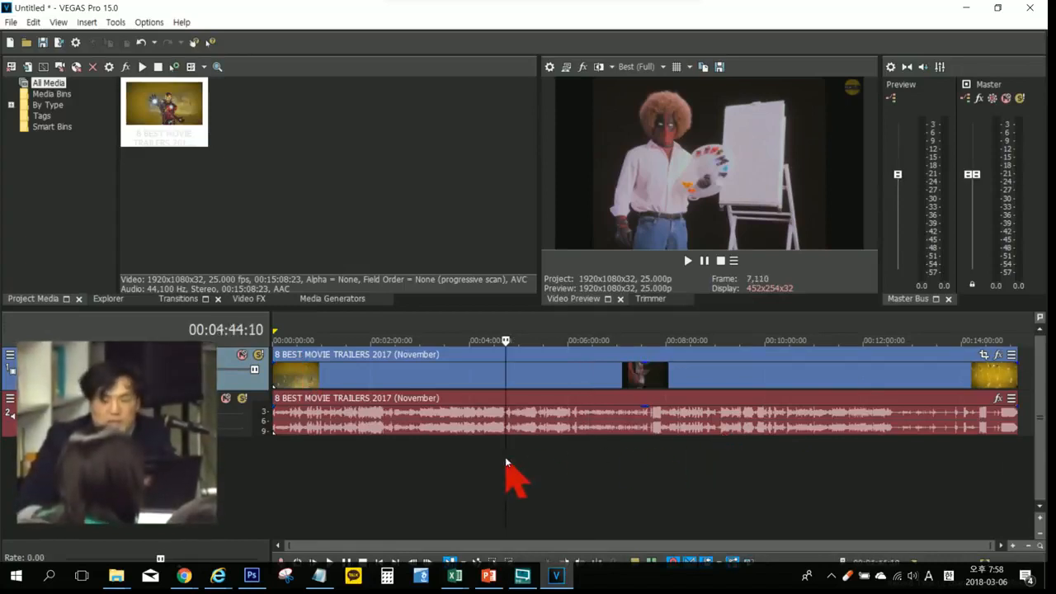
{"action": "left_click", "coordinate": [433, 336]}
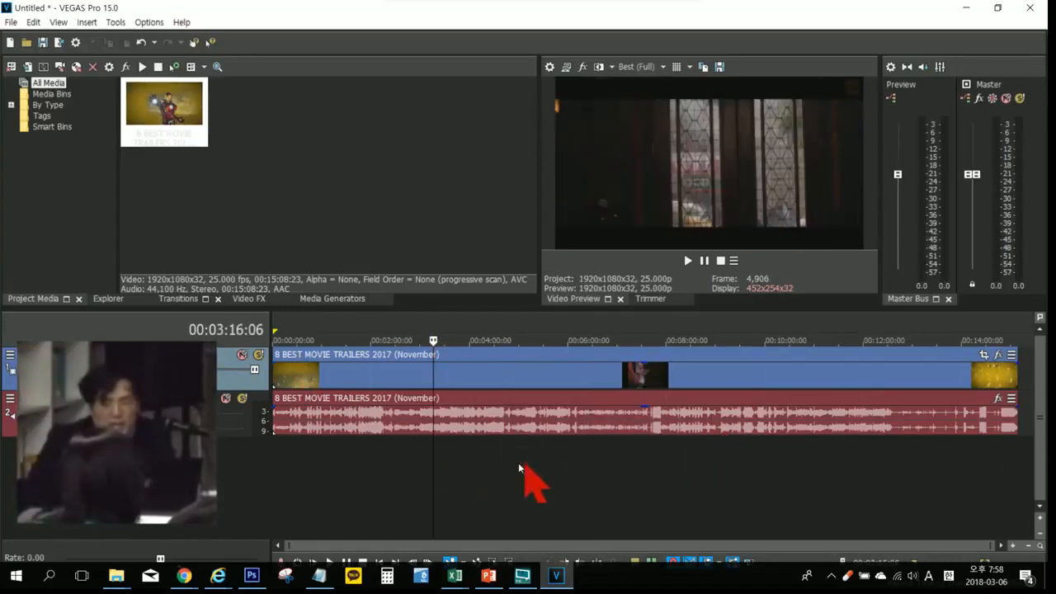
{"action": "left_click", "coordinate": [464, 330]}
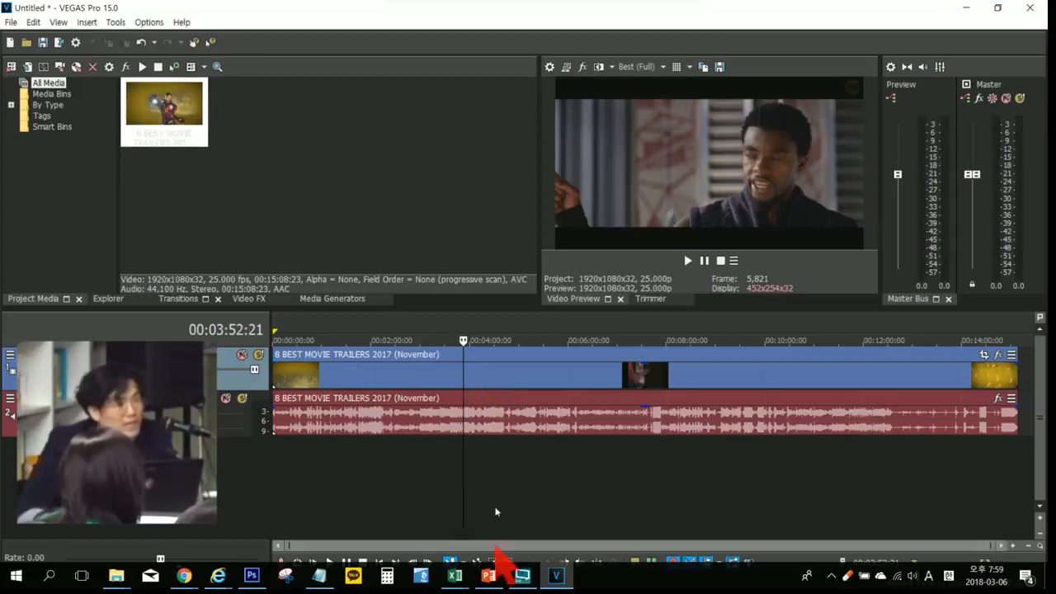
{"action": "left_click", "coordinate": [371, 501]}
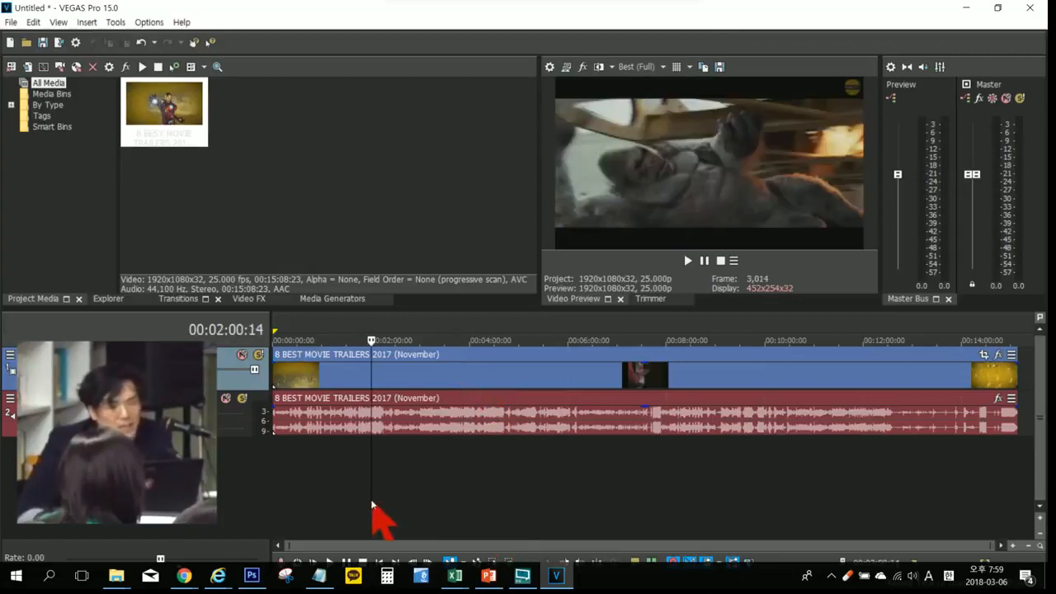
{"action": "left_click", "coordinate": [538, 487]}
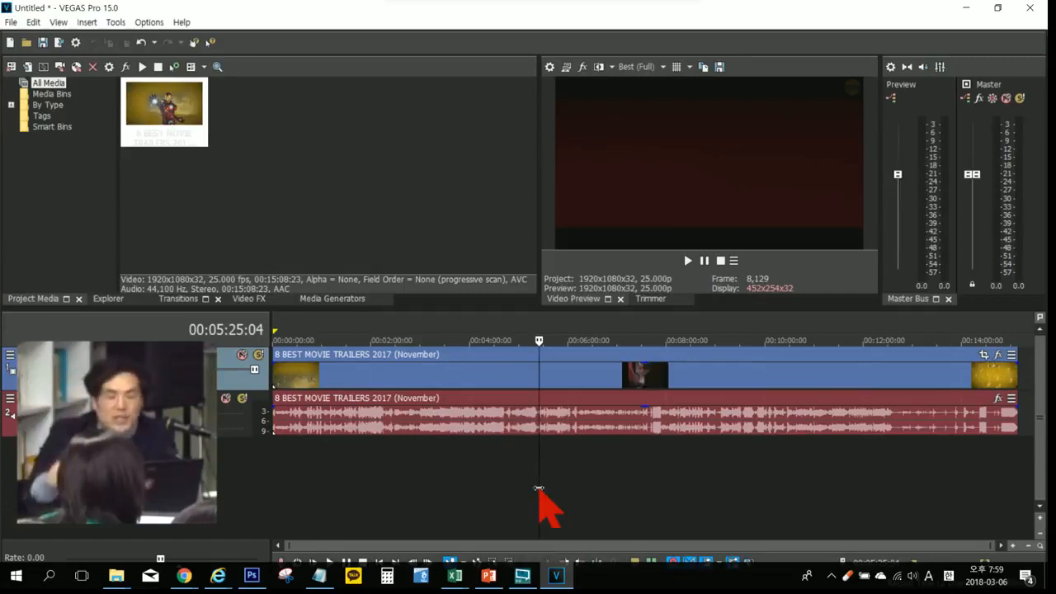
{"action": "left_click", "coordinate": [705, 484]}
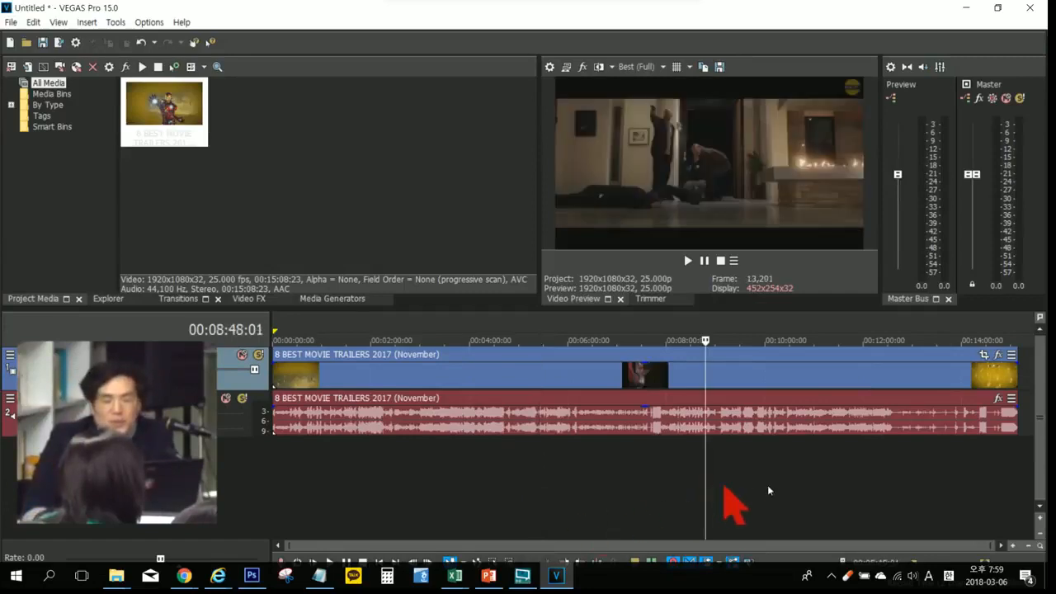
{"action": "left_click", "coordinate": [830, 488]}
{"action": "left_click", "coordinate": [471, 491]}
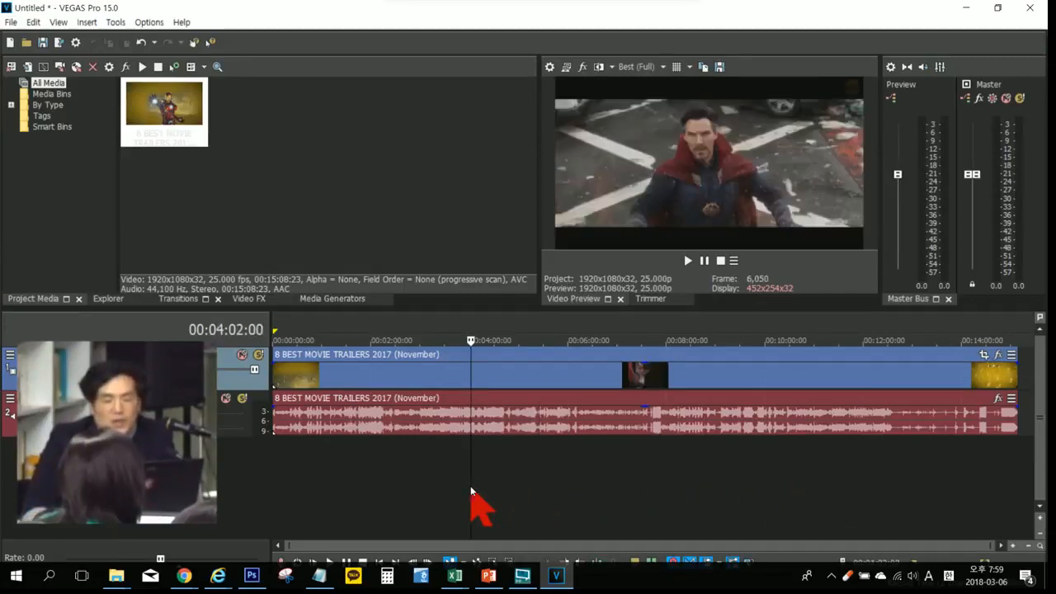
Step: Play from 00:02:14:18, stop so the cursor returns to its start, and play again, pausing in place at 00:02:34:06
{"action": "left_click", "coordinate": [383, 474]}
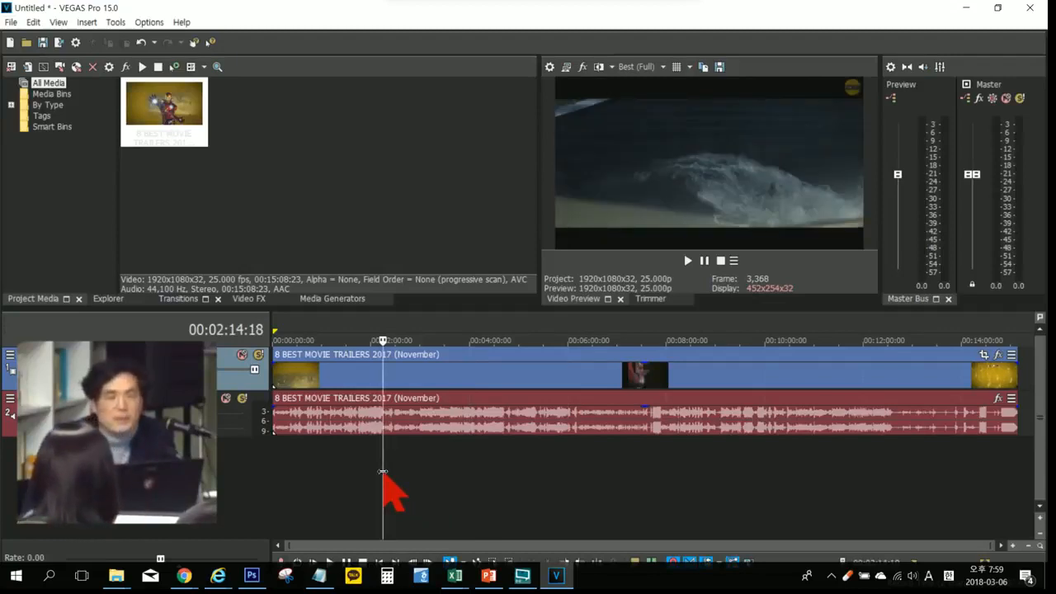
{"action": "key", "text": "space"}
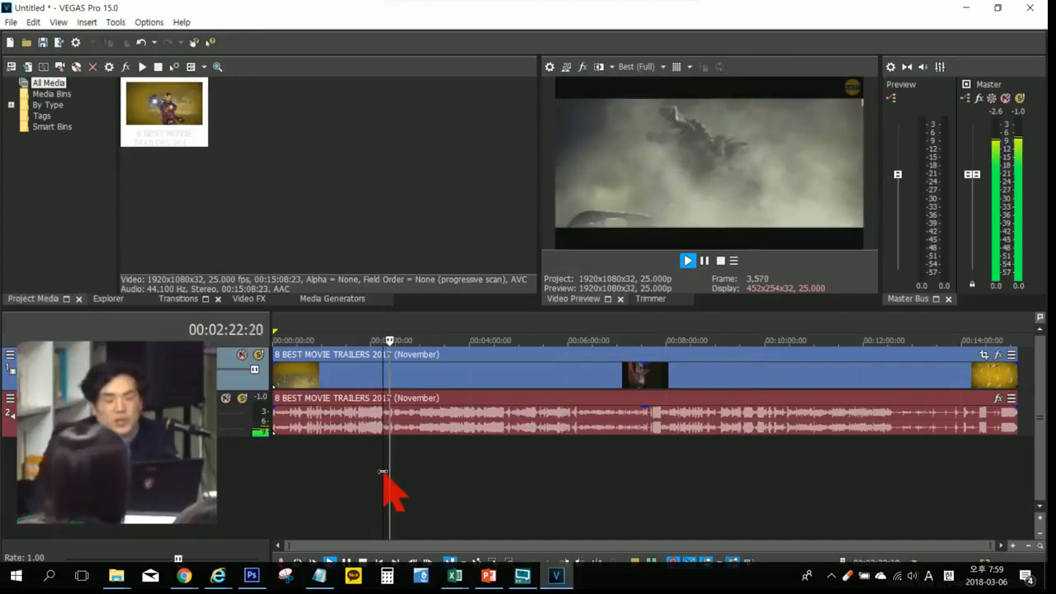
{"action": "key", "text": "space"}
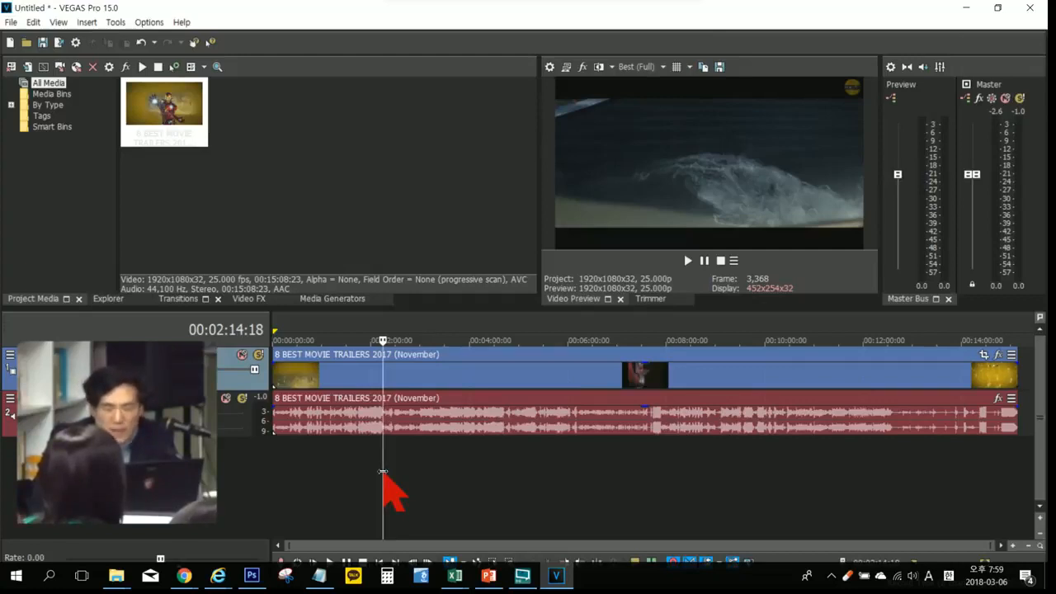
{"action": "key", "text": "space"}
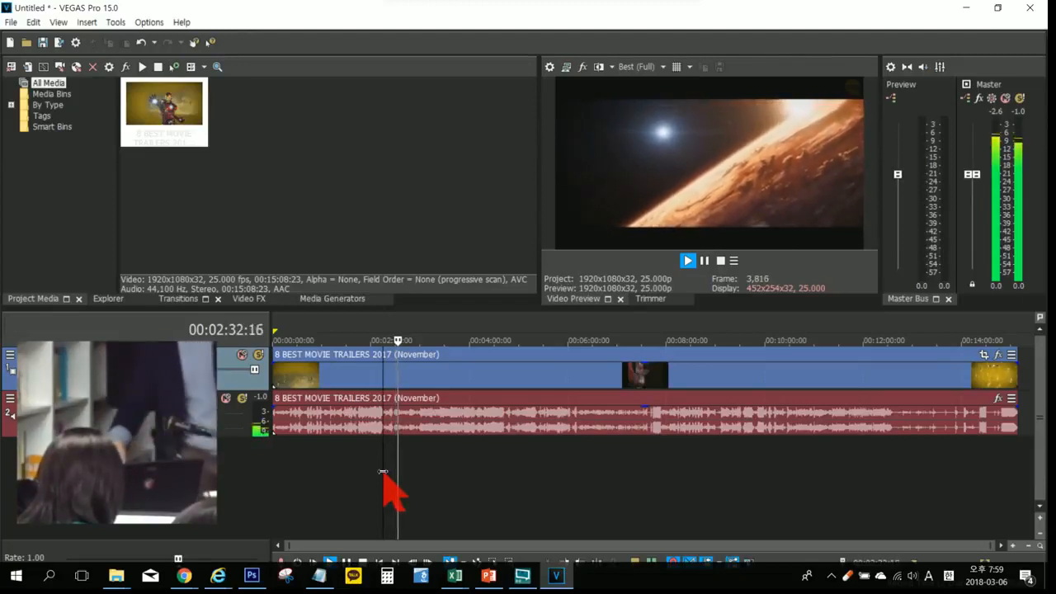
{"action": "key", "text": "Return"}
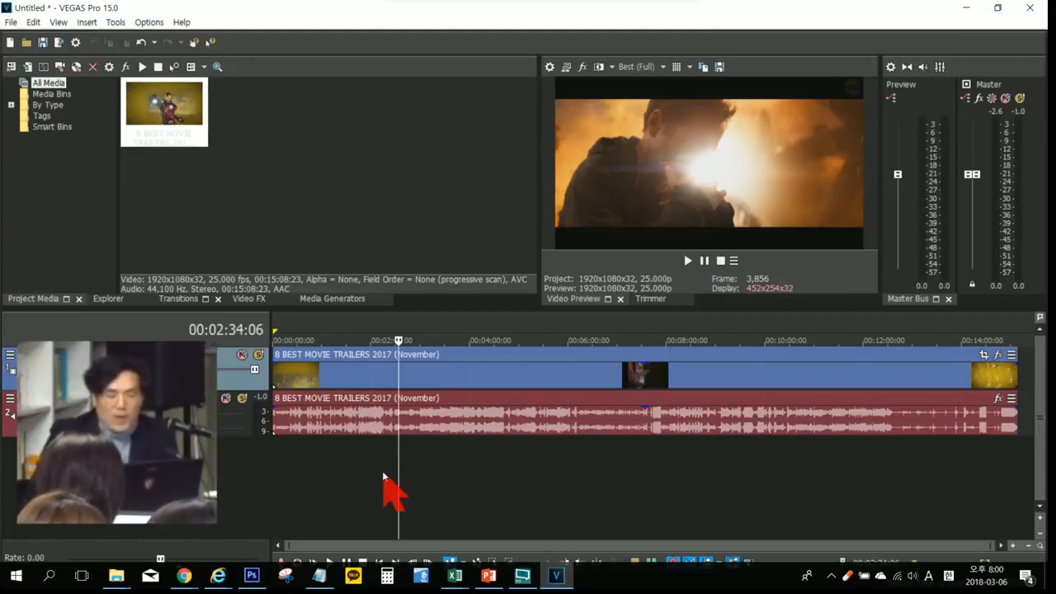
Step: Play the clip from 00:05:38:11, stop and replay it from that point, and pause in place at 00:05:41:16
{"action": "left_click", "coordinate": [550, 460]}
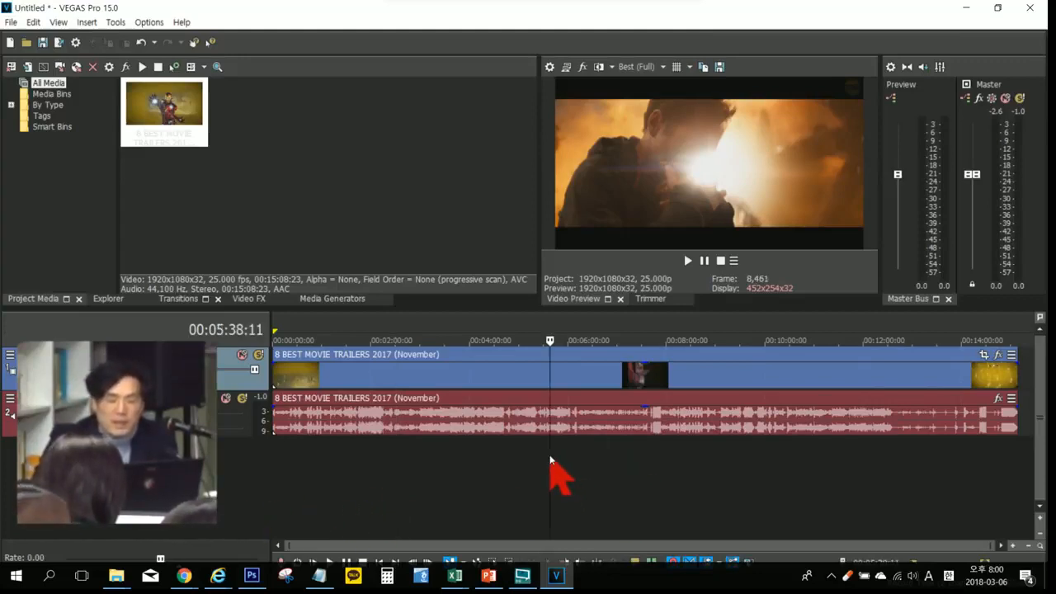
{"action": "key", "text": "space"}
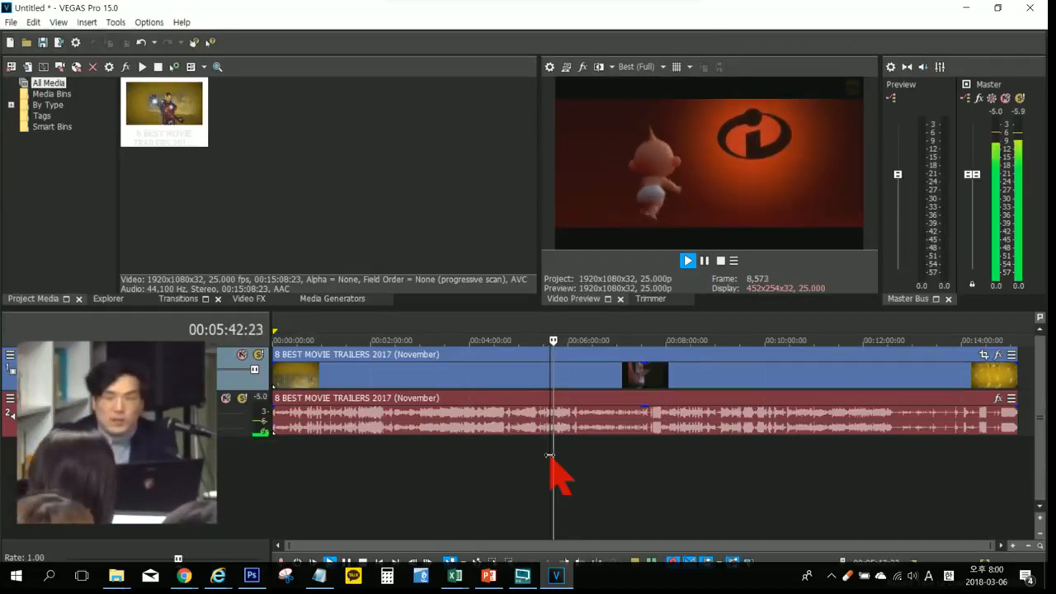
{"action": "key", "text": "space"}
{"action": "key", "text": "space"}
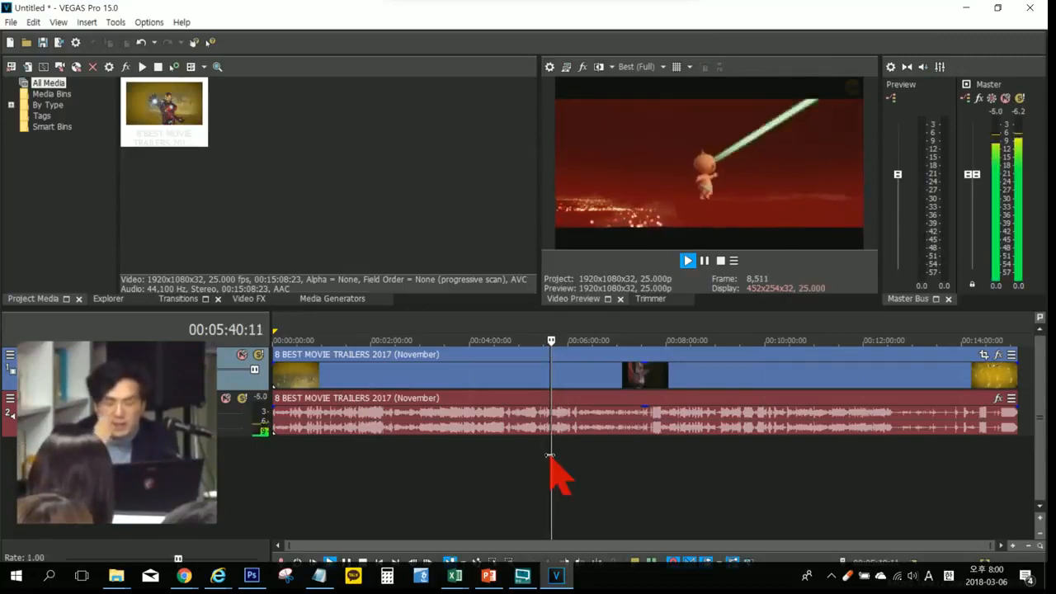
{"action": "key", "text": "Return"}
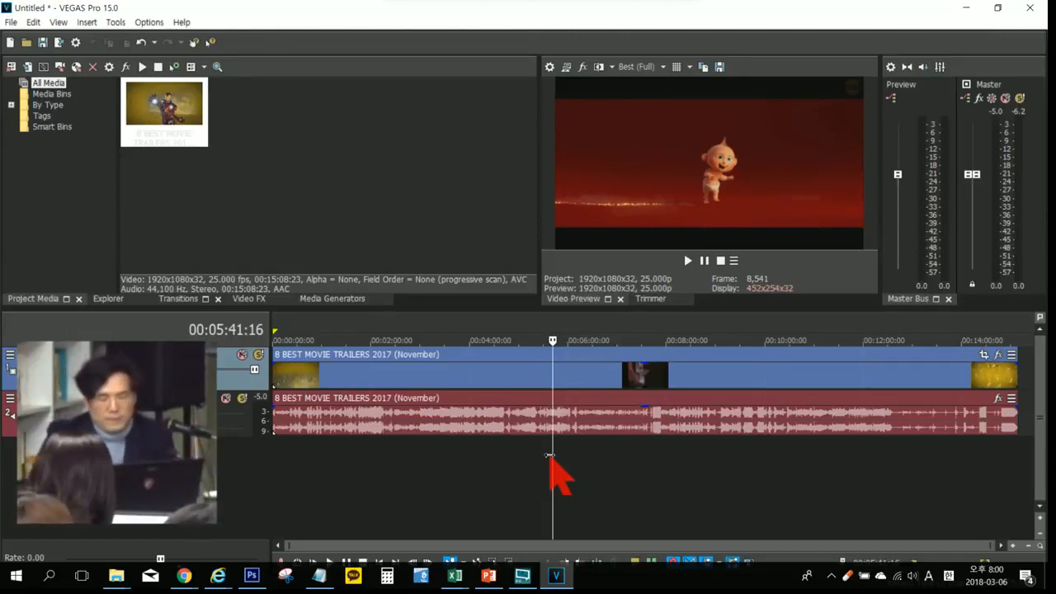
Step: Preview frames around 00:05:05:05 and 00:07:41:13 with the timeline cursor, and leave it at 00:04:46:02
{"action": "left_click", "coordinate": [523, 453]}
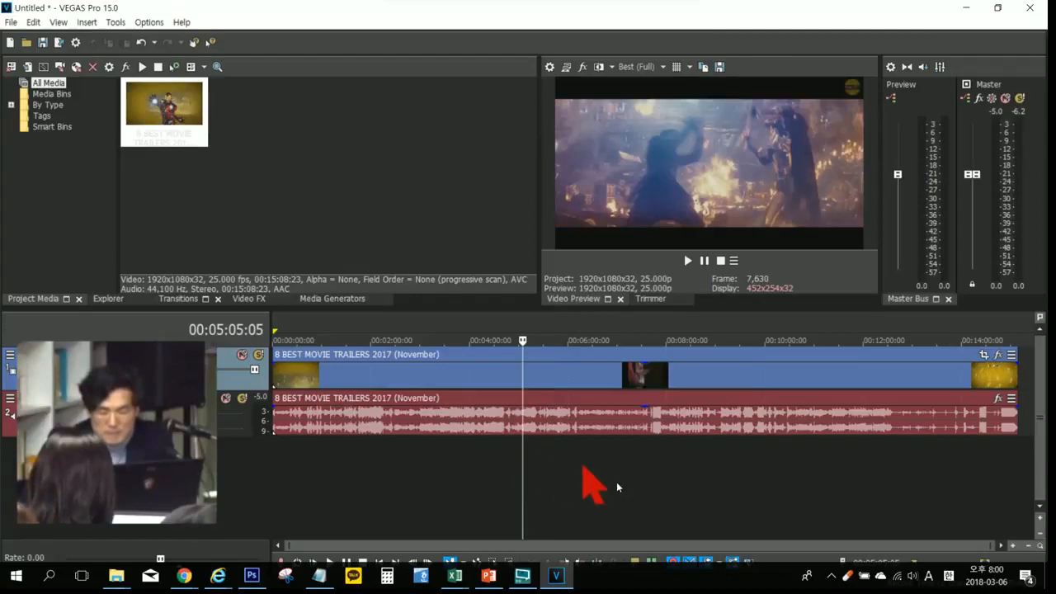
{"action": "left_click", "coordinate": [650, 469]}
{"action": "mouse_move", "coordinate": [625, 12]}
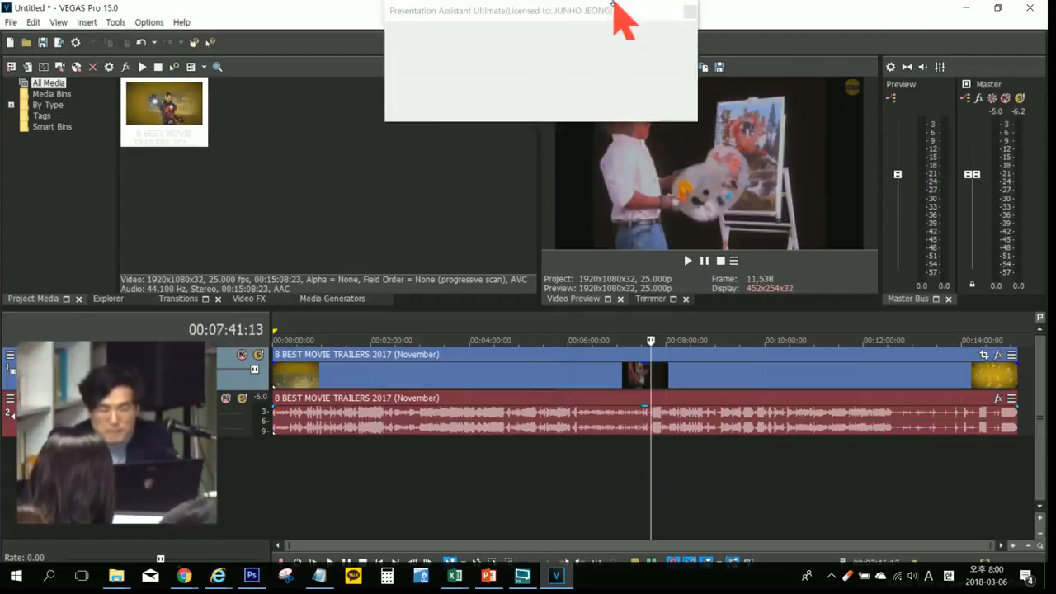
{"action": "left_click", "coordinate": [681, 437]}
{"action": "left_click", "coordinate": [523, 448]}
{"action": "left_click", "coordinate": [507, 447]}
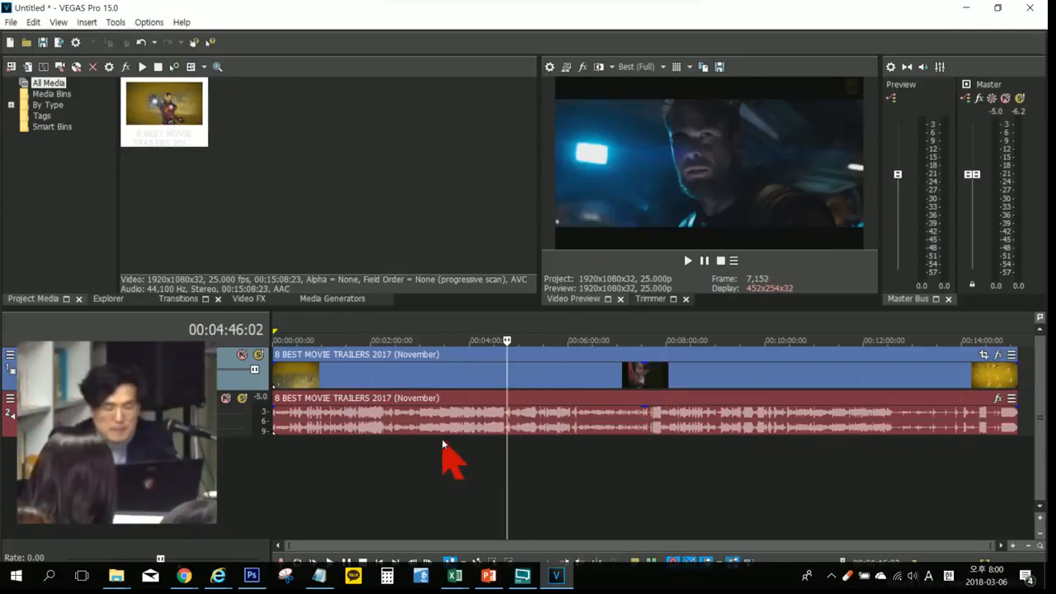
Step: Preview the trailer frames at 00:03:07:23 and 00:04:14:12, and leave the timeline cursor at 00:00:55:18
{"action": "left_click", "coordinate": [426, 464]}
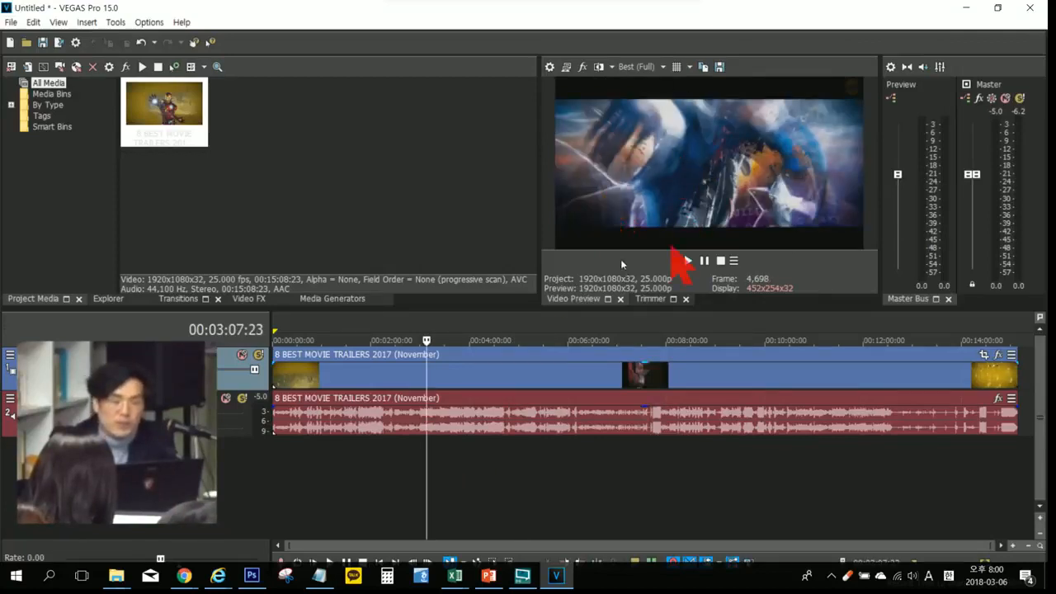
{"action": "left_click", "coordinate": [481, 479]}
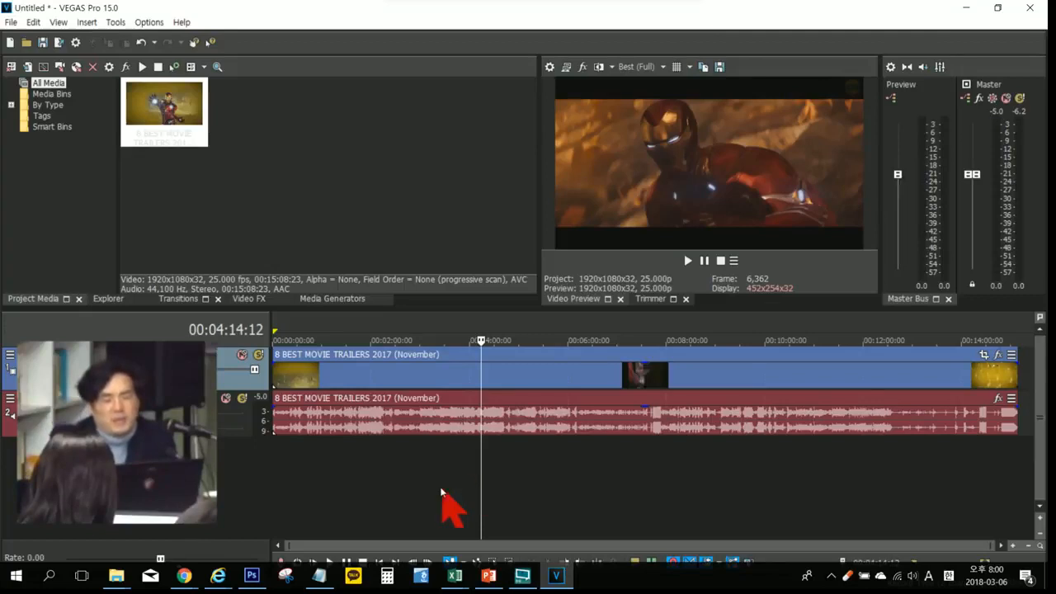
{"action": "left_click", "coordinate": [399, 459]}
{"action": "left_click", "coordinate": [318, 445]}
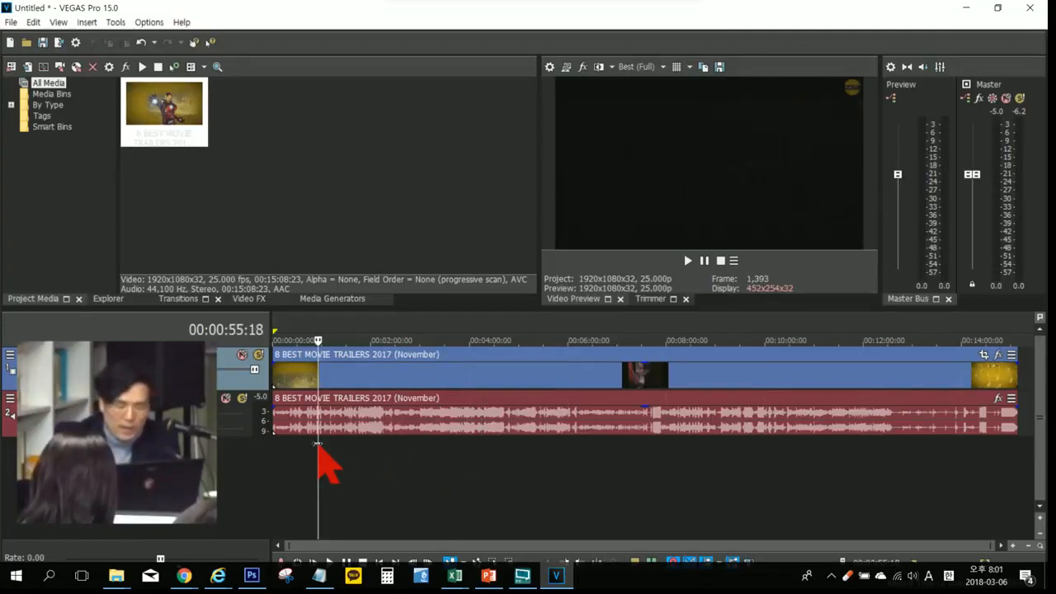
Step: Play the trailer from the cursor, and stop with the timeline cursor at 00:04:25:07
{"action": "key", "text": "space"}
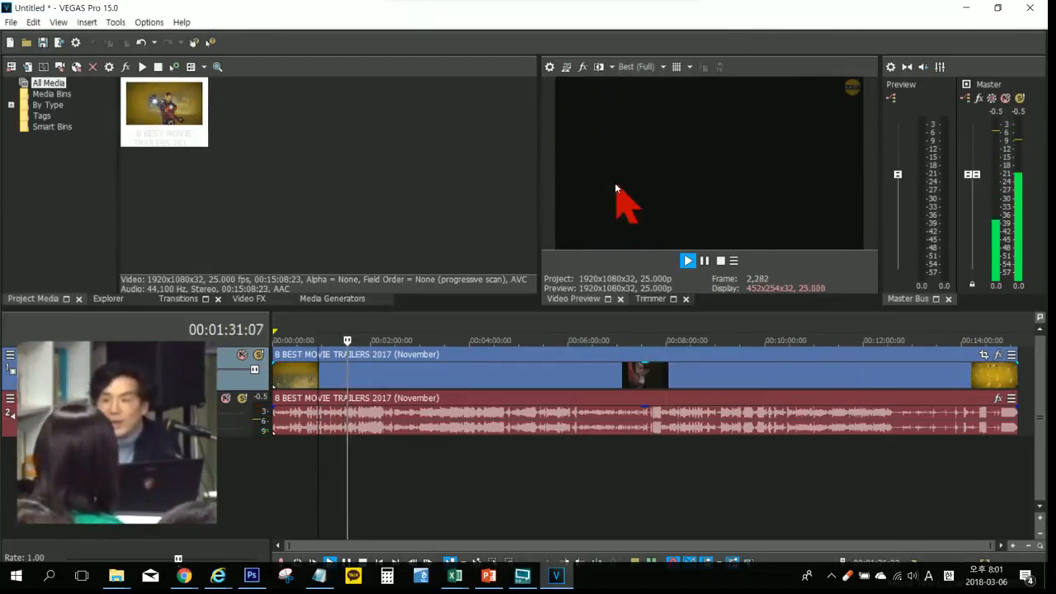
{"action": "left_click", "coordinate": [469, 488]}
{"action": "left_click", "coordinate": [490, 477]}
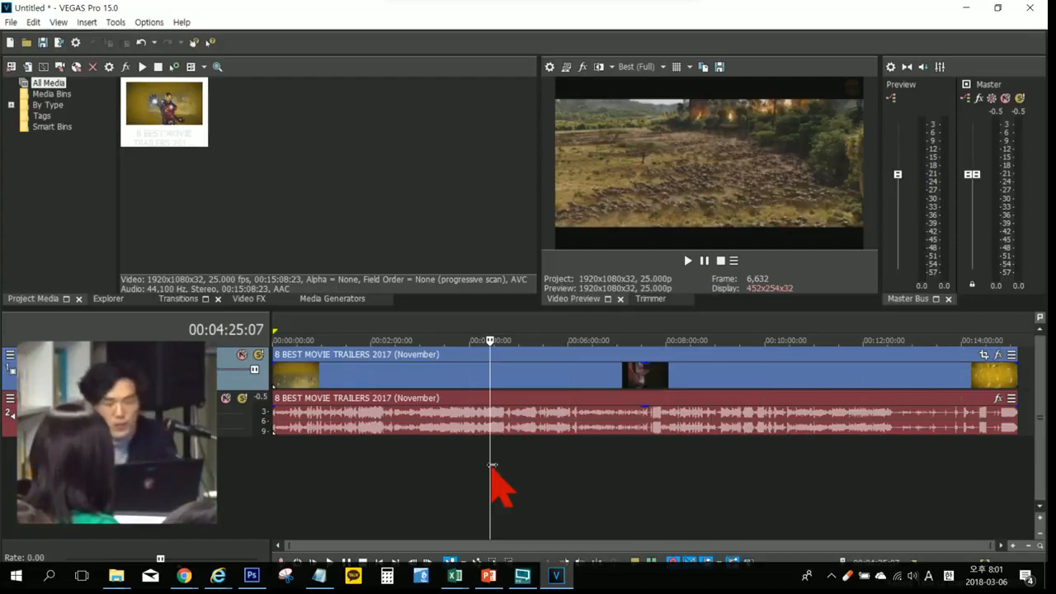
Step: Turn on the safe-area overlay in the video preview
{"action": "left_click", "coordinate": [640, 68]}
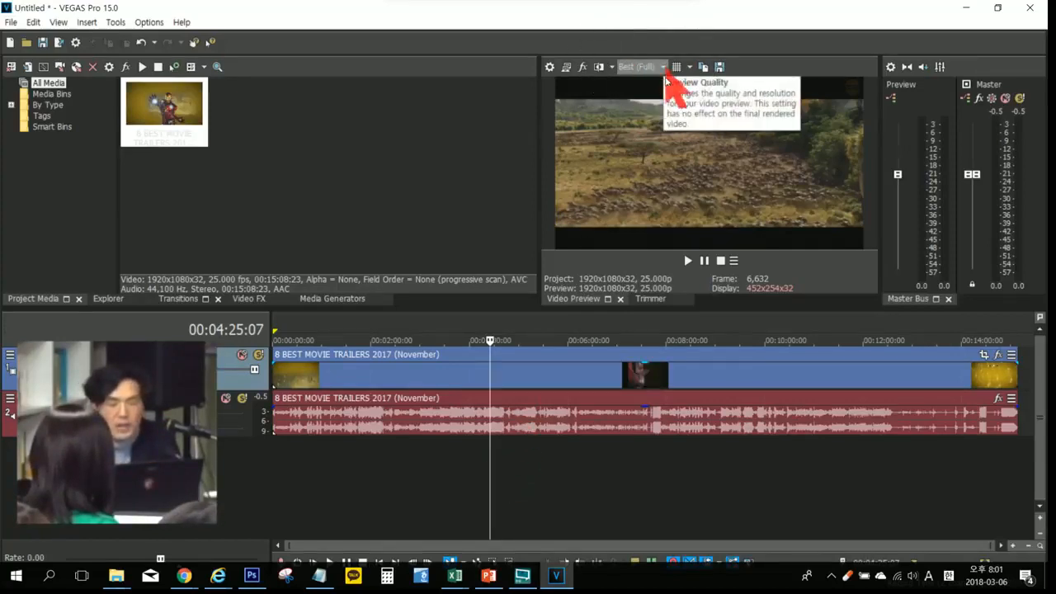
{"action": "key", "text": "ctrl"}
{"action": "key", "text": "ctrl"}
{"action": "key", "text": "ctrl"}
{"action": "key", "text": "ctrl"}
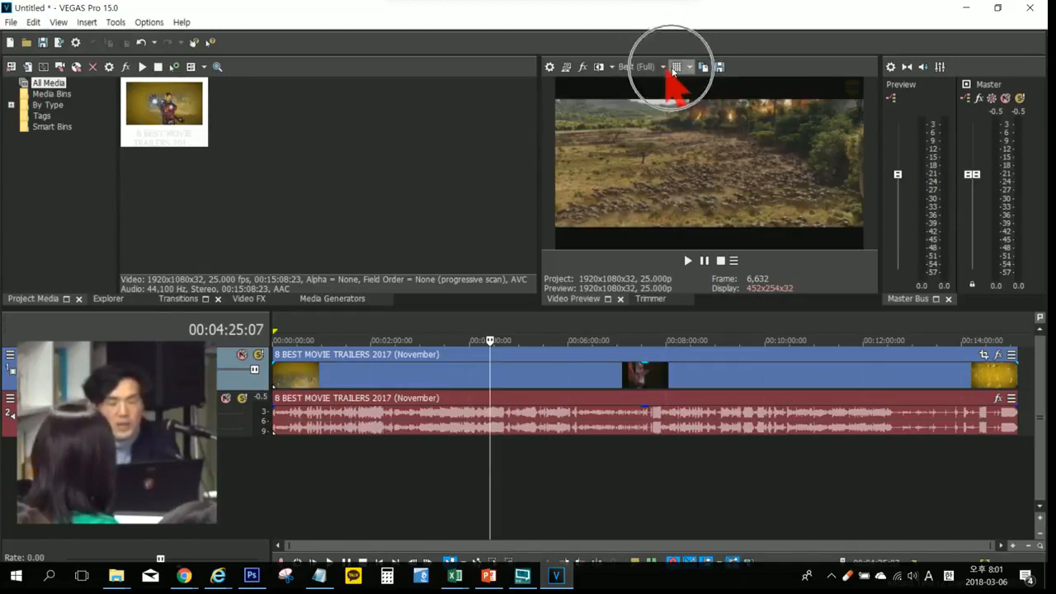
{"action": "left_click", "coordinate": [674, 69]}
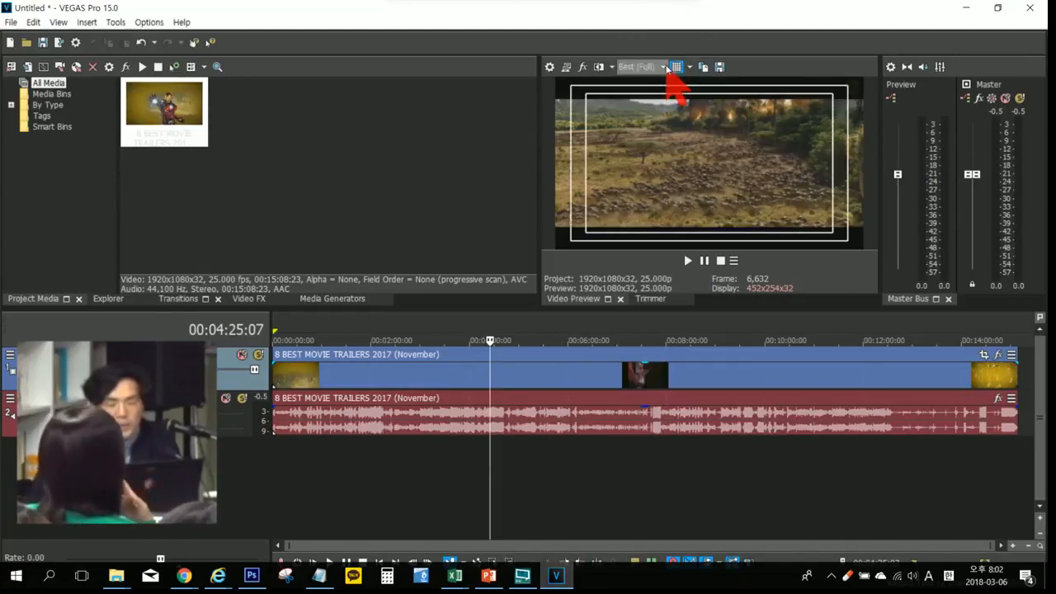
Step: Set the video preview quality to Good (Full)
{"action": "left_click", "coordinate": [664, 66]}
{"action": "left_click", "coordinate": [664, 67]}
{"action": "left_click", "coordinate": [663, 66]}
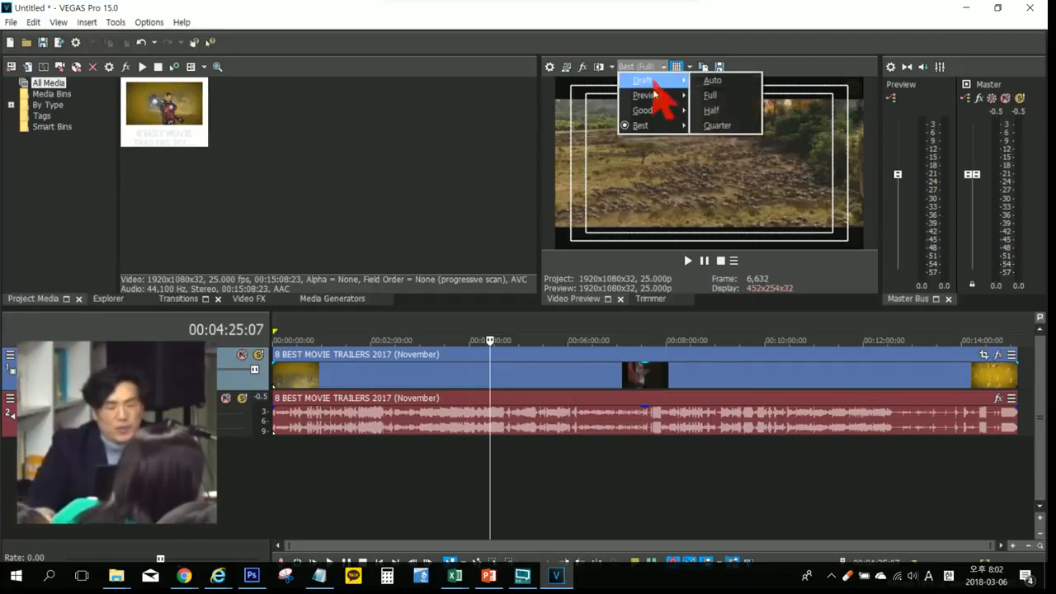
{"action": "mouse_move", "coordinate": [653, 126]}
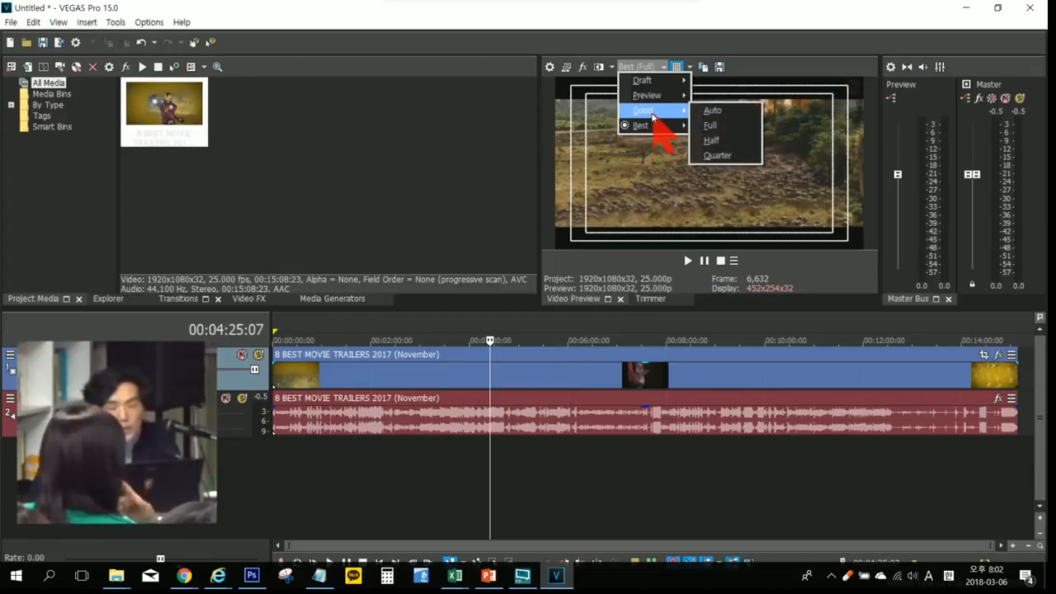
{"action": "left_click", "coordinate": [710, 127]}
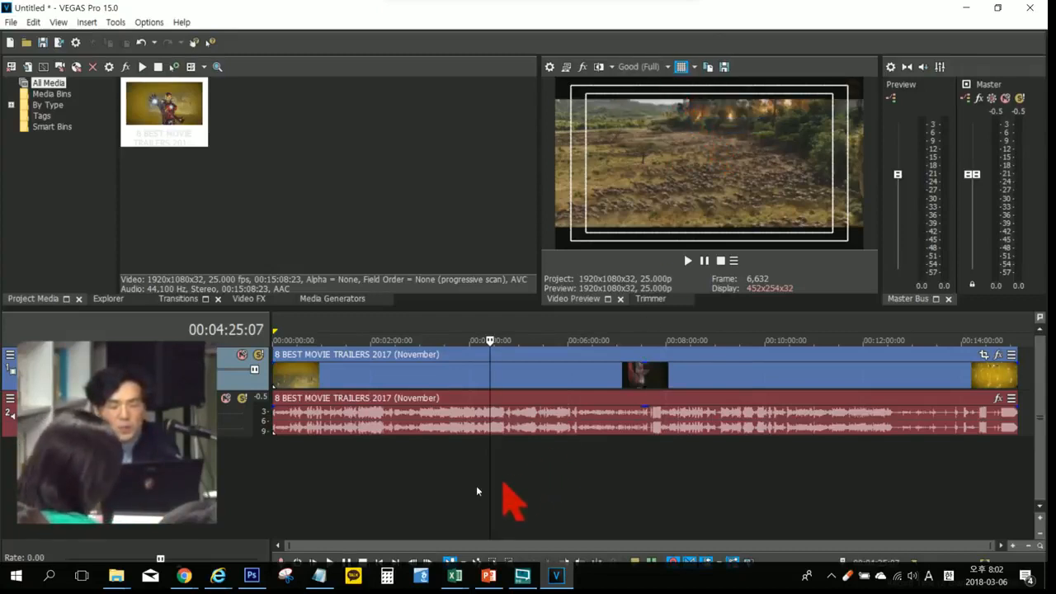
Step: Turn off the safe-area overlay while playing the trailer, and place the timeline cursor at 00:06:48:08
{"action": "left_click", "coordinate": [435, 471]}
{"action": "key", "text": "space"}
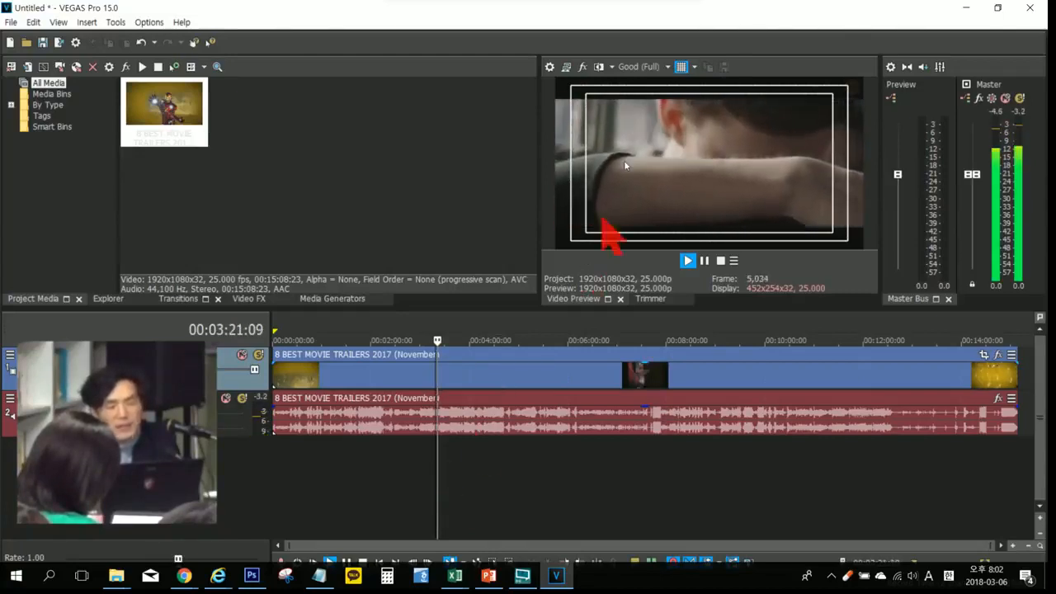
{"action": "left_click", "coordinate": [682, 68]}
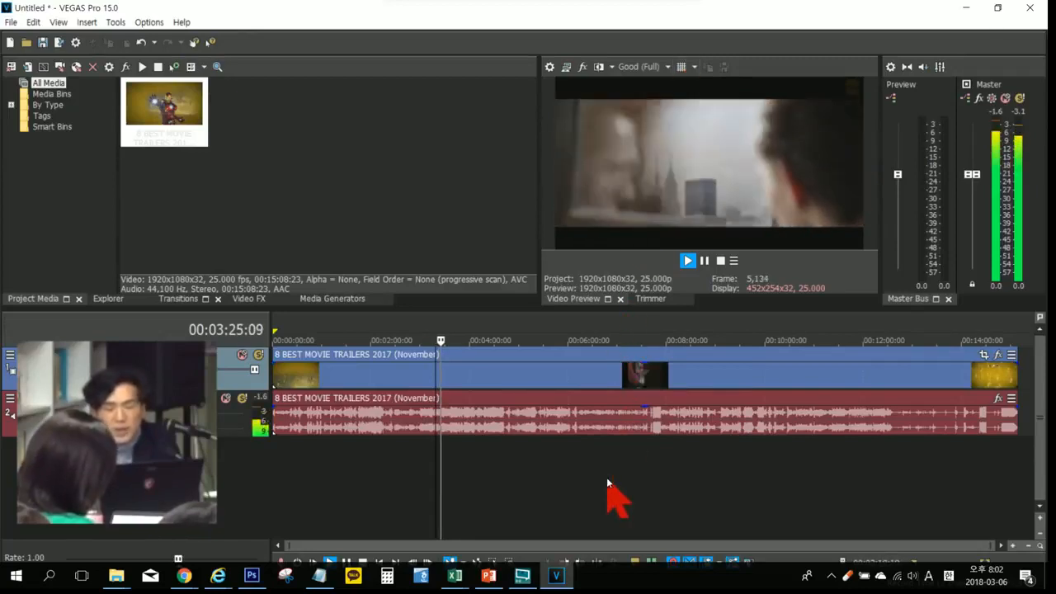
{"action": "left_click", "coordinate": [606, 477]}
Step: Set the video preview quality to Draft (Quarter), and check the picture with the timeline cursor at 00:09:23:00
{"action": "left_click", "coordinate": [669, 67]}
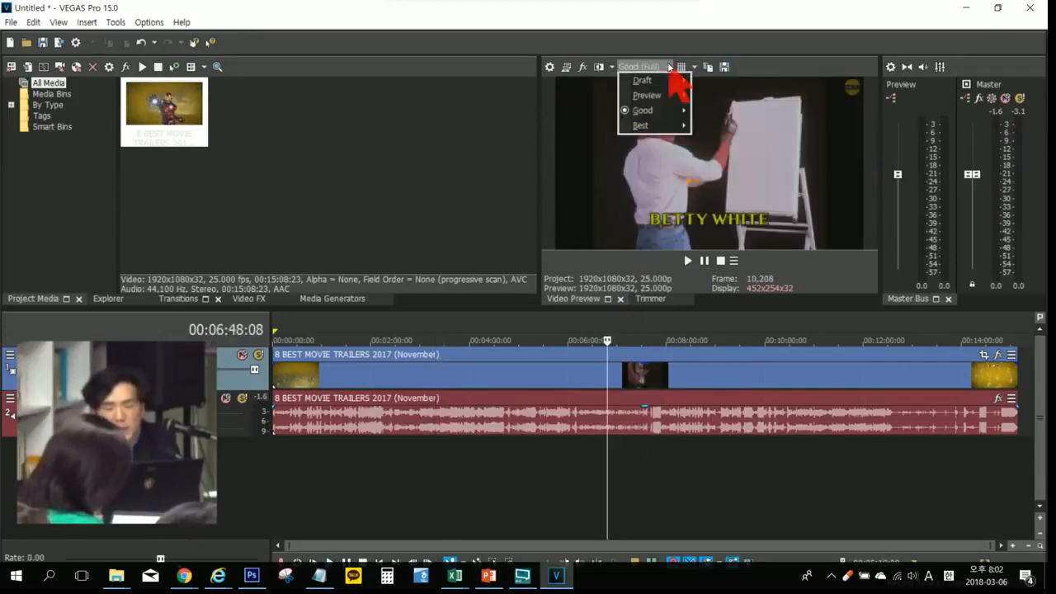
{"action": "mouse_move", "coordinate": [685, 80]}
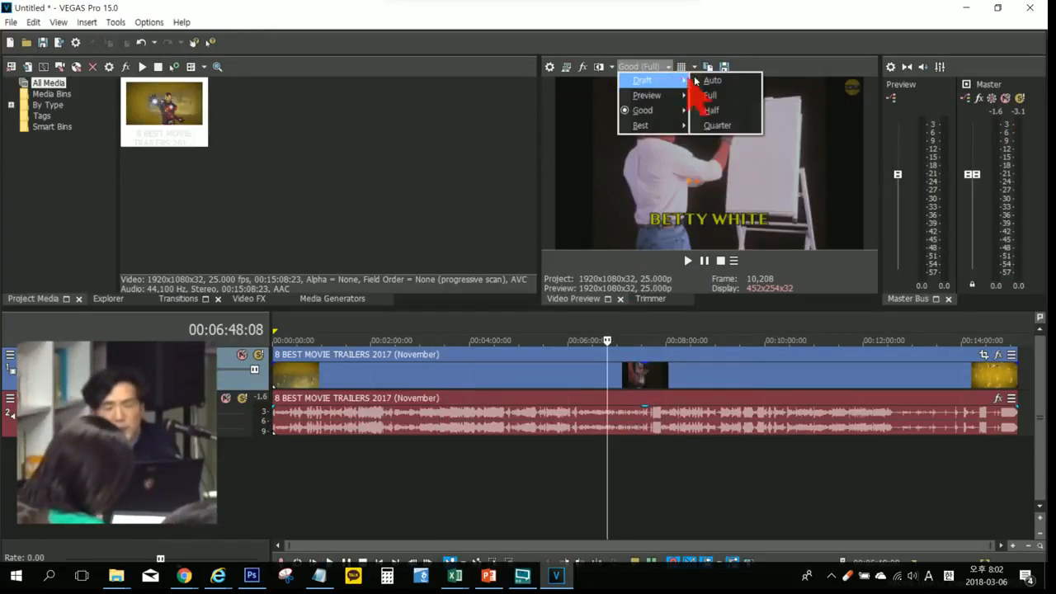
{"action": "left_click", "coordinate": [717, 126]}
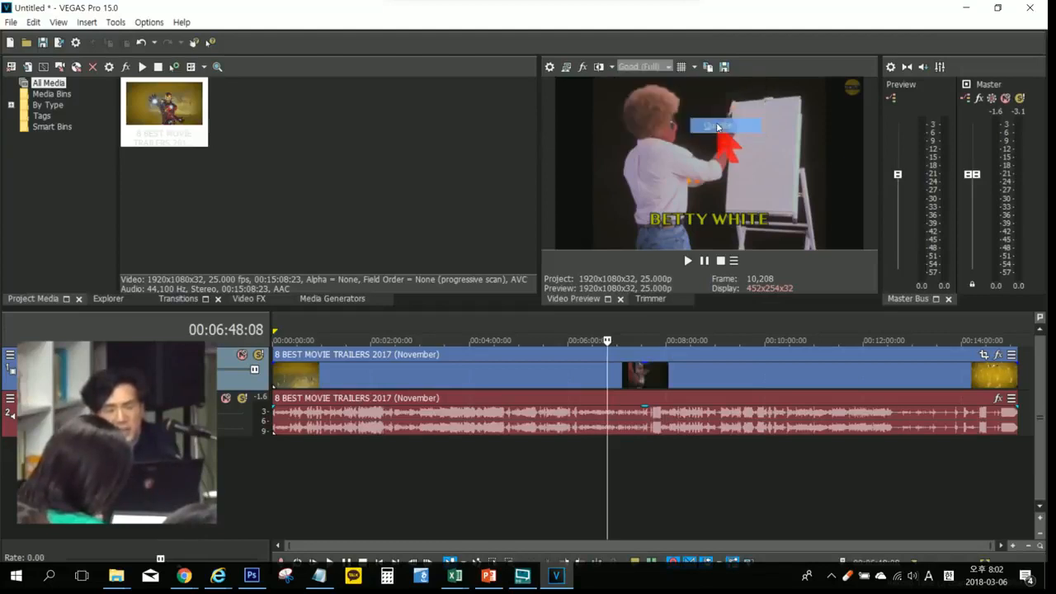
{"action": "left_click", "coordinate": [695, 460]}
{"action": "left_click", "coordinate": [732, 459]}
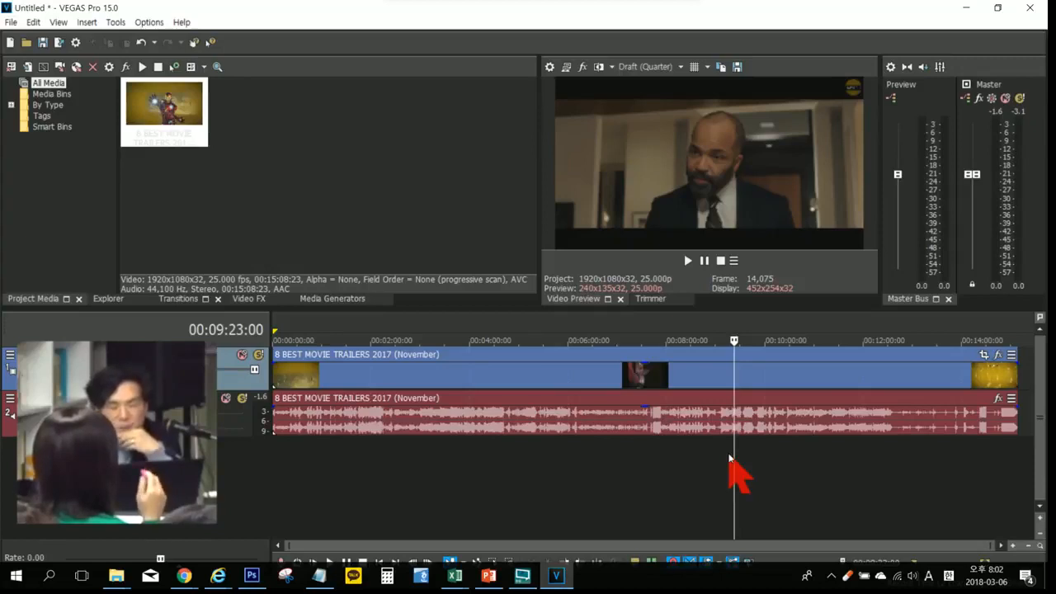
Step: Restore the video preview quality to Good (Full), and check the picture at 00:05:11:00 and 00:06:28:09
{"action": "left_click", "coordinate": [650, 68]}
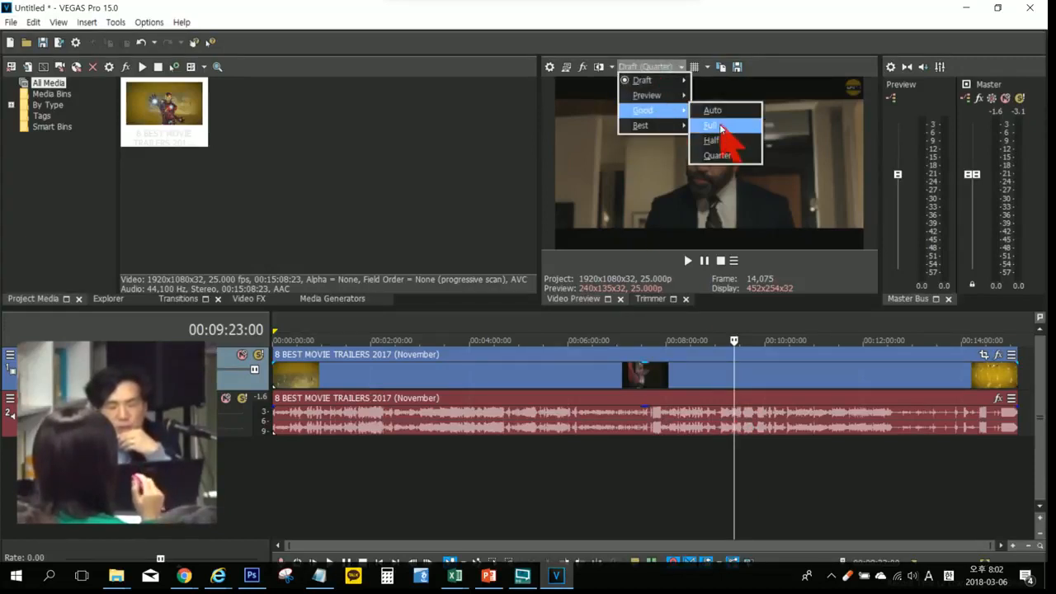
{"action": "left_click", "coordinate": [711, 125]}
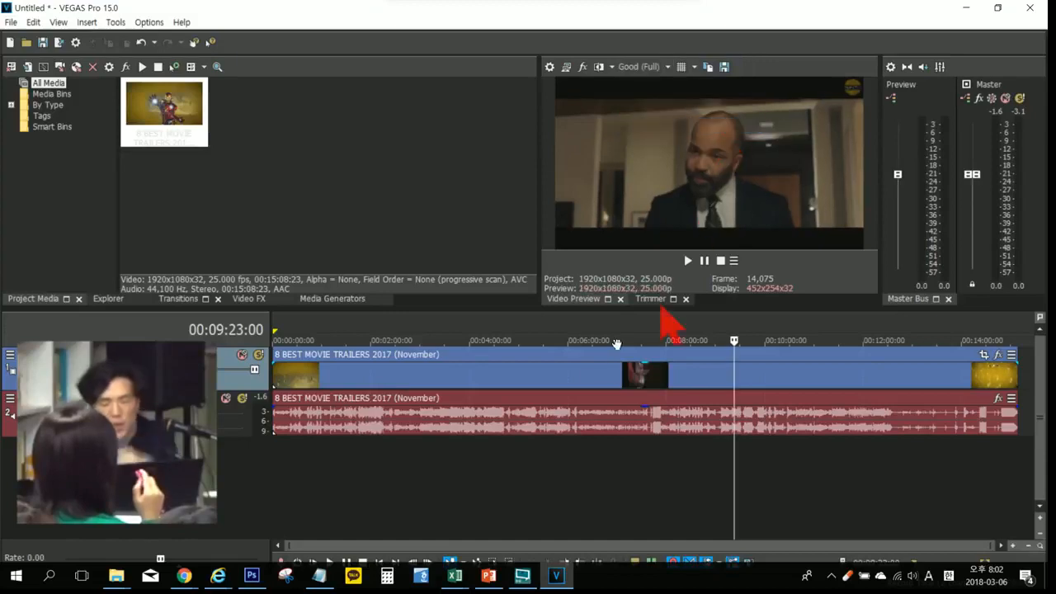
{"action": "left_click", "coordinate": [449, 472]}
{"action": "left_click", "coordinate": [526, 466]}
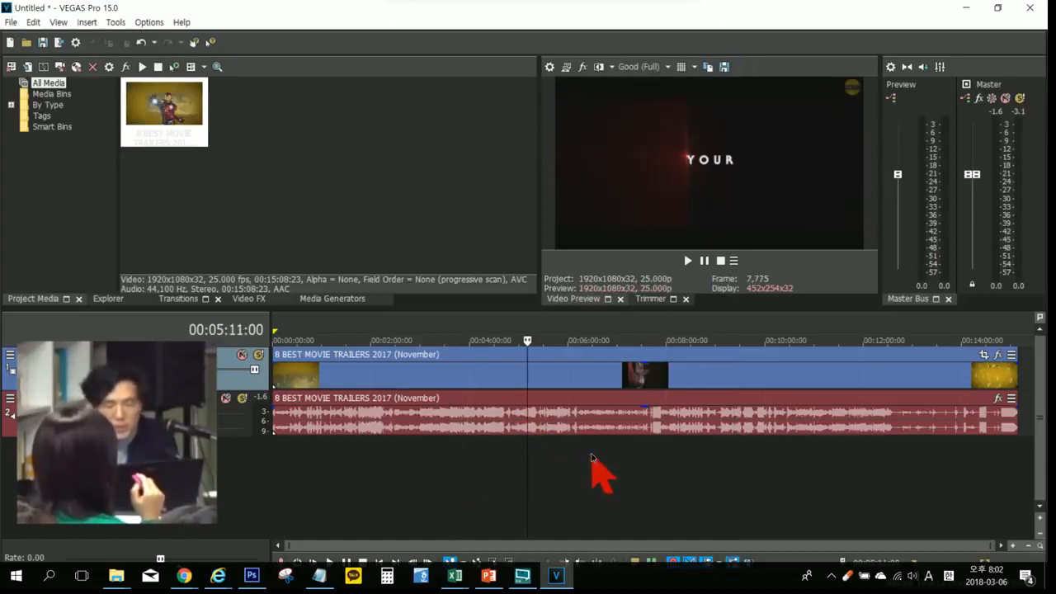
{"action": "left_click", "coordinate": [591, 454]}
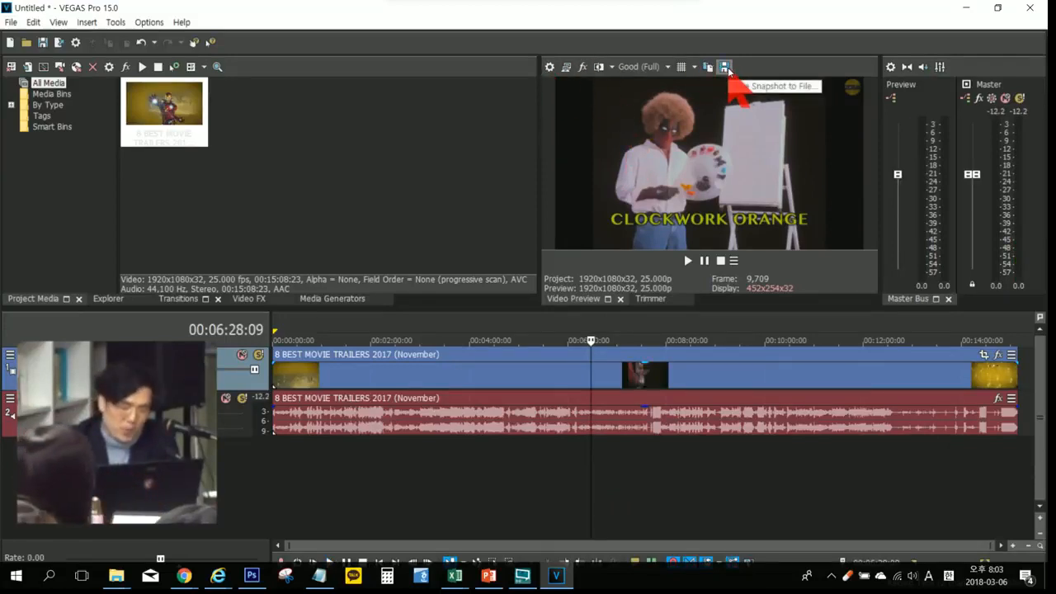
Step: Preview a few more frames, and place the timeline cursor at 00:06:20:22
{"action": "left_click", "coordinate": [727, 511]}
{"action": "left_click", "coordinate": [557, 487]}
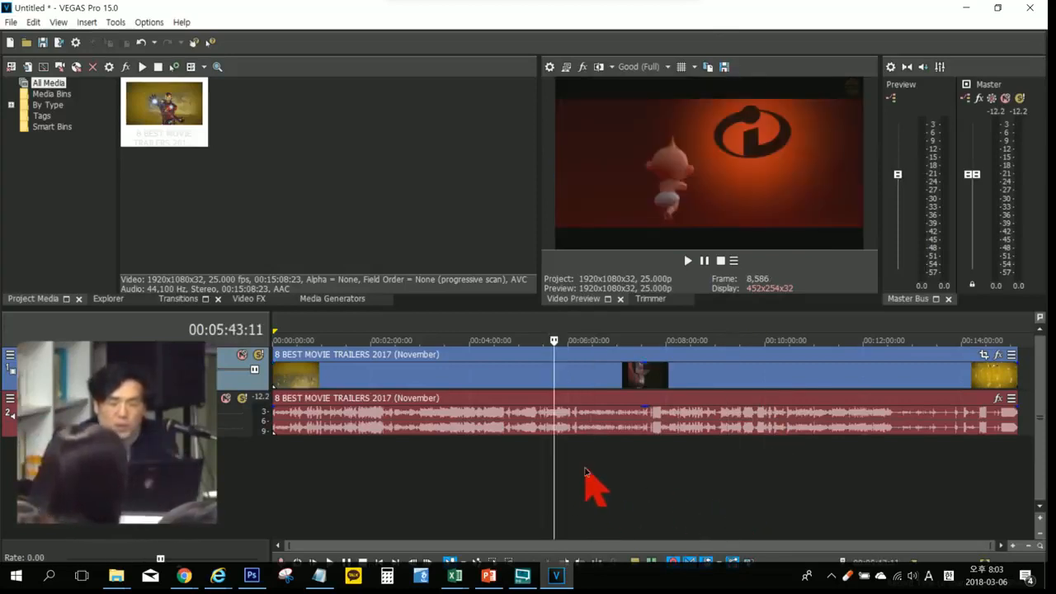
{"action": "left_click", "coordinate": [586, 487]}
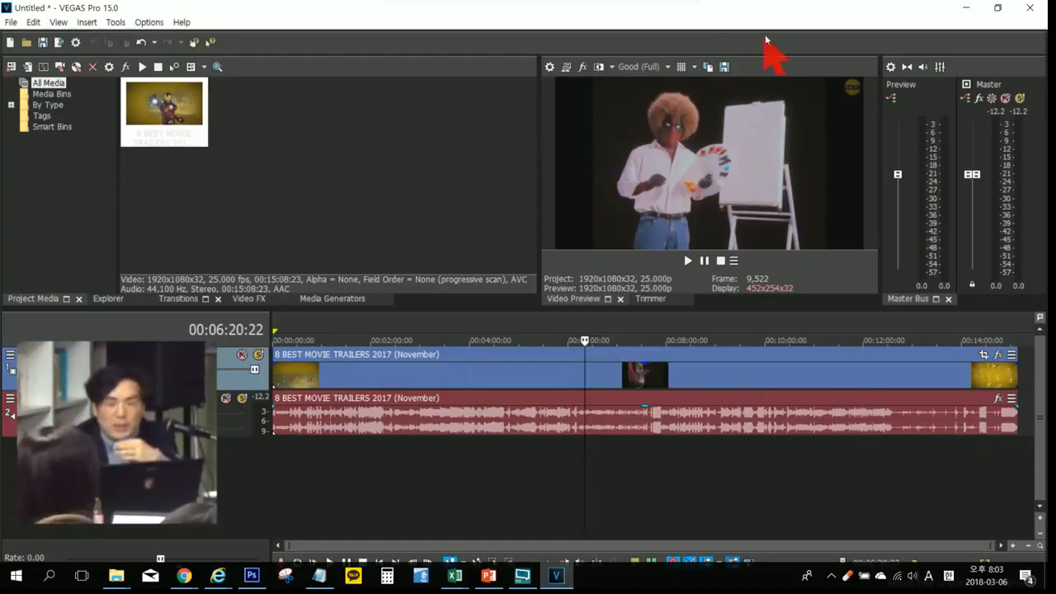
Step: Save a snapshot of the current preview frame as the JPEG file Image1 in the 자료 folder
{"action": "left_click", "coordinate": [724, 66]}
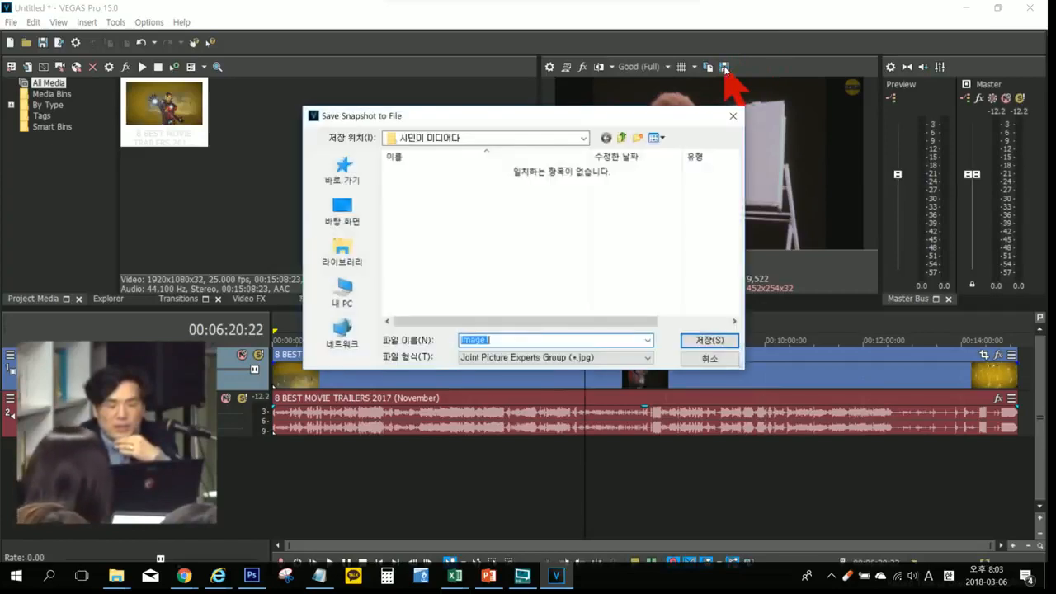
{"action": "left_click", "coordinate": [697, 339]}
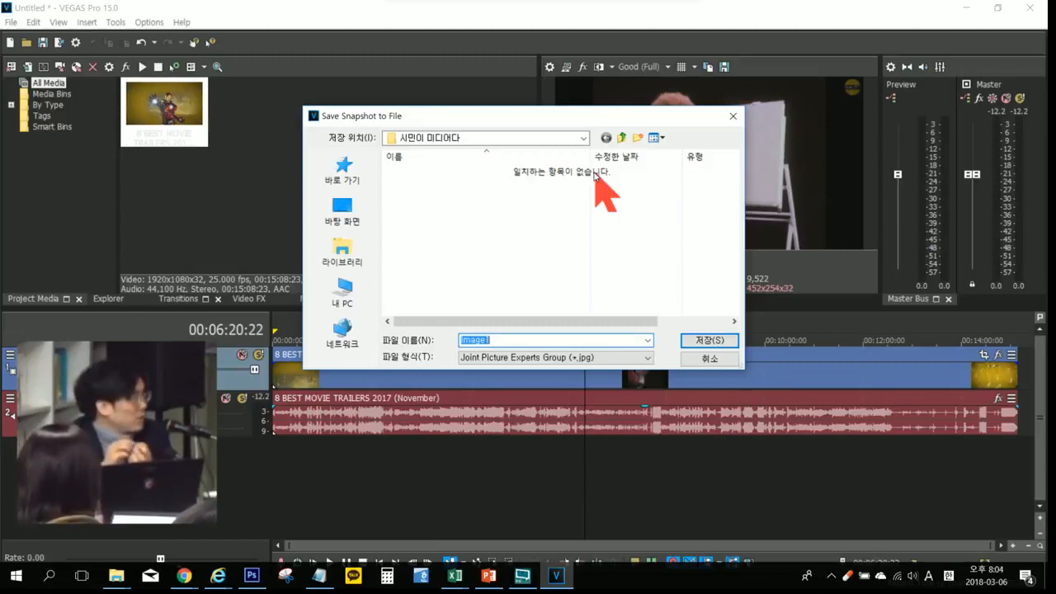
{"action": "left_click", "coordinate": [624, 140]}
{"action": "left_click", "coordinate": [420, 198]}
{"action": "double_click", "coordinate": [420, 198]}
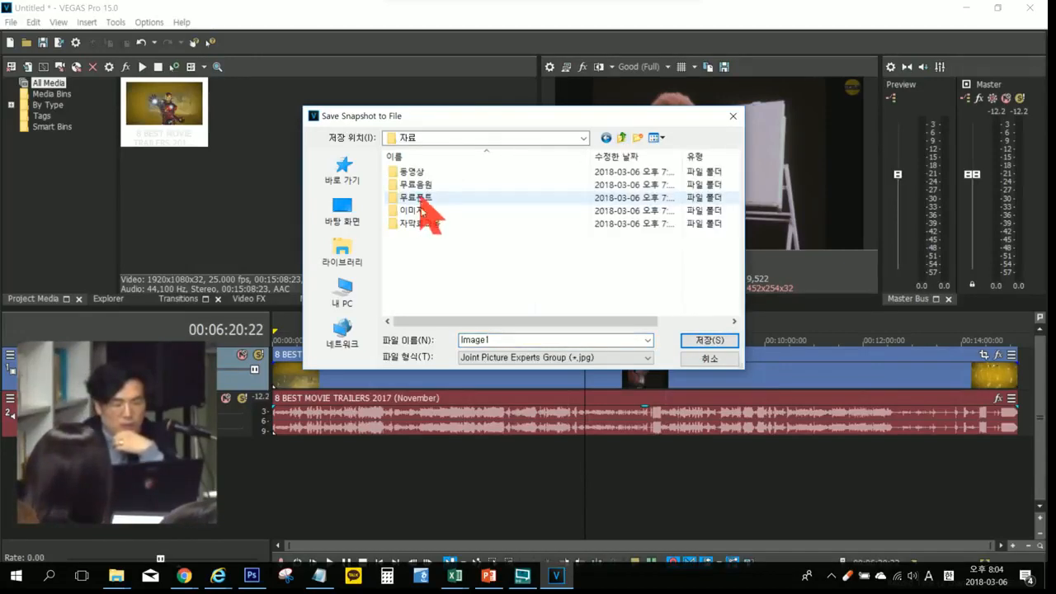
{"action": "left_click", "coordinate": [718, 341]}
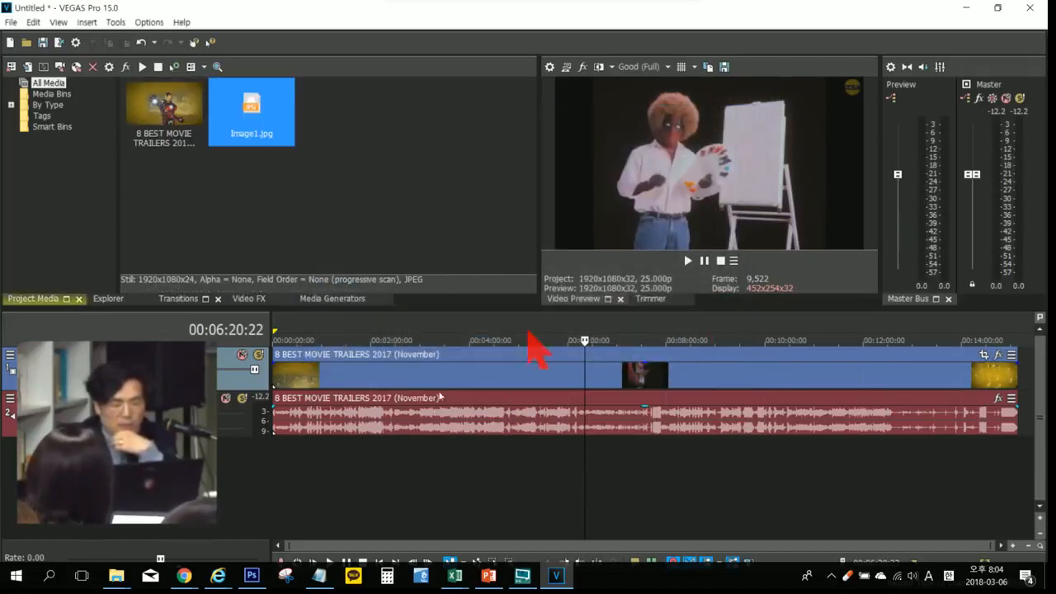
Step: Switch to File Explorer and open the Image1 snapshot from the 자료 folder on the desktop
{"action": "mouse_move", "coordinate": [116, 575]}
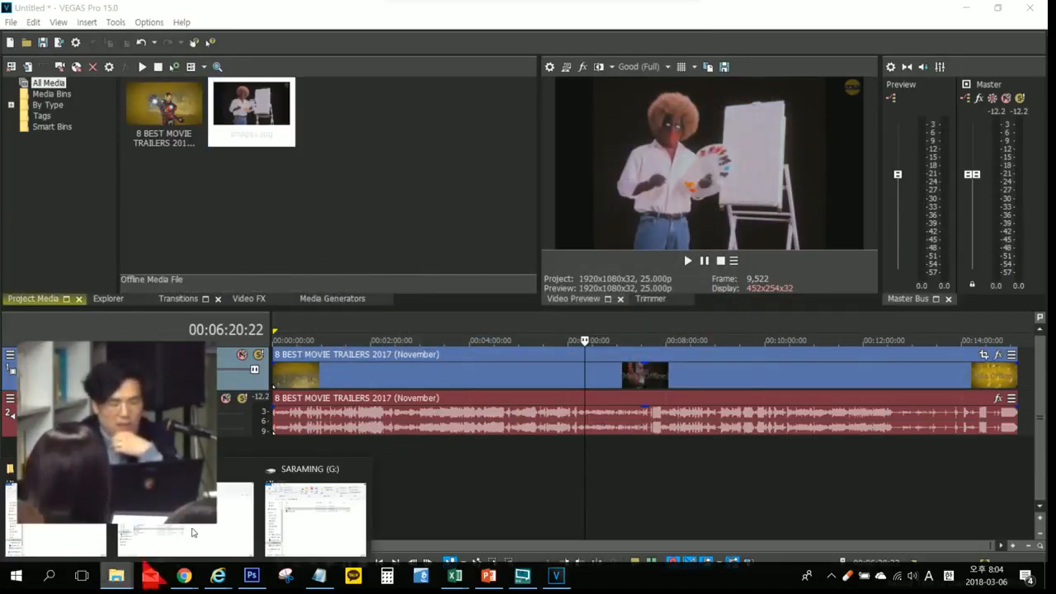
{"action": "left_click", "coordinate": [309, 499]}
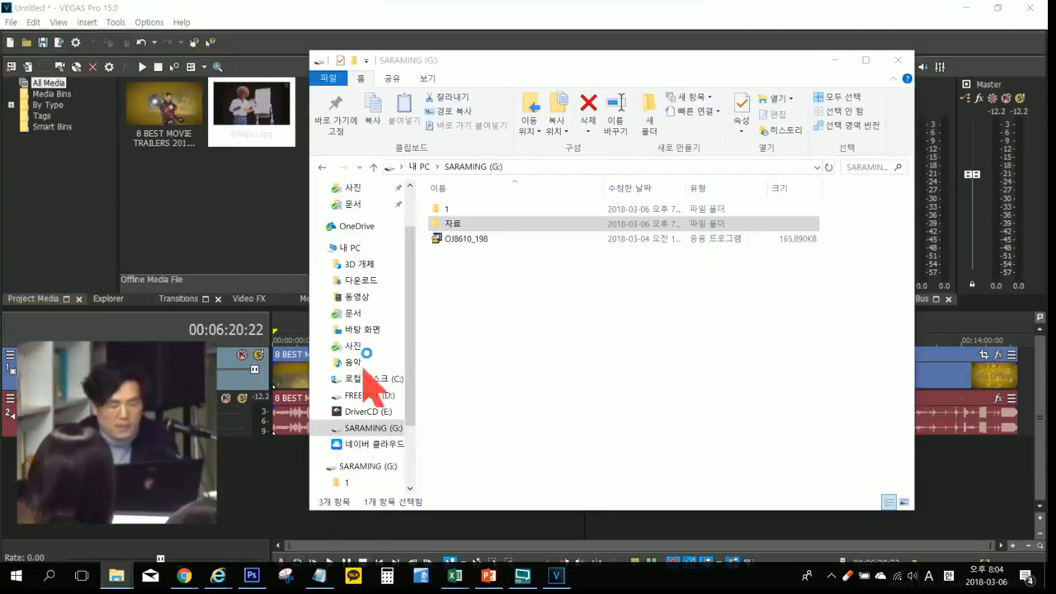
{"action": "left_click", "coordinate": [374, 330]}
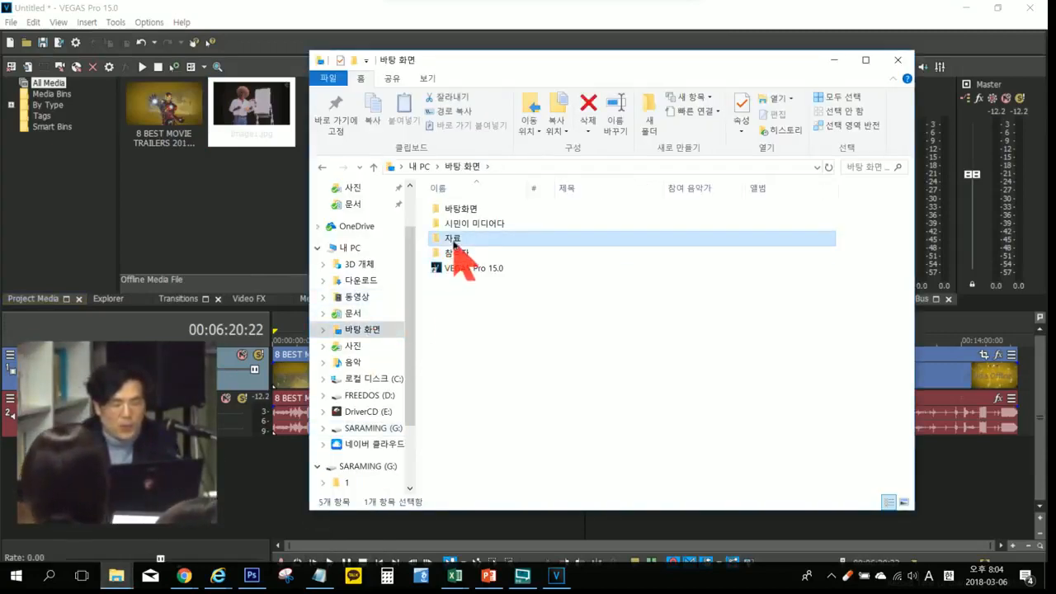
{"action": "double_click", "coordinate": [454, 237]}
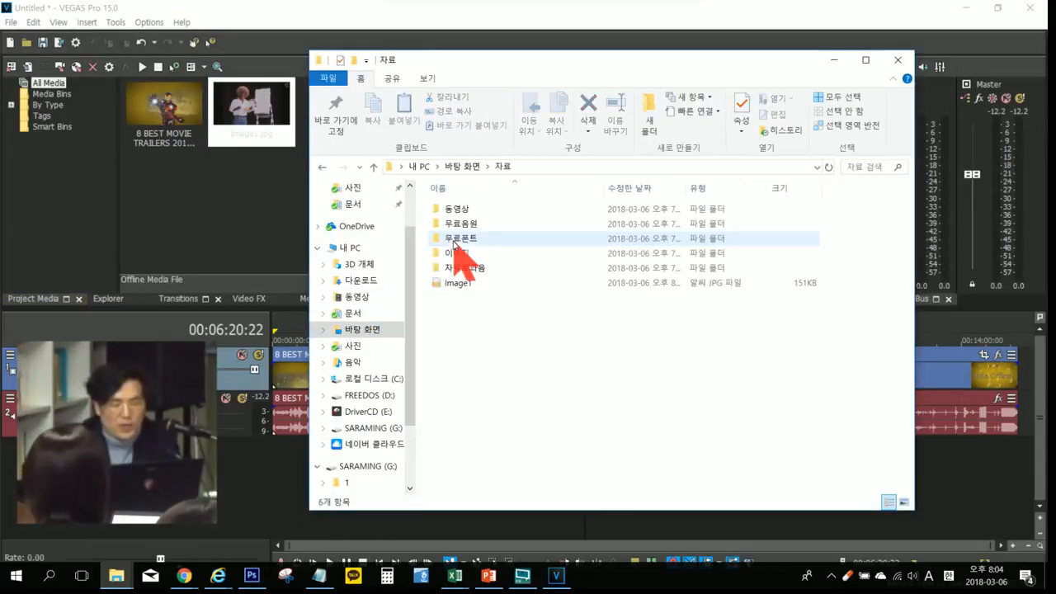
{"action": "double_click", "coordinate": [459, 284]}
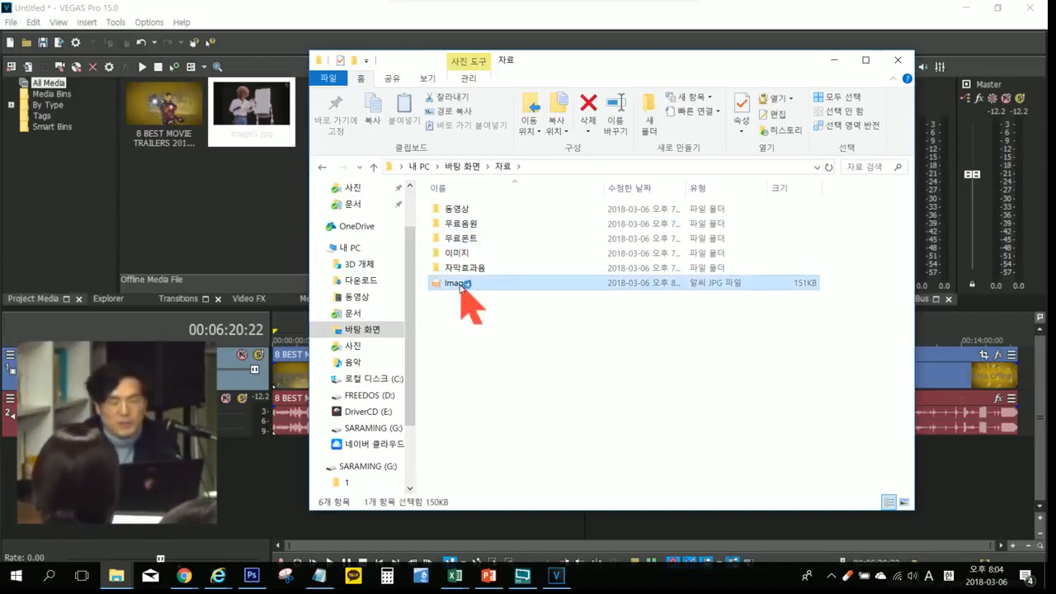
Step: Close the image viewer and return to the VEGAS Pro project
{"action": "left_click", "coordinate": [647, 175]}
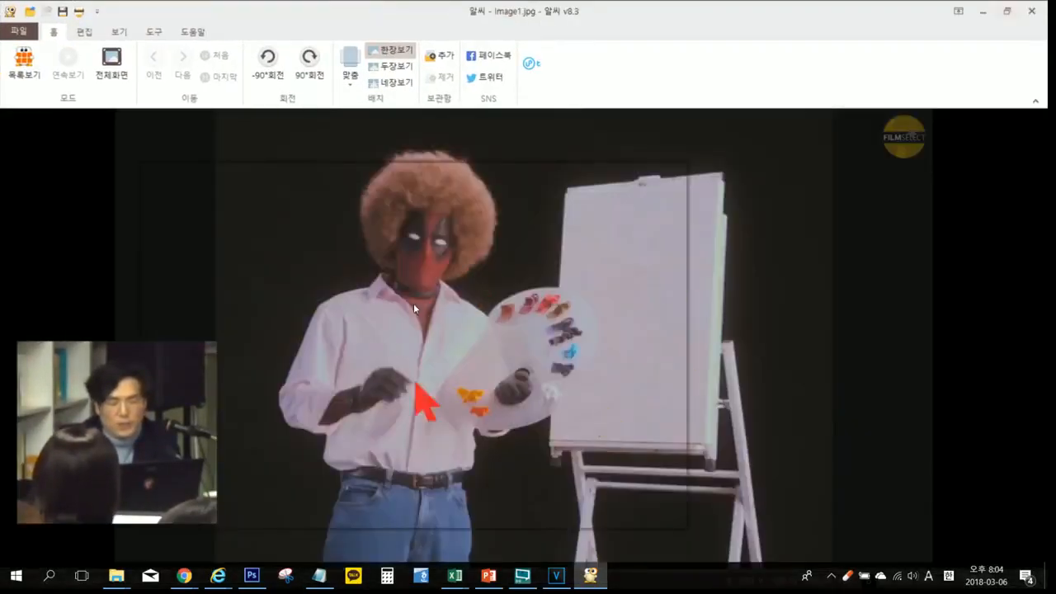
{"action": "left_click", "coordinate": [1033, 12]}
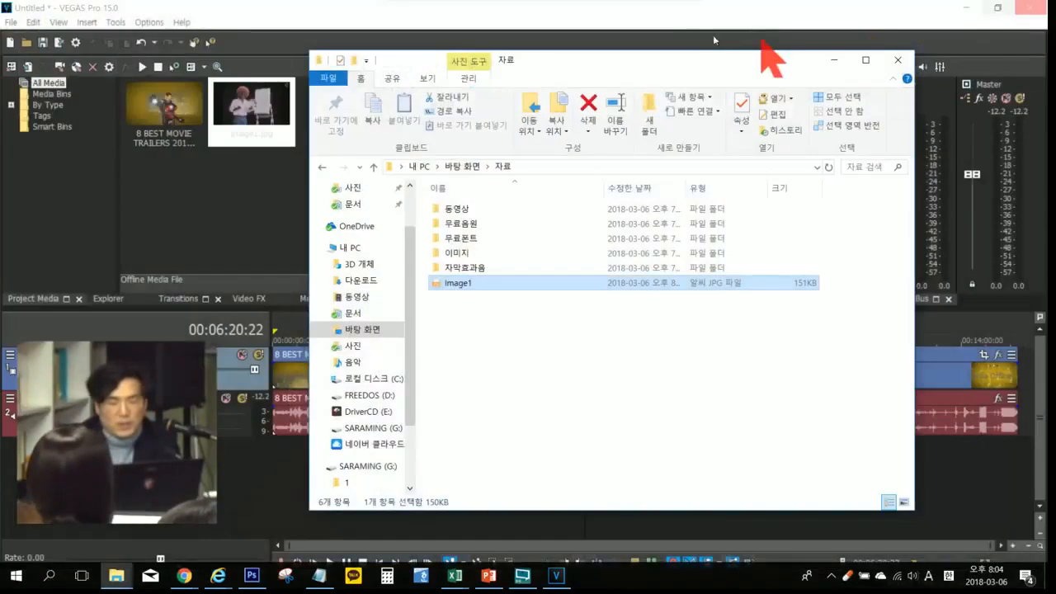
{"action": "left_click", "coordinate": [524, 8]}
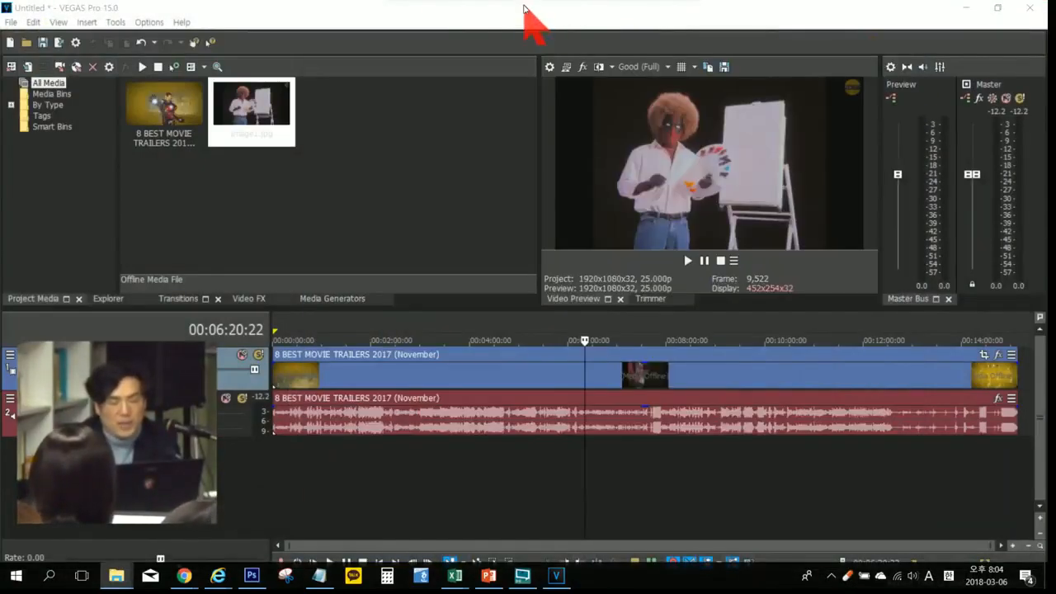
Step: Select the Image1.jpg snapshot in the project media and widen the video preview area slightly
{"action": "left_click", "coordinate": [258, 112]}
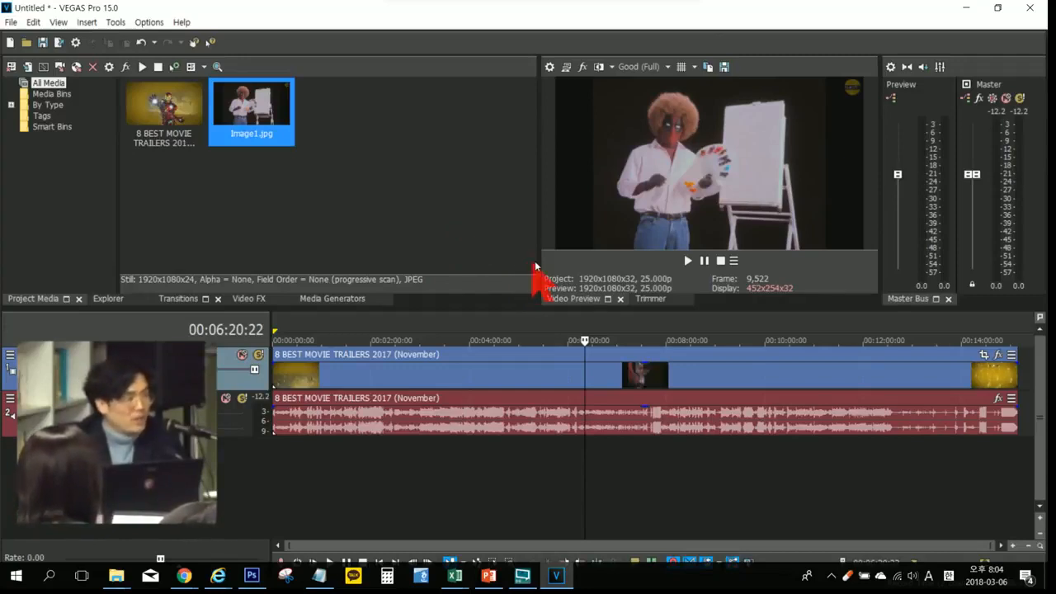
{"action": "left_click_drag", "start_coordinate": [538, 232], "coordinate": [516, 222]}
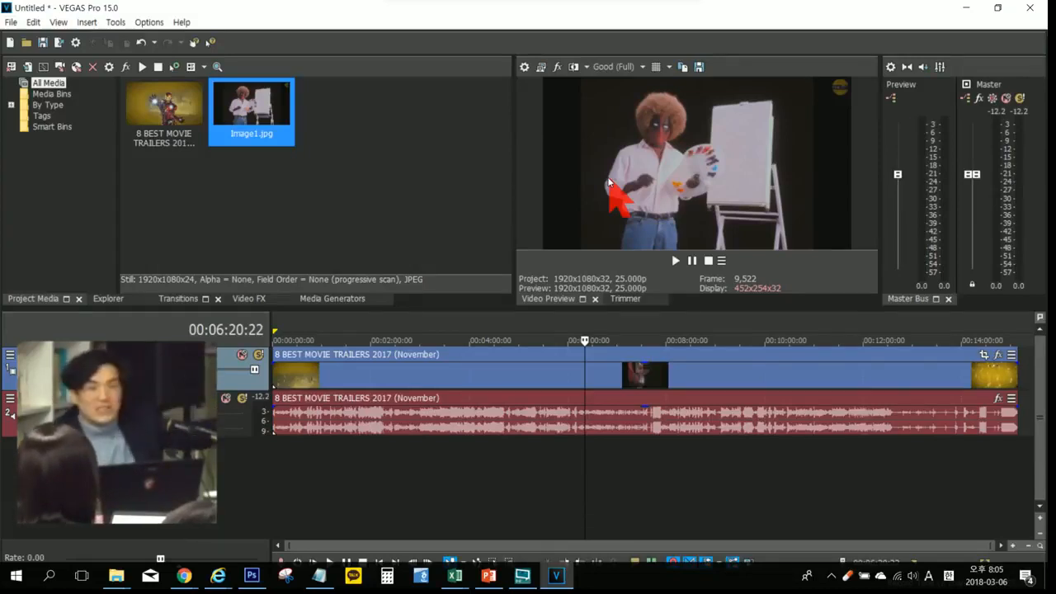
Step: Minimize the VEGAS Pro window and open the Windows display settings from the desktop
{"action": "left_click", "coordinate": [968, 9]}
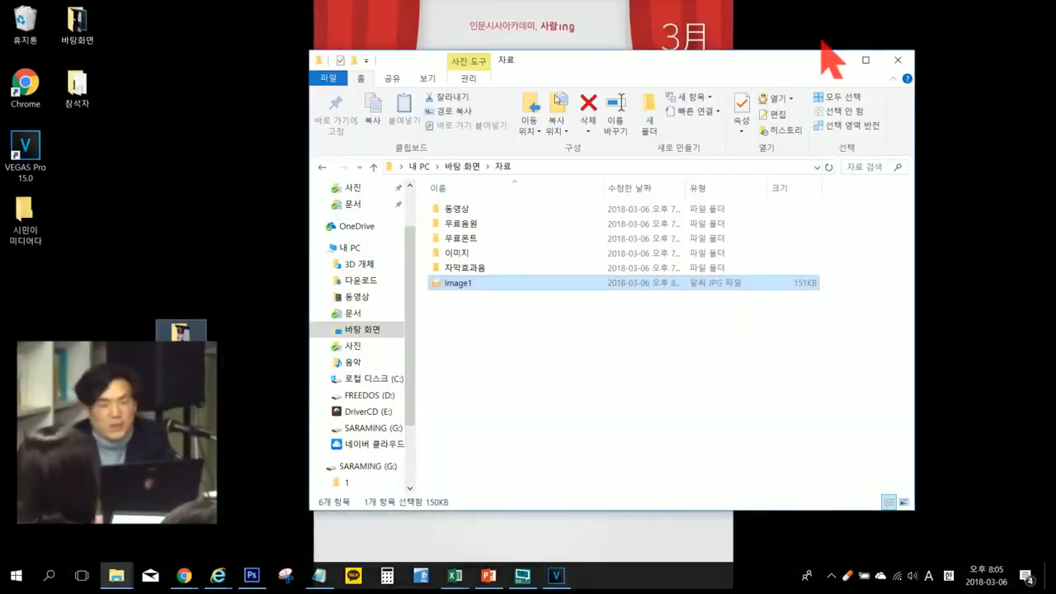
{"action": "right_click", "coordinate": [213, 158]}
{"action": "left_click", "coordinate": [224, 130]}
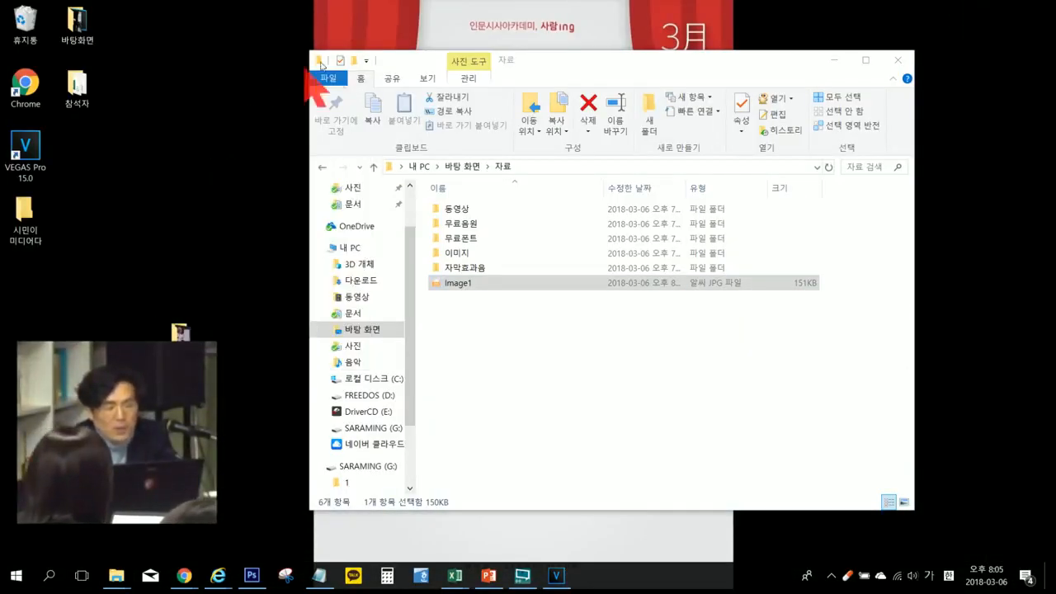
{"action": "right_click", "coordinate": [179, 141]}
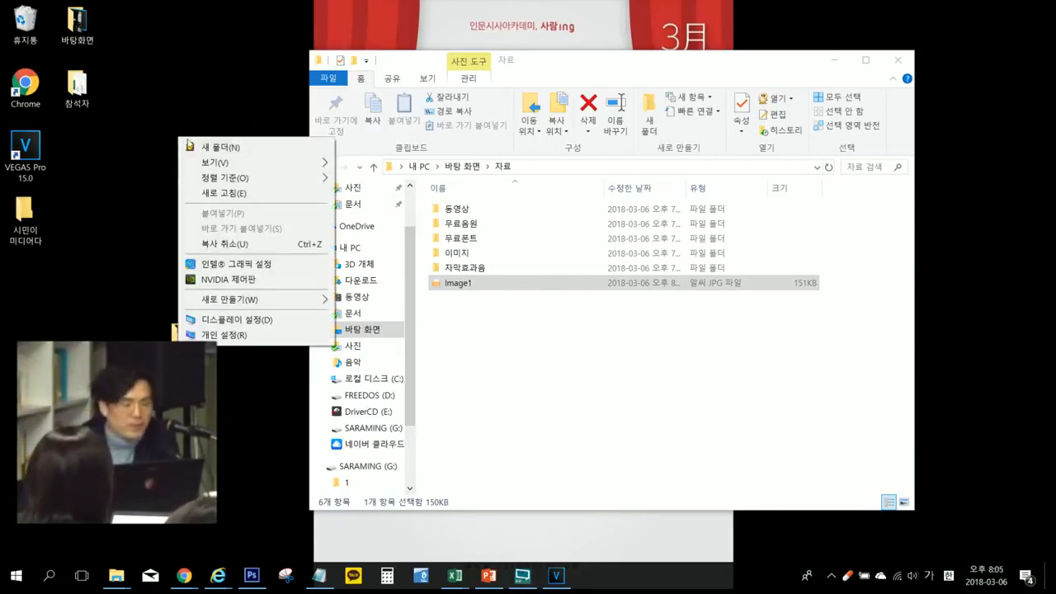
{"action": "left_click", "coordinate": [244, 320]}
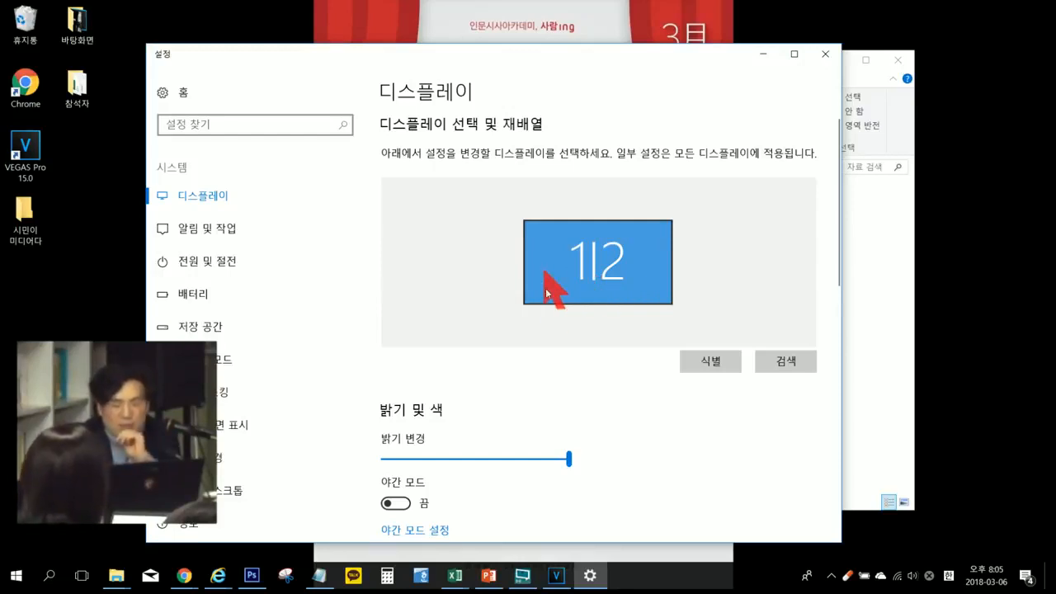
Step: Set multiple displays to 디스플레이 확장, keep the changed settings, and close the display settings
{"action": "scroll", "coordinate": [523, 335], "scroll_direction": "down", "scroll_amount": 5}
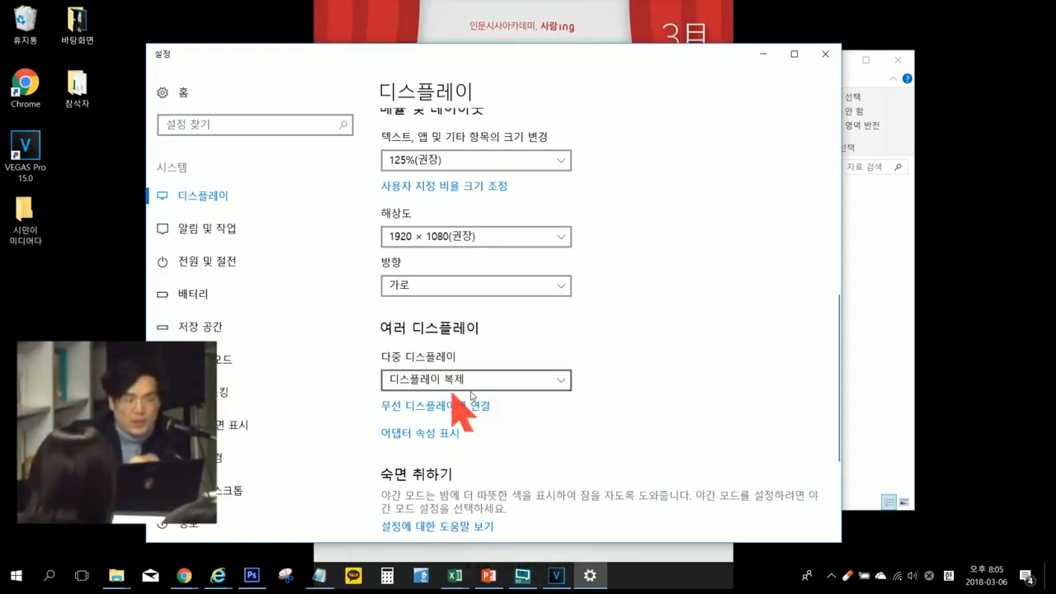
{"action": "left_click", "coordinate": [484, 383]}
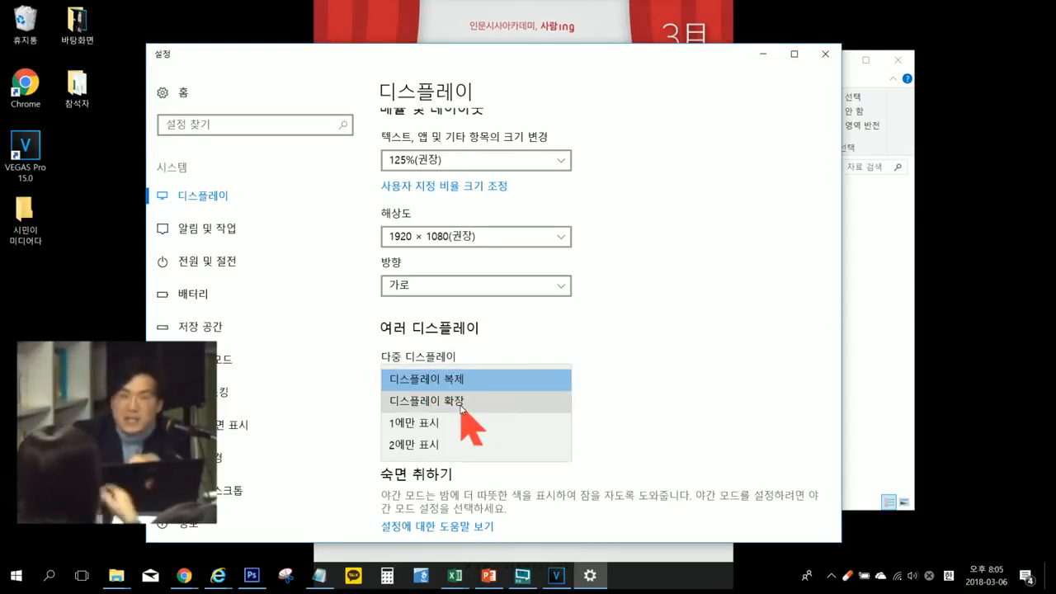
{"action": "left_click", "coordinate": [461, 402]}
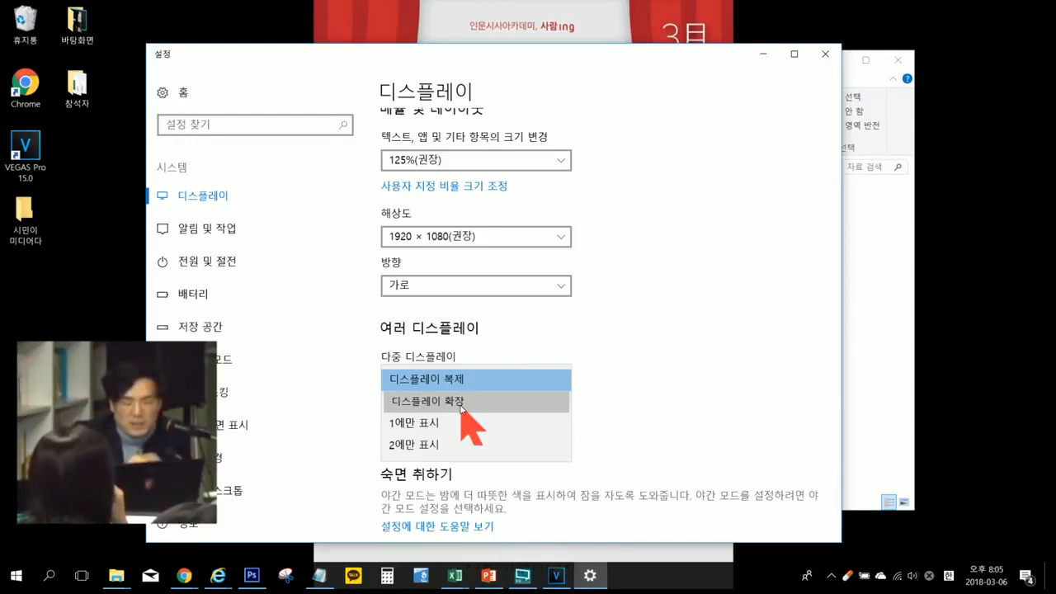
{"action": "left_click", "coordinate": [459, 402]}
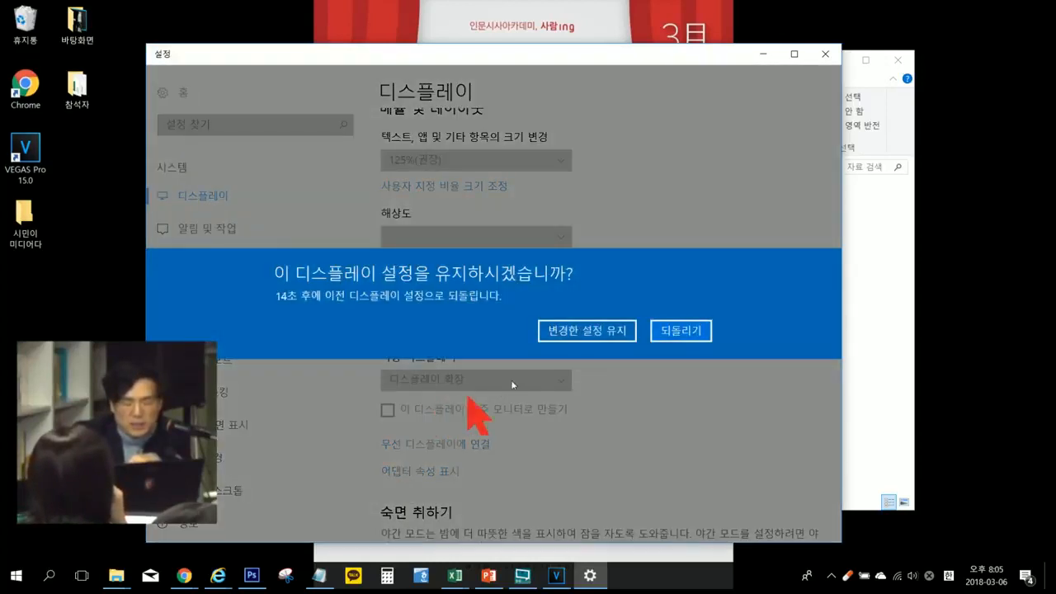
{"action": "left_click", "coordinate": [591, 330]}
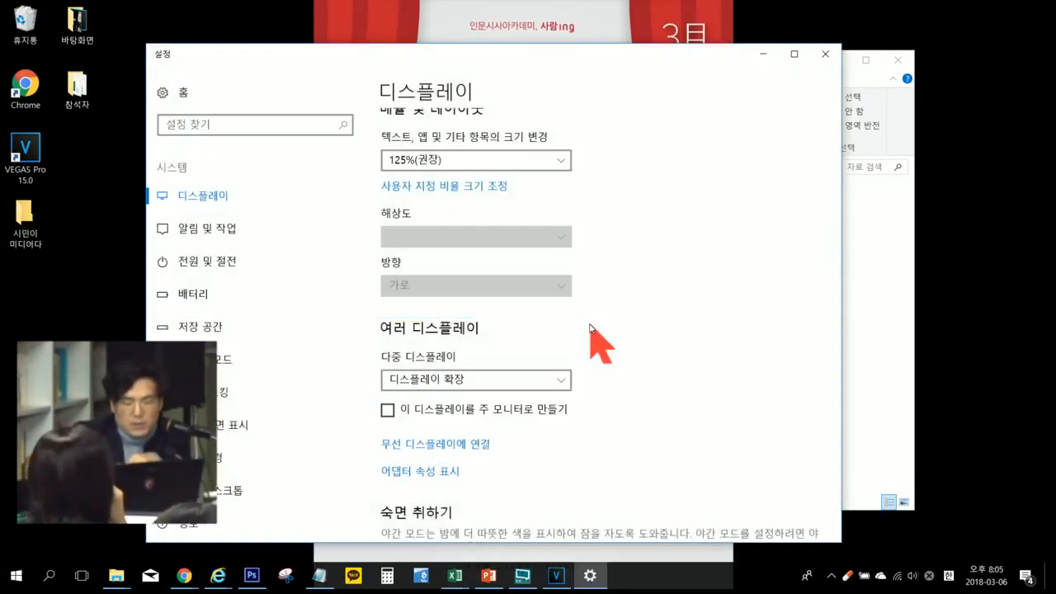
{"action": "left_click", "coordinate": [823, 54]}
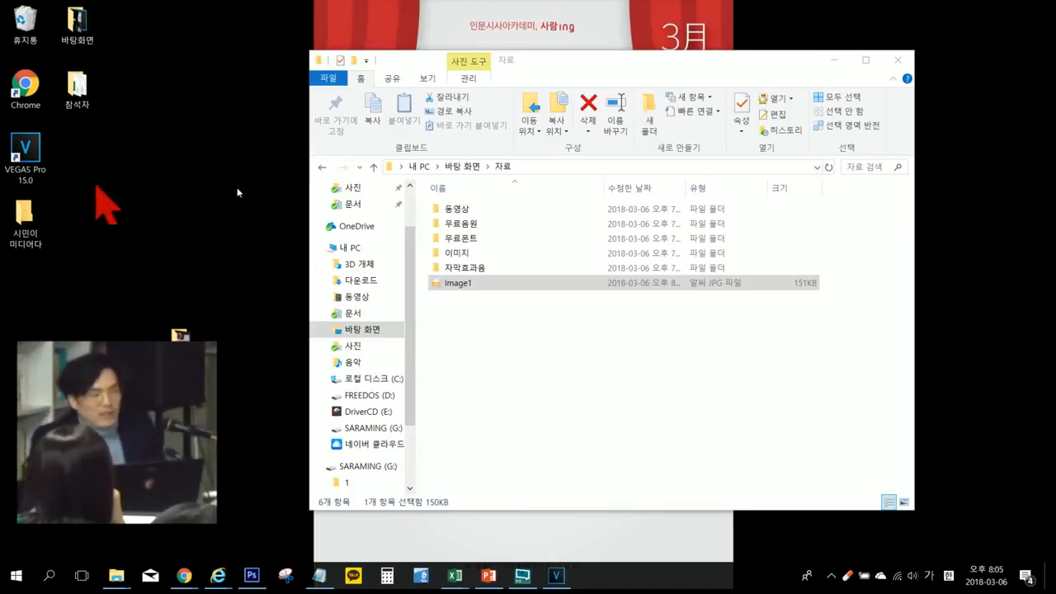
Step: Move the 자료 folder window onto the extended second display and switch back to VEGAS Pro
{"action": "left_click_drag", "start_coordinate": [520, 66], "coordinate": [1049, 91]}
{"action": "key", "text": "super+d"}
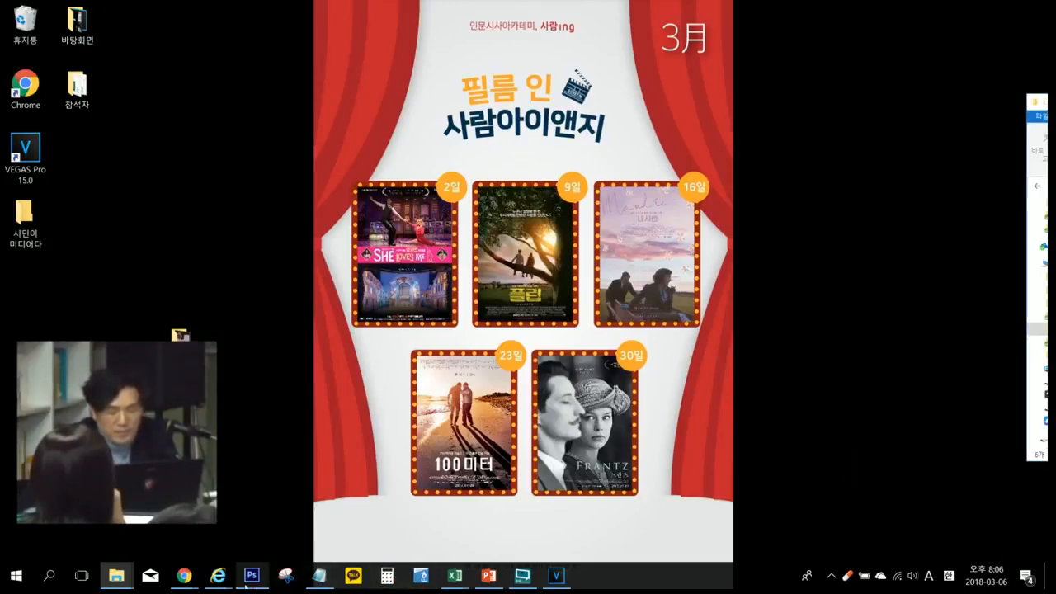
{"action": "left_click", "coordinate": [557, 577]}
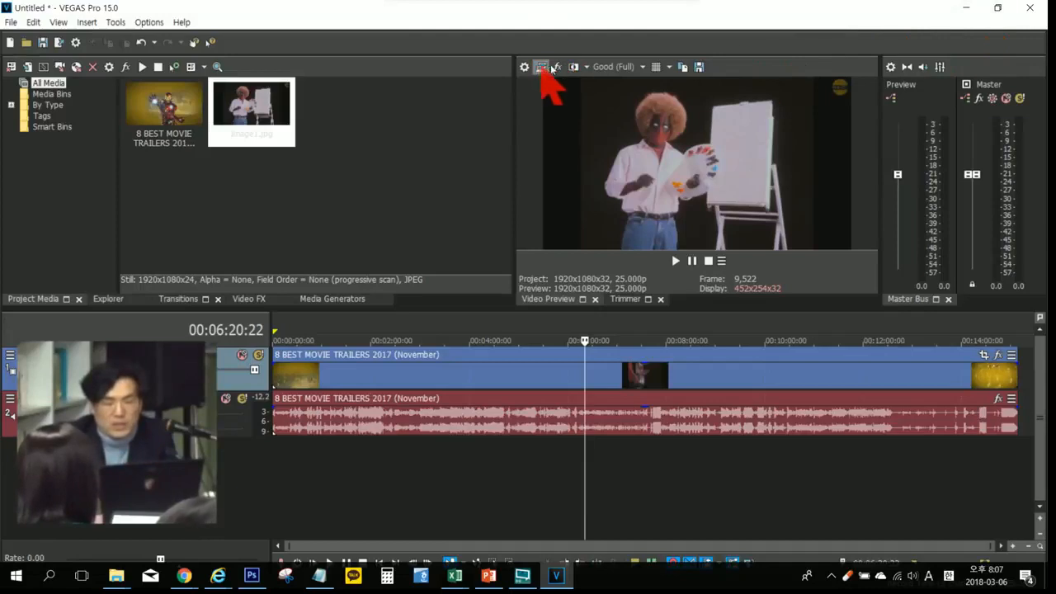
Step: Shrink the VEGAS Pro window, reopen the Windows display settings, and set multiple displays to 1에만 표시, keeping the change
{"action": "left_click", "coordinate": [998, 7]}
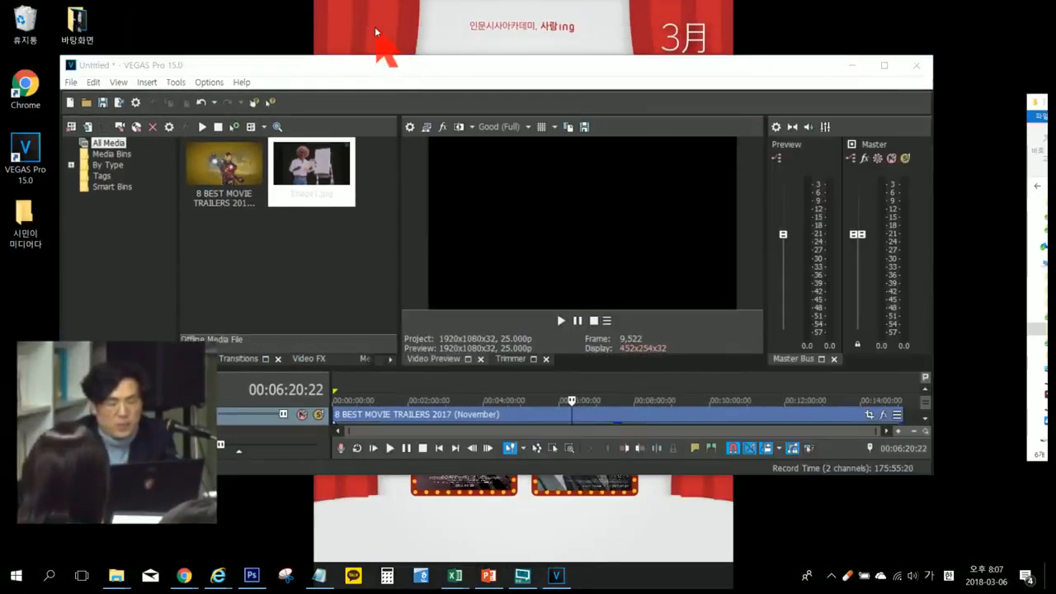
{"action": "right_click", "coordinate": [376, 31]}
{"action": "mouse_move", "coordinate": [465, 190]}
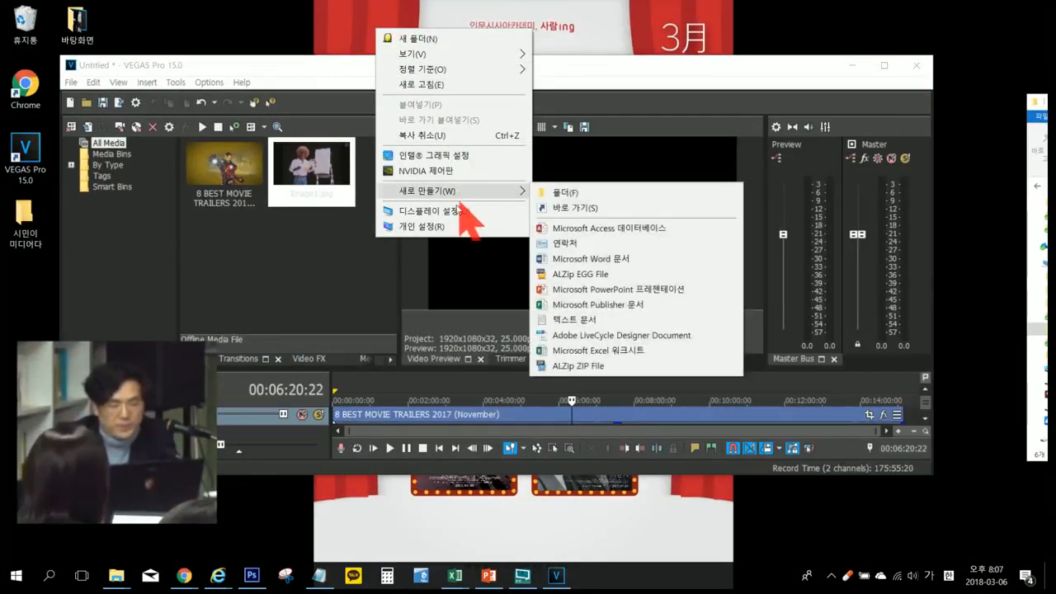
{"action": "left_click", "coordinate": [446, 210]}
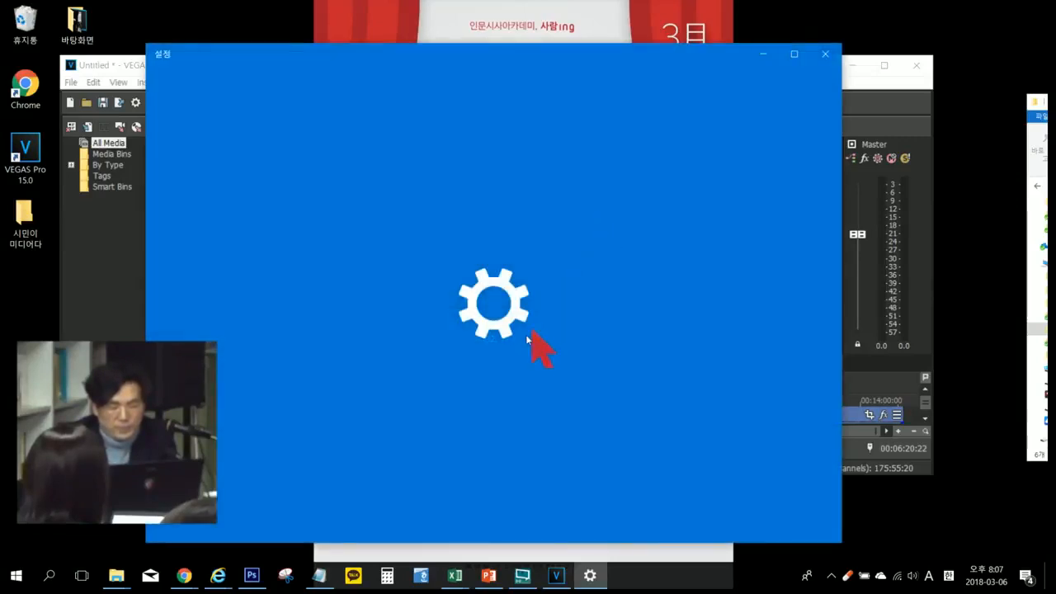
{"action": "scroll", "coordinate": [537, 354], "scroll_direction": "down", "scroll_amount": 3}
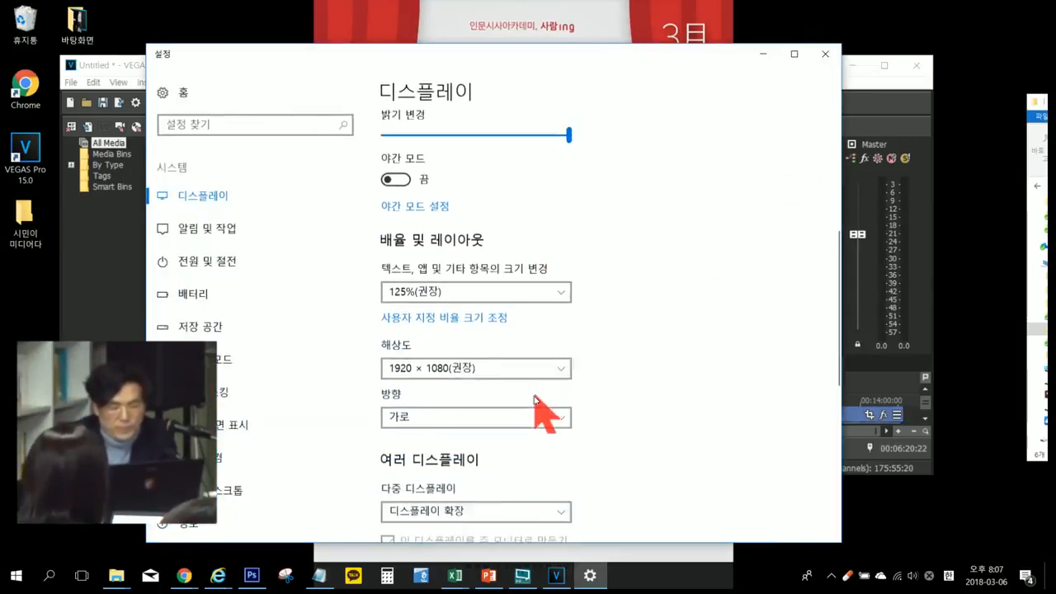
{"action": "scroll", "coordinate": [534, 402], "scroll_direction": "down", "scroll_amount": 1}
{"action": "left_click", "coordinate": [533, 442]}
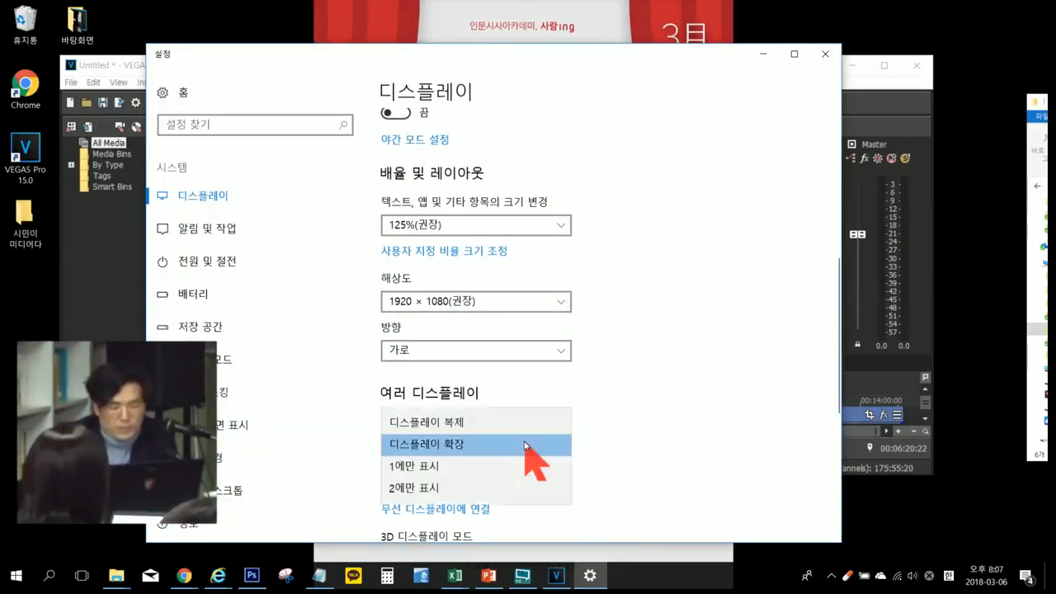
{"action": "left_click", "coordinate": [445, 466]}
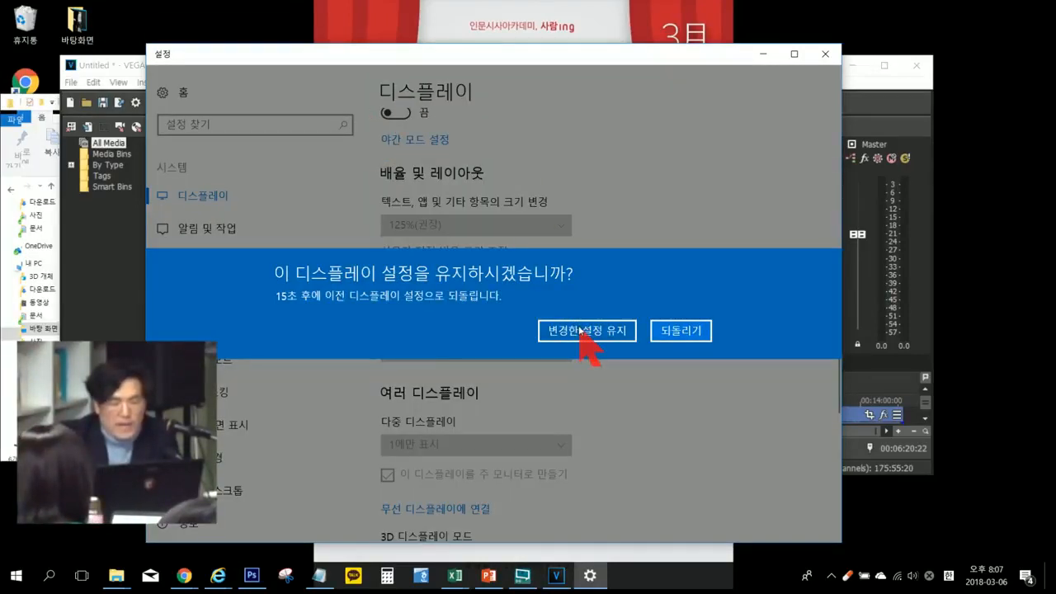
{"action": "left_click", "coordinate": [582, 330]}
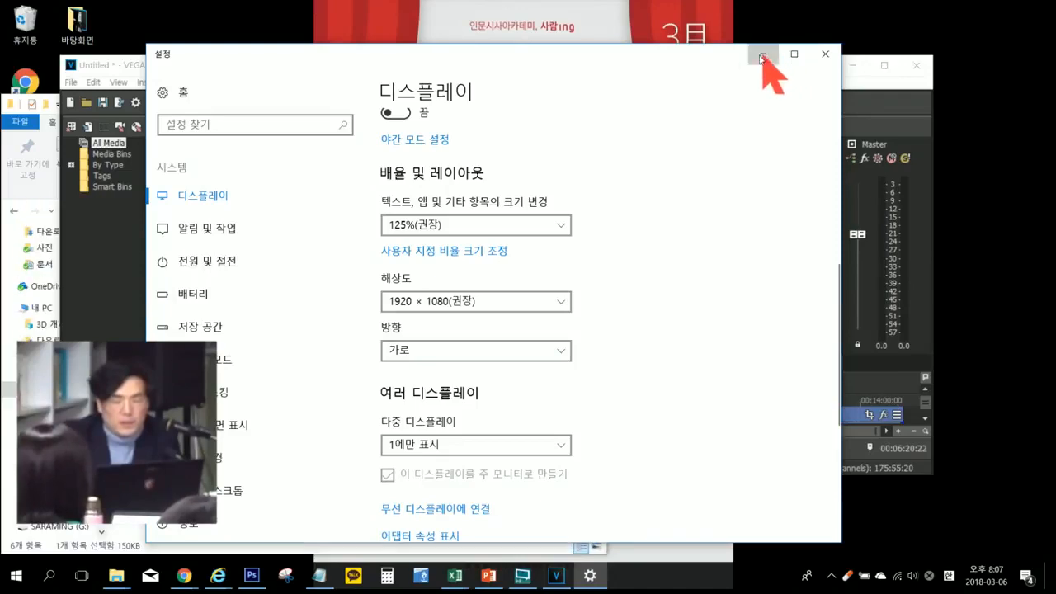
Step: Minimize the settings window, maximize the VEGAS Pro project, and place the timeline cursor at 00:12:31:19
{"action": "left_click", "coordinate": [762, 55]}
{"action": "left_click", "coordinate": [883, 65]}
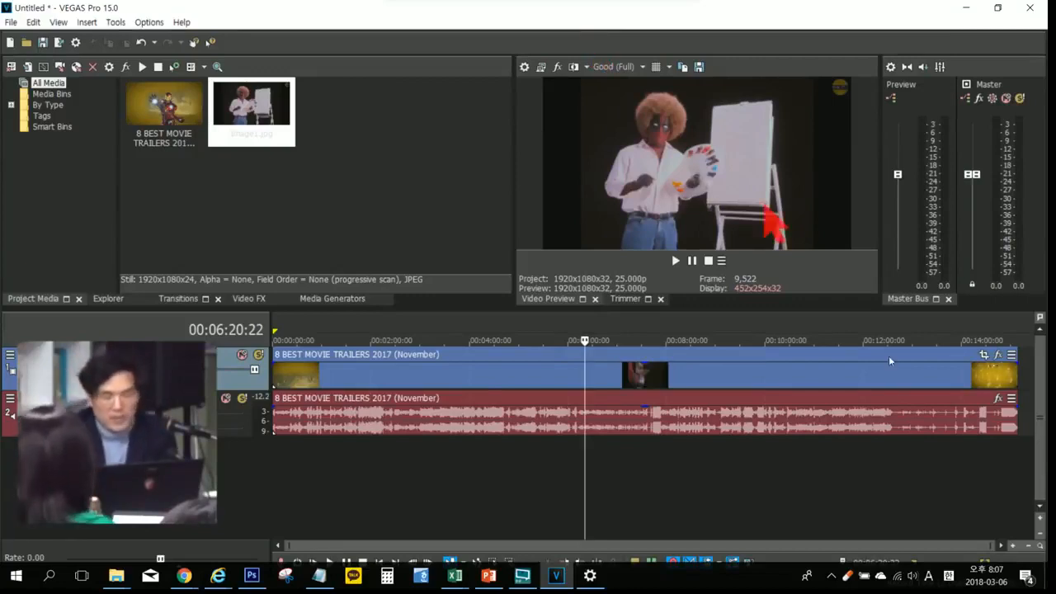
{"action": "left_click", "coordinate": [889, 475]}
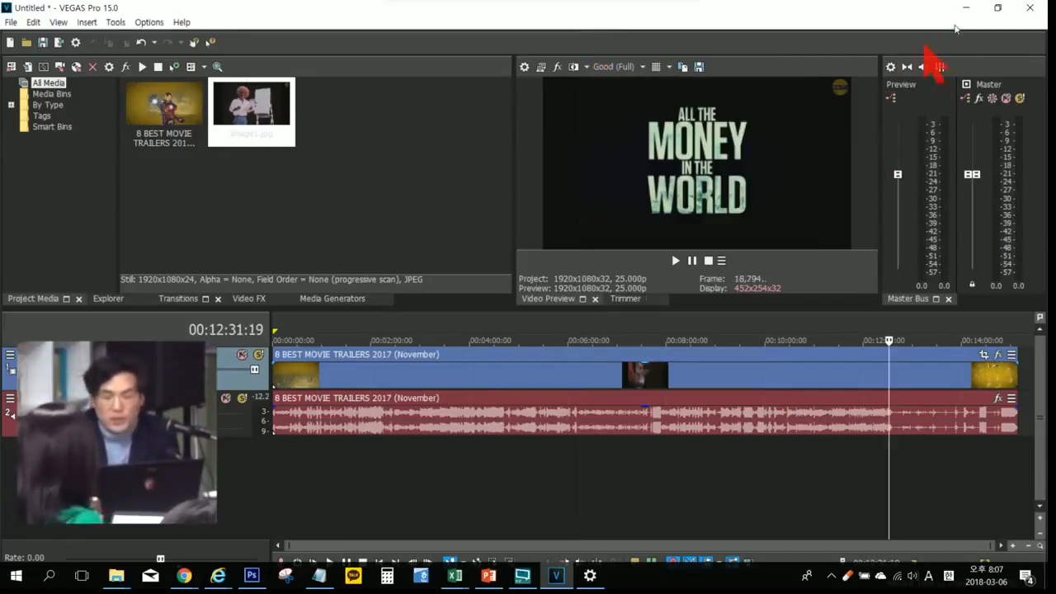
Step: Restore VEGAS Pro to a smaller window, move it down on the desktop, and extend its height upward to reveal both tracks
{"action": "left_click", "coordinate": [997, 7]}
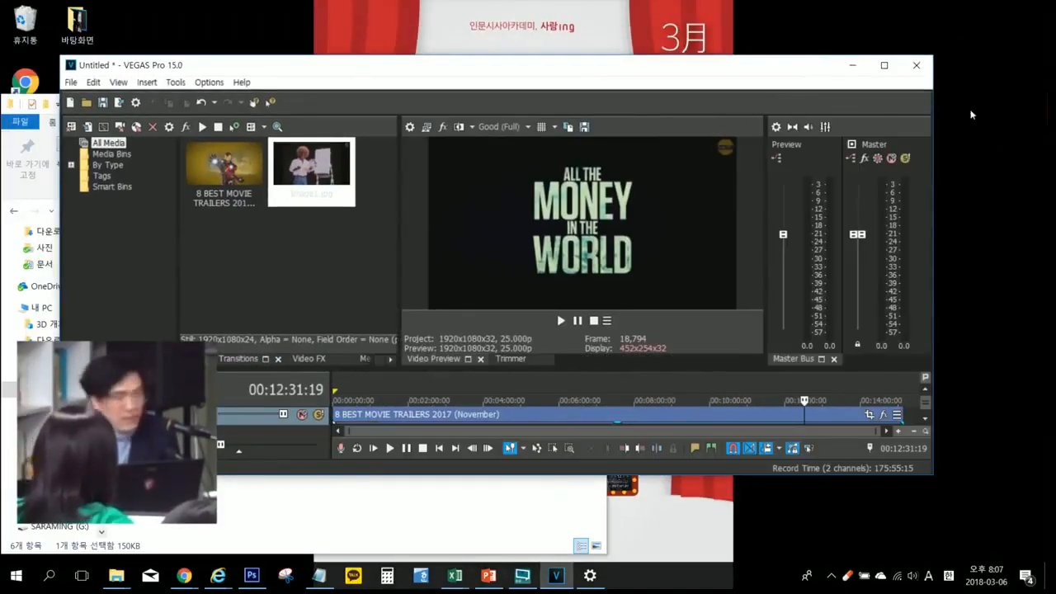
{"action": "left_click", "coordinate": [884, 65]}
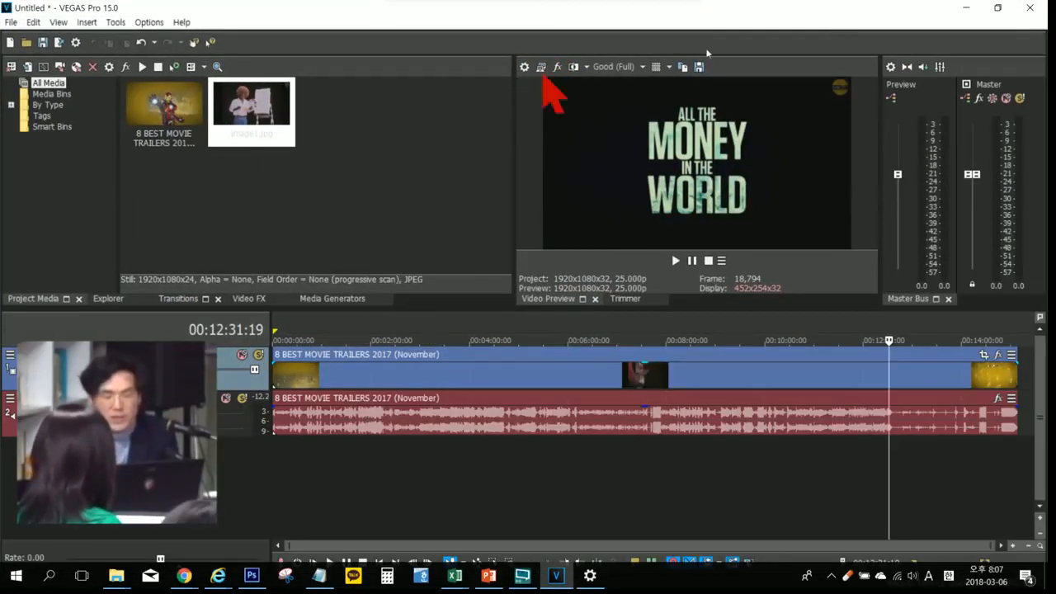
{"action": "left_click", "coordinate": [998, 7]}
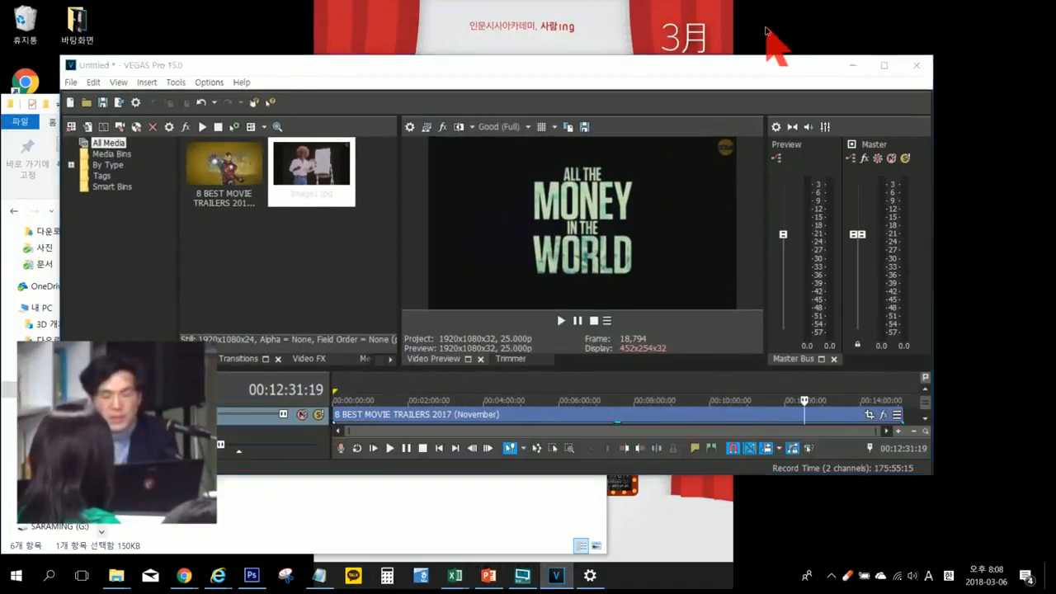
{"action": "left_click", "coordinate": [766, 32]}
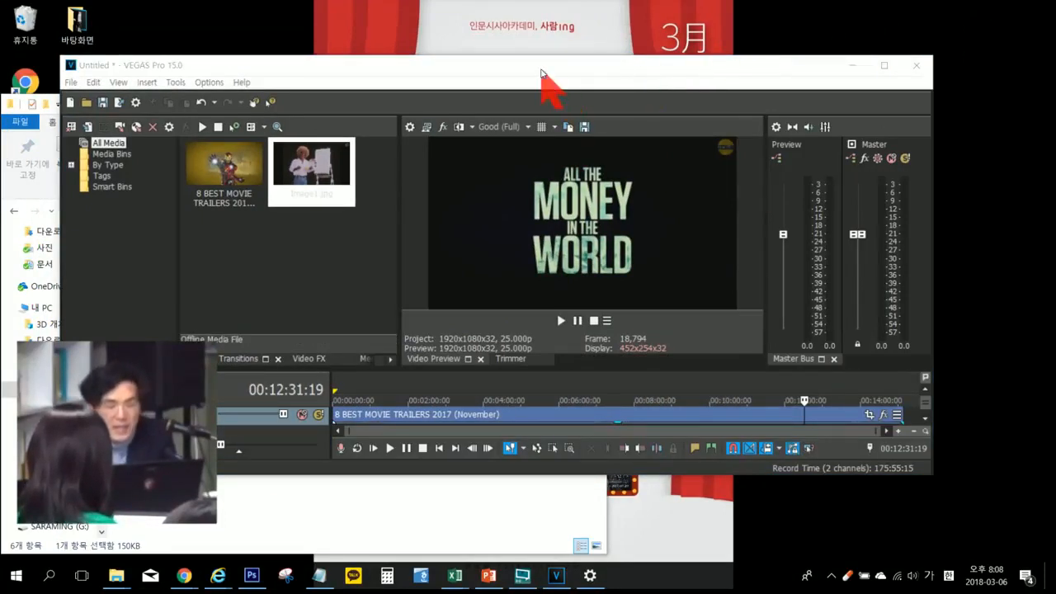
{"action": "left_click_drag", "start_coordinate": [546, 85], "coordinate": [516, 107]}
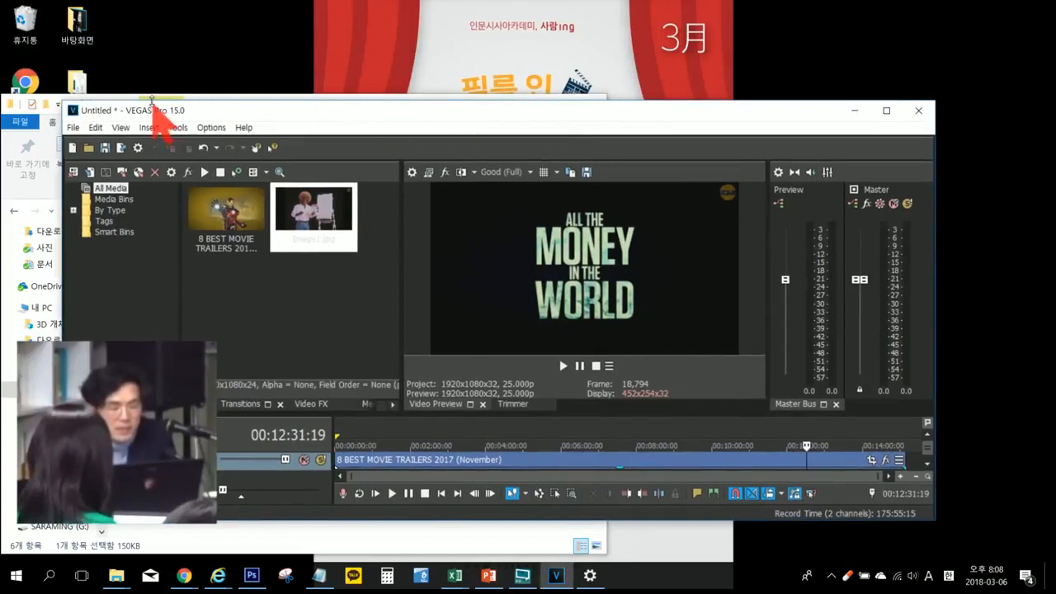
{"action": "left_click_drag", "start_coordinate": [151, 100], "coordinate": [159, 39]}
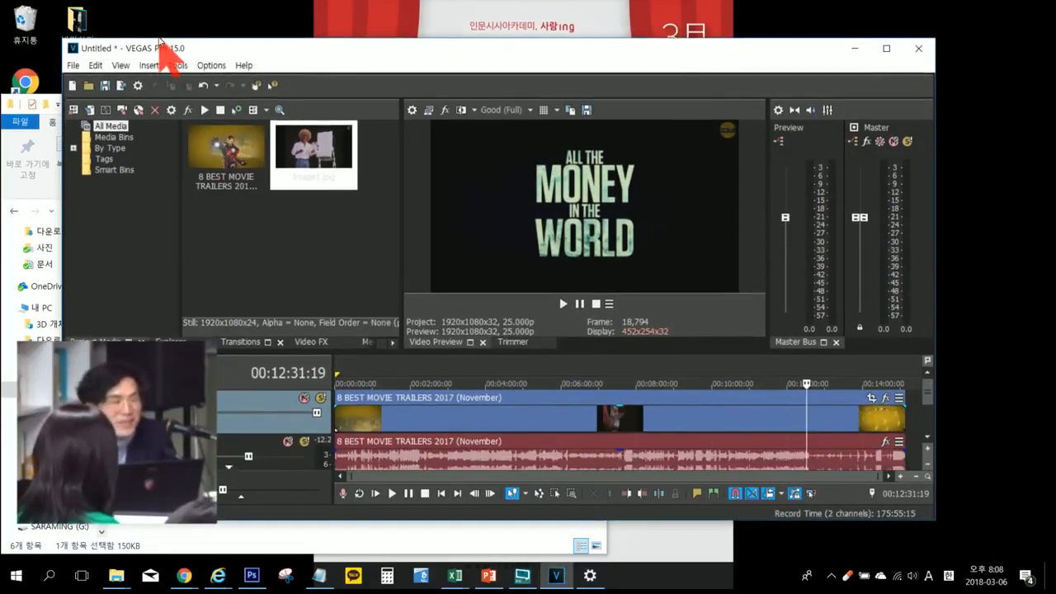
{"action": "left_click", "coordinate": [182, 18]}
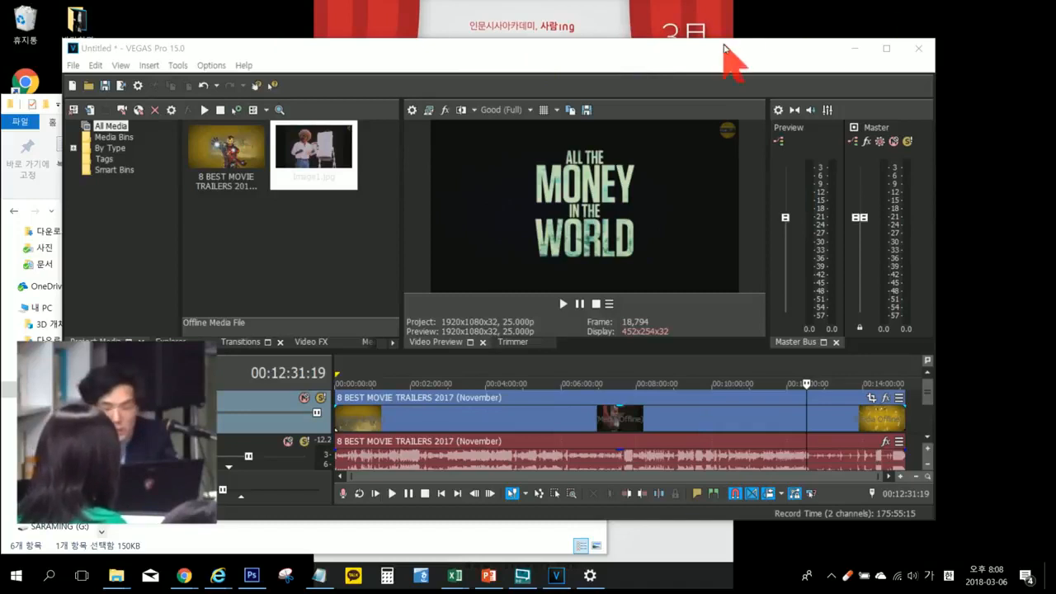
Step: Set multiple displays to 디스플레이 복제 in the Windows display settings, keep the change, and close the settings window
{"action": "right_click", "coordinate": [651, 23]}
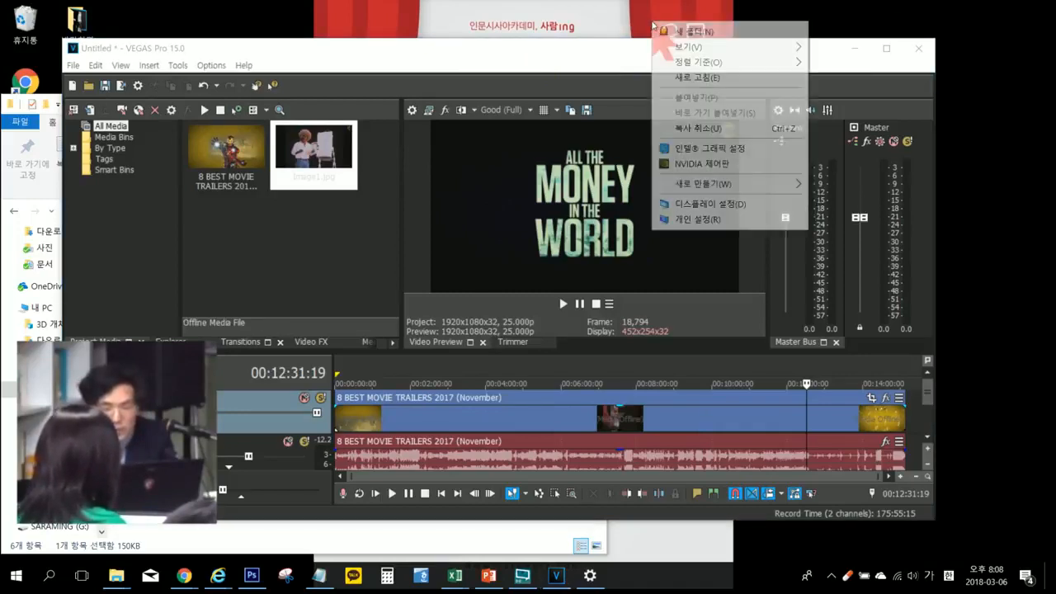
{"action": "mouse_move", "coordinate": [742, 185]}
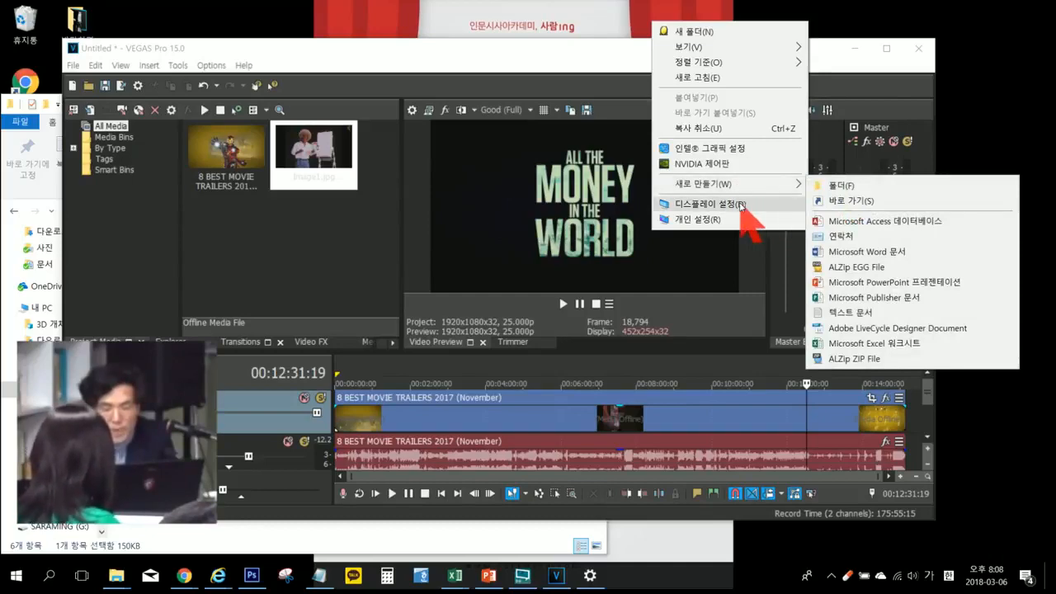
{"action": "left_click", "coordinate": [741, 203]}
{"action": "scroll", "coordinate": [644, 445], "scroll_direction": "down", "scroll_amount": 3}
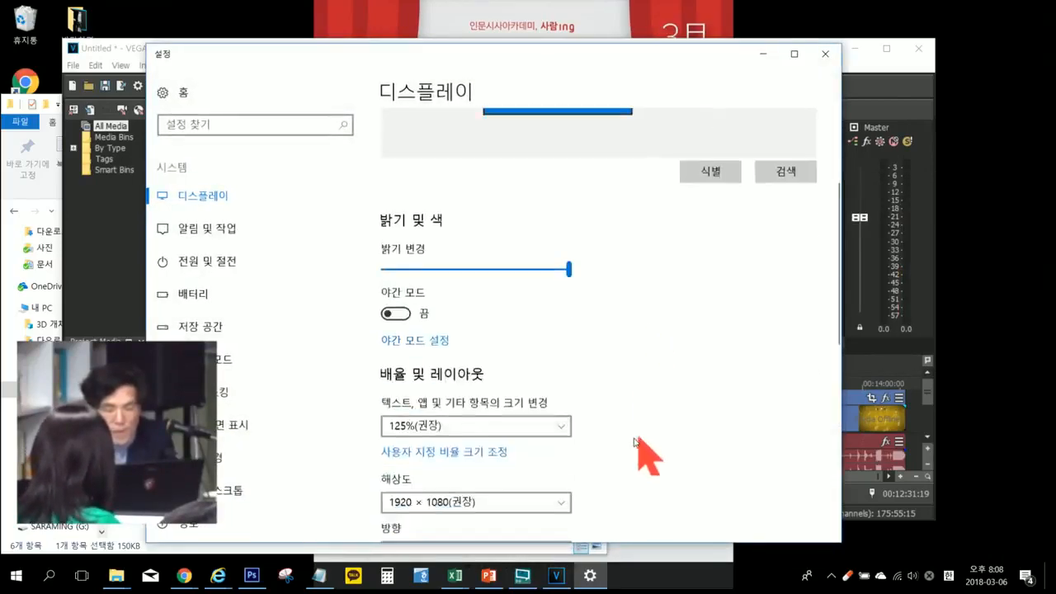
{"action": "scroll", "coordinate": [594, 449], "scroll_direction": "down", "scroll_amount": 3}
{"action": "left_click", "coordinate": [405, 319]}
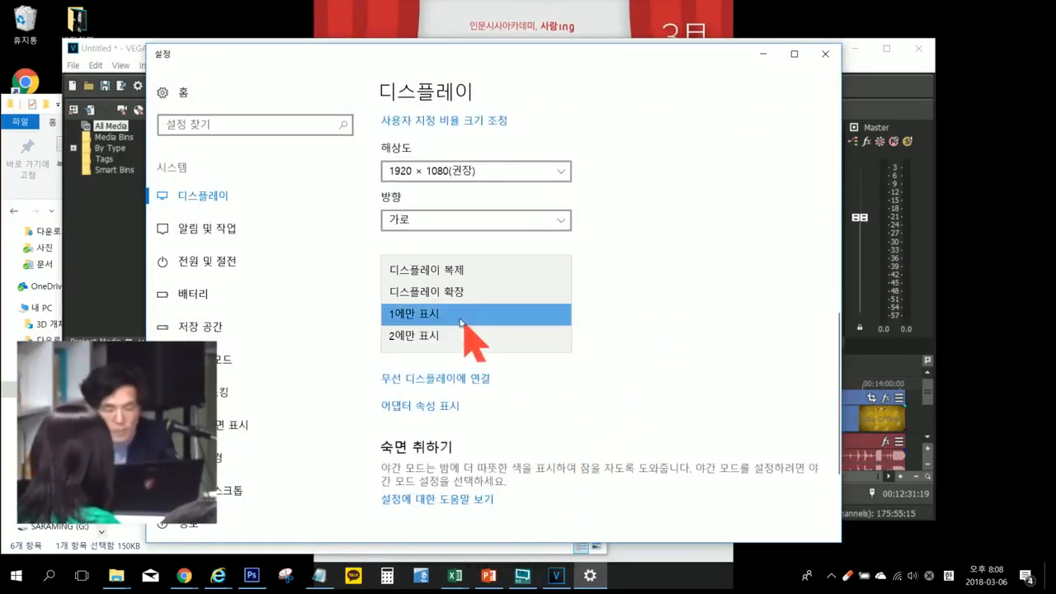
{"action": "left_click", "coordinate": [448, 276]}
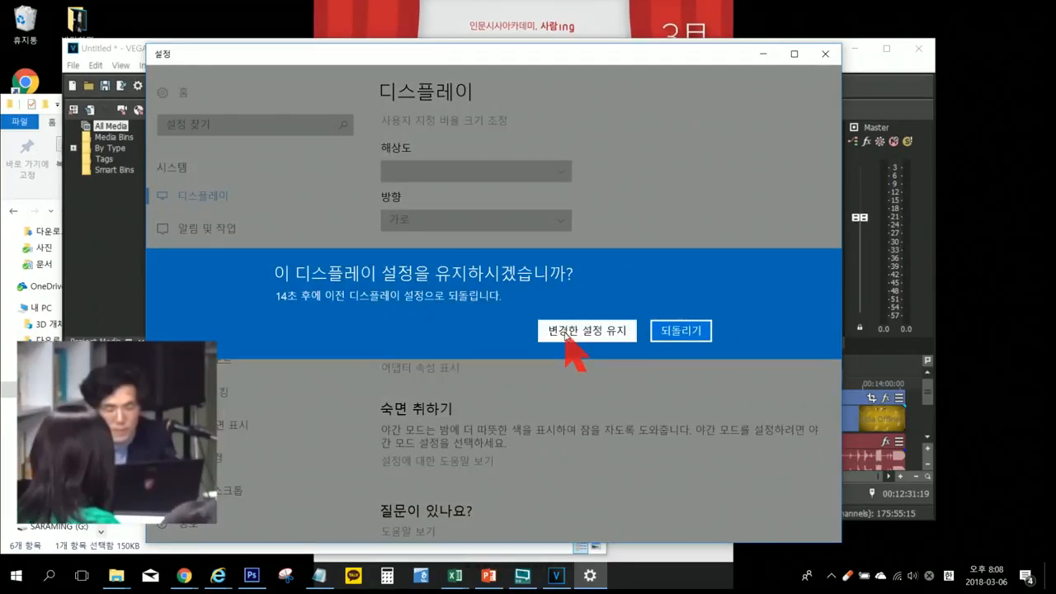
{"action": "left_click", "coordinate": [565, 334]}
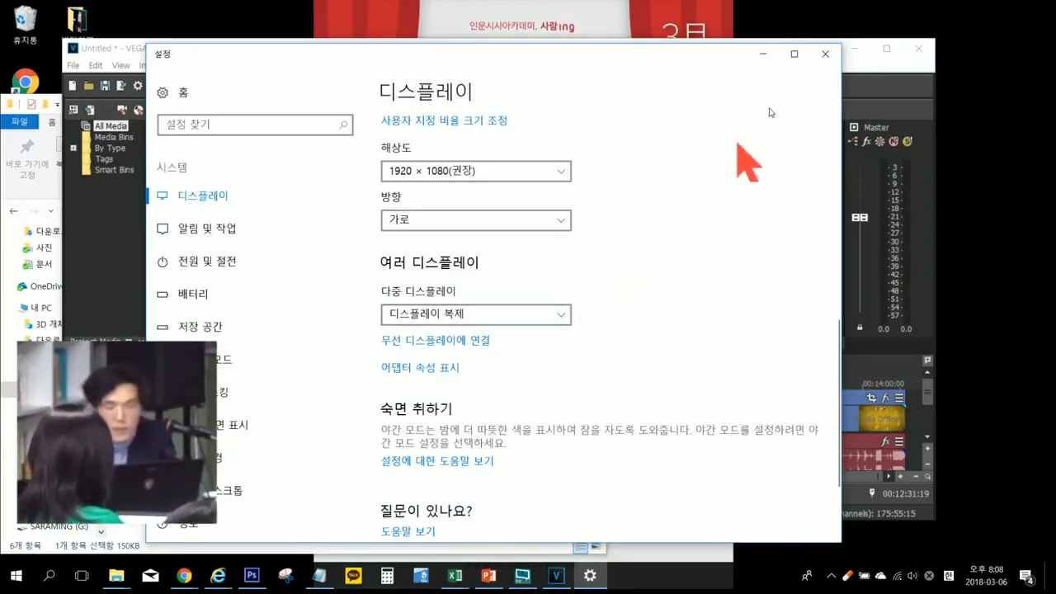
{"action": "left_click", "coordinate": [825, 54]}
Step: Maximize the VEGAS Pro window, show the video preview full screen on the external monitor, and exit the full-screen preview
{"action": "left_click", "coordinate": [882, 48]}
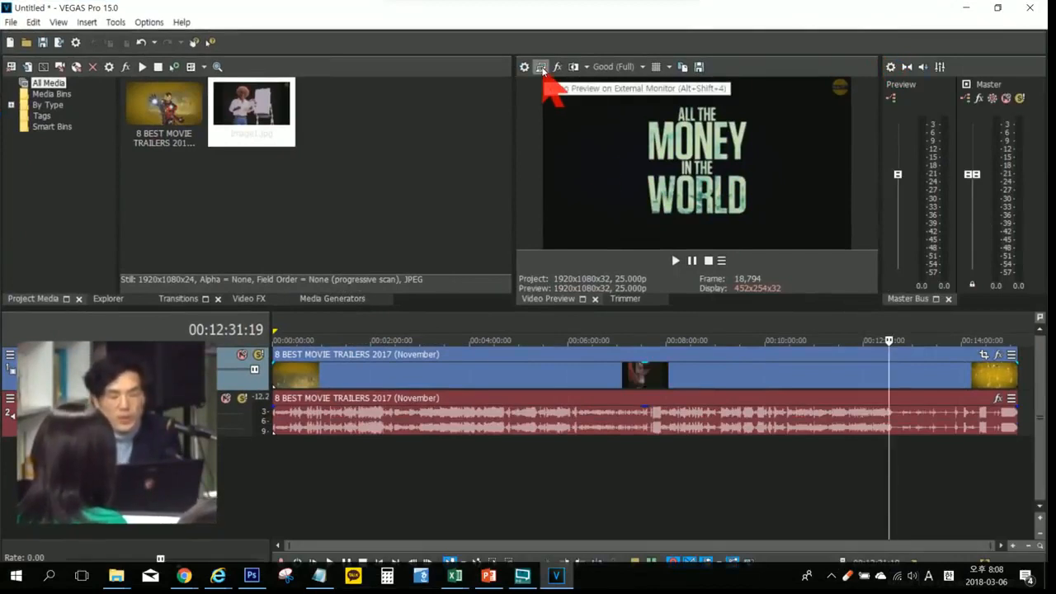
{"action": "left_click", "coordinate": [542, 69]}
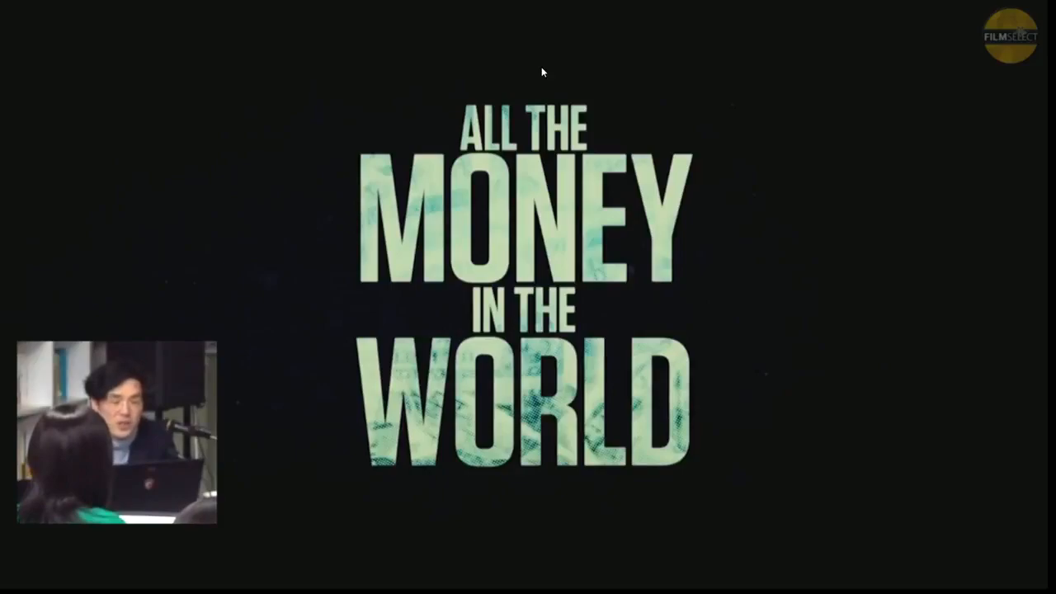
{"action": "key", "text": "Escape"}
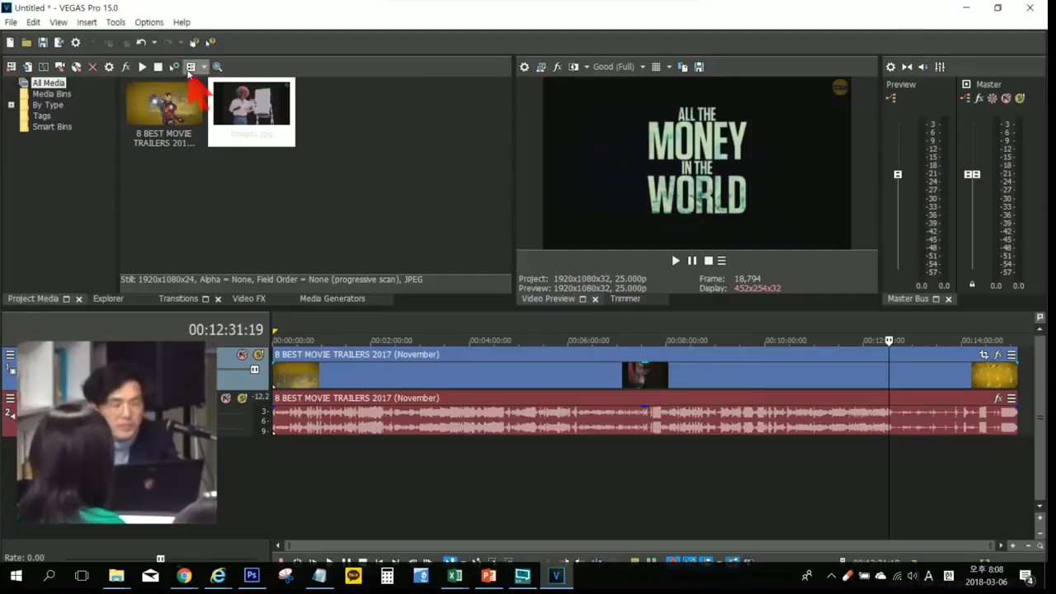
Step: Examine the available display adapters in the Preview Device preferences, and close the preferences without changes
{"action": "left_click", "coordinate": [148, 23]}
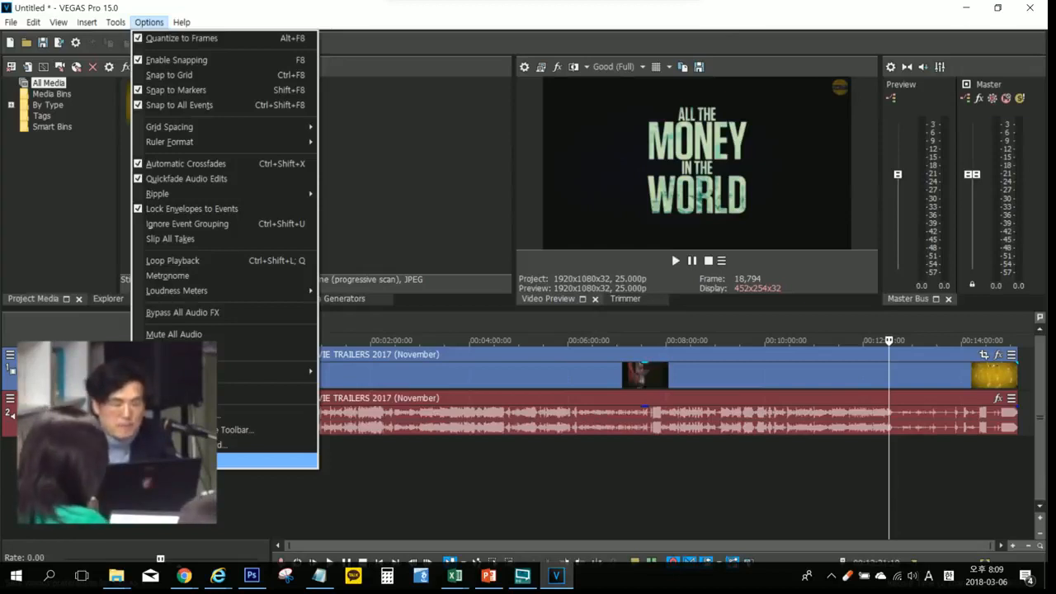
{"action": "left_click", "coordinate": [175, 460]}
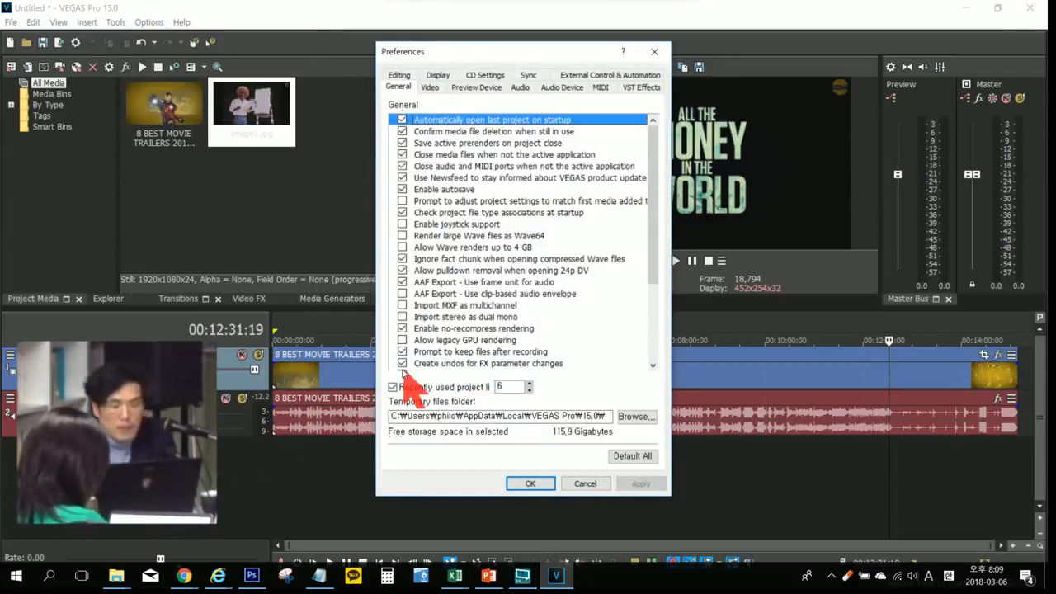
{"action": "left_click", "coordinate": [467, 87]}
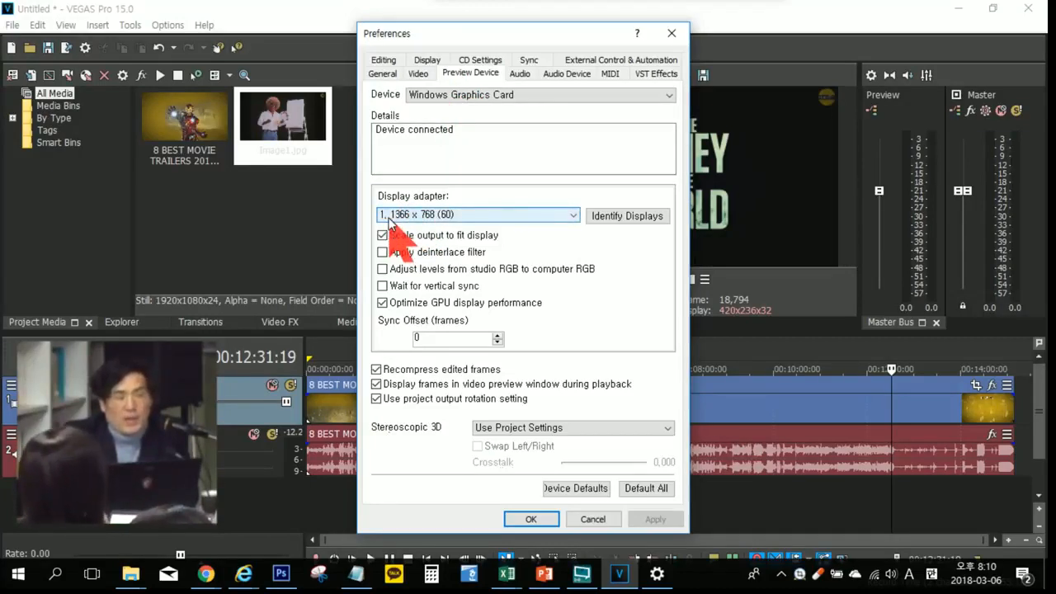
{"action": "left_click", "coordinate": [573, 216]}
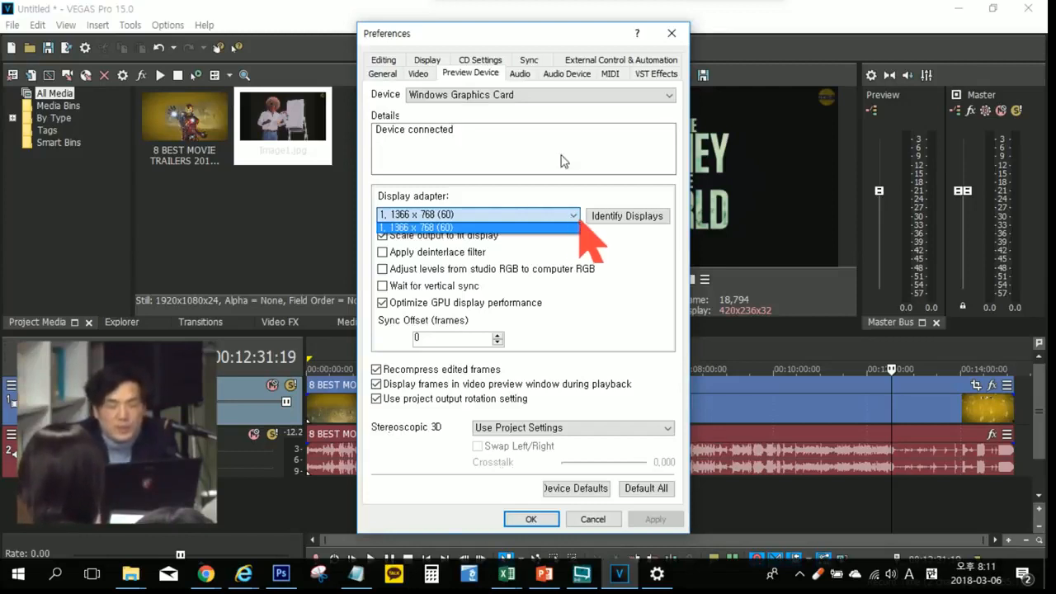
{"action": "left_click", "coordinate": [671, 33]}
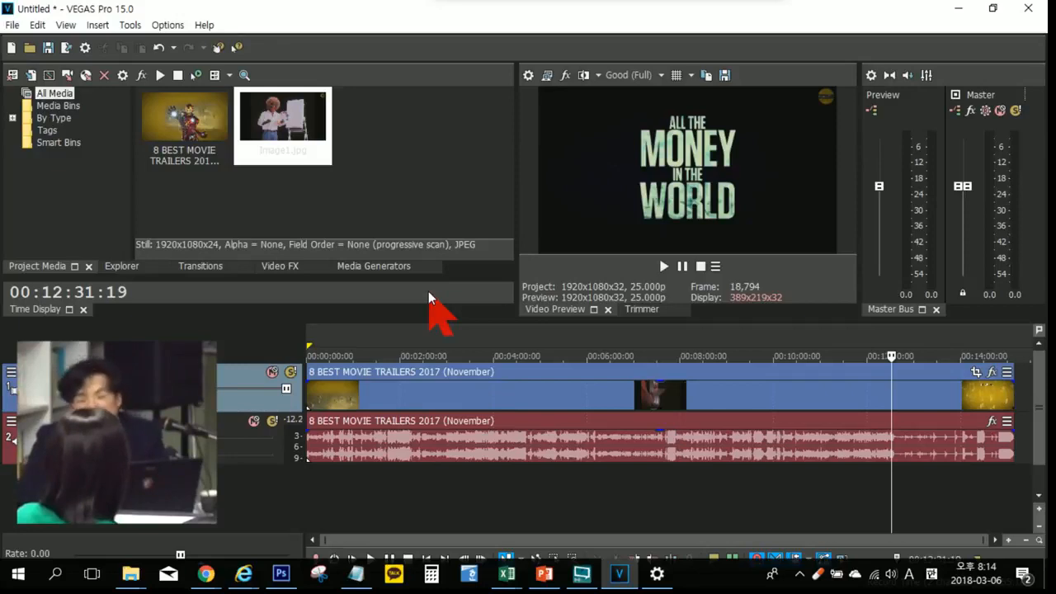
Step: Restore the Default Layout of the VEGAS Pro windows
{"action": "left_click", "coordinate": [65, 26]}
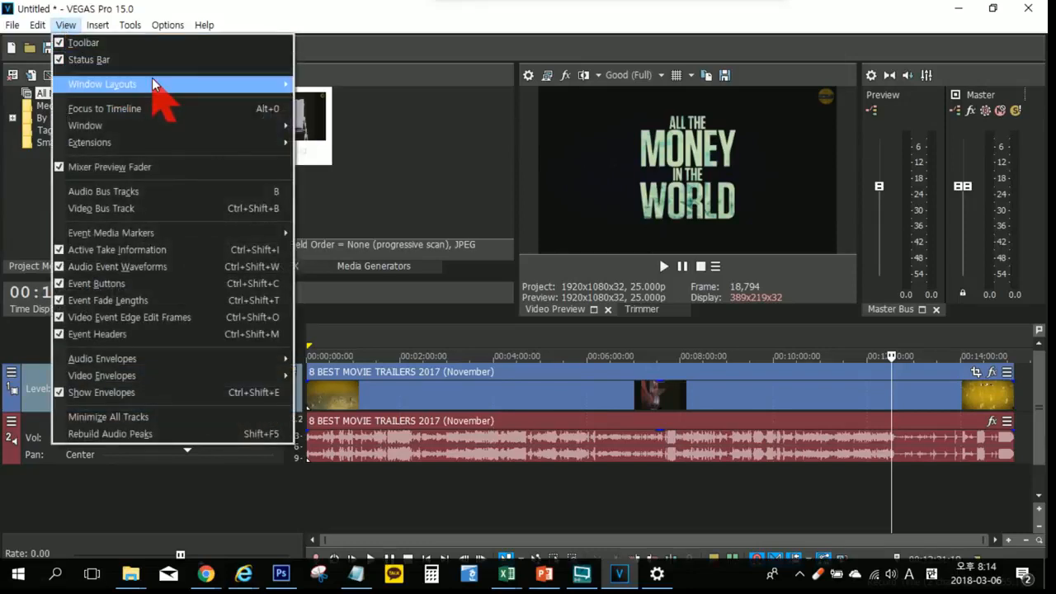
{"action": "mouse_move", "coordinate": [152, 80]}
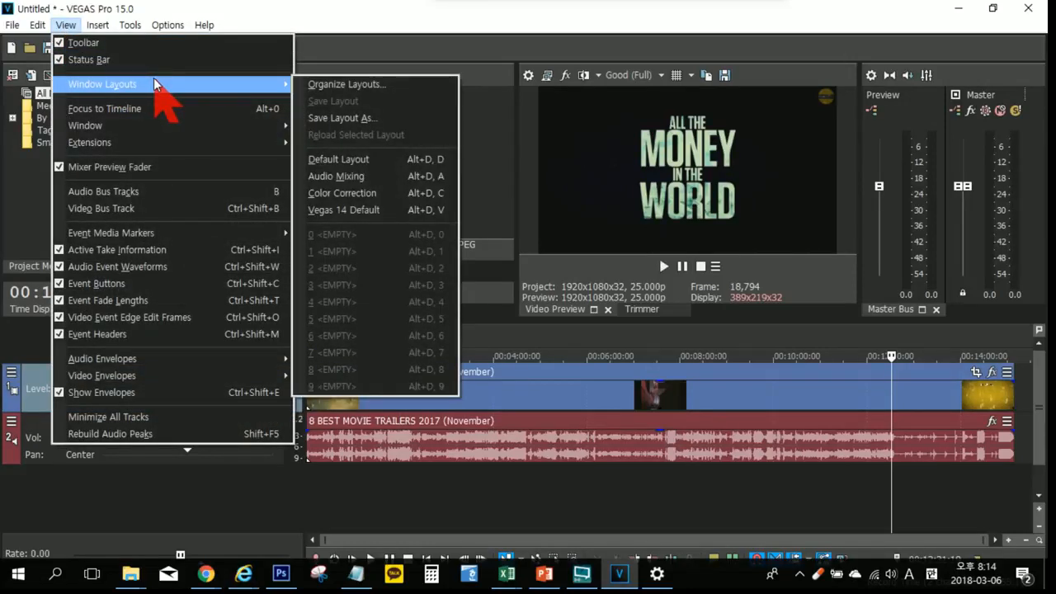
{"action": "left_click", "coordinate": [381, 160]}
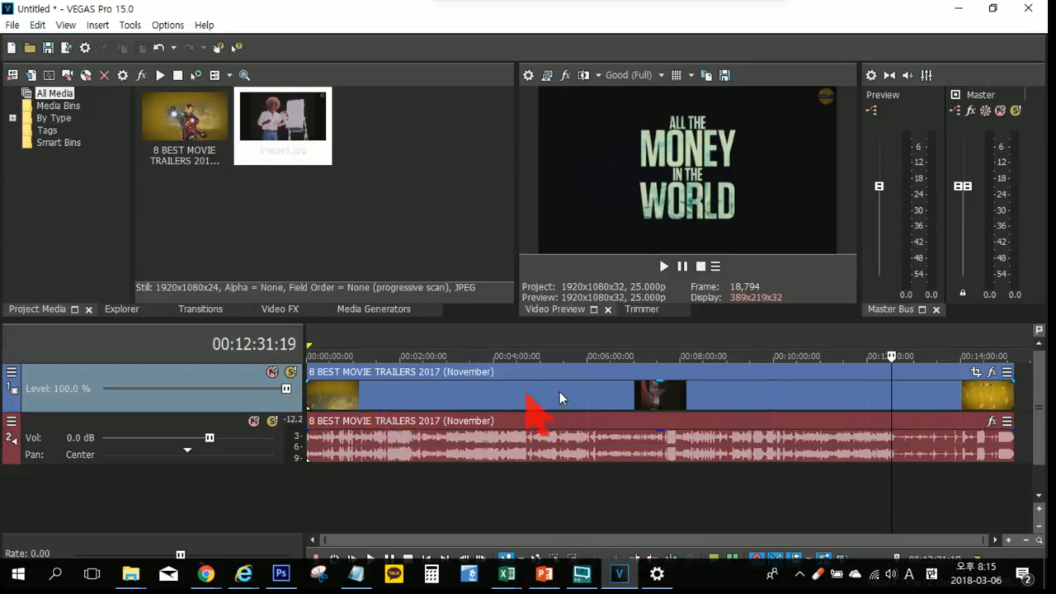
Step: Delete the movie trailer clip from the timeline, and remove the empty video and audio tracks
{"action": "left_click", "coordinate": [469, 393]}
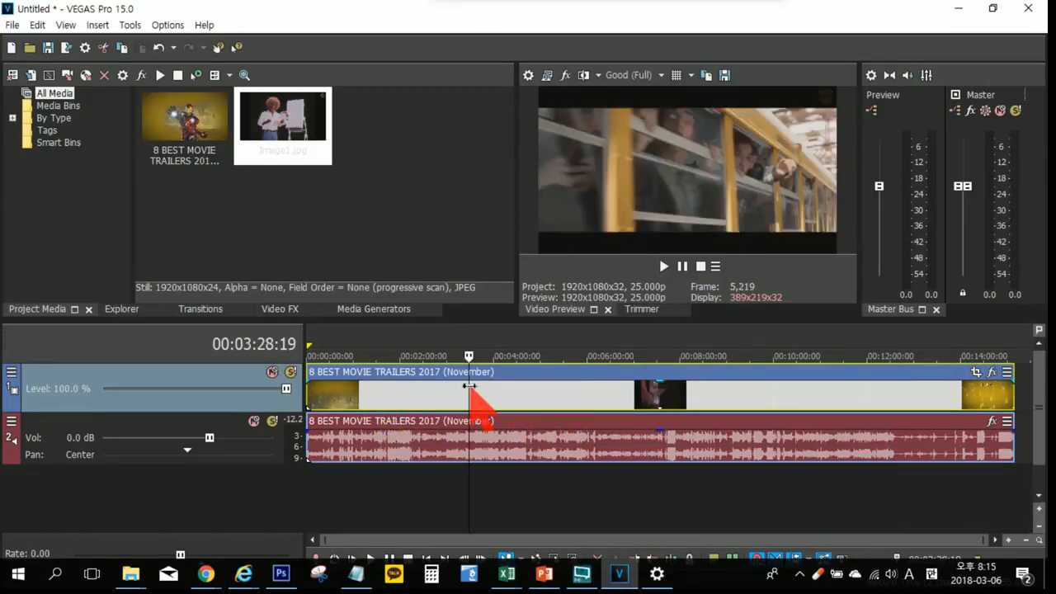
{"action": "key", "text": "Delete"}
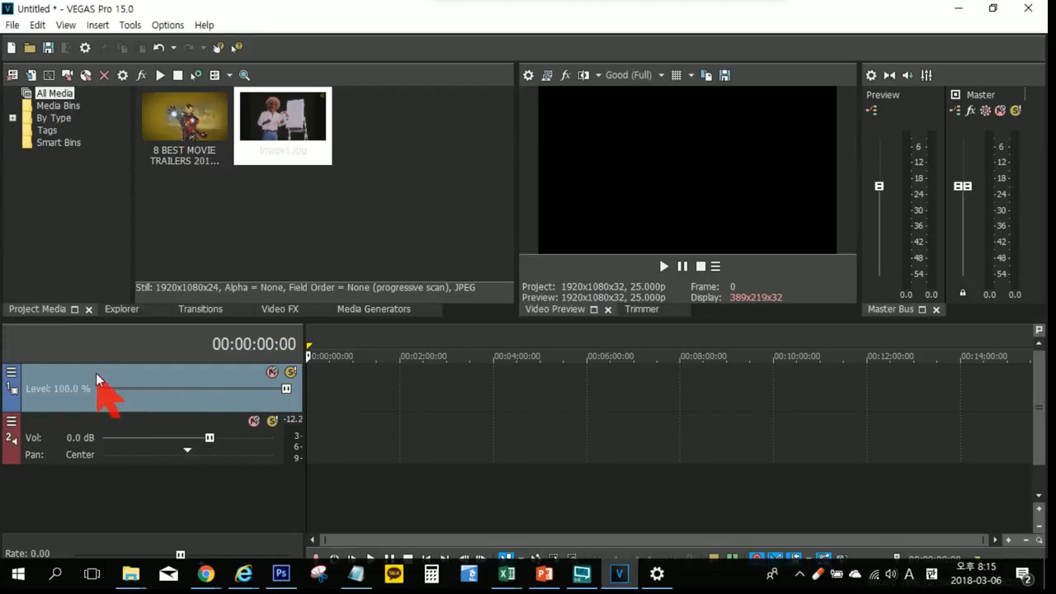
{"action": "left_click", "coordinate": [104, 428]}
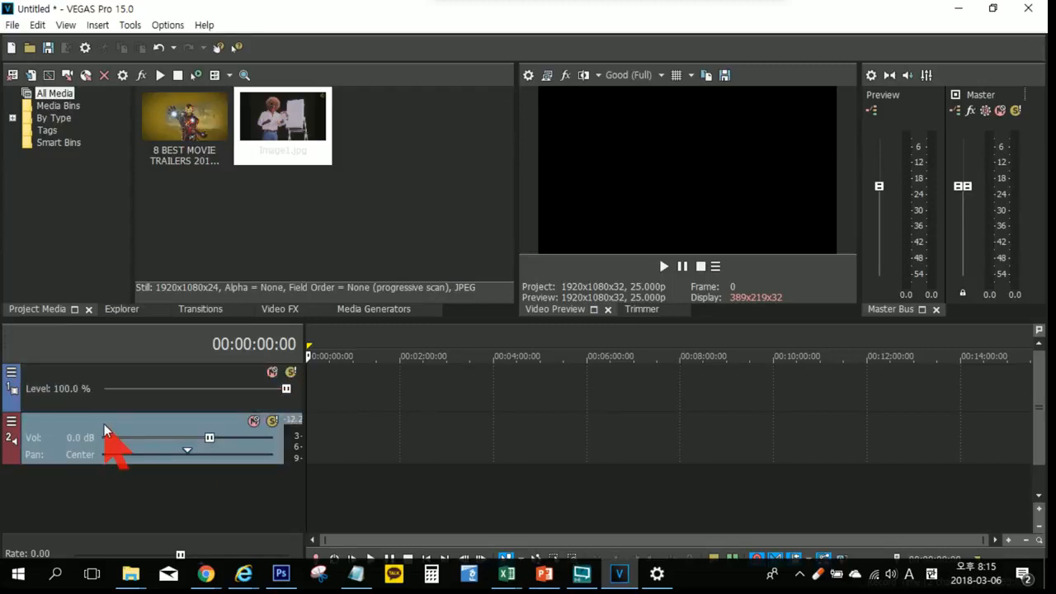
{"action": "left_click", "coordinate": [113, 378]}
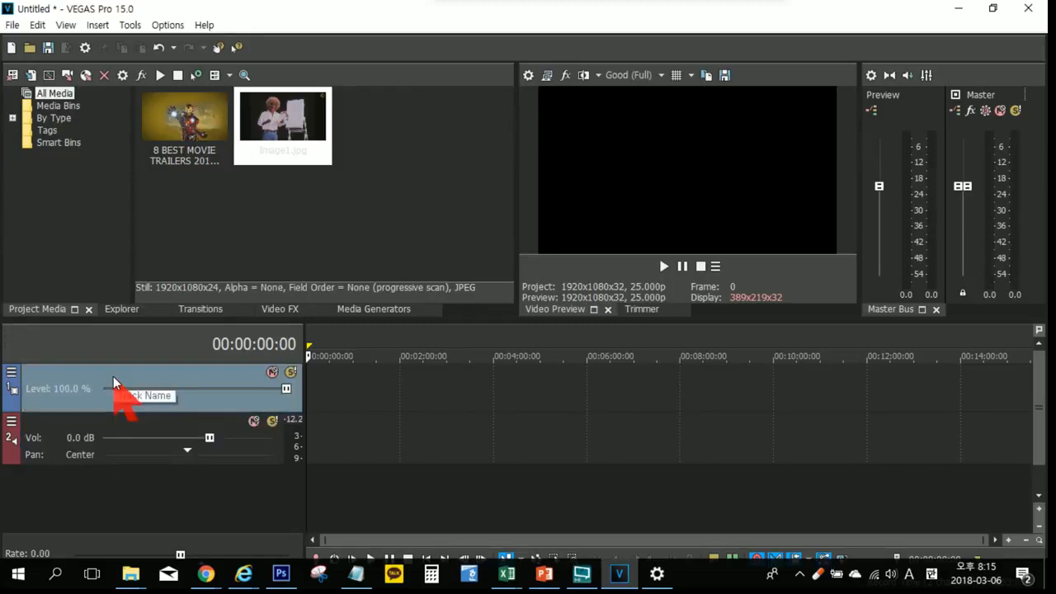
{"action": "key", "text": "Delete"}
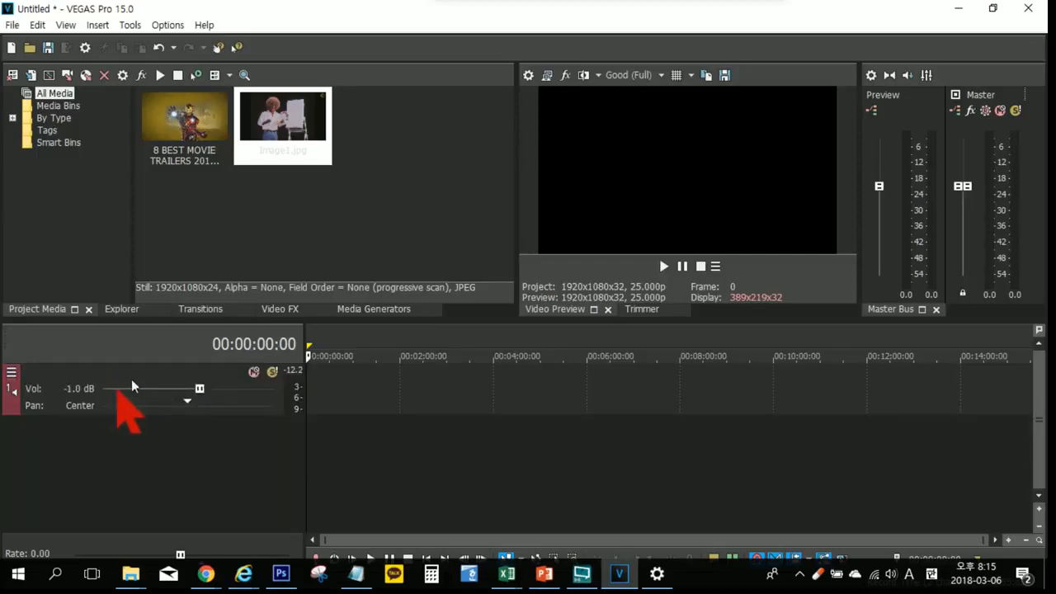
{"action": "left_click", "coordinate": [135, 371]}
{"action": "key", "text": "Delete"}
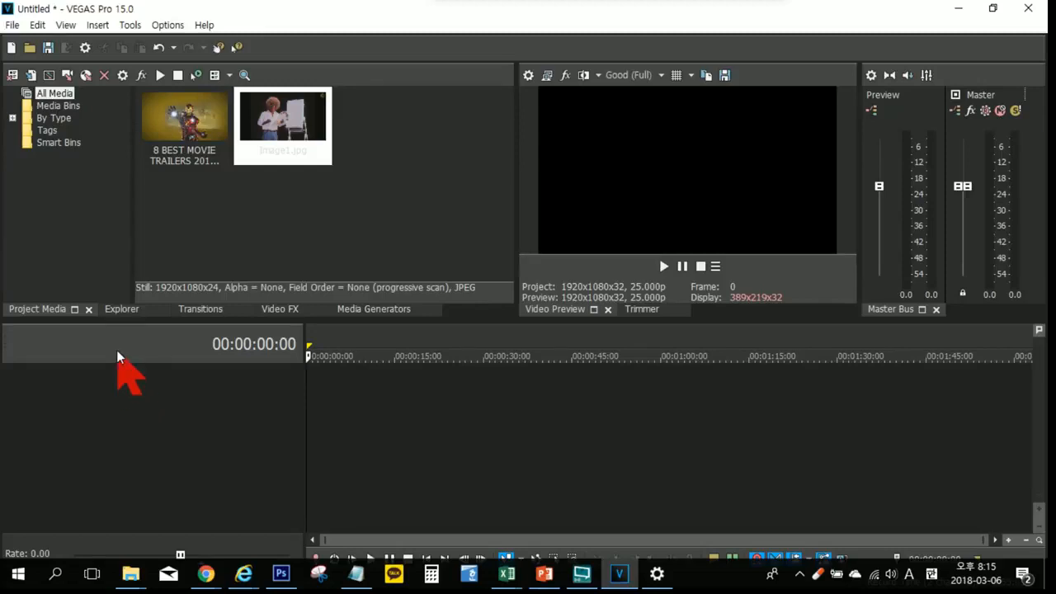
Step: Start importing media and browse to the 이미지 folder inside 자료
{"action": "left_click", "coordinate": [31, 75]}
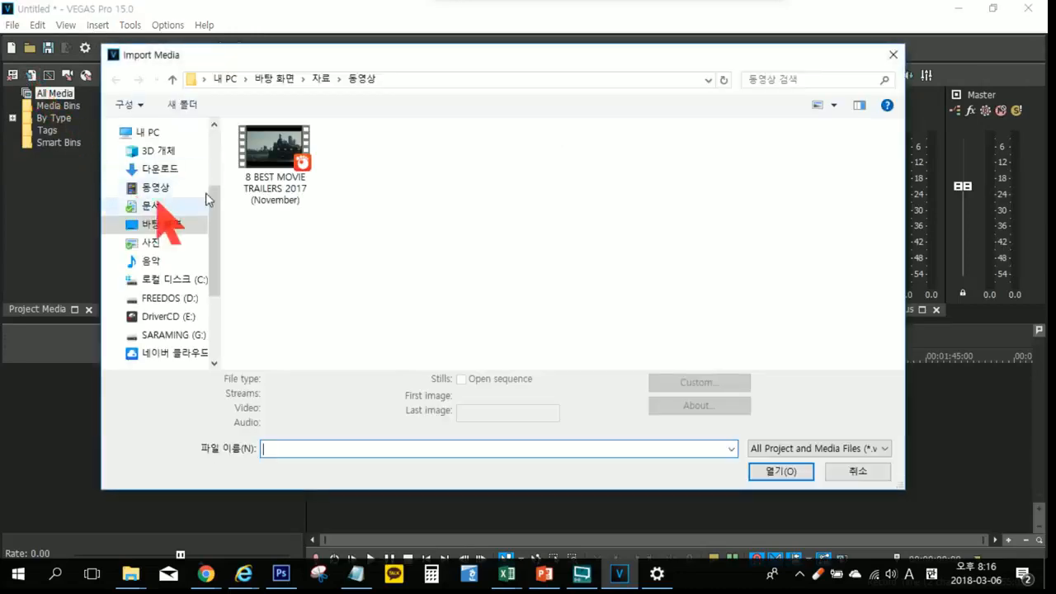
{"action": "left_click", "coordinate": [318, 80]}
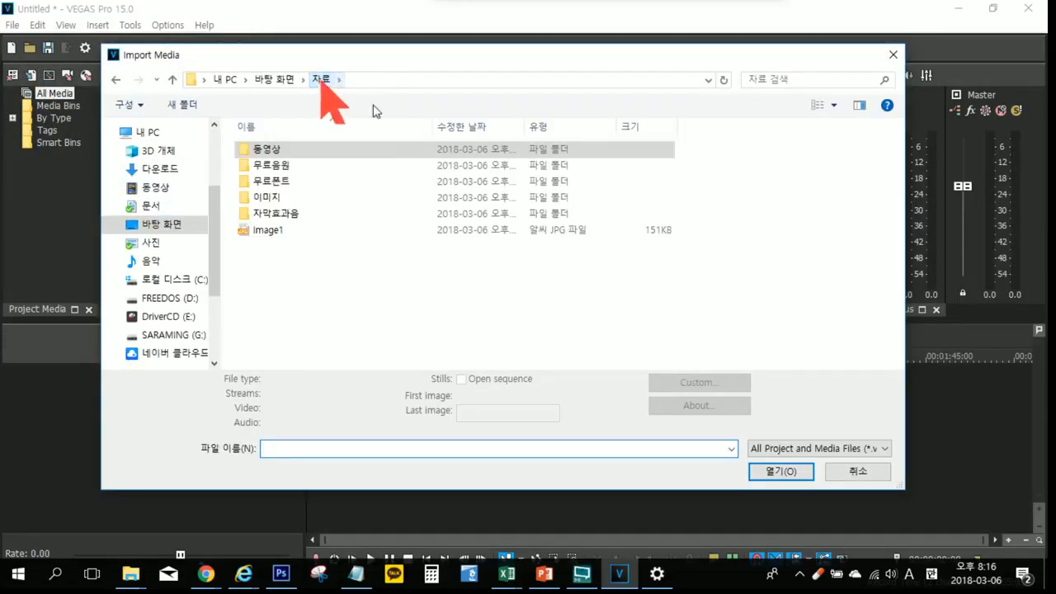
{"action": "double_click", "coordinate": [269, 199]}
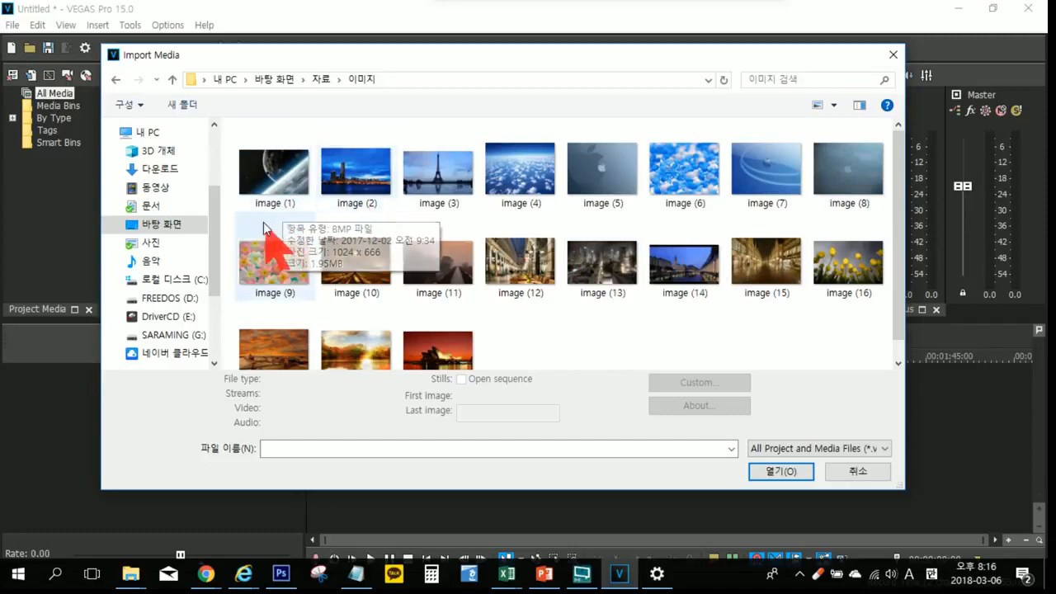
{"action": "left_click_drag", "start_coordinate": [230, 194], "coordinate": [556, 159]}
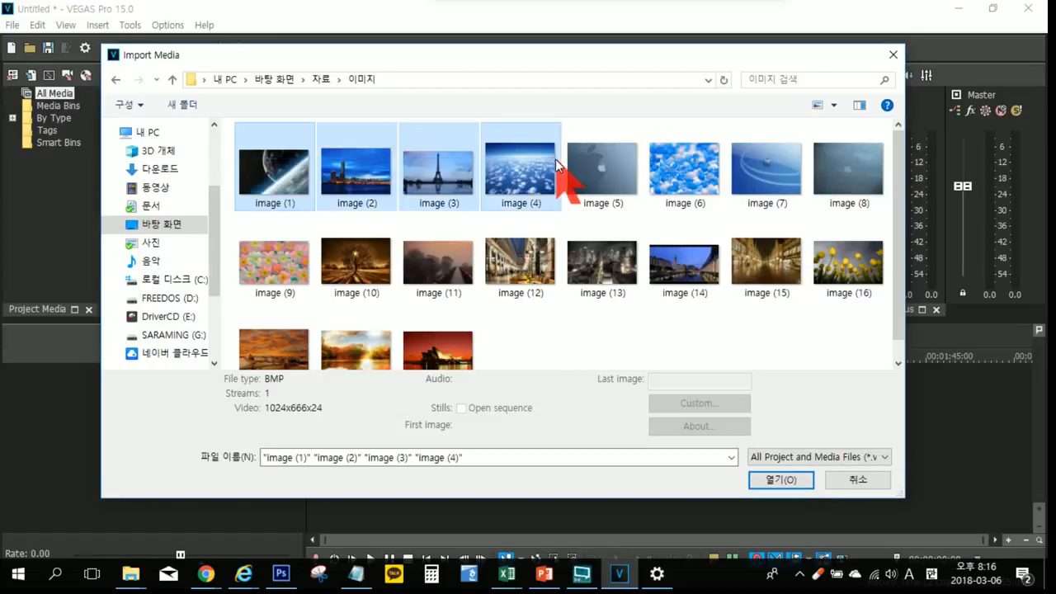
{"action": "left_click", "coordinate": [516, 285]}
{"action": "left_click", "coordinate": [333, 278]}
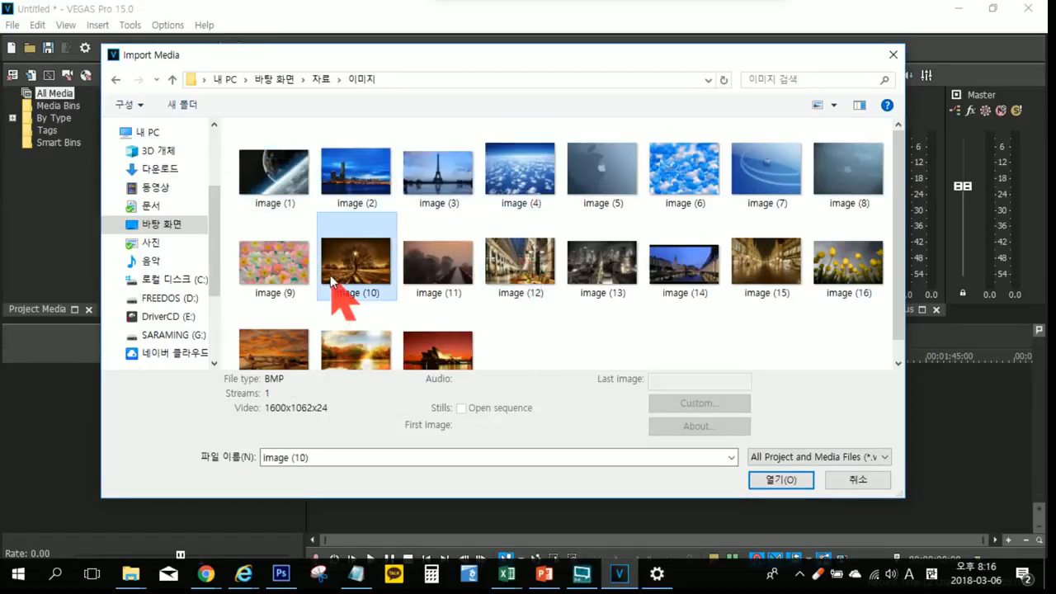
{"action": "left_click", "coordinate": [658, 318]}
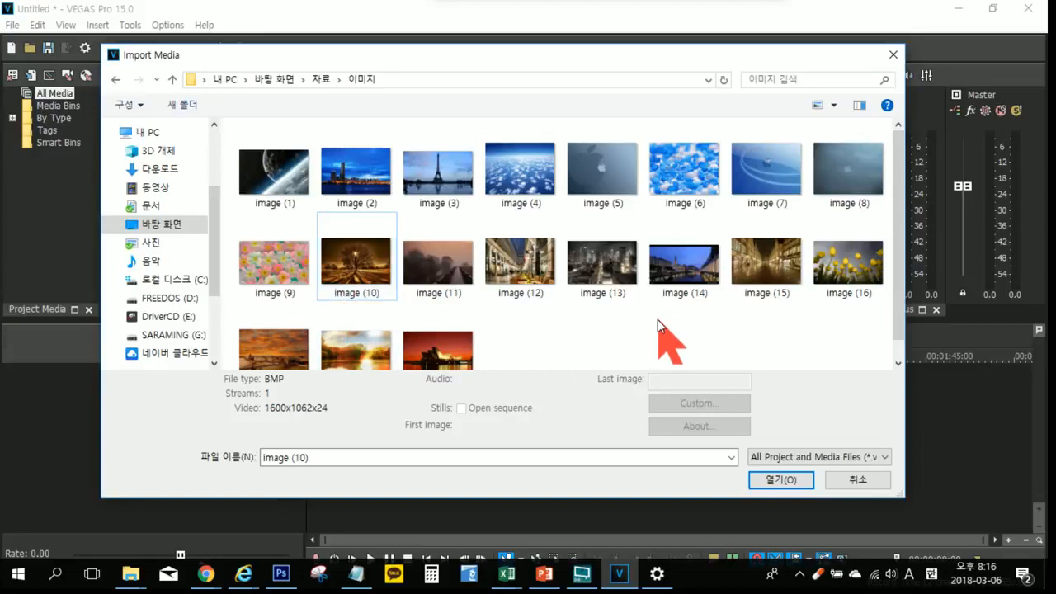
Step: Select image (1) through image (5) and import them into the project media
{"action": "left_click", "coordinate": [281, 163]}
{"action": "left_click", "coordinate": [432, 210], "text": "ctrl"}
{"action": "left_click", "coordinate": [601, 203], "text": "ctrl"}
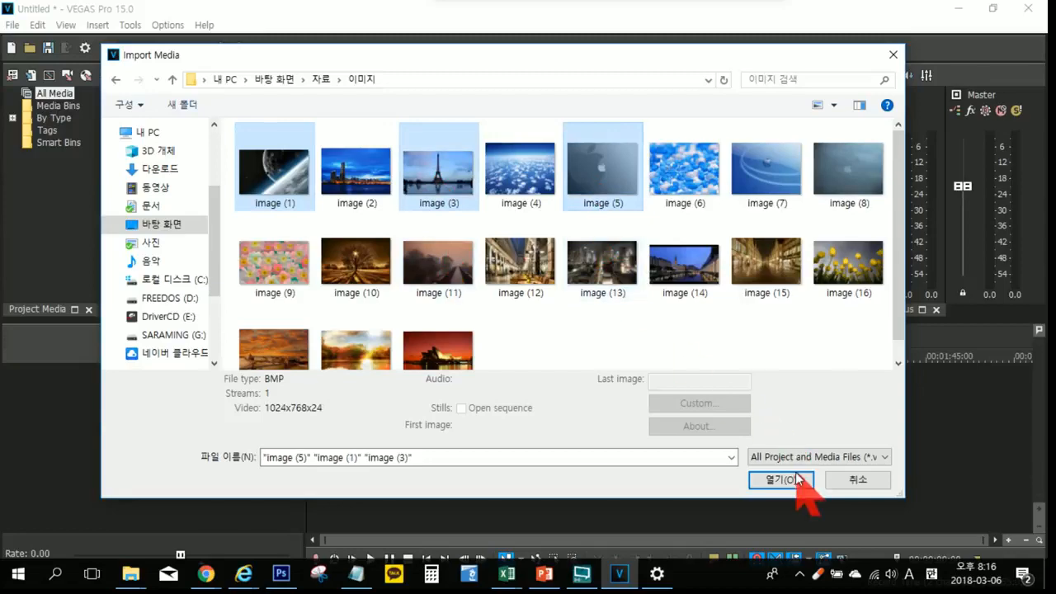
{"action": "left_click", "coordinate": [351, 201], "text": "ctrl"}
{"action": "left_click", "coordinate": [528, 198], "text": "ctrl"}
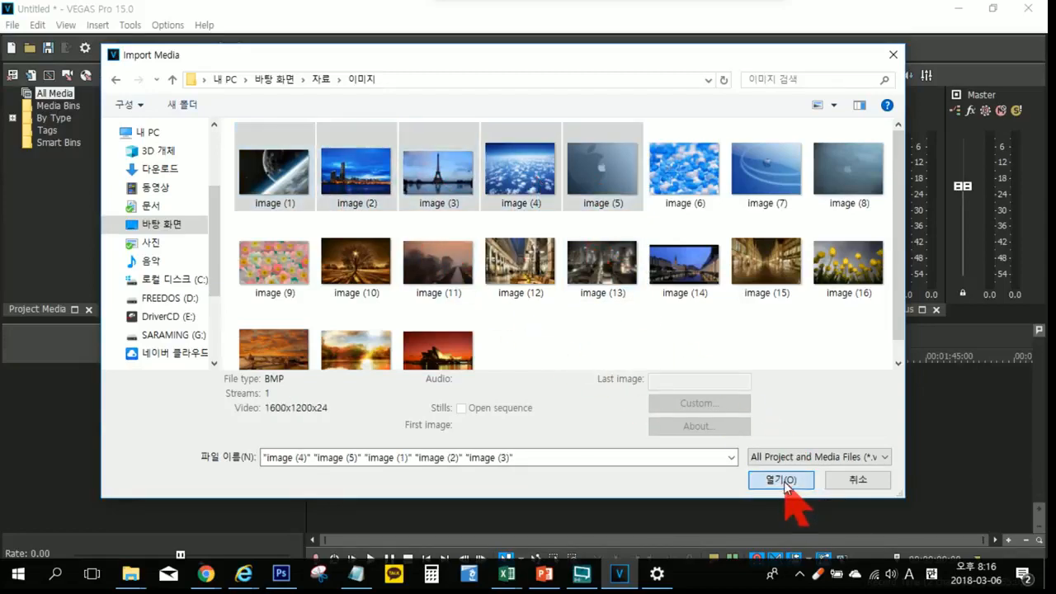
{"action": "left_click", "coordinate": [785, 483]}
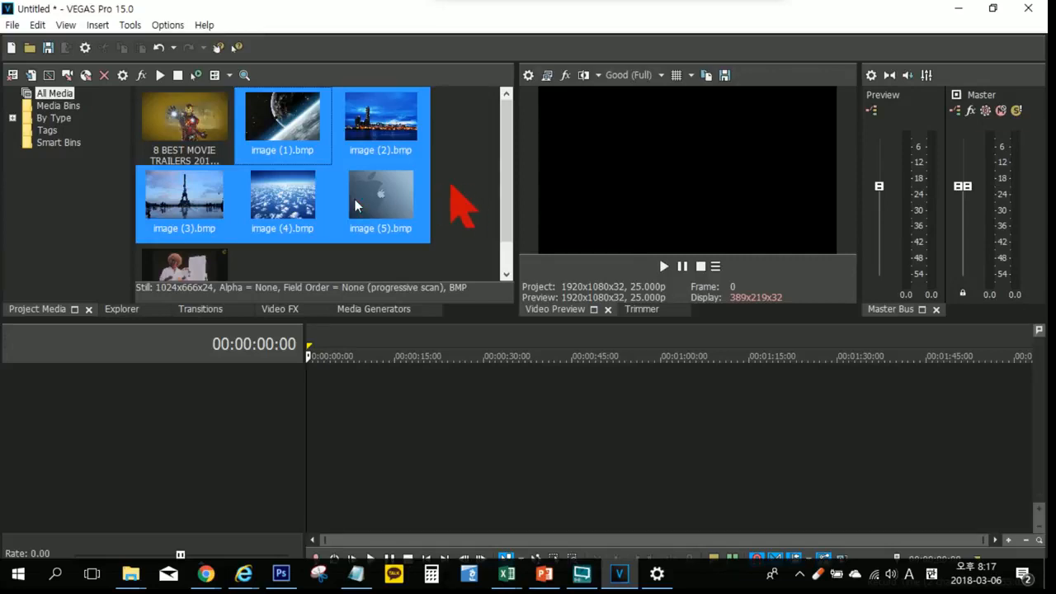
Step: Place the five imported images one after another on a new video track, and delete that track
{"action": "left_click_drag", "start_coordinate": [278, 130], "coordinate": [323, 448]}
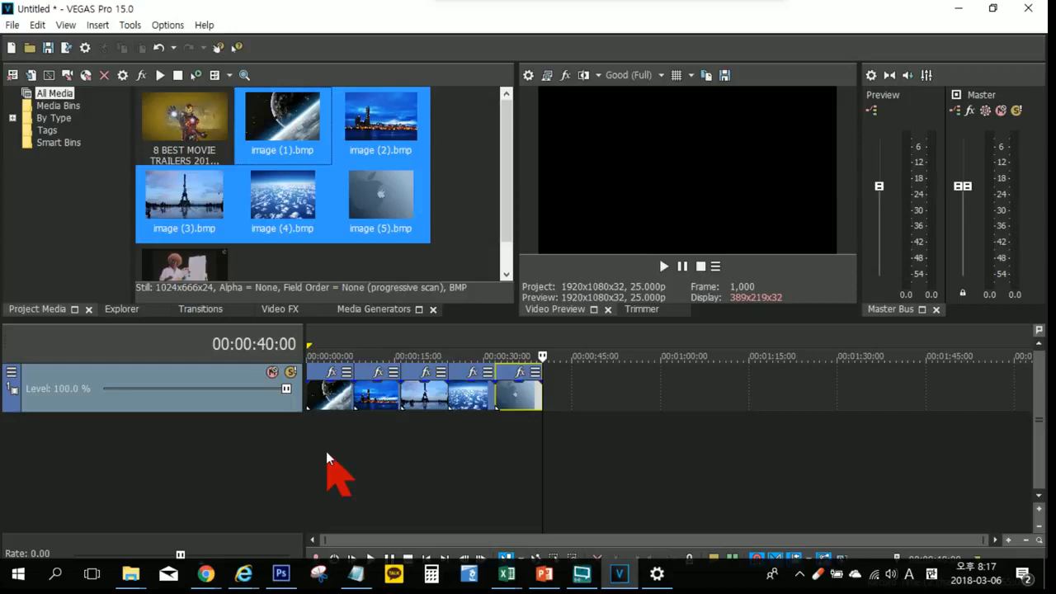
{"action": "left_click", "coordinate": [242, 446]}
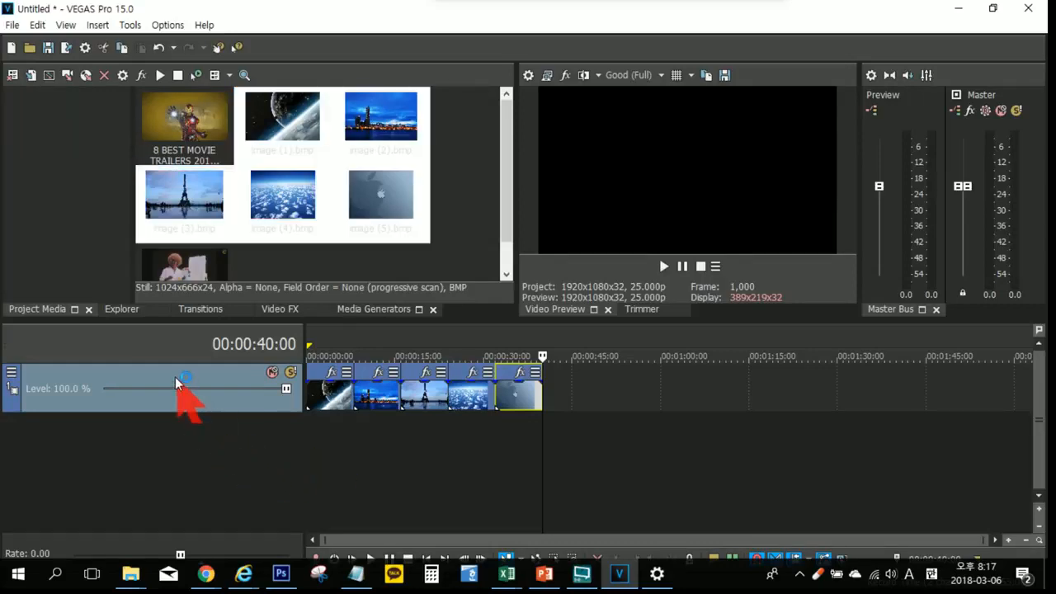
{"action": "key", "text": "Delete"}
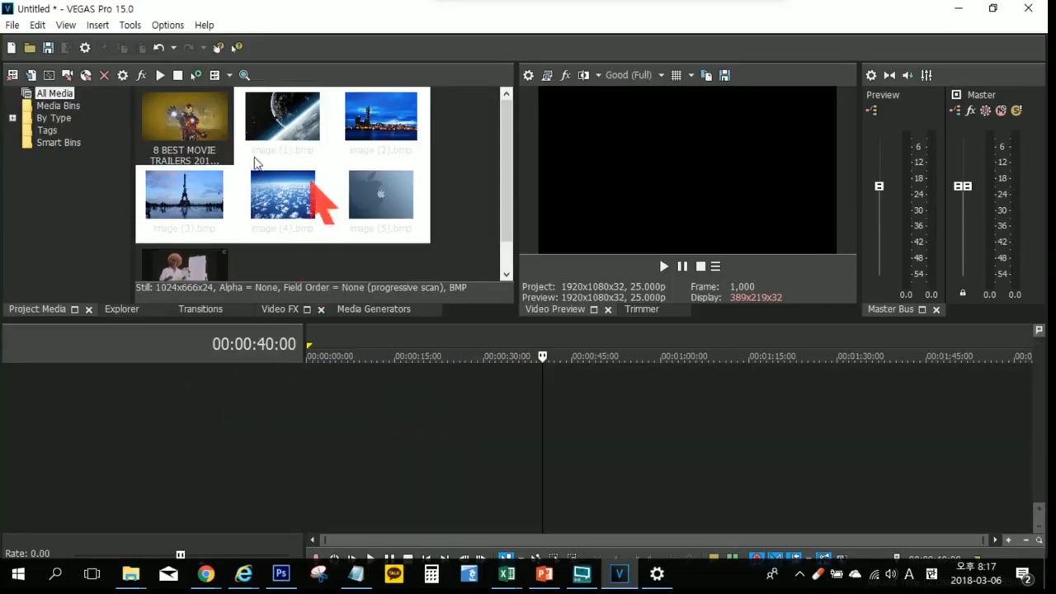
Step: Place image (1) at the start of the empty timeline on a new video track
{"action": "left_click", "coordinate": [292, 127]}
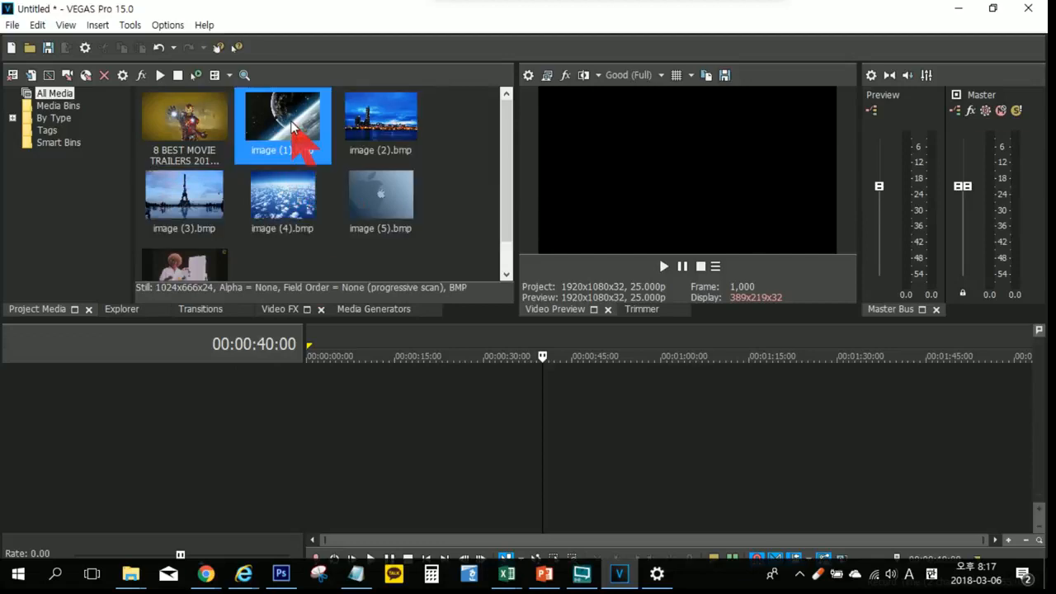
{"action": "left_click", "coordinate": [207, 201]}
{"action": "left_click", "coordinate": [283, 205]}
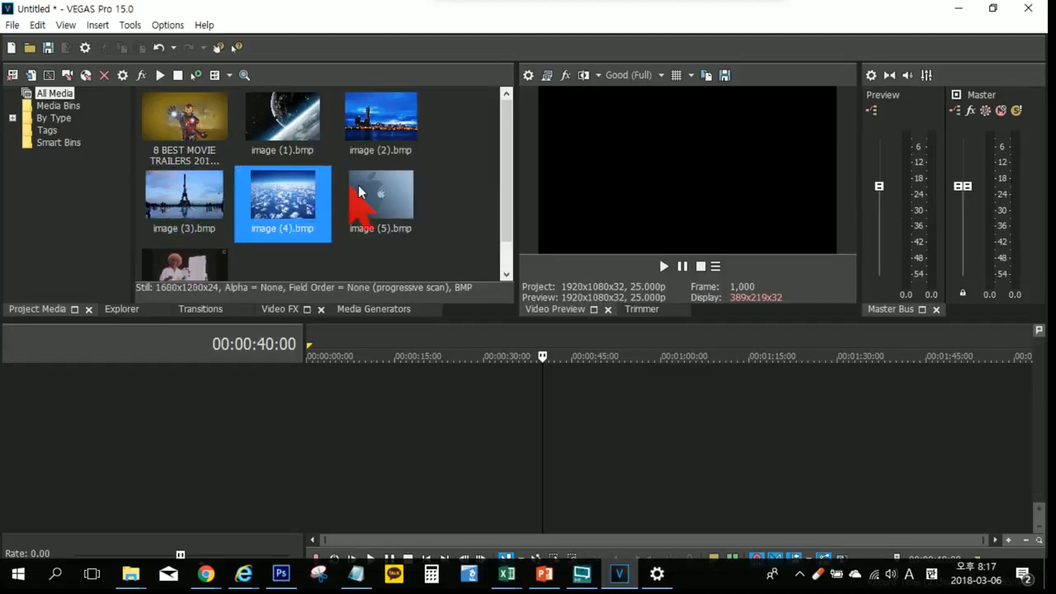
{"action": "left_click", "coordinate": [382, 142]}
{"action": "left_click", "coordinate": [300, 146]}
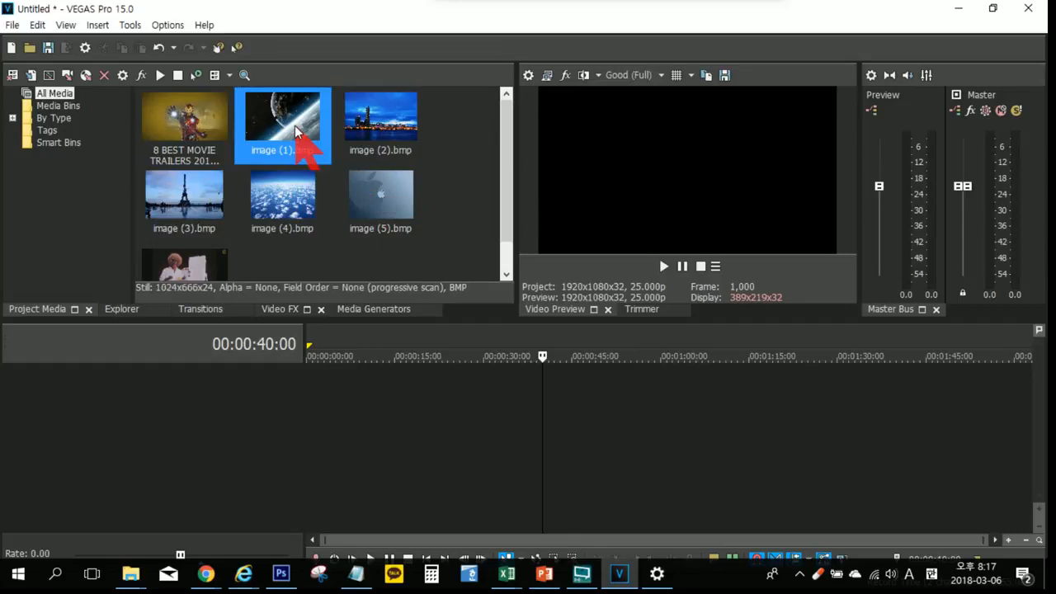
{"action": "left_click_drag", "start_coordinate": [306, 146], "coordinate": [297, 431]}
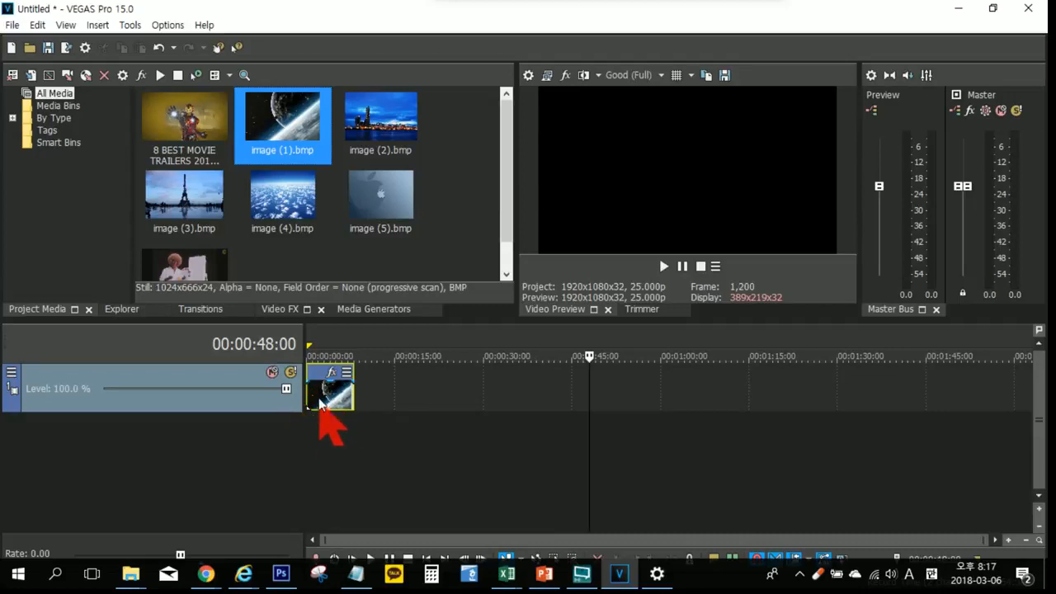
{"action": "left_click", "coordinate": [317, 400]}
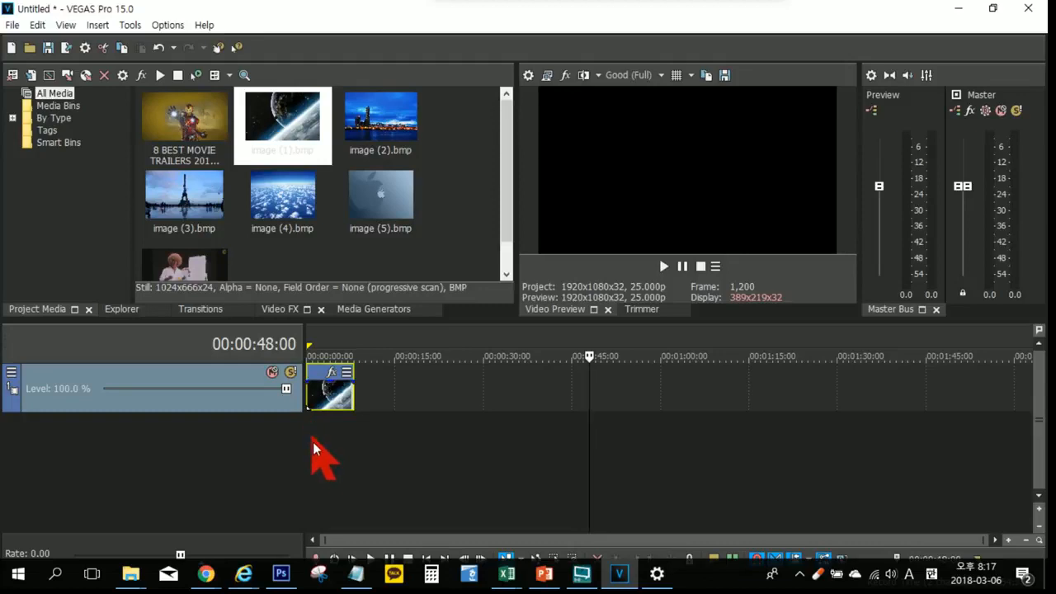
{"action": "left_click", "coordinate": [355, 435]}
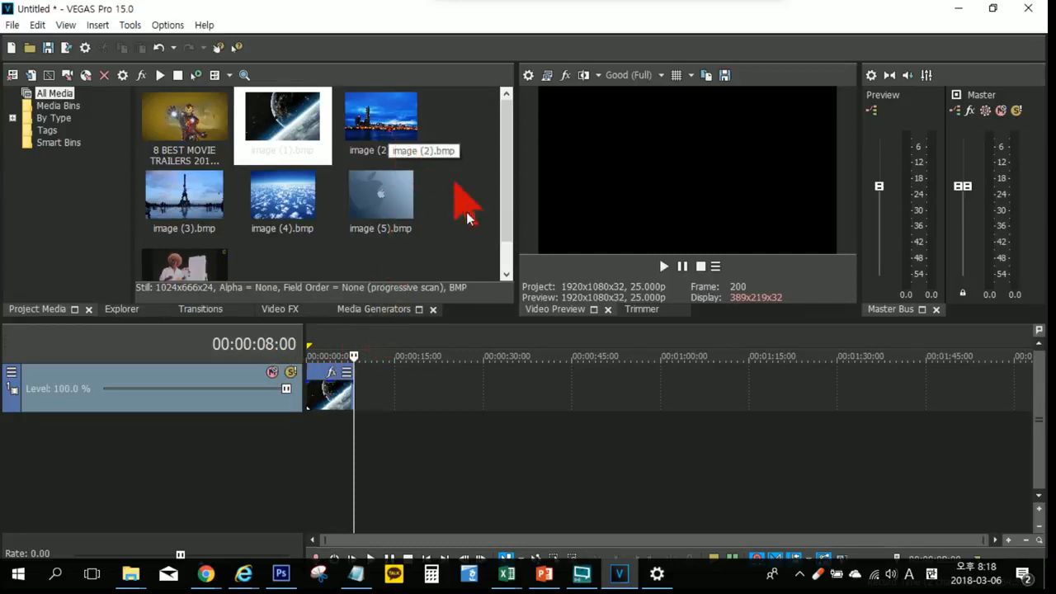
Step: Select image (2) and image (3) together and place them directly after image (1) on the same track
{"action": "left_click", "coordinate": [395, 139]}
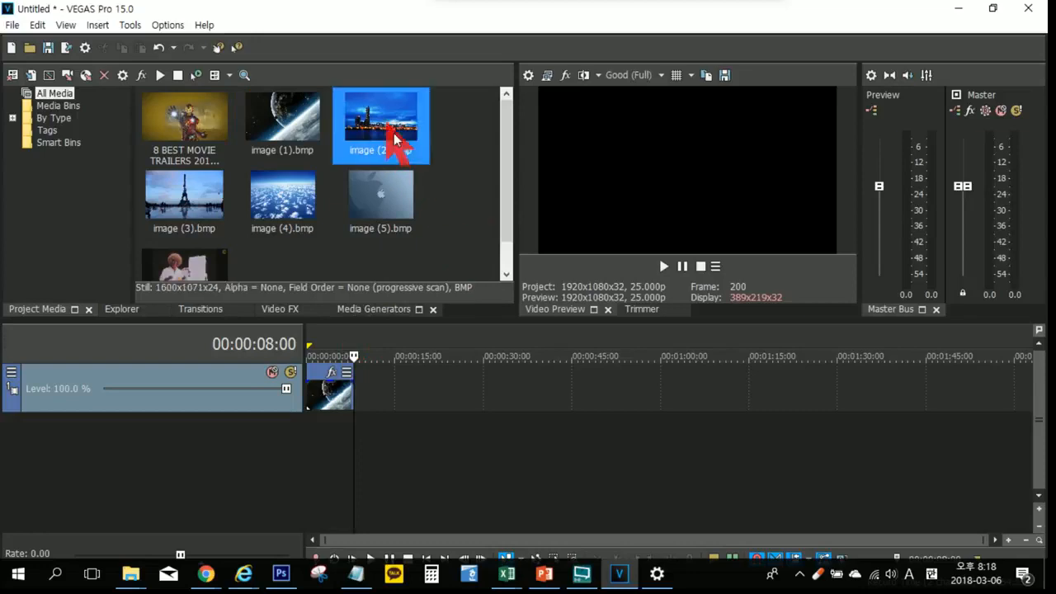
{"action": "left_click", "coordinate": [185, 216], "text": "ctrl"}
{"action": "left_click_drag", "start_coordinate": [356, 132], "coordinate": [366, 405]}
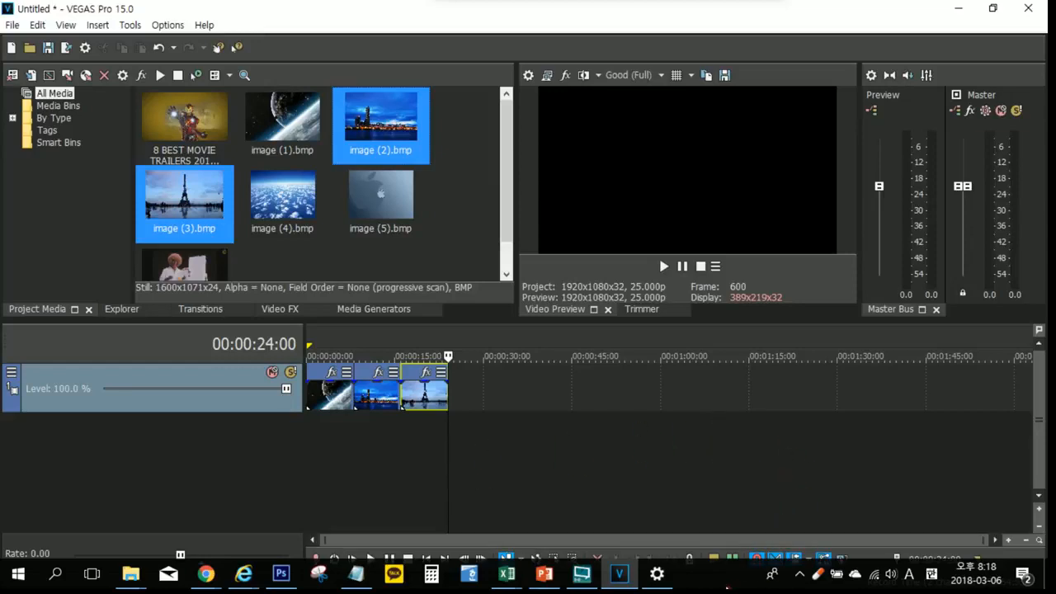
{"action": "left_click", "coordinate": [712, 504]}
Step: Try to turn off automatic taskbar hiding for desktop mode in the Windows taskbar settings, and minimize the settings window
{"action": "right_click", "coordinate": [717, 573]}
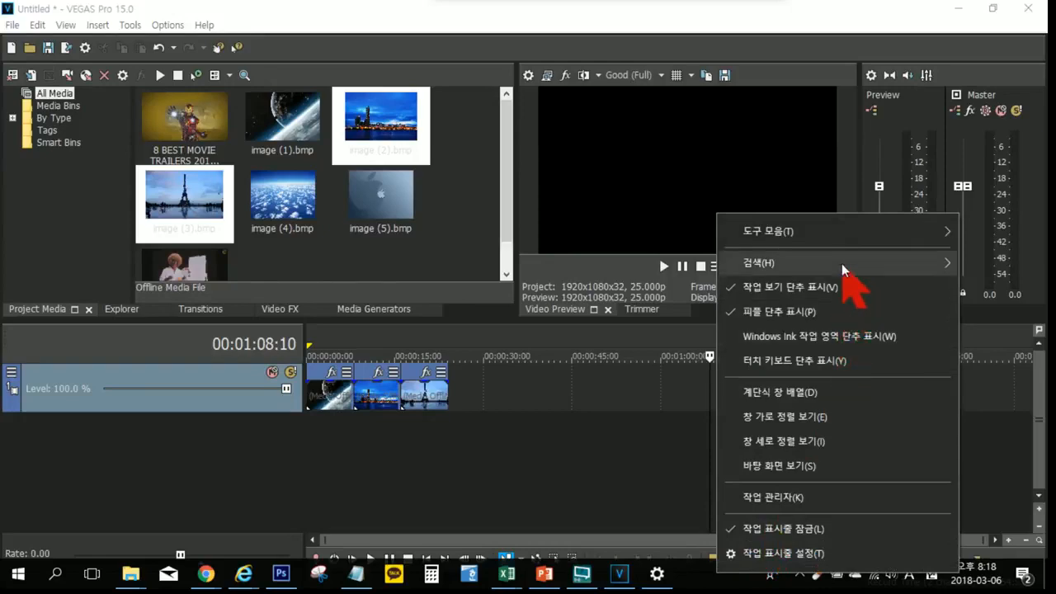
{"action": "mouse_move", "coordinate": [842, 265]}
{"action": "left_click", "coordinate": [804, 551]}
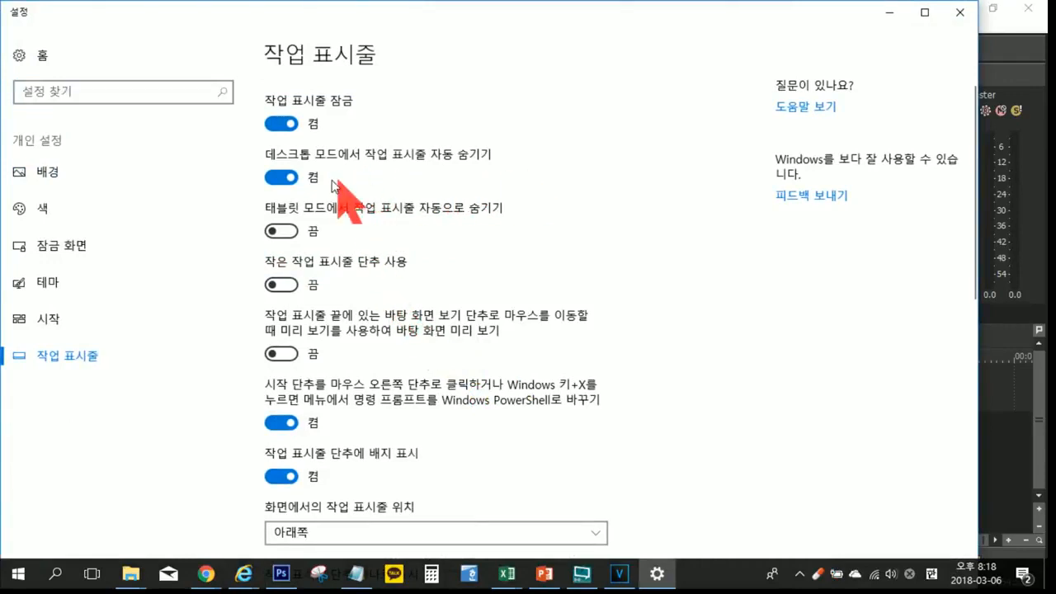
{"action": "left_click", "coordinate": [292, 179]}
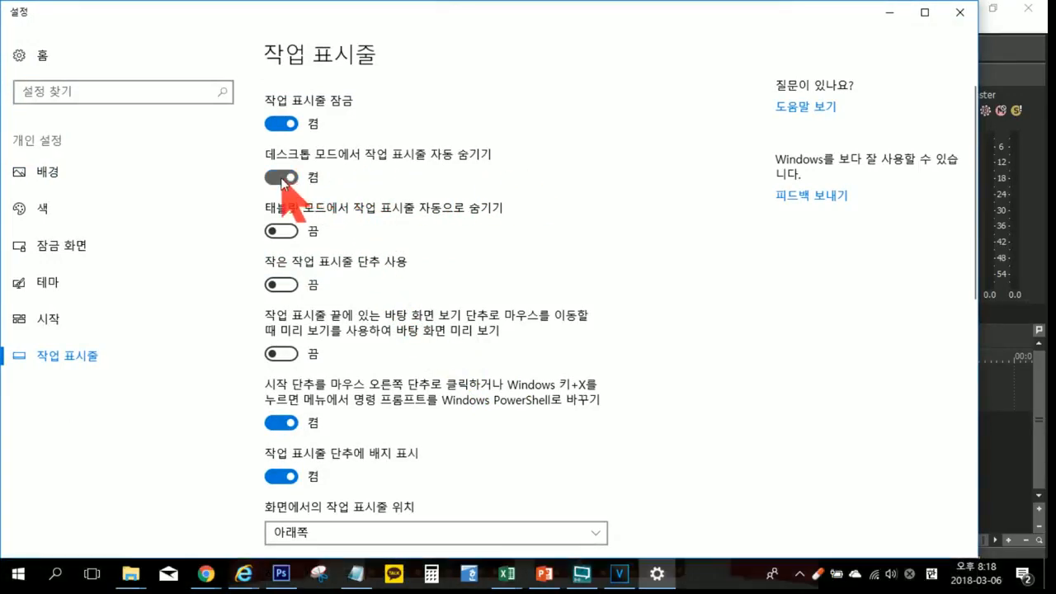
{"action": "left_click", "coordinate": [280, 175]}
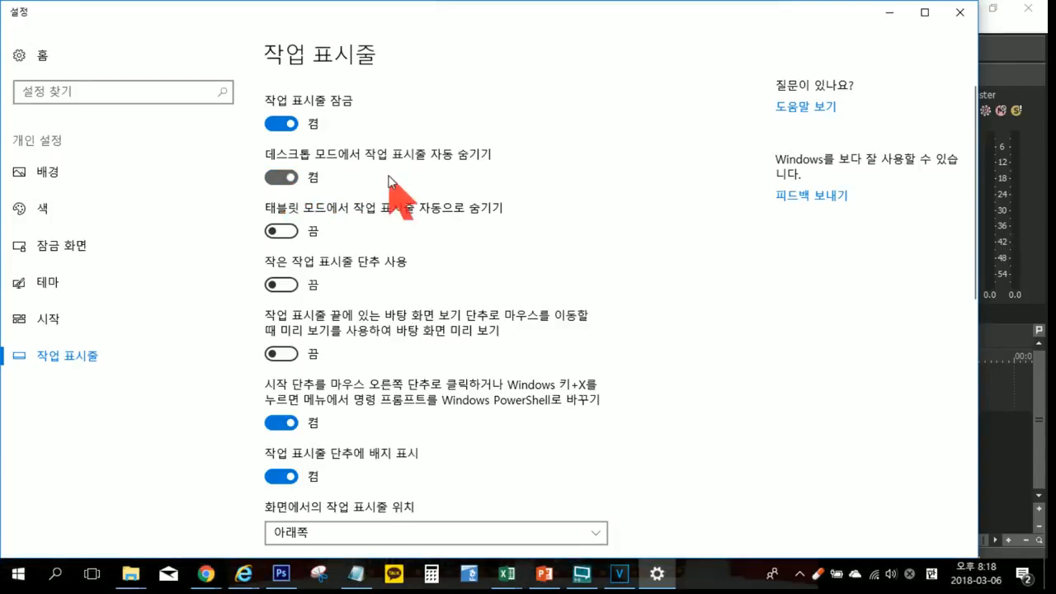
{"action": "left_click", "coordinate": [290, 178]}
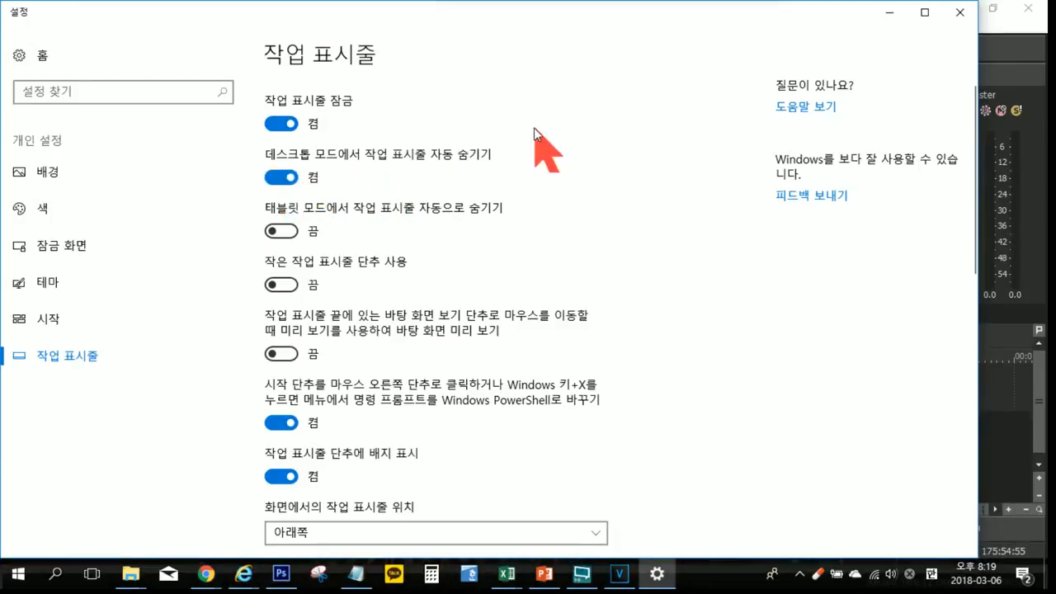
{"action": "left_click", "coordinate": [888, 15]}
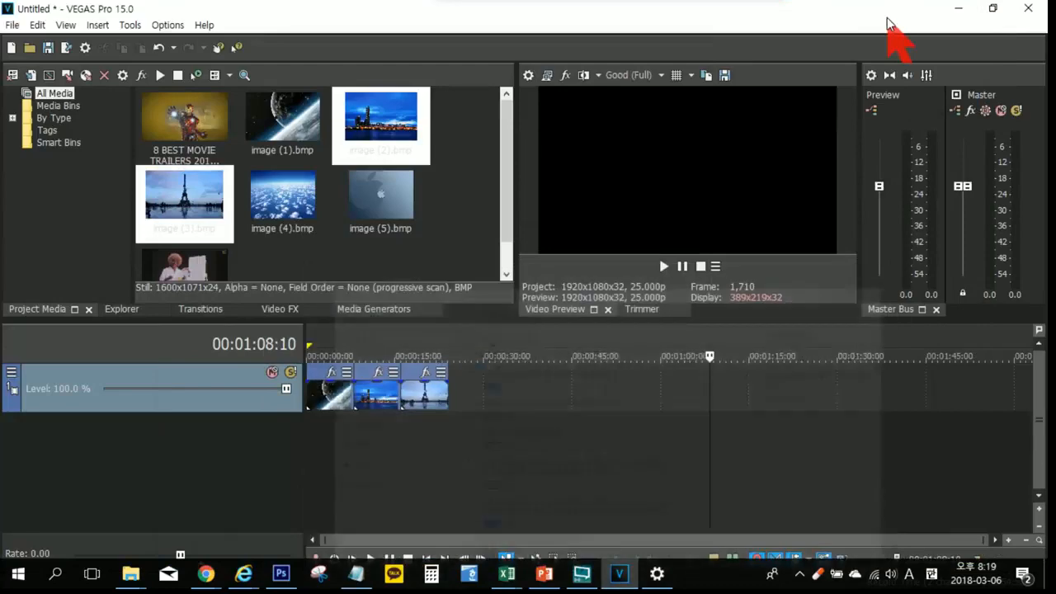
Step: Take the VEGAS window out of full size, move it to the upper-left screen corner, and enlarge it to end just above the taskbar
{"action": "left_click", "coordinate": [568, 480]}
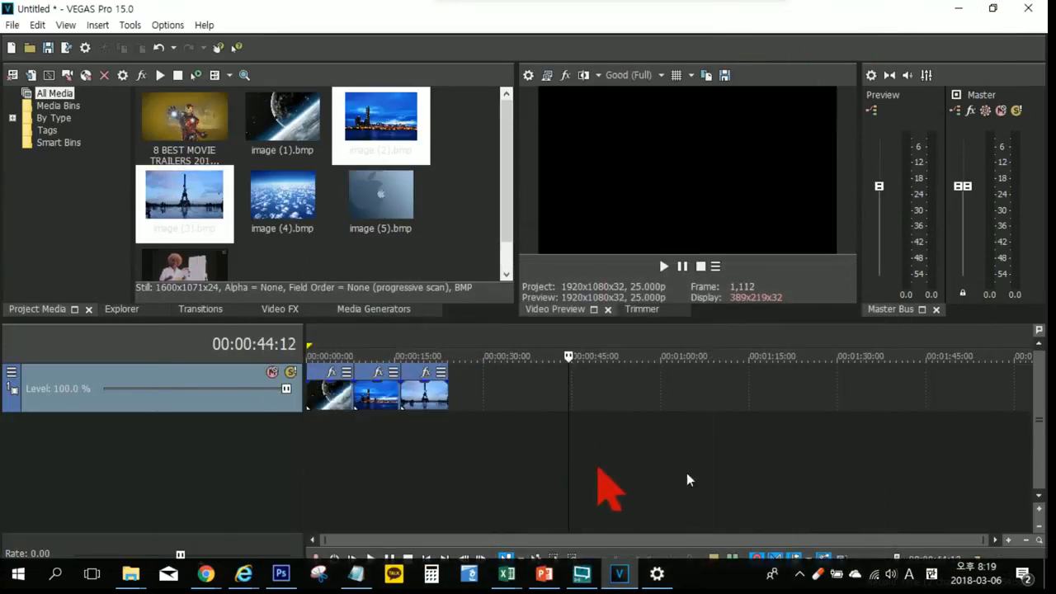
{"action": "left_click", "coordinate": [992, 8]}
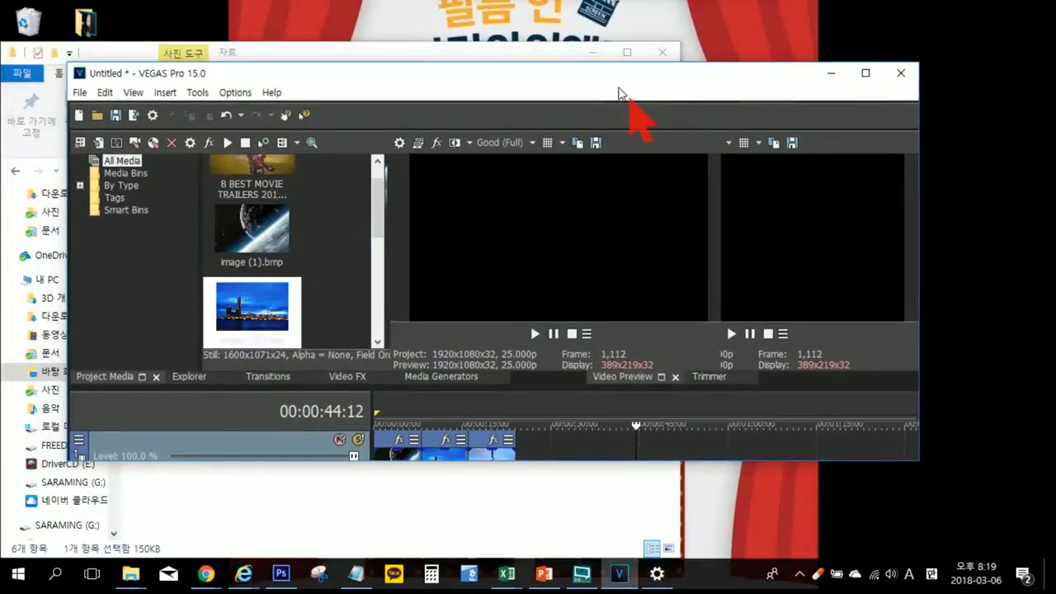
{"action": "left_click_drag", "start_coordinate": [600, 75], "coordinate": [542, 24]}
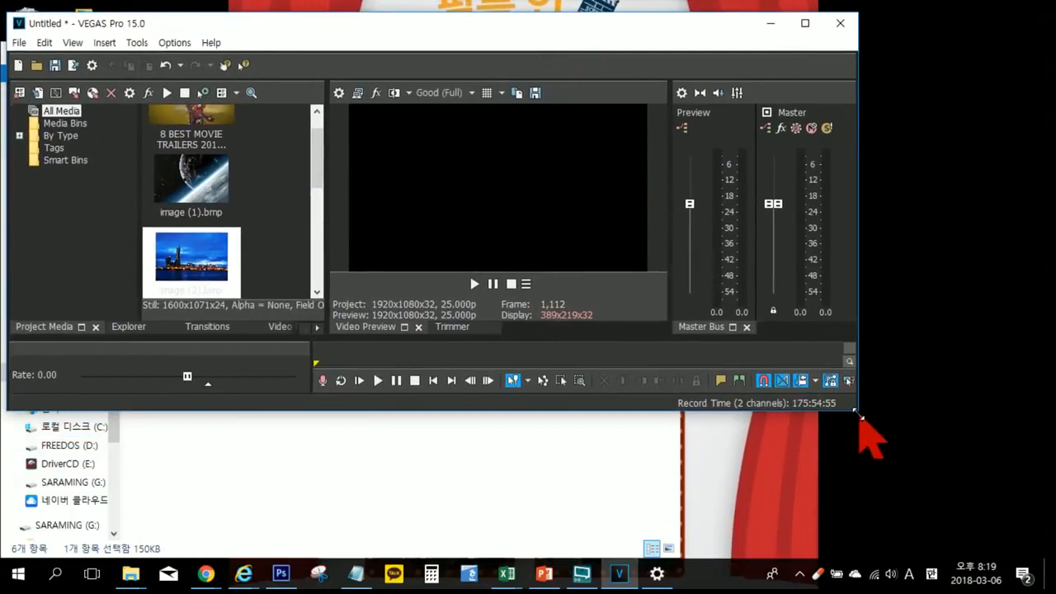
{"action": "left_click_drag", "start_coordinate": [873, 429], "coordinate": [1033, 561]}
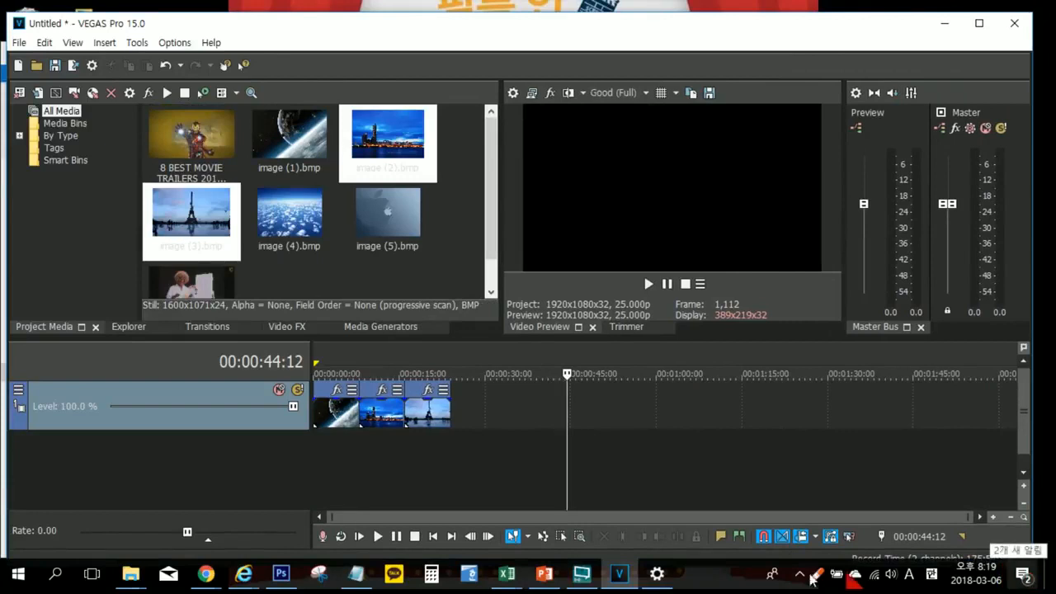
Step: Play the timeline from within image (3), pause playback, and move the playhead onto image (2)
{"action": "left_click", "coordinate": [443, 468]}
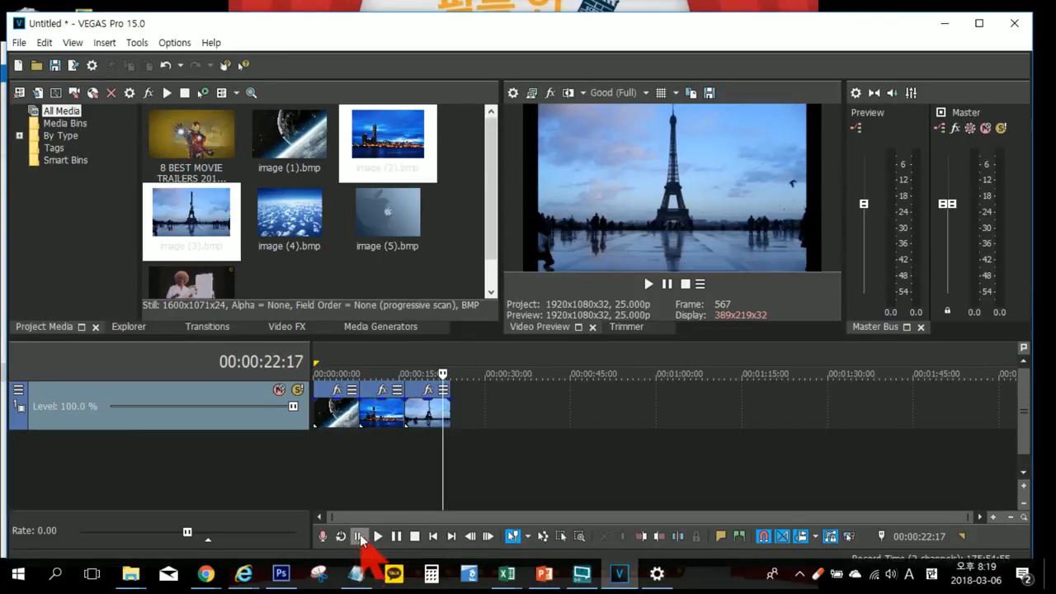
{"action": "left_click", "coordinate": [360, 536]}
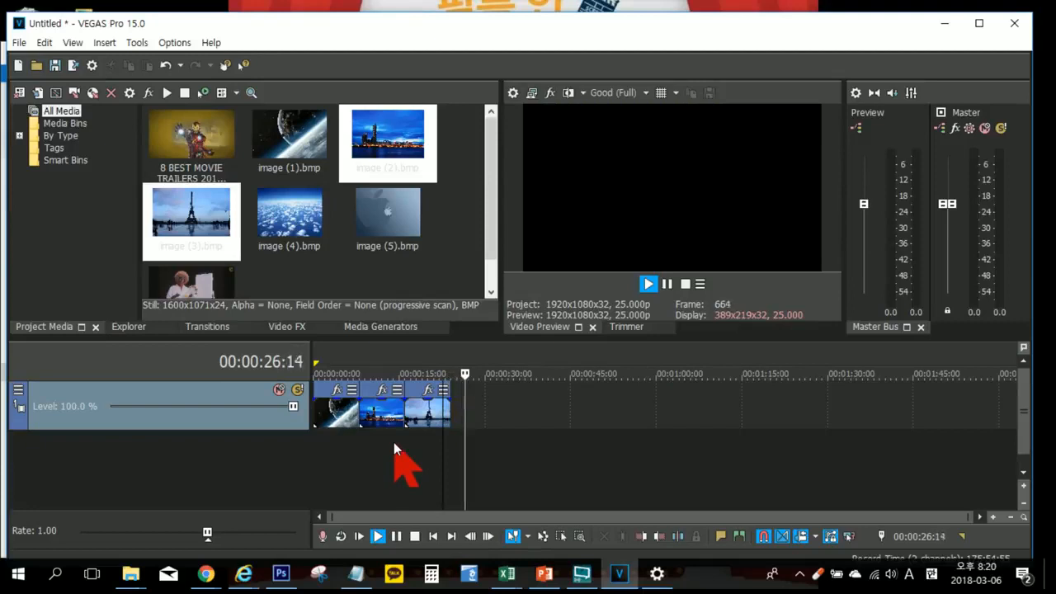
{"action": "key", "text": "Return"}
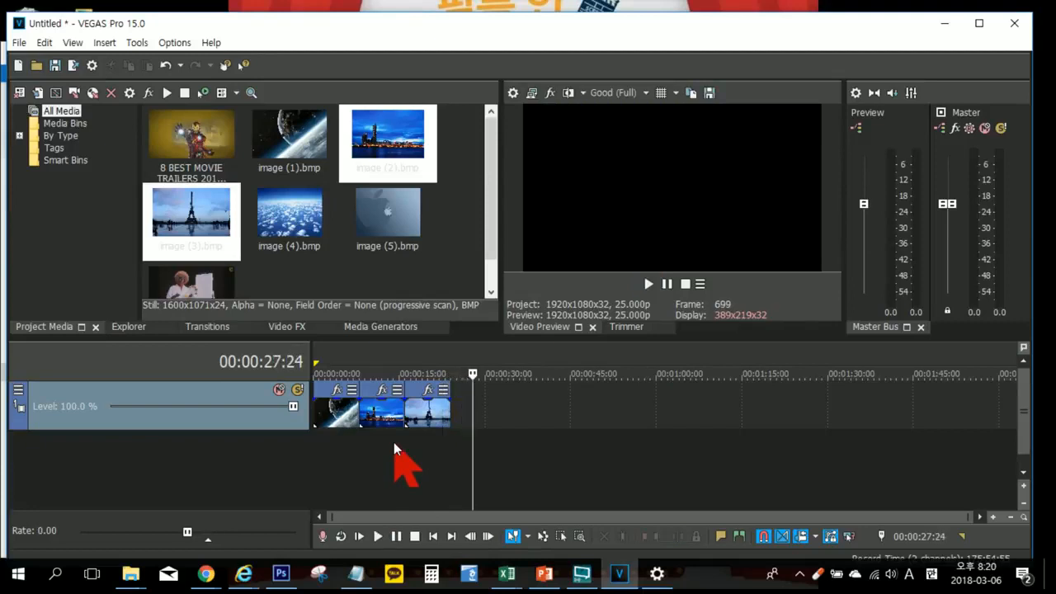
{"action": "left_click", "coordinate": [379, 443]}
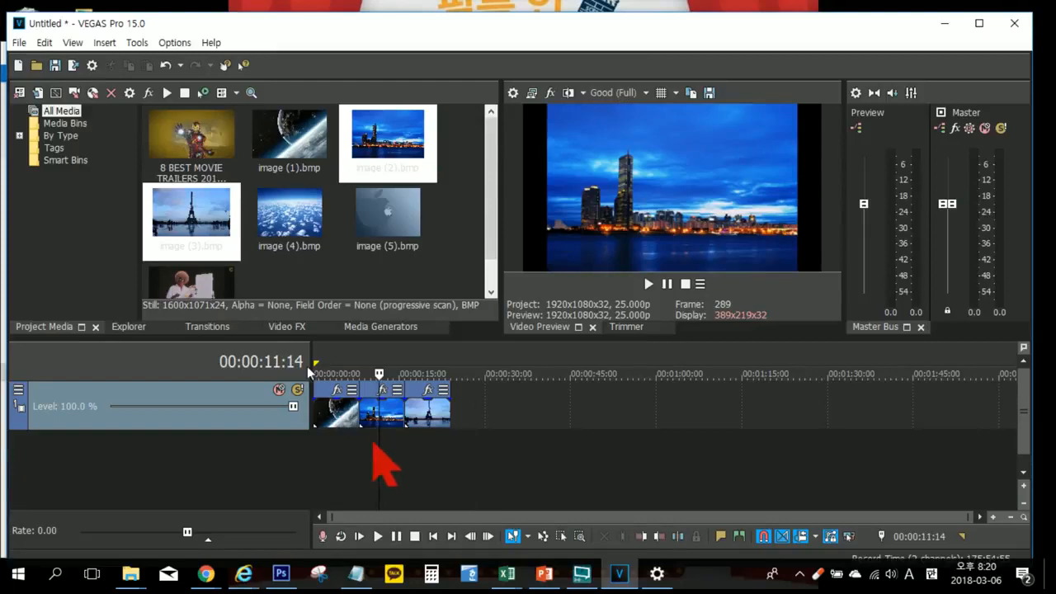
Step: Start importing media, browse to the 무료음원 folder inside 자료, and select the Uplink & Alex Skrindo audio file
{"action": "left_click", "coordinate": [38, 93]}
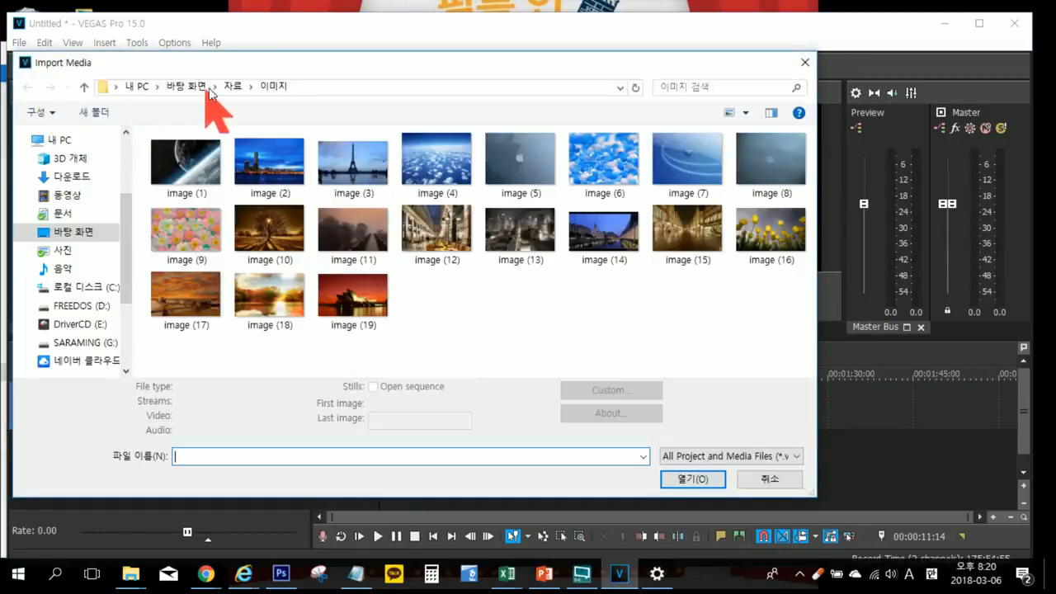
{"action": "left_click", "coordinate": [234, 86]}
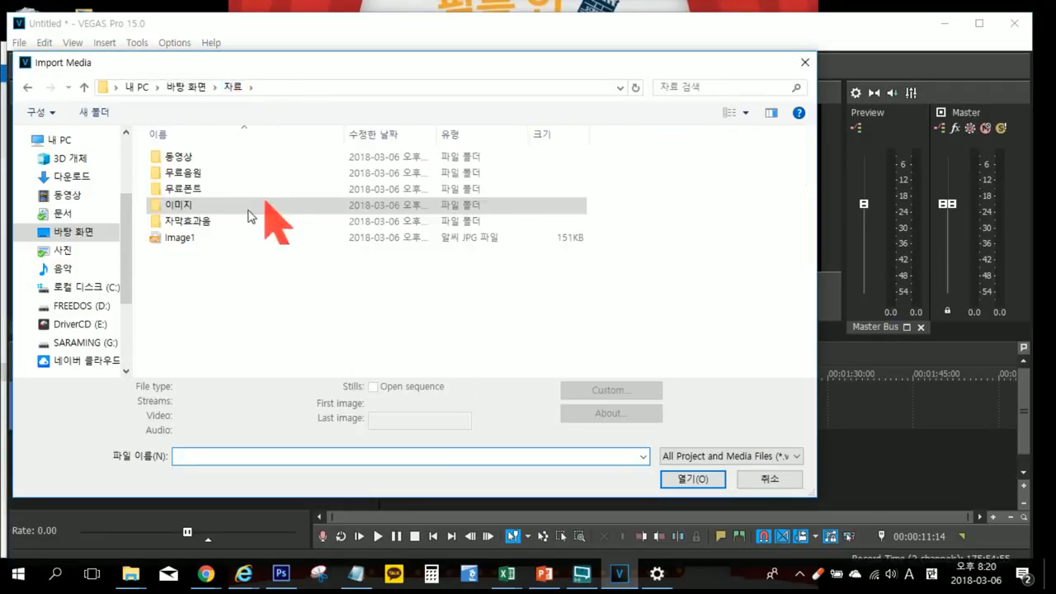
{"action": "double_click", "coordinate": [196, 173]}
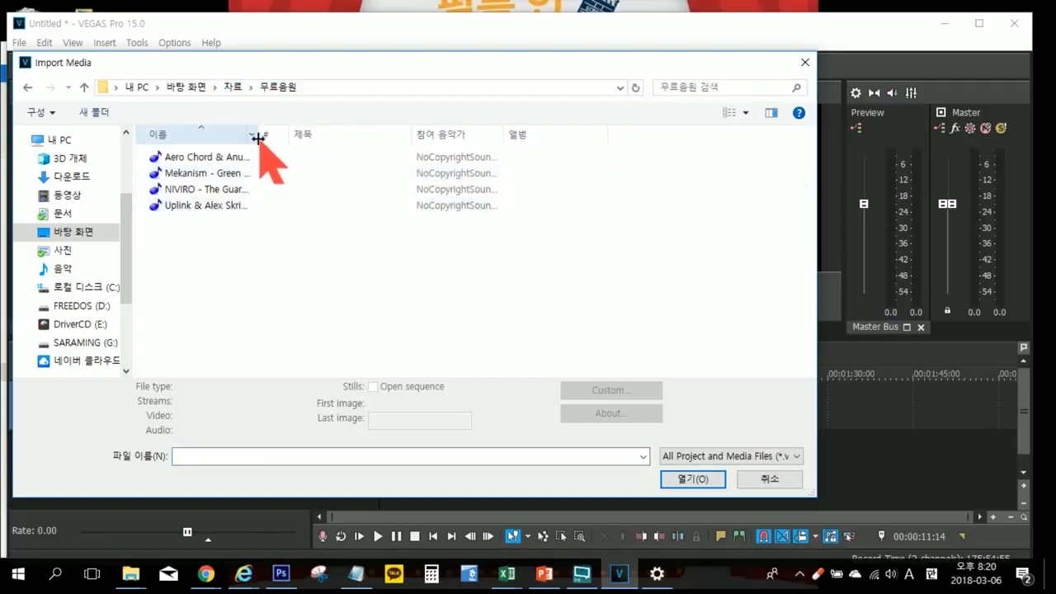
{"action": "left_click", "coordinate": [210, 211]}
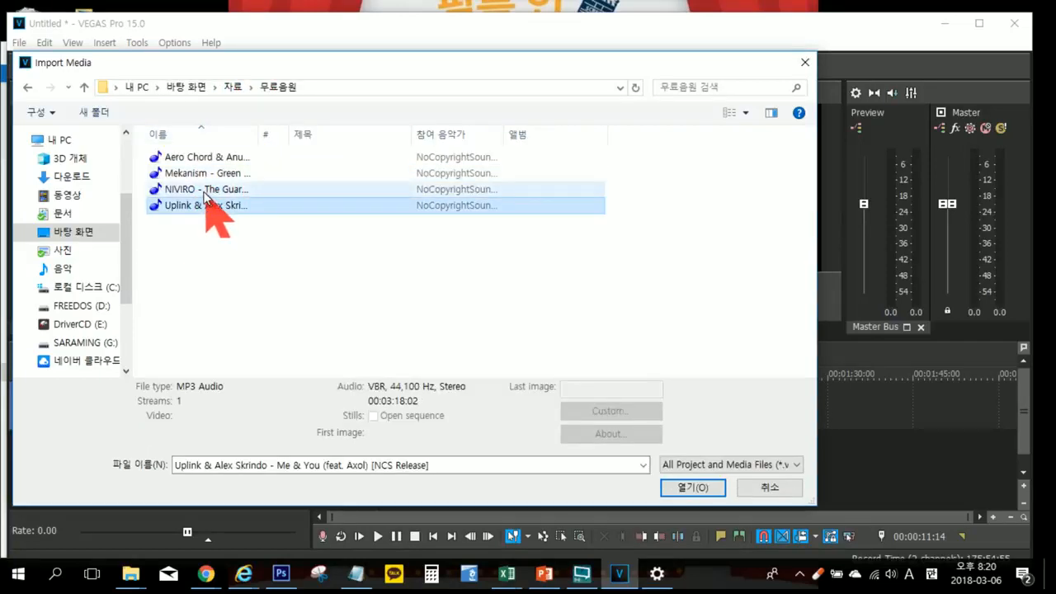
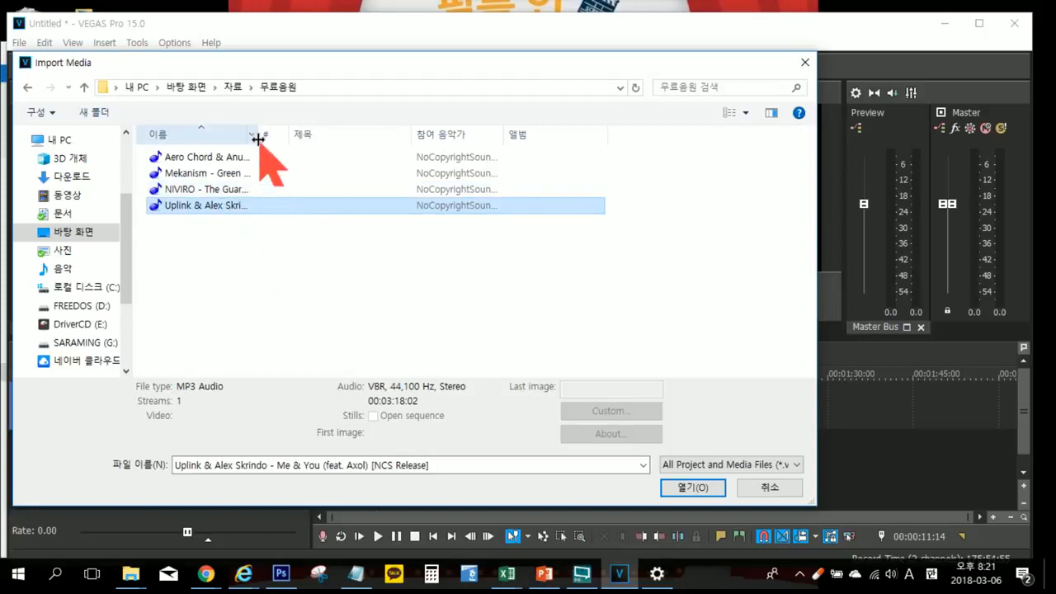
Step: Import Aero Chord & Anuka - Incomplete (T-Mass Remix) and place it at the timeline start on a new audio track below the images
{"action": "left_click_drag", "start_coordinate": [258, 141], "coordinate": [333, 132]}
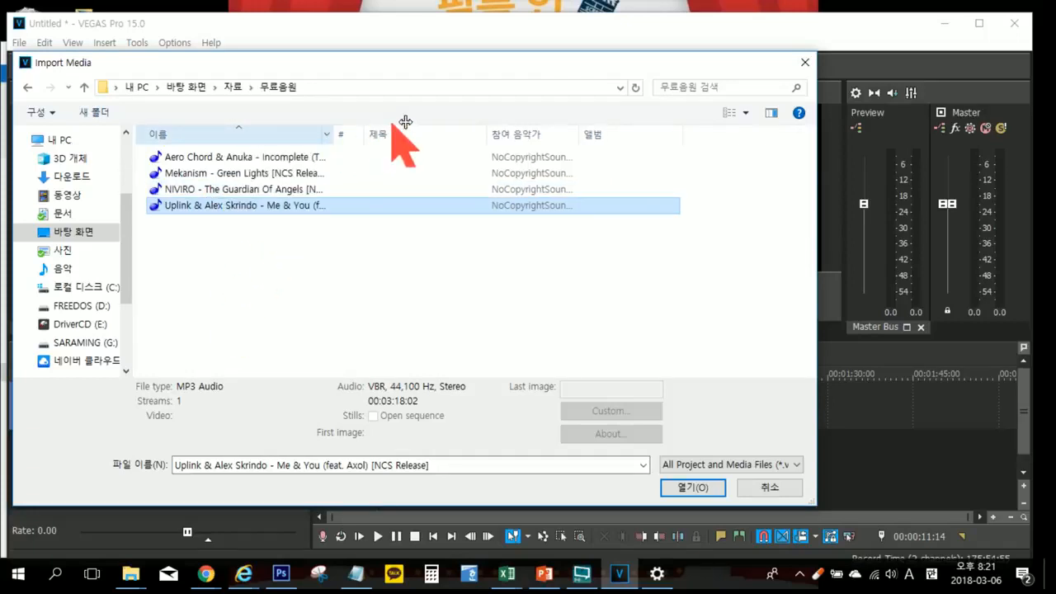
{"action": "left_click_drag", "start_coordinate": [405, 122], "coordinate": [405, 132]}
{"action": "left_click", "coordinate": [295, 157]}
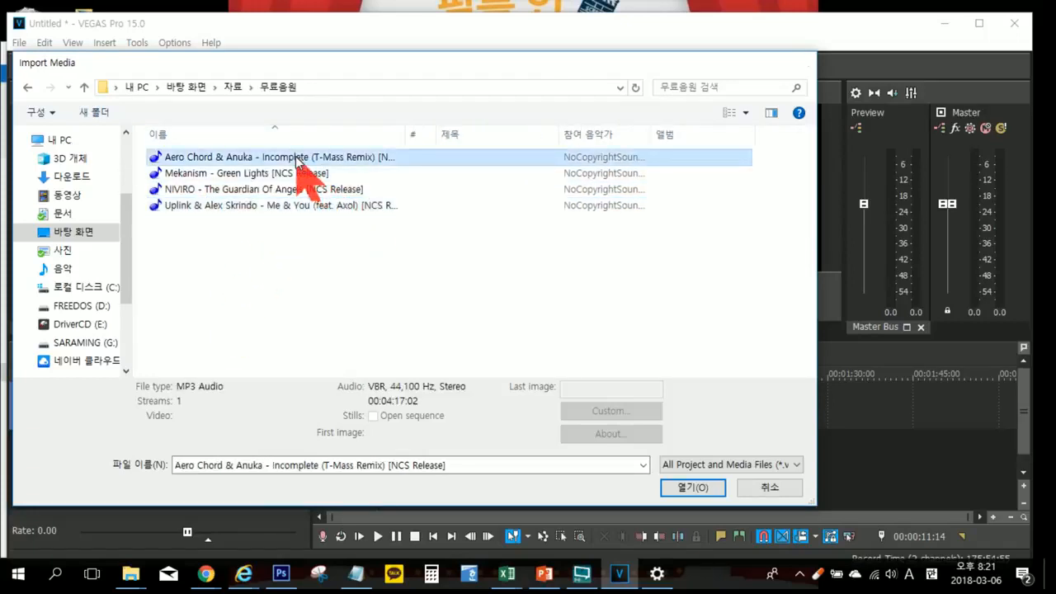
{"action": "double_click", "coordinate": [296, 157]}
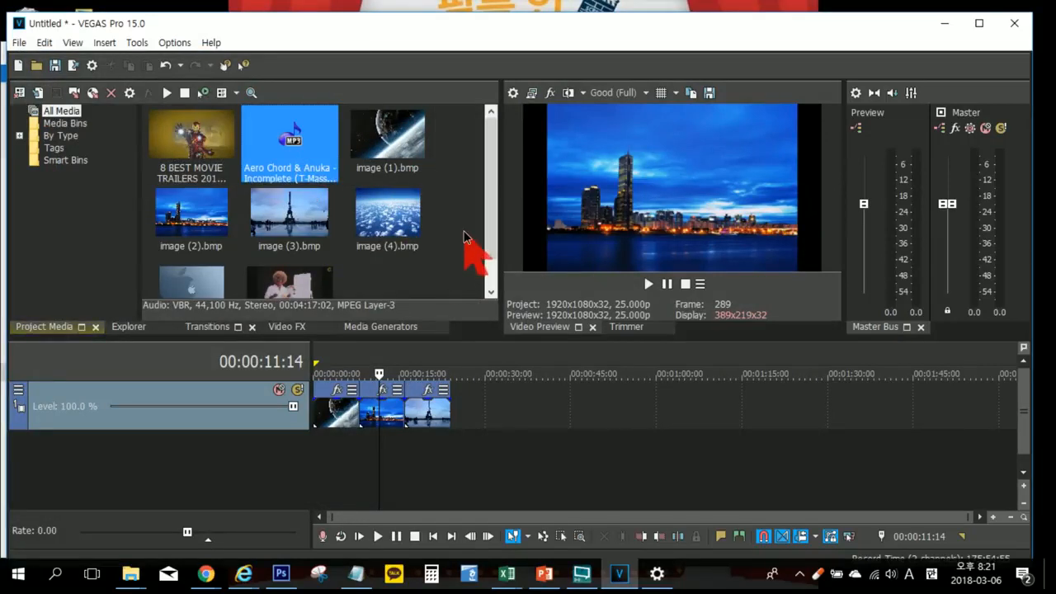
{"action": "left_click", "coordinate": [292, 147]}
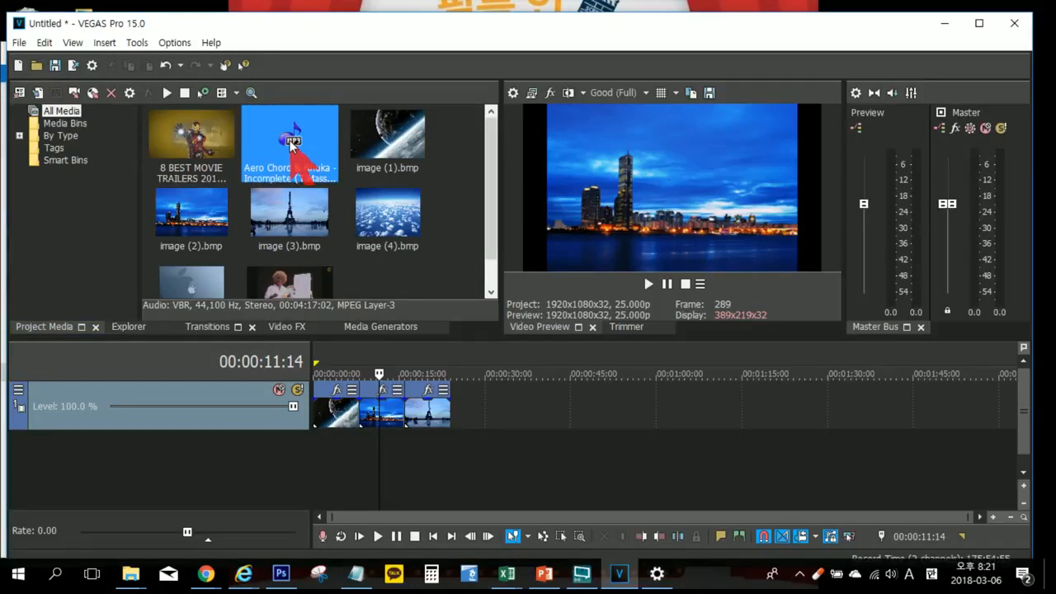
{"action": "left_click_drag", "start_coordinate": [291, 147], "coordinate": [315, 479]}
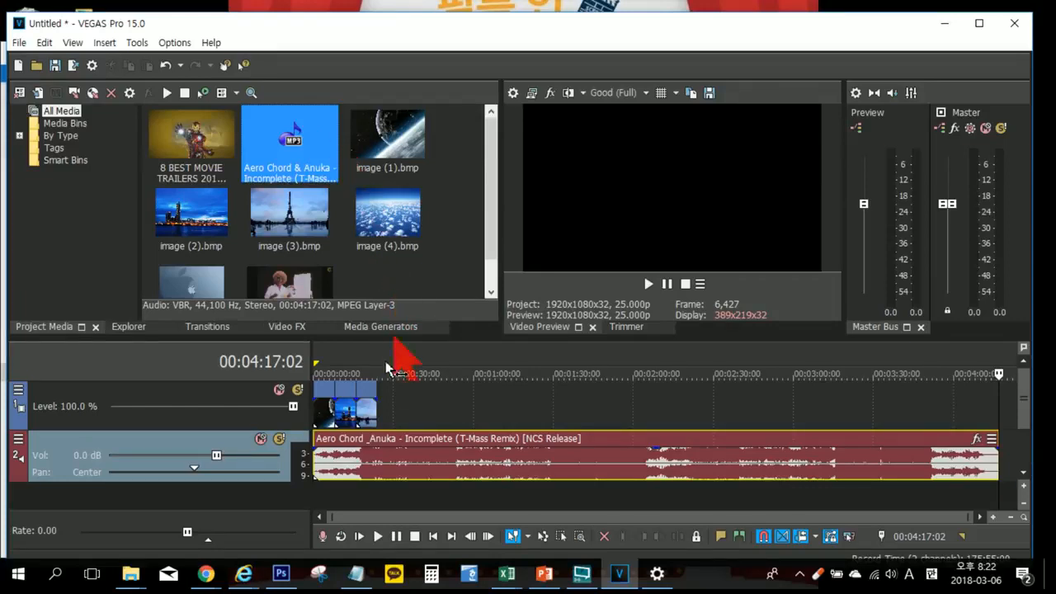
Step: Play the project from the start to hear the music and set the system speaker volume to 100
{"action": "left_click", "coordinate": [329, 363]}
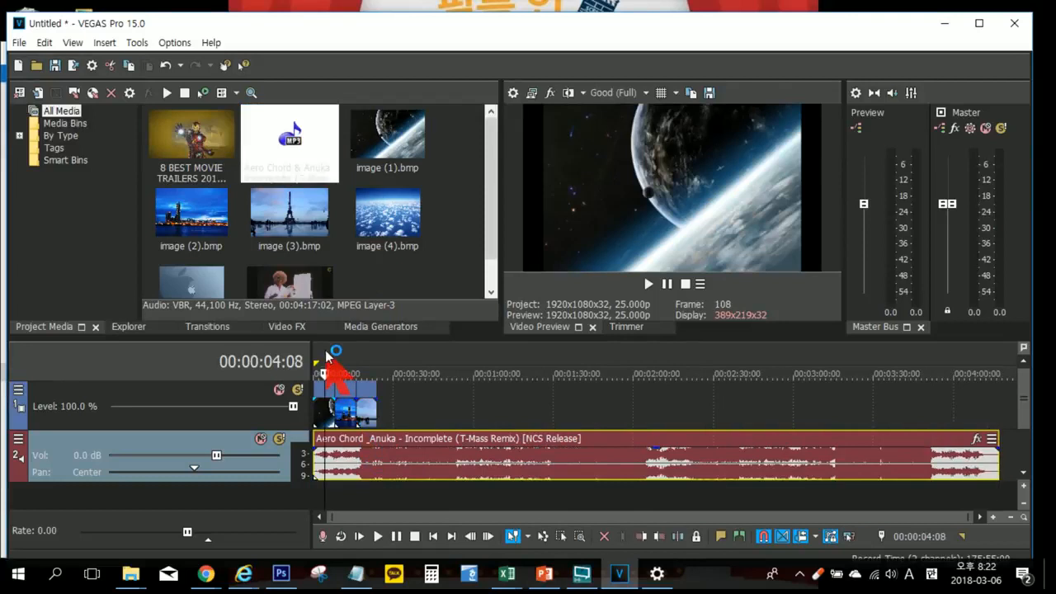
{"action": "scroll", "coordinate": [338, 367], "scroll_direction": "up", "scroll_amount": 3}
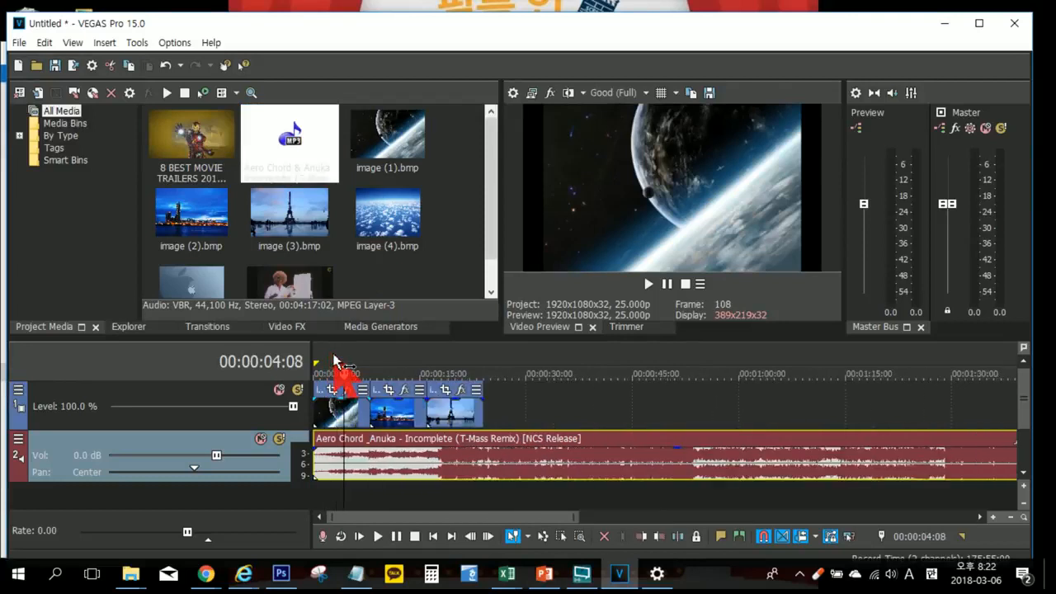
{"action": "left_click", "coordinate": [359, 537]}
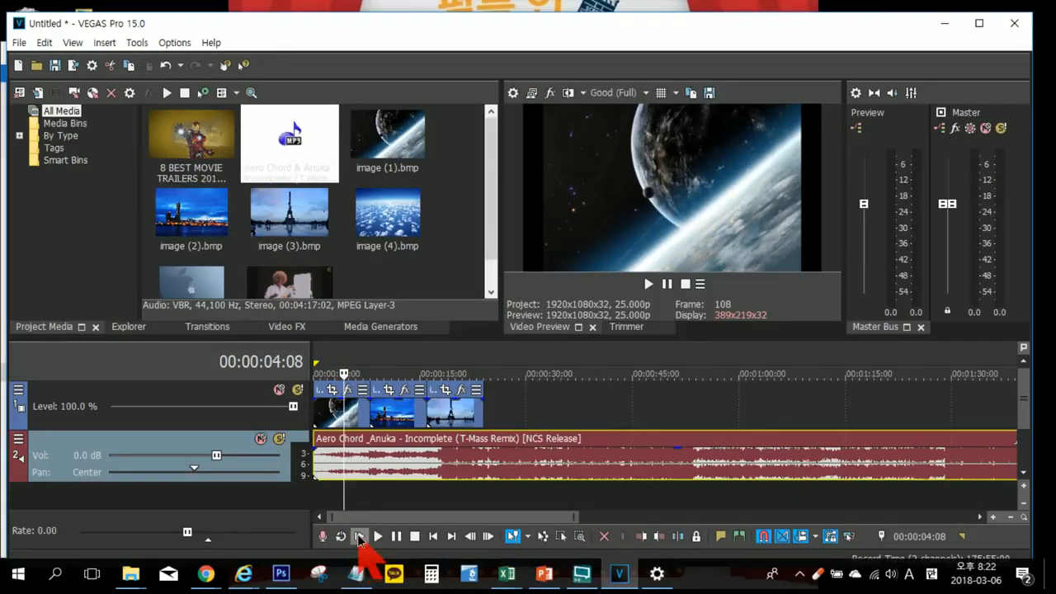
{"action": "left_click", "coordinate": [889, 576]}
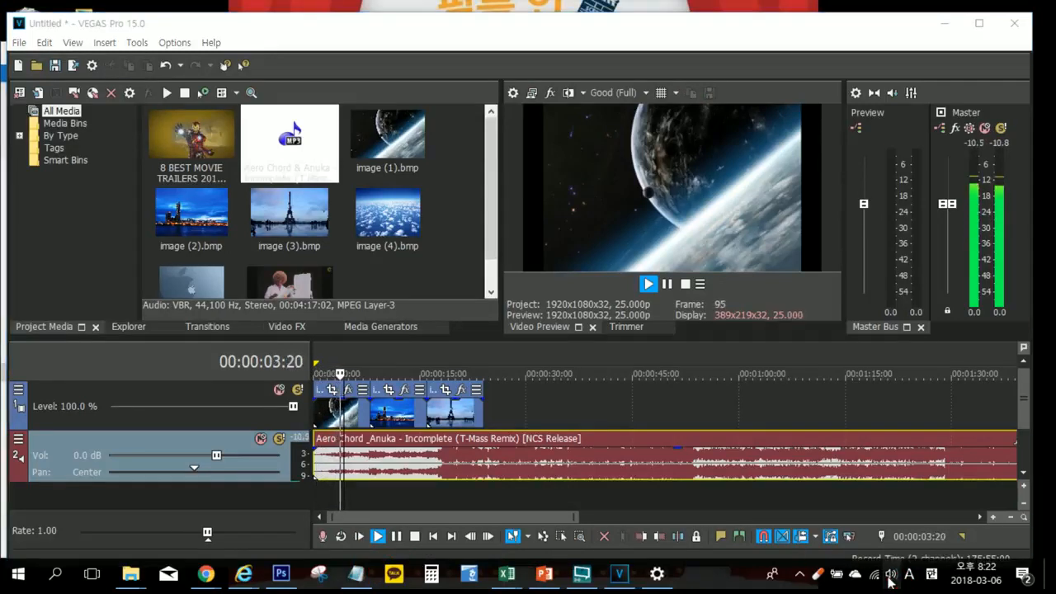
{"action": "left_click_drag", "start_coordinate": [895, 538], "coordinate": [1006, 537]}
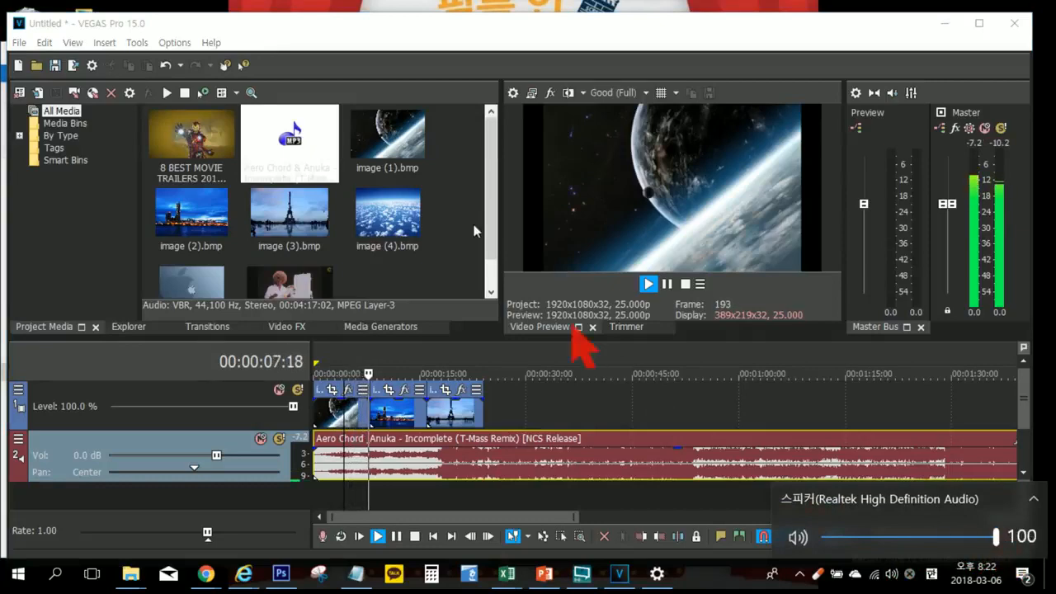
Step: Maximize the VEGAS window and pause playback on image (2)
{"action": "left_click", "coordinate": [980, 23]}
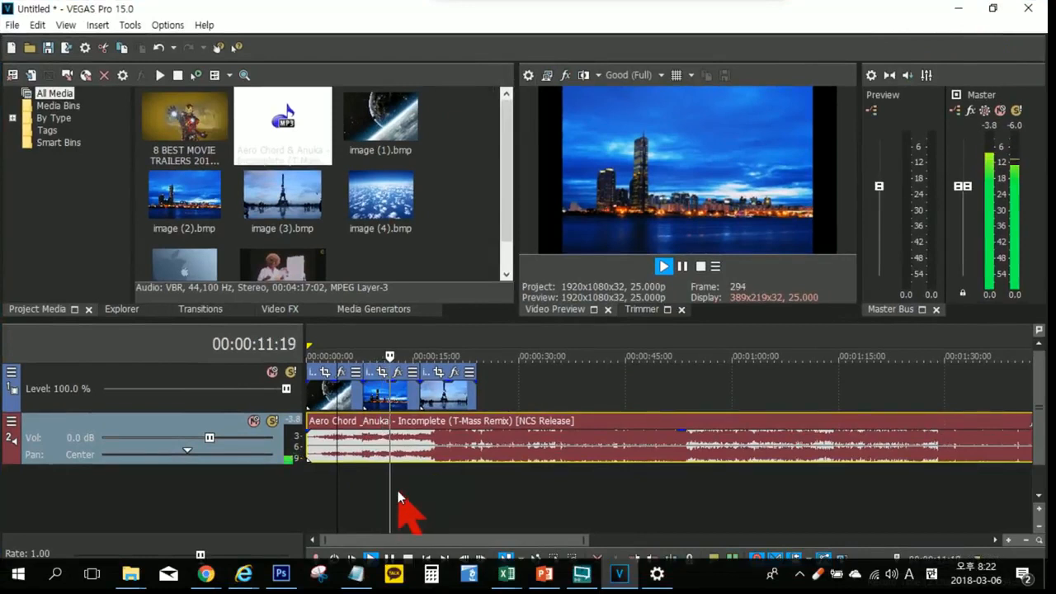
{"action": "key", "text": "Return"}
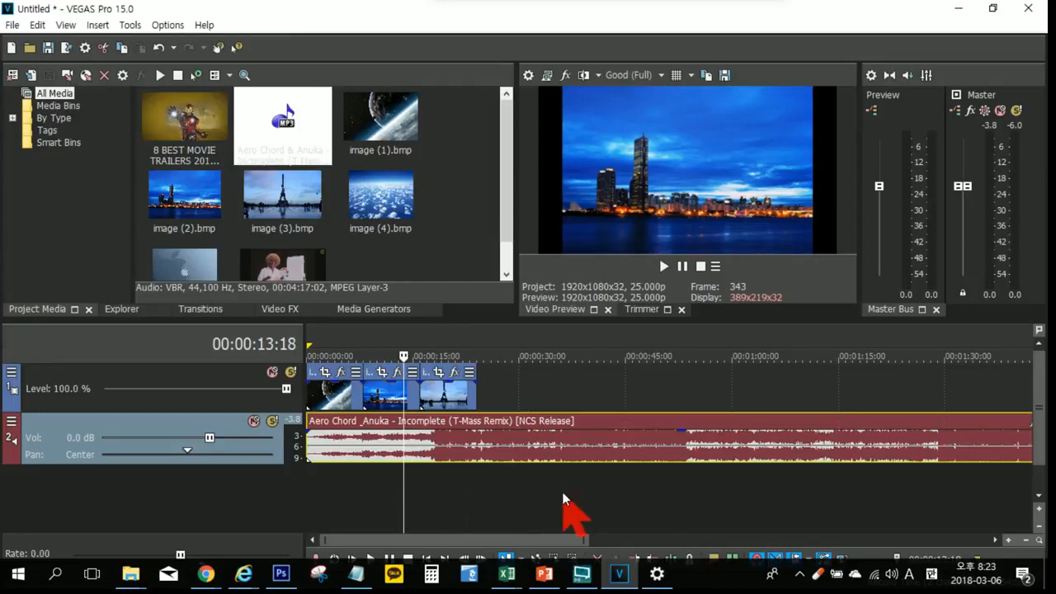
Step: Jump the playhead between several positions along the music, ending at 00:01:18:23
{"action": "scroll", "coordinate": [561, 495], "scroll_direction": "down", "scroll_amount": 3}
{"action": "left_click", "coordinate": [672, 493]}
{"action": "left_click", "coordinate": [750, 488]}
{"action": "left_click", "coordinate": [627, 489]}
{"action": "left_click", "coordinate": [587, 489]}
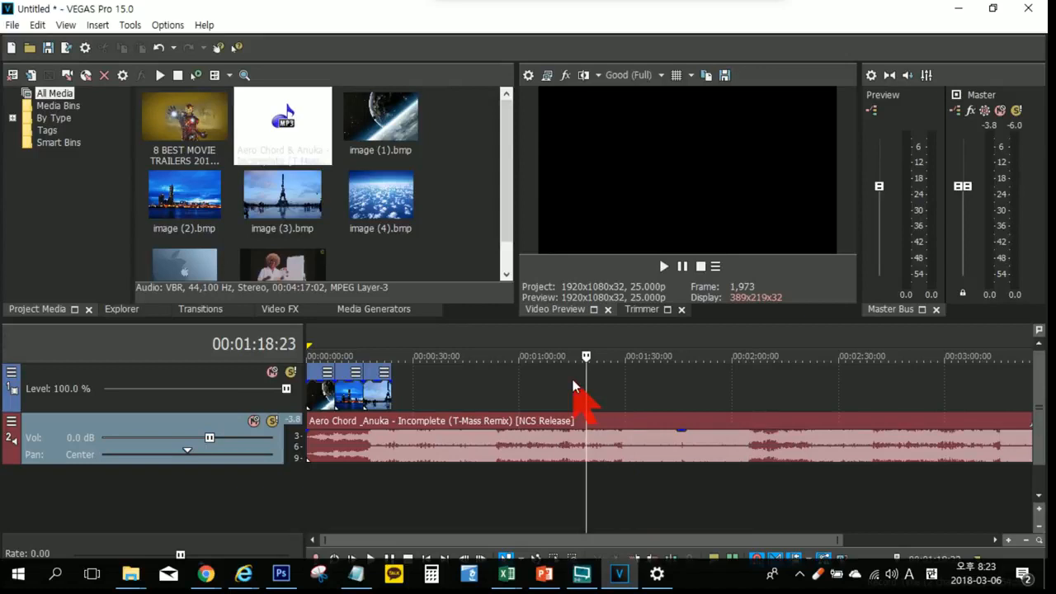
Step: Zoom the timeline in and out around the playhead until the whole song fits, and move the playhead to 00:01:45:07
{"action": "scroll", "coordinate": [575, 385], "scroll_direction": "down", "scroll_amount": 3}
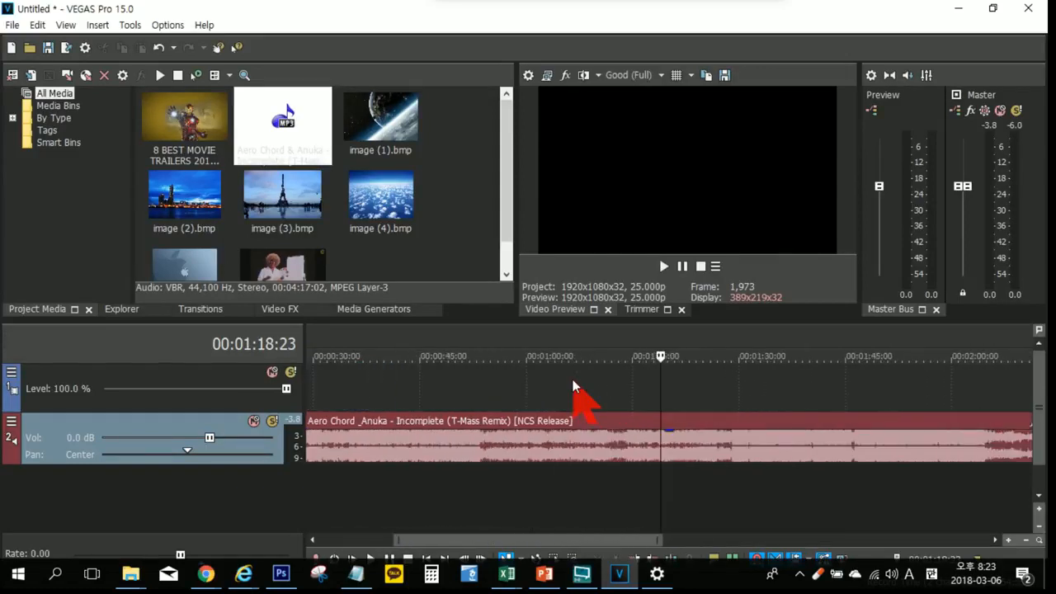
{"action": "scroll", "coordinate": [574, 385], "scroll_direction": "up", "scroll_amount": 4}
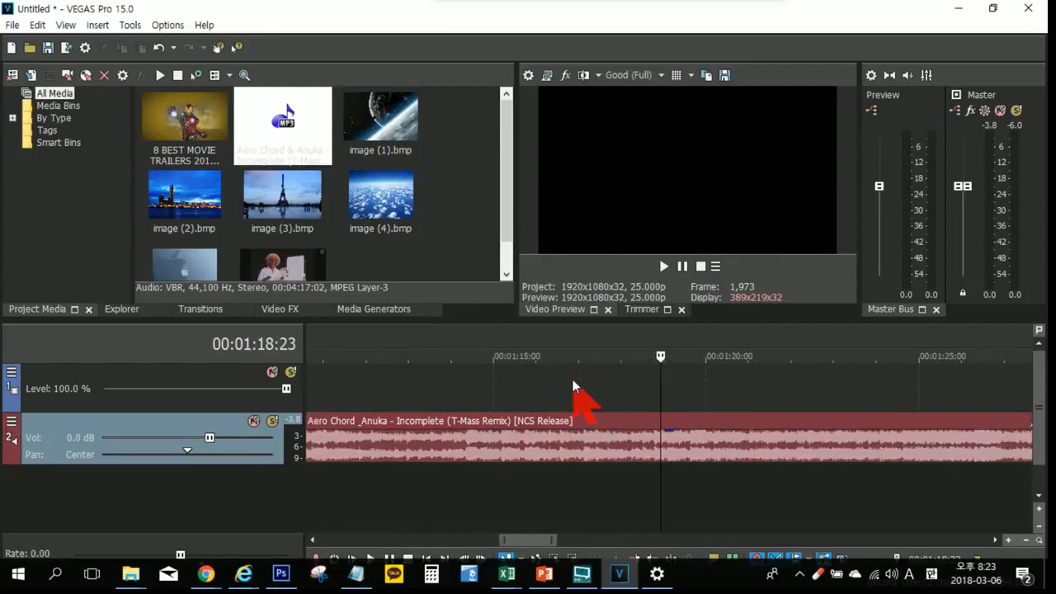
{"action": "scroll", "coordinate": [575, 386], "scroll_direction": "down", "scroll_amount": 5}
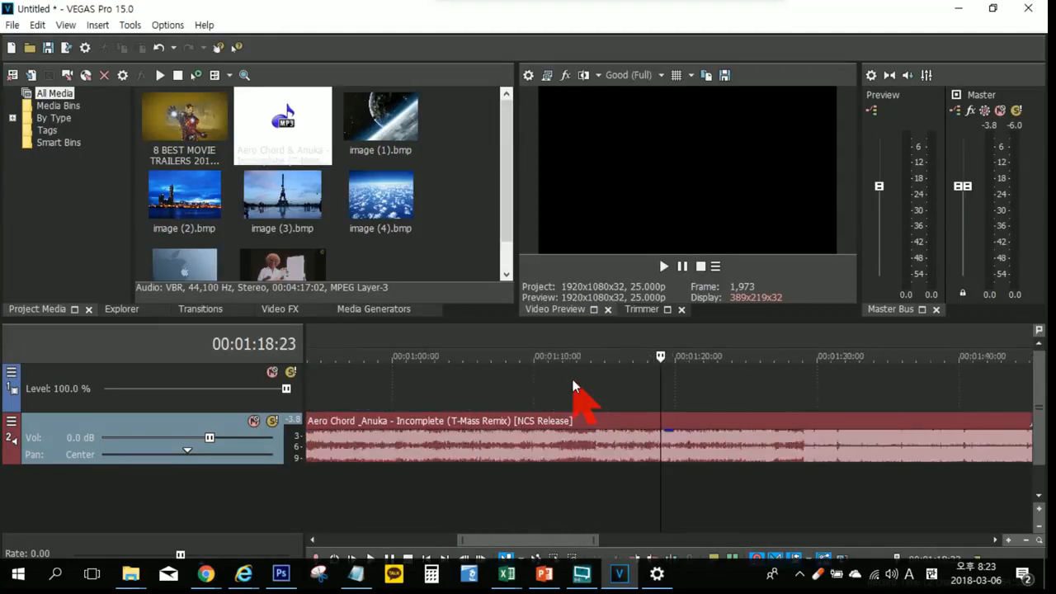
{"action": "scroll", "coordinate": [575, 386], "scroll_direction": "down", "scroll_amount": 5}
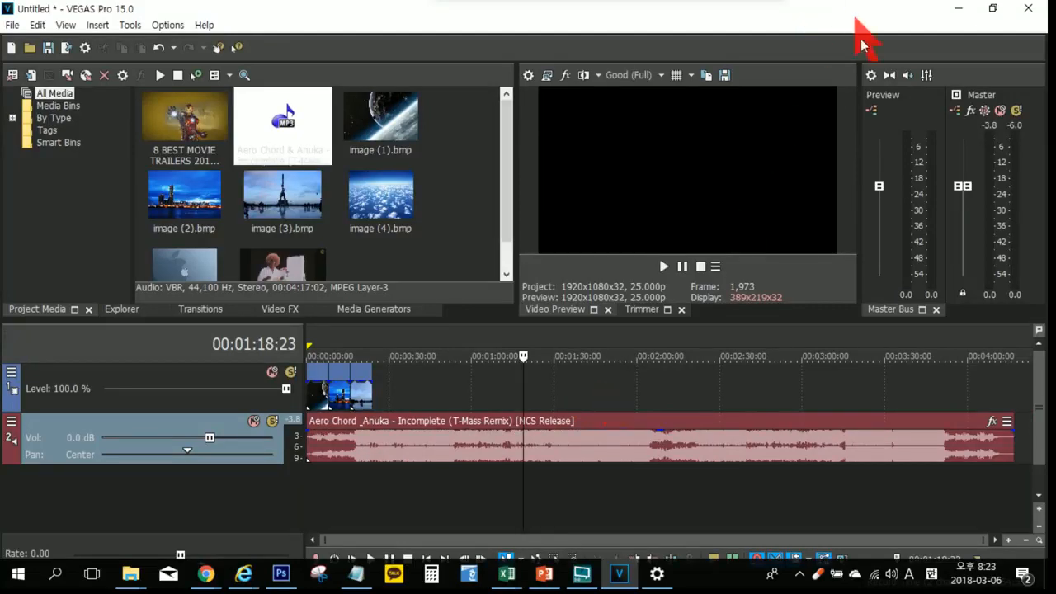
{"action": "left_click", "coordinate": [619, 495]}
{"action": "left_click", "coordinate": [731, 487]}
{"action": "left_click", "coordinate": [806, 480]}
{"action": "left_click", "coordinate": [596, 478]}
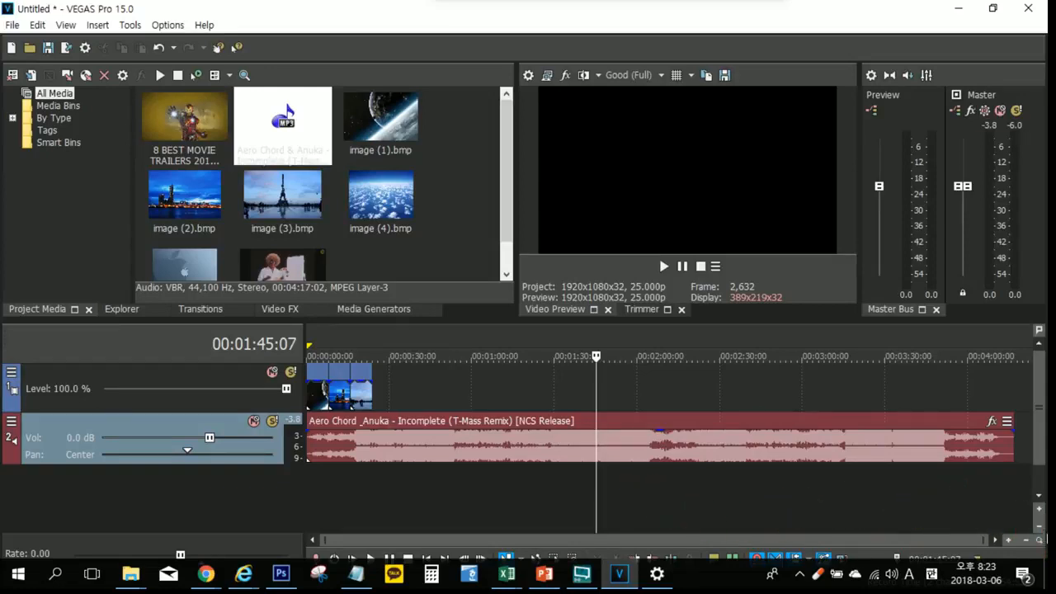
Step: Zoom the timeline in and back out horizontally, and increase and reduce the track height once each
{"action": "left_click", "coordinate": [1008, 540]}
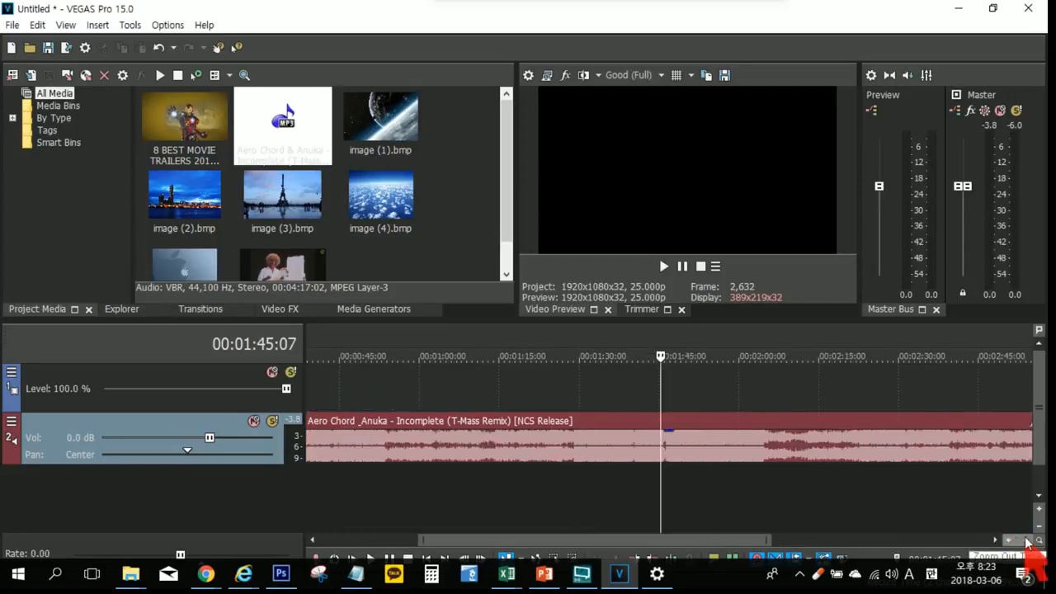
{"action": "left_click", "coordinate": [1025, 540]}
{"action": "left_click", "coordinate": [1039, 509]}
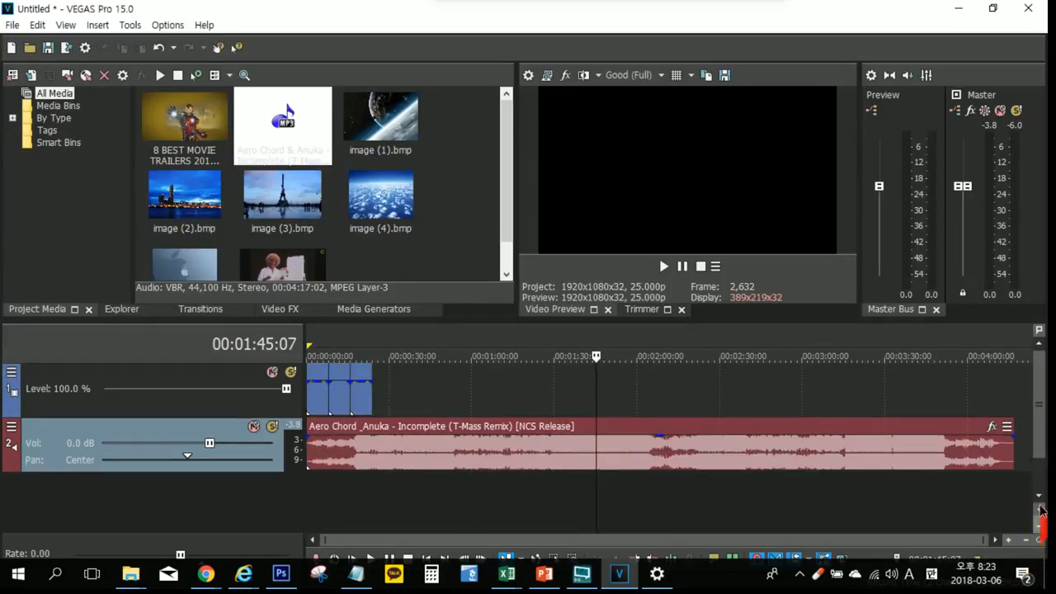
{"action": "left_click", "coordinate": [1039, 526]}
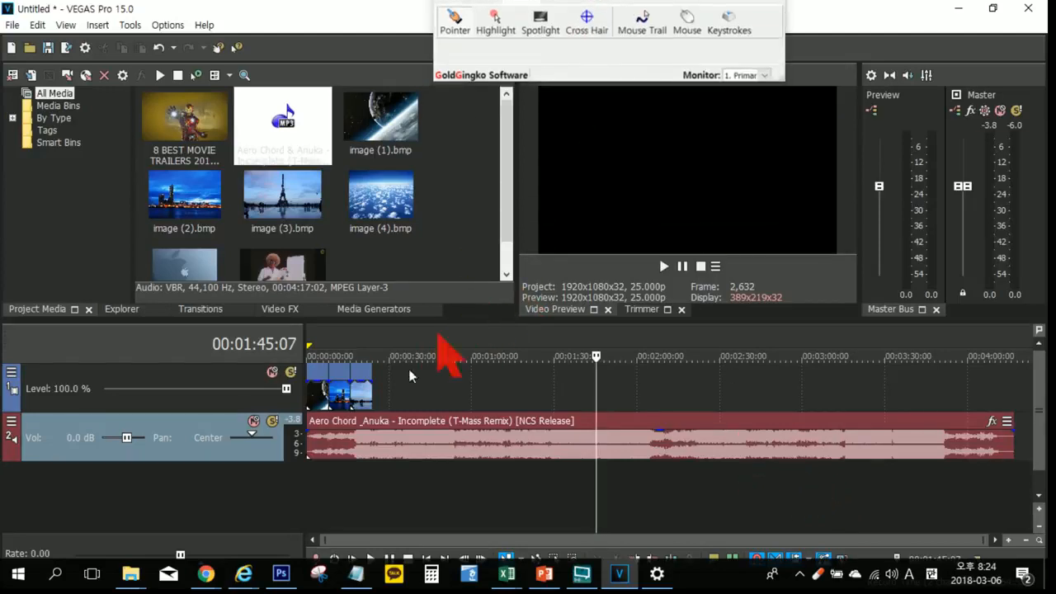
Step: Place the playhead on image (2) at 00:00:12:20 and enlarge the timeline around the three images
{"action": "left_click", "coordinate": [342, 475]}
{"action": "scroll", "coordinate": [346, 475], "scroll_direction": "up", "scroll_amount": 2}
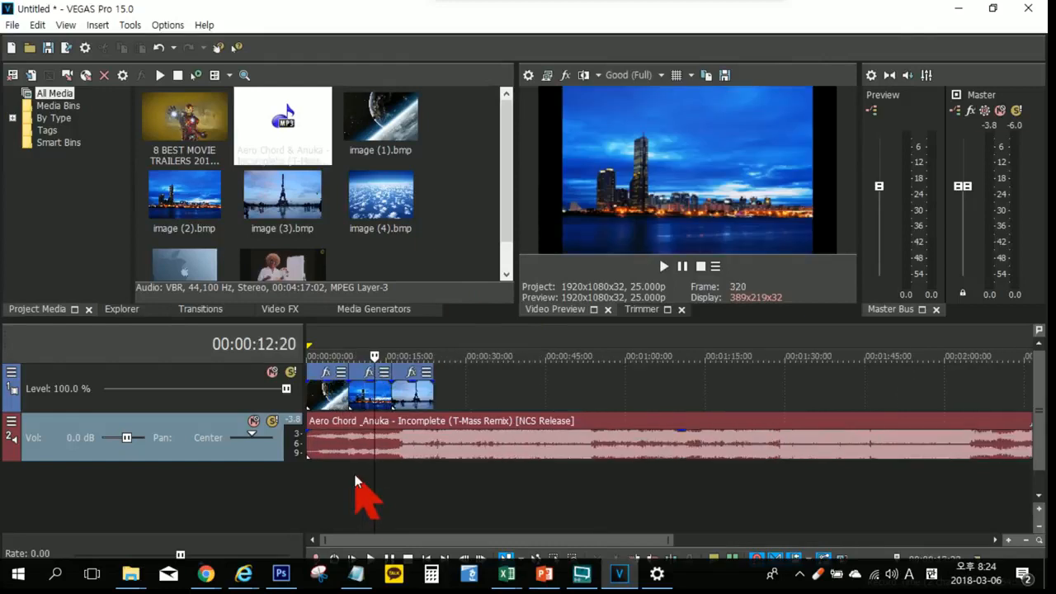
{"action": "scroll", "coordinate": [354, 481], "scroll_direction": "up", "scroll_amount": 3}
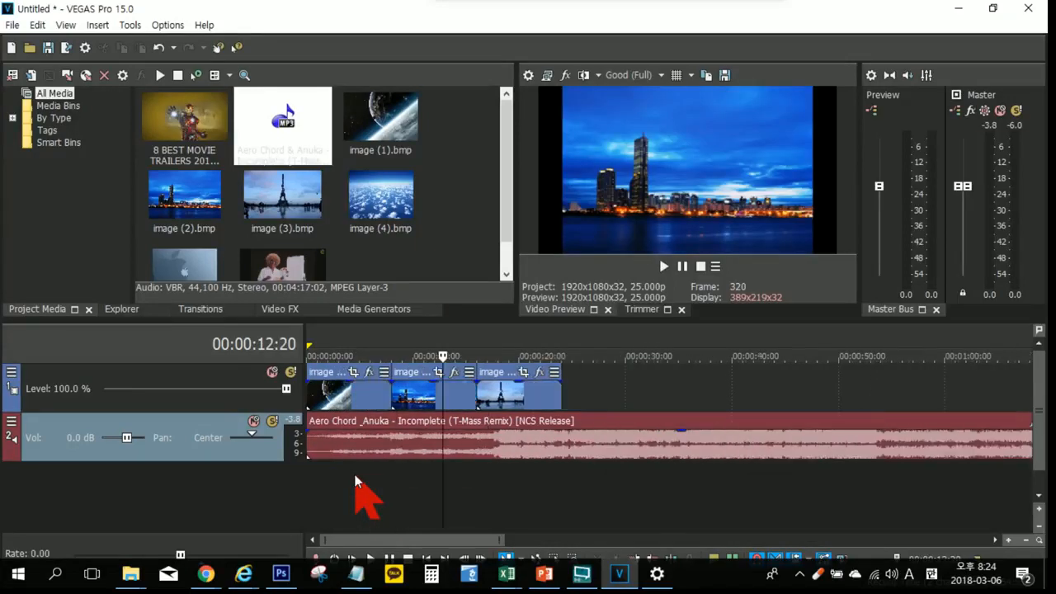
{"action": "scroll", "coordinate": [355, 481], "scroll_direction": "down", "scroll_amount": 2}
{"action": "scroll", "coordinate": [355, 481], "scroll_direction": "up", "scroll_amount": 1}
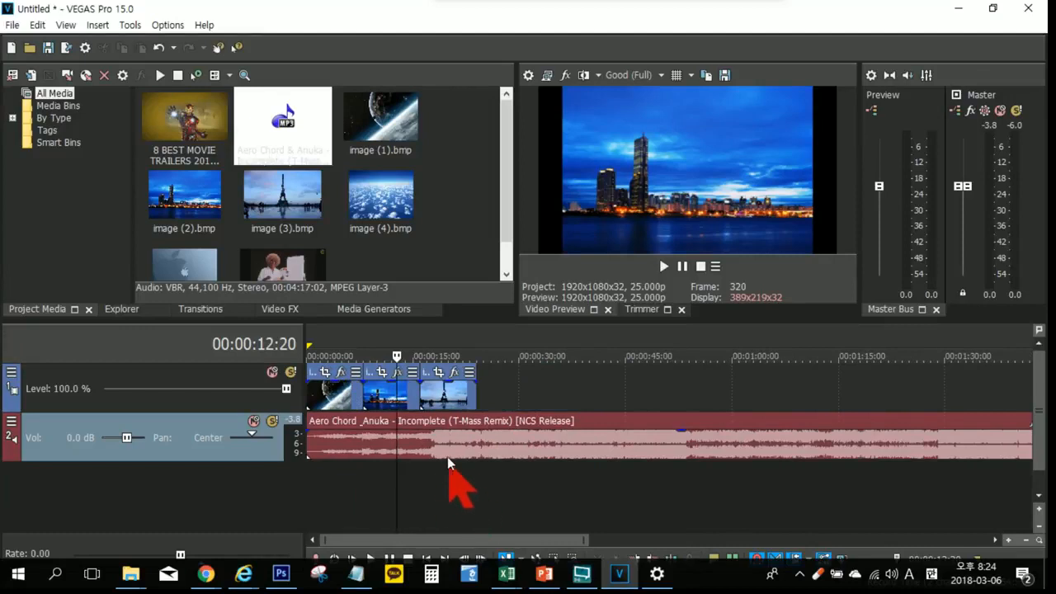
Step: Move image (3) along its track to leave a gap after image (2), and bring it back beside image (2)
{"action": "left_click", "coordinate": [444, 392]}
{"action": "left_click_drag", "start_coordinate": [463, 399], "coordinate": [479, 401]}
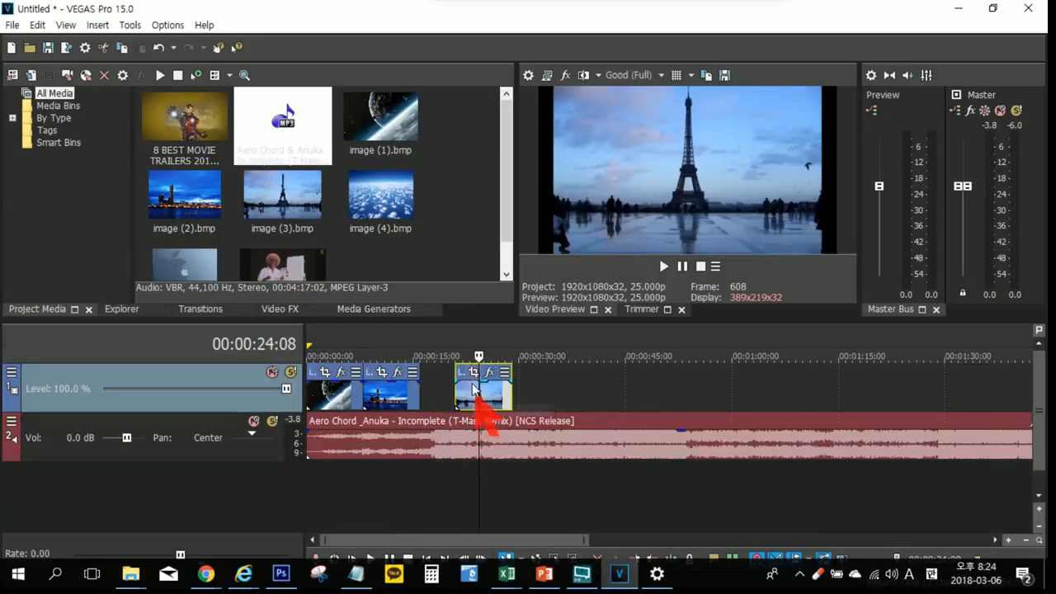
{"action": "left_click", "coordinate": [473, 375]}
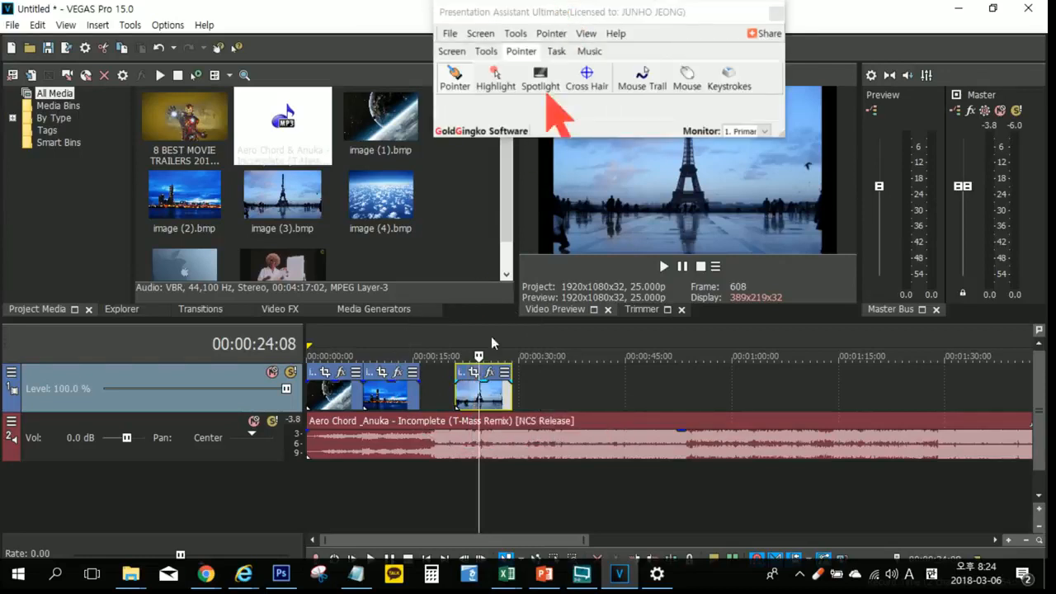
{"action": "left_click", "coordinate": [491, 376]}
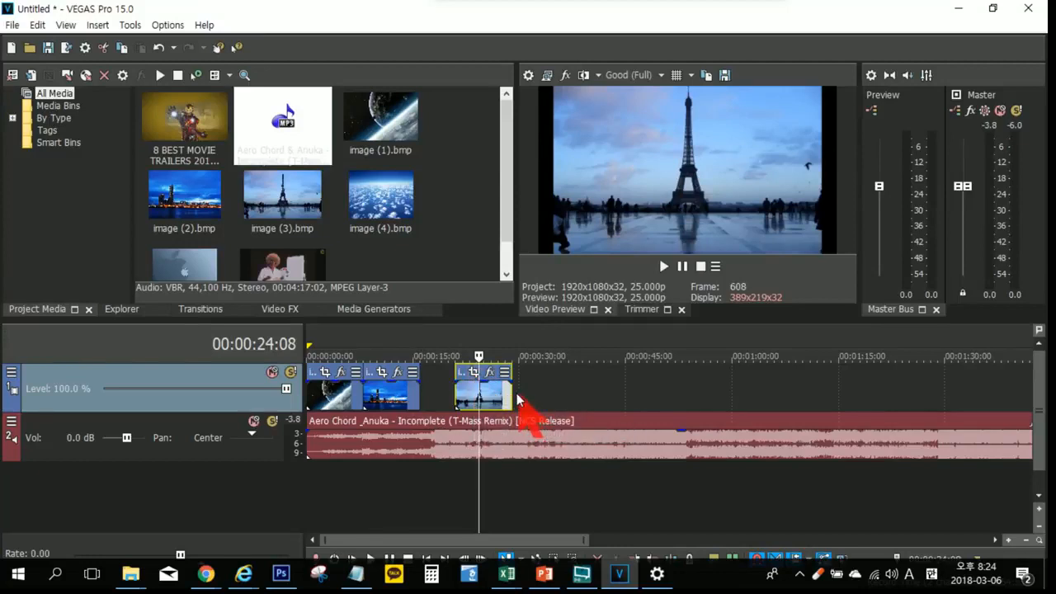
{"action": "left_click_drag", "start_coordinate": [481, 395], "coordinate": [446, 396]}
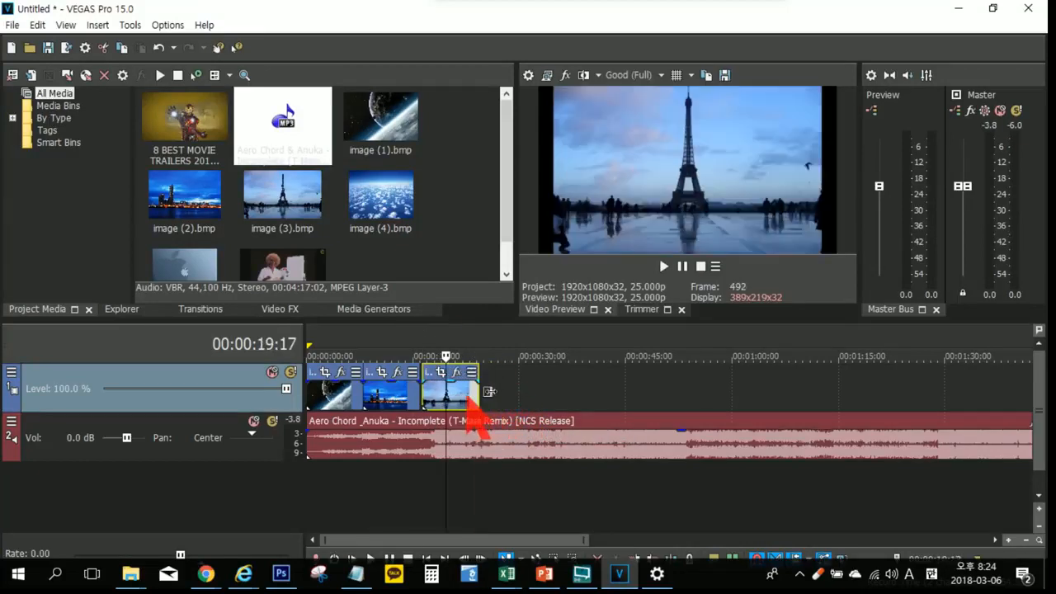
{"action": "scroll", "coordinate": [521, 392], "scroll_direction": "down", "scroll_amount": 1}
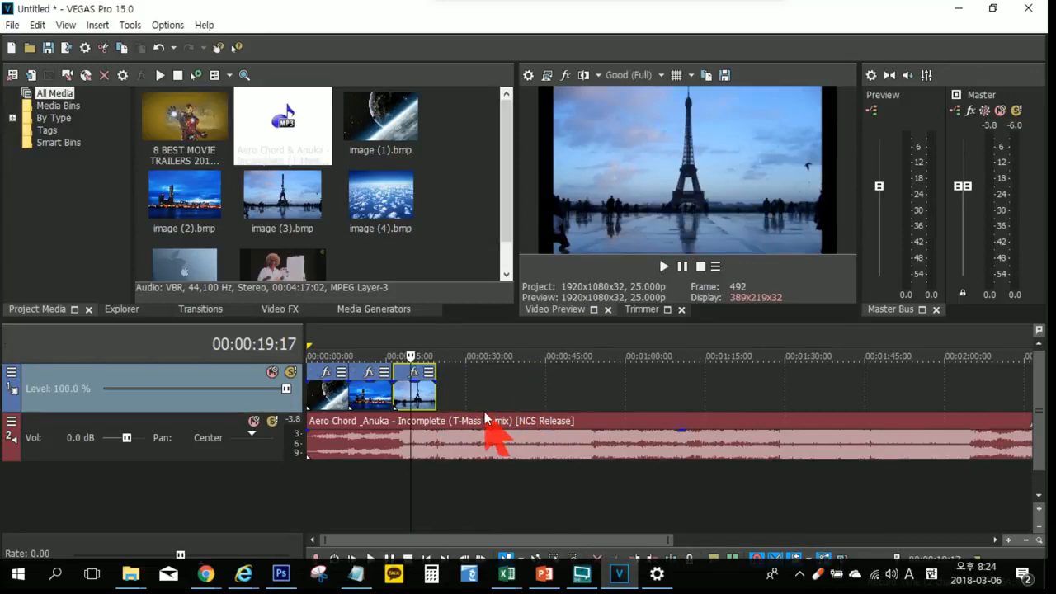
{"action": "scroll", "coordinate": [485, 410], "scroll_direction": "down", "scroll_amount": 1}
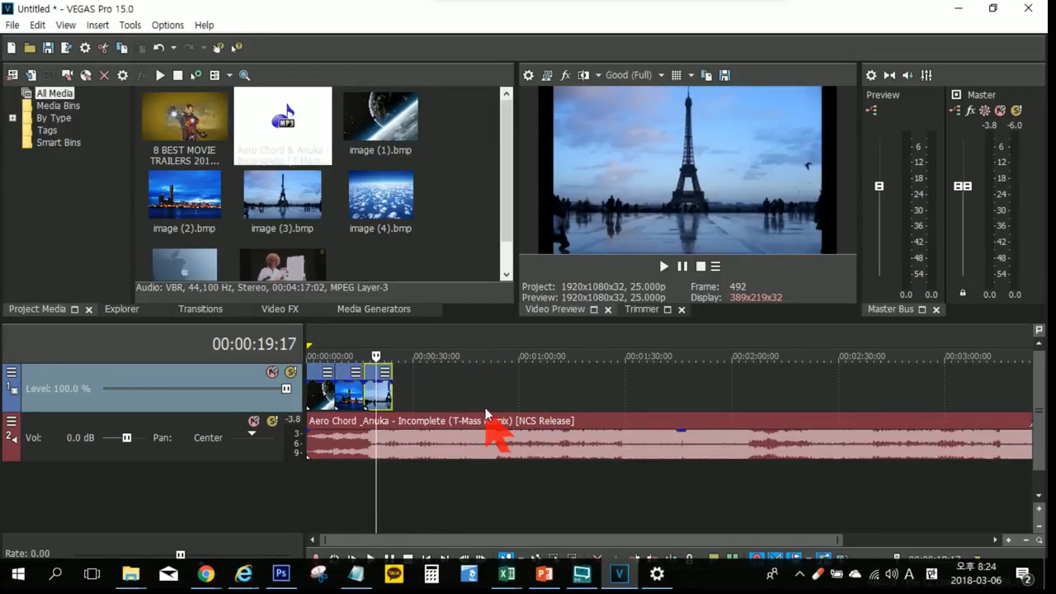
{"action": "scroll", "coordinate": [485, 409], "scroll_direction": "up", "scroll_amount": 1}
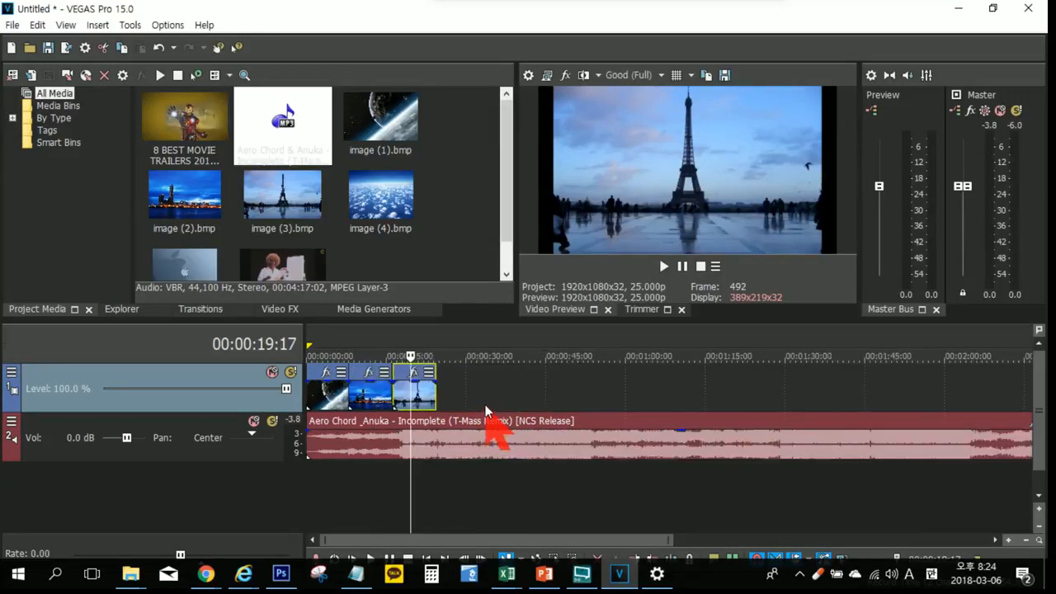
{"action": "scroll", "coordinate": [485, 409], "scroll_direction": "up", "scroll_amount": 1}
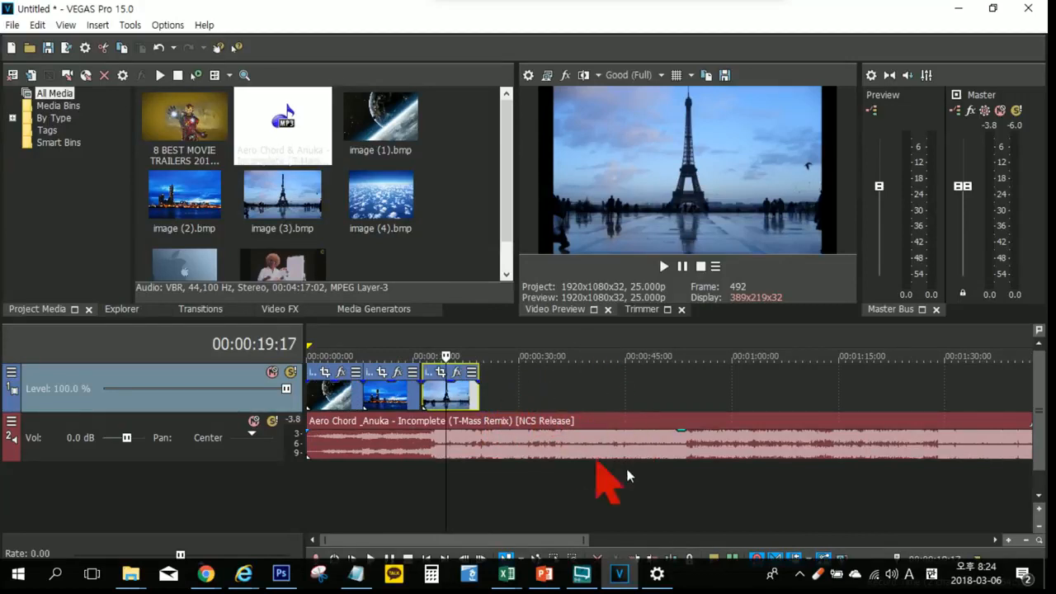
Step: Play the music from 00:01:39:07 and jump playback ahead to about 00:02:34
{"action": "left_click", "coordinate": [793, 493]}
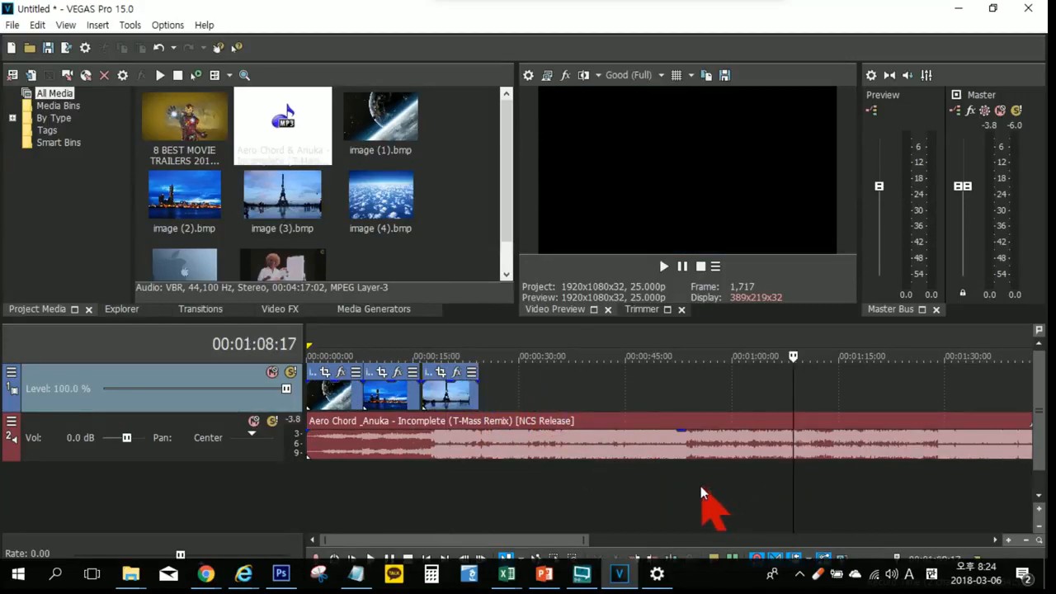
{"action": "scroll", "coordinate": [709, 495], "scroll_direction": "down", "scroll_amount": 2}
{"action": "left_click", "coordinate": [659, 505]}
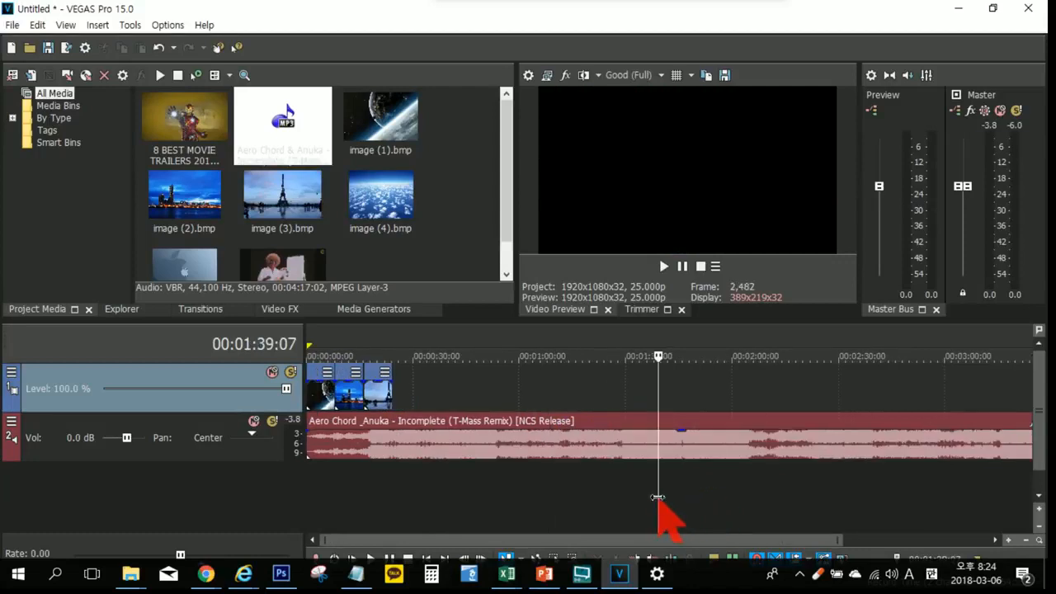
{"action": "key", "text": "space"}
{"action": "left_click", "coordinate": [854, 496]}
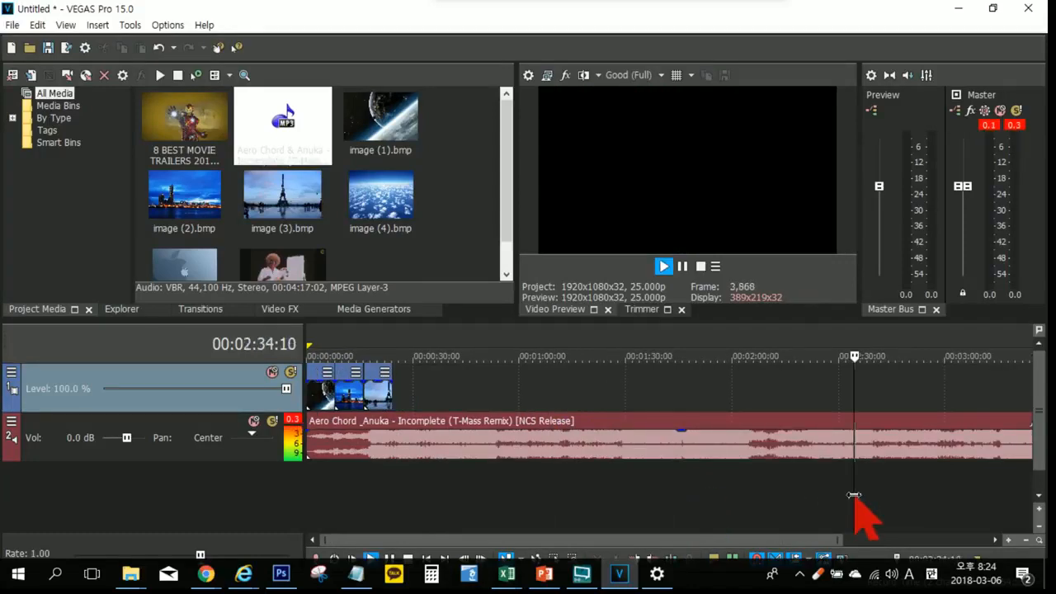
Step: Stop playback, split the music at 00:02:32:21, and move the second piece away and back against the first
{"action": "scroll", "coordinate": [833, 497], "scroll_direction": "down", "scroll_amount": 1}
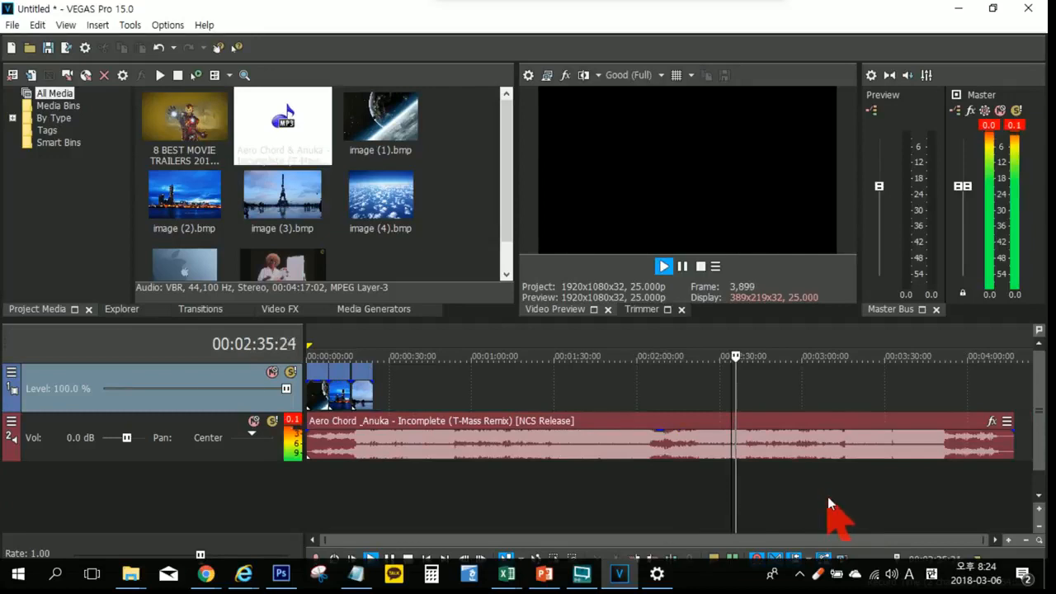
{"action": "scroll", "coordinate": [826, 495], "scroll_direction": "up", "scroll_amount": 1}
{"action": "scroll", "coordinate": [826, 496], "scroll_direction": "up", "scroll_amount": 1}
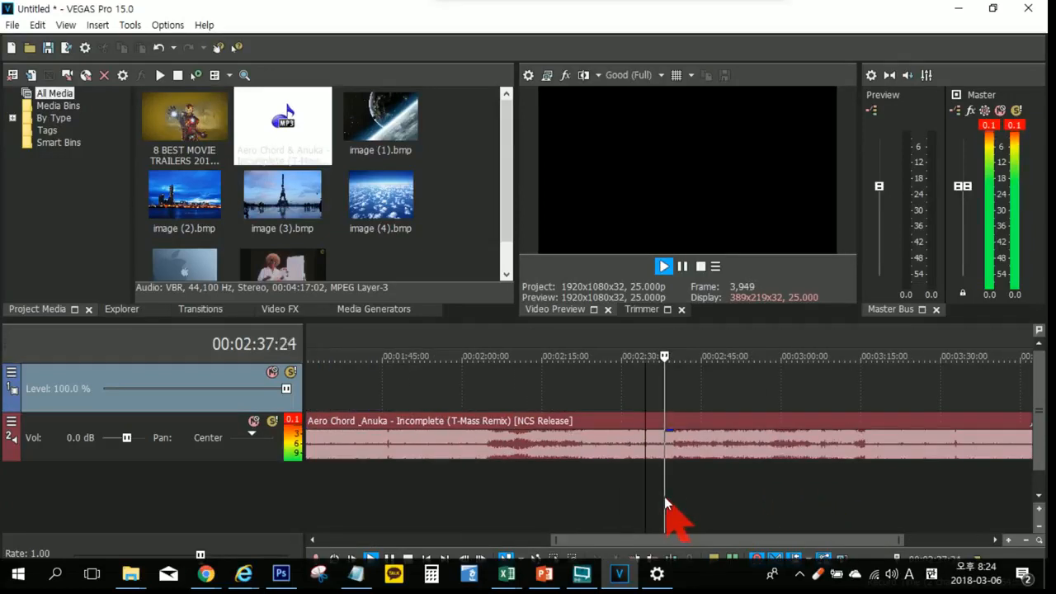
{"action": "key", "text": "space"}
{"action": "left_click", "coordinate": [637, 482]}
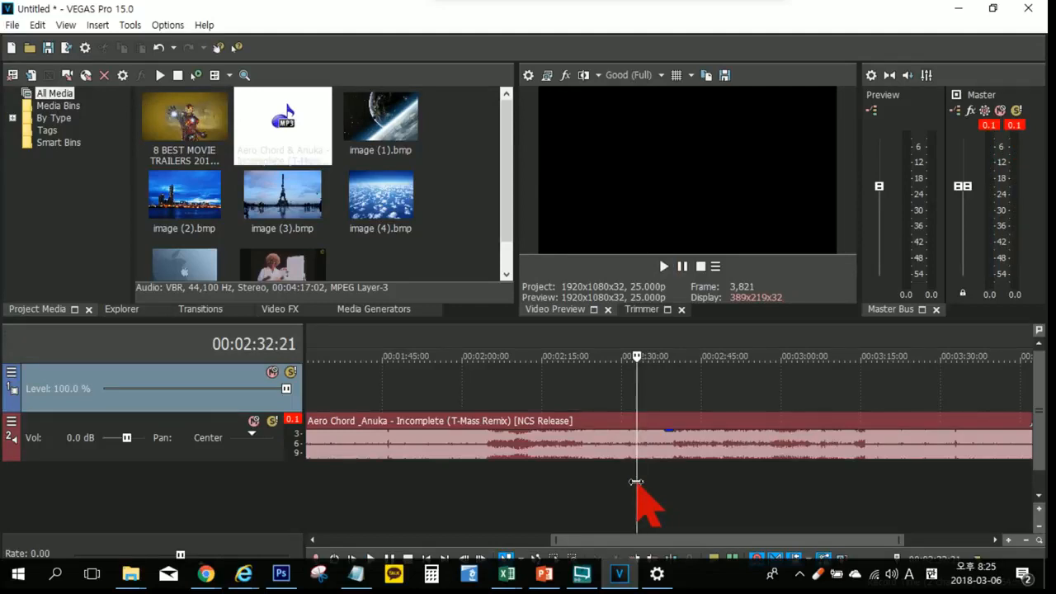
{"action": "key", "text": "s"}
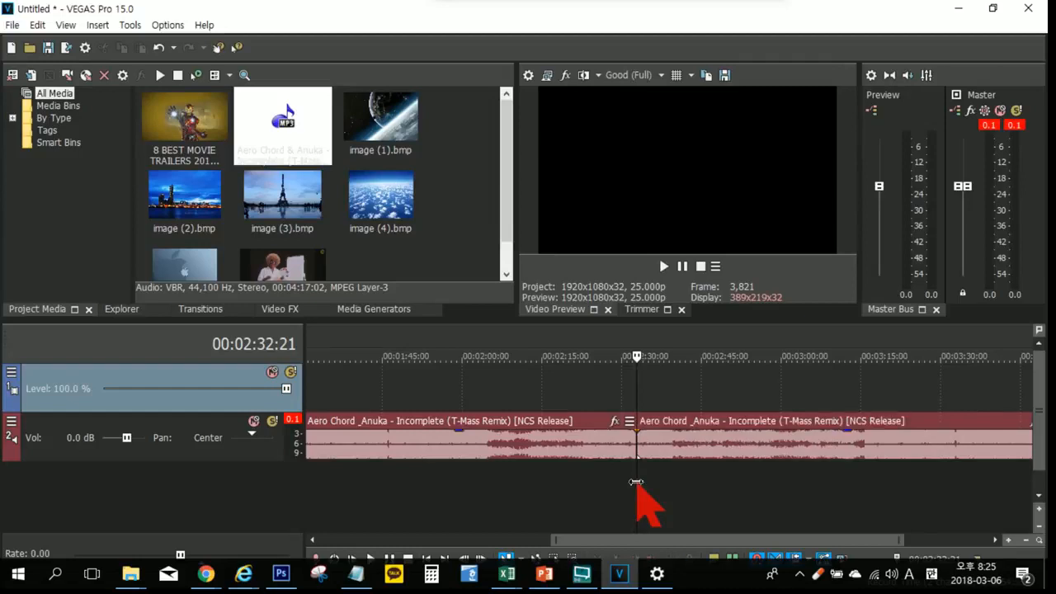
{"action": "left_click_drag", "start_coordinate": [678, 445], "coordinate": [748, 445]}
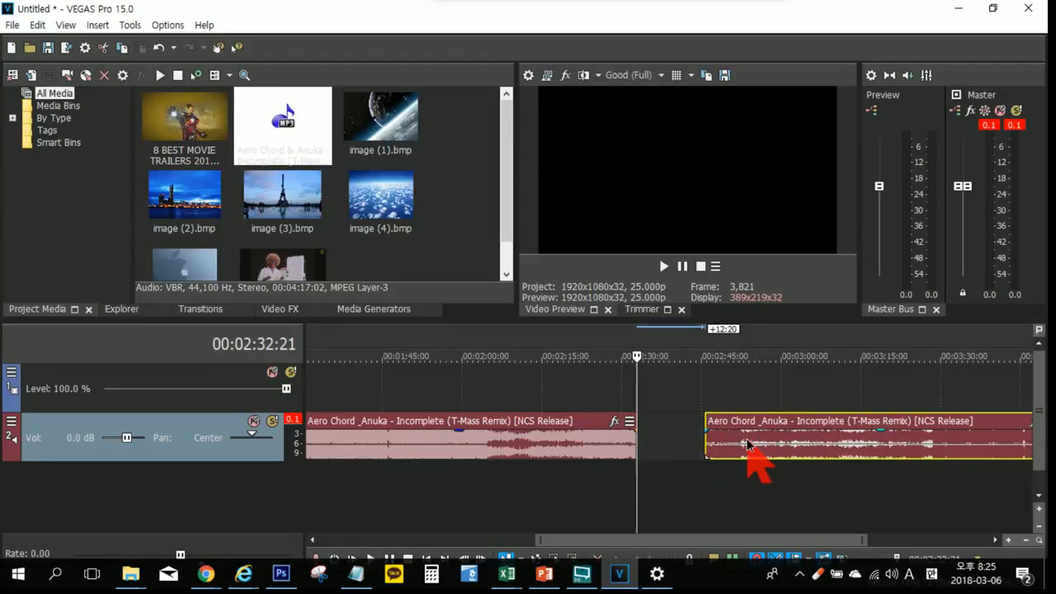
{"action": "left_click_drag", "start_coordinate": [748, 445], "coordinate": [683, 446]}
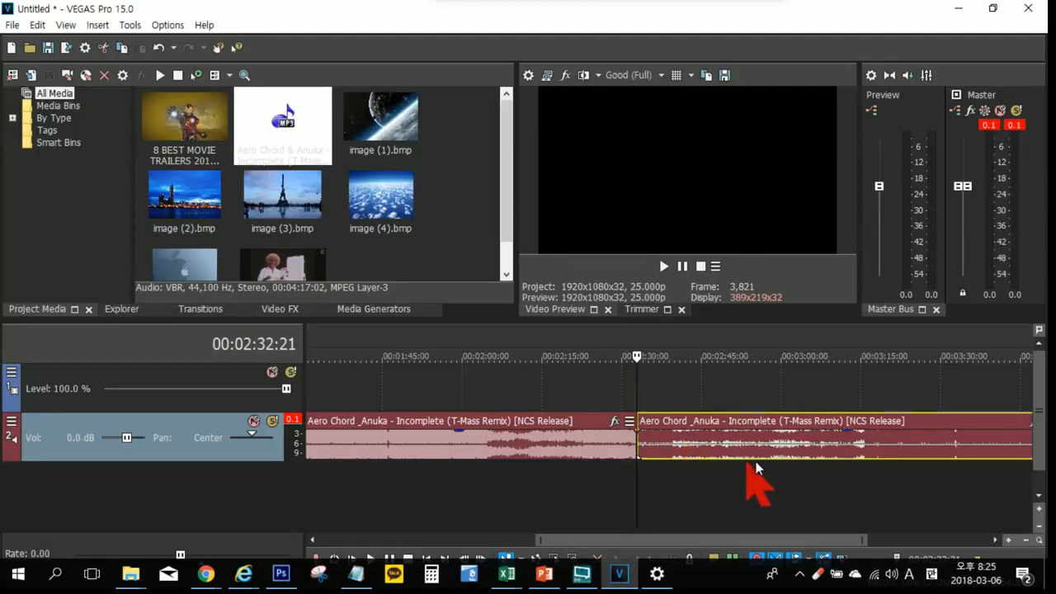
Step: Split the music at 00:03:00:13 and again at 00:02:07:12
{"action": "left_click", "coordinate": [783, 443]}
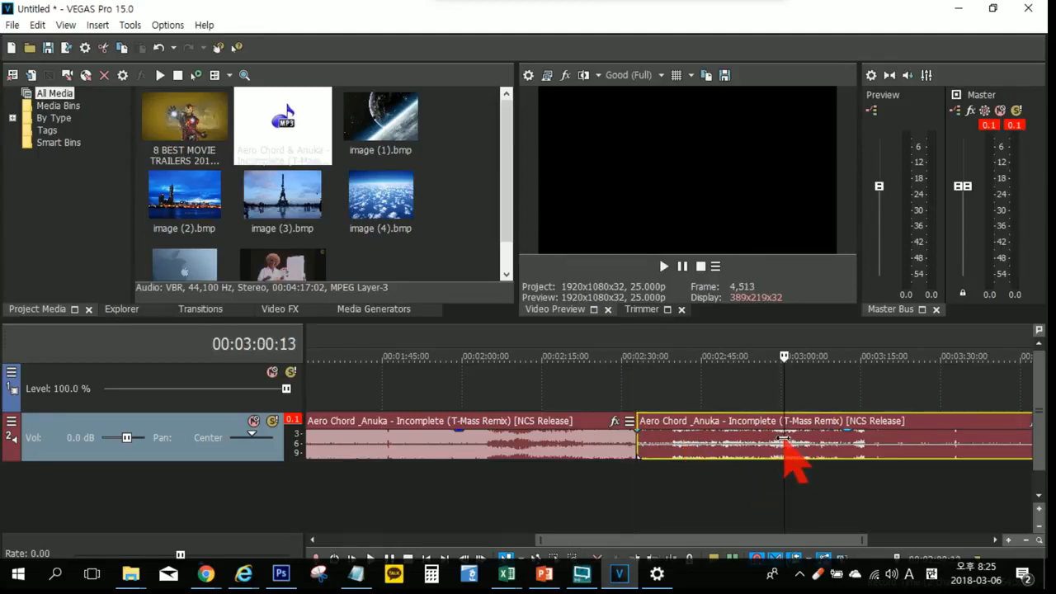
{"action": "key", "text": "s"}
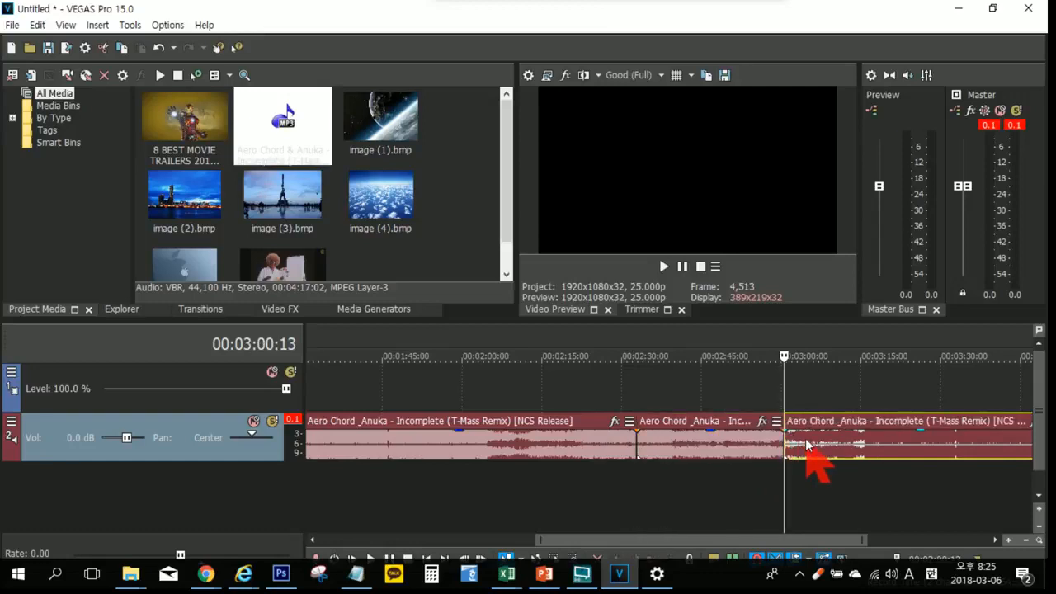
{"action": "mouse_move", "coordinate": [812, 444]}
{"action": "left_mouse_down"}
{"action": "mouse_move", "coordinate": [823, 443]}
{"action": "mouse_move", "coordinate": [806, 446]}
{"action": "left_mouse_up"}
{"action": "left_click", "coordinate": [501, 443]}
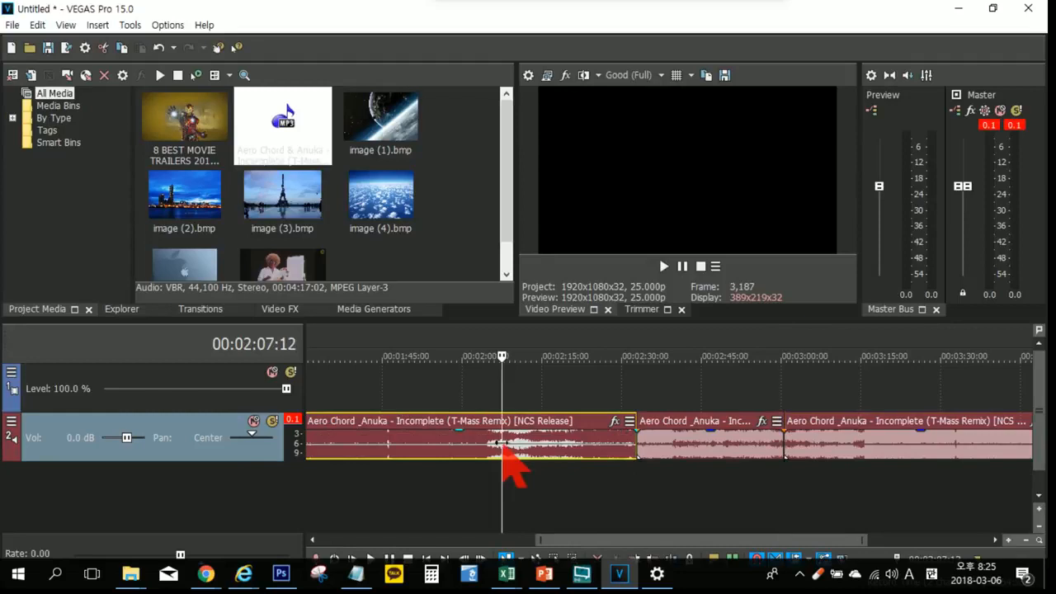
{"action": "key", "text": "s"}
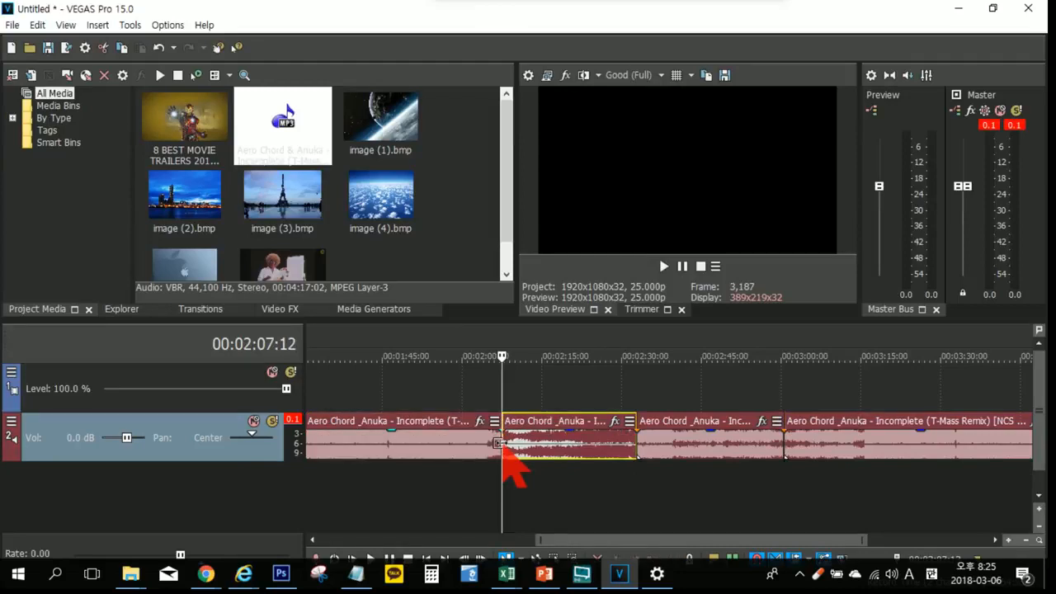
{"action": "left_click_drag", "start_coordinate": [535, 440], "coordinate": [537, 438]}
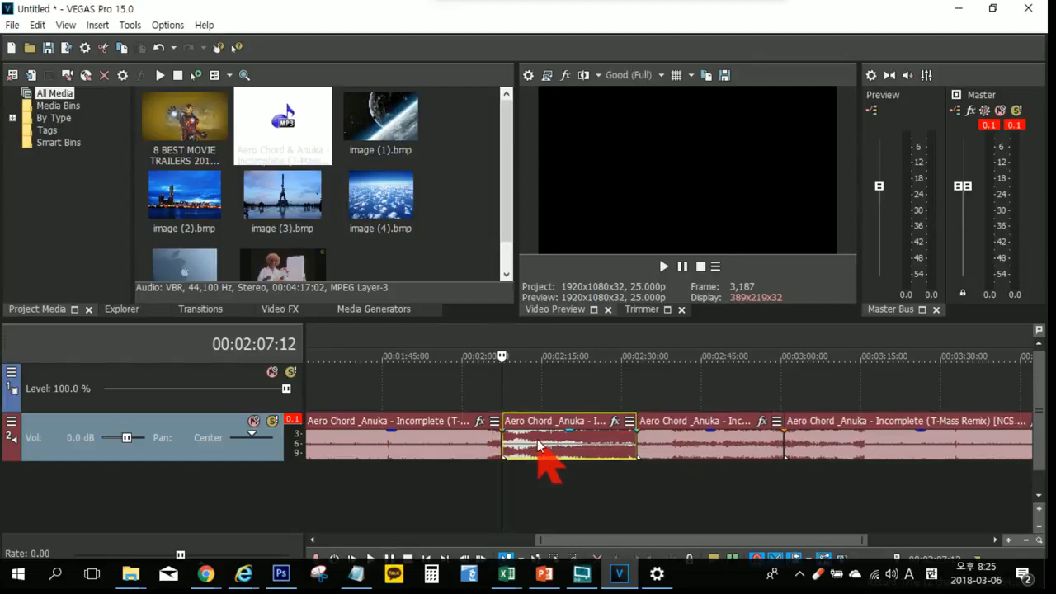
Step: Review the available editing commands, including Split and Paste Repeat, and place the playhead at 00:02:09:01
{"action": "left_click", "coordinate": [37, 26]}
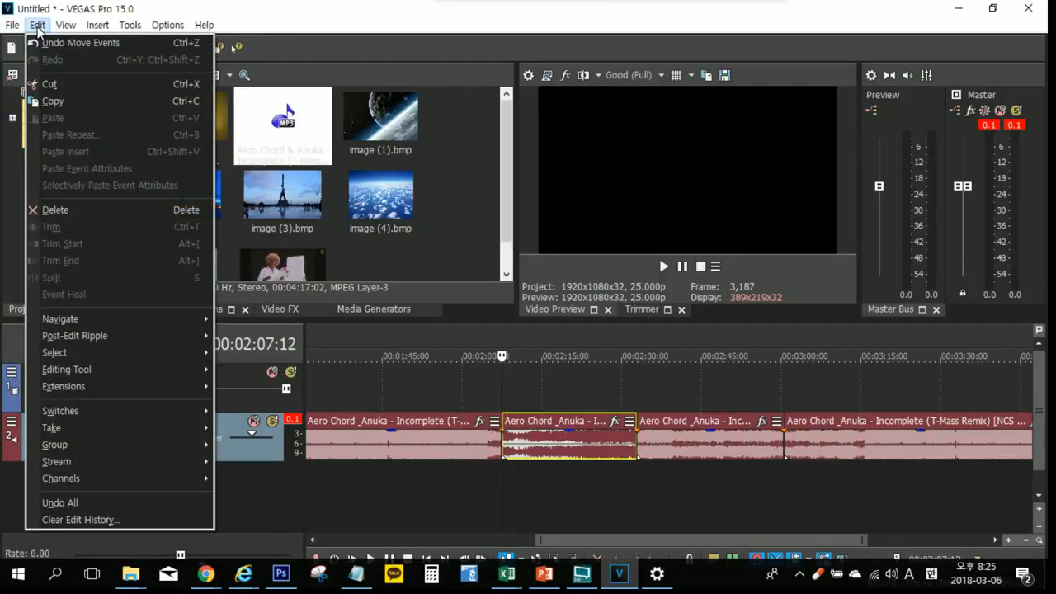
{"action": "left_click", "coordinate": [37, 26]}
{"action": "left_click", "coordinate": [37, 26]}
{"action": "left_click", "coordinate": [510, 477]}
{"action": "left_click", "coordinate": [510, 476]}
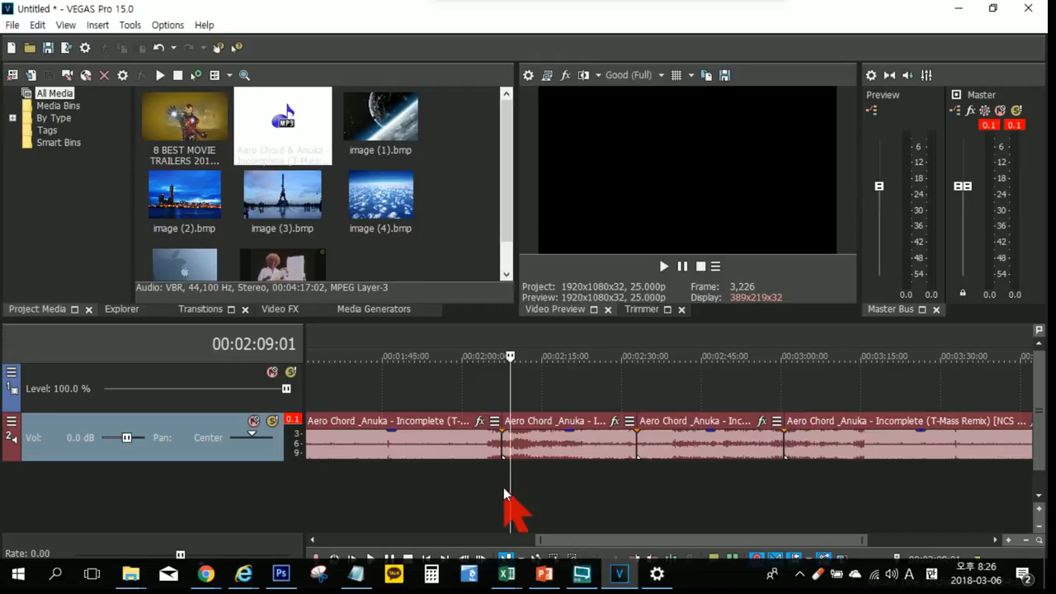
Step: Add image (4).bmp to the video track beyond the end of the music and select it
{"action": "scroll", "coordinate": [599, 469], "scroll_direction": "down", "scroll_amount": 3}
{"action": "left_click_drag", "start_coordinate": [379, 202], "coordinate": [1013, 460]}
{"action": "left_click_drag", "start_coordinate": [831, 541], "coordinate": [949, 543]}
{"action": "left_click", "coordinate": [714, 400]}
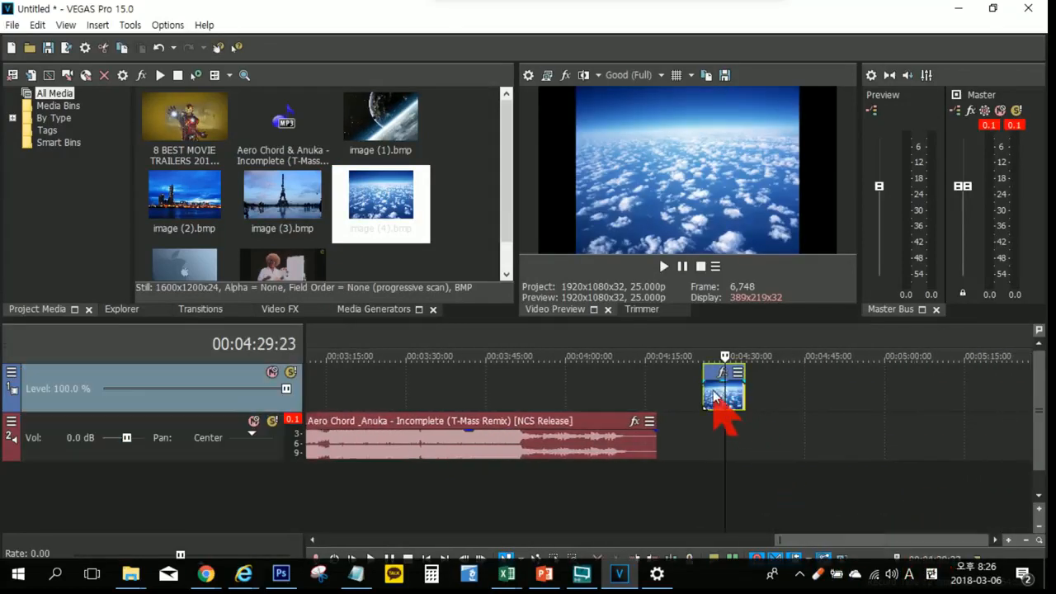
Step: Paste image (4) 10 times end to end from 00:04:34:17 with Paste Repeat
{"action": "left_click", "coordinate": [803, 395]}
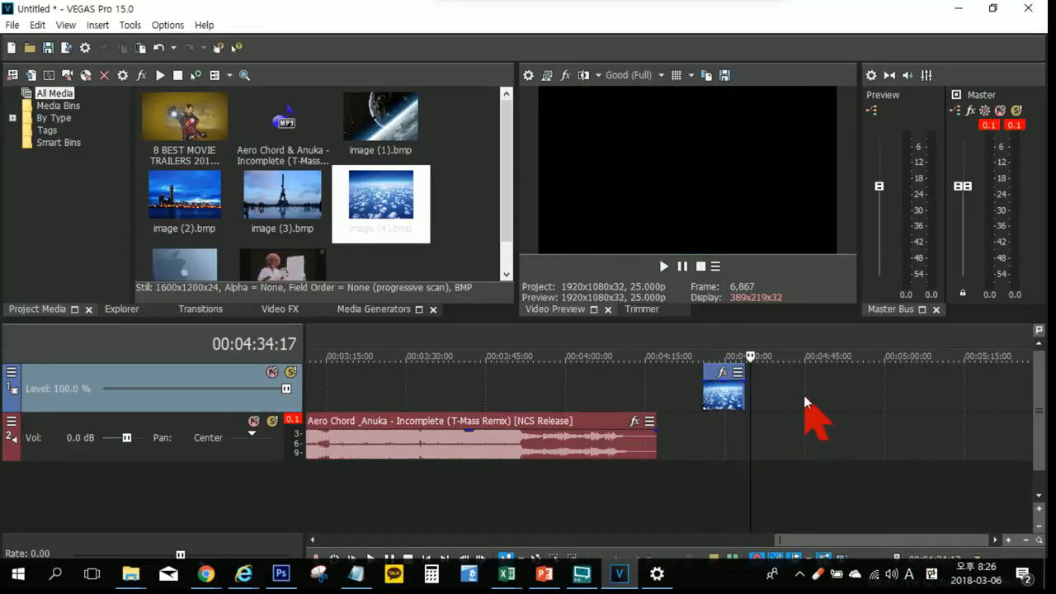
{"action": "key", "text": "ctrl+b"}
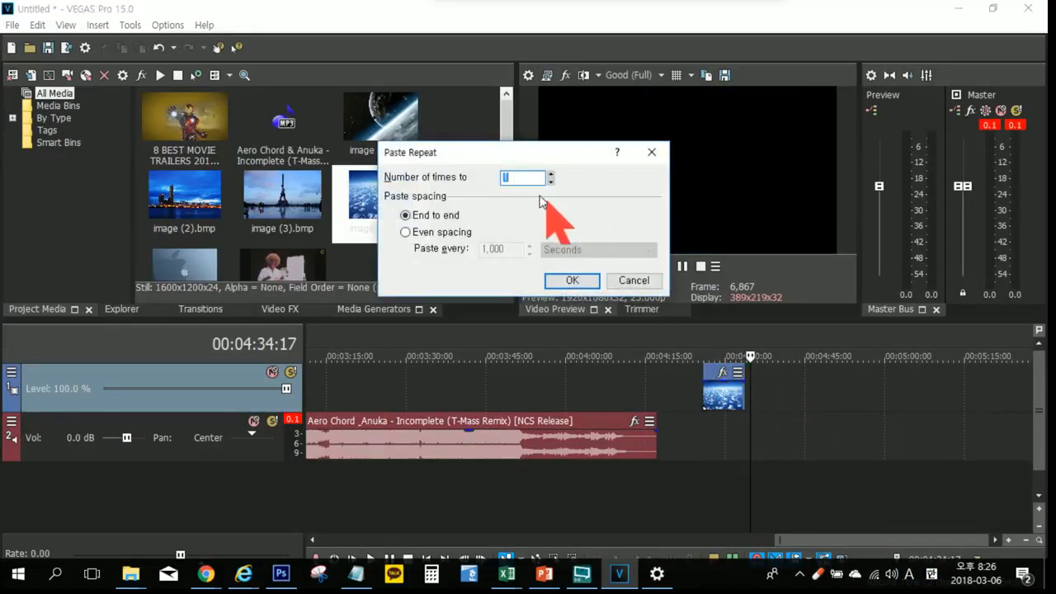
{"action": "type", "text": "10"}
{"action": "key", "text": "Return"}
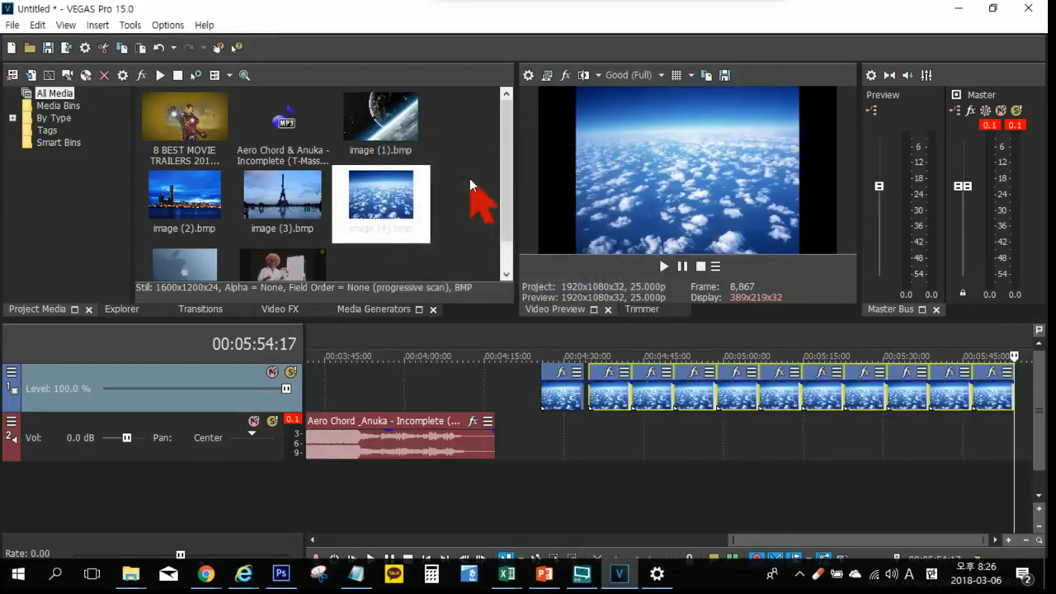
Step: Select the original image (4) and all its pasted copies and delete them from the video track
{"action": "scroll", "coordinate": [565, 416], "scroll_direction": "down", "scroll_amount": 5}
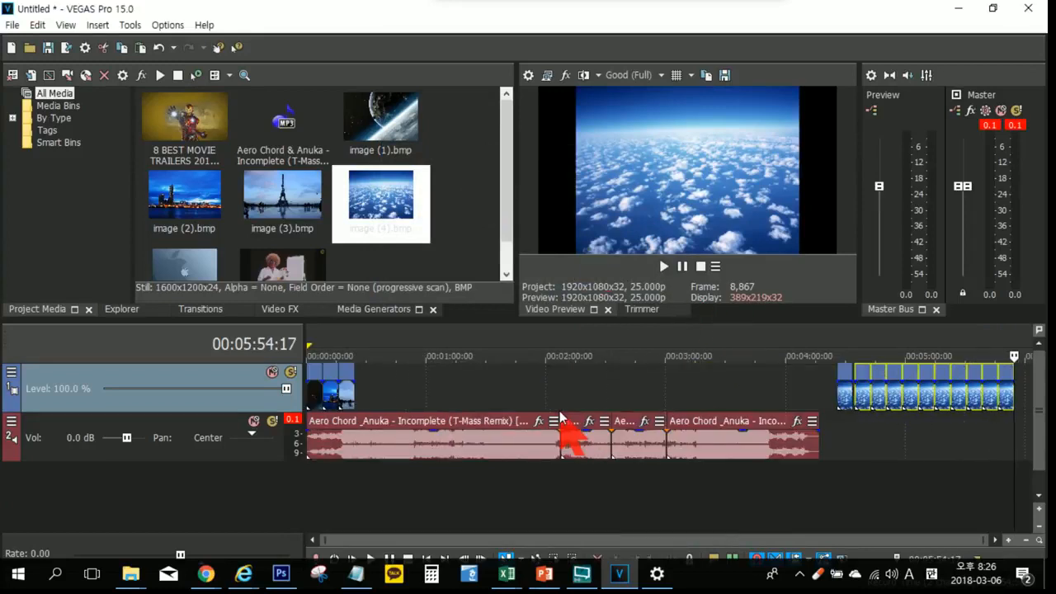
{"action": "left_click", "coordinate": [848, 402]}
{"action": "left_click", "coordinate": [1008, 400], "text": "shift"}
{"action": "key", "text": "Delete"}
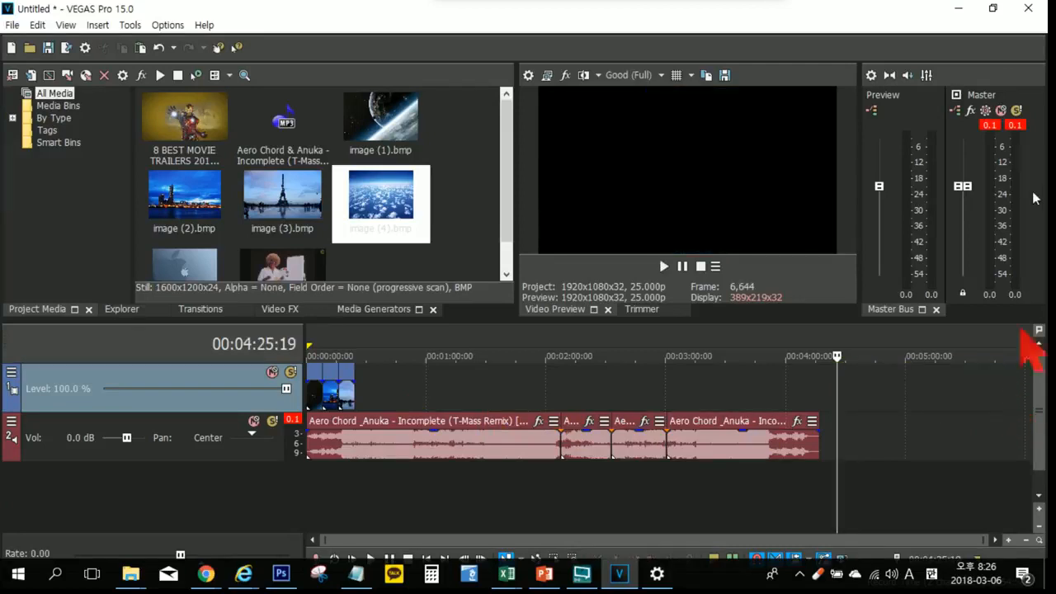
Step: Place the playhead at the split at 00:02:32:21, and start and stop playback of the music there
{"action": "left_click", "coordinate": [523, 488]}
{"action": "left_click", "coordinate": [581, 488]}
{"action": "left_click", "coordinate": [611, 490]}
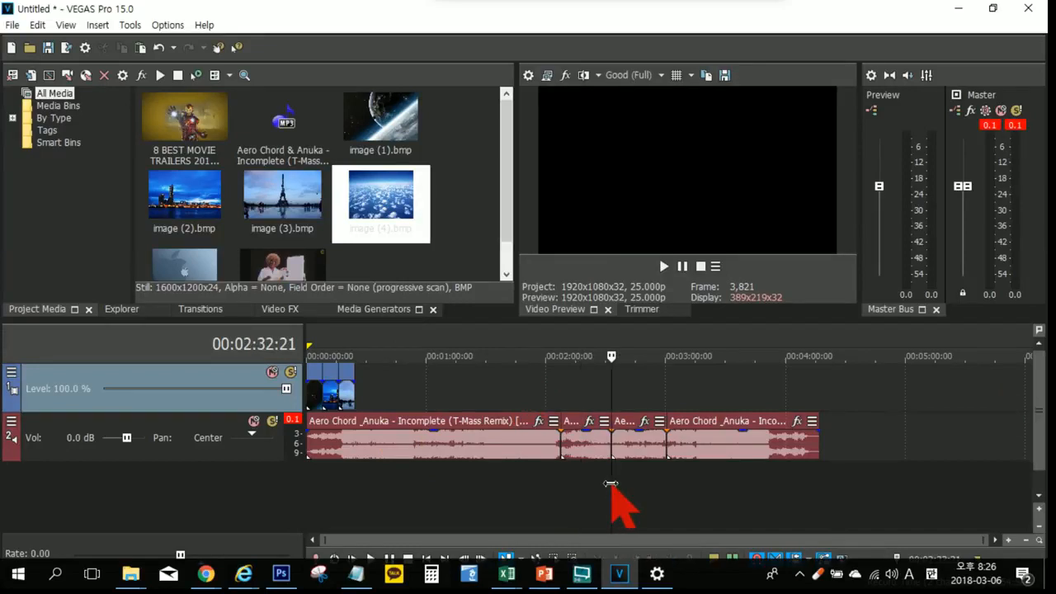
{"action": "key", "text": "space"}
{"action": "key", "text": "space"}
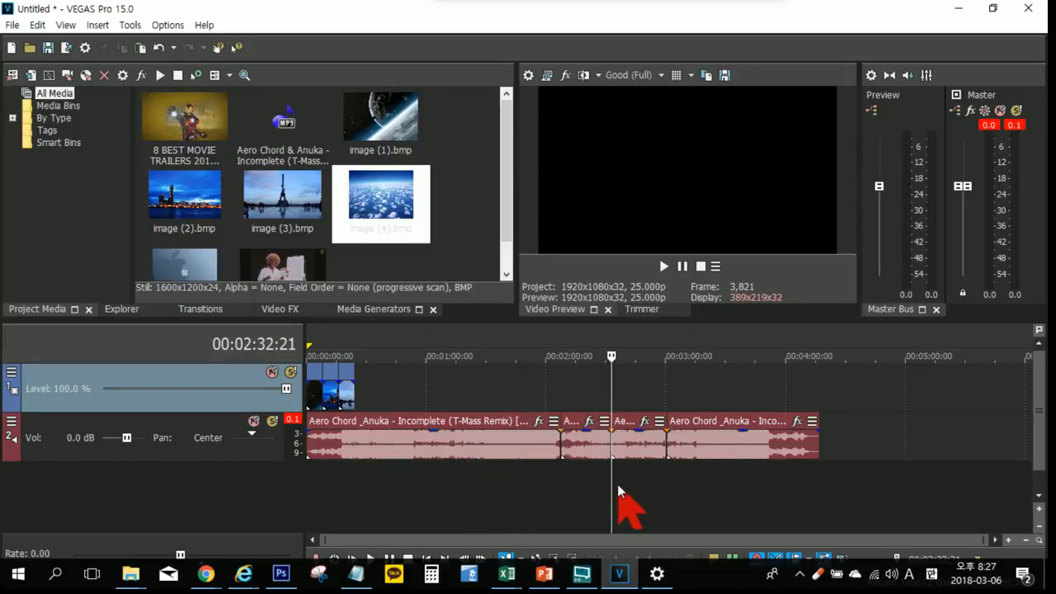
{"action": "scroll", "coordinate": [618, 491], "scroll_direction": "up", "scroll_amount": 2}
{"action": "scroll", "coordinate": [623, 503], "scroll_direction": "down", "scroll_amount": 2}
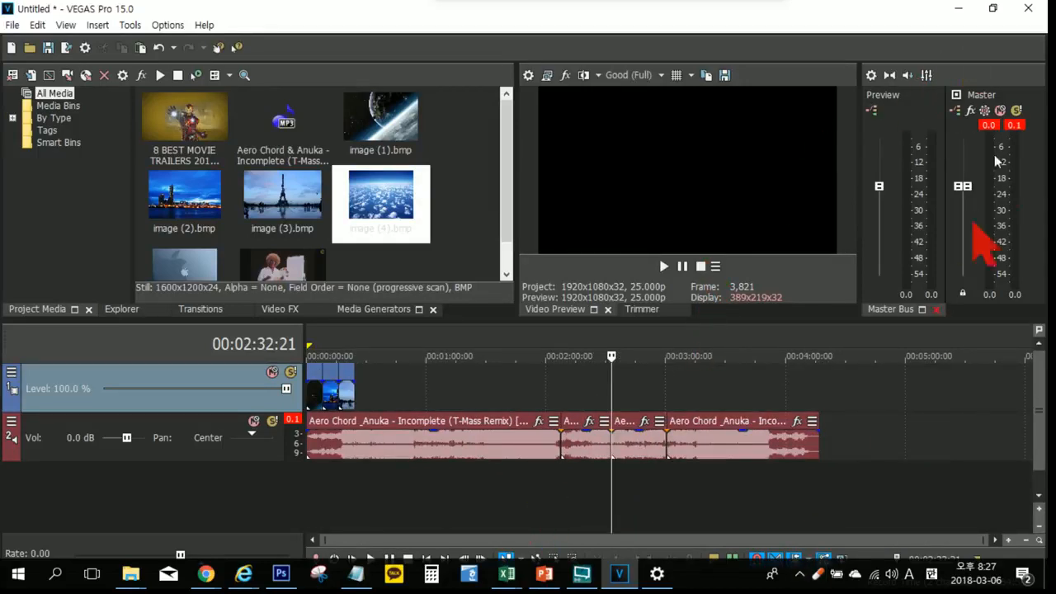
Step: Restore the window from its maximized size and delete image (1) from the start of the video track
{"action": "left_click", "coordinate": [993, 10]}
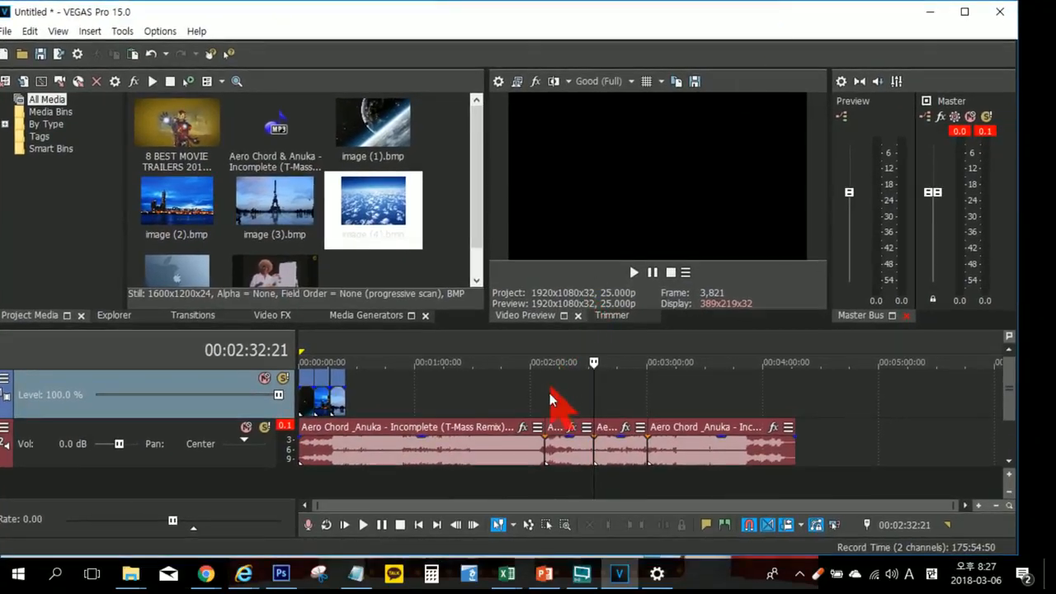
{"action": "left_click", "coordinate": [372, 391]}
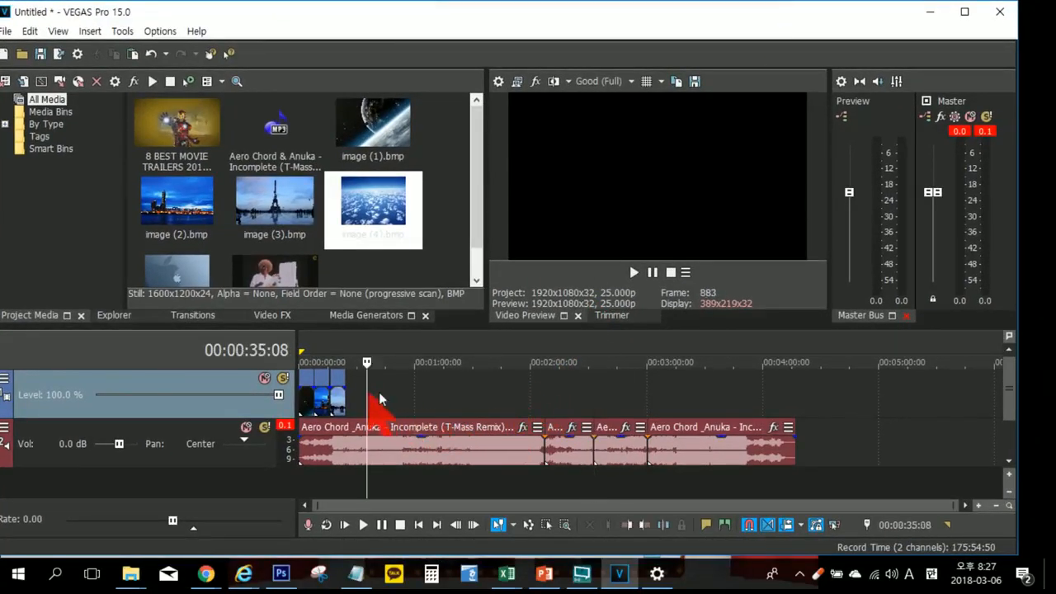
{"action": "scroll", "coordinate": [371, 391], "scroll_direction": "up", "scroll_amount": 4}
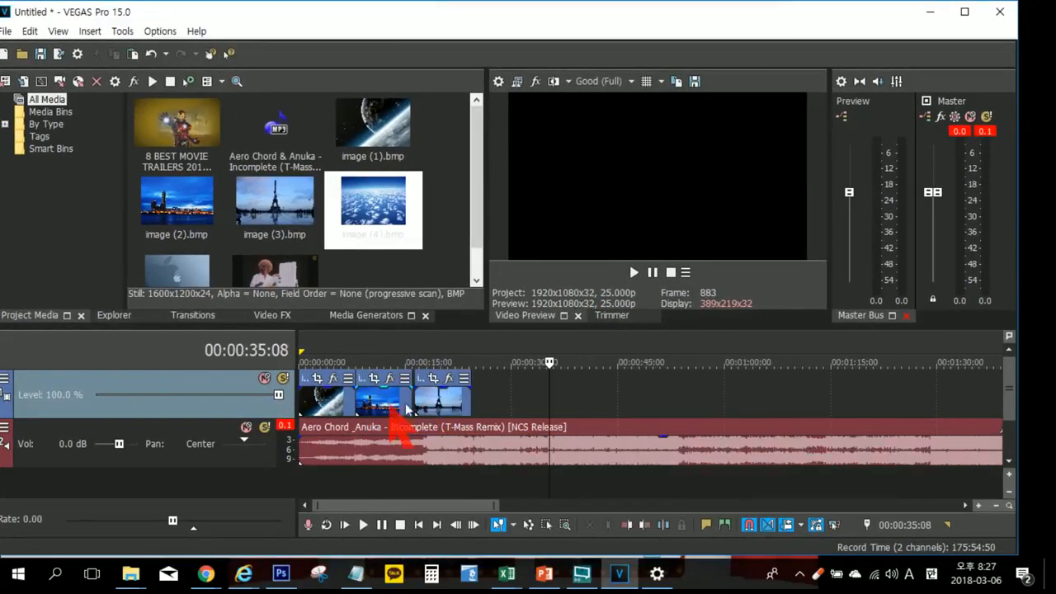
{"action": "left_click", "coordinate": [334, 406]}
{"action": "left_click", "coordinate": [365, 406]}
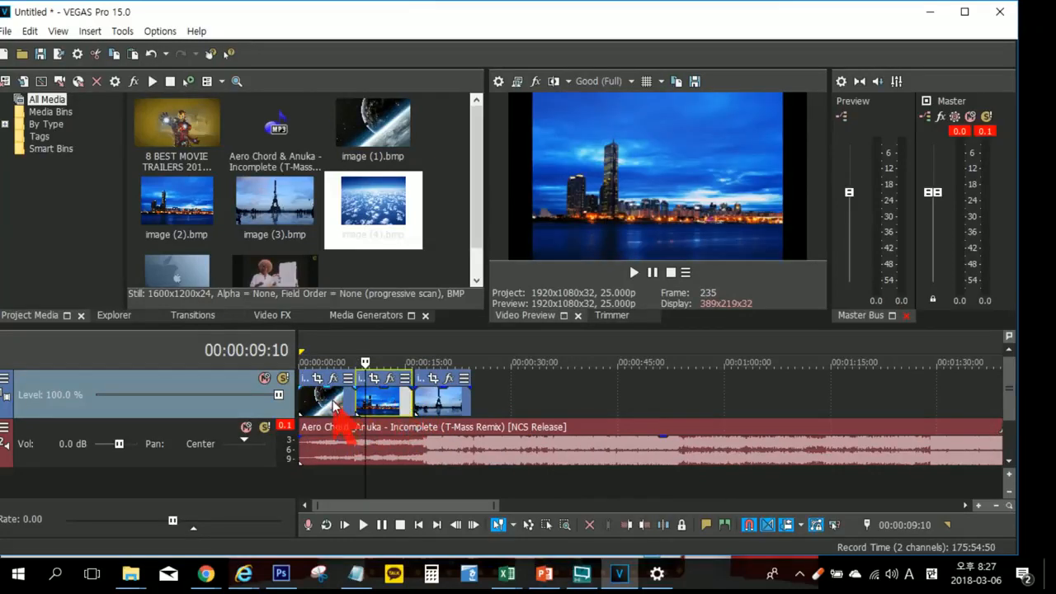
{"action": "left_click", "coordinate": [332, 404]}
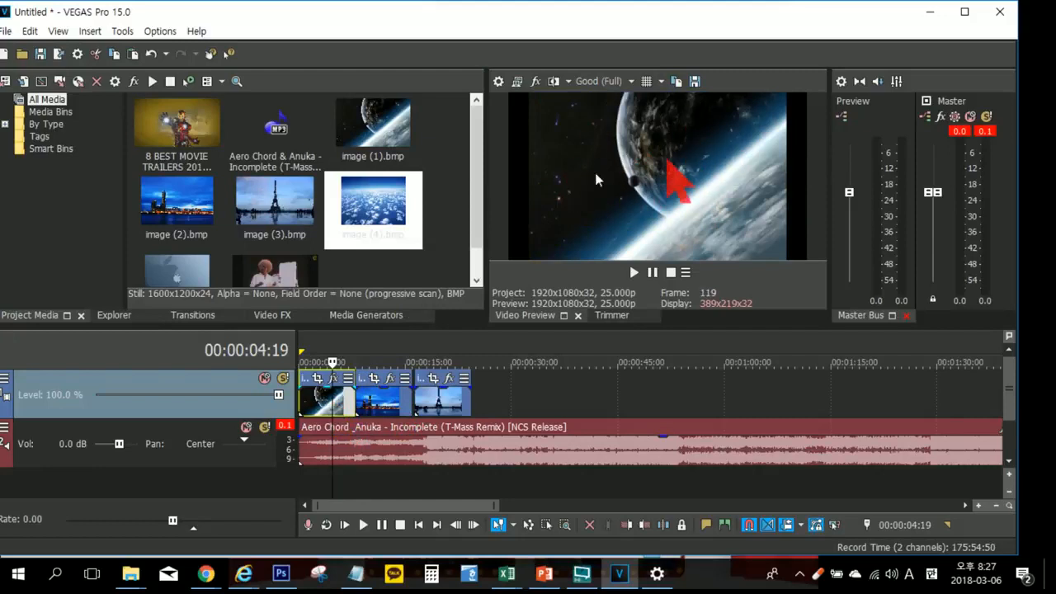
{"action": "left_click", "coordinate": [317, 400]}
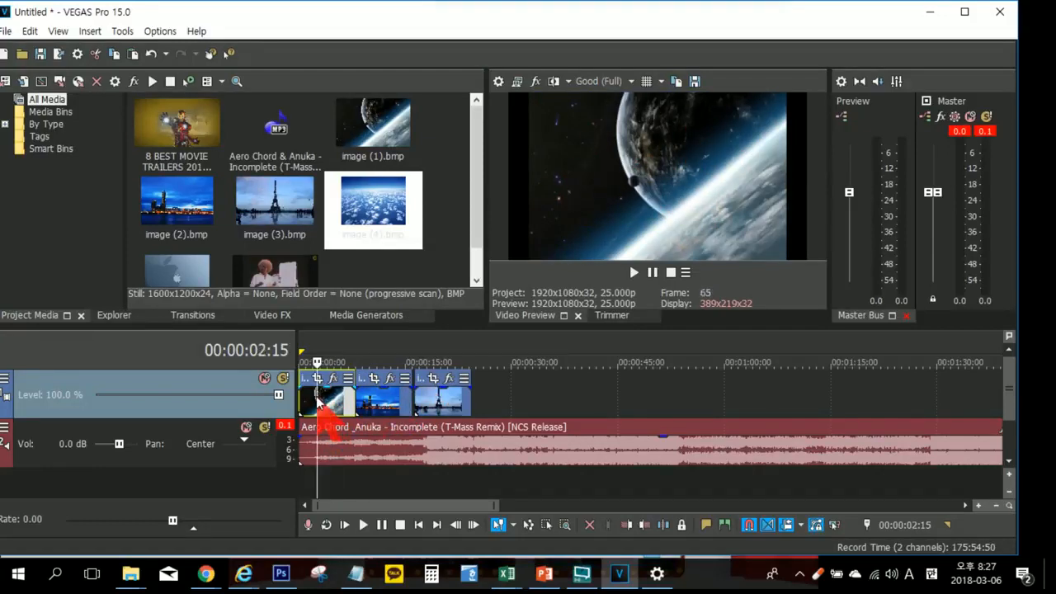
{"action": "key", "text": "Delete"}
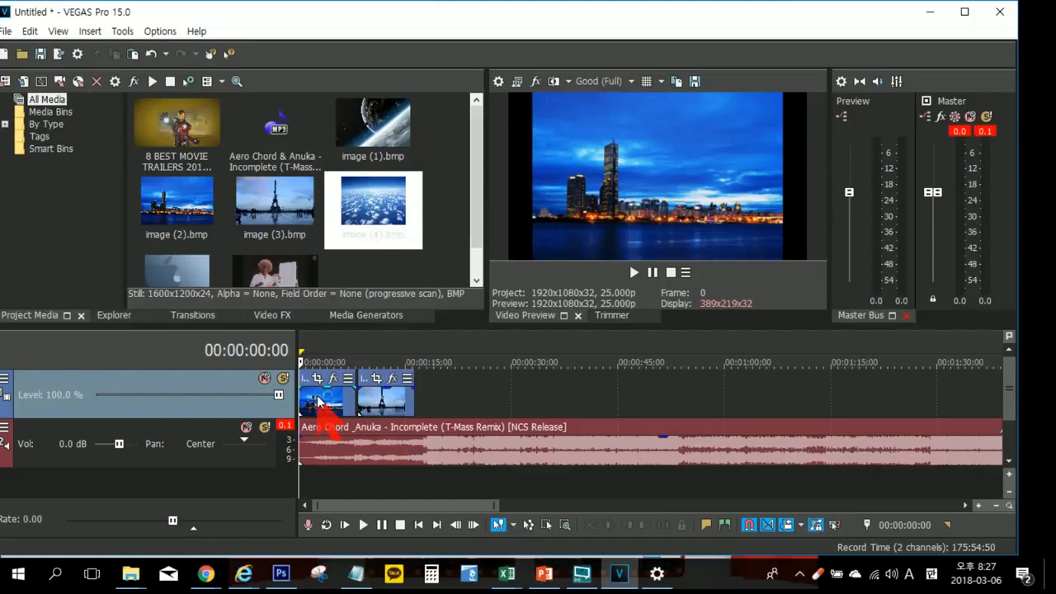
Step: Demonstrate snapping by moving image (3) 5:02 later and snapping it back against the end of image (2)
{"action": "left_click", "coordinate": [749, 525]}
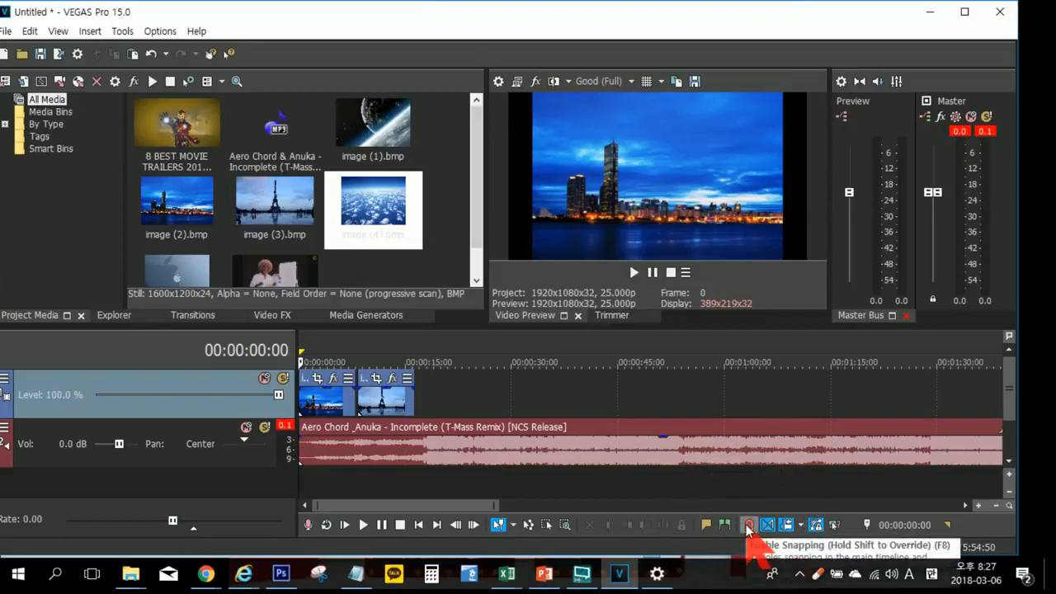
{"action": "left_click_drag", "start_coordinate": [397, 402], "coordinate": [420, 401]}
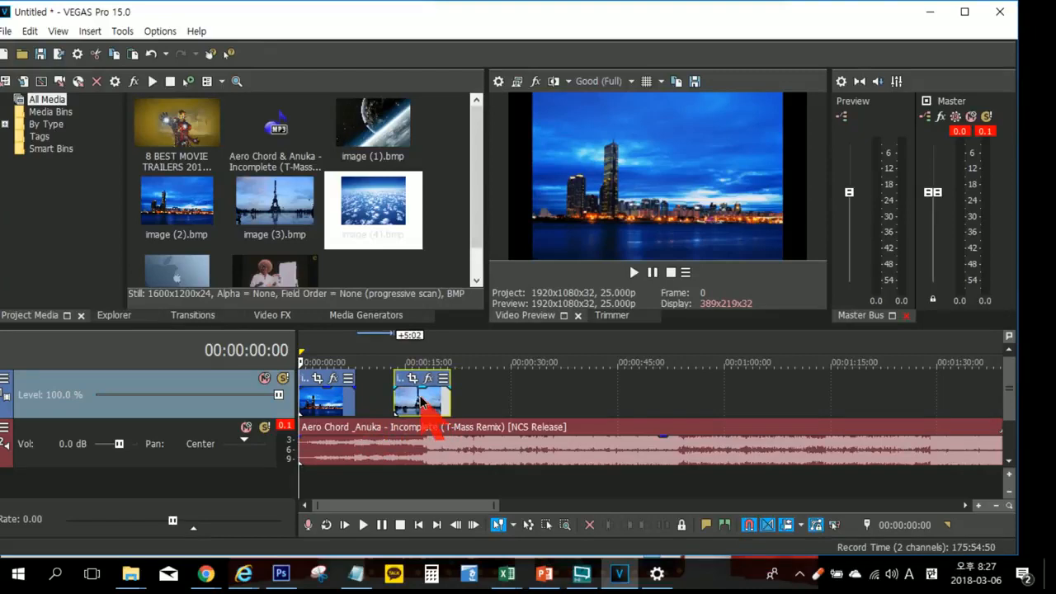
{"action": "left_click_drag", "start_coordinate": [420, 402], "coordinate": [378, 404]}
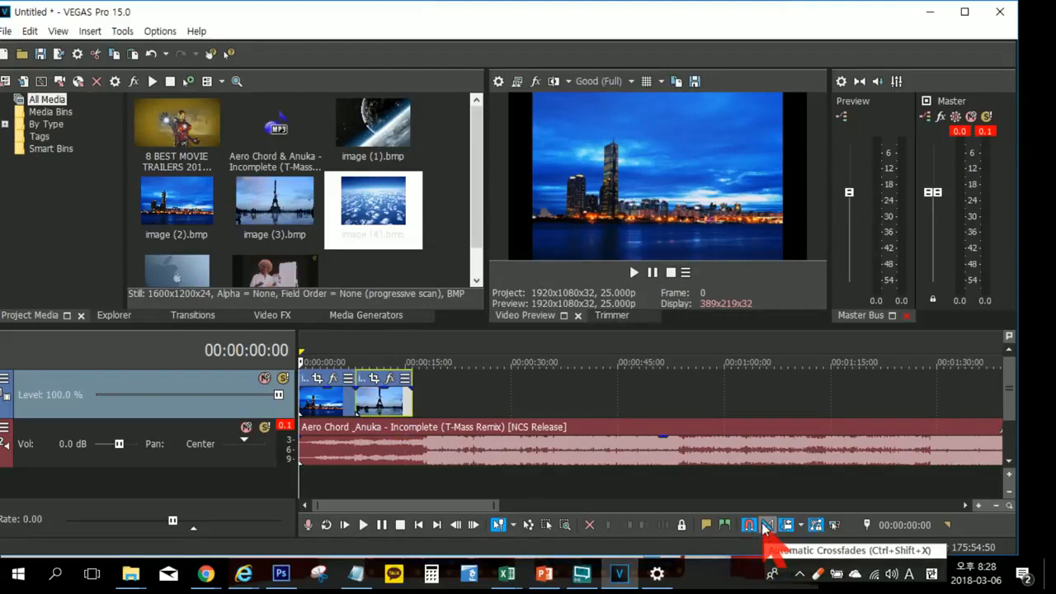
Step: Demonstrate automatic crossfades by overlapping image (3) onto image (2) by 2:04, and move it back beside image (2)
{"action": "left_click", "coordinate": [765, 529]}
{"action": "left_click_drag", "start_coordinate": [390, 405], "coordinate": [372, 407]}
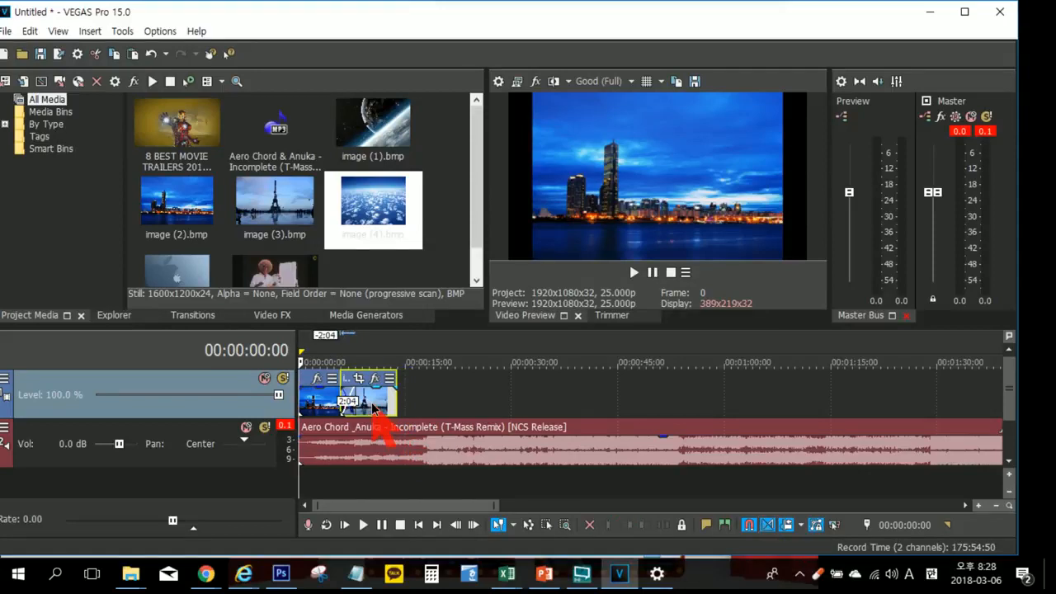
{"action": "left_click_drag", "start_coordinate": [372, 407], "coordinate": [392, 409]}
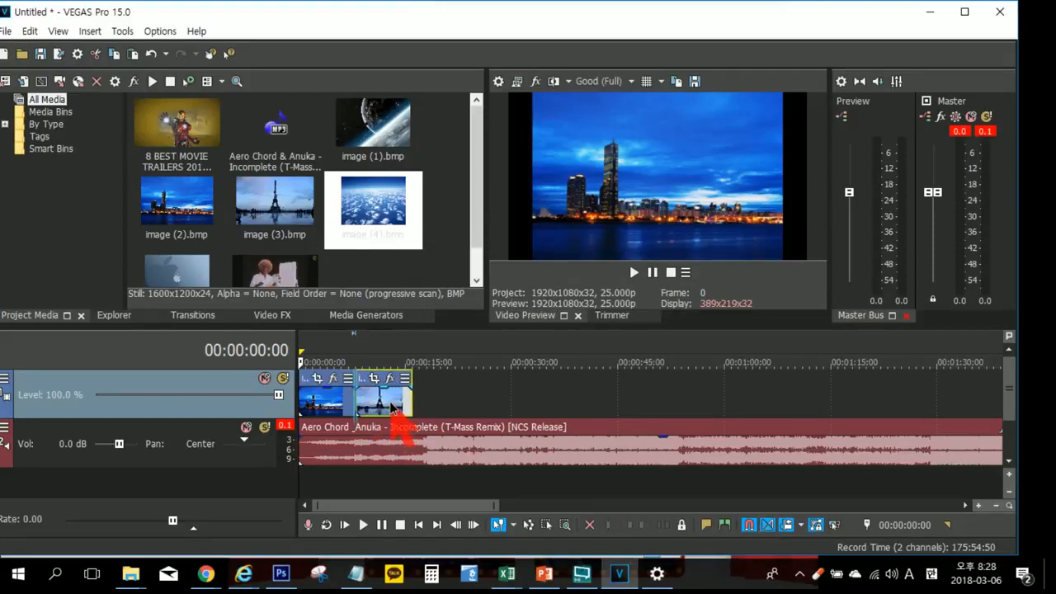
Step: Toggle Auto Ripple off and on to demonstrate the option, leaving it switched off
{"action": "left_click", "coordinate": [785, 525]}
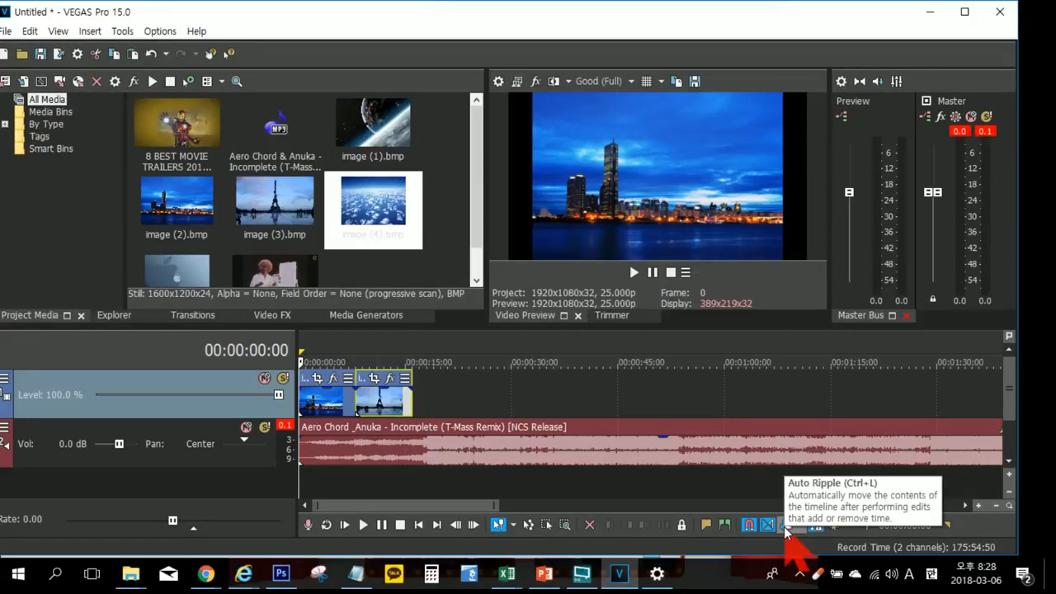
{"action": "left_click", "coordinate": [785, 526]}
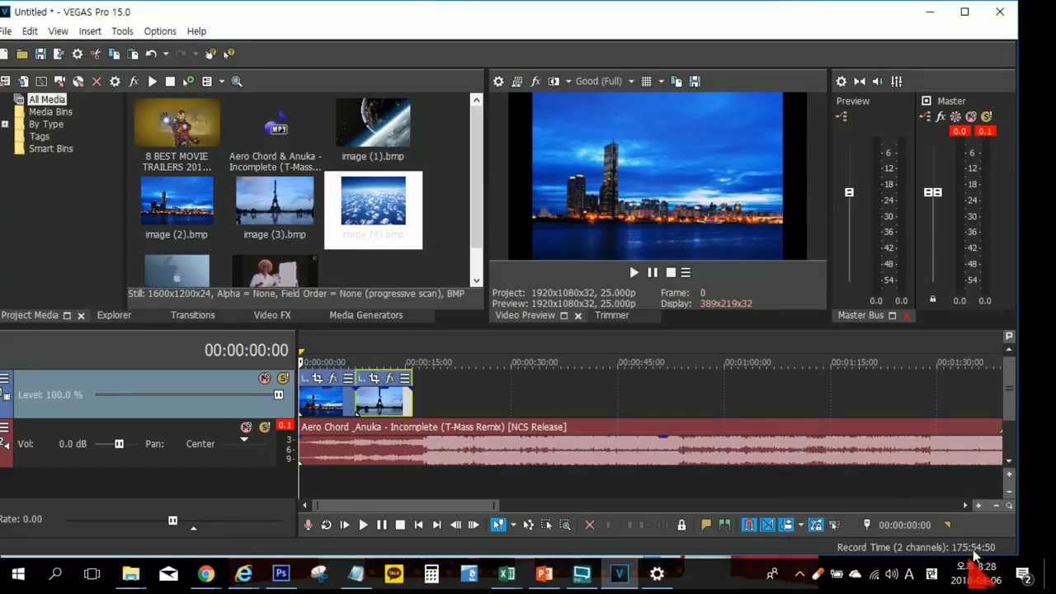
{"action": "left_click", "coordinate": [786, 527]}
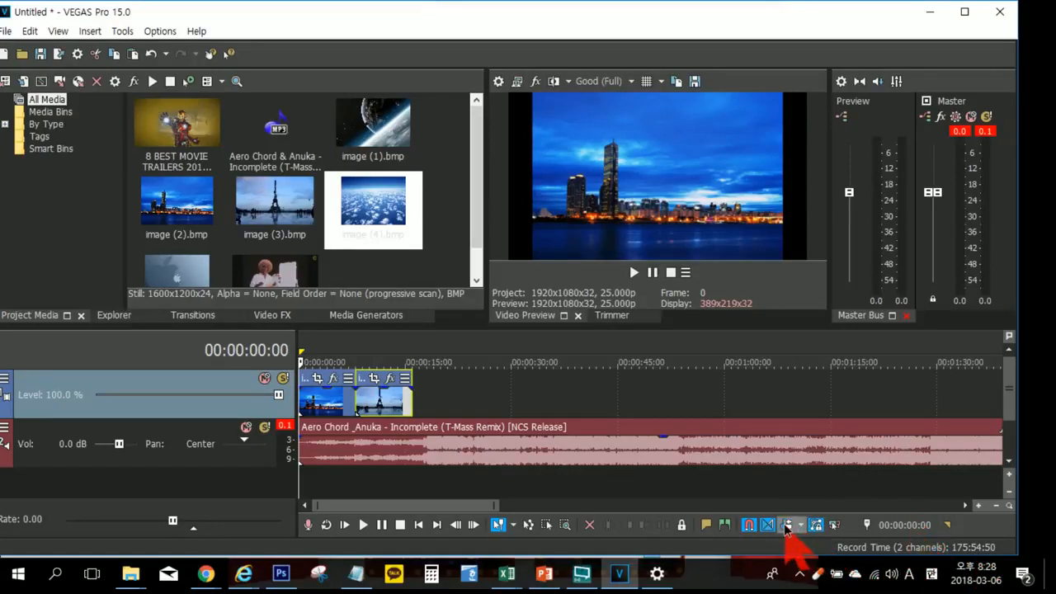
Step: Delete image (2) and image (3) from the video track
{"action": "left_click", "coordinate": [323, 404]}
{"action": "key", "text": "Delete"}
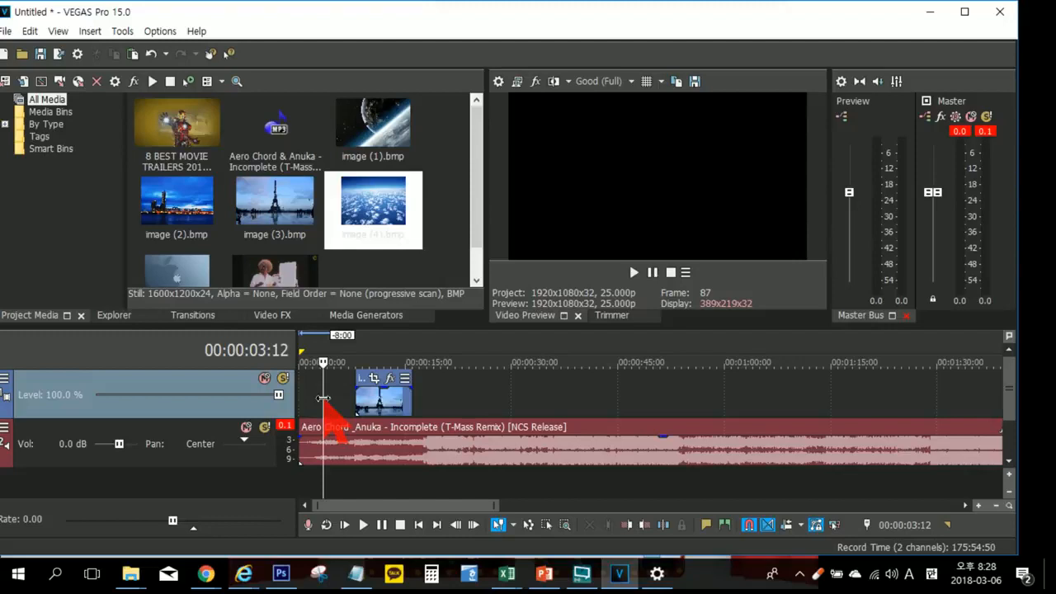
{"action": "left_click", "coordinate": [392, 406]}
{"action": "key", "text": "Delete"}
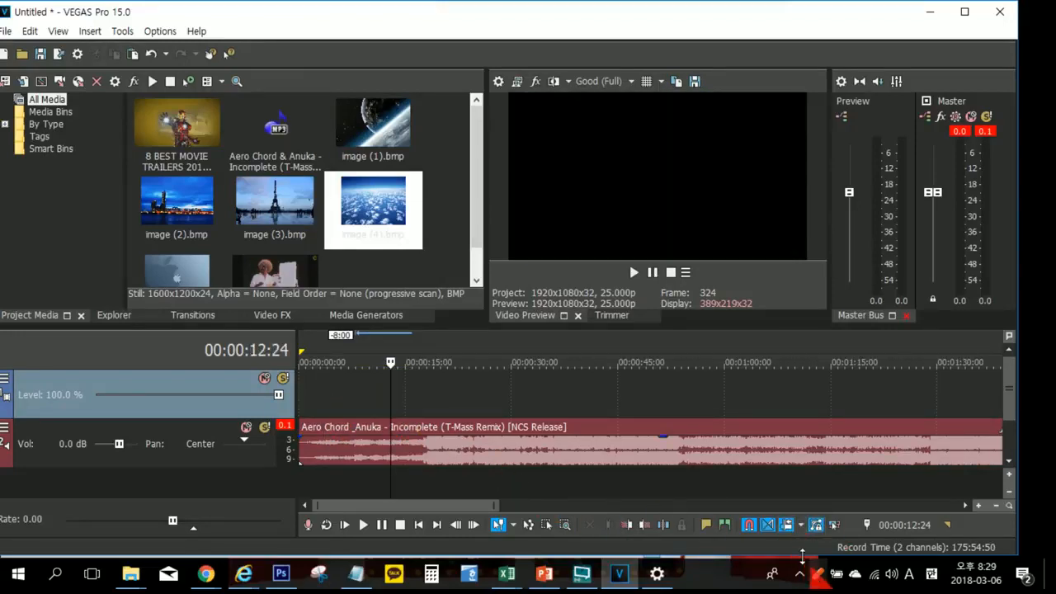
Step: Place image (1), image (2) and image (3) end to end at the start of the video track, and set the playhead to 00:00:08:00
{"action": "left_click", "coordinate": [183, 211]}
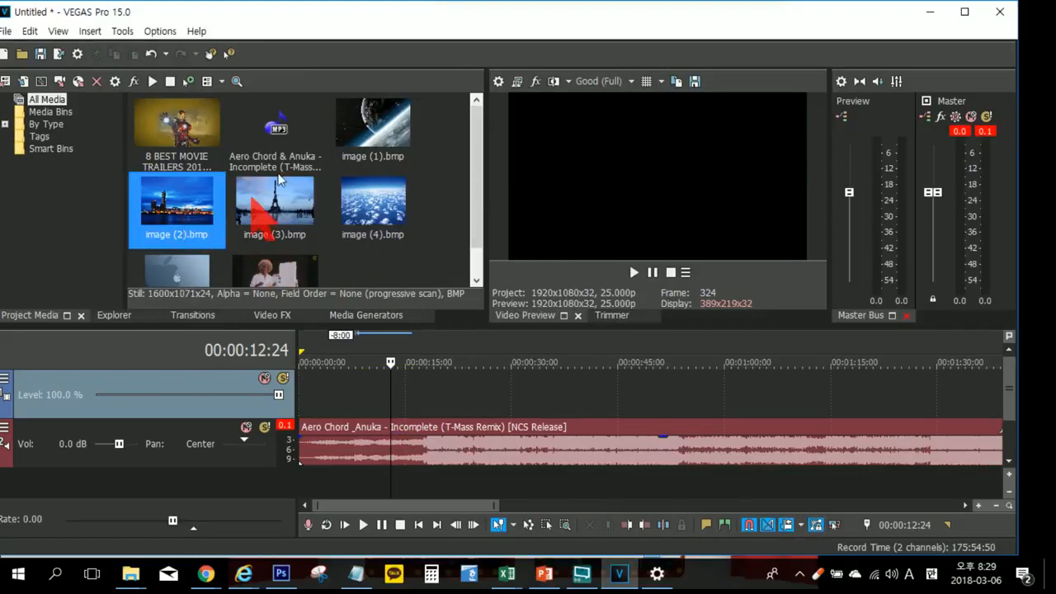
{"action": "left_click", "coordinate": [379, 149]}
{"action": "left_click", "coordinate": [272, 206], "text": "shift"}
{"action": "left_click_drag", "start_coordinate": [365, 132], "coordinate": [298, 406]}
{"action": "left_click", "coordinate": [377, 345]}
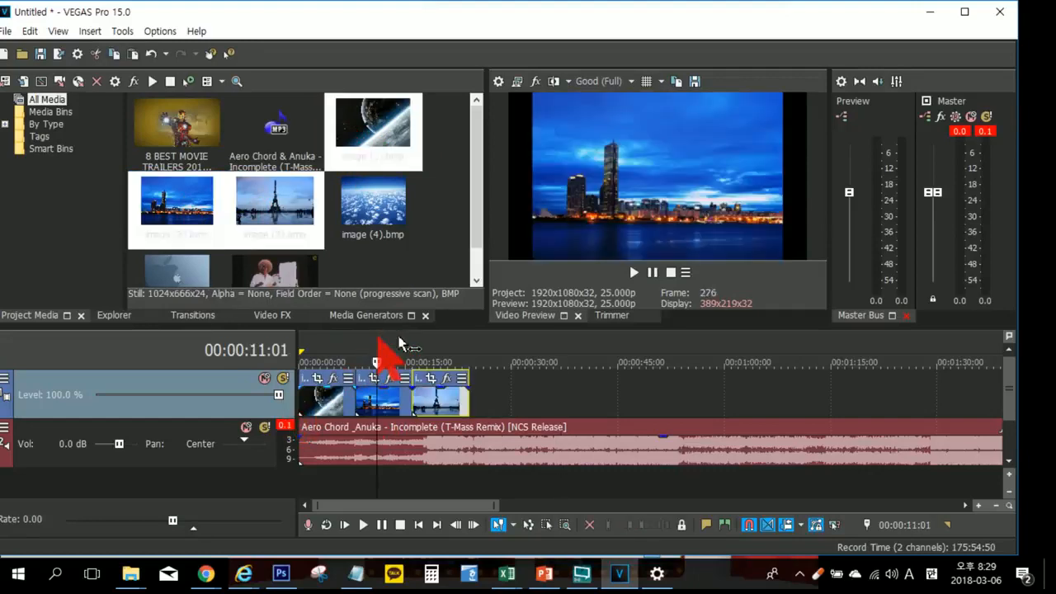
{"action": "left_click", "coordinate": [294, 213]}
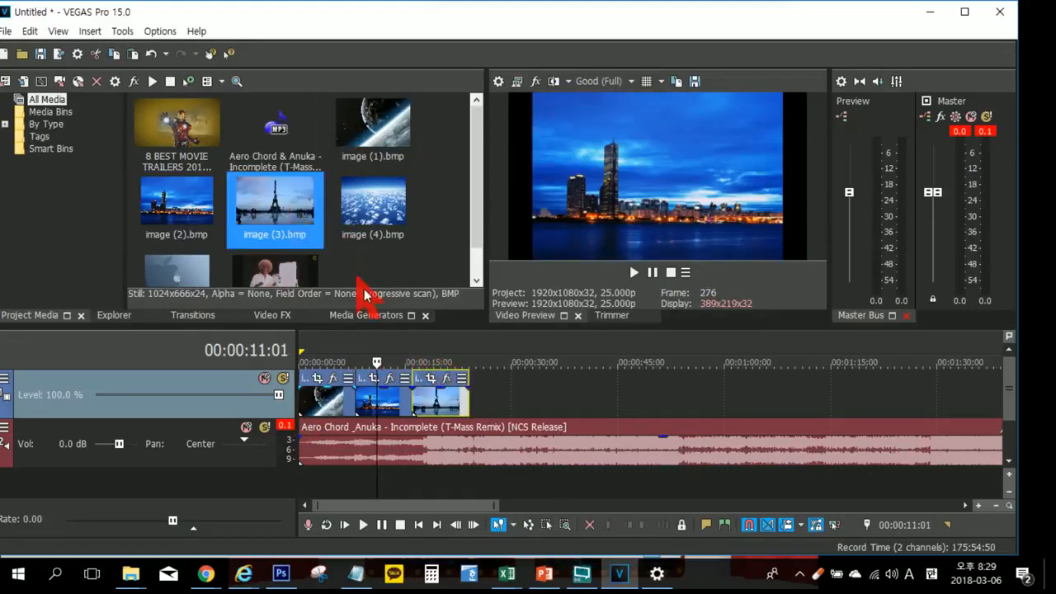
{"action": "left_click", "coordinate": [355, 358]}
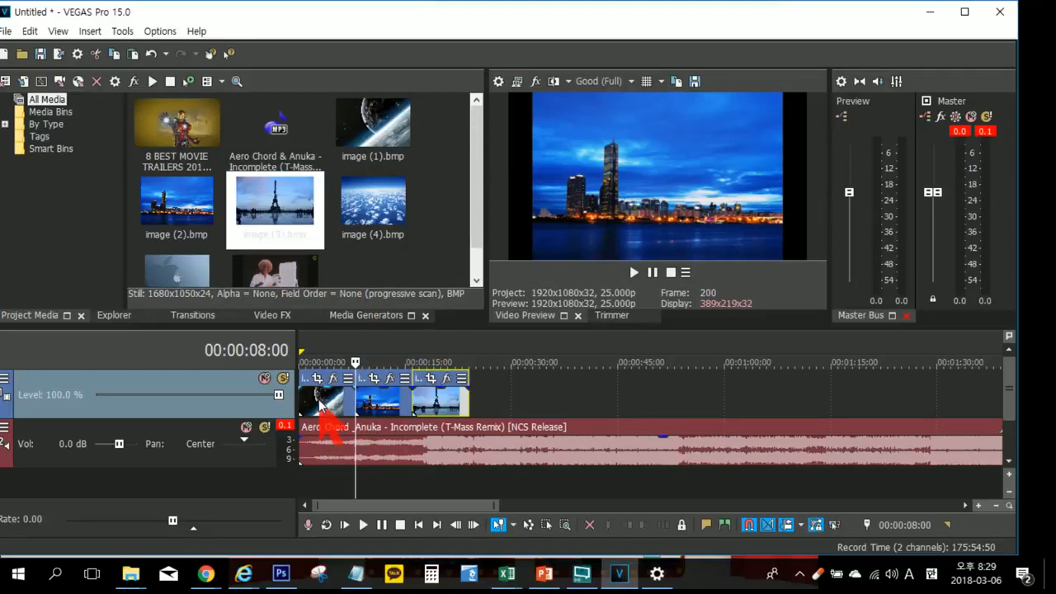
Step: Demonstrate Auto Ripple by moving image (1) later on the video track, carrying image (2) and image (3) along with it
{"action": "left_click_drag", "start_coordinate": [320, 405], "coordinate": [463, 400]}
{"action": "left_click", "coordinate": [462, 400]}
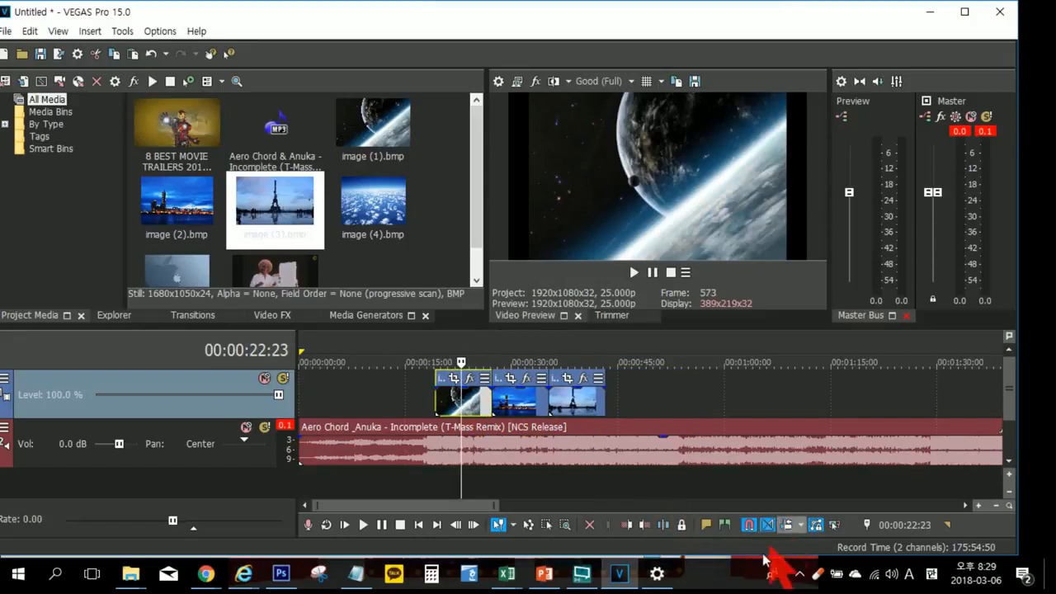
{"action": "left_click_drag", "start_coordinate": [469, 404], "coordinate": [446, 410]}
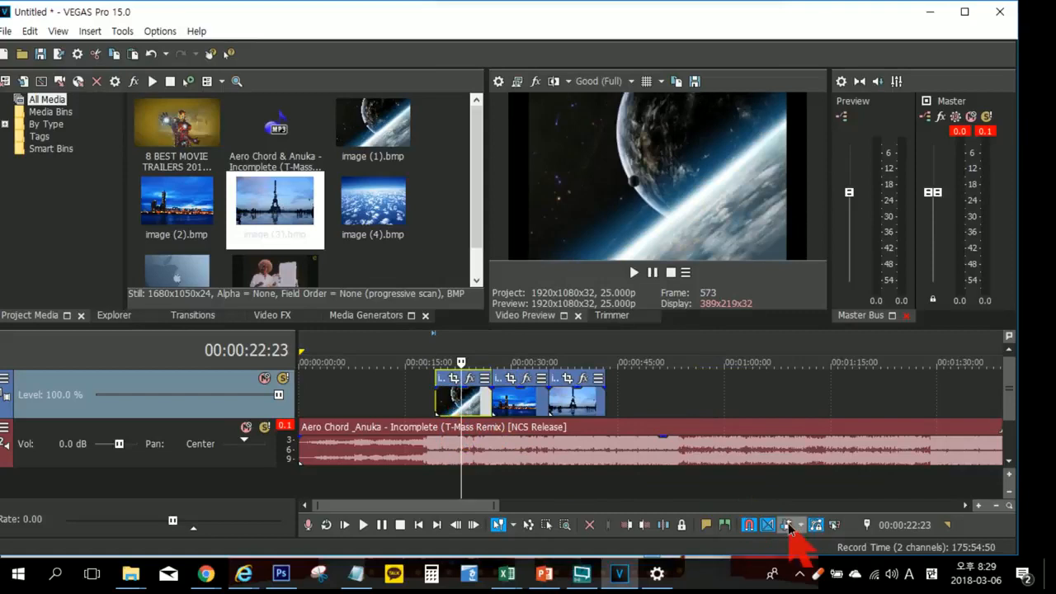
{"action": "left_click_drag", "start_coordinate": [446, 404], "coordinate": [533, 401]}
Step: Turn off Auto Ripple and move image (1) alone back to the start of the video track
{"action": "left_click", "coordinate": [786, 525]}
{"action": "left_click", "coordinate": [438, 386]}
{"action": "left_click_drag", "start_coordinate": [537, 409], "coordinate": [277, 408]}
{"action": "mouse_move", "coordinate": [594, 387]}
{"action": "left_mouse_down"}
{"action": "mouse_move", "coordinate": [577, 401]}
{"action": "mouse_move", "coordinate": [512, 400]}
{"action": "left_mouse_up"}
{"action": "left_click", "coordinate": [581, 405]}
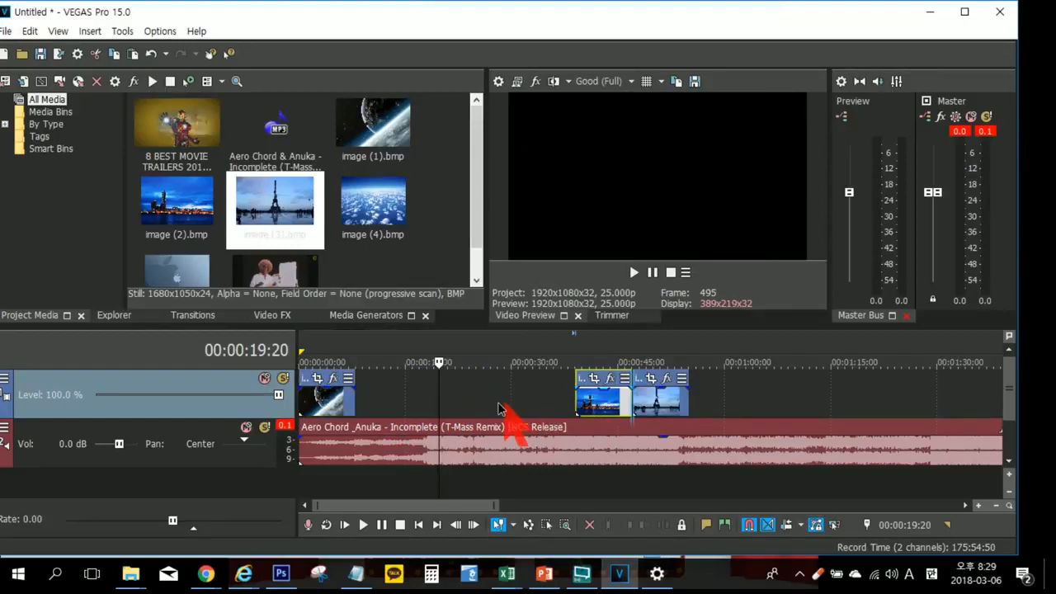
Step: Move image (2) back against the end of image (1), and snap image (3) against the end of image (2)
{"action": "left_click_drag", "start_coordinate": [446, 410], "coordinate": [392, 414]}
{"action": "left_click", "coordinate": [637, 403]}
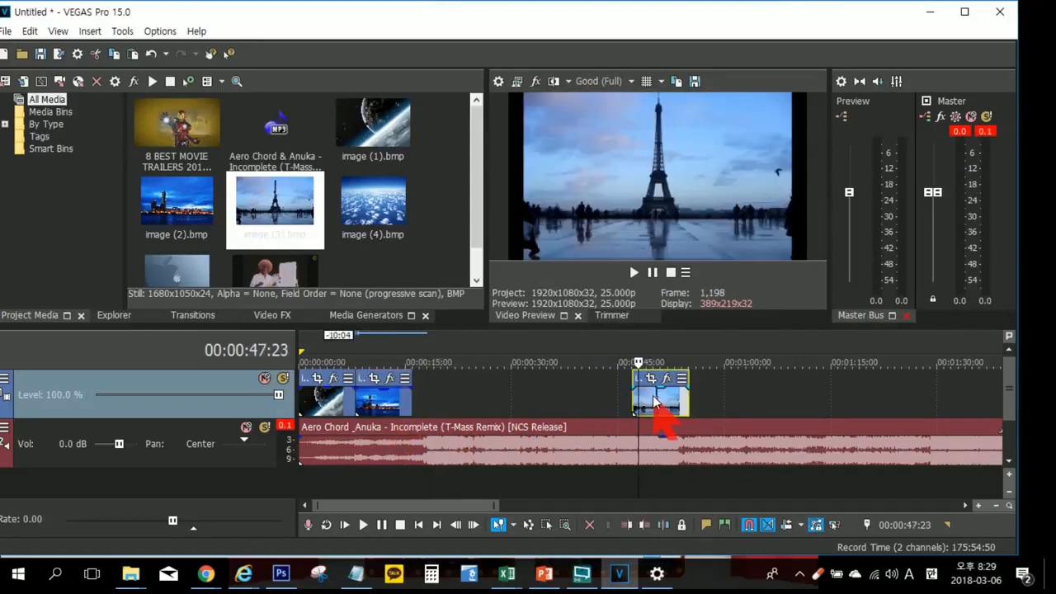
{"action": "left_click_drag", "start_coordinate": [611, 403], "coordinate": [501, 402]}
{"action": "left_click_drag", "start_coordinate": [468, 403], "coordinate": [424, 403]}
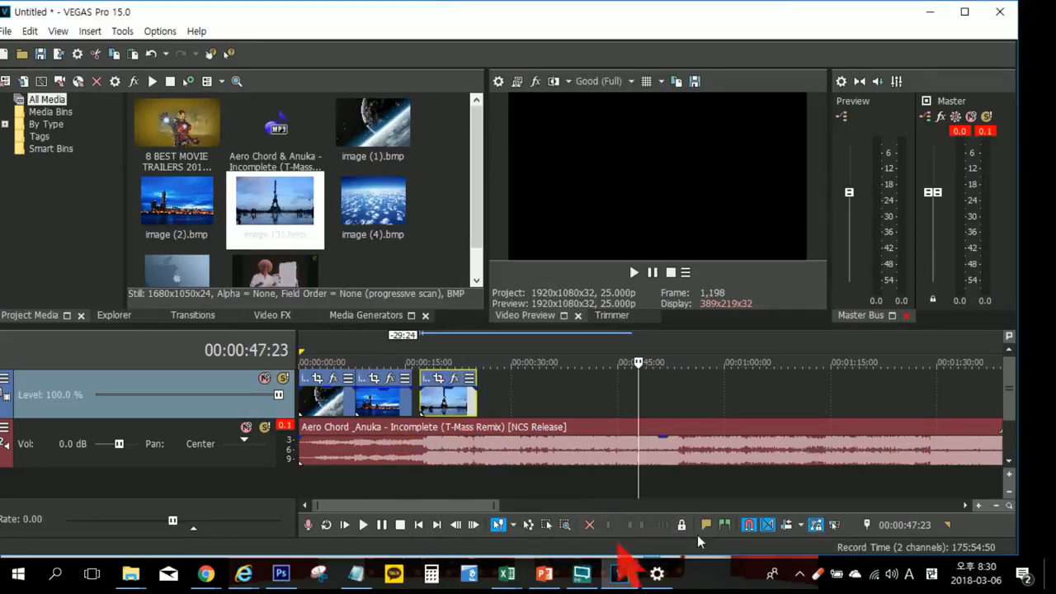
{"action": "left_click_drag", "start_coordinate": [438, 405], "coordinate": [431, 408]}
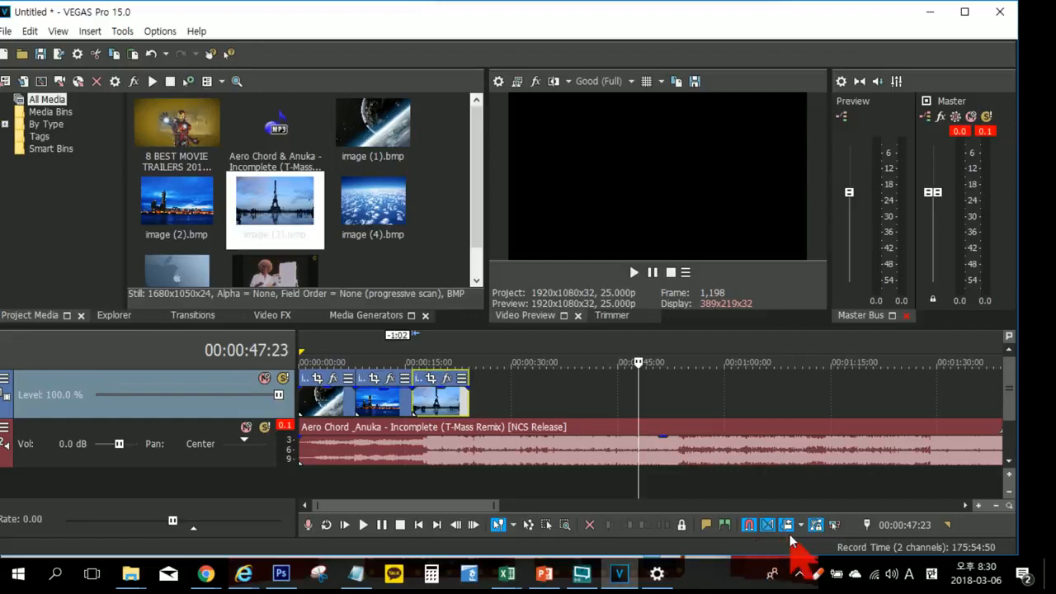
Step: Delete the first music segment, using Auto Ripple to pull the remaining segments to the start
{"action": "scroll", "coordinate": [858, 409], "scroll_direction": "down", "scroll_amount": 3}
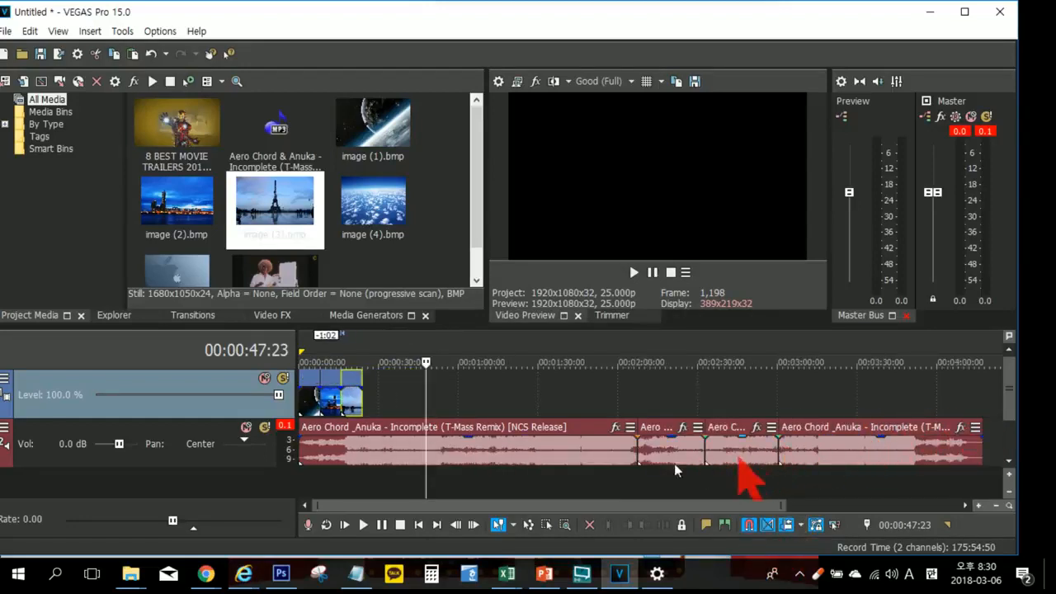
{"action": "left_click", "coordinate": [374, 448]}
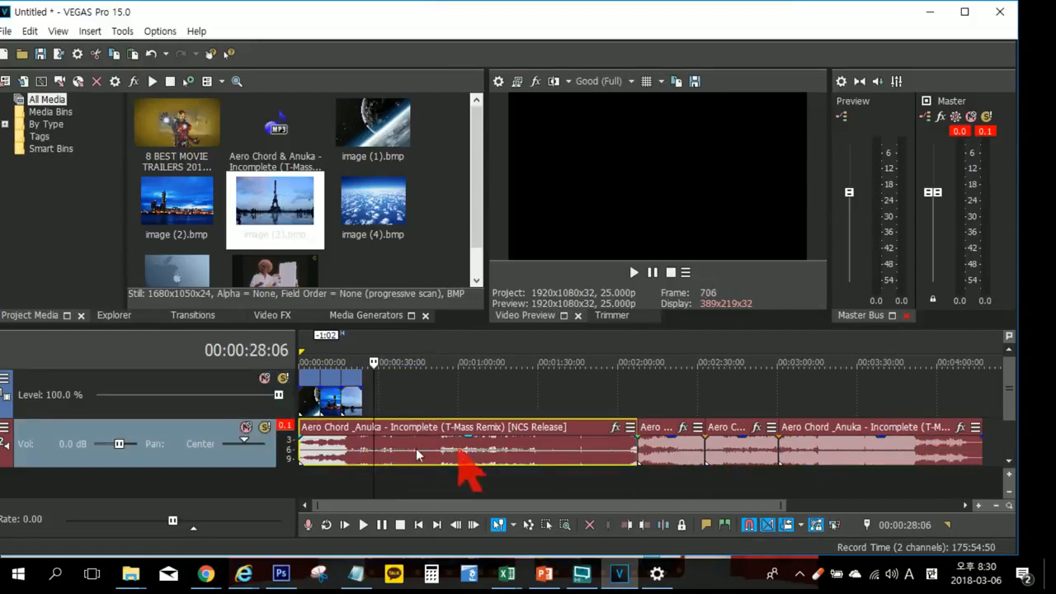
{"action": "left_click", "coordinate": [339, 447]}
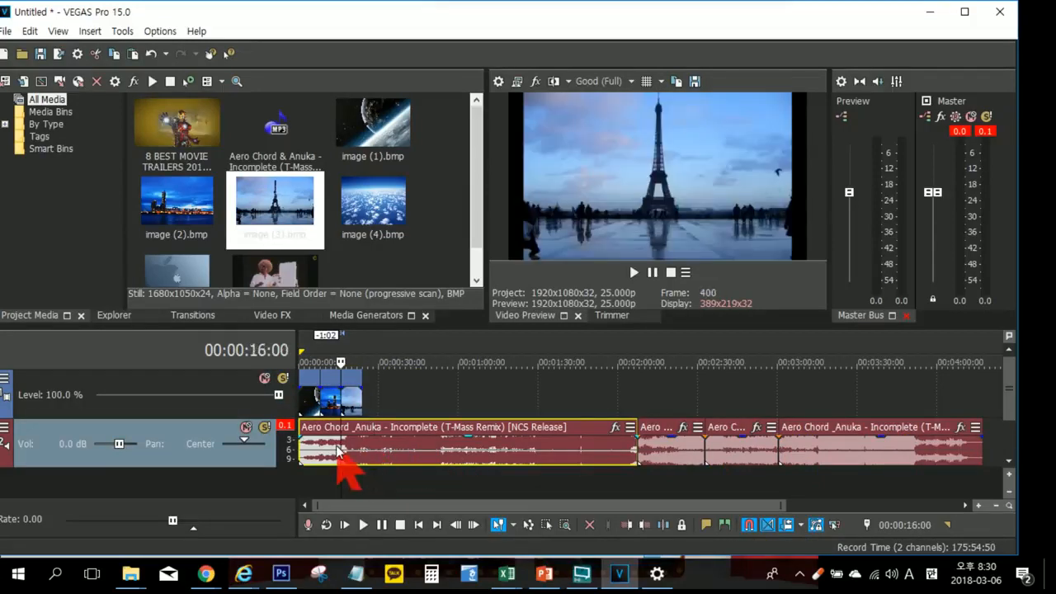
{"action": "key", "text": "Delete"}
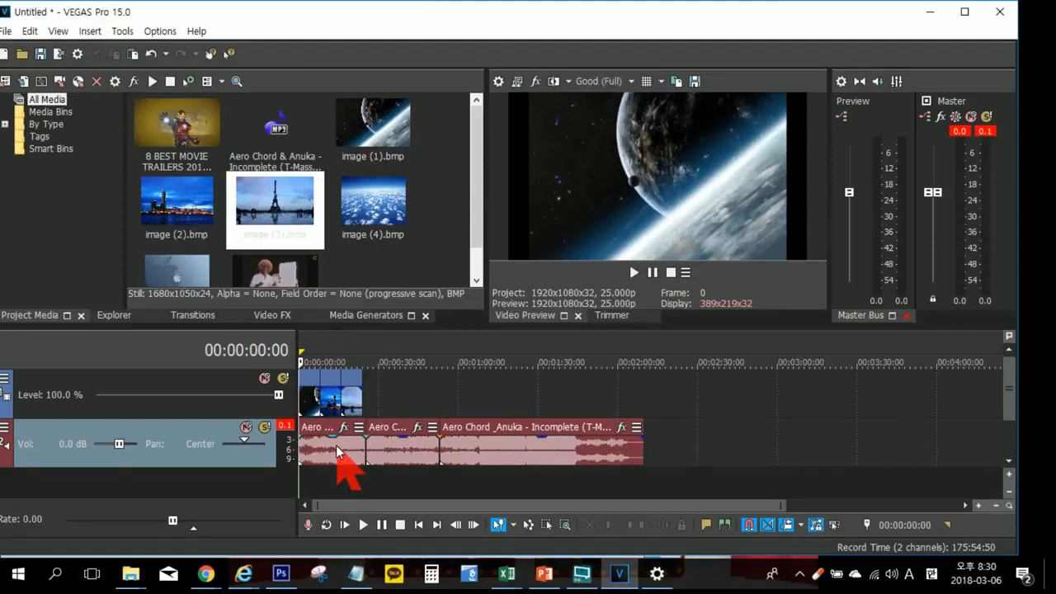
Step: Play the timeline briefly from the start with the images and music enlarged, and stop playback
{"action": "scroll", "coordinate": [466, 443], "scroll_direction": "up", "scroll_amount": 8}
{"action": "scroll", "coordinate": [466, 445], "scroll_direction": "down", "scroll_amount": 2}
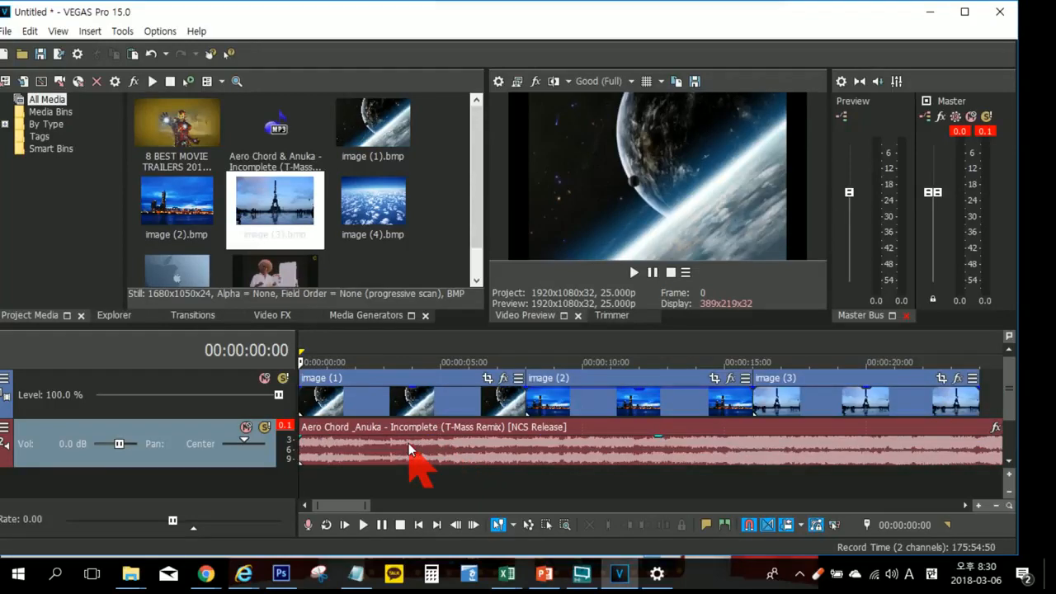
{"action": "key", "text": "space"}
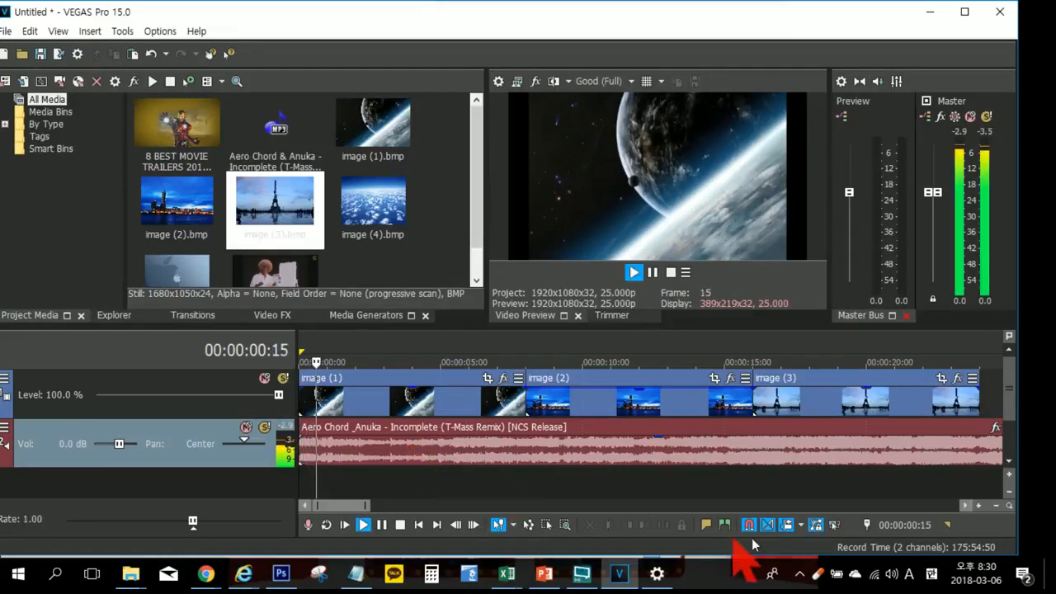
{"action": "key", "text": "space"}
Step: Delete the short music segment now at the start of the audio track, with Auto Ripple closing the gap
{"action": "scroll", "coordinate": [632, 478], "scroll_direction": "down", "scroll_amount": 5}
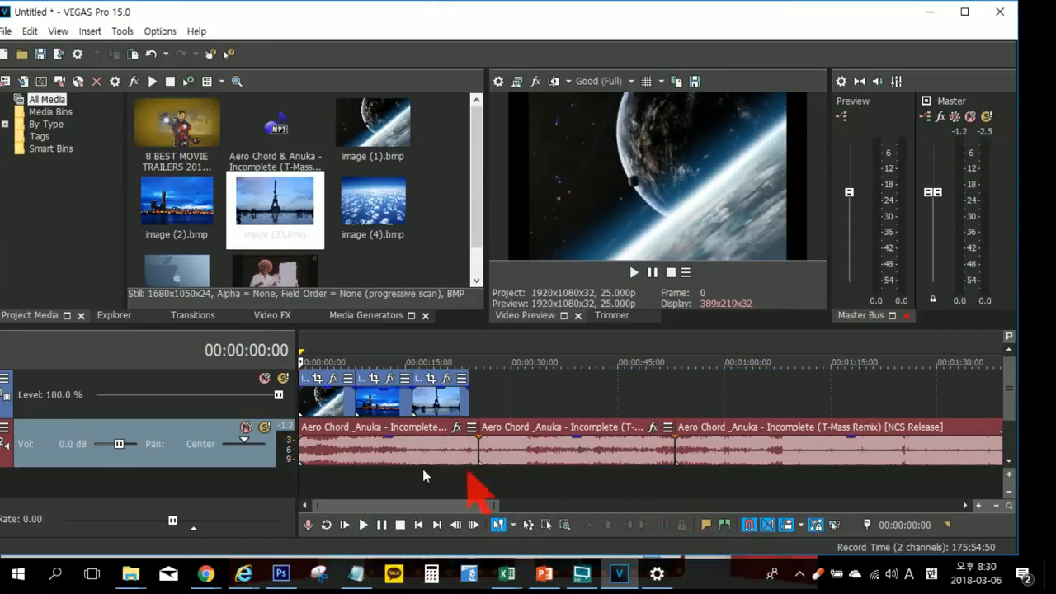
{"action": "left_click", "coordinate": [364, 456]}
{"action": "key", "text": "Delete"}
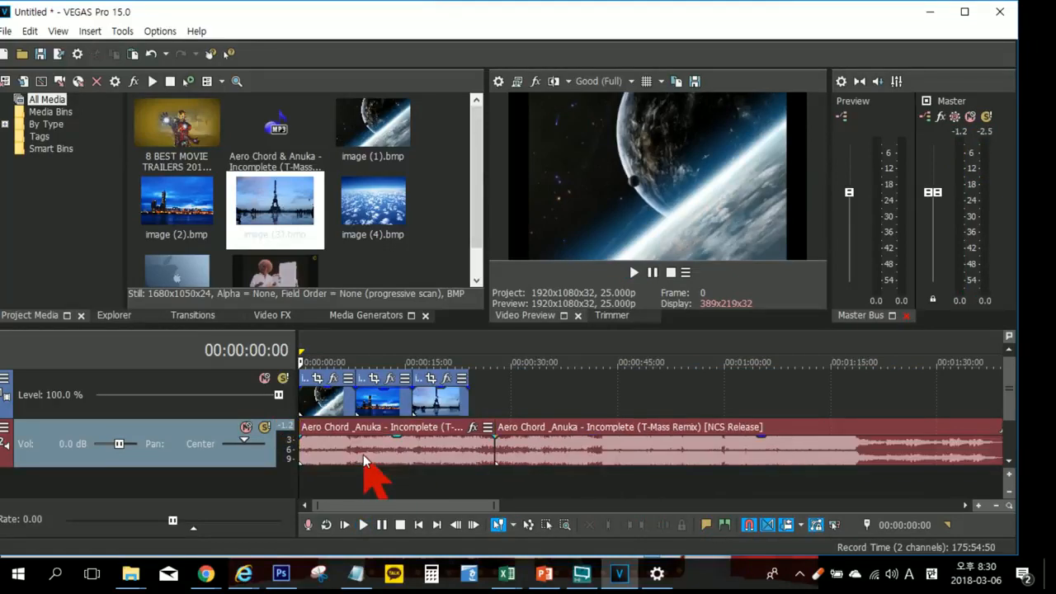
Step: Play the images and music from the start of the timeline and pause at 00:00:16:12
{"action": "key", "text": "space"}
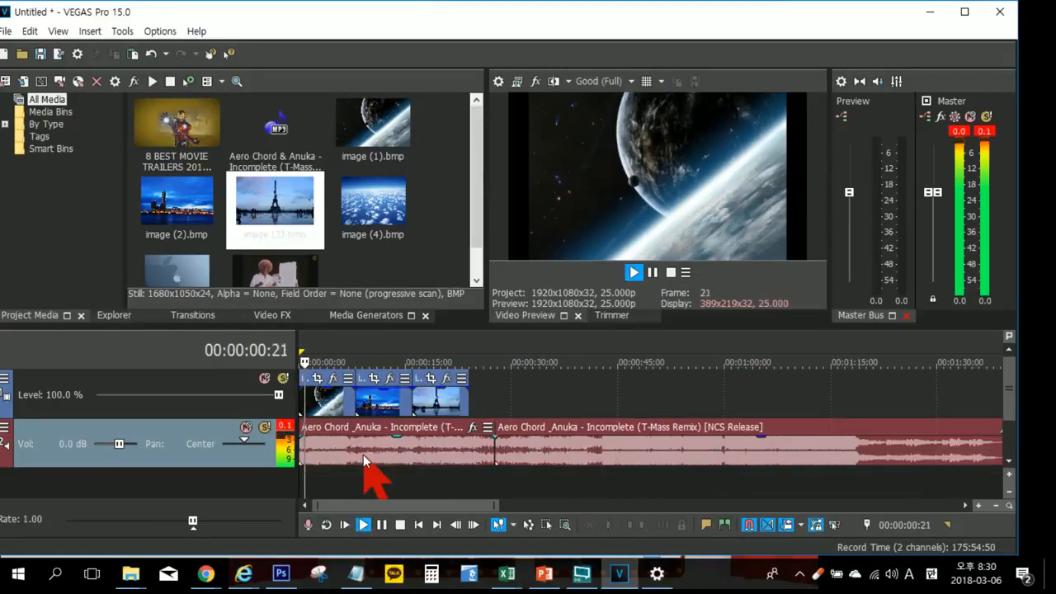
{"action": "scroll", "coordinate": [396, 458], "scroll_direction": "up", "scroll_amount": 2}
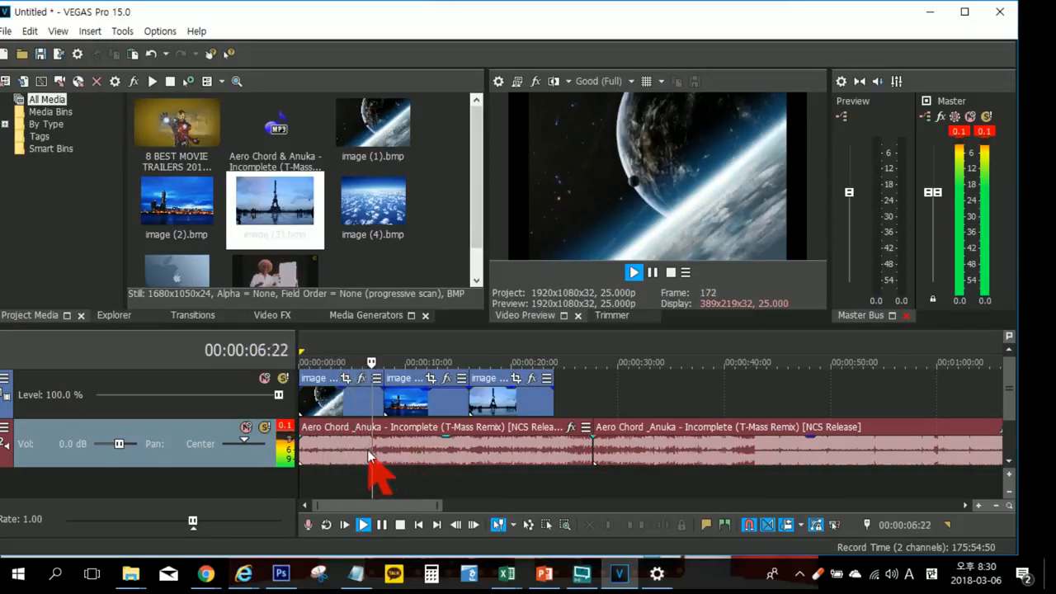
{"action": "left_click_drag", "start_coordinate": [434, 390], "coordinate": [434, 392]}
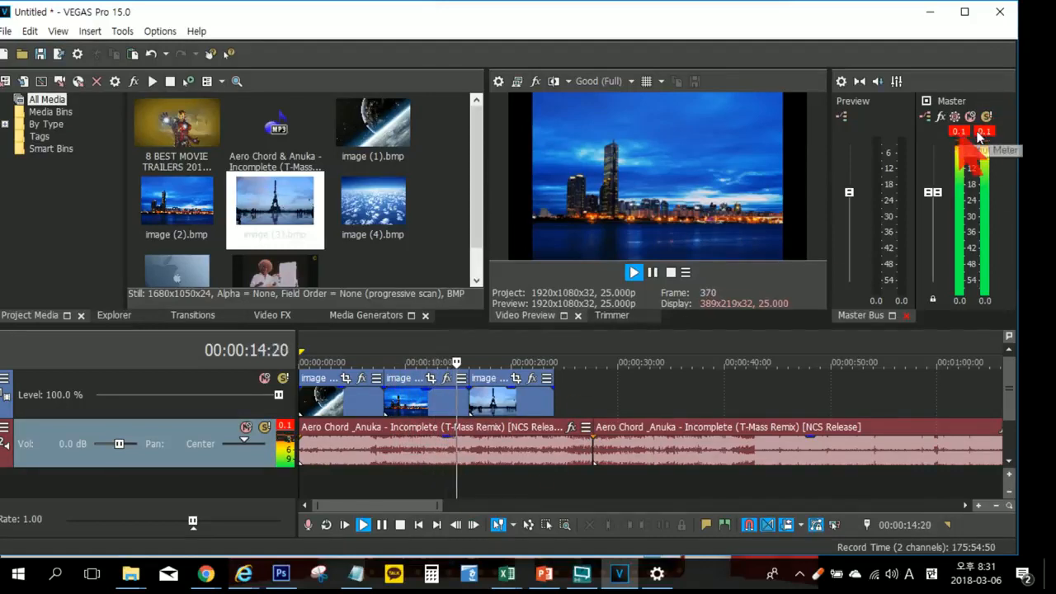
{"action": "key", "text": "Return"}
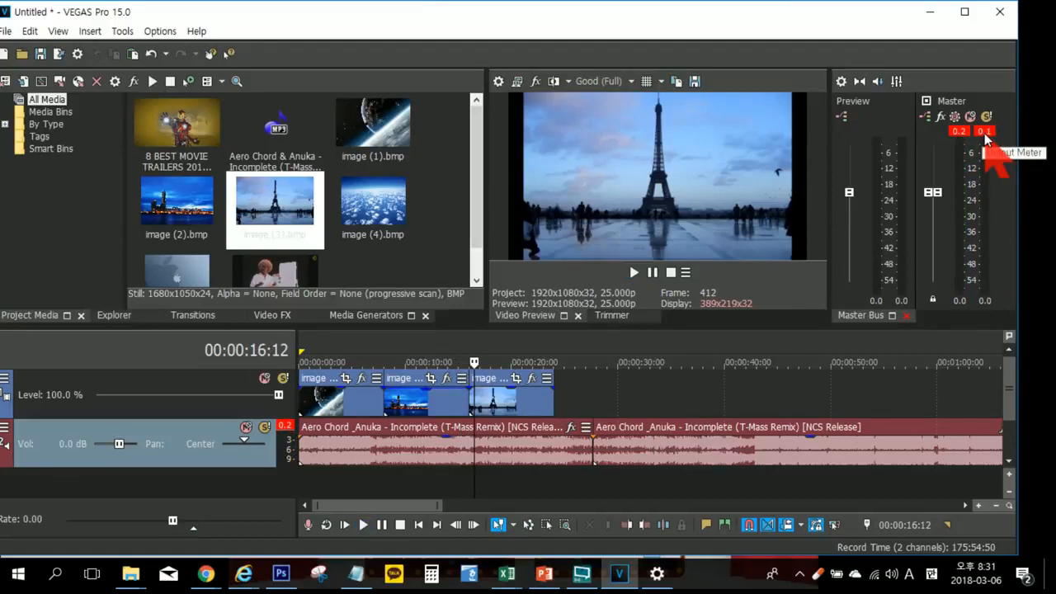
Step: Reset the clip indicators on the Master output meters, and replay from about 00:00:07, pausing at 00:00:14:09
{"action": "left_click", "coordinate": [984, 135]}
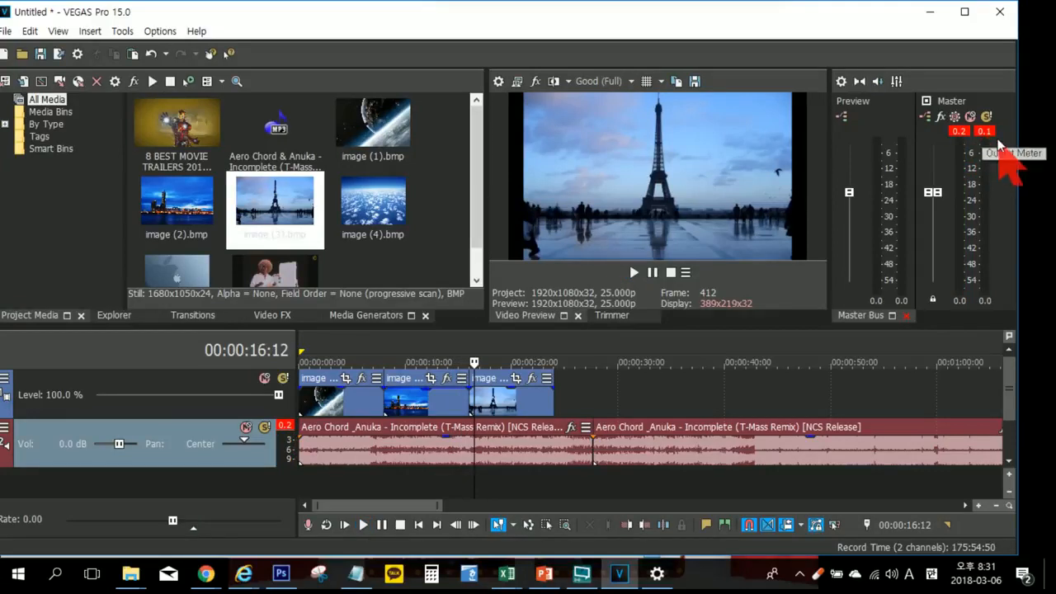
{"action": "left_click", "coordinate": [957, 134]}
{"action": "left_click", "coordinate": [981, 129]}
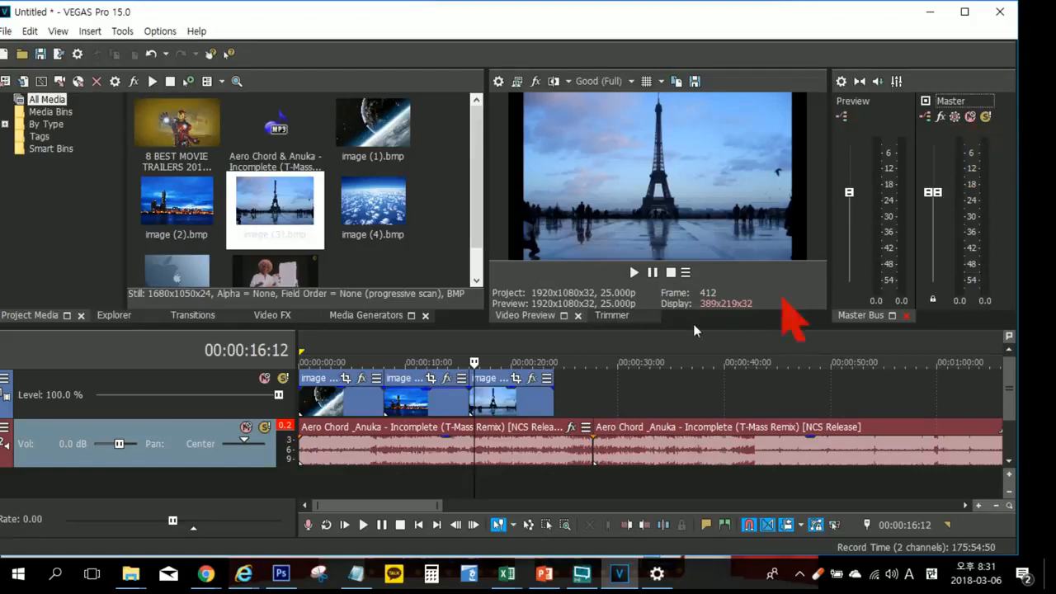
{"action": "left_click", "coordinate": [377, 467]}
{"action": "key", "text": "space"}
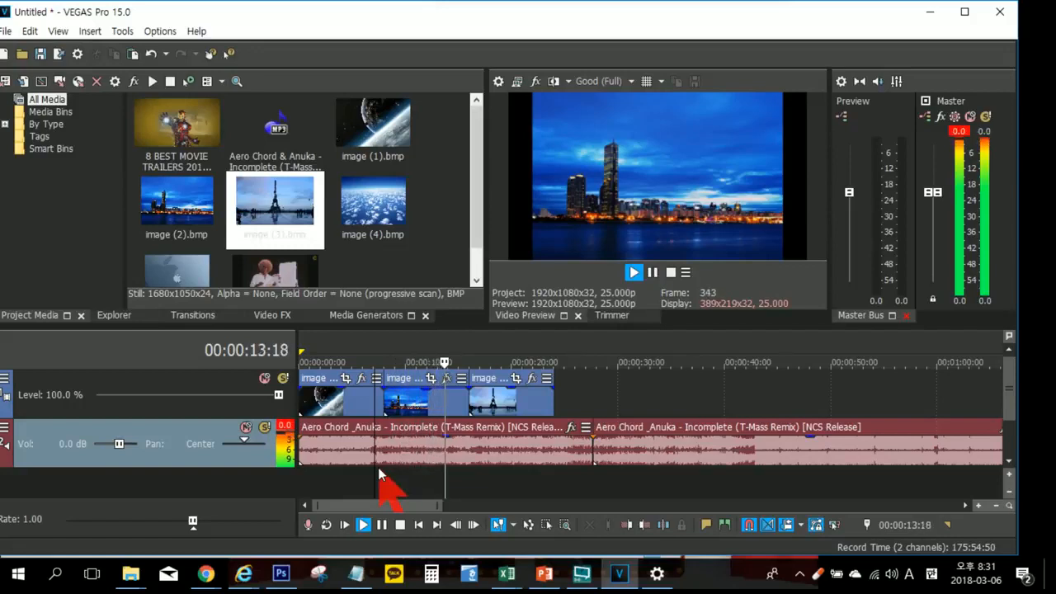
{"action": "key", "text": "Return"}
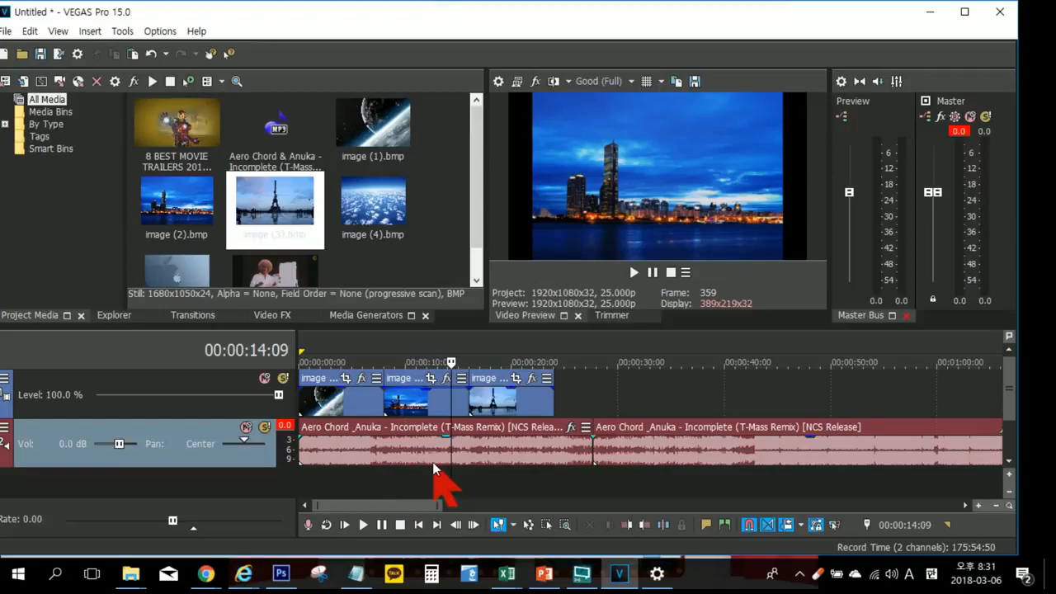
Step: Play from about 00:00:05, reset the Master meters' clip indicators during playback, and pause at 00:00:12:09
{"action": "left_click", "coordinate": [525, 473]}
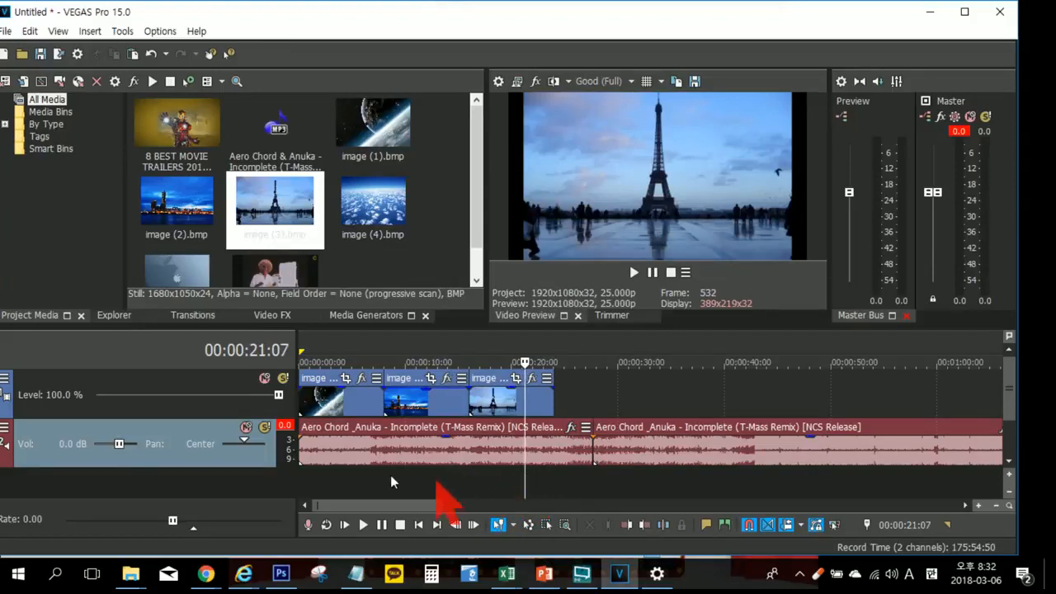
{"action": "left_click", "coordinate": [353, 470]}
{"action": "key", "text": "space"}
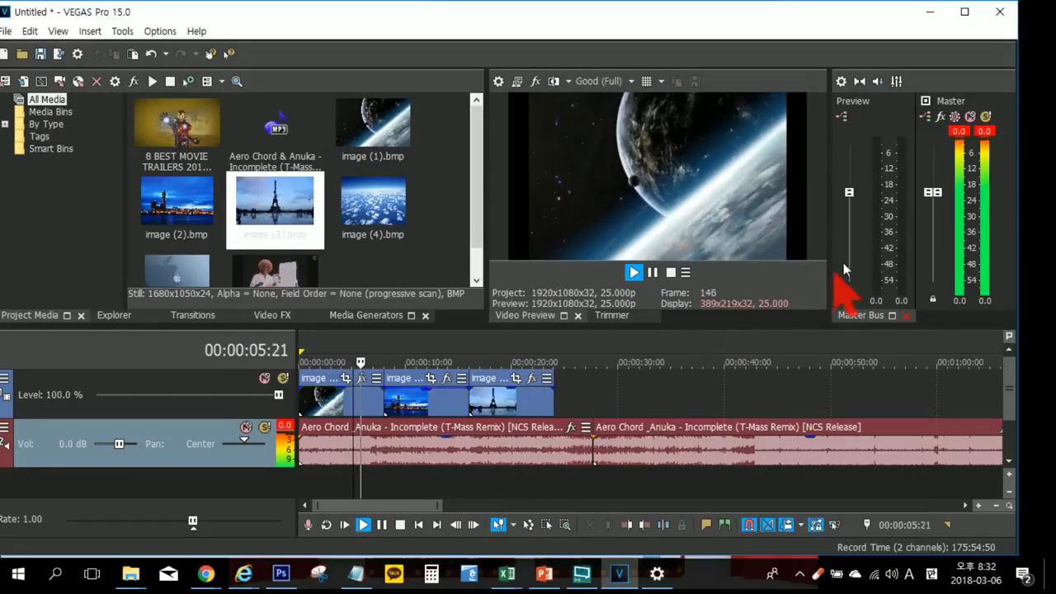
{"action": "left_click", "coordinate": [982, 131]}
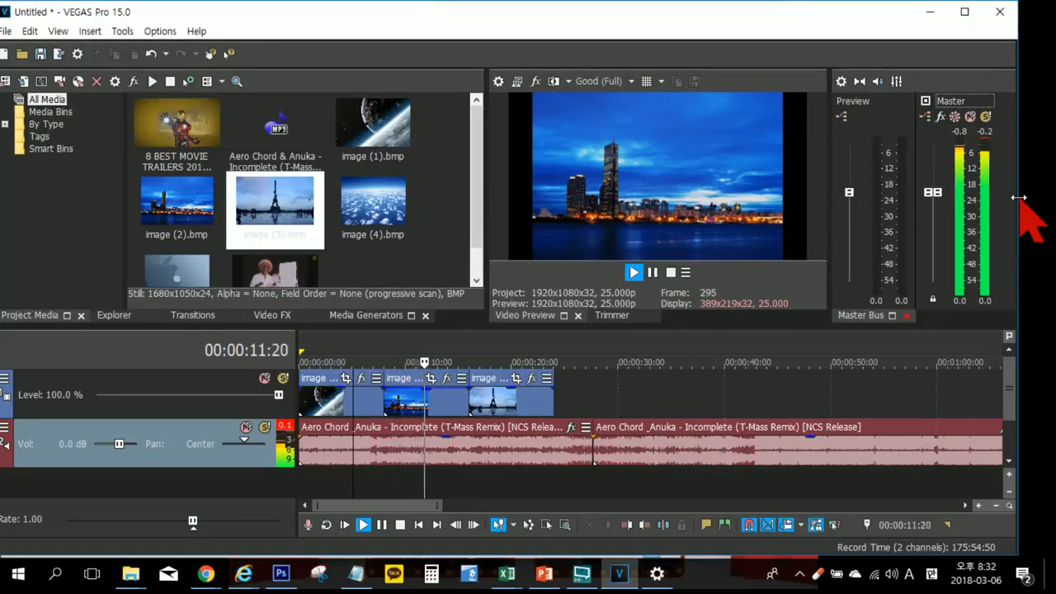
{"action": "key", "text": "Return"}
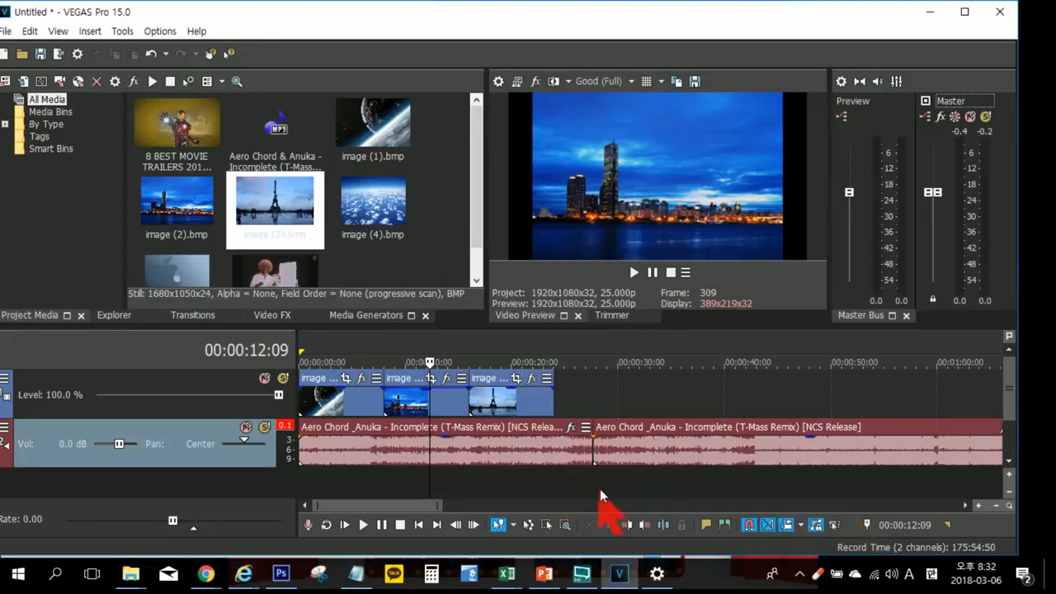
Step: Play the music from about 00:00:33, and replay it from 00:00:21:19, stopping playback at that position
{"action": "left_click", "coordinate": [657, 478]}
{"action": "key", "text": "space"}
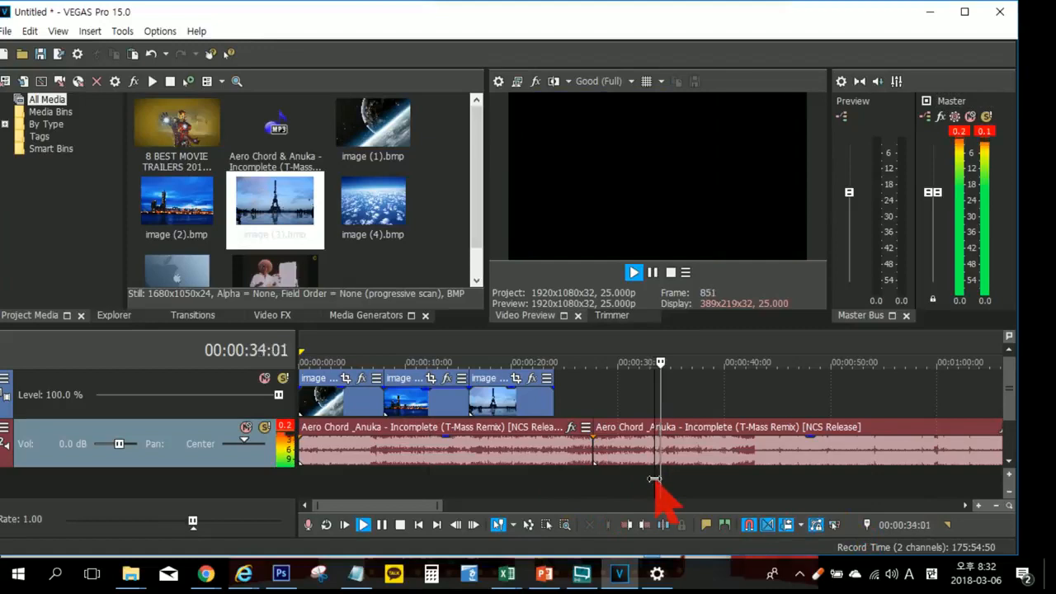
{"action": "left_click", "coordinate": [732, 484]}
{"action": "key", "text": "space"}
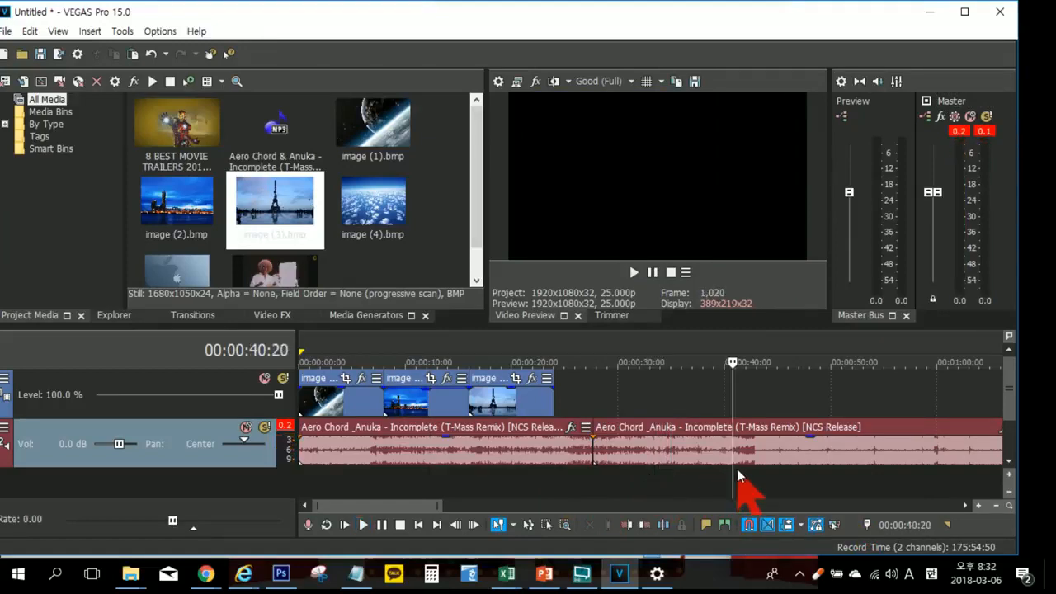
{"action": "left_click", "coordinate": [530, 476]}
{"action": "key", "text": "space"}
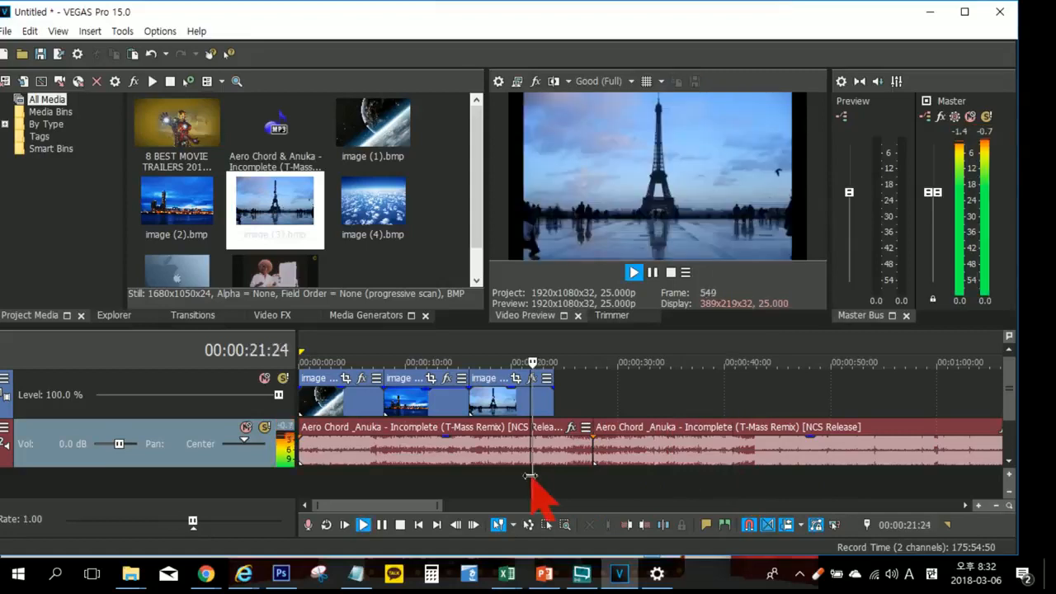
{"action": "key", "text": "space"}
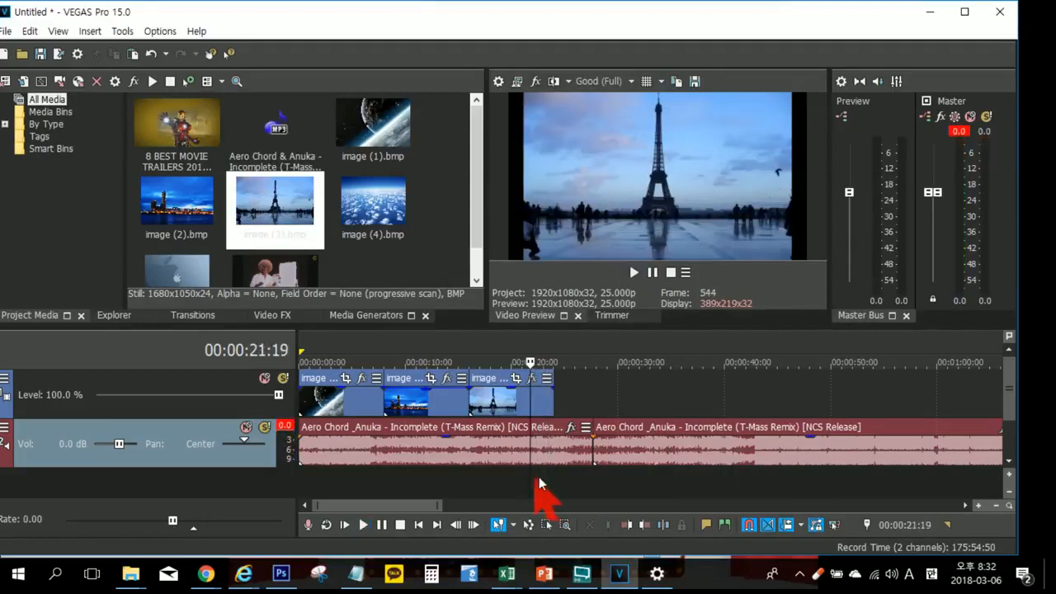
Step: Delete the second music segment and trim the remaining music to end with the last image at 00:00:24:00
{"action": "left_click", "coordinate": [635, 454]}
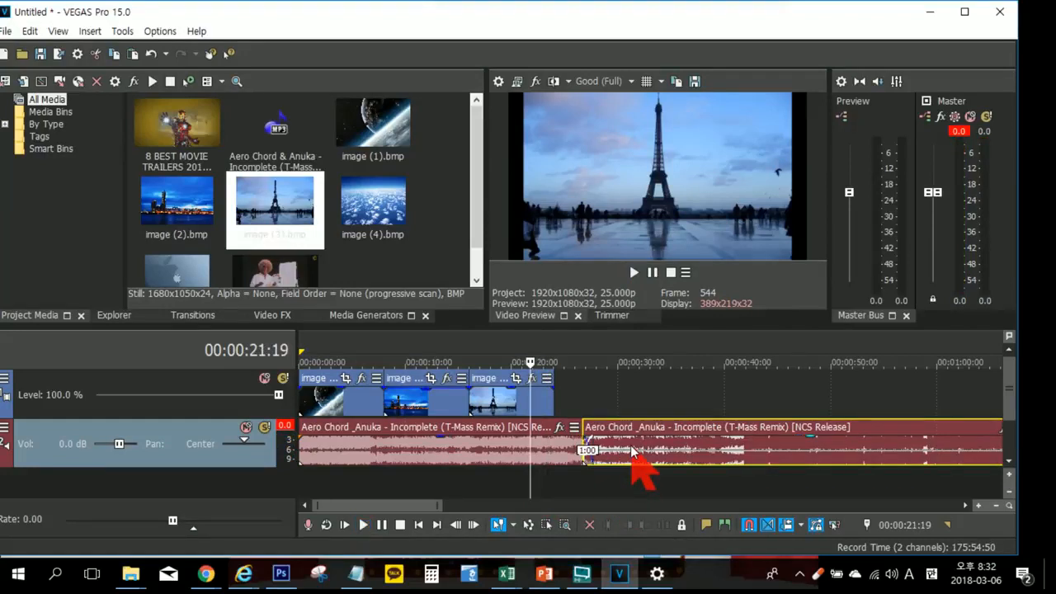
{"action": "key", "text": "Delete"}
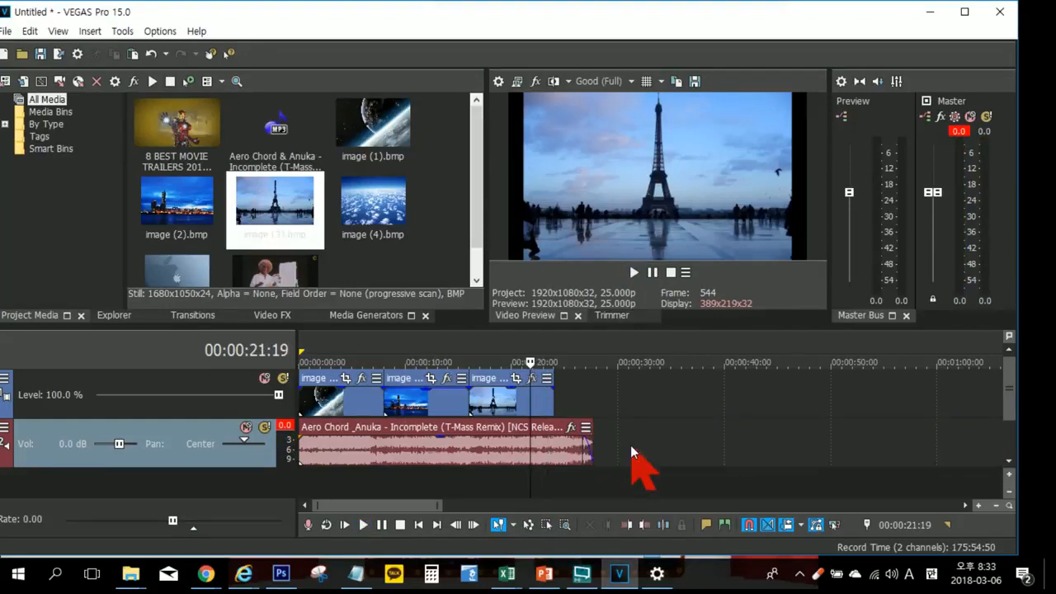
{"action": "left_click", "coordinate": [554, 478]}
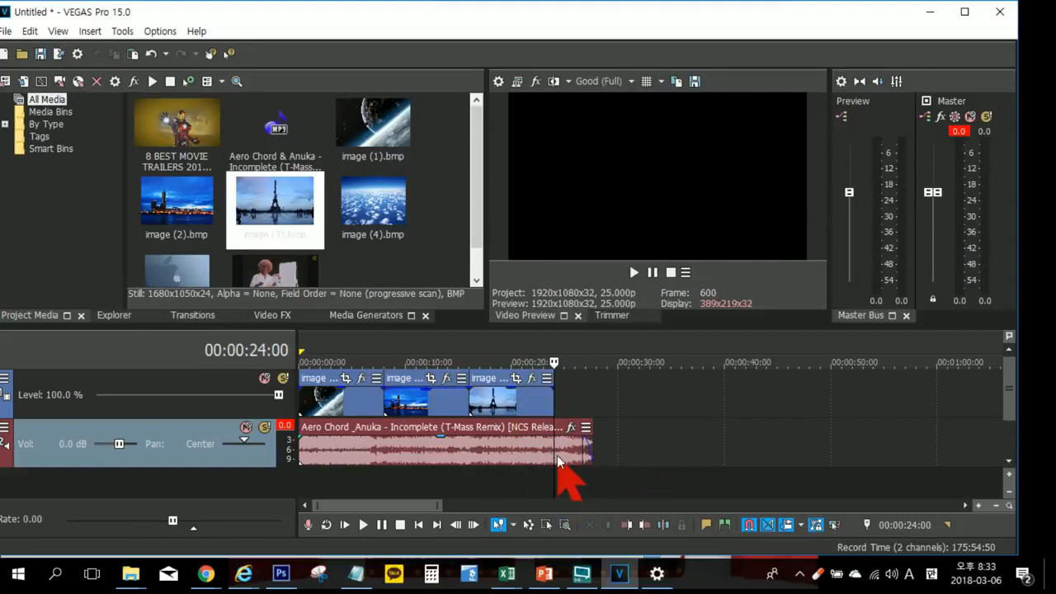
{"action": "left_click_drag", "start_coordinate": [555, 451], "coordinate": [567, 448]}
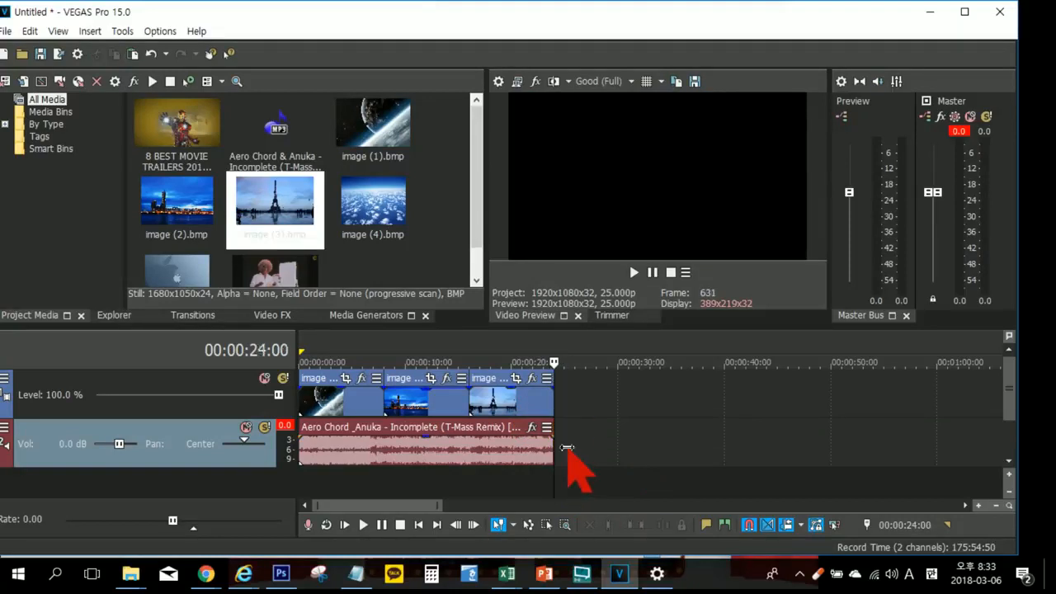
Step: Select the first, second and third images and the music clip on the timeline one after another
{"action": "left_click", "coordinate": [353, 403]}
{"action": "left_click", "coordinate": [417, 402]}
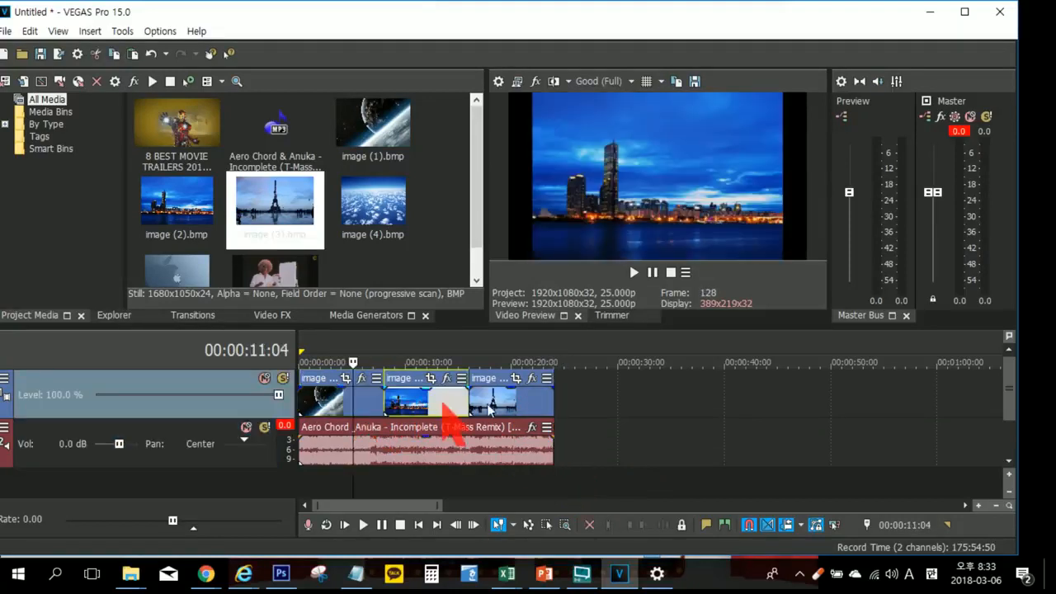
{"action": "left_click", "coordinate": [510, 405]}
{"action": "left_click", "coordinate": [486, 449]}
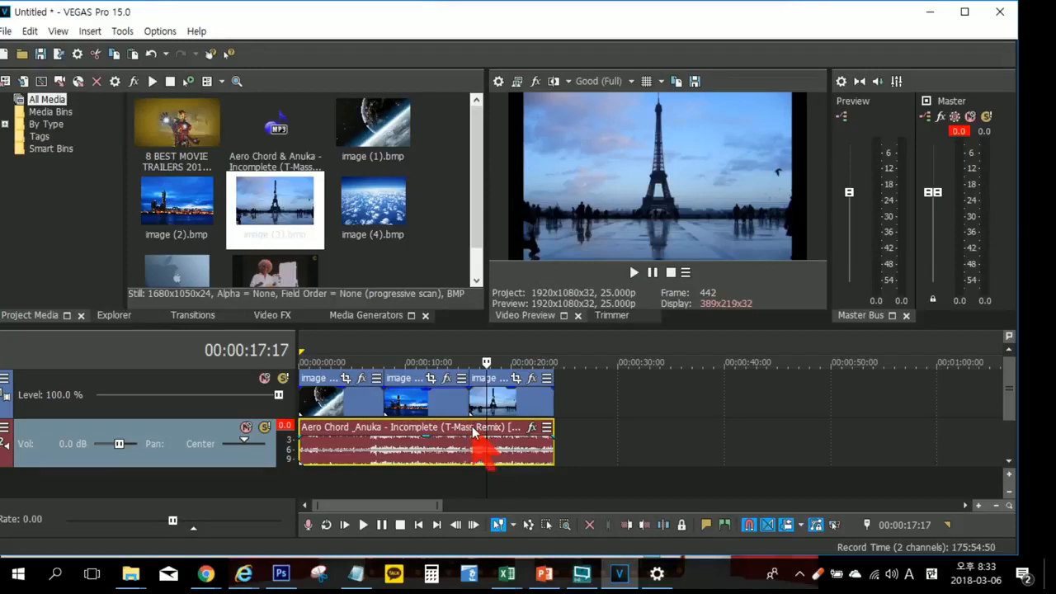
Step: Play the timeline from the start several times, pausing at 00:00:02:04, 00:00:10:00 and 00:00:01:16
{"action": "left_click", "coordinate": [346, 525]}
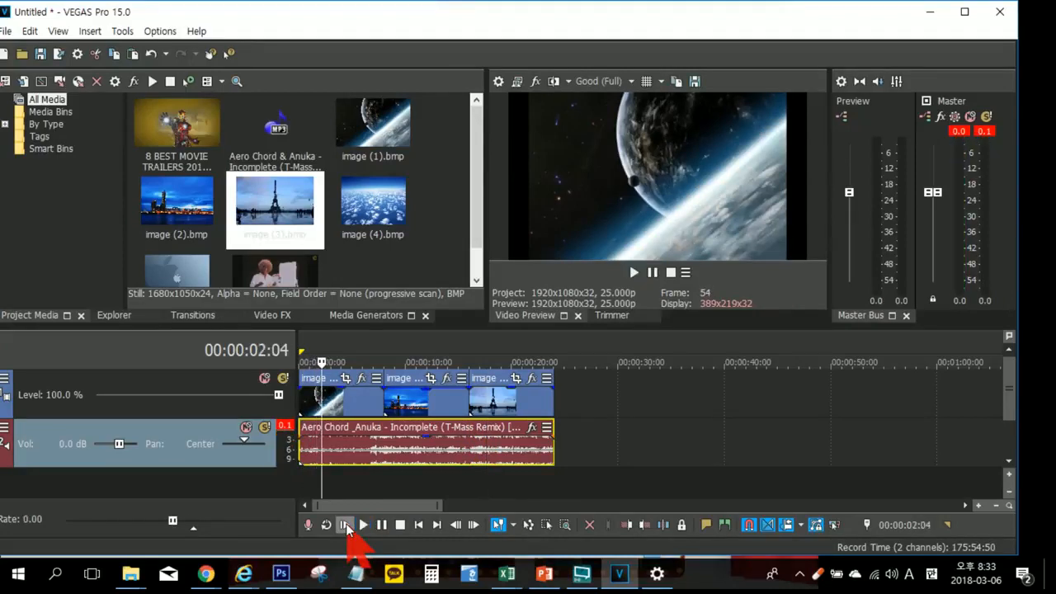
{"action": "left_click", "coordinate": [345, 523]}
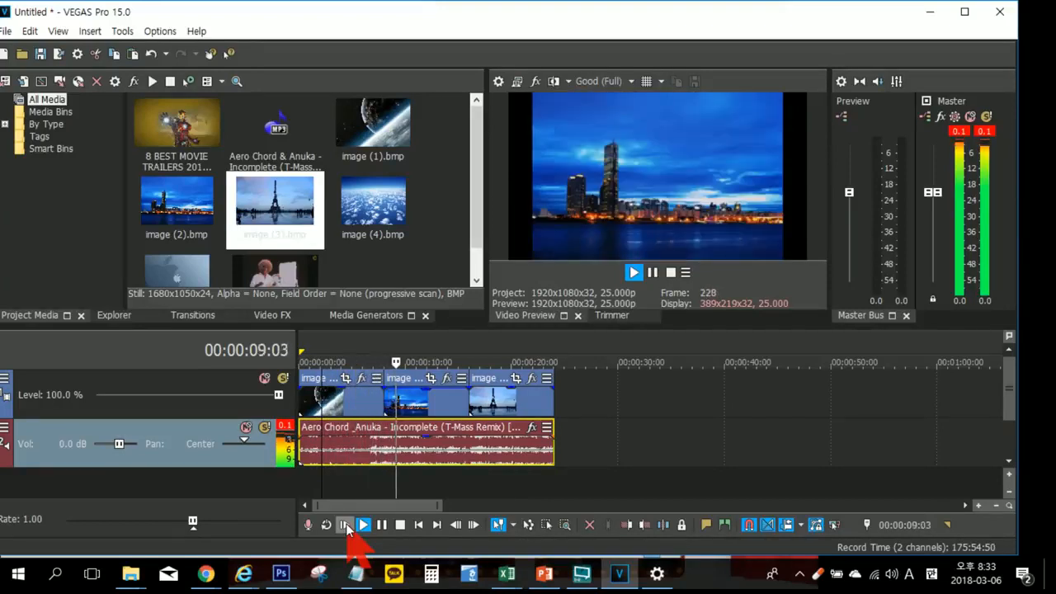
{"action": "key", "text": "Return"}
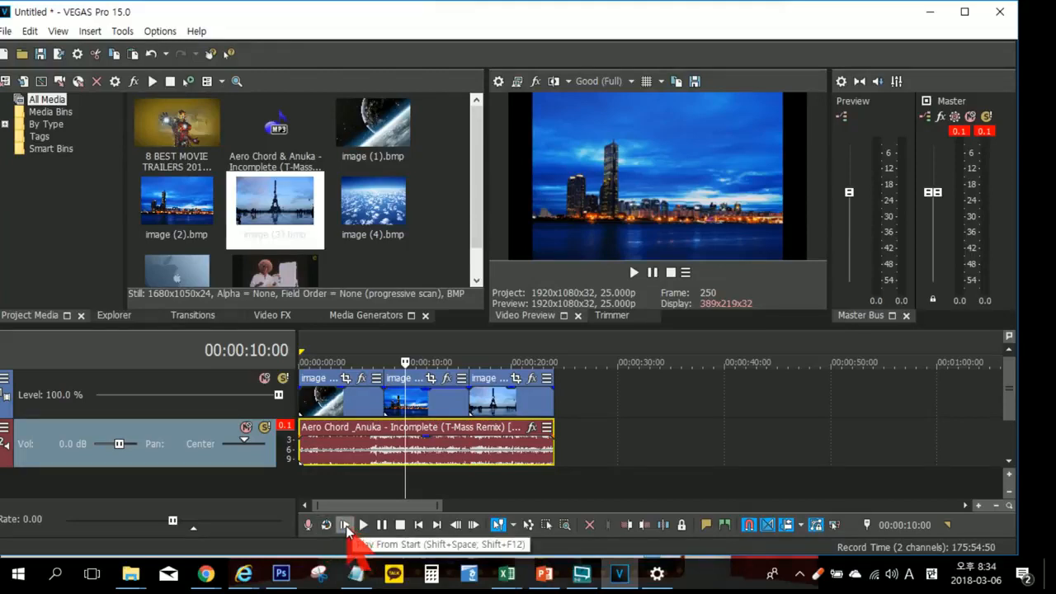
{"action": "left_click", "coordinate": [346, 525]}
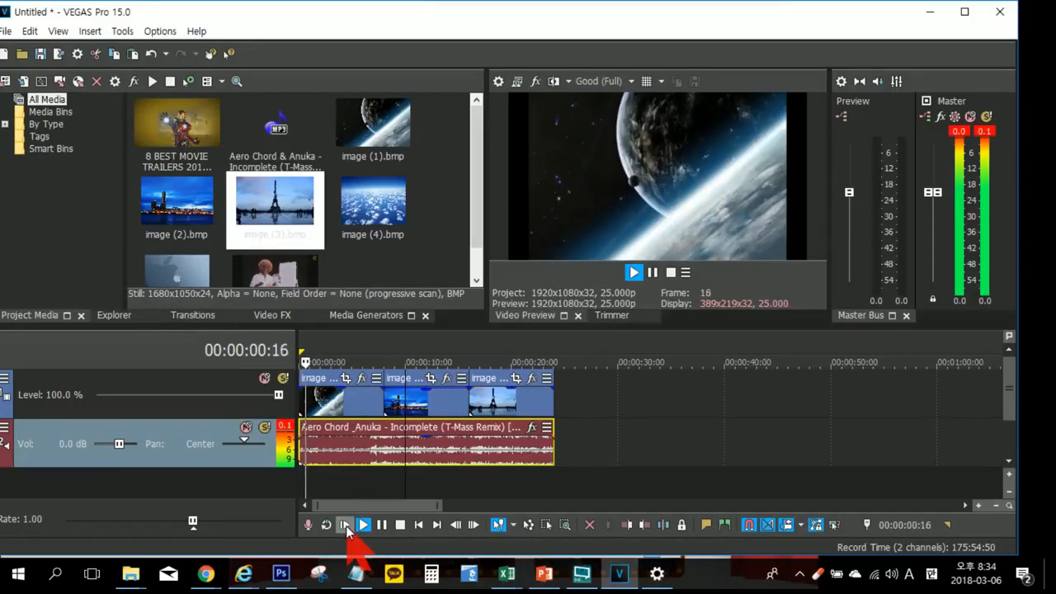
{"action": "key", "text": "Return"}
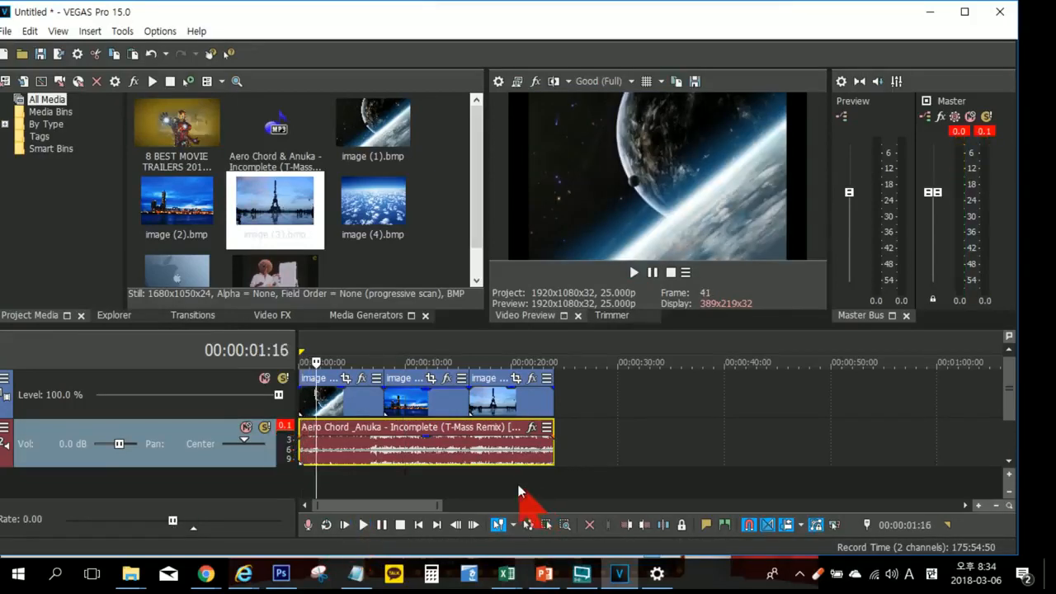
Step: Add a fade-in with an offset of 00:00:02:02 at the start of image (1)
{"action": "scroll", "coordinate": [503, 476], "scroll_direction": "up", "scroll_amount": 2}
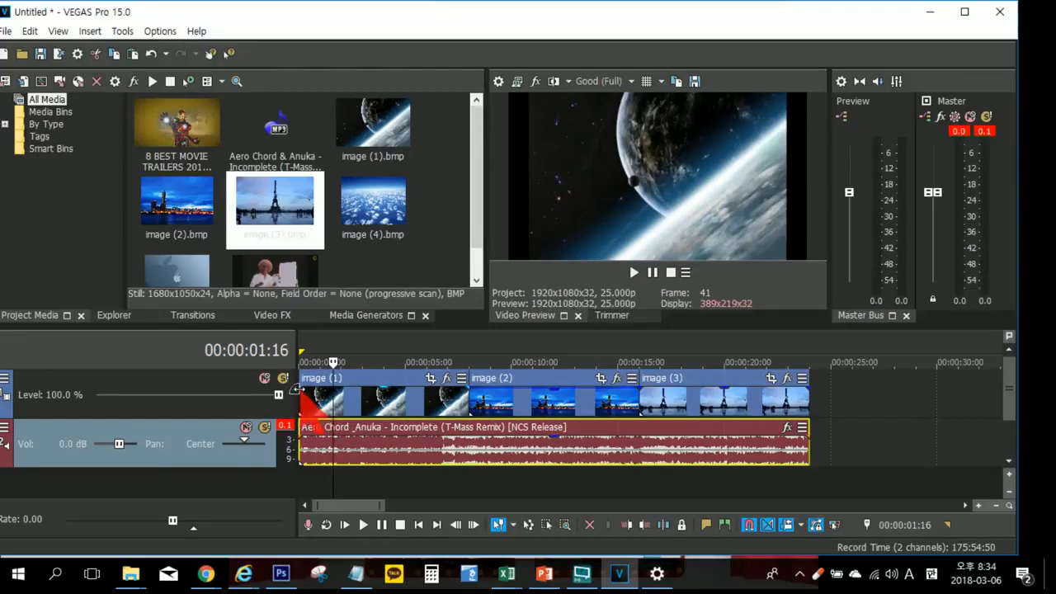
{"action": "left_click", "coordinate": [296, 388]}
{"action": "left_click_drag", "start_coordinate": [297, 388], "coordinate": [333, 391]}
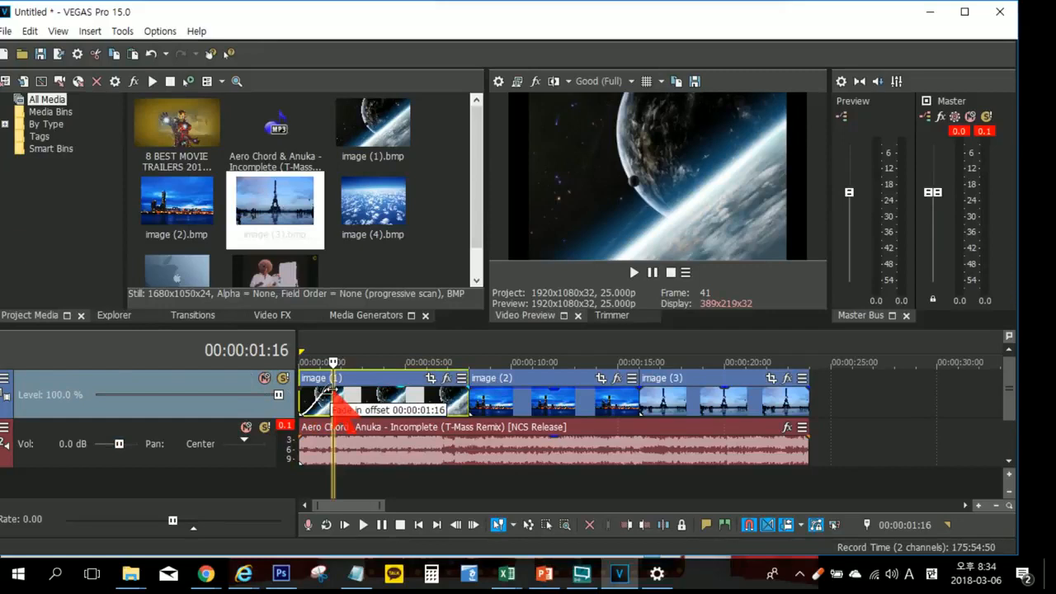
{"action": "mouse_move", "coordinate": [332, 391]}
{"action": "left_mouse_down"}
{"action": "mouse_move", "coordinate": [355, 391]}
{"action": "mouse_move", "coordinate": [318, 390]}
{"action": "mouse_move", "coordinate": [345, 390]}
{"action": "left_mouse_up"}
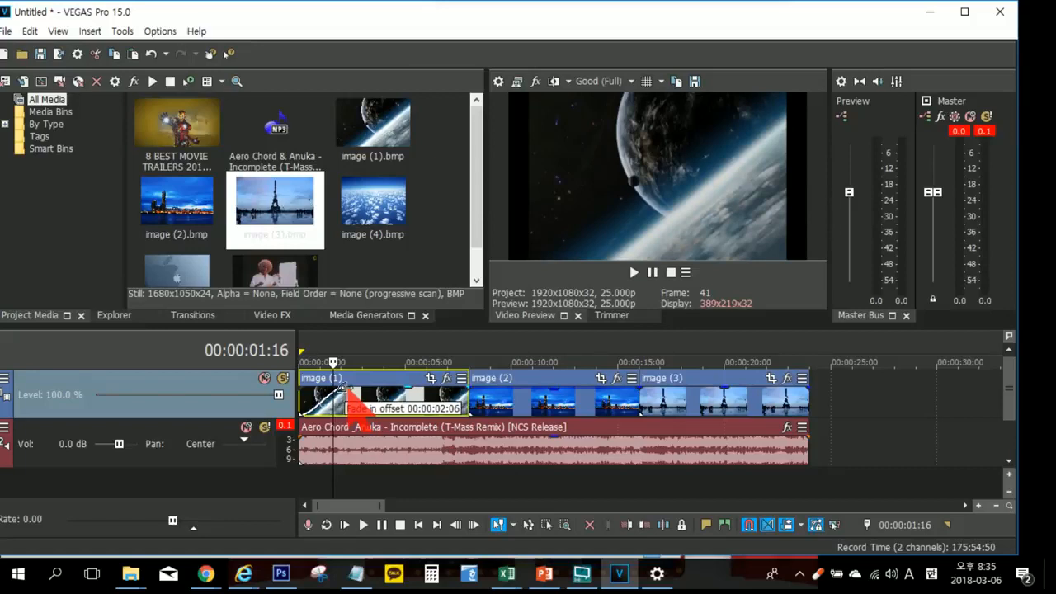
{"action": "mouse_move", "coordinate": [344, 390]}
{"action": "left_mouse_down"}
{"action": "mouse_move", "coordinate": [326, 390]}
{"action": "mouse_move", "coordinate": [340, 391]}
{"action": "left_mouse_up"}
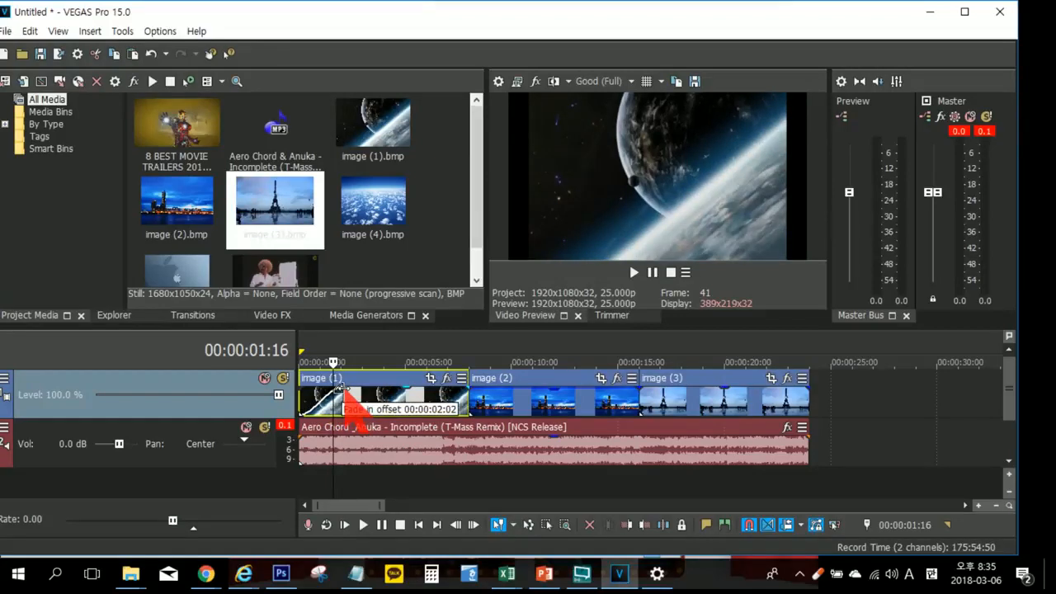
Step: Enlarge the timeline area and tracks to examine the fade-in curve on image (1)
{"action": "left_click_drag", "start_coordinate": [426, 328], "coordinate": [424, 258]}
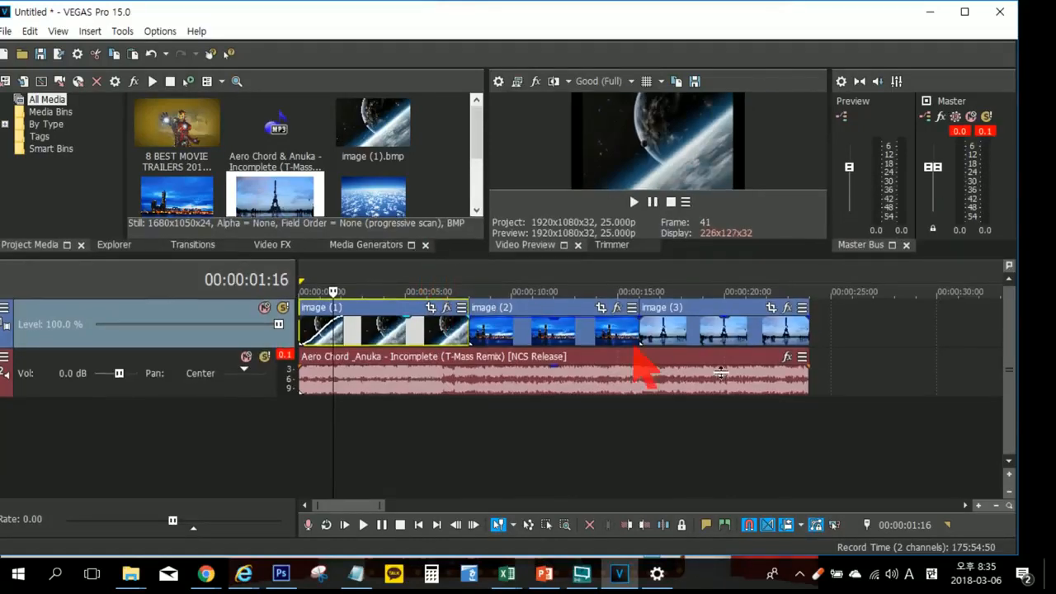
{"action": "left_click", "coordinate": [1010, 471]}
{"action": "left_click", "coordinate": [1010, 477]}
{"action": "left_click", "coordinate": [978, 505]}
{"action": "left_click", "coordinate": [978, 505]}
{"action": "left_click", "coordinate": [978, 505]}
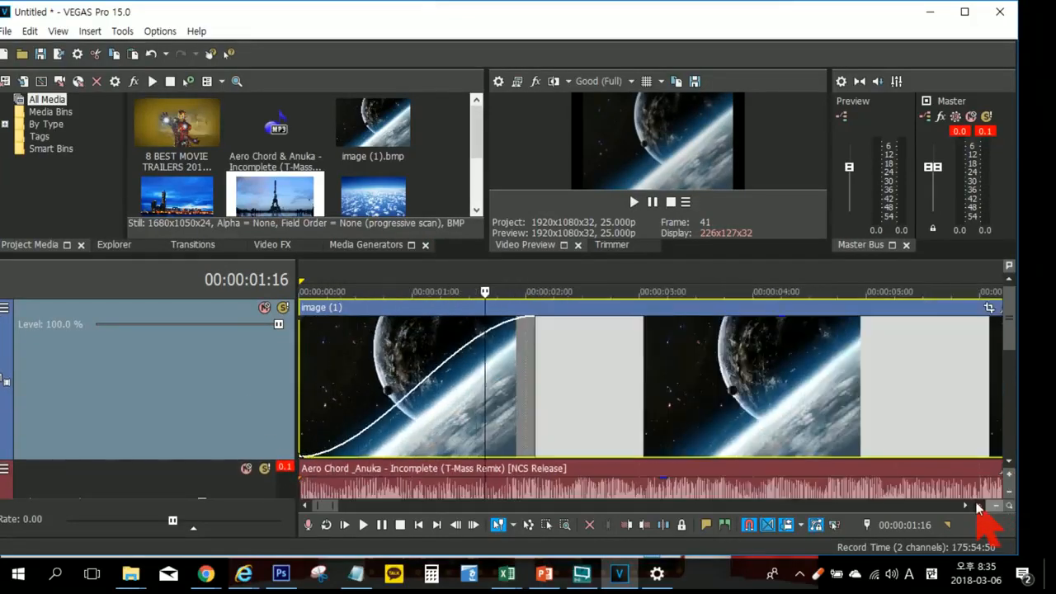
{"action": "scroll", "coordinate": [569, 417], "scroll_direction": "down", "scroll_amount": 3}
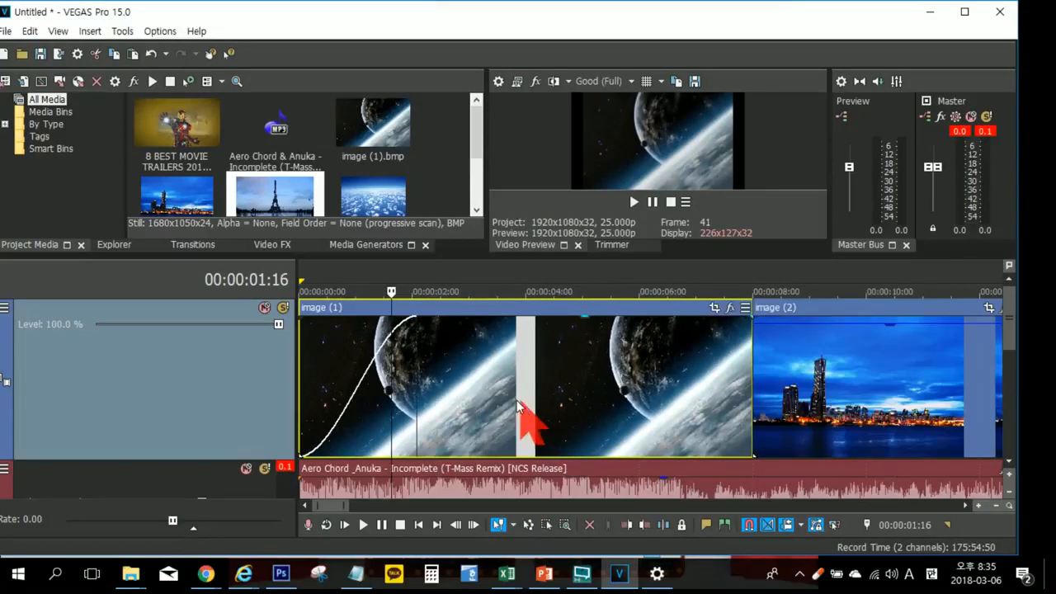
{"action": "scroll", "coordinate": [519, 404], "scroll_direction": "down", "scroll_amount": 2}
Step: Remove and recreate image (1)'s fade-in at about 2 seconds, and add a fade-out of about 2.7 seconds
{"action": "left_click_drag", "start_coordinate": [381, 381], "coordinate": [282, 389]}
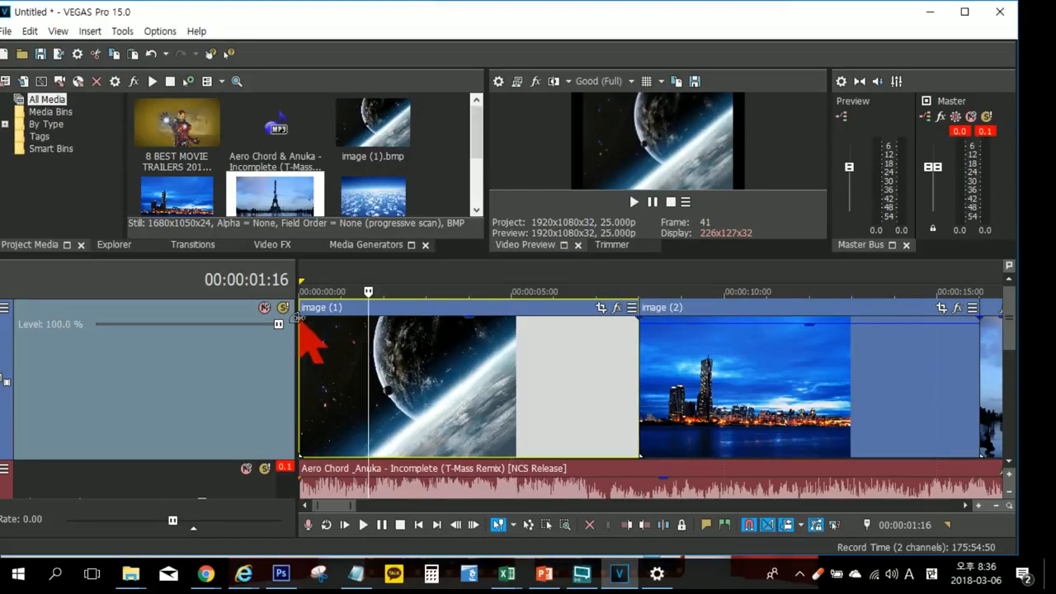
{"action": "left_click_drag", "start_coordinate": [301, 310], "coordinate": [391, 315]}
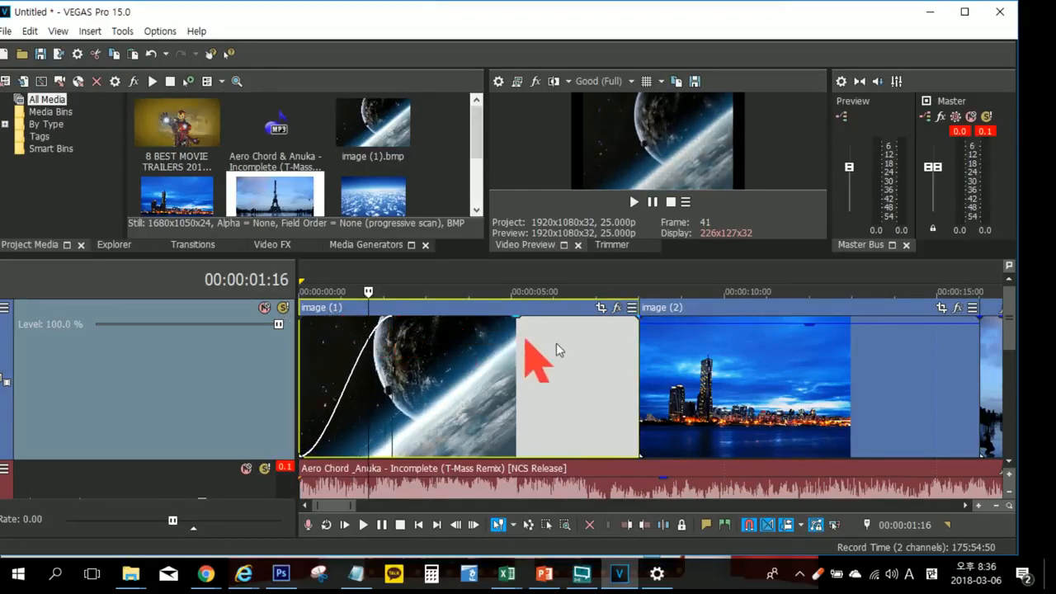
{"action": "left_click", "coordinate": [641, 361]}
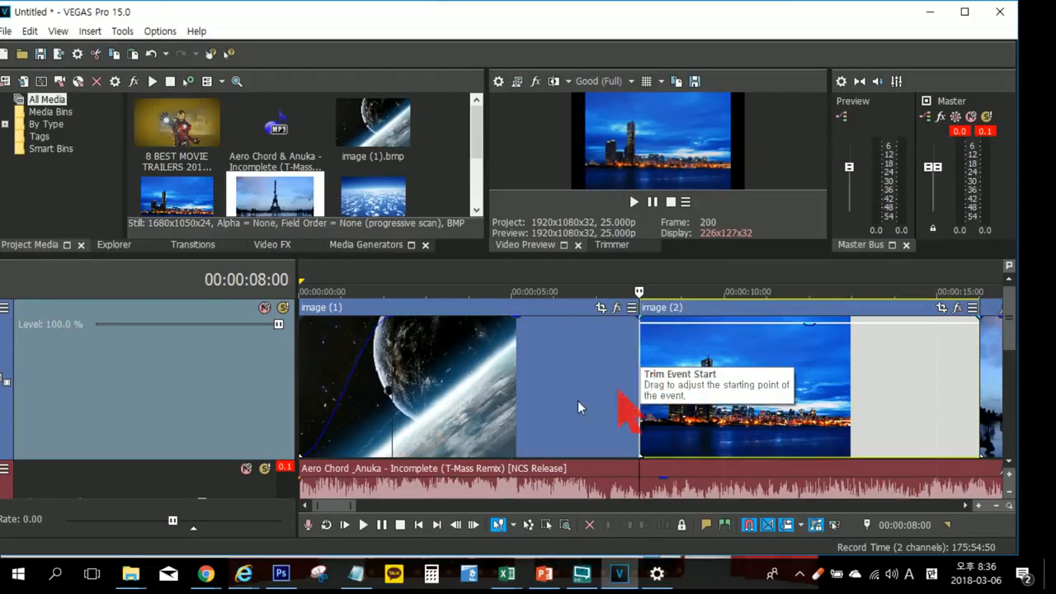
{"action": "left_click", "coordinate": [459, 383]}
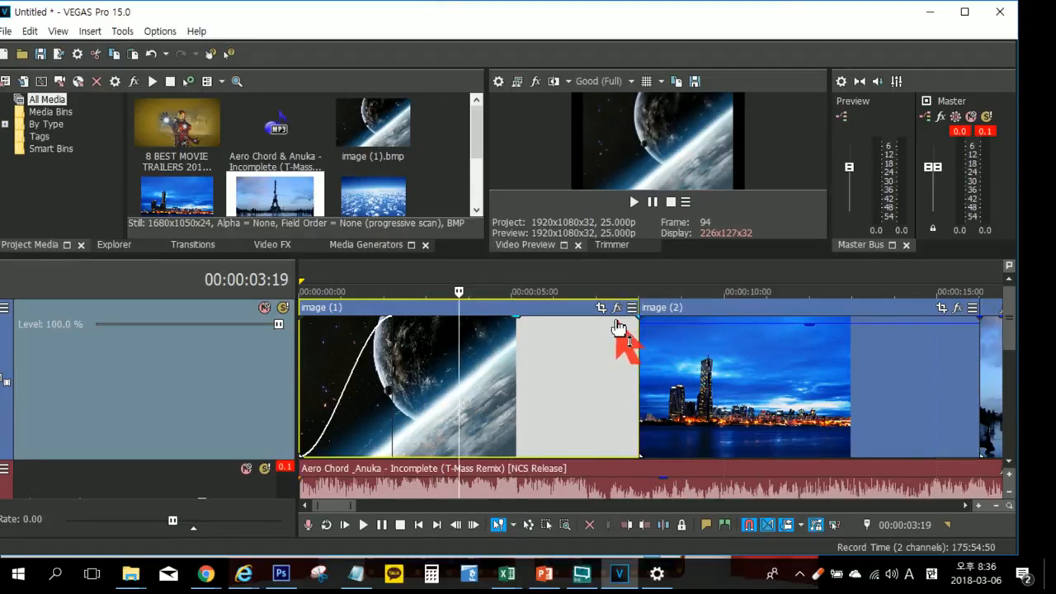
{"action": "left_click_drag", "start_coordinate": [640, 317], "coordinate": [520, 316]}
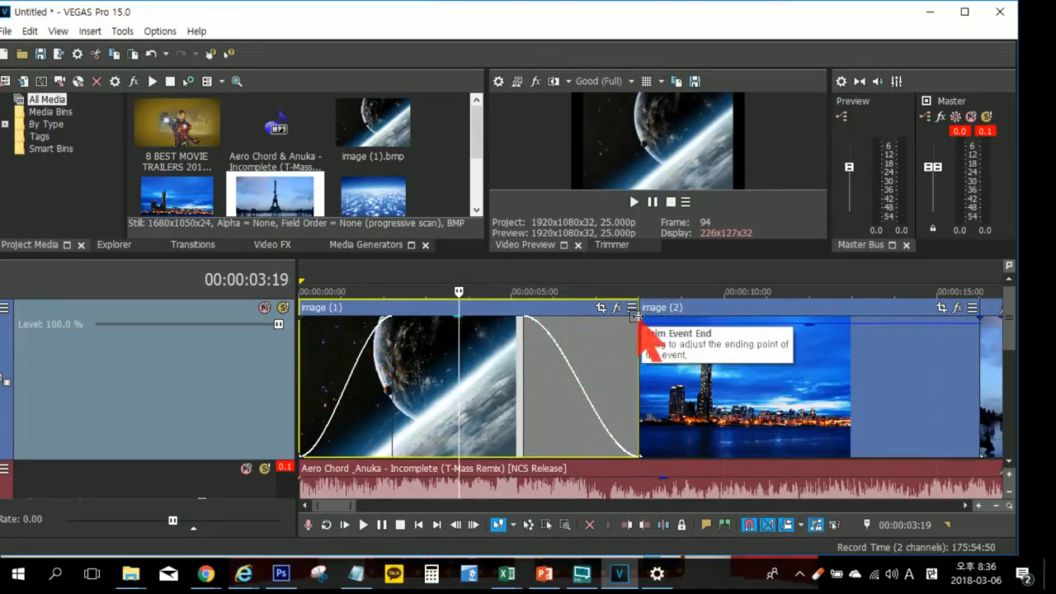
Step: Give image (2) a fade-in of about 2.3 seconds and a fade-out of about 2.6 seconds, raising its opacity to full
{"action": "left_click_drag", "start_coordinate": [642, 317], "coordinate": [739, 311]}
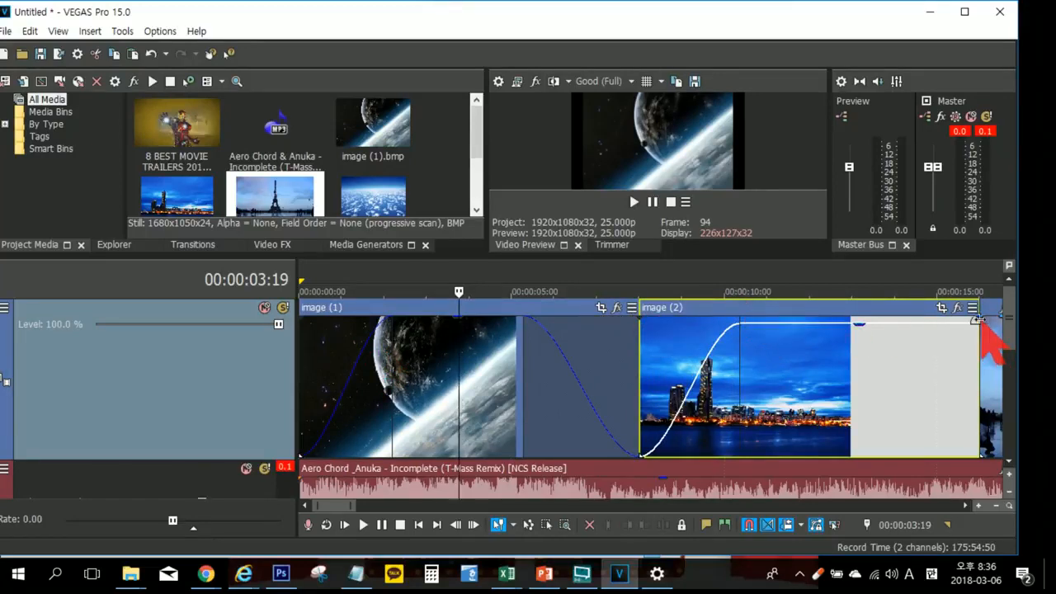
{"action": "left_click_drag", "start_coordinate": [882, 329], "coordinate": [878, 317]}
{"action": "left_click_drag", "start_coordinate": [978, 315], "coordinate": [863, 313]}
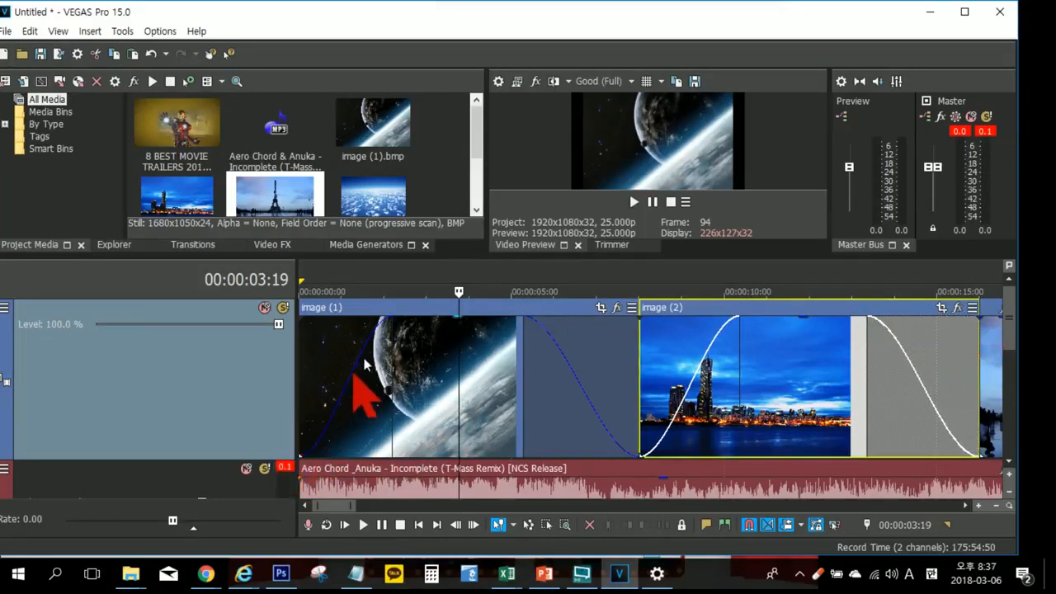
Step: Add a fade-in of about 2.4 seconds and a fade-out of about 2.7 seconds to image (3)
{"action": "left_click", "coordinate": [965, 505]}
{"action": "left_click", "coordinate": [965, 507]}
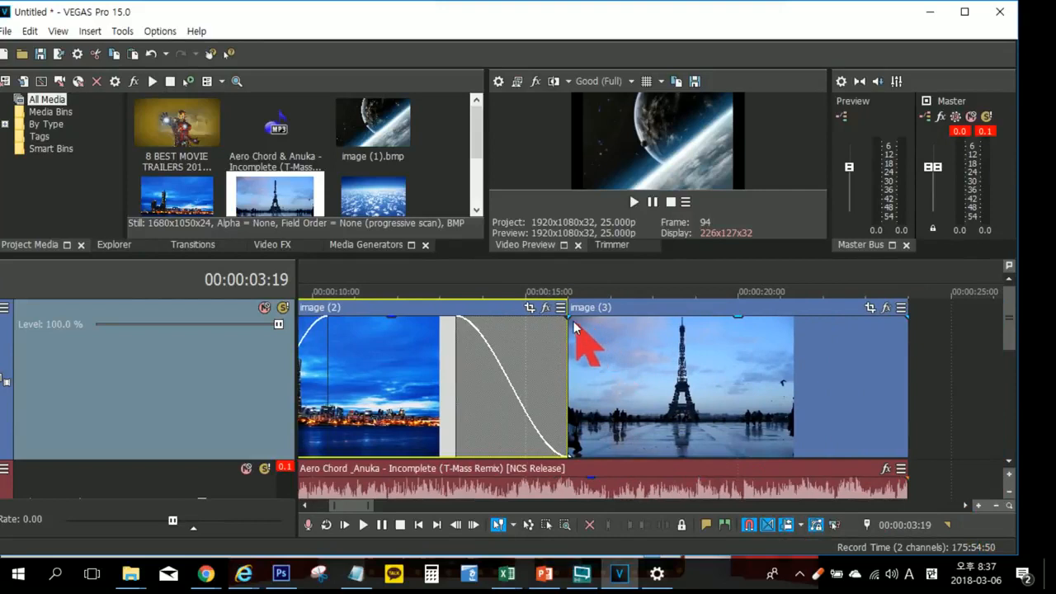
{"action": "left_click_drag", "start_coordinate": [569, 314], "coordinate": [672, 316]}
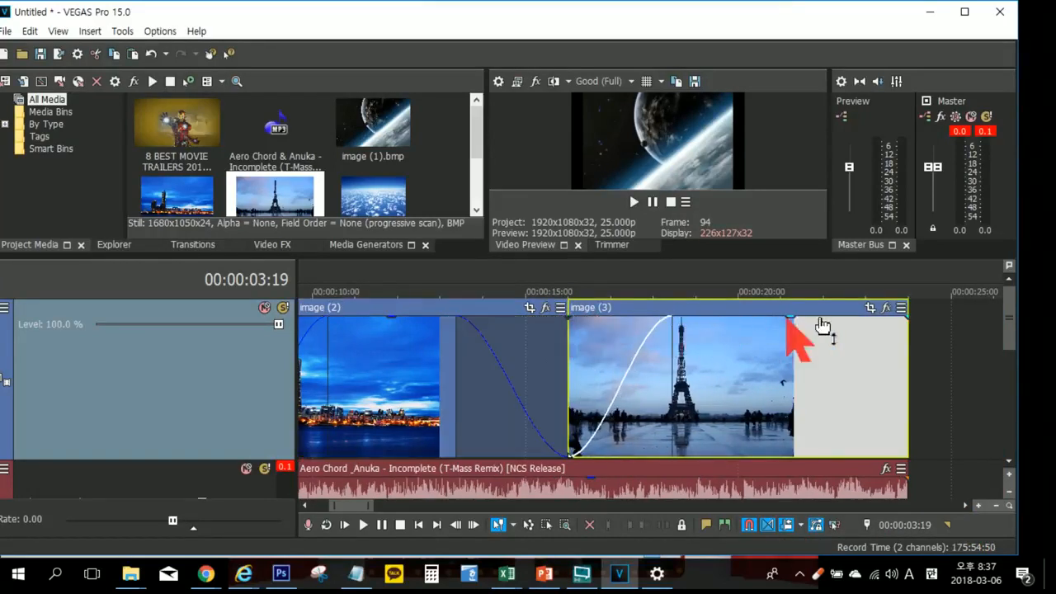
{"action": "left_click_drag", "start_coordinate": [913, 316], "coordinate": [793, 318]}
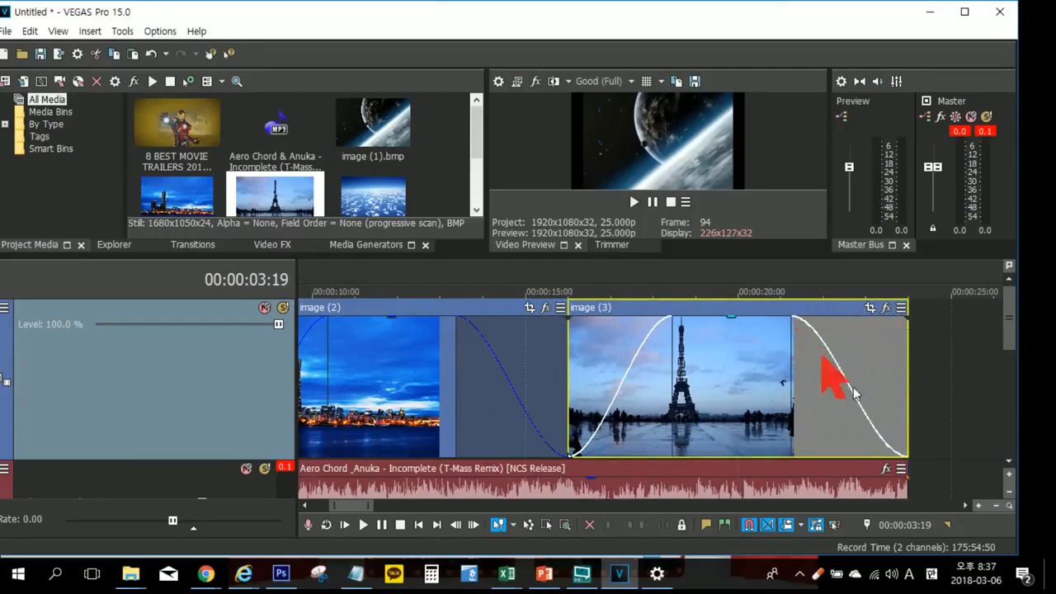
{"action": "left_click", "coordinate": [1008, 492]}
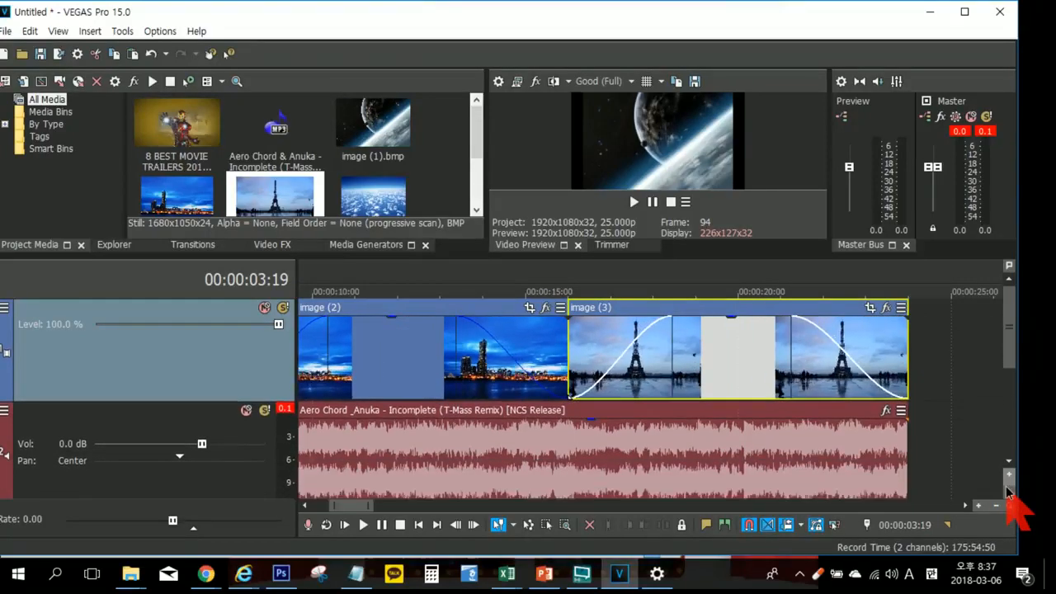
{"action": "left_click", "coordinate": [1008, 493]}
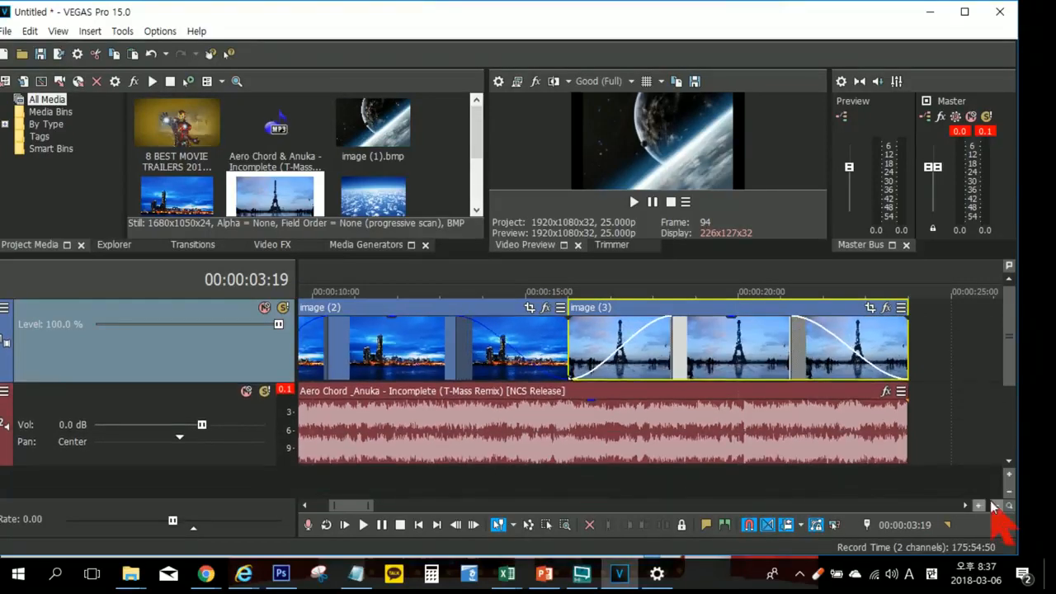
{"action": "left_click", "coordinate": [992, 505]}
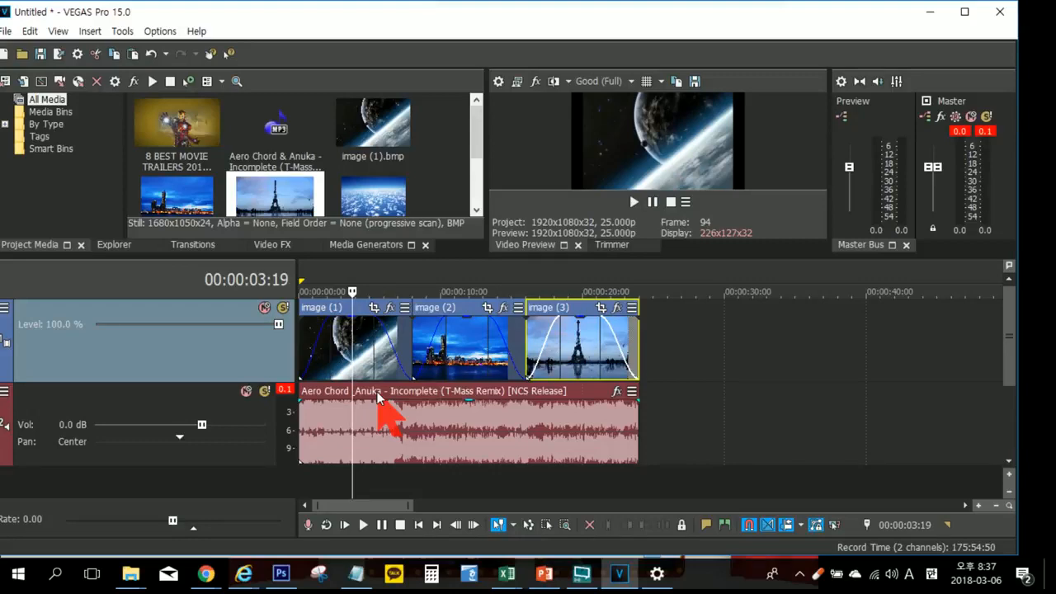
Step: Give the music event a fade-in of about 3 seconds and a fade-out of about 2.4 seconds
{"action": "left_click", "coordinate": [318, 426]}
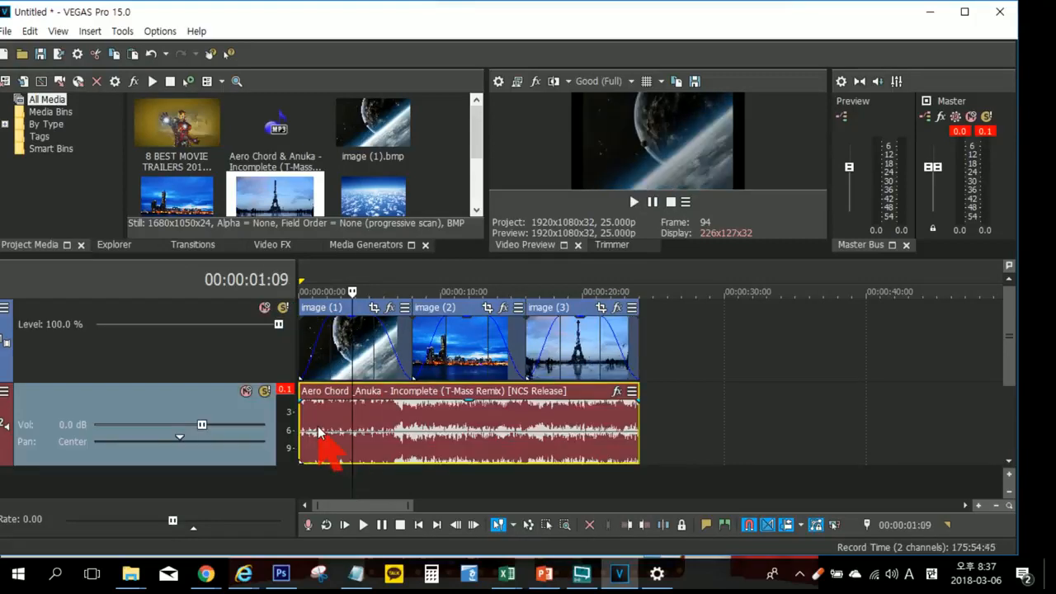
{"action": "scroll", "coordinate": [318, 422], "scroll_direction": "up", "scroll_amount": 3}
{"action": "left_click_drag", "start_coordinate": [302, 392], "coordinate": [561, 392]}
{"action": "scroll", "coordinate": [635, 408], "scroll_direction": "down", "scroll_amount": 3}
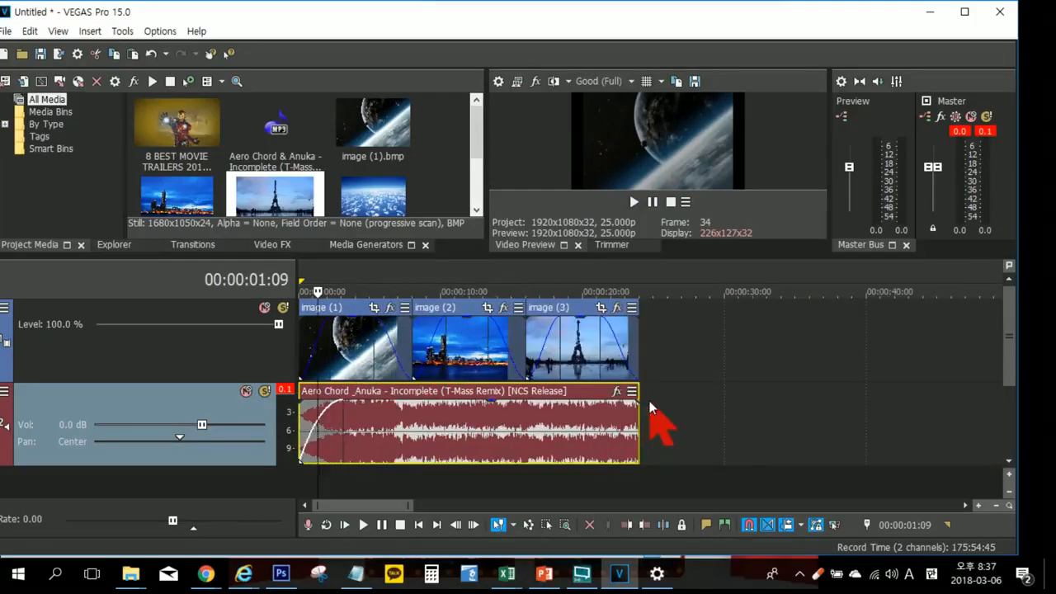
{"action": "left_click_drag", "start_coordinate": [639, 399], "coordinate": [602, 399]}
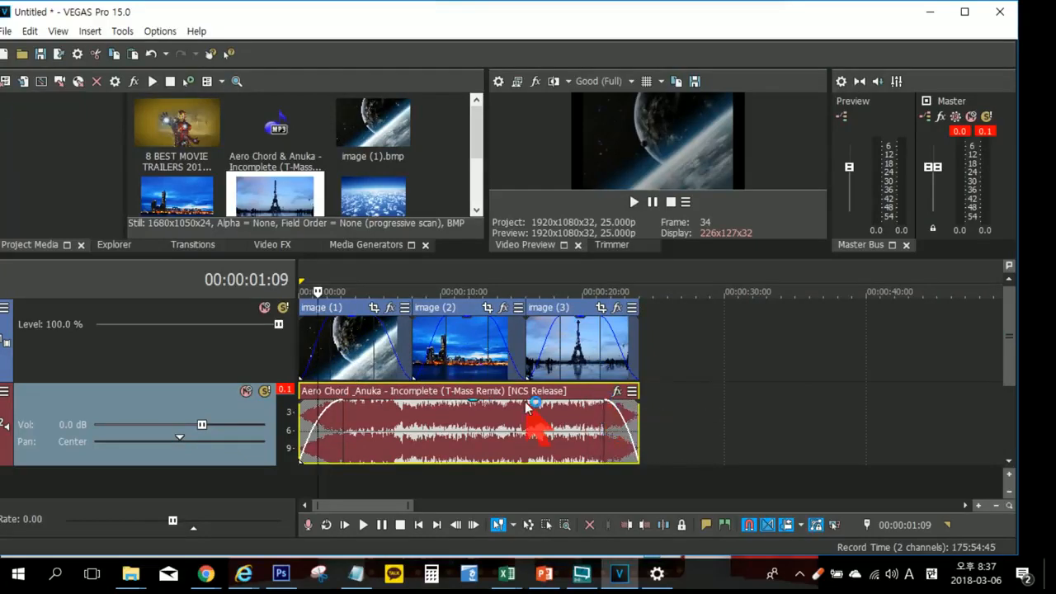
{"action": "scroll", "coordinate": [523, 402], "scroll_direction": "down", "scroll_amount": 2}
{"action": "scroll", "coordinate": [521, 404], "scroll_direction": "down", "scroll_amount": 2}
{"action": "scroll", "coordinate": [521, 404], "scroll_direction": "up", "scroll_amount": 6}
{"action": "scroll", "coordinate": [519, 405], "scroll_direction": "down", "scroll_amount": 5}
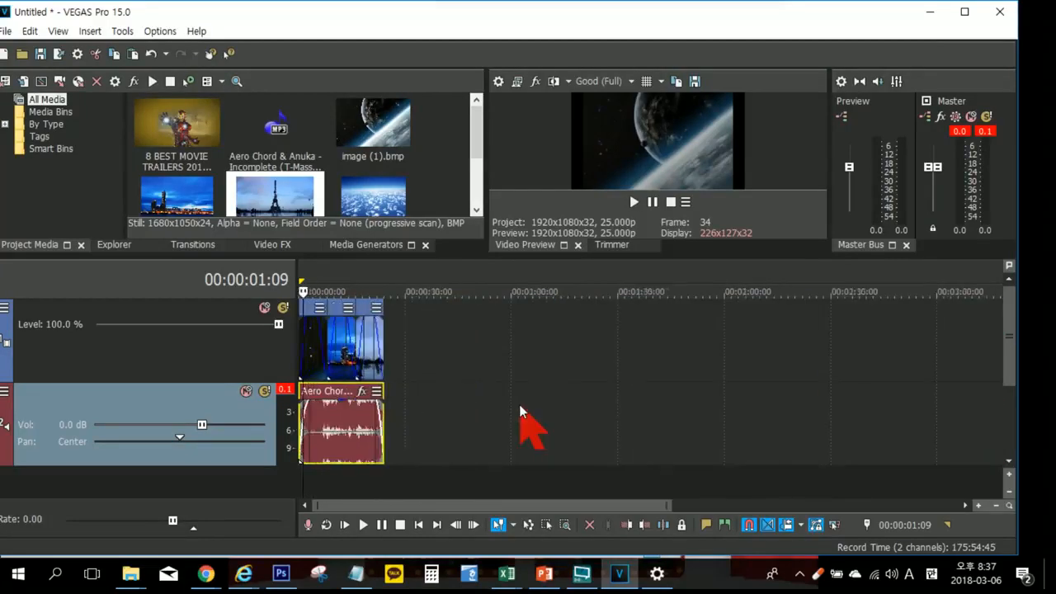
{"action": "scroll", "coordinate": [519, 404], "scroll_direction": "up", "scroll_amount": 3}
{"action": "scroll", "coordinate": [519, 405], "scroll_direction": "up", "scroll_amount": 3}
{"action": "scroll", "coordinate": [519, 405], "scroll_direction": "down", "scroll_amount": 1}
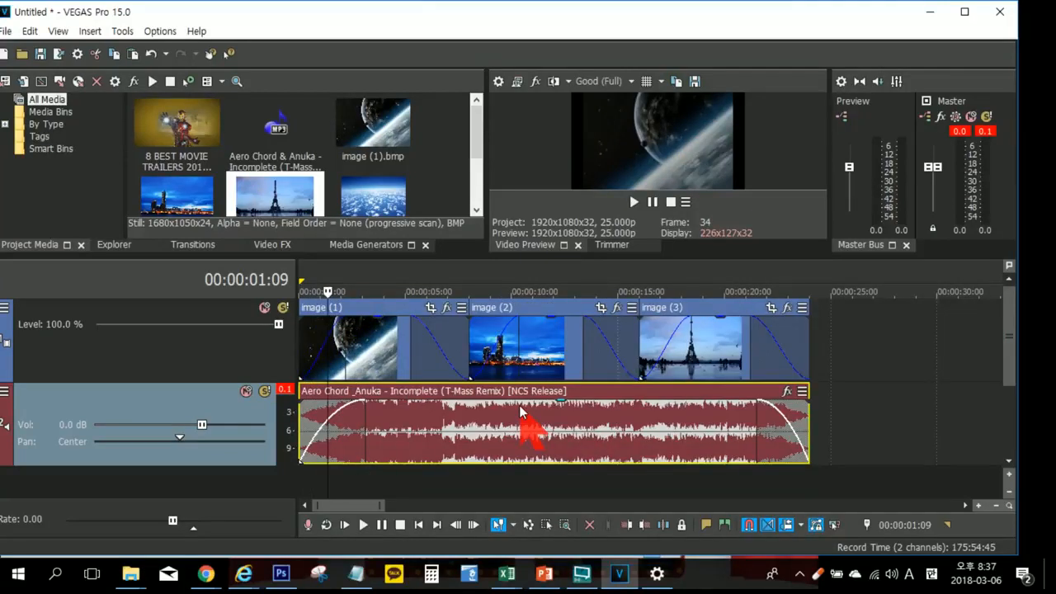
Step: Play the project from the start to review the audio and image fades, giving the upper panels more height
{"action": "left_click", "coordinate": [345, 524]}
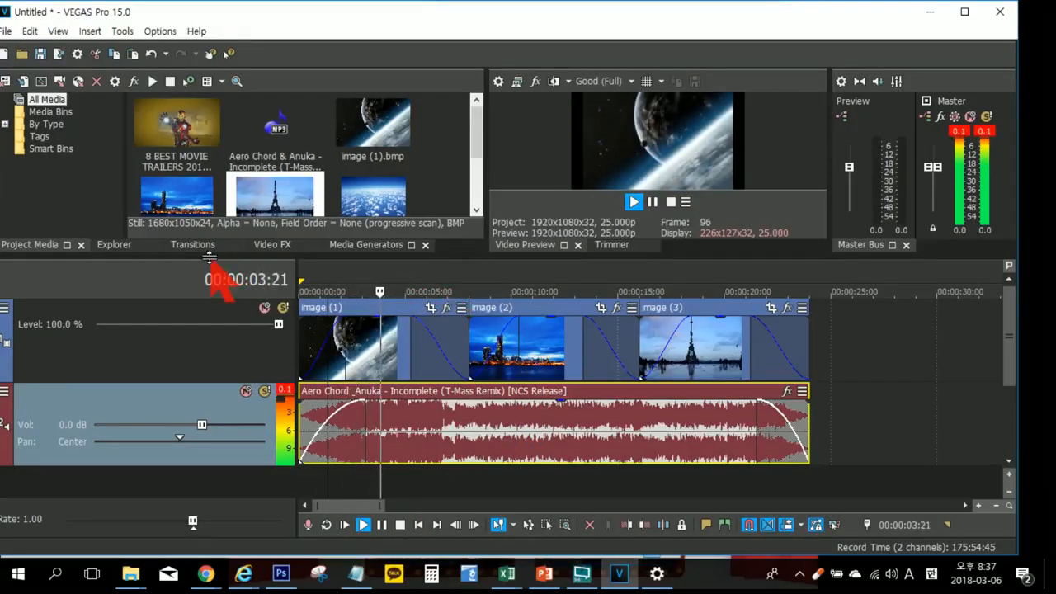
{"action": "left_click_drag", "start_coordinate": [209, 262], "coordinate": [204, 291]}
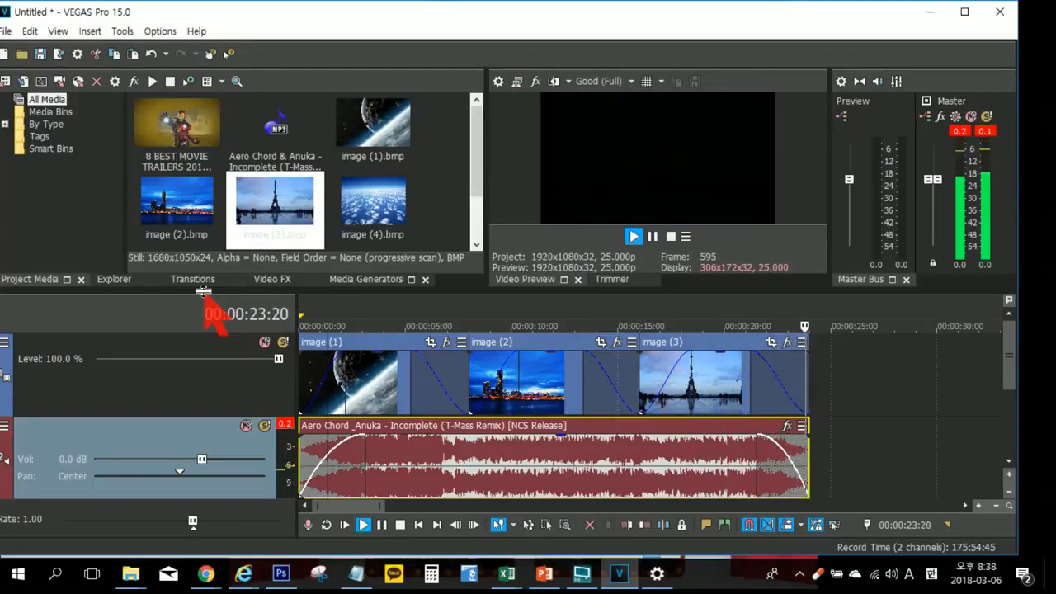
{"action": "key", "text": "Return"}
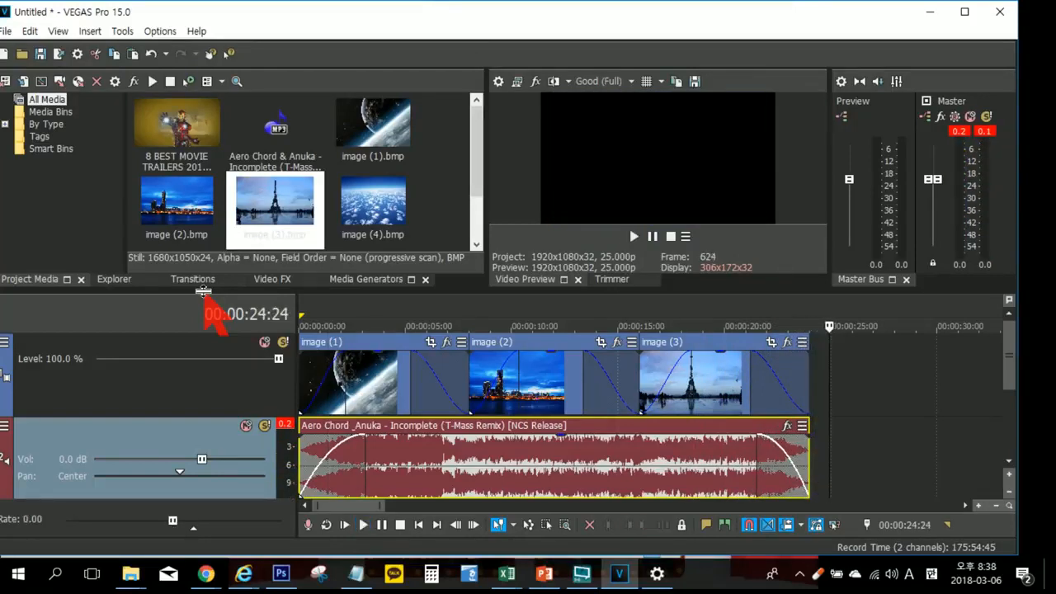
{"action": "left_click", "coordinate": [464, 310]}
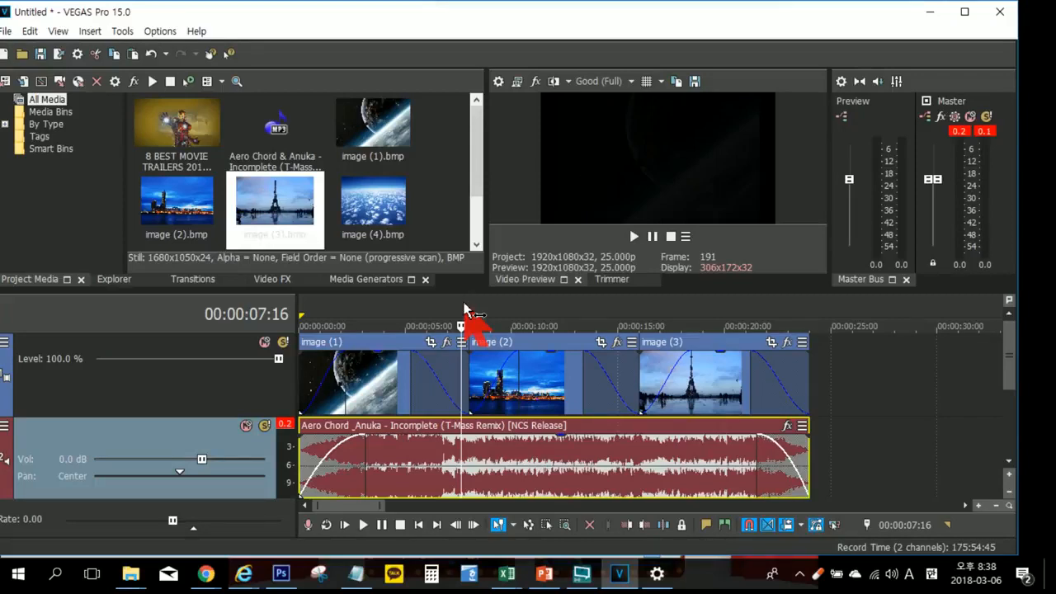
Step: Change the music event's fade-out type to fast logarithmic and play the ending
{"action": "right_click", "coordinate": [771, 444]}
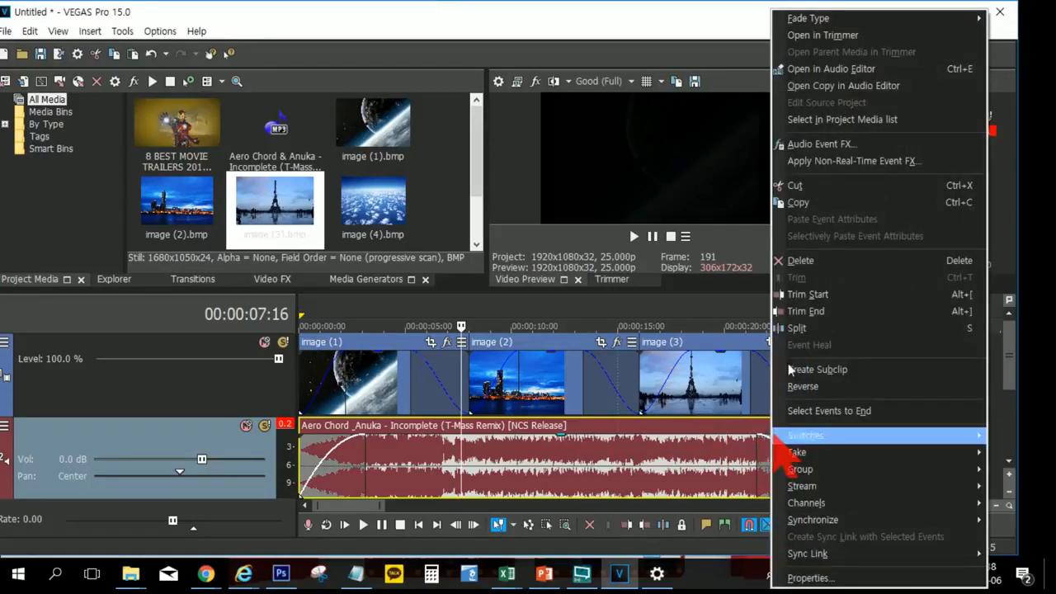
{"action": "mouse_move", "coordinate": [805, 23]}
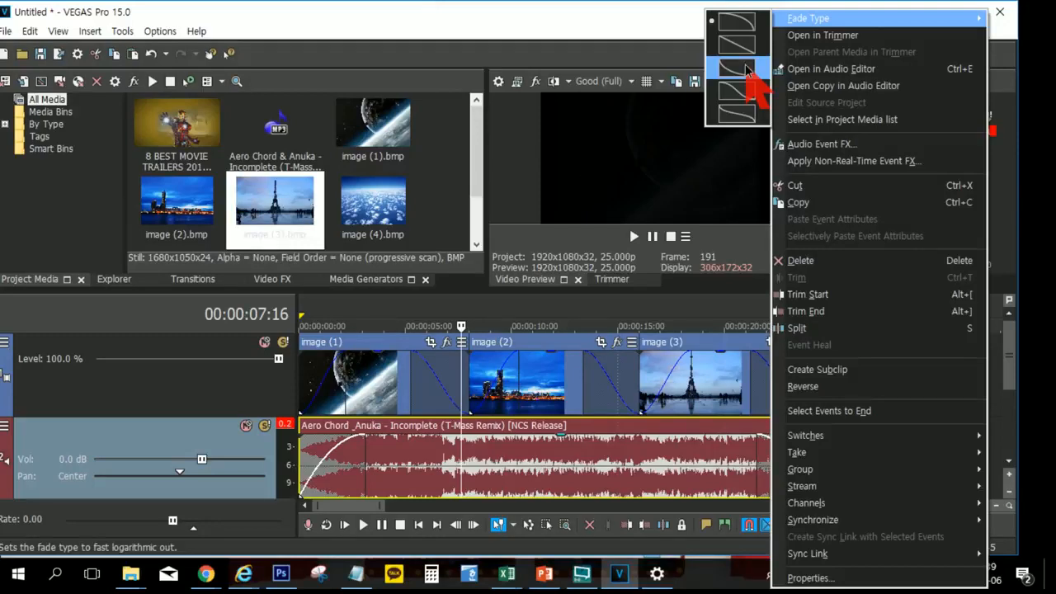
{"action": "left_click", "coordinate": [747, 71]}
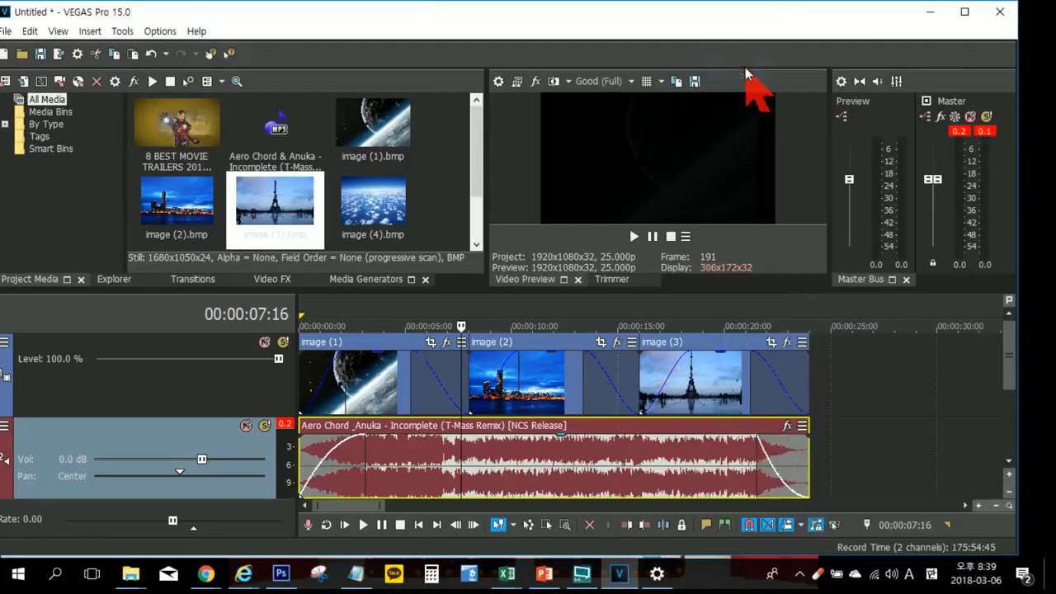
{"action": "left_click", "coordinate": [758, 479]}
{"action": "left_click", "coordinate": [735, 483]}
{"action": "key", "text": "space"}
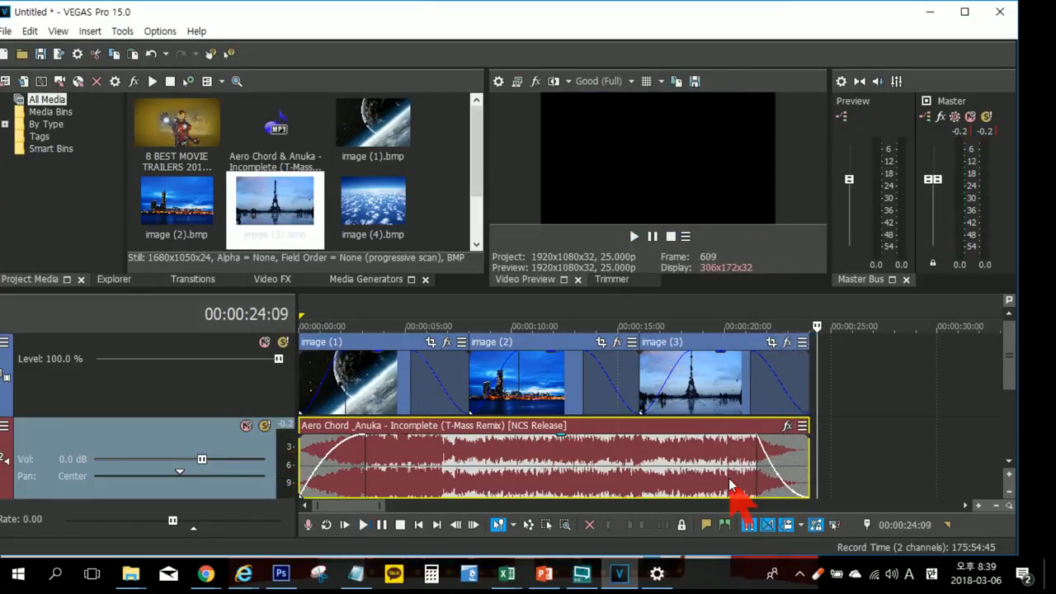
Step: Restore the original convex curve on the music's fade-out and play the last seconds for comparison
{"action": "right_click", "coordinate": [762, 450]}
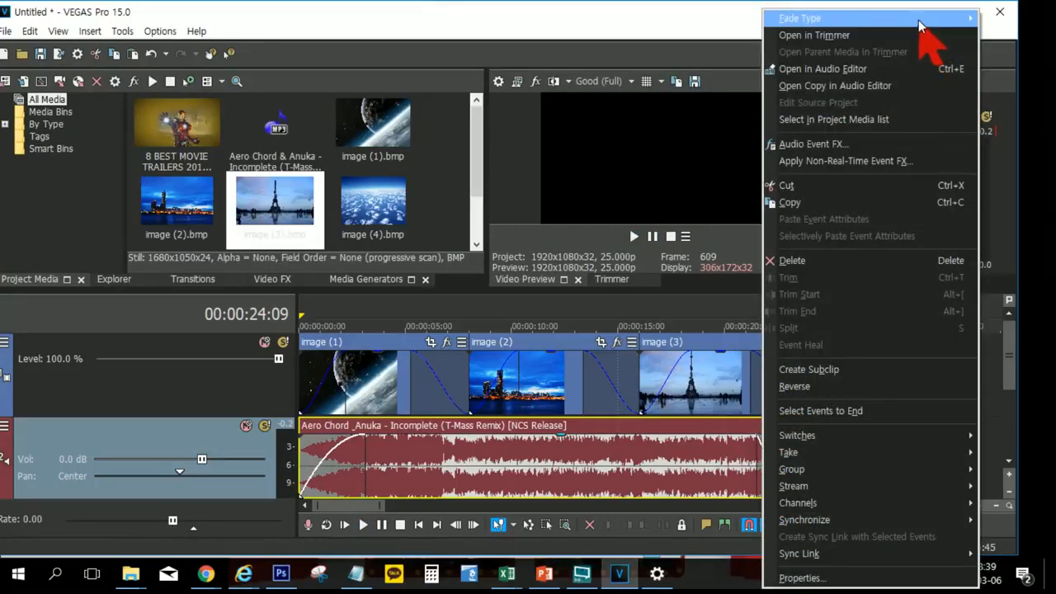
{"action": "mouse_move", "coordinate": [920, 22]}
{"action": "left_click", "coordinate": [1008, 22]}
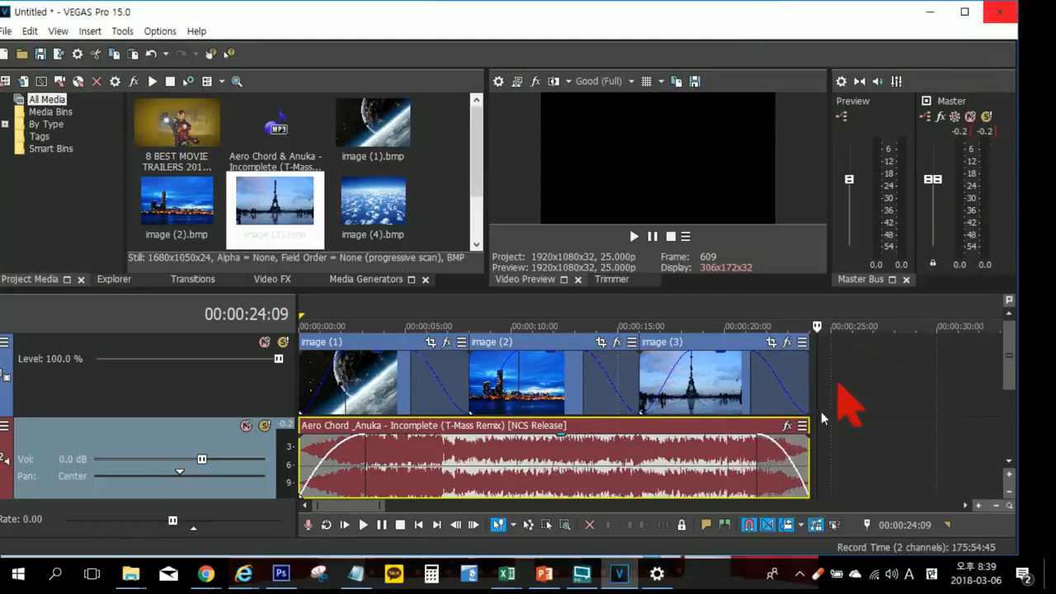
{"action": "left_click", "coordinate": [745, 472]}
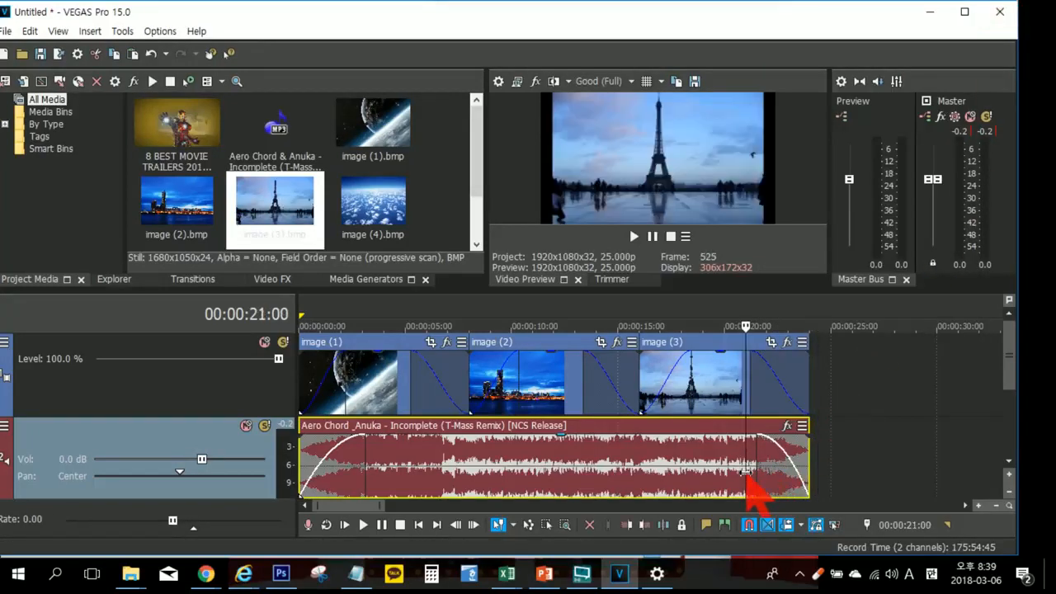
{"action": "key", "text": "space"}
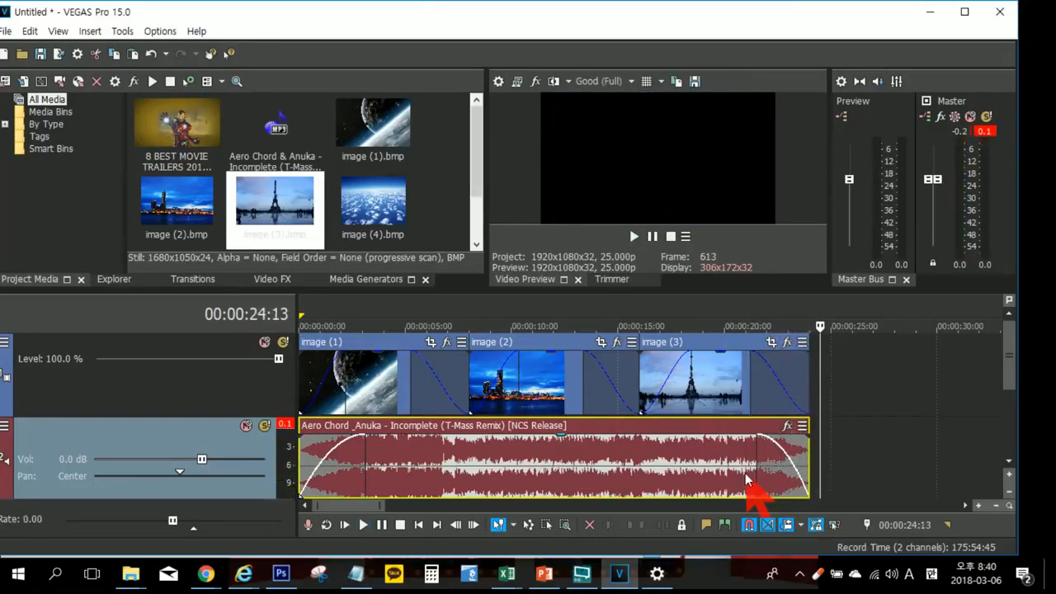
Step: Set the music's fade-out type to fast logarithmic again and listen to the ending
{"action": "right_click", "coordinate": [772, 446]}
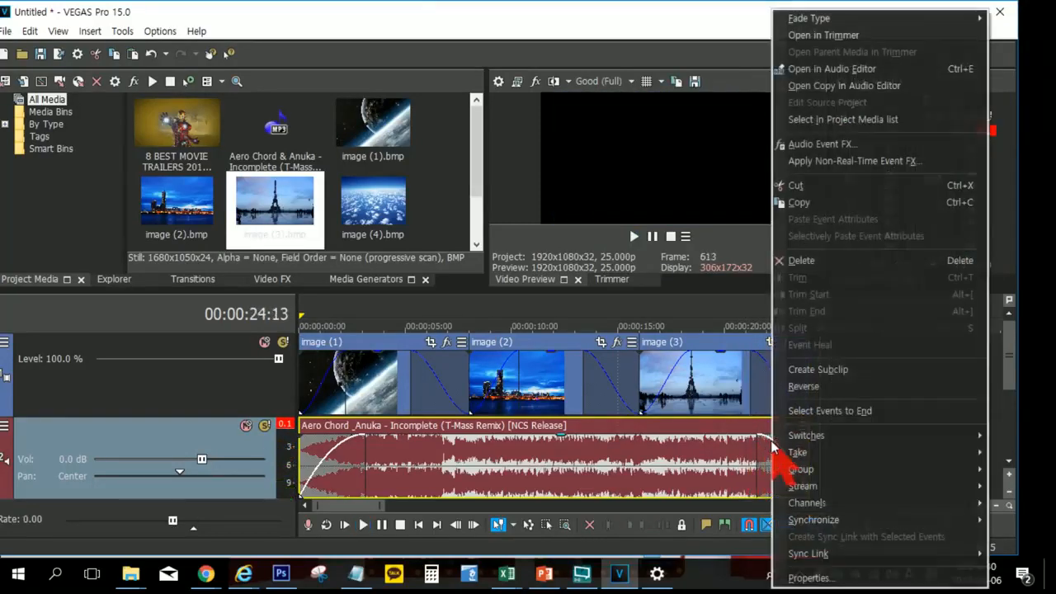
{"action": "mouse_move", "coordinate": [829, 18]}
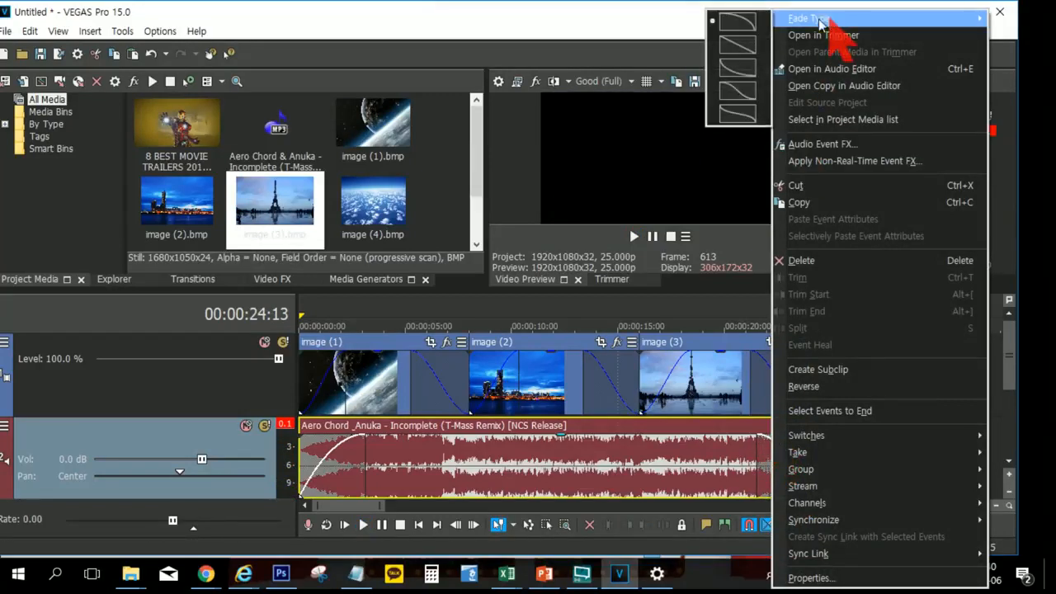
{"action": "left_click", "coordinate": [755, 76]}
{"action": "left_click", "coordinate": [739, 466]}
{"action": "key", "text": "space"}
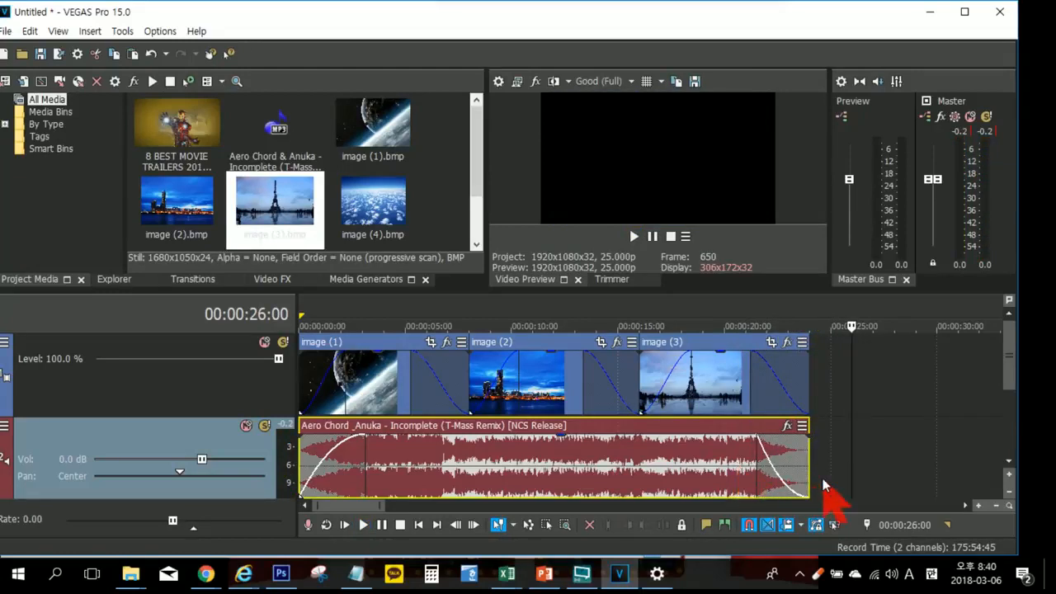
Step: Lengthen the music's fade-out to about 7.6 seconds, playing the longer fade to check it
{"action": "left_click_drag", "start_coordinate": [807, 477], "coordinate": [633, 476]}
{"action": "key", "text": "space"}
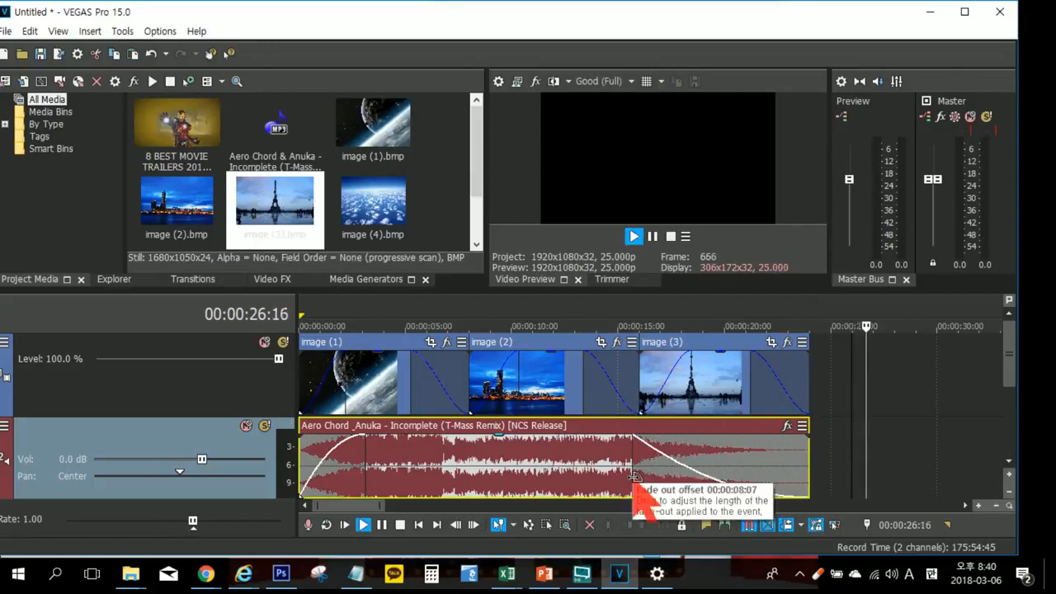
{"action": "left_click", "coordinate": [633, 468]}
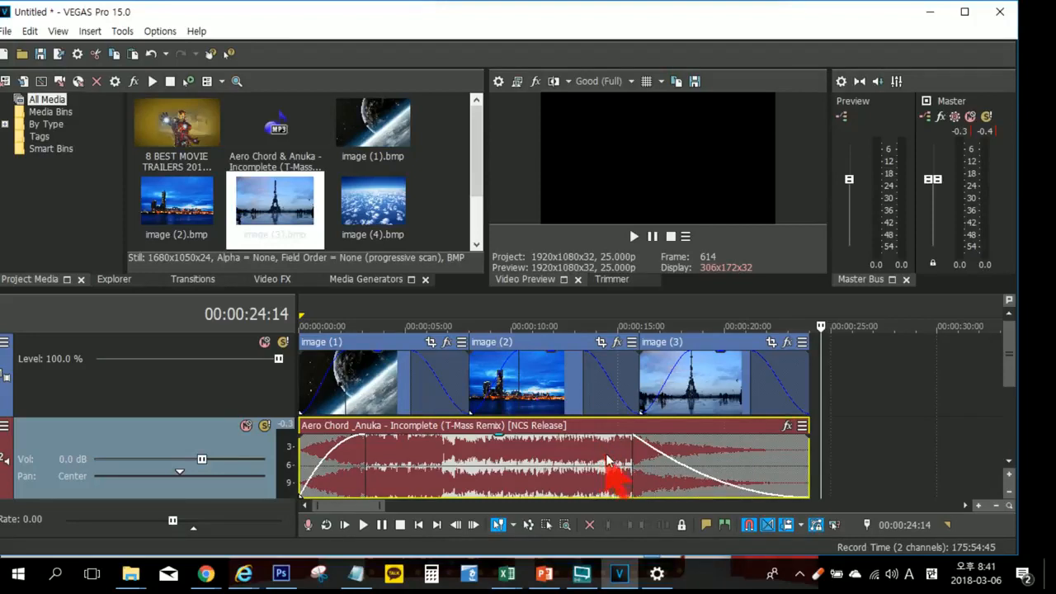
{"action": "mouse_move", "coordinate": [636, 466]}
{"action": "left_mouse_down"}
{"action": "mouse_move", "coordinate": [621, 466]}
{"action": "mouse_move", "coordinate": [742, 451]}
{"action": "mouse_move", "coordinate": [650, 456]}
{"action": "left_mouse_up"}
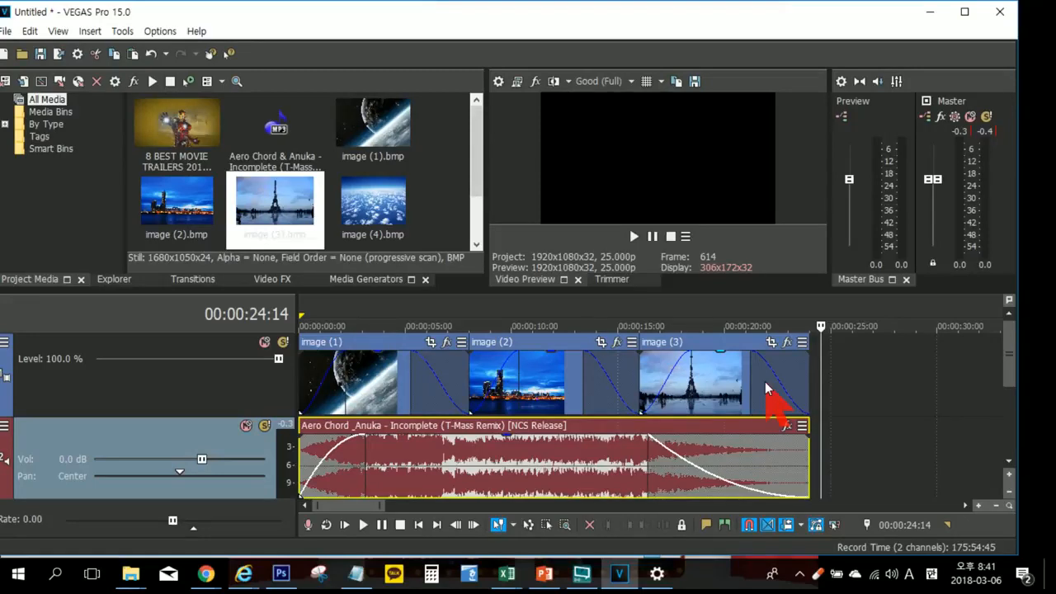
Step: Overlap image (2) with image (1) by about 2.7 seconds and image (3) with image (2) by about 2.4 seconds
{"action": "left_click", "coordinate": [555, 380]}
{"action": "left_click_drag", "start_coordinate": [556, 379], "coordinate": [522, 376]}
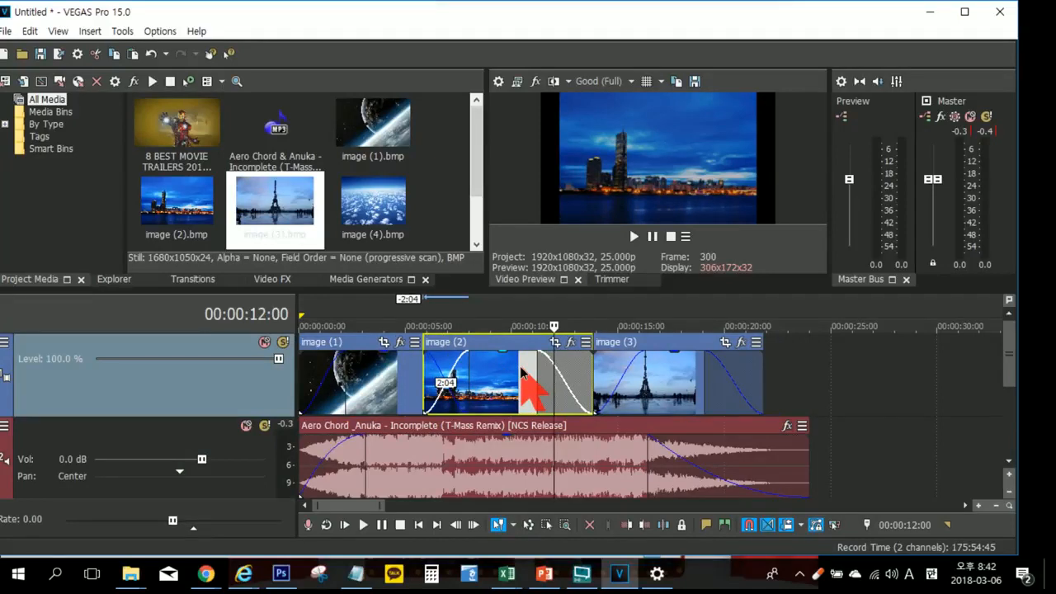
{"action": "left_click_drag", "start_coordinate": [522, 370], "coordinate": [509, 369]}
{"action": "left_click", "coordinate": [687, 372]}
{"action": "left_click_drag", "start_coordinate": [687, 374], "coordinate": [631, 380]}
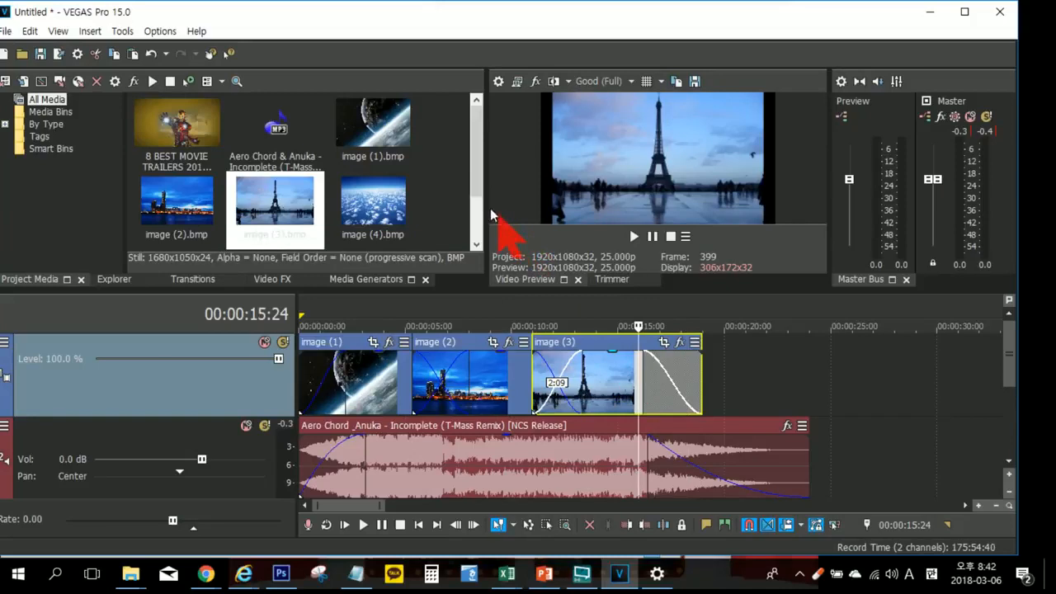
Step: Enlarge the video preview in width and height, and play the overlapped images from the start
{"action": "left_click_drag", "start_coordinate": [487, 208], "coordinate": [438, 211]}
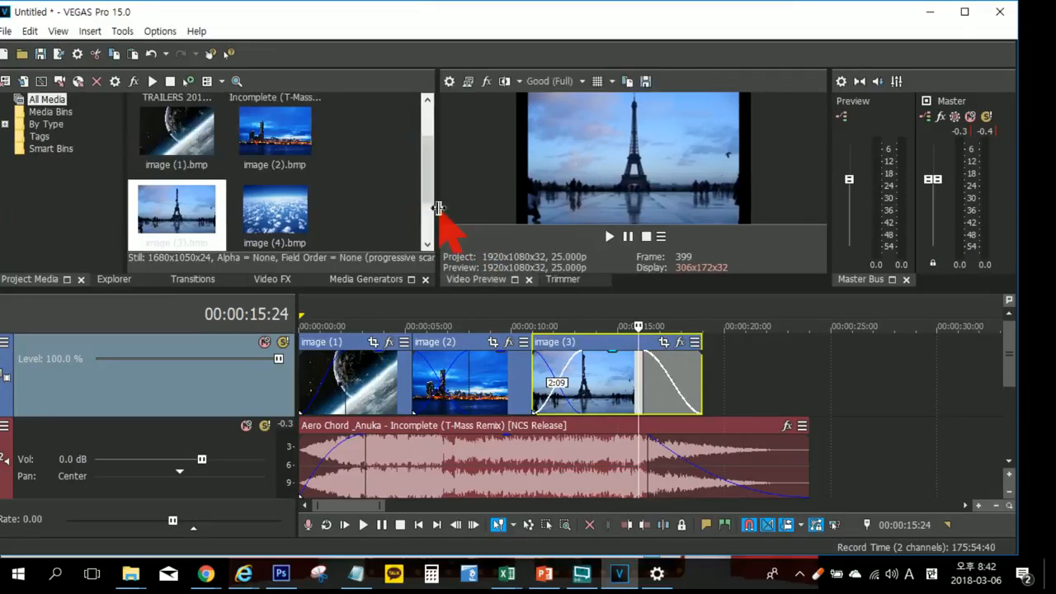
{"action": "left_click_drag", "start_coordinate": [516, 296], "coordinate": [518, 400]}
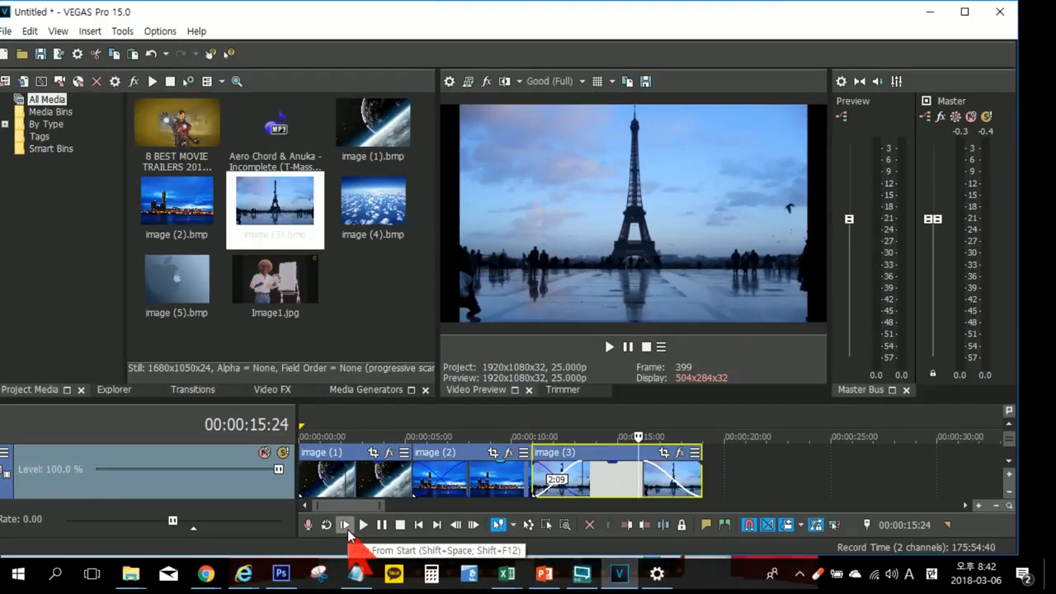
{"action": "key", "text": "space"}
{"action": "key", "text": "space"}
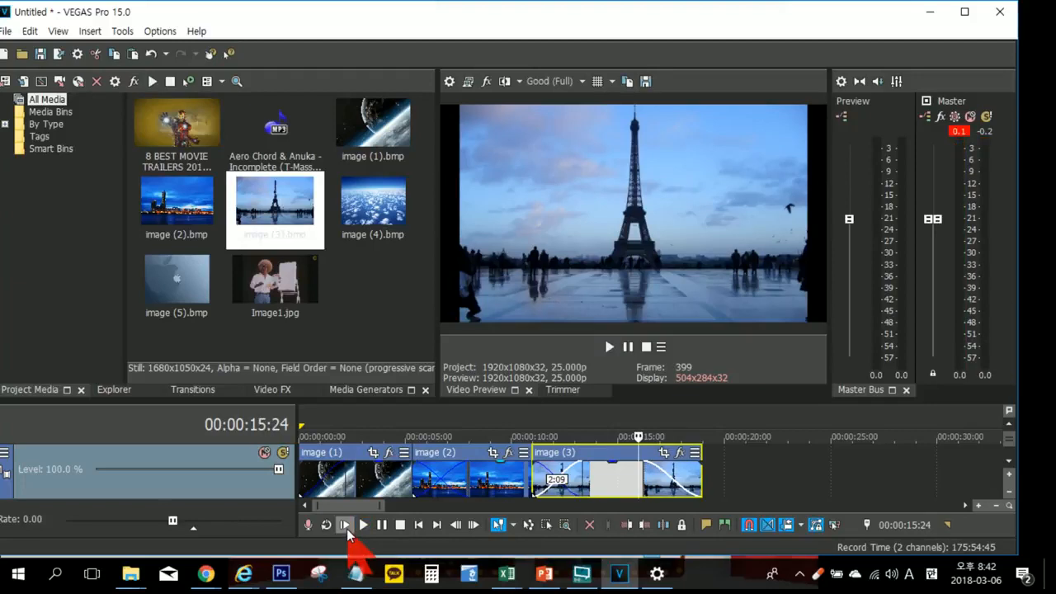
Step: Play the stretch where image (1) overlaps image (2) to examine the crossfade between them
{"action": "left_click", "coordinate": [394, 421]}
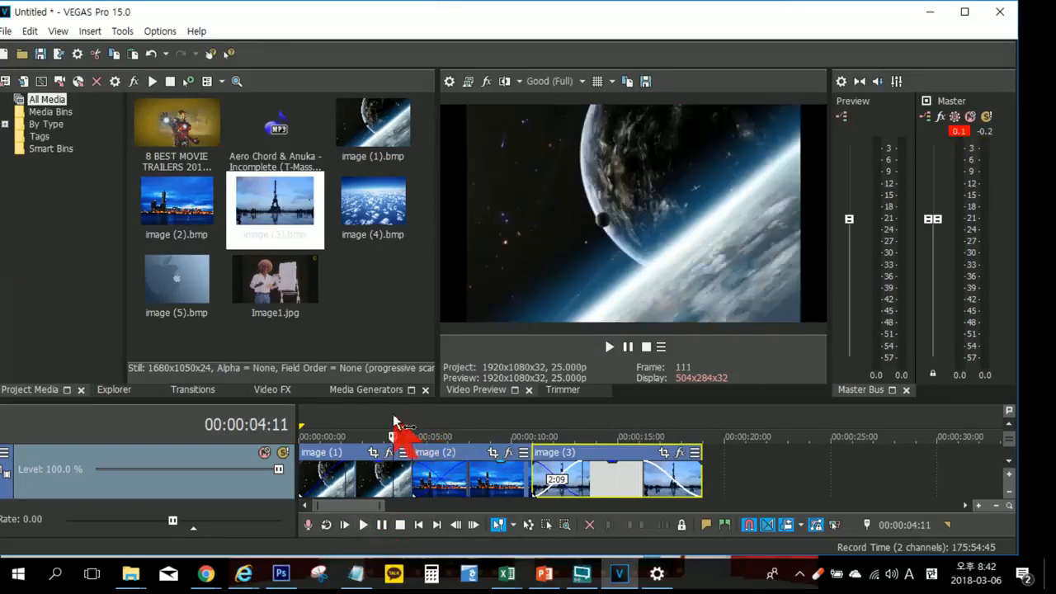
{"action": "left_click", "coordinate": [469, 422]}
{"action": "left_click", "coordinate": [306, 421]}
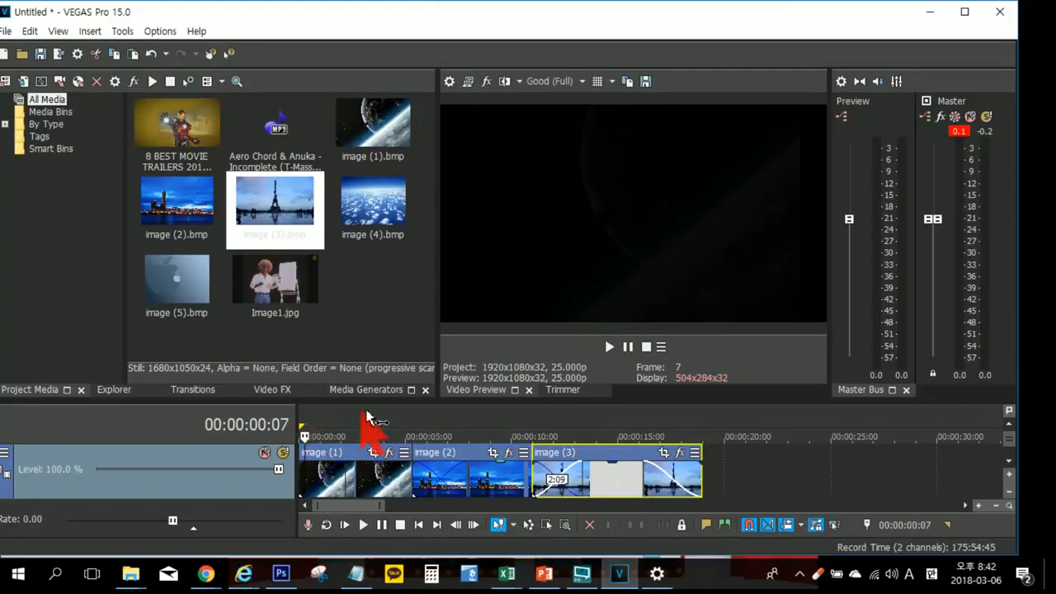
{"action": "left_click", "coordinate": [384, 421]}
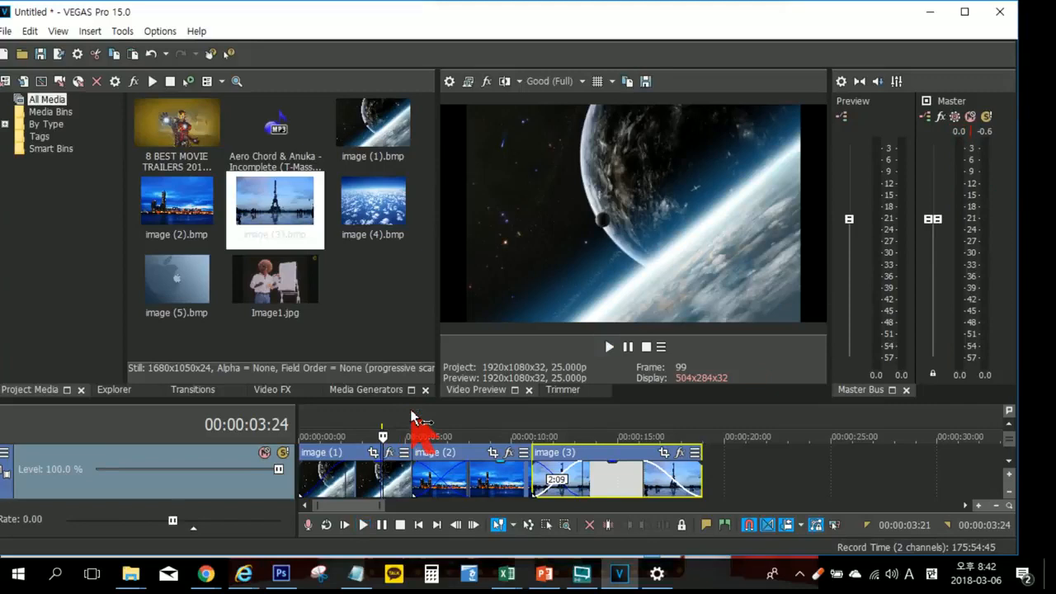
{"action": "key", "text": "space"}
{"action": "key", "text": "space"}
{"action": "left_click", "coordinate": [349, 428]}
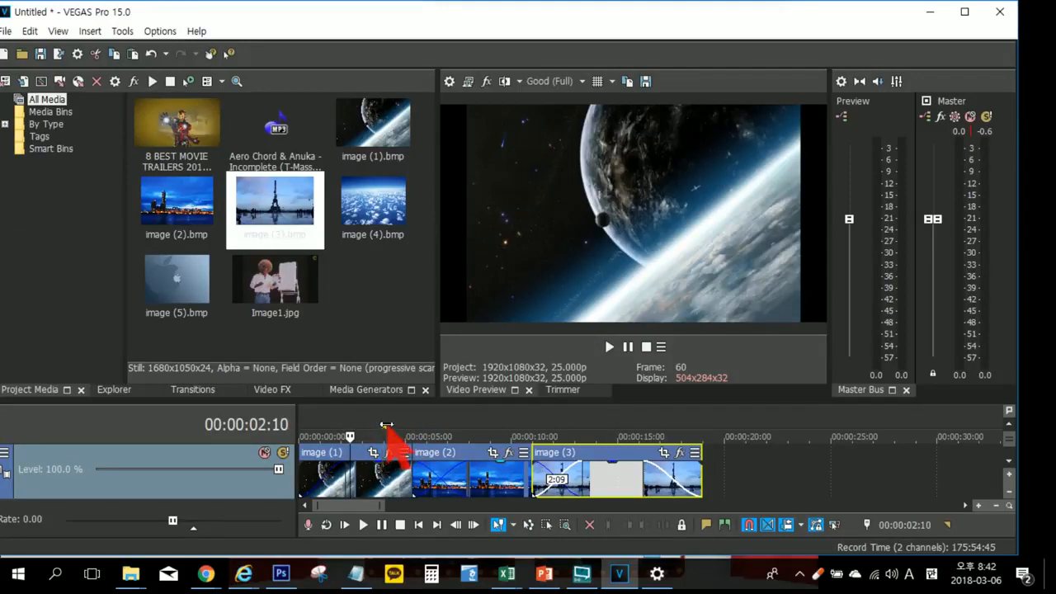
{"action": "right_click", "coordinate": [382, 426]}
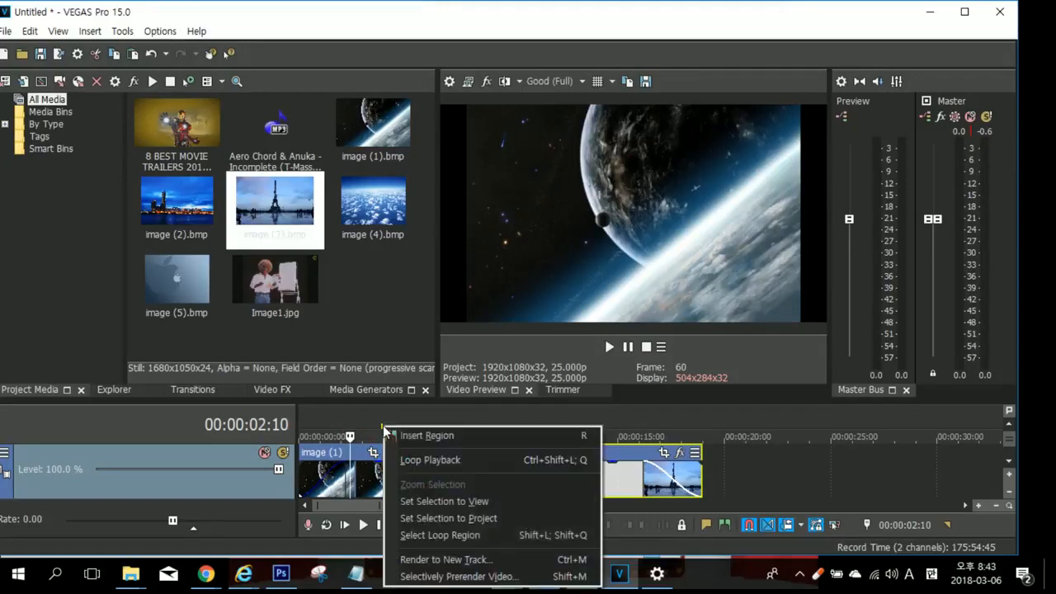
{"action": "left_click", "coordinate": [354, 426]}
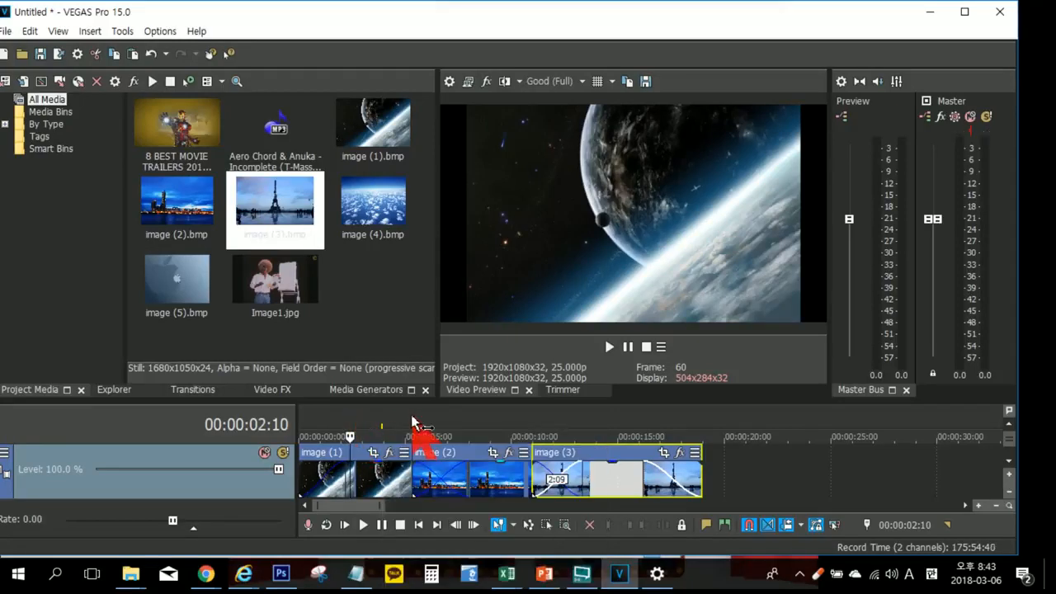
{"action": "key", "text": "space"}
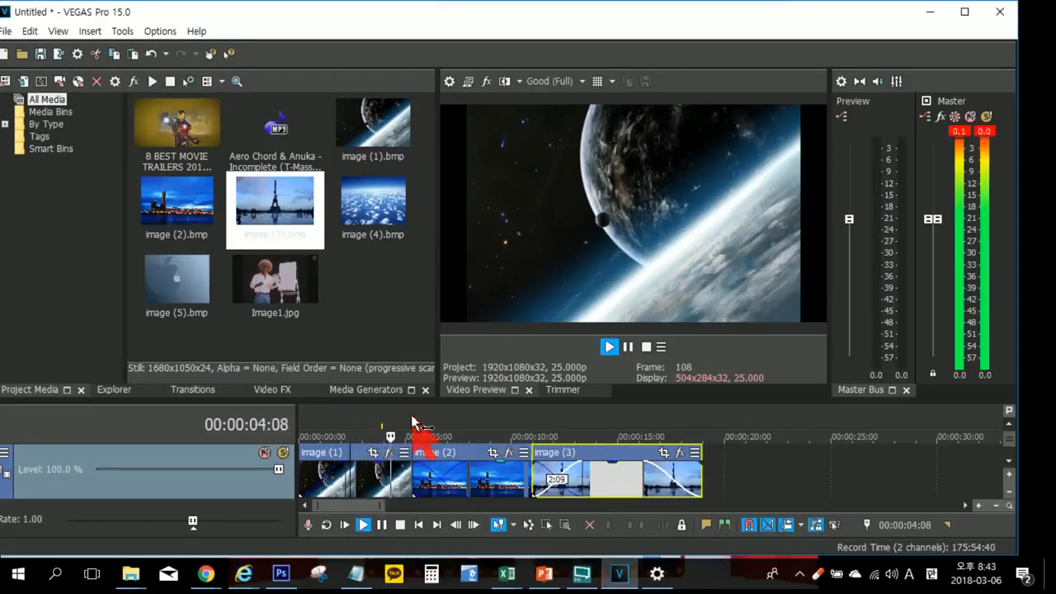
Step: Shrink the video preview to give the timeline more height, and play the crossfades across the three images
{"action": "left_click_drag", "start_coordinate": [463, 401], "coordinate": [463, 329]}
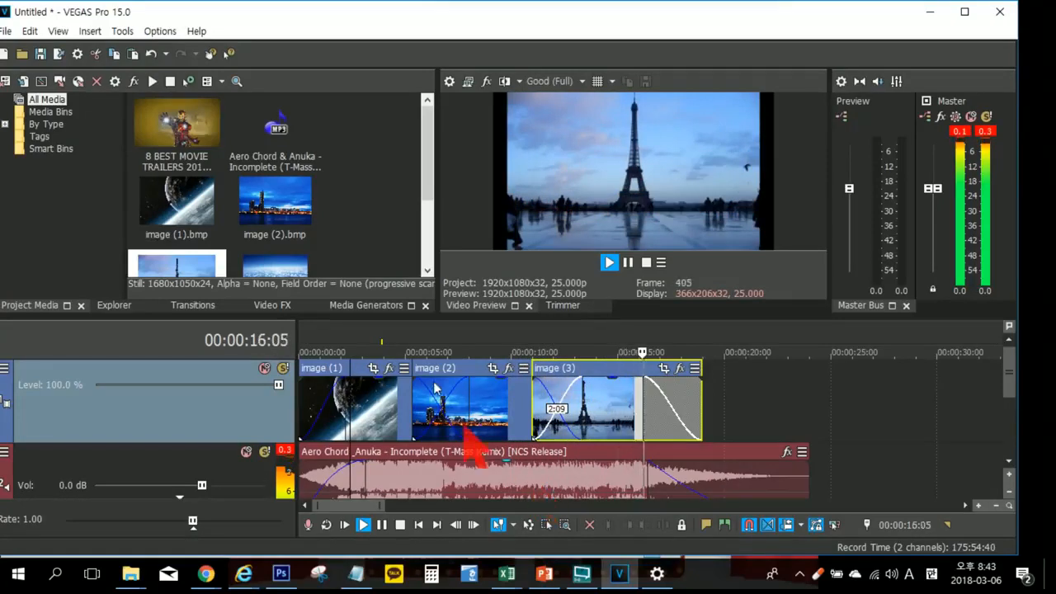
{"action": "left_click", "coordinate": [405, 338]}
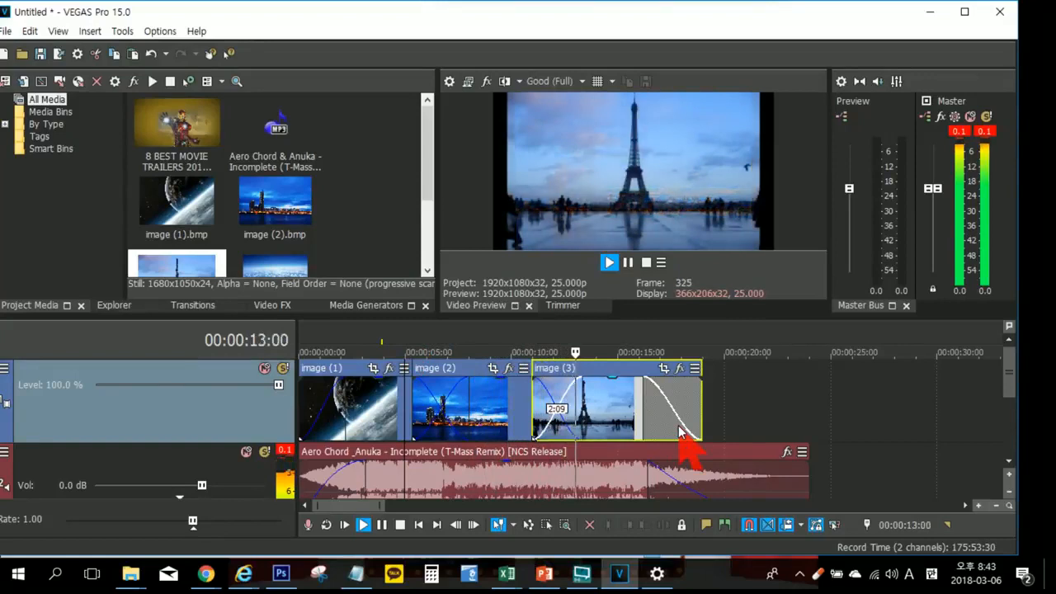
{"action": "key", "text": "Return"}
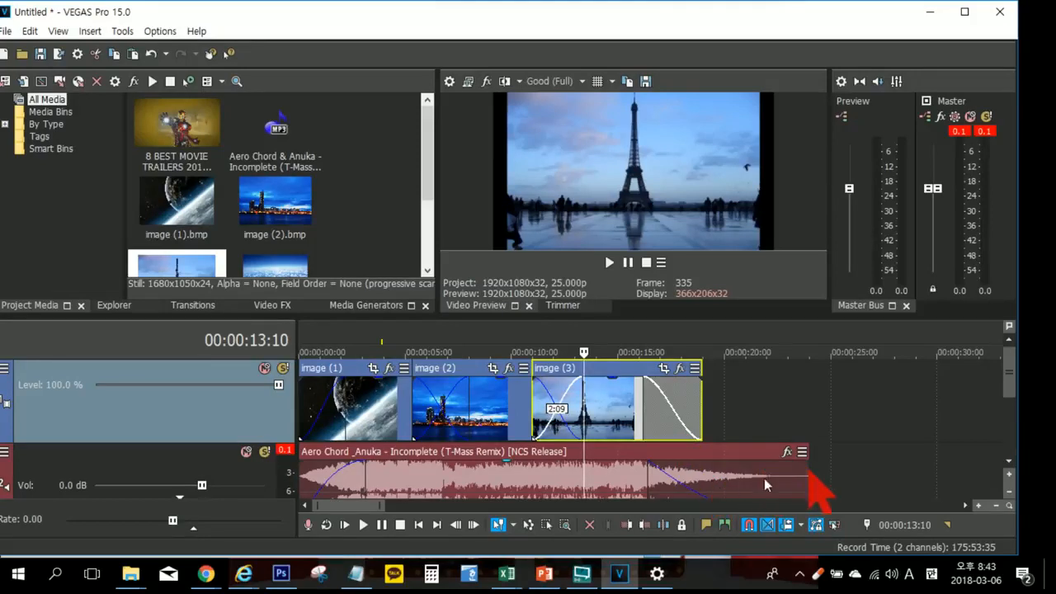
Step: Trim the music's end to match the end of image (3), and shorten its fade-out to about 5.5 seconds
{"action": "left_click", "coordinate": [805, 474]}
{"action": "left_click_drag", "start_coordinate": [805, 474], "coordinate": [701, 476]}
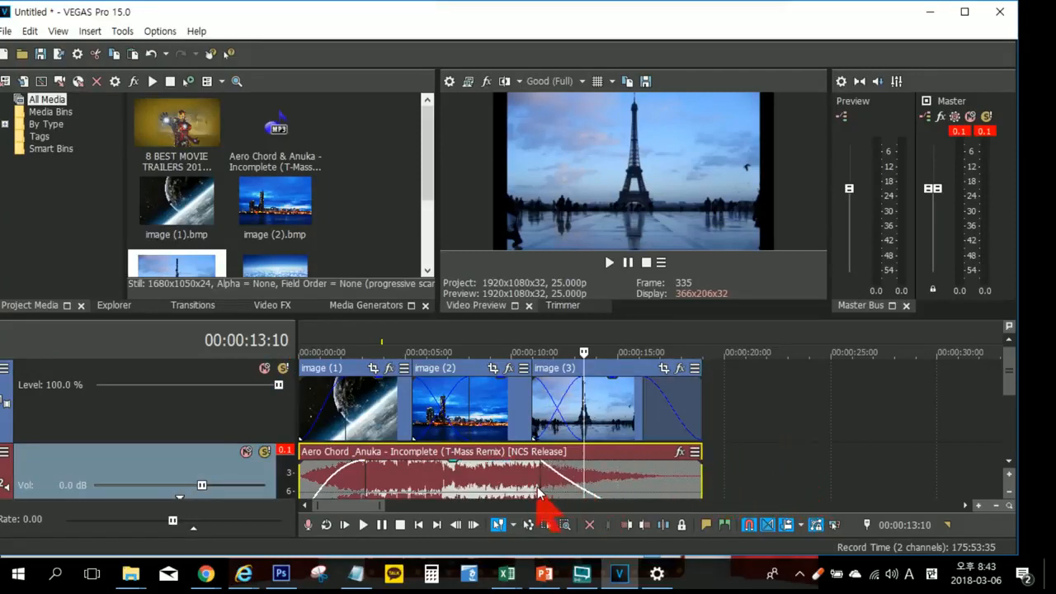
{"action": "left_click_drag", "start_coordinate": [545, 487], "coordinate": [610, 474]}
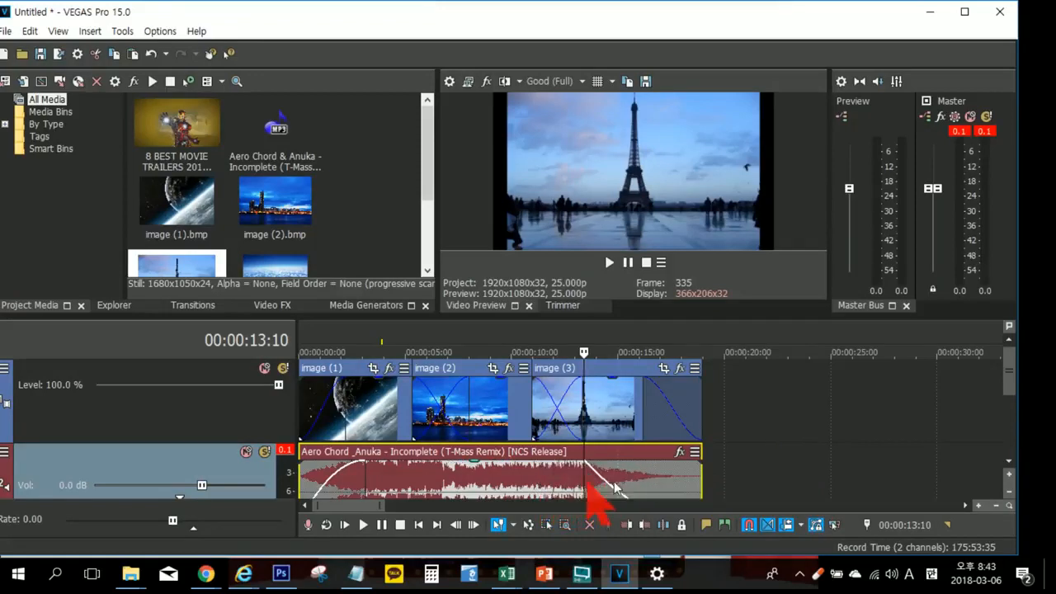
Step: Add image (4) and image (5) after image (3), and extend the music by 16 seconds to the end of image (5)
{"action": "left_click", "coordinate": [334, 239]}
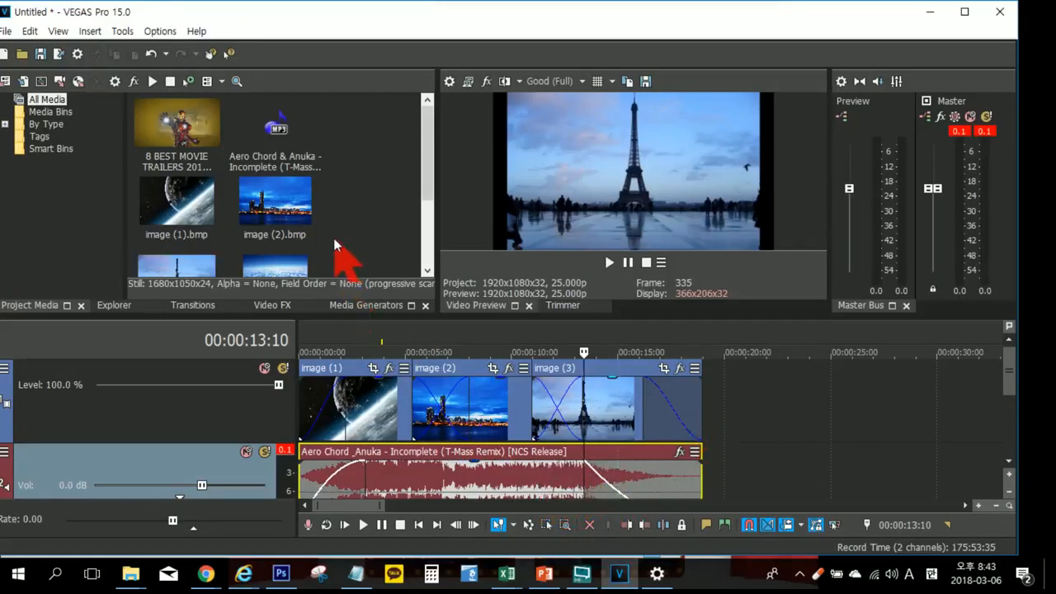
{"action": "left_click_drag", "start_coordinate": [426, 170], "coordinate": [432, 228]}
{"action": "left_click", "coordinate": [279, 206]}
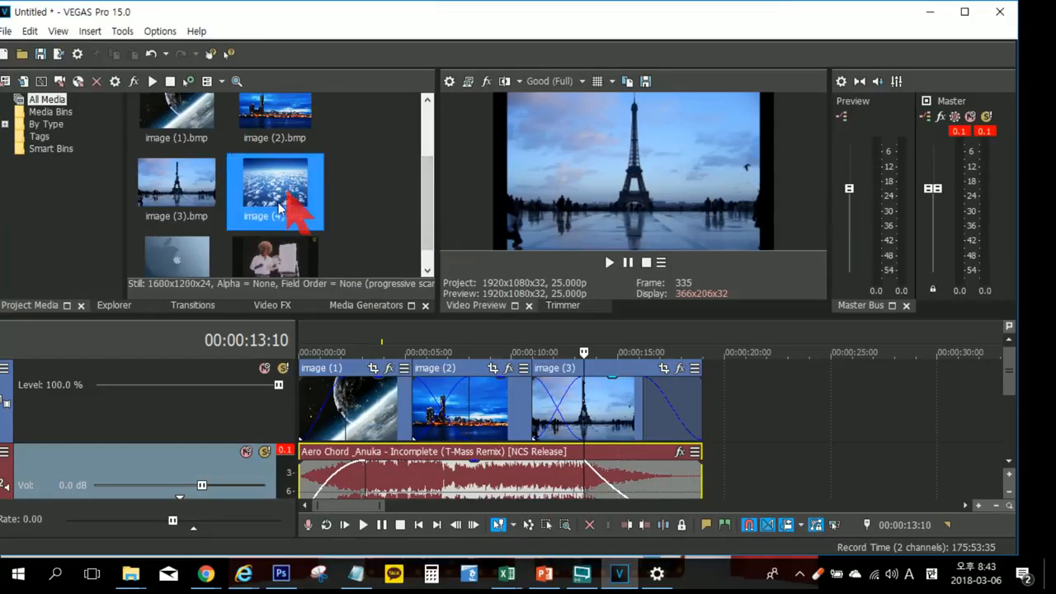
{"action": "left_click", "coordinate": [197, 263], "text": "ctrl"}
{"action": "left_click_drag", "start_coordinate": [651, 293], "coordinate": [726, 405]}
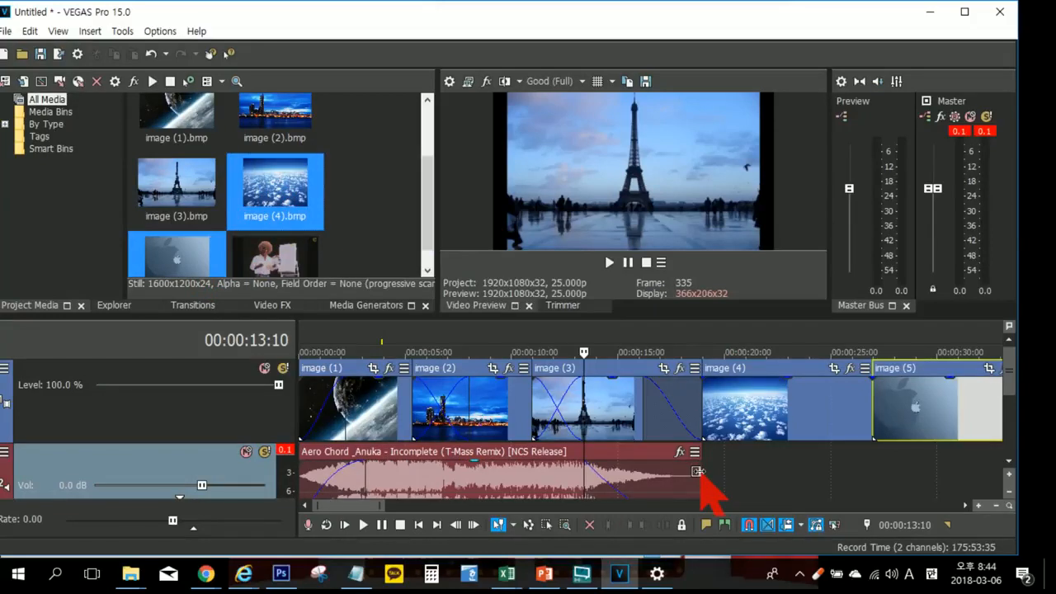
{"action": "scroll", "coordinate": [698, 471], "scroll_direction": "down", "scroll_amount": 2}
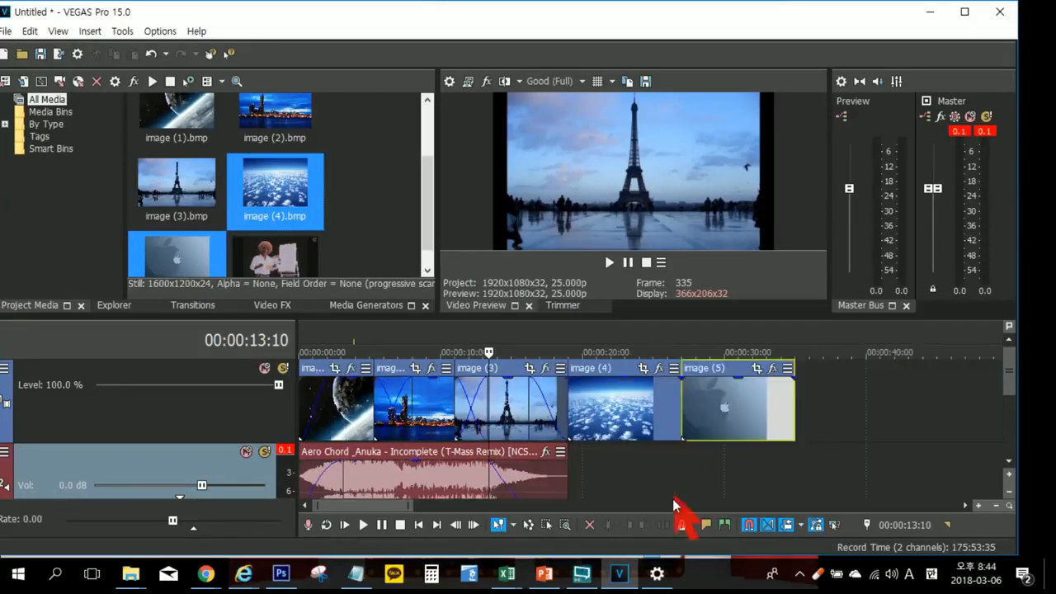
{"action": "left_click_drag", "start_coordinate": [567, 485], "coordinate": [788, 470]}
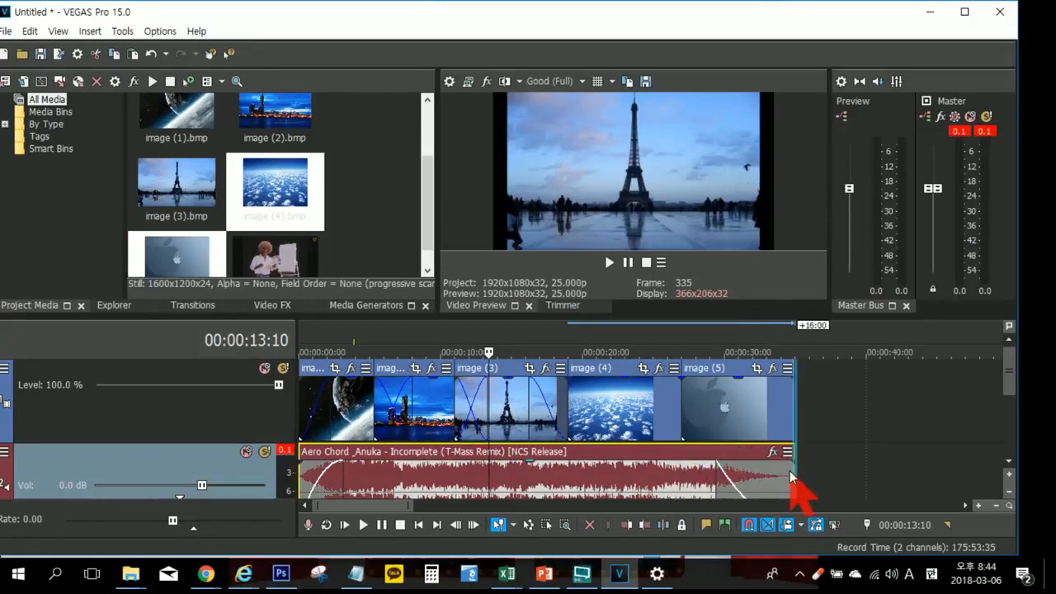
Step: Delete image (4) and image (5) from the timeline, and trim the music back to the end of image (3)
{"action": "left_click", "coordinate": [617, 417]}
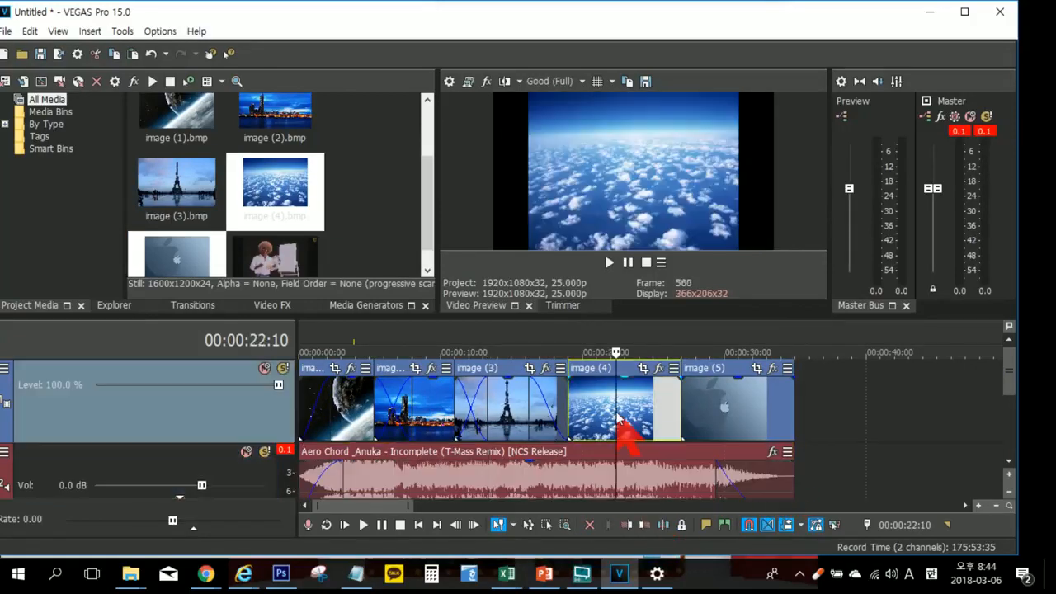
{"action": "left_click", "coordinate": [730, 402], "text": "ctrl"}
{"action": "key", "text": "Delete"}
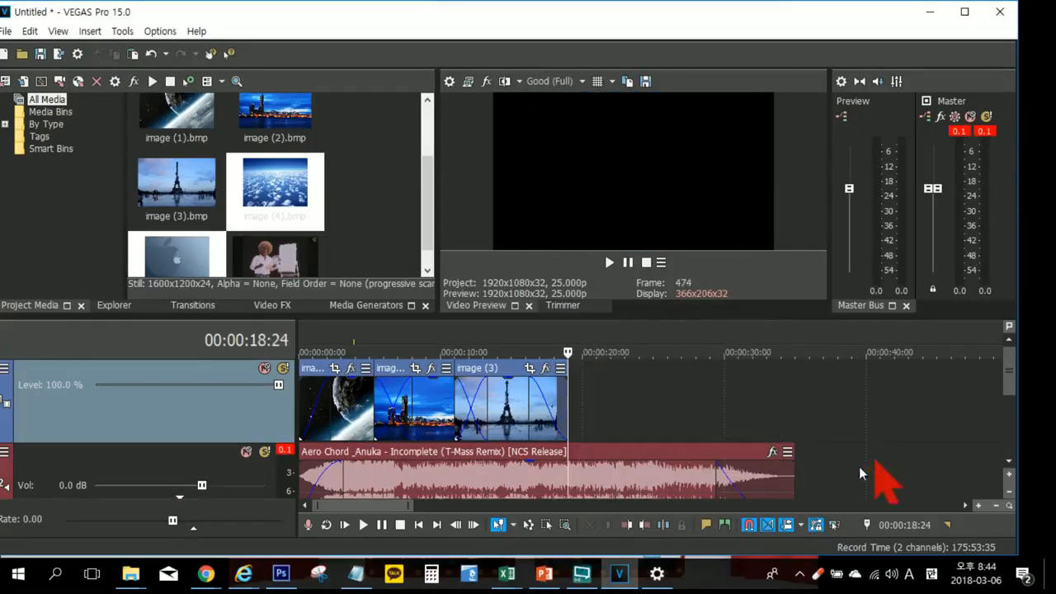
{"action": "left_click_drag", "start_coordinate": [790, 476], "coordinate": [563, 475]}
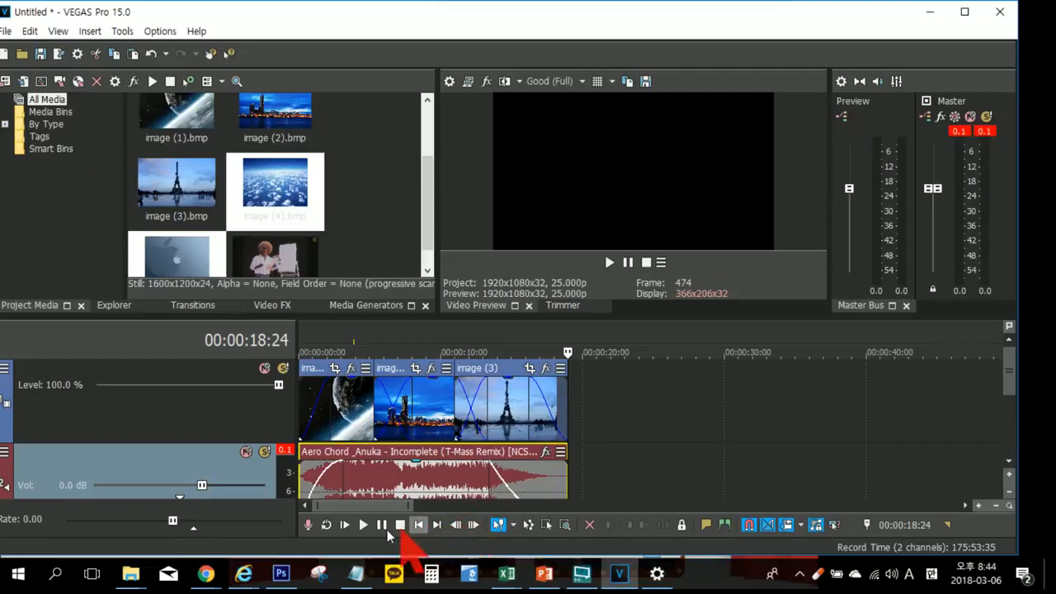
Step: Play the project from the start, then examine the crossfade between image (1) and image (2) closer up
{"action": "left_click", "coordinate": [347, 525]}
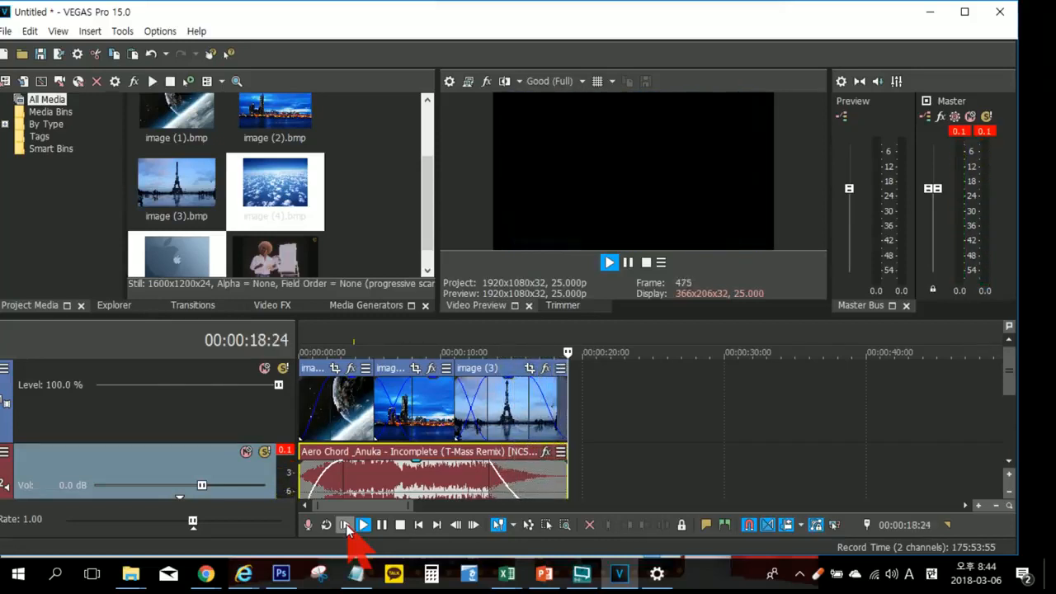
{"action": "left_click", "coordinate": [392, 338]}
{"action": "scroll", "coordinate": [412, 333], "scroll_direction": "up", "scroll_amount": 3}
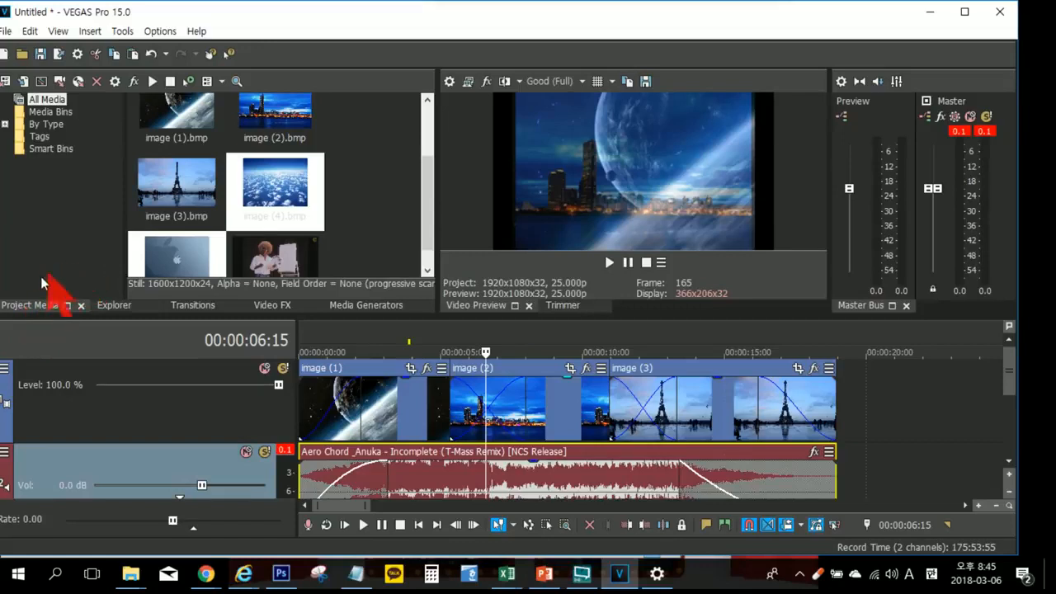
Step: Show the available transitions and list the presets of the 3D Shuffle transition
{"action": "key", "text": "ctrl"}
{"action": "key", "text": "ctrl"}
{"action": "key", "text": "ctrl"}
{"action": "key", "text": "ctrl"}
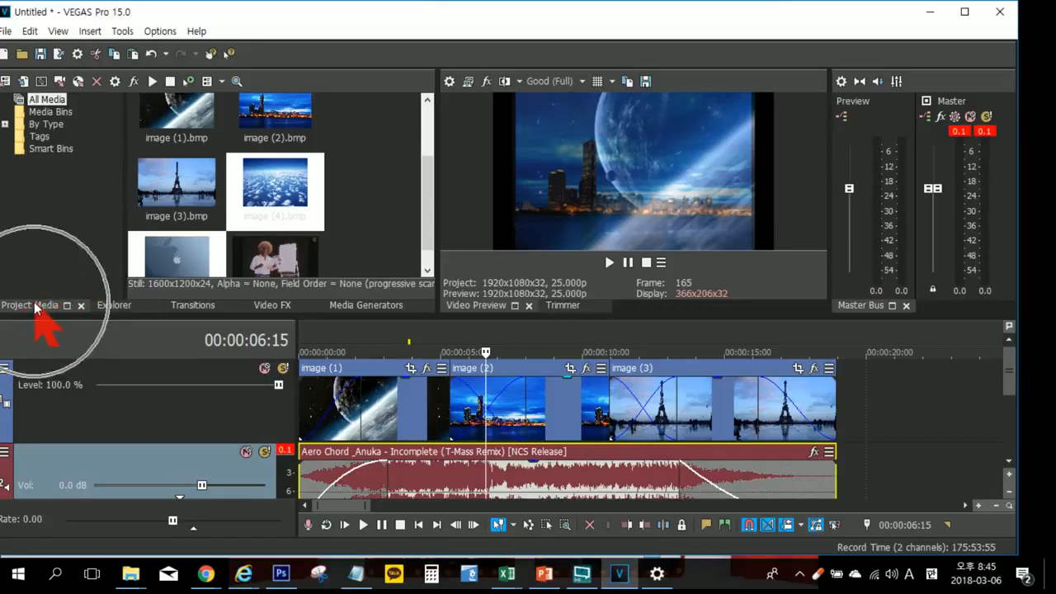
{"action": "left_click", "coordinate": [183, 308]}
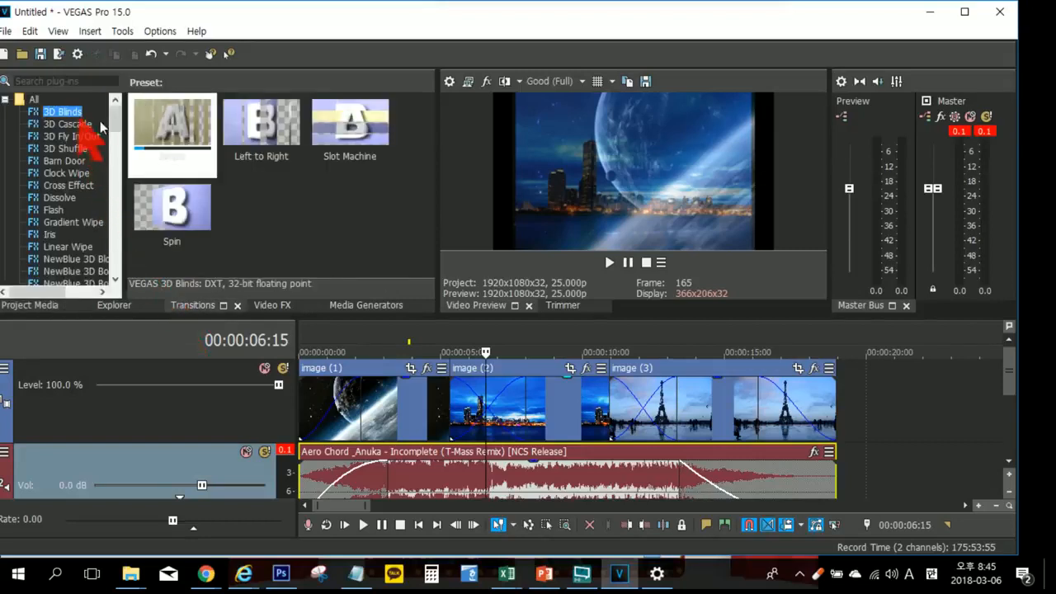
{"action": "left_click_drag", "start_coordinate": [117, 140], "coordinate": [120, 116]}
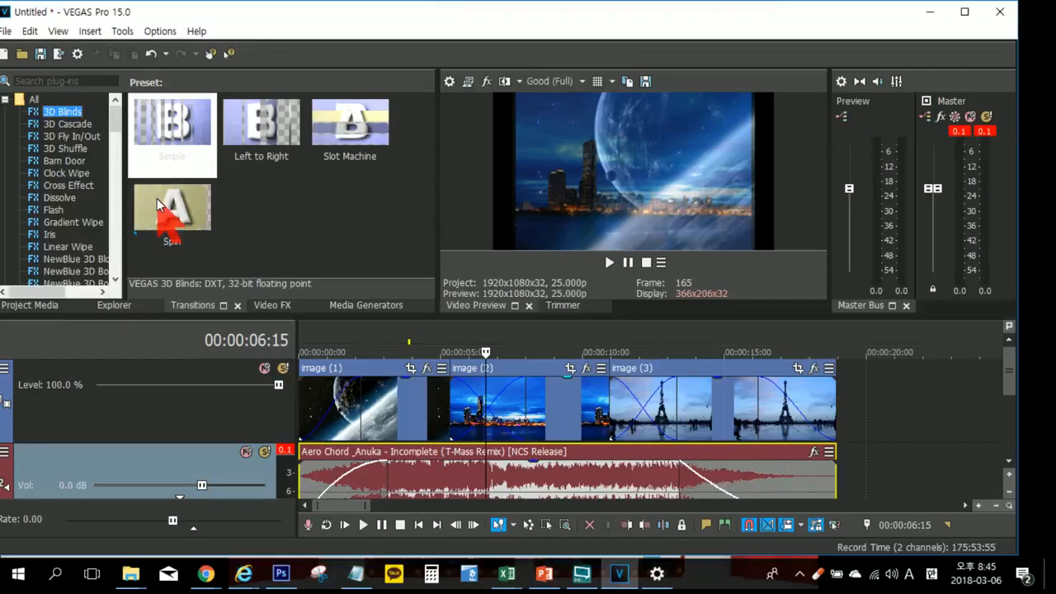
{"action": "left_click", "coordinate": [76, 150]}
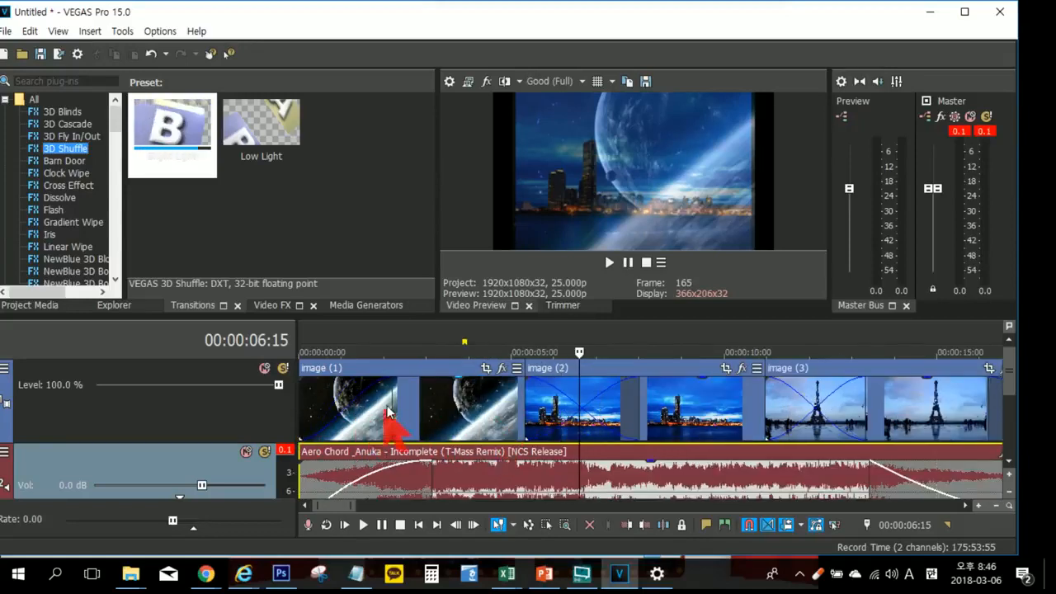
Step: Apply the 3D Shuffle transition's Bright Light preset to the overlap of image (1) and image (2), and close its settings
{"action": "left_click", "coordinate": [175, 117]}
{"action": "left_click_drag", "start_coordinate": [174, 116], "coordinate": [269, 208]}
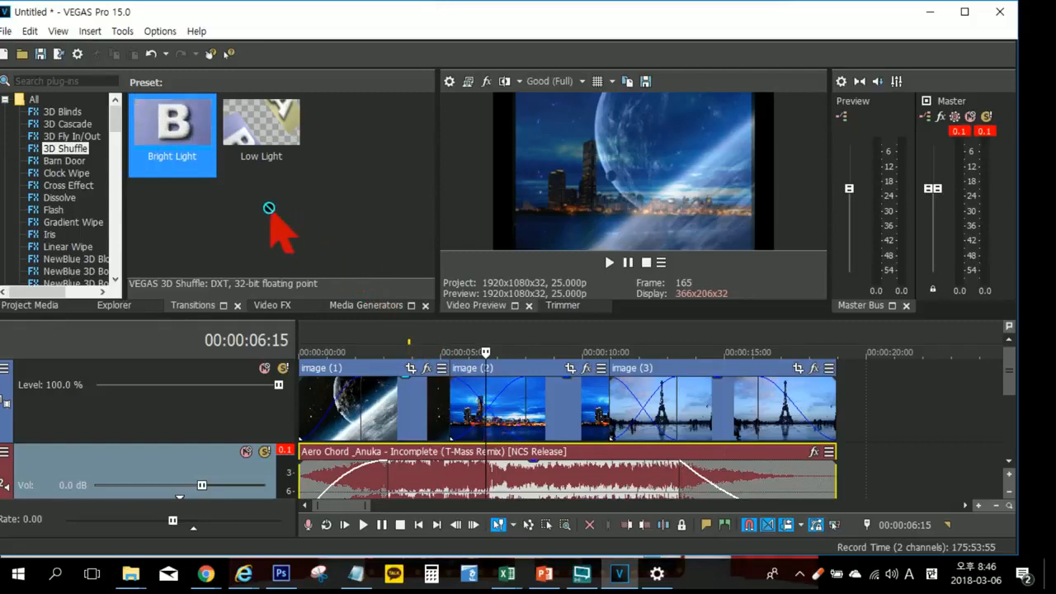
{"action": "left_click_drag", "start_coordinate": [270, 211], "coordinate": [407, 397]}
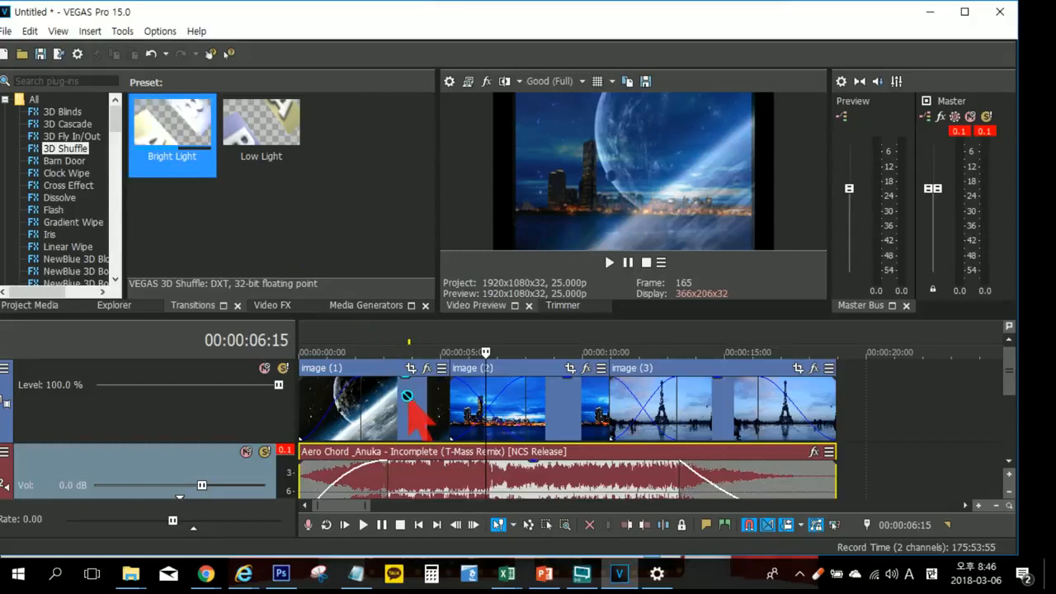
{"action": "left_click_drag", "start_coordinate": [407, 398], "coordinate": [490, 410]}
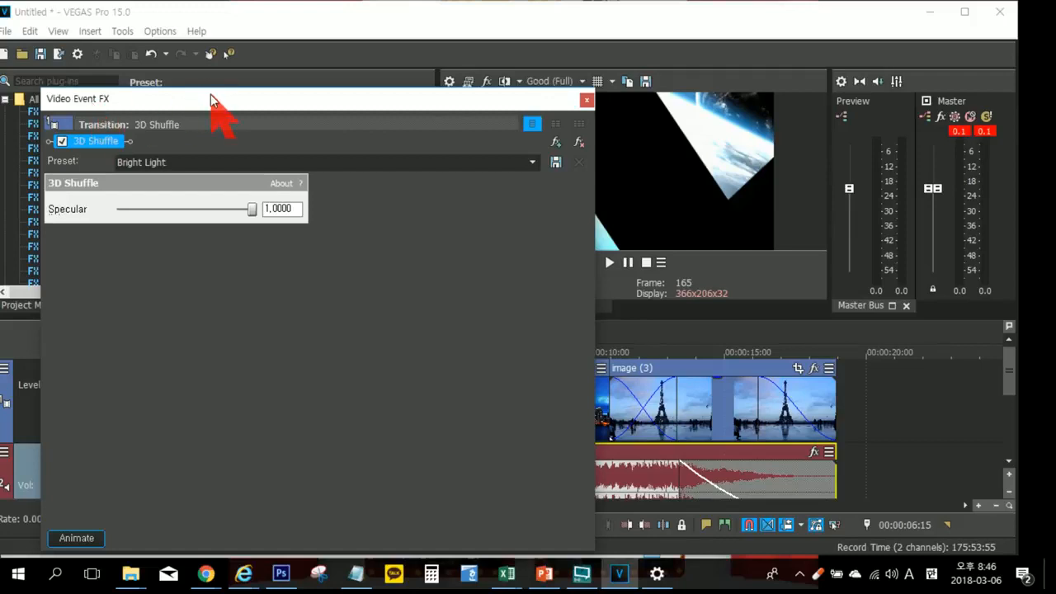
{"action": "left_click_drag", "start_coordinate": [210, 97], "coordinate": [213, 78]}
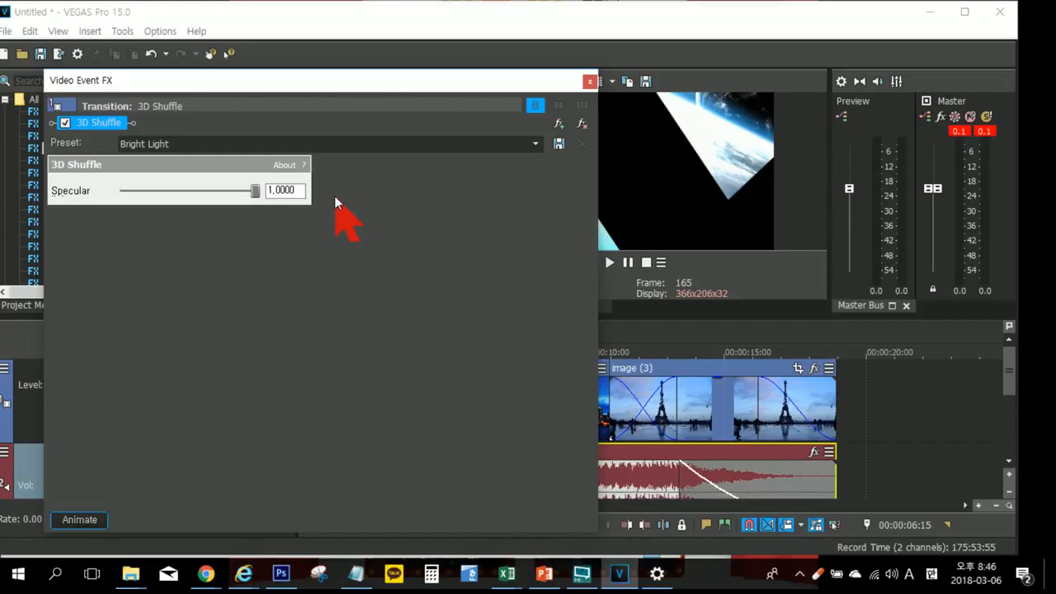
{"action": "left_click", "coordinate": [589, 81]}
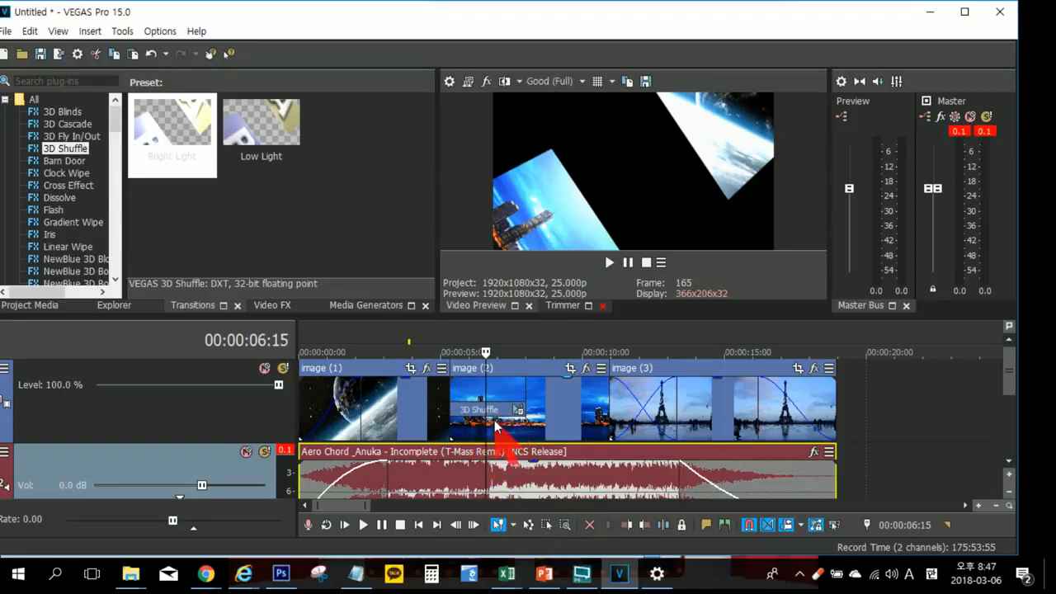
Step: Play from about 00:00:04:07 twice to review the 3D Shuffle transition between image (1) and image (2), pausing after it
{"action": "left_click", "coordinate": [421, 340]}
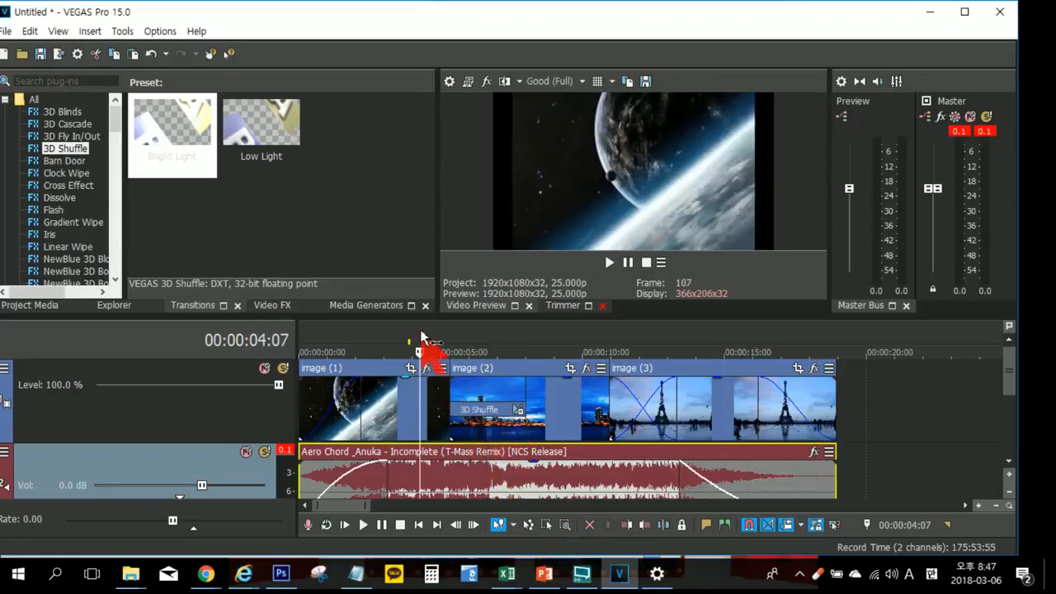
{"action": "key", "text": "space"}
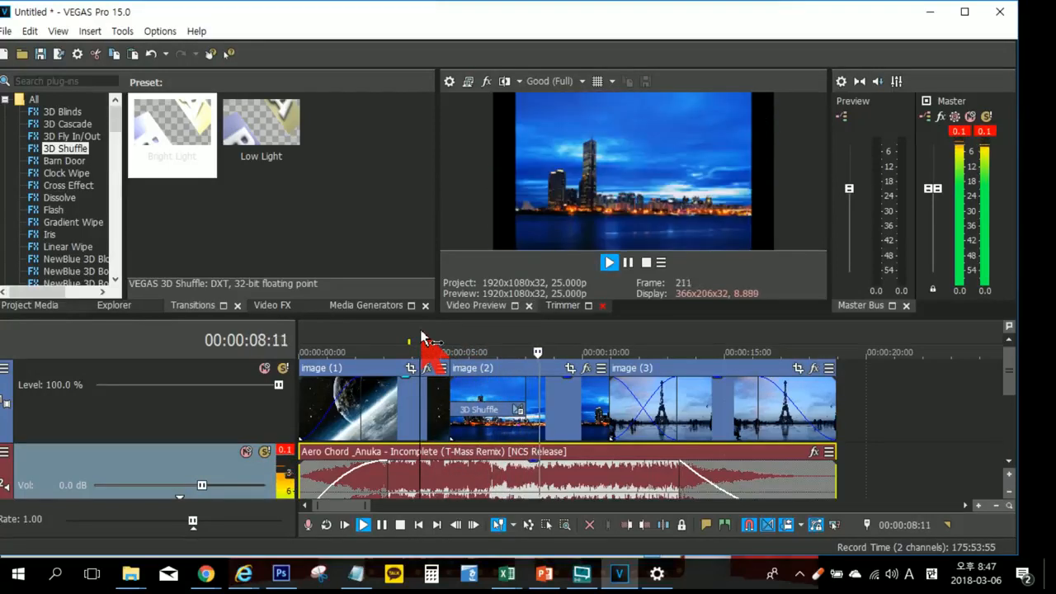
{"action": "key", "text": "space"}
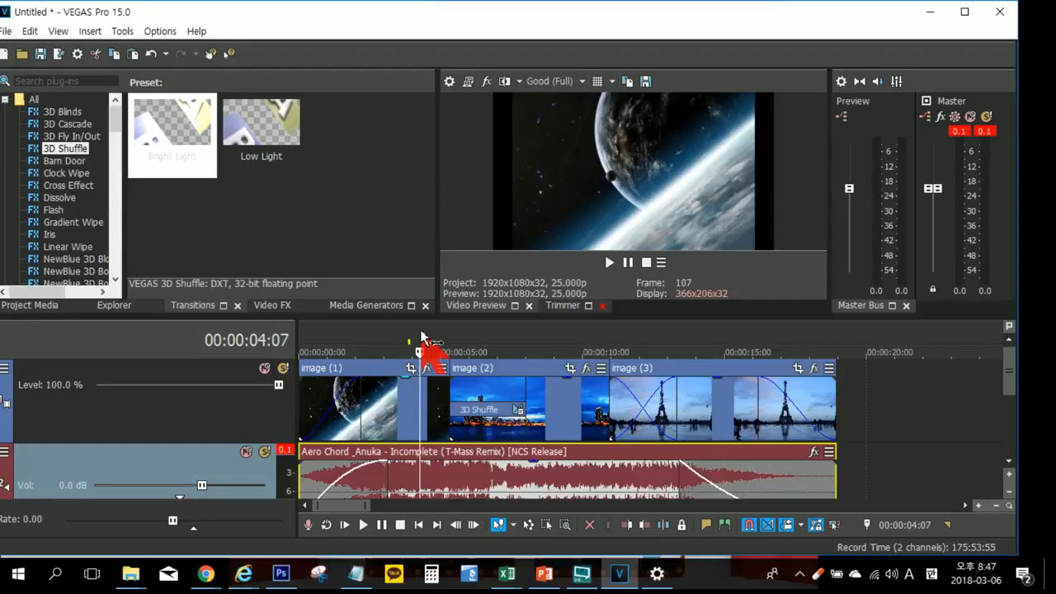
{"action": "key", "text": "space"}
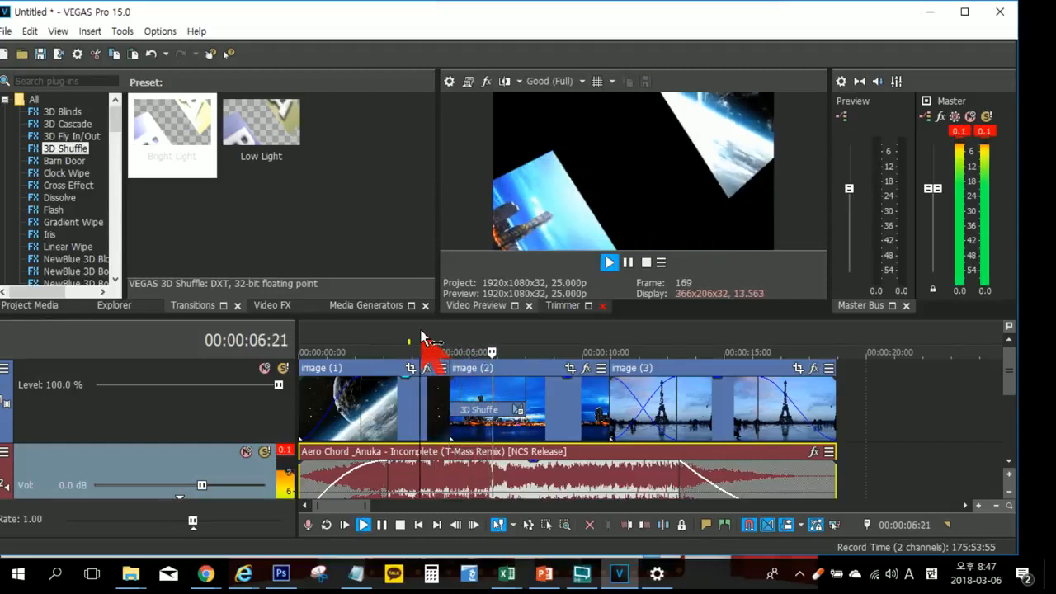
{"action": "key", "text": "Return"}
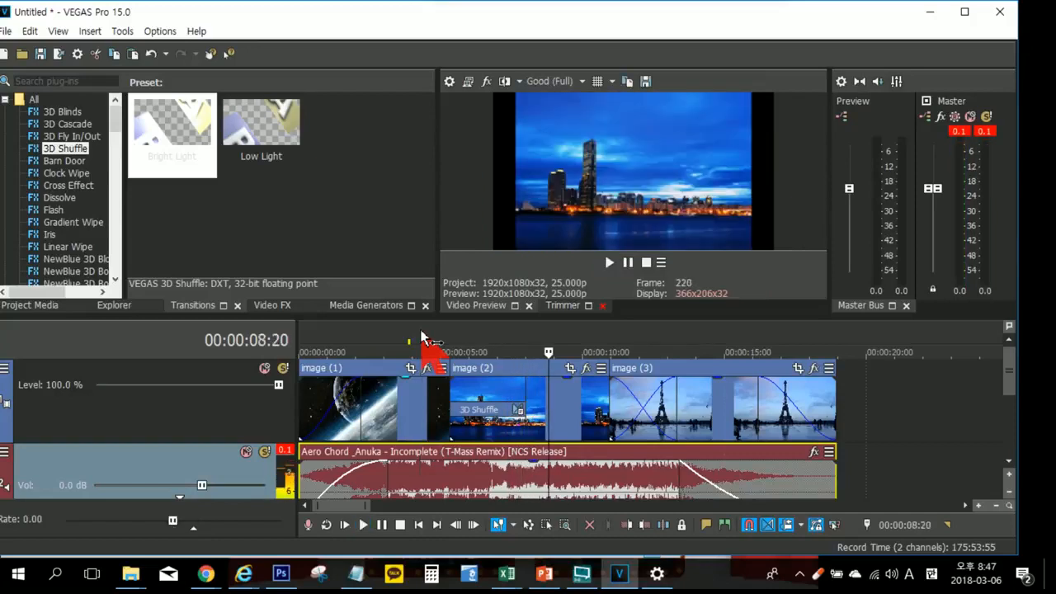
Step: Open the preview quality options and show the resolutions offered for the Preview level
{"action": "left_click", "coordinate": [581, 80]}
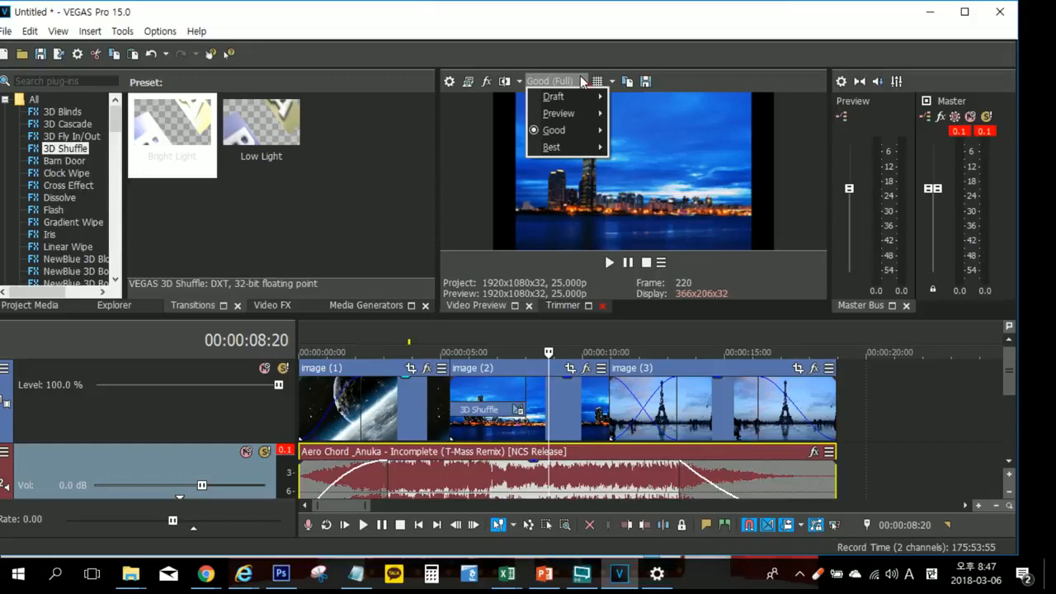
{"action": "mouse_move", "coordinate": [596, 113]}
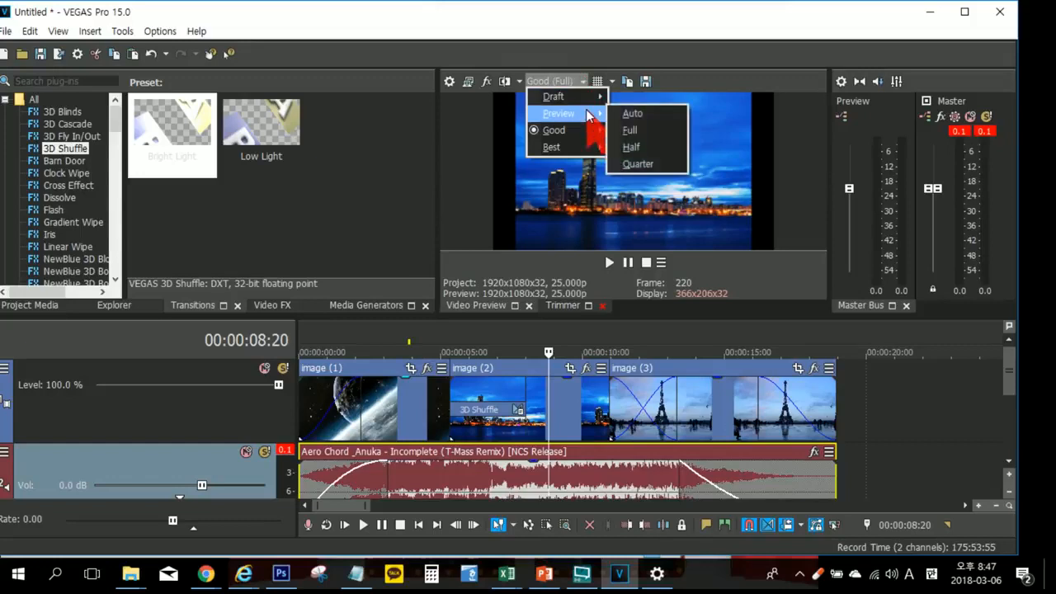
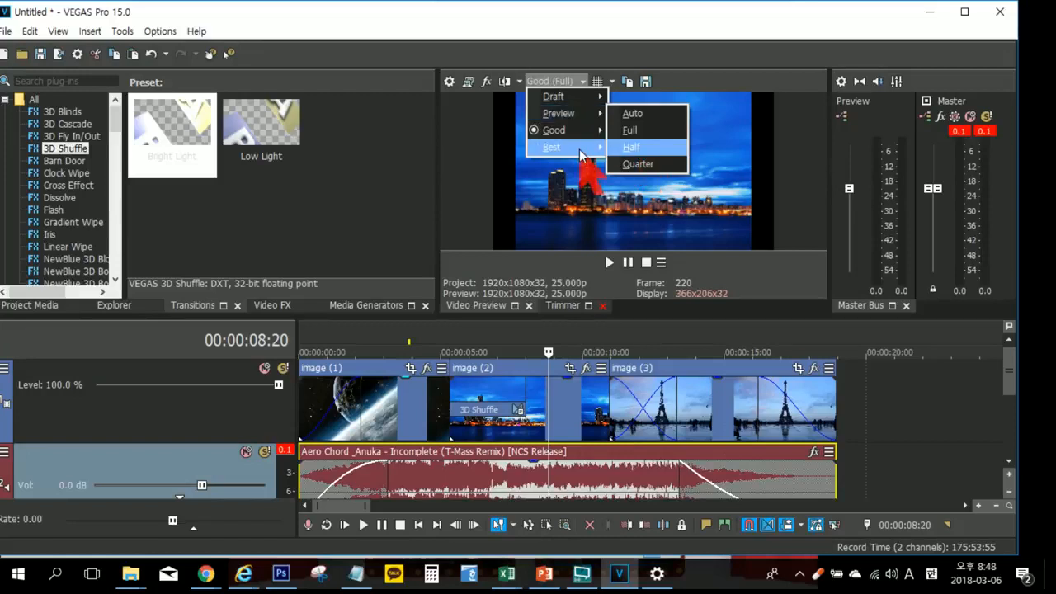
Step: Set the preview quality to Good (Half) and play from about 00:00:04:22 to review the 3D Shuffle transition at that resolution
{"action": "mouse_move", "coordinate": [599, 138]}
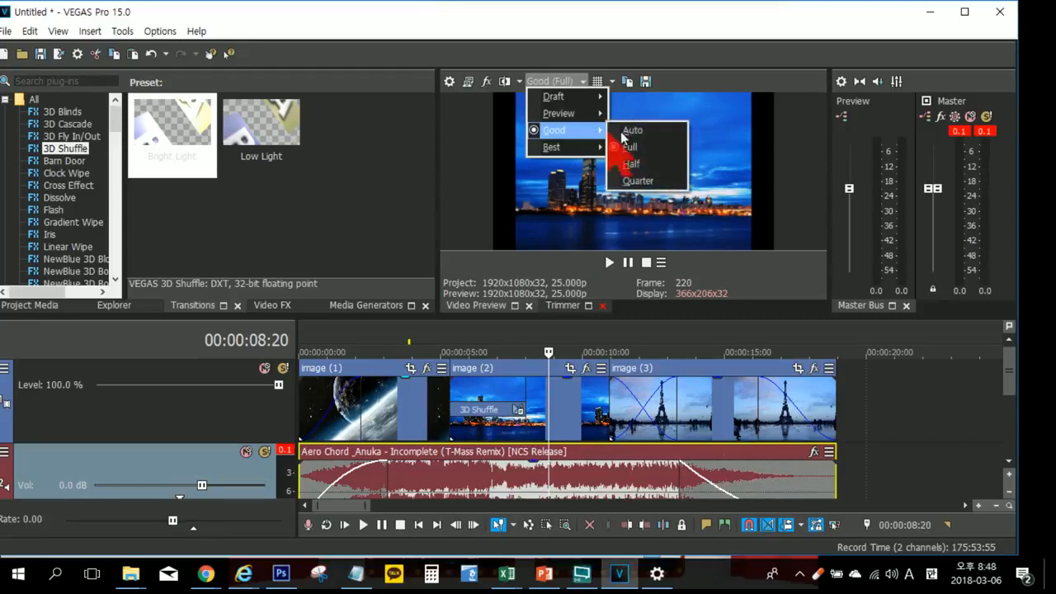
{"action": "left_click", "coordinate": [639, 169]}
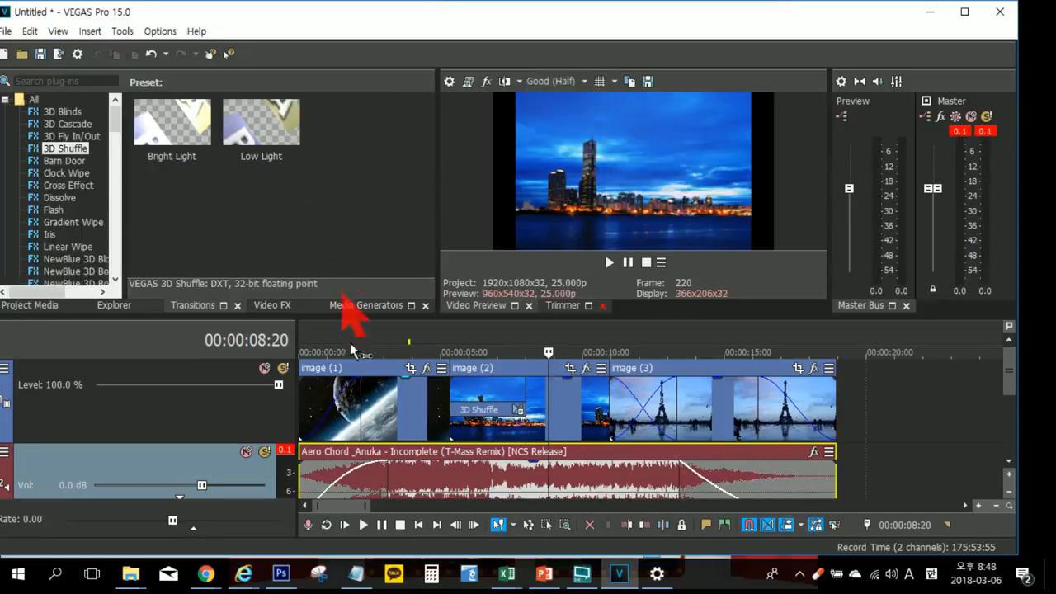
{"action": "left_click", "coordinate": [437, 337]}
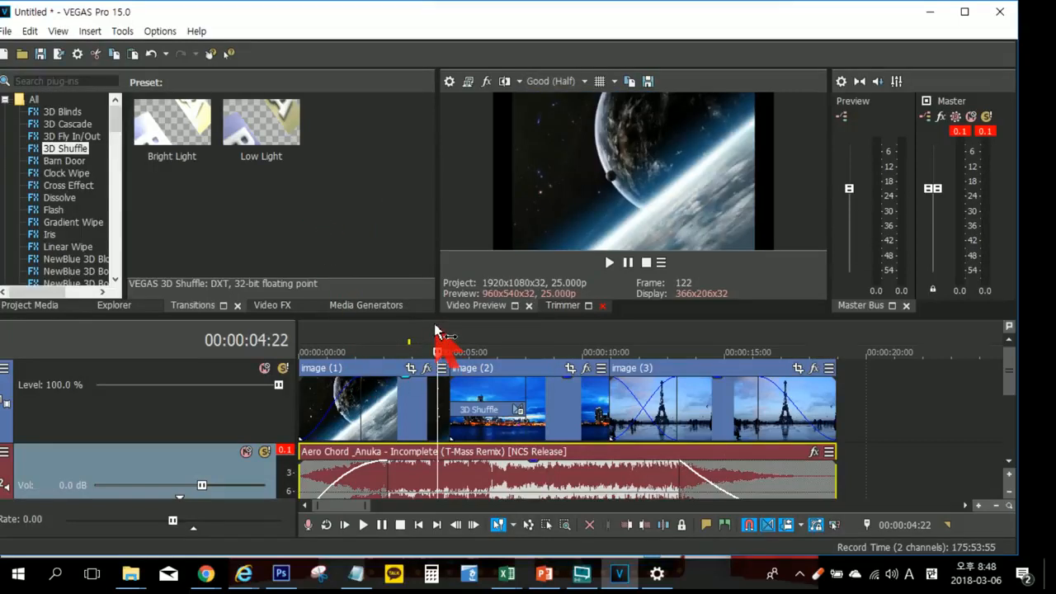
{"action": "key", "text": "space"}
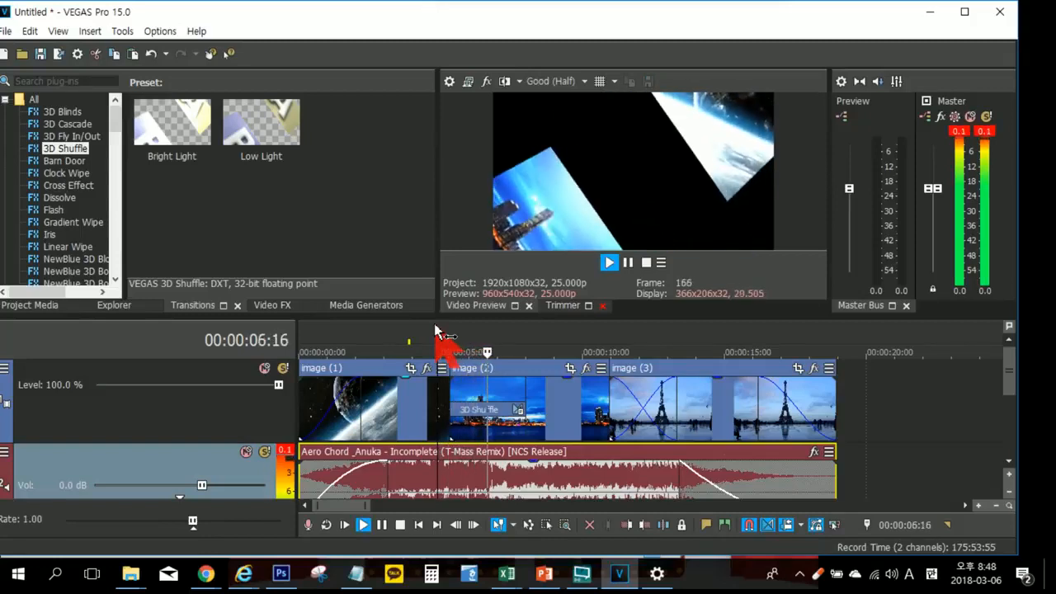
{"action": "key", "text": "Return"}
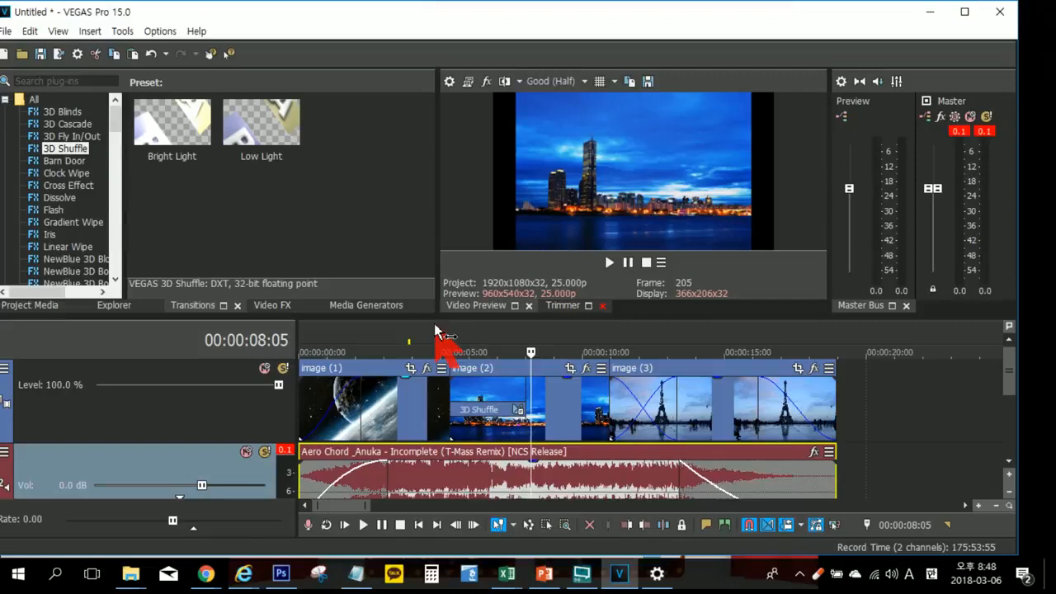
{"action": "key", "text": "space"}
{"action": "key", "text": "space"}
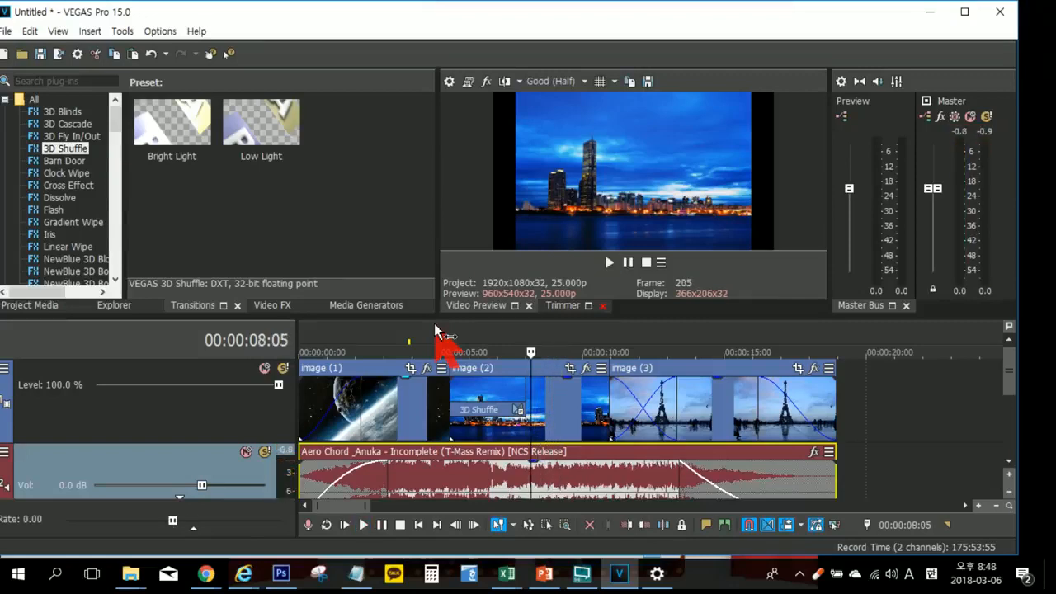
Step: Replace the 3D Shuffle transition between image (1) and image (2) with Iris, using the Circle, Out, Center preset, and close its settings
{"action": "left_click", "coordinate": [482, 346]}
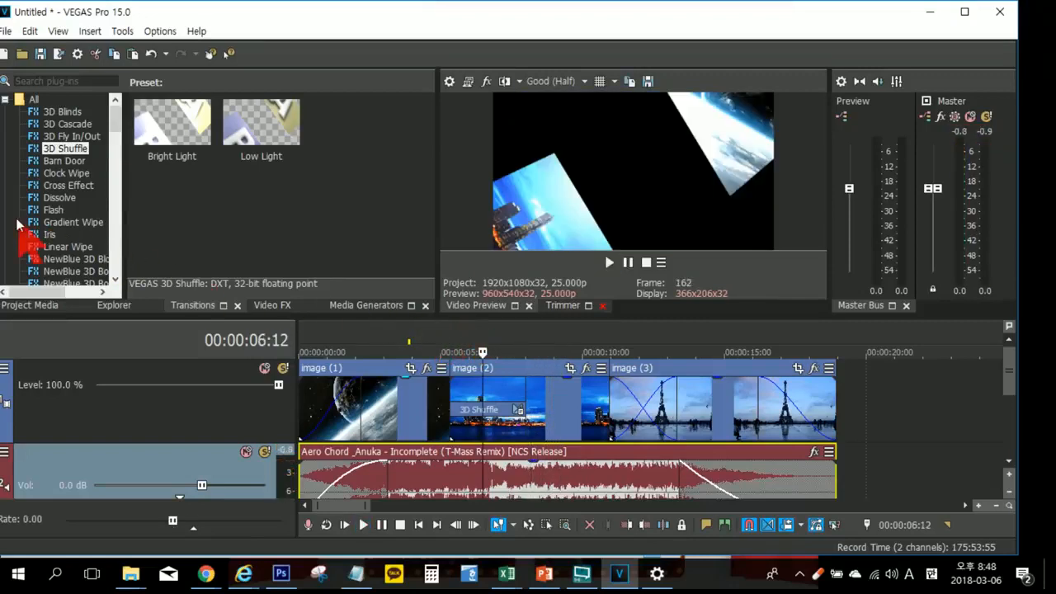
{"action": "left_click", "coordinate": [78, 223]}
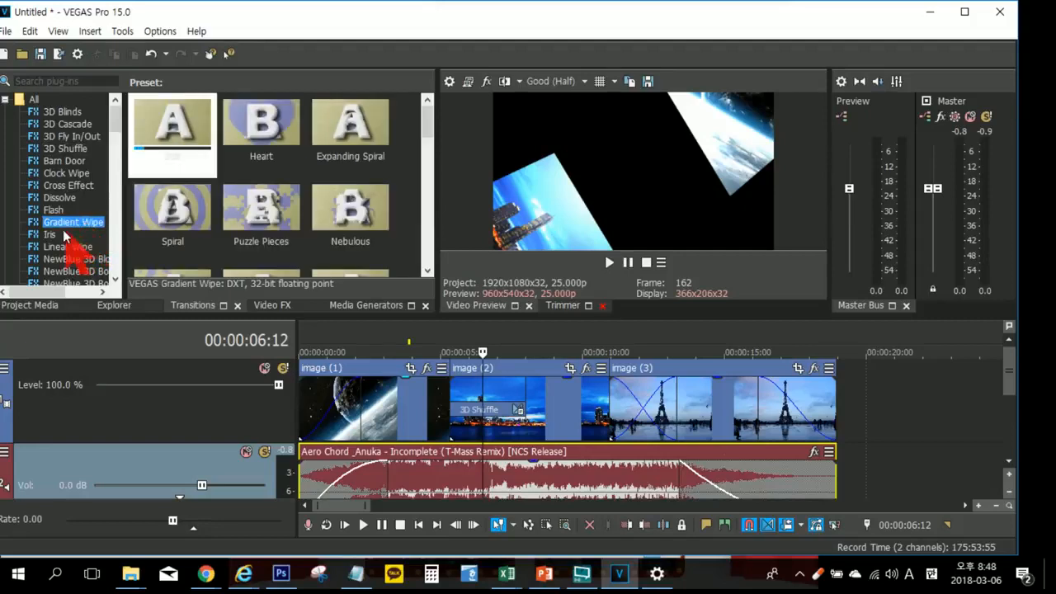
{"action": "left_click", "coordinate": [54, 235]}
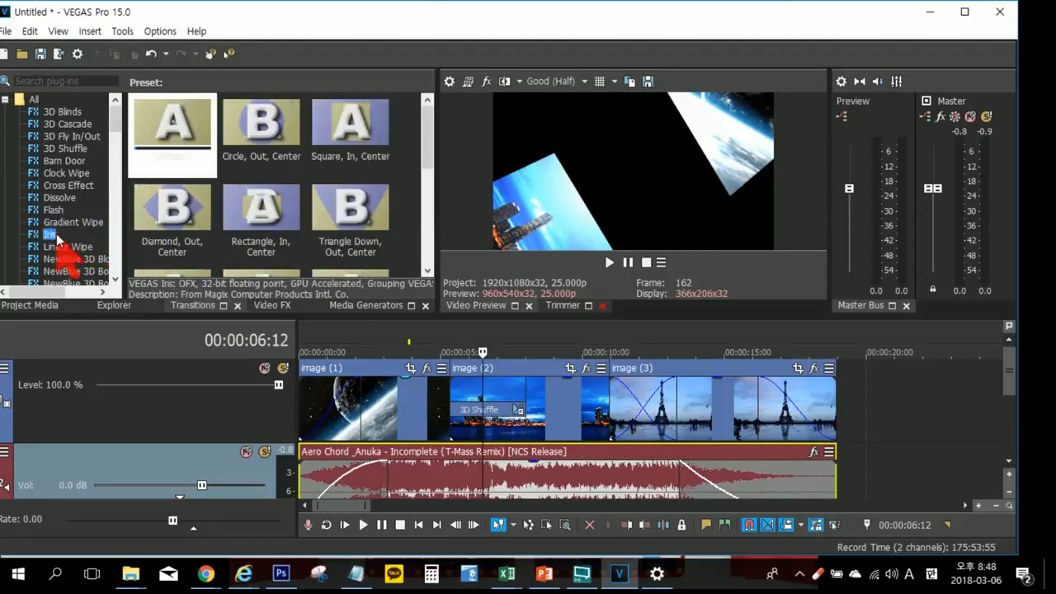
{"action": "left_click", "coordinate": [254, 136]}
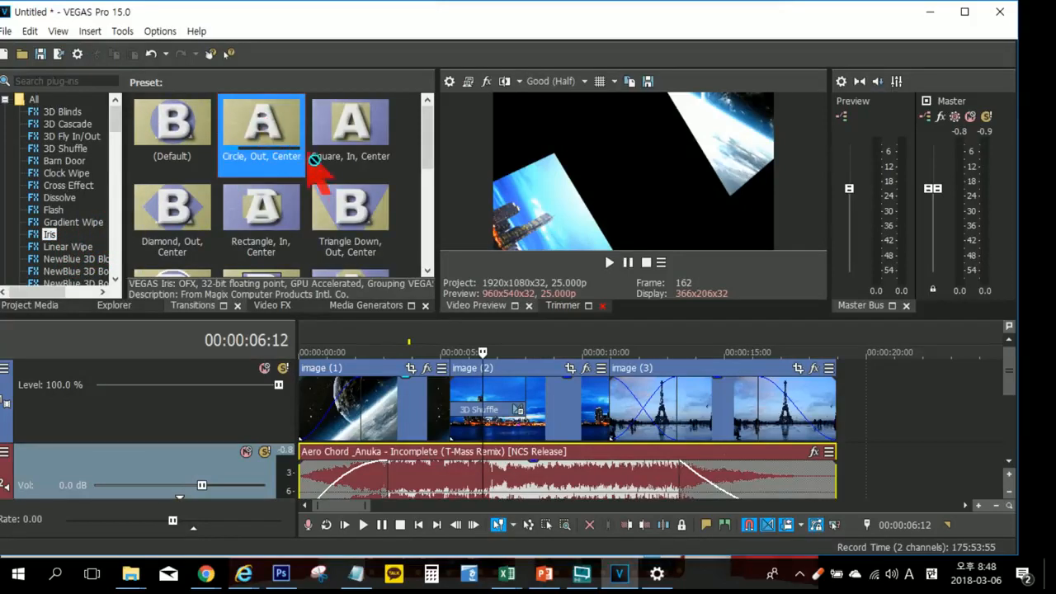
{"action": "left_click_drag", "start_coordinate": [351, 207], "coordinate": [482, 414]}
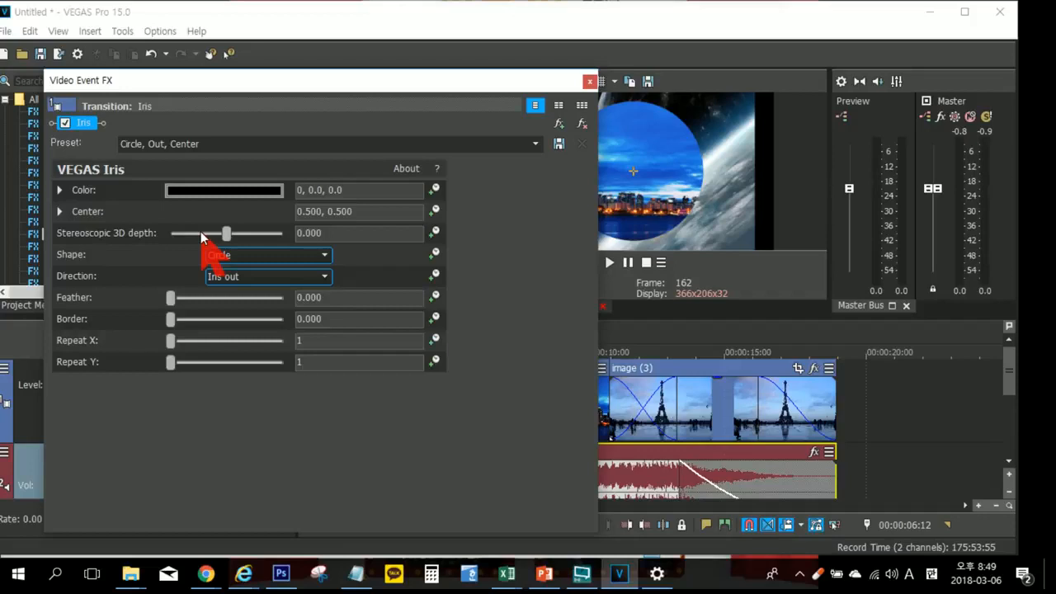
{"action": "left_click", "coordinate": [587, 81]}
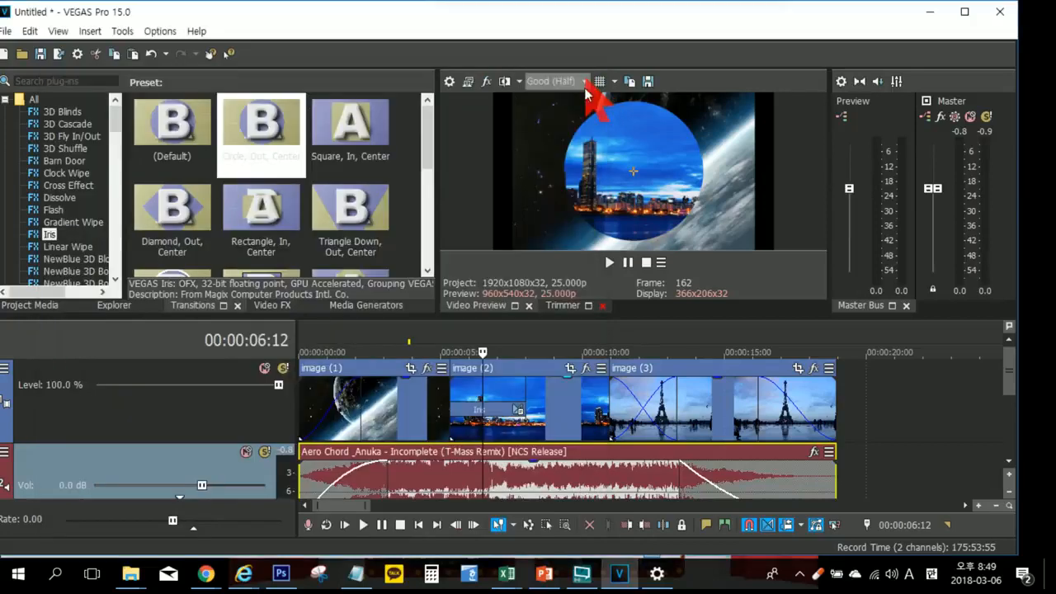
Step: Play from just before the overlap of image (1) and image (2) to review the Iris transition, pausing after it
{"action": "left_click", "coordinate": [441, 338]}
{"action": "key", "text": "space"}
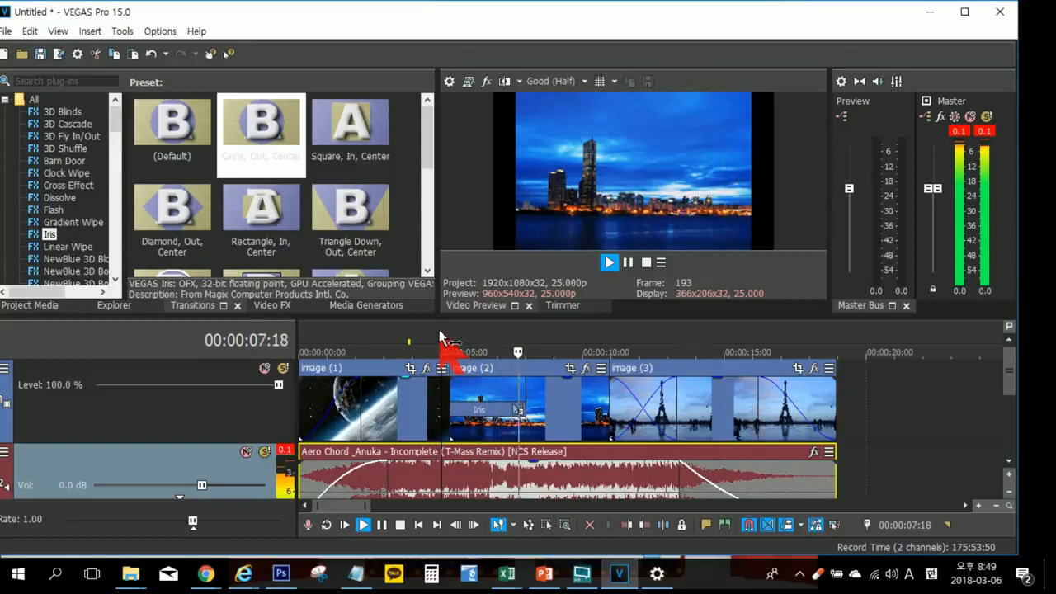
{"action": "key", "text": "Return"}
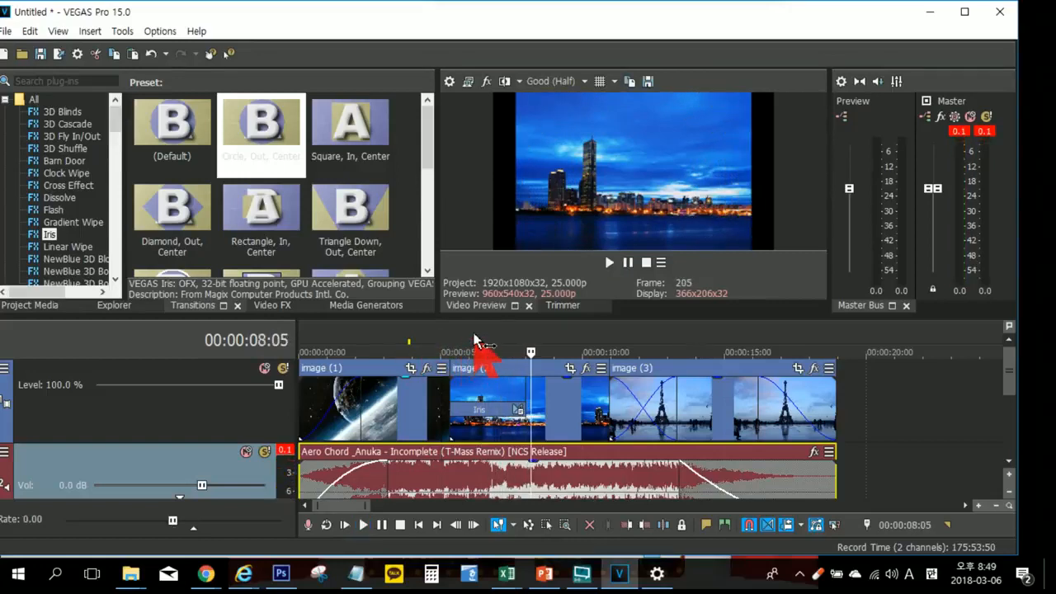
Step: Place the cursor at 00:00:06:05 inside the Iris transition and reduce the track heights so both tracks fit in the timeline
{"action": "left_click", "coordinate": [476, 335]}
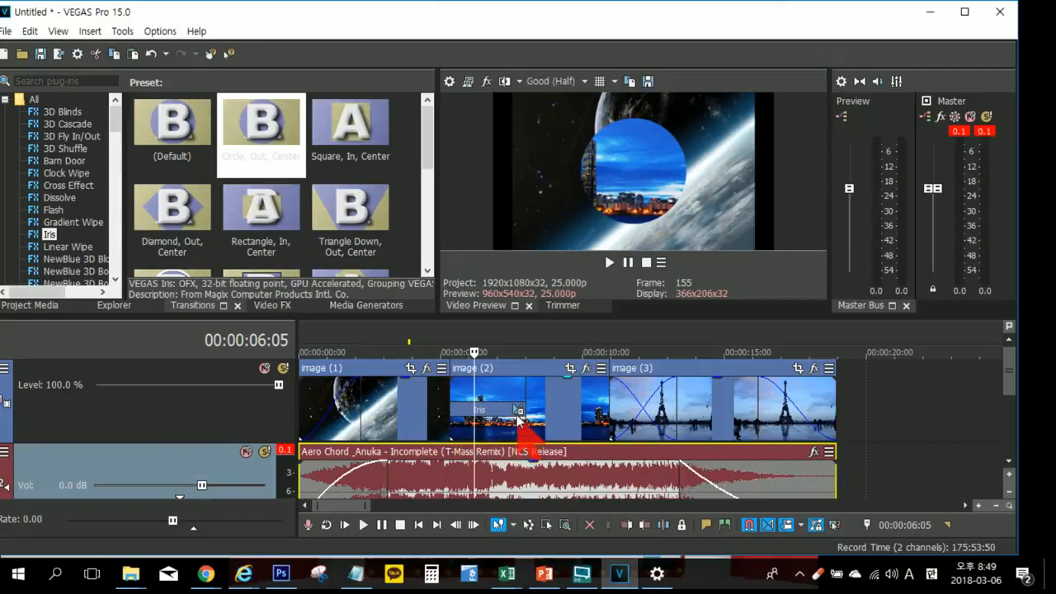
{"action": "scroll", "coordinate": [665, 353], "scroll_direction": "down", "scroll_amount": 5}
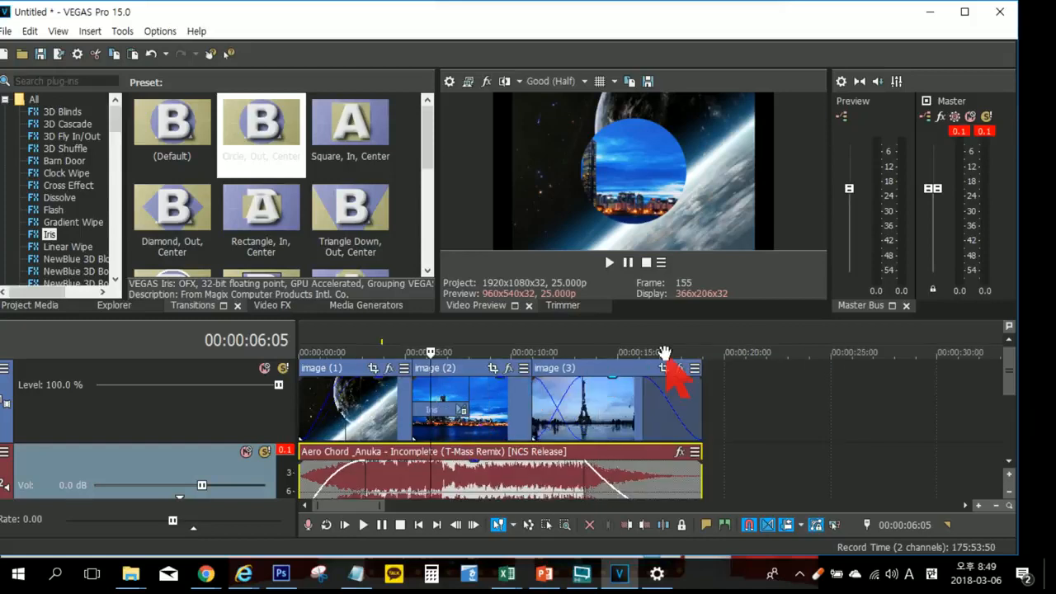
{"action": "scroll", "coordinate": [665, 353], "scroll_direction": "down", "scroll_amount": 6}
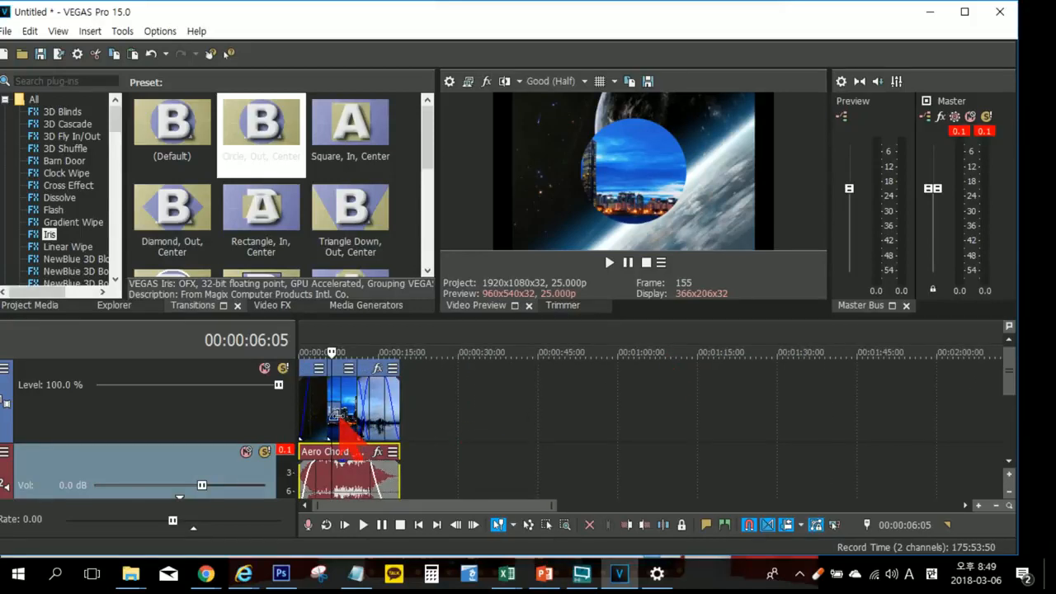
{"action": "left_click", "coordinate": [1012, 495]}
{"action": "left_click", "coordinate": [1012, 495]}
{"action": "left_click_drag", "start_coordinate": [1008, 407], "coordinate": [1008, 332]}
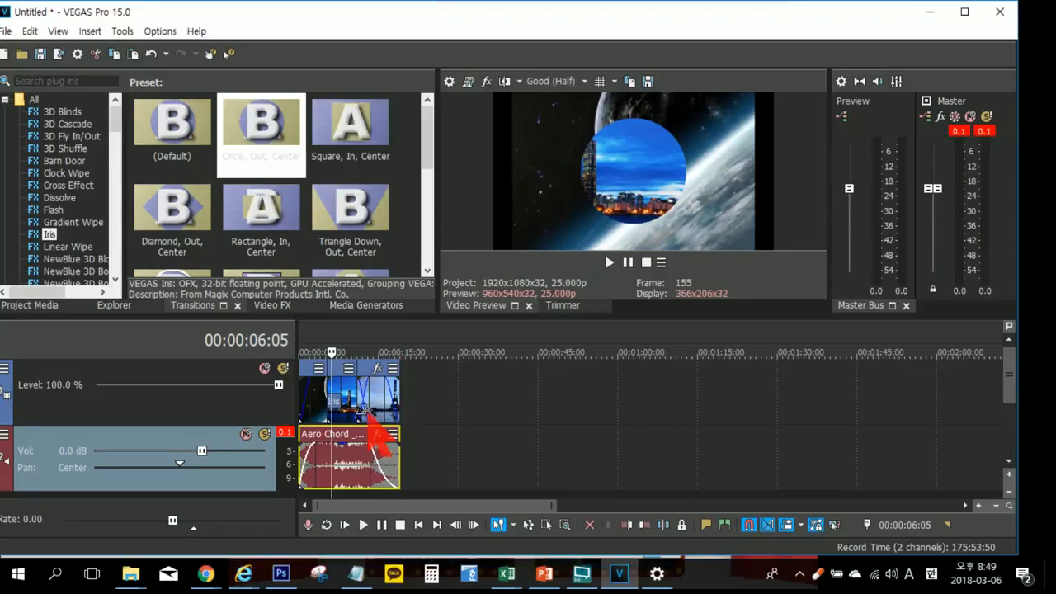
{"action": "scroll", "coordinate": [353, 407], "scroll_direction": "up", "scroll_amount": 2}
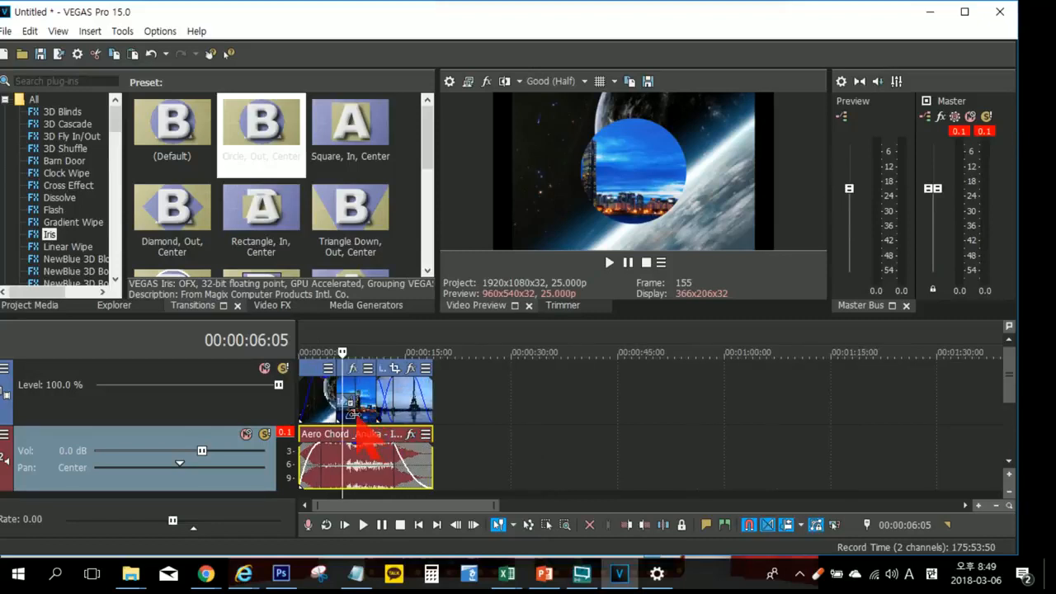
{"action": "scroll", "coordinate": [363, 407], "scroll_direction": "up", "scroll_amount": 2}
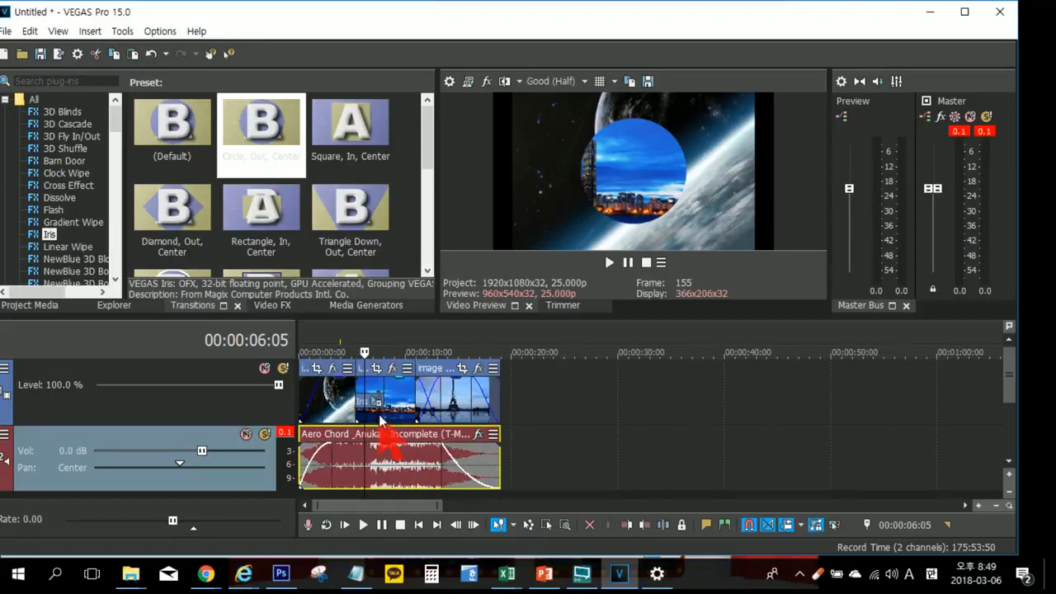
Step: Open the settings of the Iris transition between image (1) and image (2) and disable the Iris effect
{"action": "left_click", "coordinate": [377, 404]}
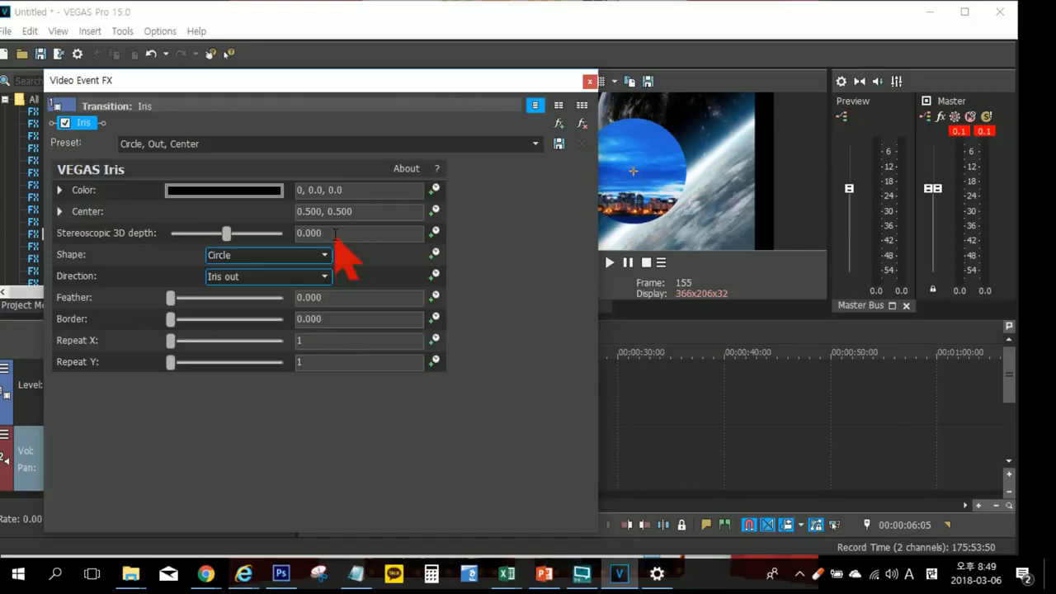
{"action": "left_click", "coordinate": [80, 124]}
{"action": "left_click", "coordinate": [65, 123]}
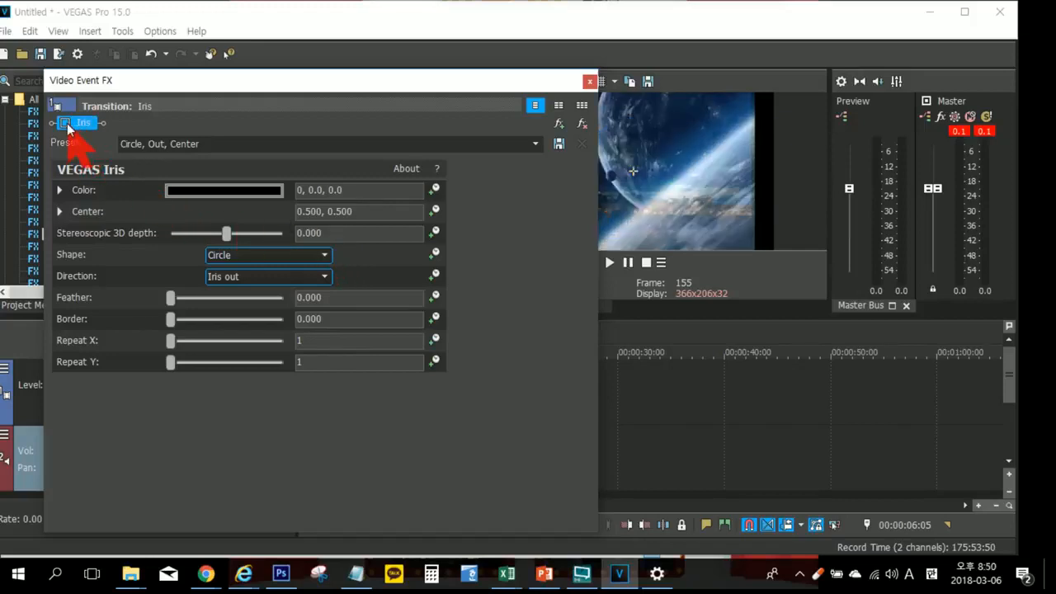
{"action": "left_click", "coordinate": [65, 123]}
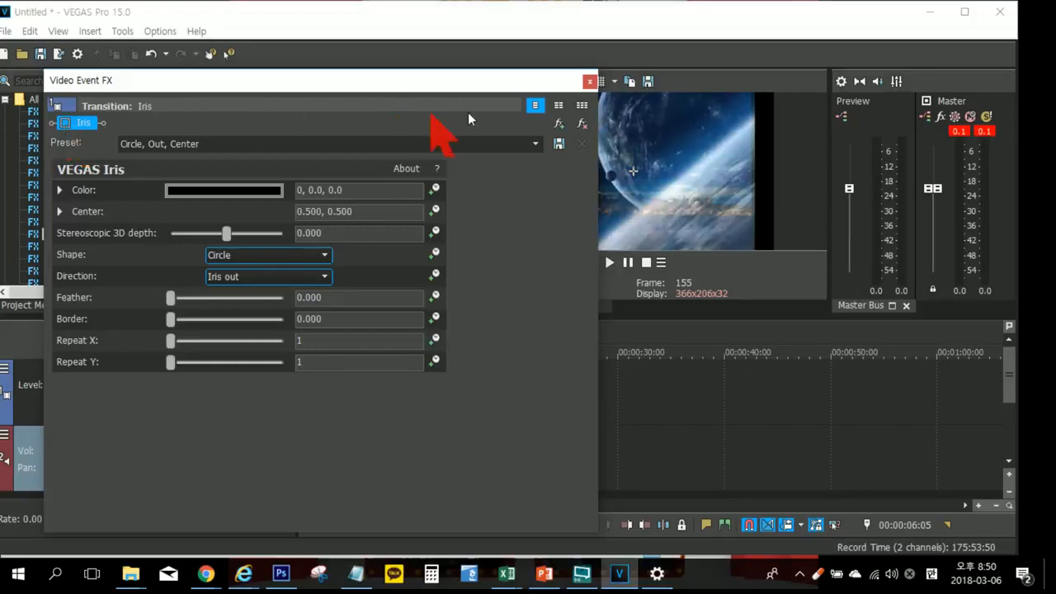
Step: Shrink the Video Event FX window, place the cursor at 00:00:06:16 in the overlap, and move the window clear of the preview picture
{"action": "left_click_drag", "start_coordinate": [592, 529], "coordinate": [463, 415]}
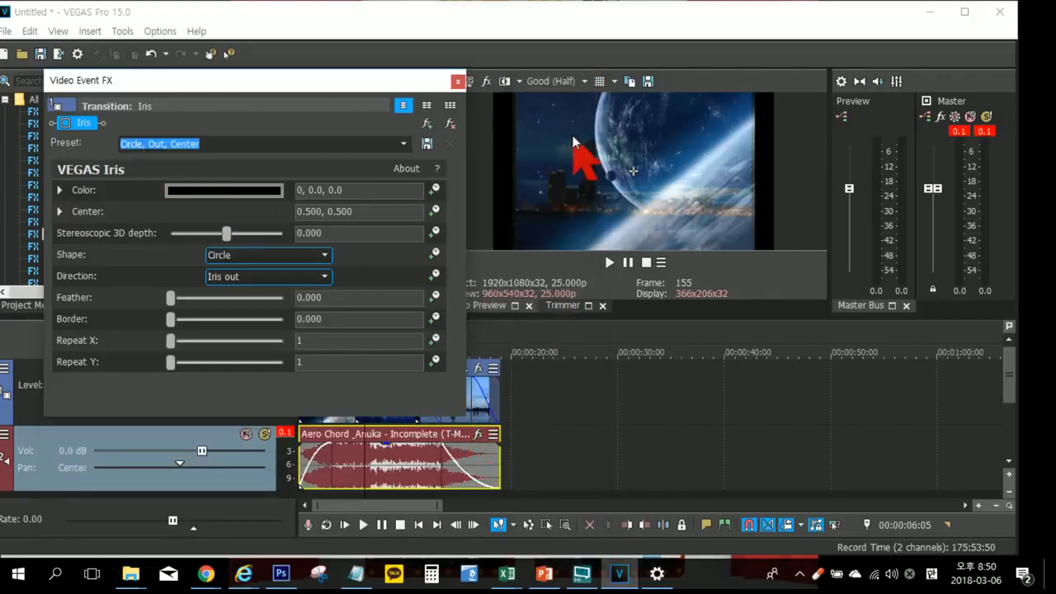
{"action": "left_click_drag", "start_coordinate": [296, 81], "coordinate": [224, 95]}
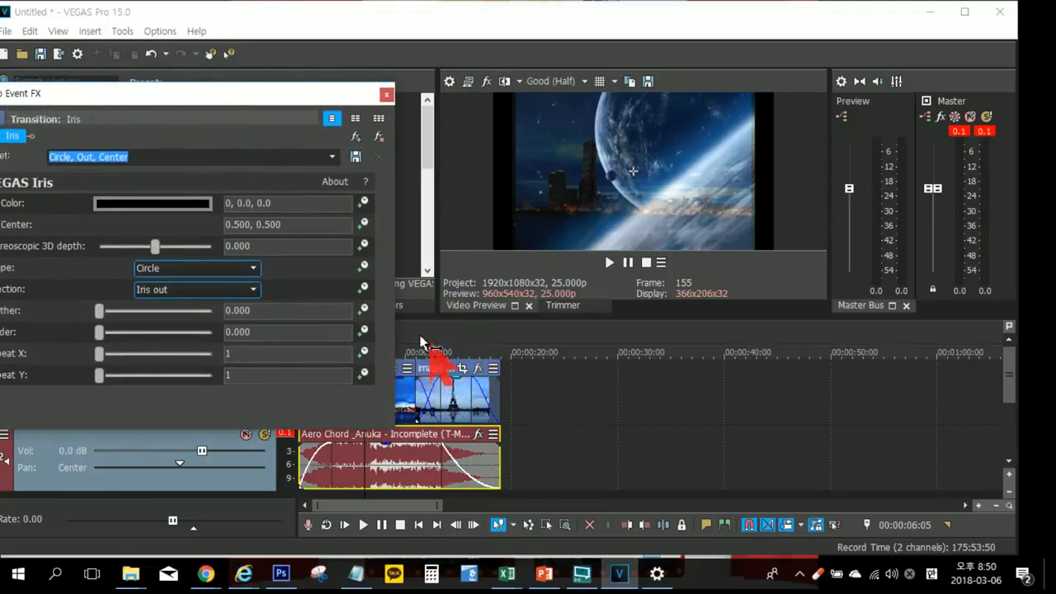
{"action": "left_click_drag", "start_coordinate": [226, 90], "coordinate": [719, 154]}
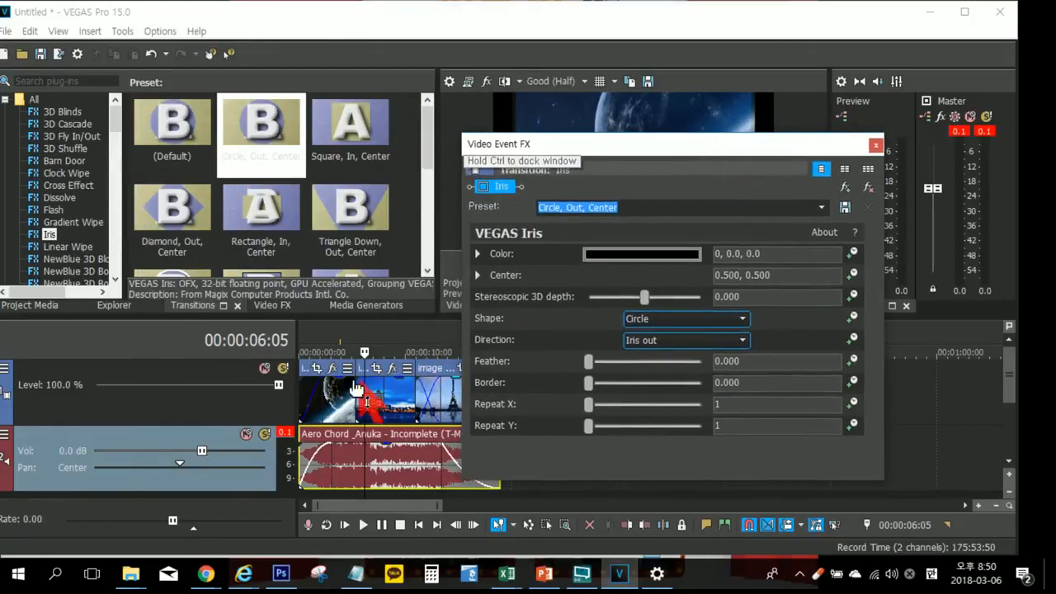
{"action": "left_click", "coordinate": [369, 384]}
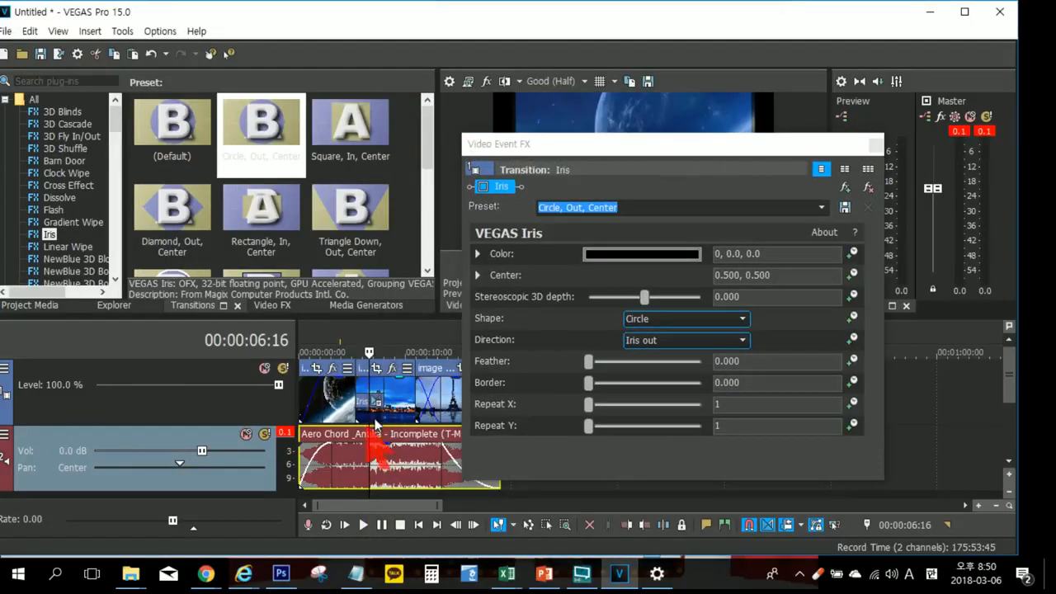
{"action": "left_click_drag", "start_coordinate": [551, 143], "coordinate": [98, 109]}
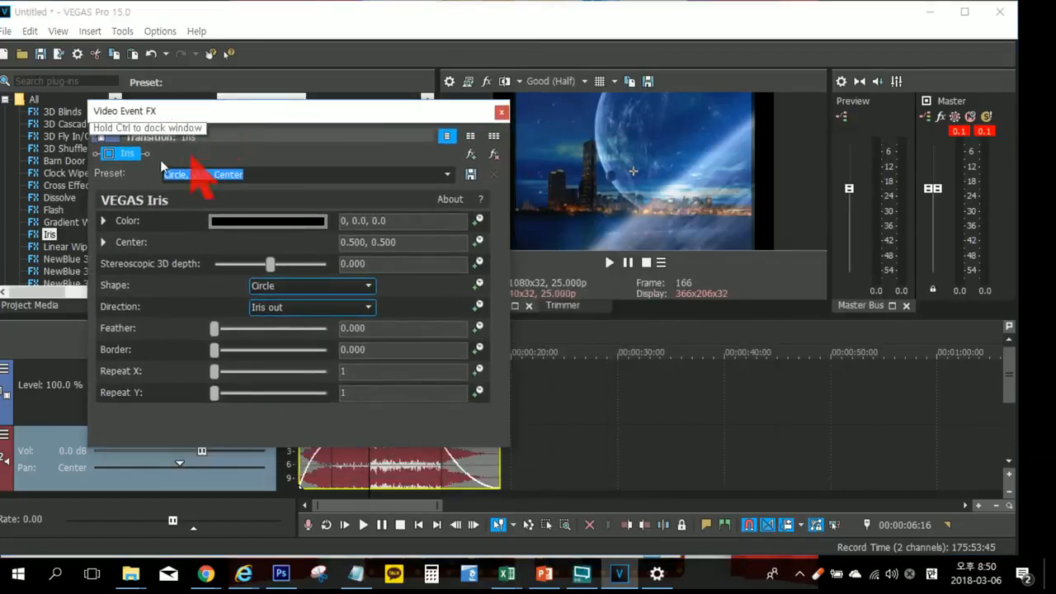
Step: Toggle the Iris effect on, off and on again to compare the circular transition with the plain crossfade, leaving it enabled
{"action": "left_click", "coordinate": [109, 153]}
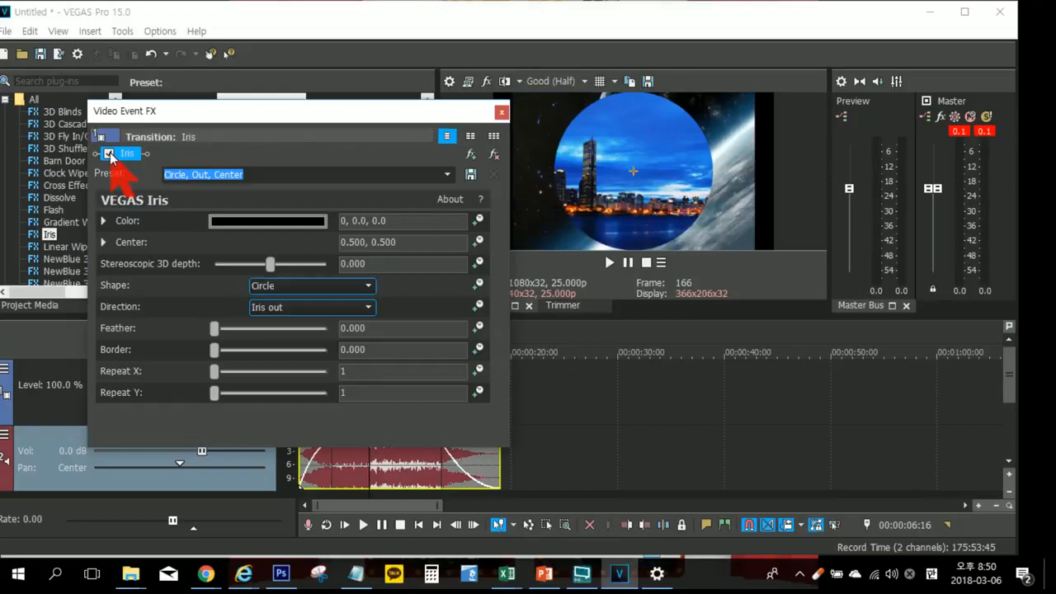
{"action": "left_click", "coordinate": [109, 153]}
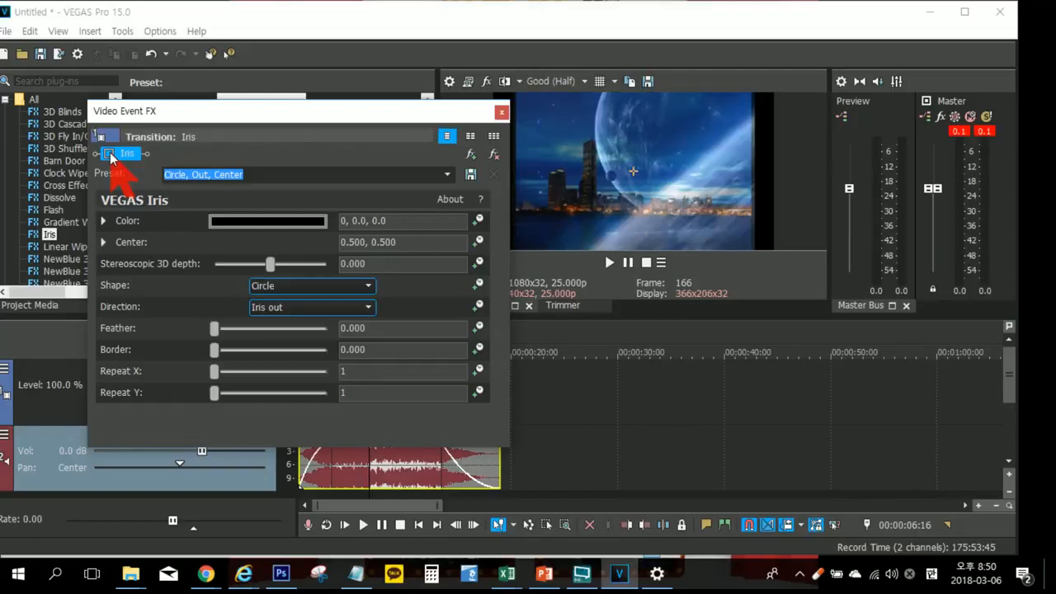
{"action": "left_click", "coordinate": [109, 153]}
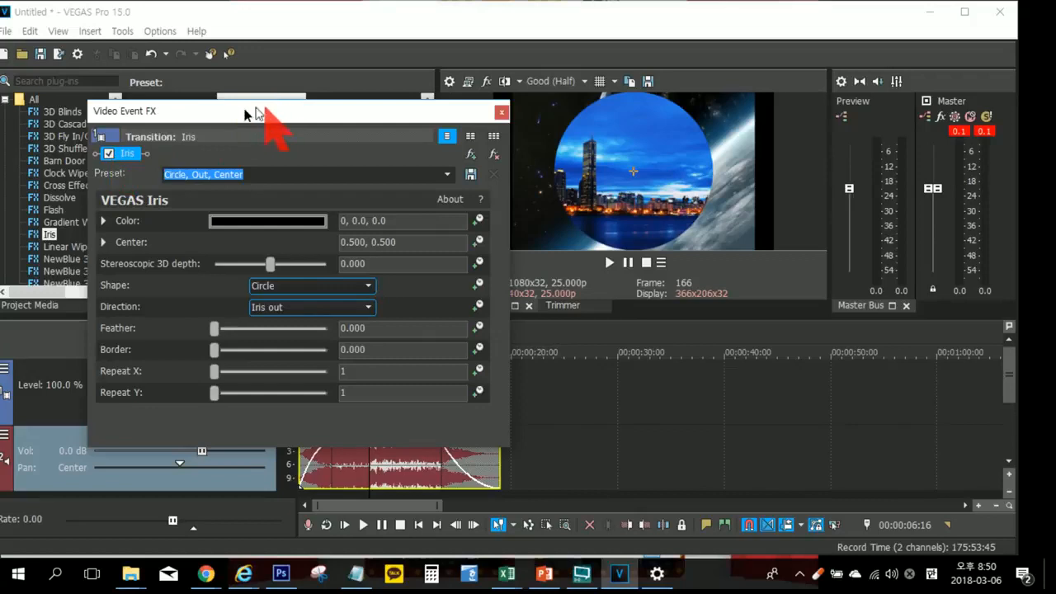
Step: Save a snapshot of the previewed Iris transition frame as the JPEG file image2 in the 자료 folder
{"action": "left_click_drag", "start_coordinate": [271, 111], "coordinate": [224, 114]}
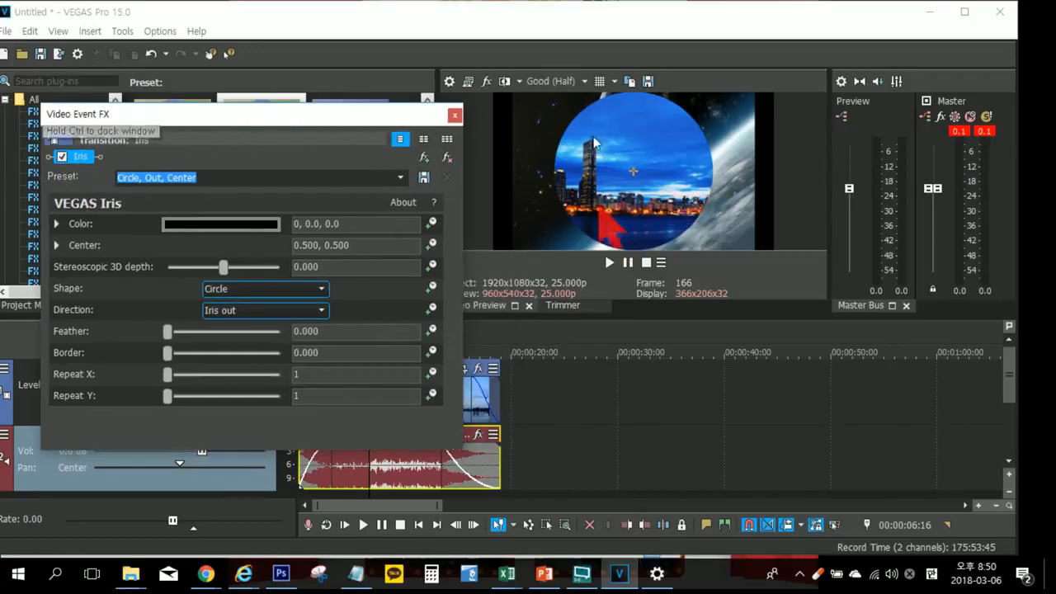
{"action": "left_click", "coordinate": [650, 84]}
{"action": "left_click", "coordinate": [650, 83]}
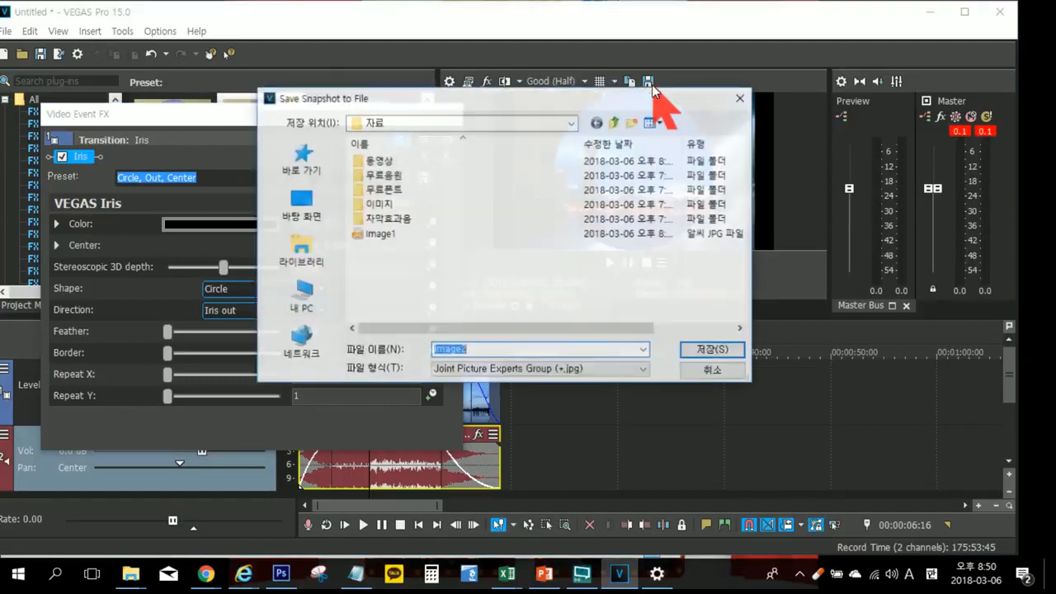
{"action": "left_click", "coordinate": [713, 351]}
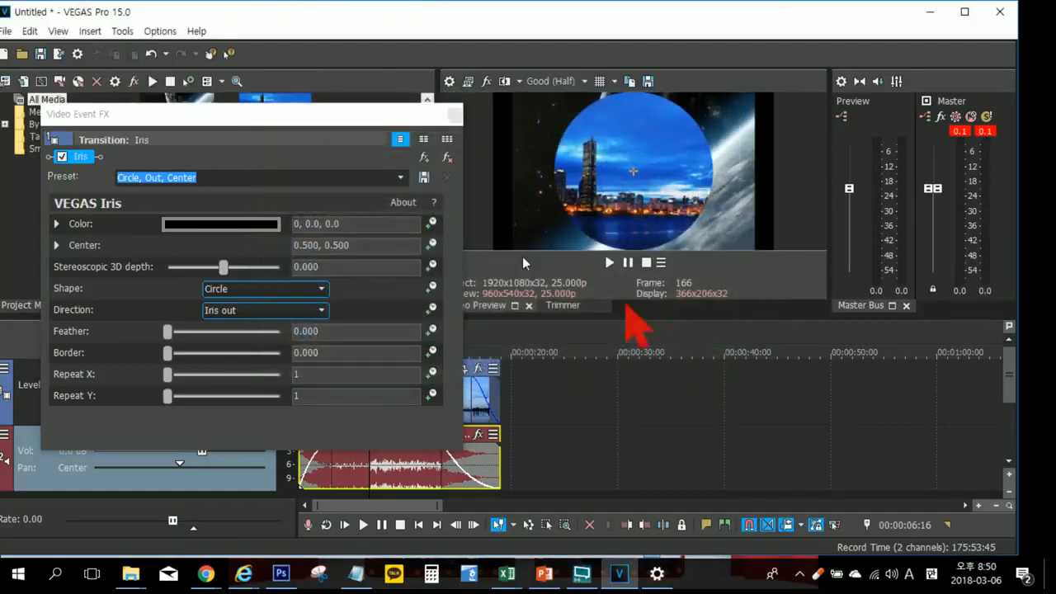
Step: Remove the Iris transition from the overlap of image (1) and image (2)
{"action": "left_click", "coordinate": [445, 159]}
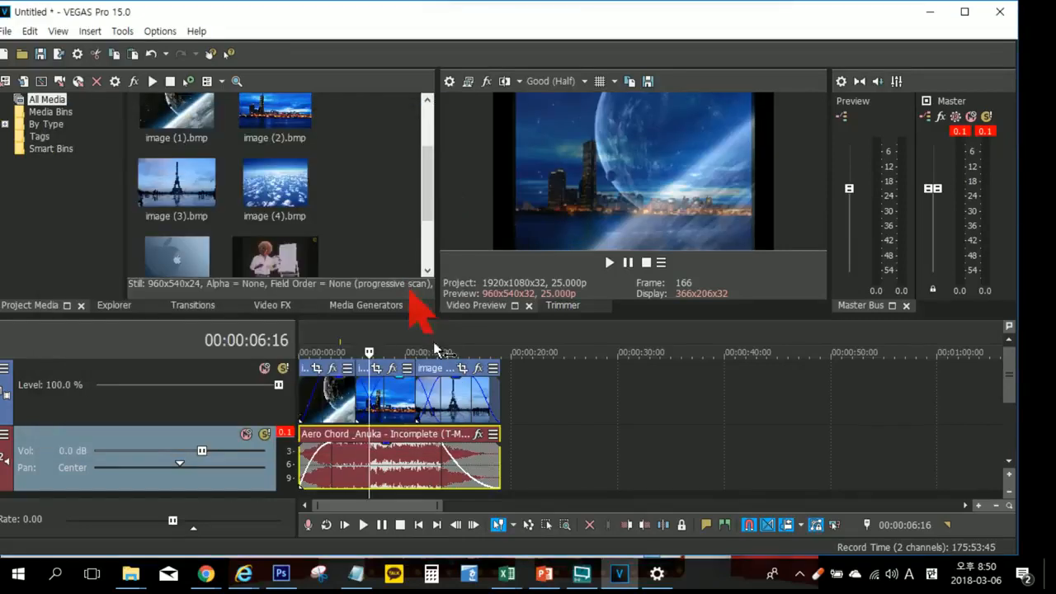
Step: Place the Image2.jpg snapshot at about 00:00:20:14 on the video track to preview it, and delete that clip
{"action": "left_click", "coordinate": [266, 213]}
{"action": "scroll", "coordinate": [264, 210], "scroll_direction": "down", "scroll_amount": 2}
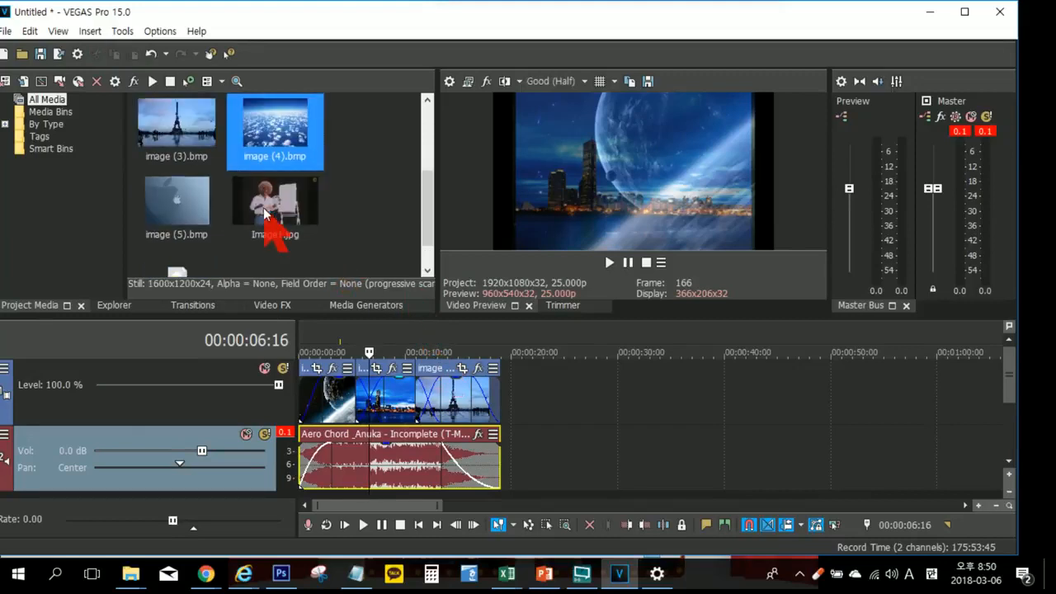
{"action": "left_click_drag", "start_coordinate": [202, 240], "coordinate": [553, 445]}
{"action": "left_click", "coordinate": [554, 445]}
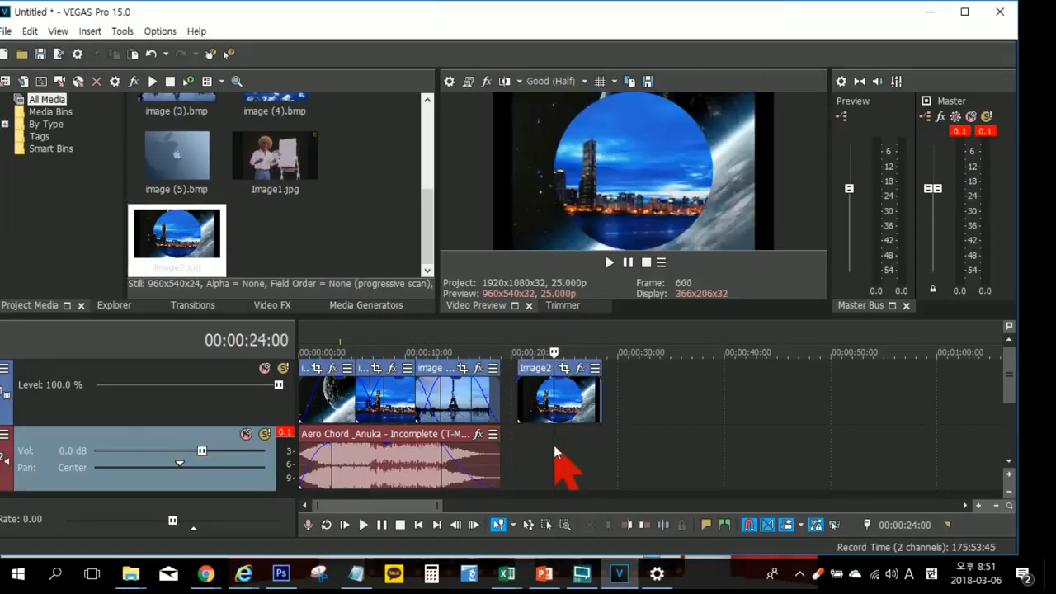
{"action": "left_click", "coordinate": [576, 395]}
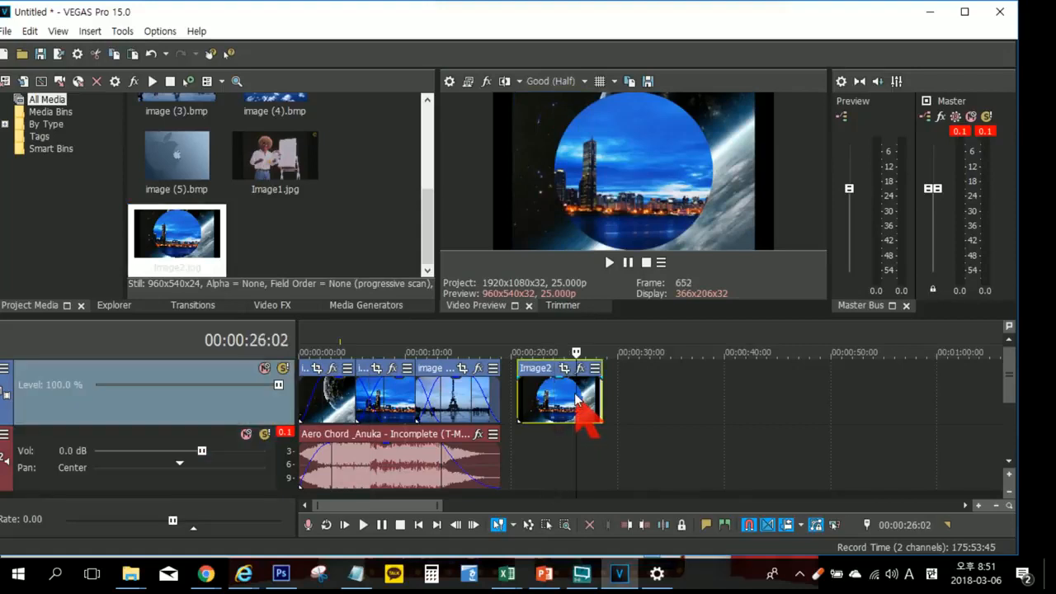
{"action": "key", "text": "Delete"}
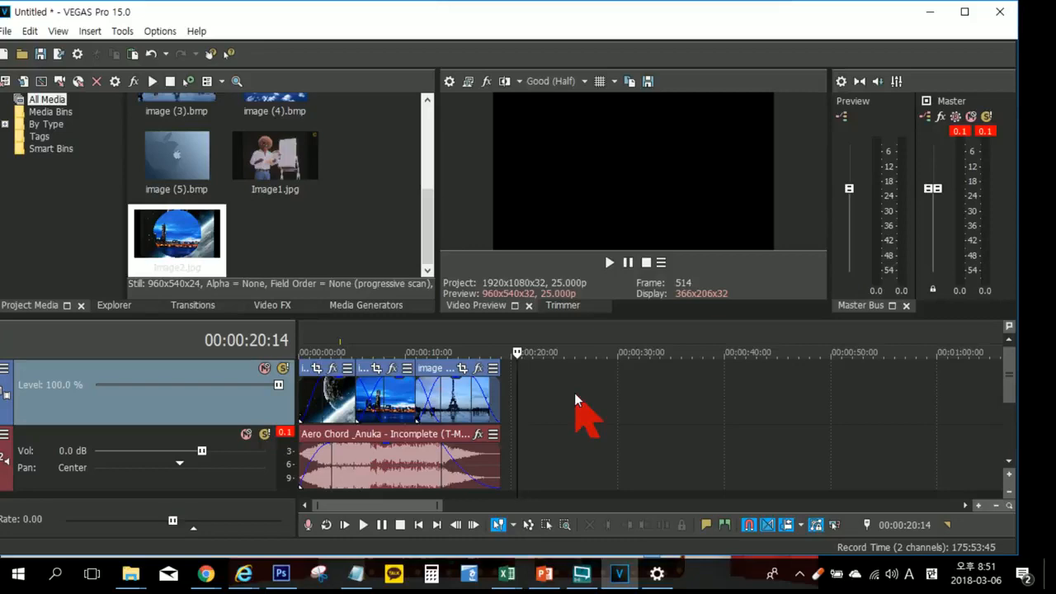
{"action": "key", "text": "ctrl"}
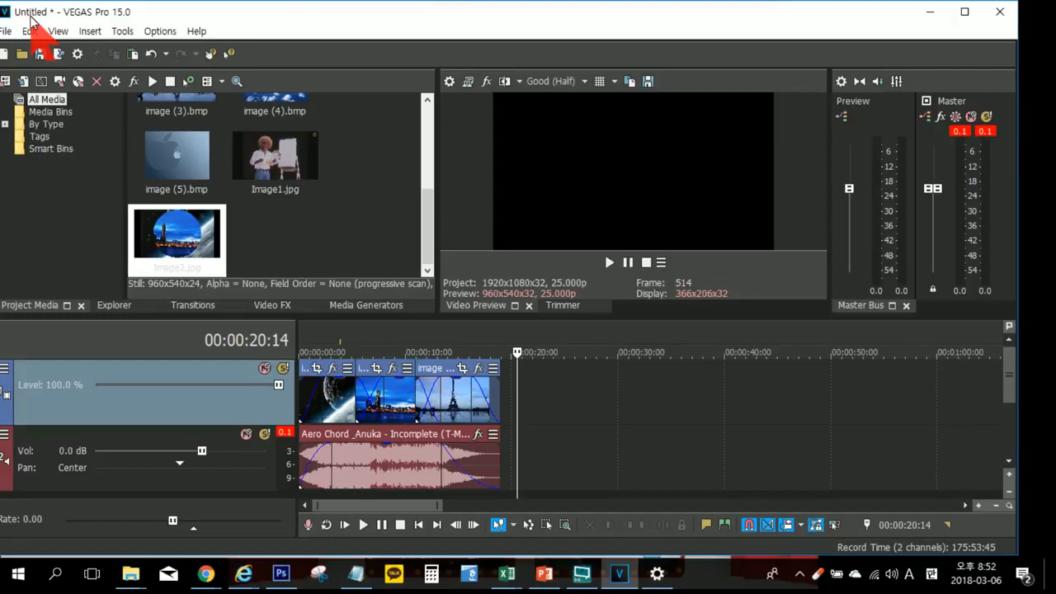
Step: Save the project as a VEGAS project file named 1일차 연습 in the desktop's 자료 folder
{"action": "left_click", "coordinate": [5, 31]}
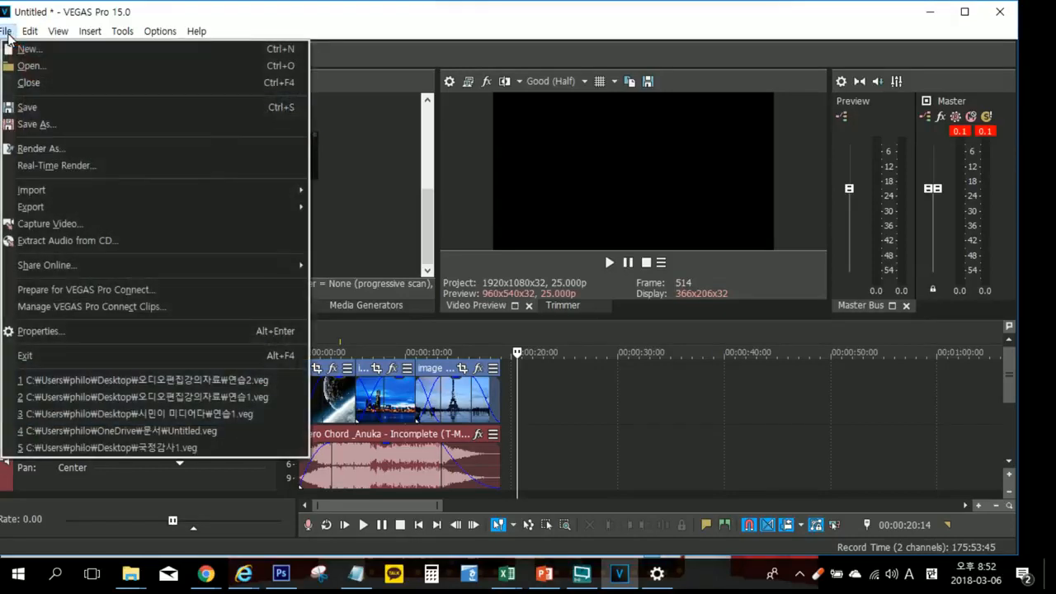
{"action": "left_click", "coordinate": [56, 111]}
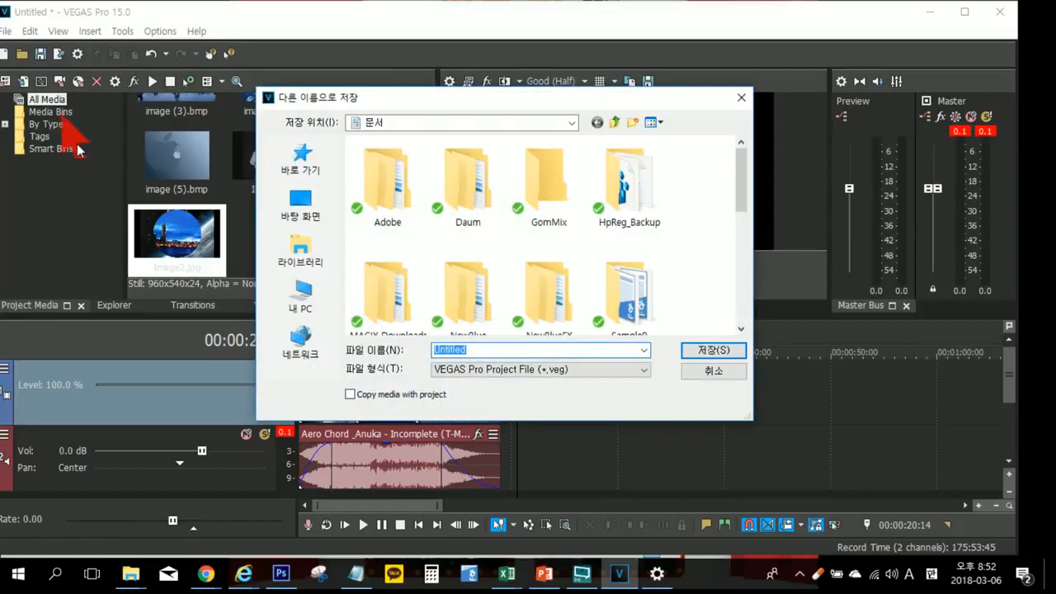
{"action": "left_click", "coordinate": [305, 202]}
{"action": "scroll", "coordinate": [587, 314], "scroll_direction": "down", "scroll_amount": 1}
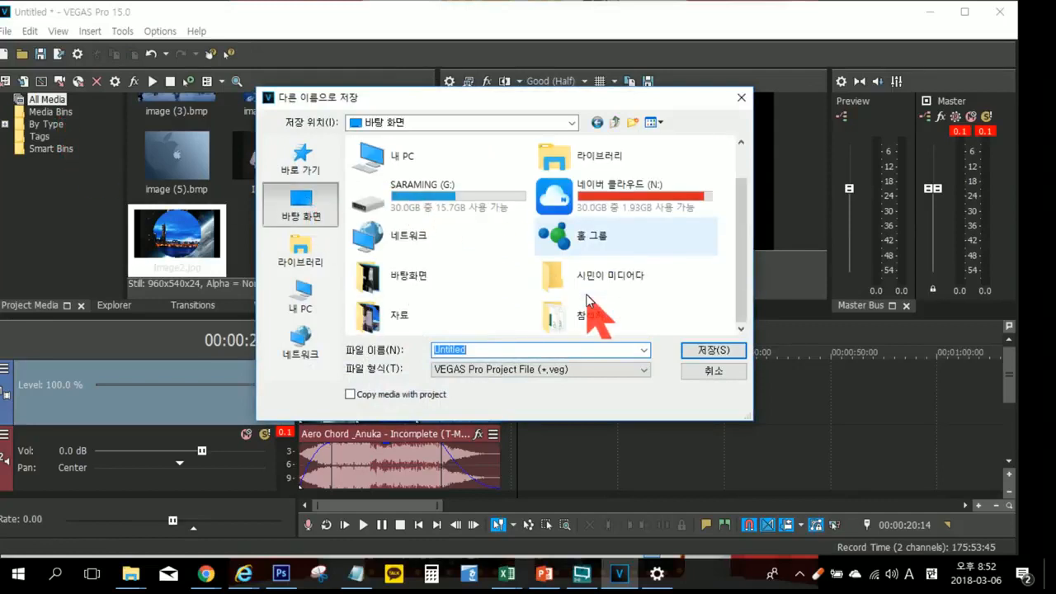
{"action": "left_click", "coordinate": [395, 318]}
{"action": "double_click", "coordinate": [395, 317]}
{"action": "double_click", "coordinate": [481, 351]}
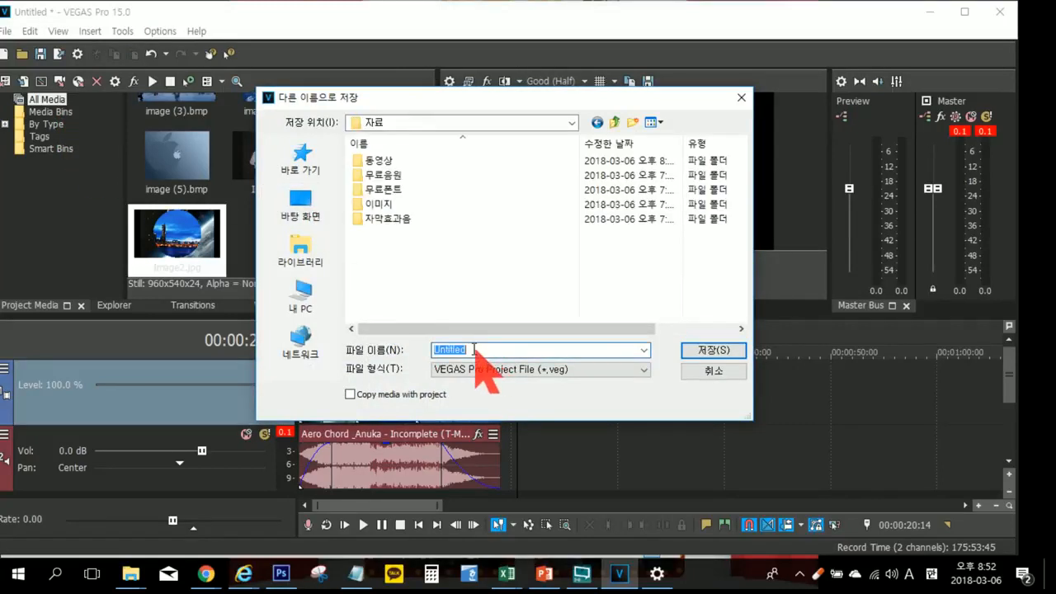
{"action": "type", "text": "l"}
{"action": "type", "text": "일초"}
{"action": "type", "text": " 연"}
{"action": "type", "text": "습"}
{"action": "left_click", "coordinate": [716, 350]}
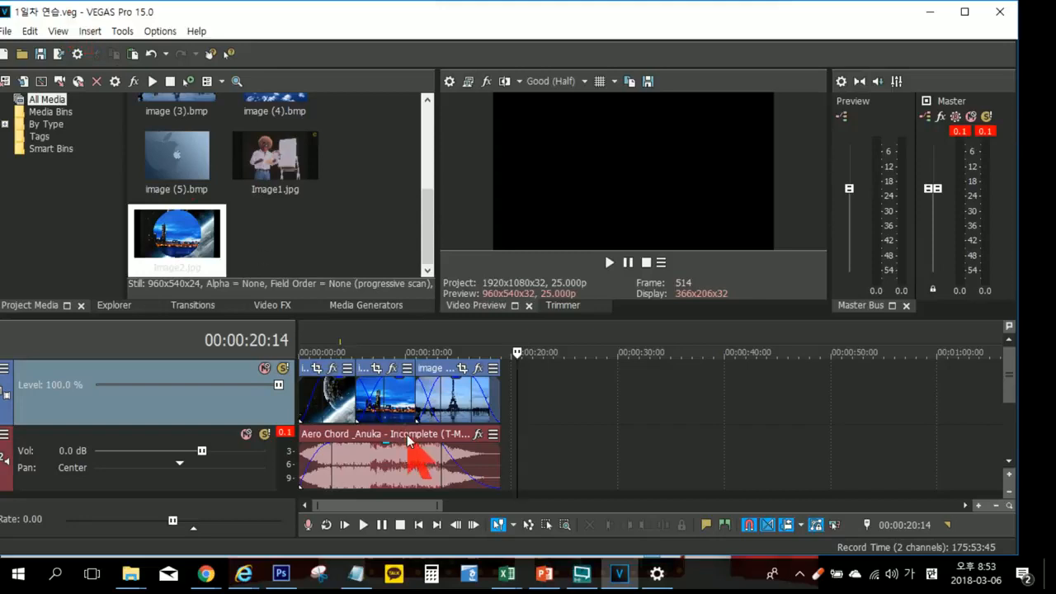
{"action": "left_click", "coordinate": [5, 33]}
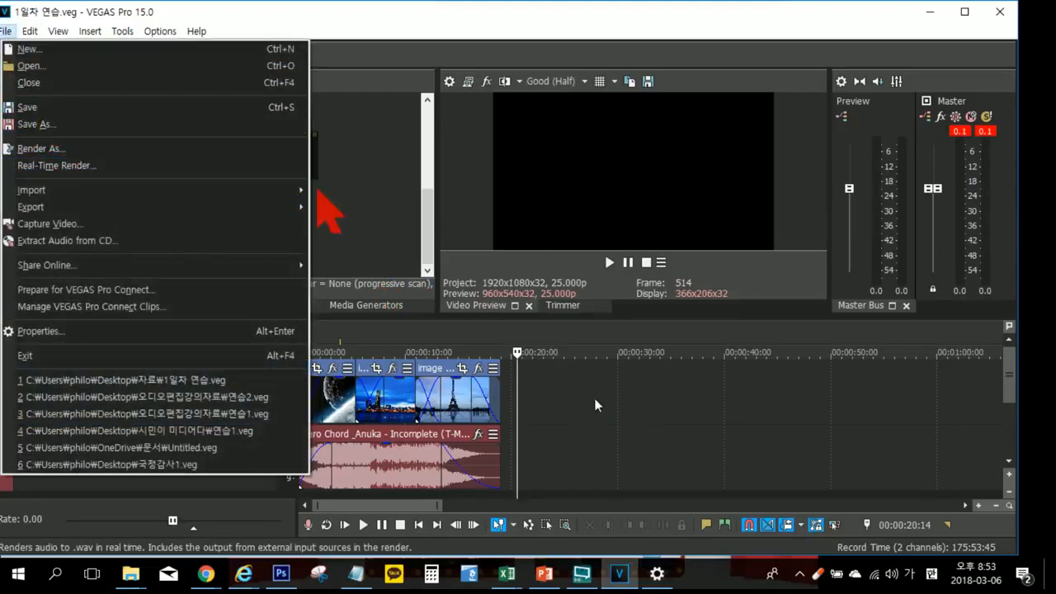
{"action": "left_click", "coordinate": [666, 444]}
{"action": "left_click", "coordinate": [666, 445]}
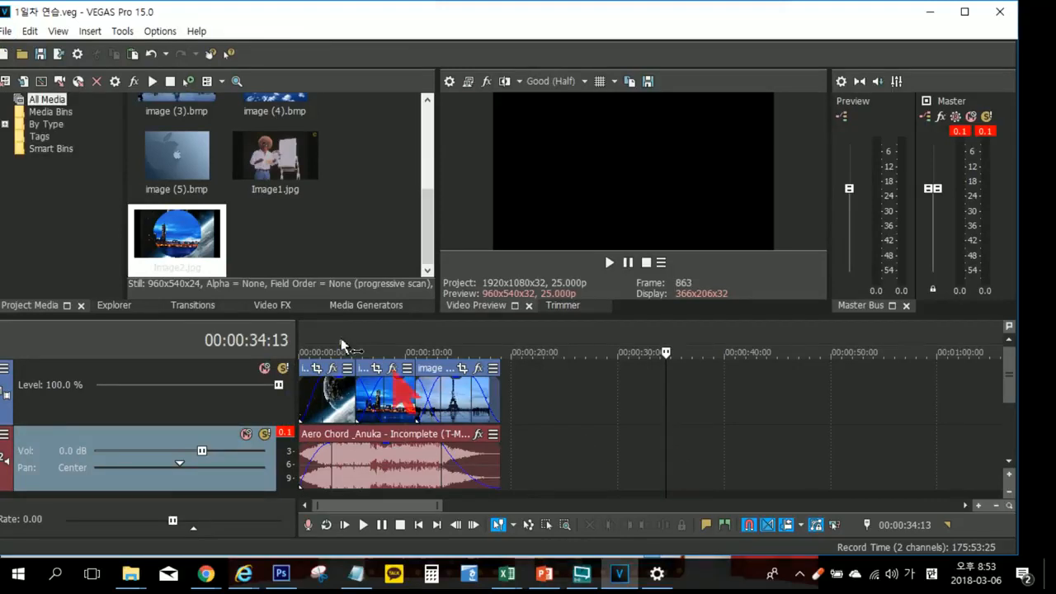
Step: Save a copy of the project under the new name 1일차 연습-2 in the 자료 folder
{"action": "left_click", "coordinate": [5, 30]}
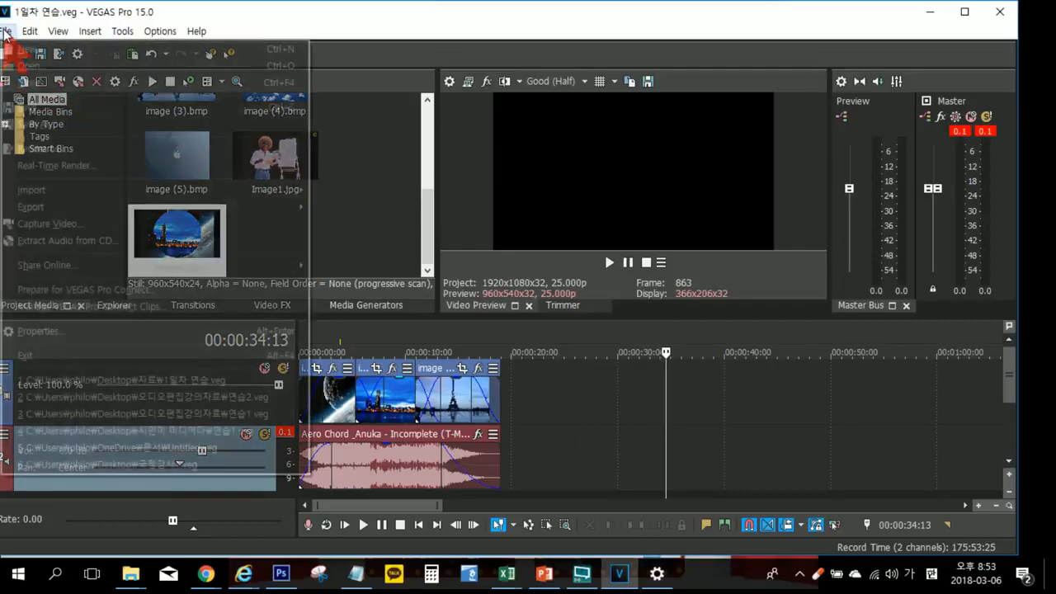
{"action": "left_click", "coordinate": [41, 125]}
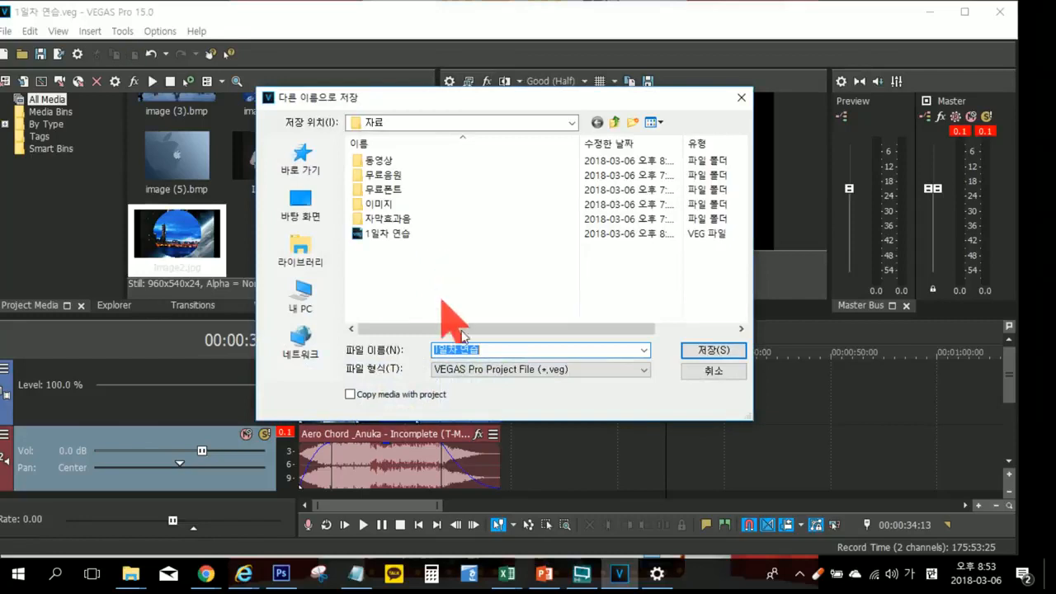
{"action": "left_click", "coordinate": [509, 350]}
{"action": "key", "text": "Return"}
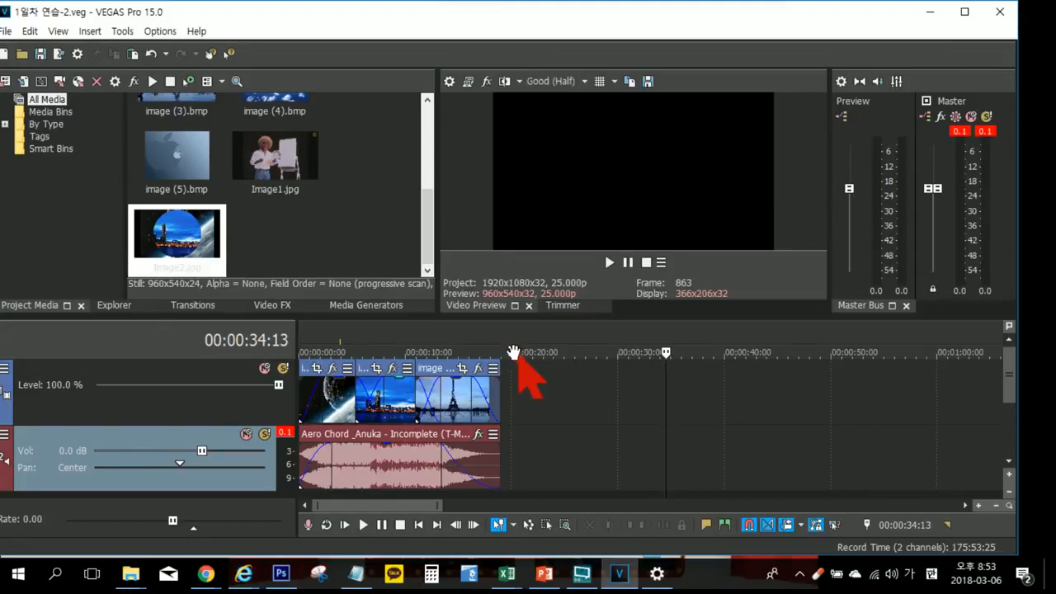
Step: Play the timeline from 00:00:02:24 through the first crossfade and pause it at 00:00:07:14 within image (2)
{"action": "left_click", "coordinate": [449, 339]}
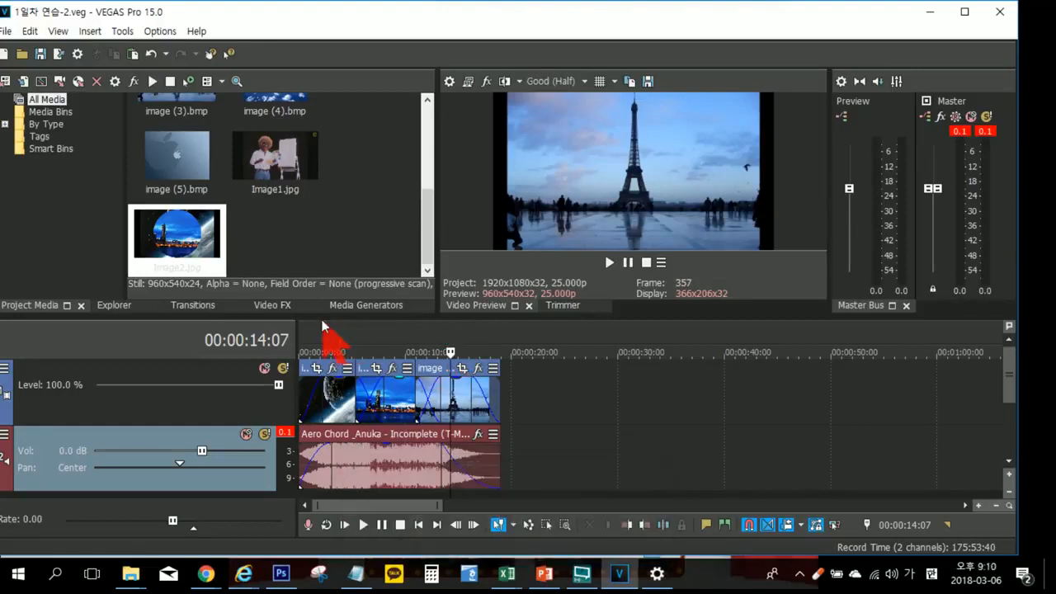
{"action": "mouse_move", "coordinate": [340, 323]}
{"action": "left_mouse_down"}
{"action": "mouse_move", "coordinate": [412, 332]}
{"action": "mouse_move", "coordinate": [500, 324]}
{"action": "left_mouse_up"}
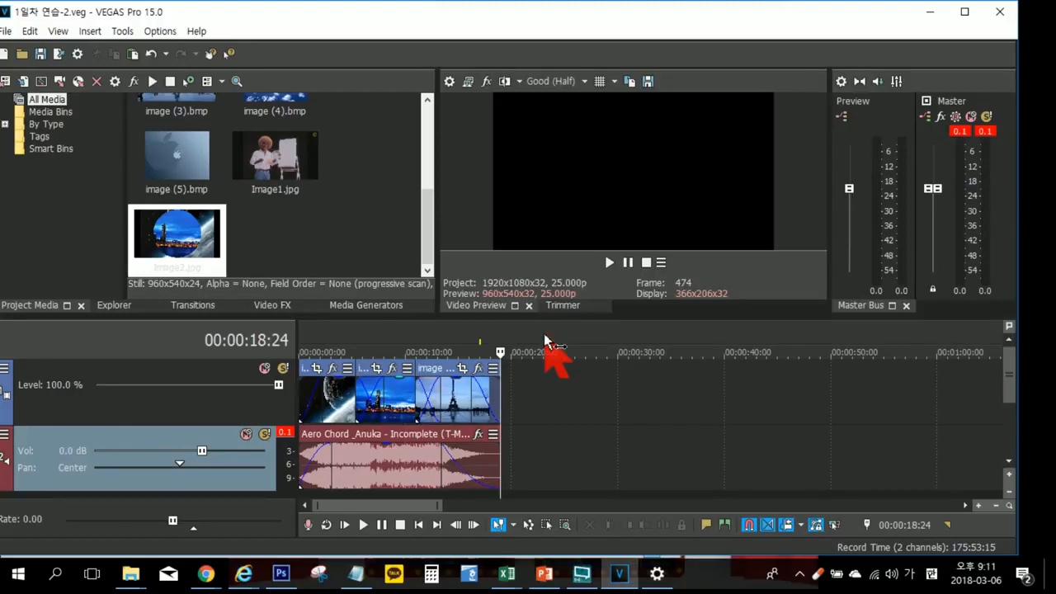
{"action": "left_click", "coordinate": [331, 324]}
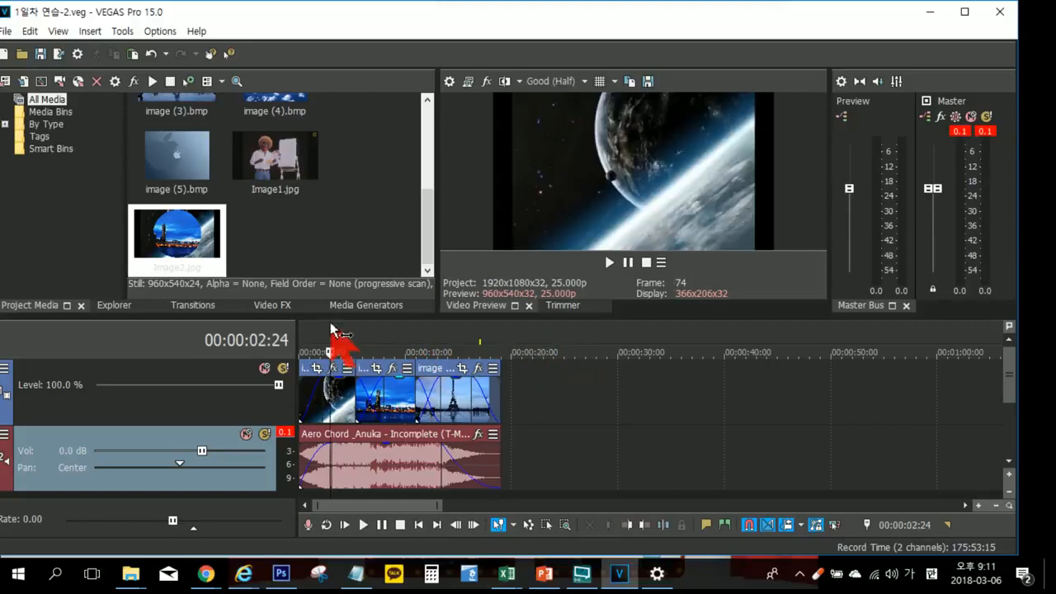
{"action": "key", "text": "space"}
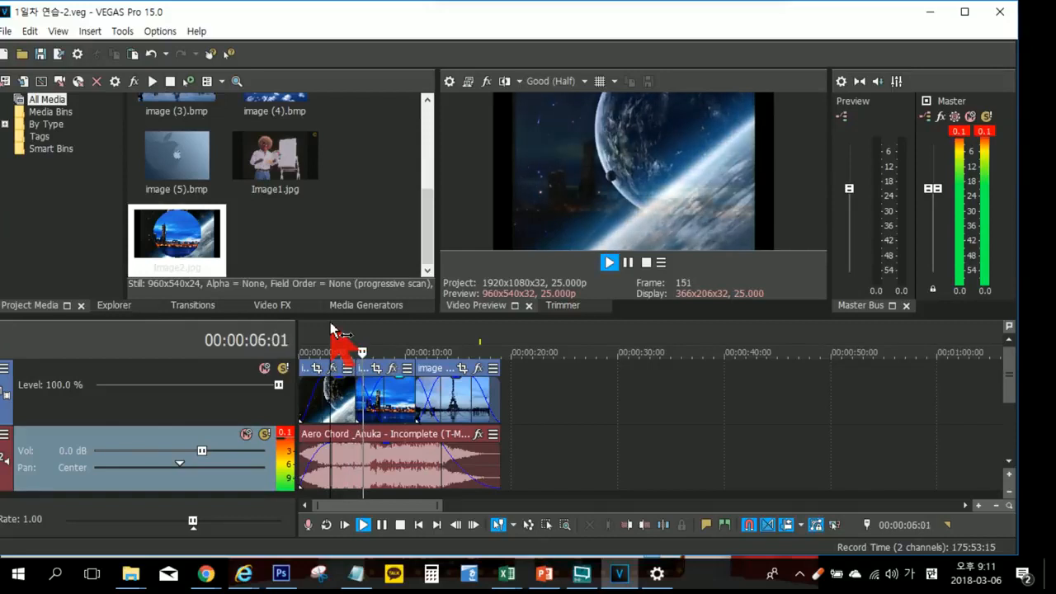
{"action": "key", "text": "Return"}
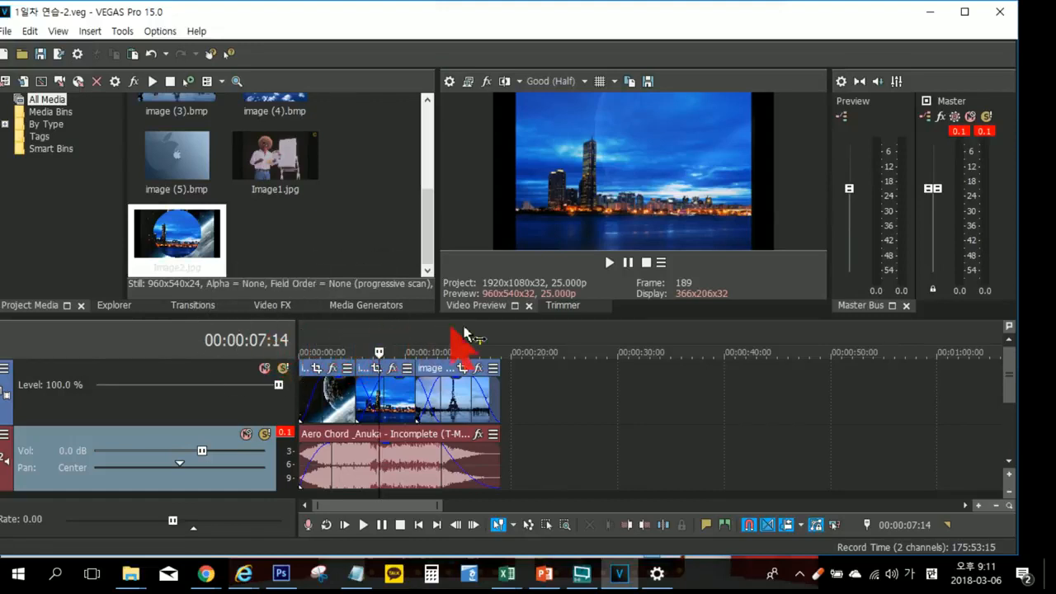
Step: Select the whole project's time range before and after placing Image1.jpg at 00:00:53:00 on the video track
{"action": "double_click", "coordinate": [392, 339]}
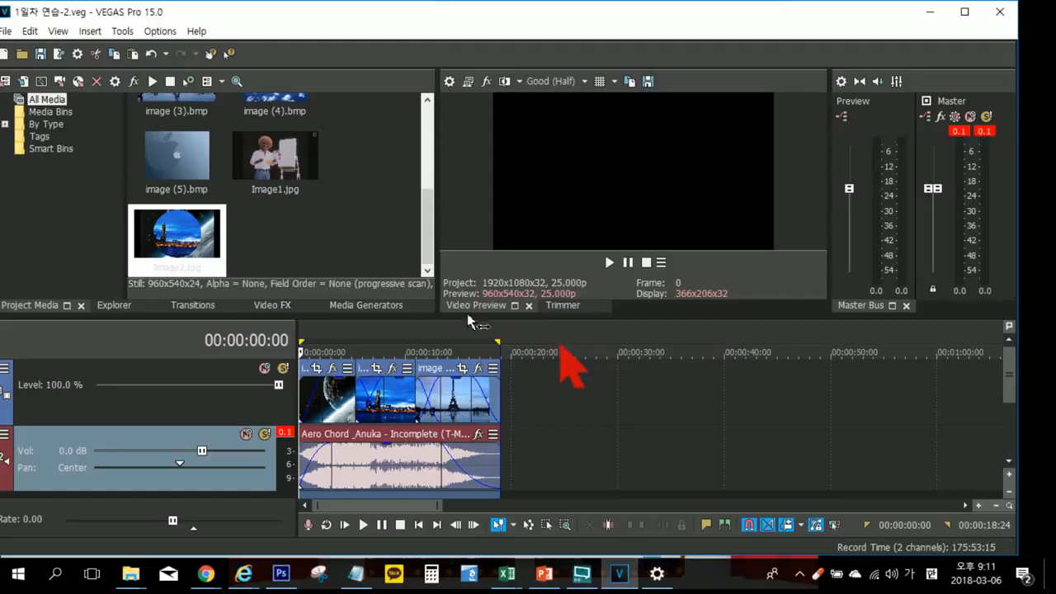
{"action": "left_click", "coordinate": [294, 167]}
{"action": "left_click_drag", "start_coordinate": [540, 306], "coordinate": [866, 394]}
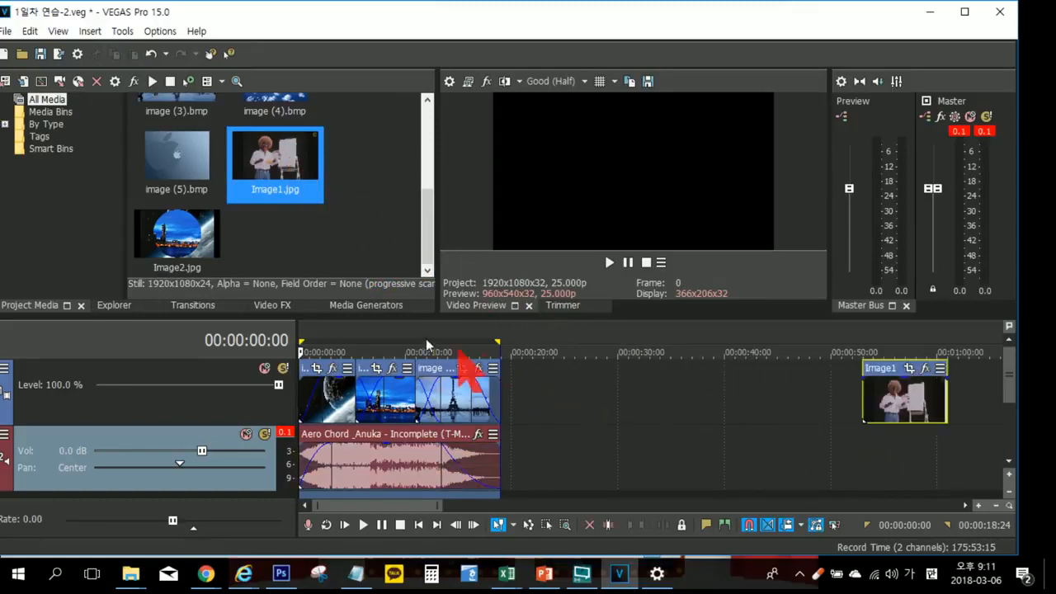
{"action": "double_click", "coordinate": [382, 340]}
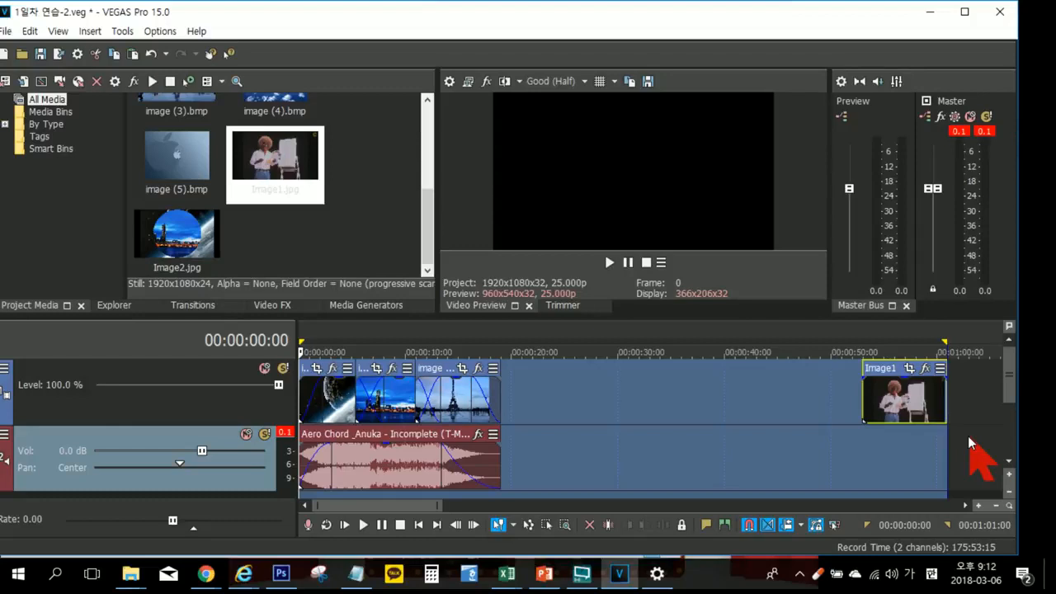
{"action": "left_click", "coordinate": [761, 456]}
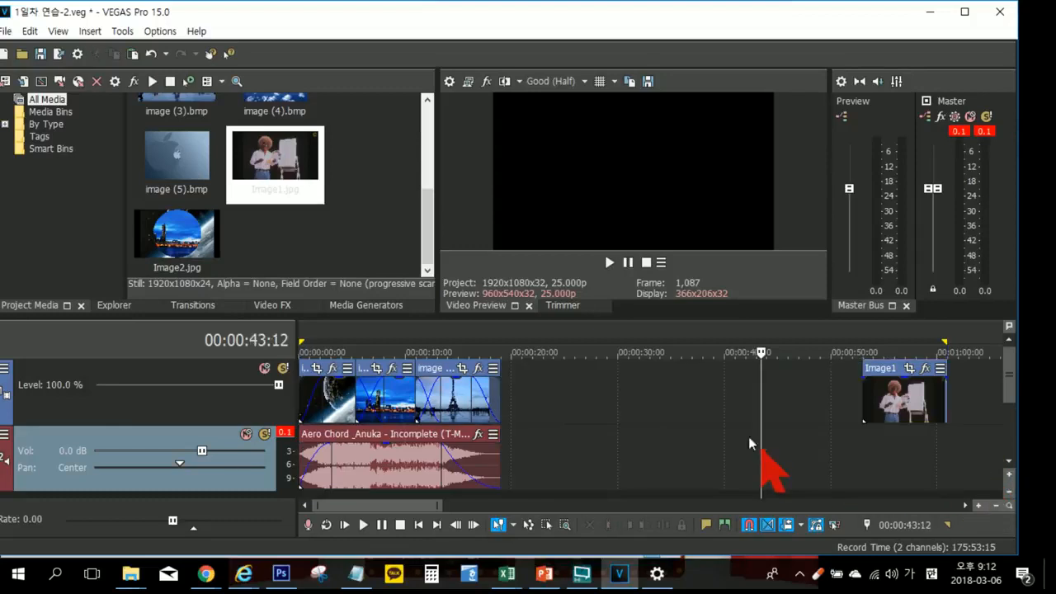
{"action": "double_click", "coordinate": [523, 334]}
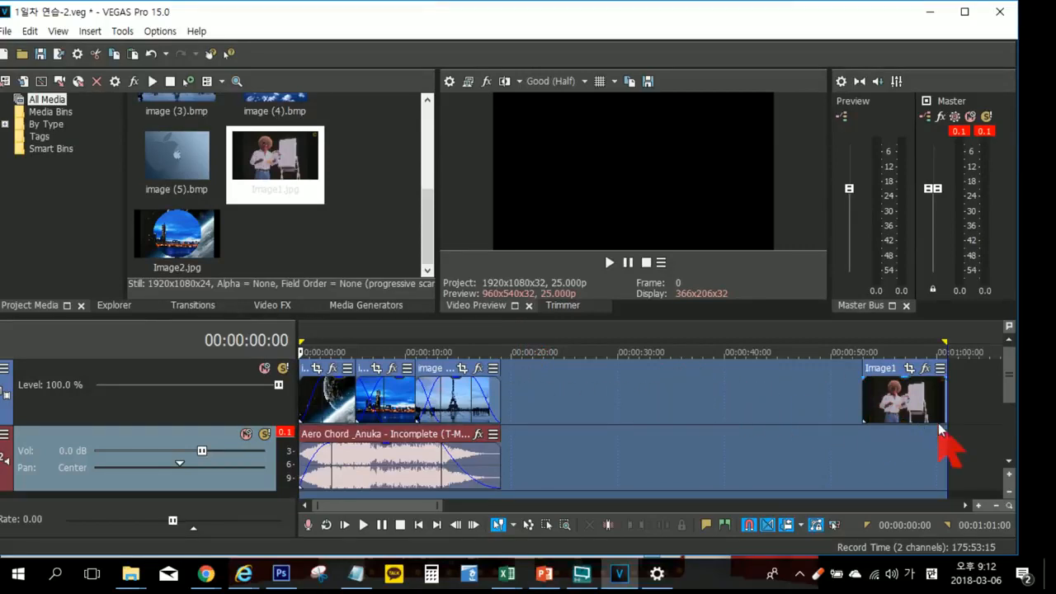
Step: Mark the time selection manually from the end of image (3) at 00:00:18:24 back to the project start
{"action": "left_click", "coordinate": [947, 419]}
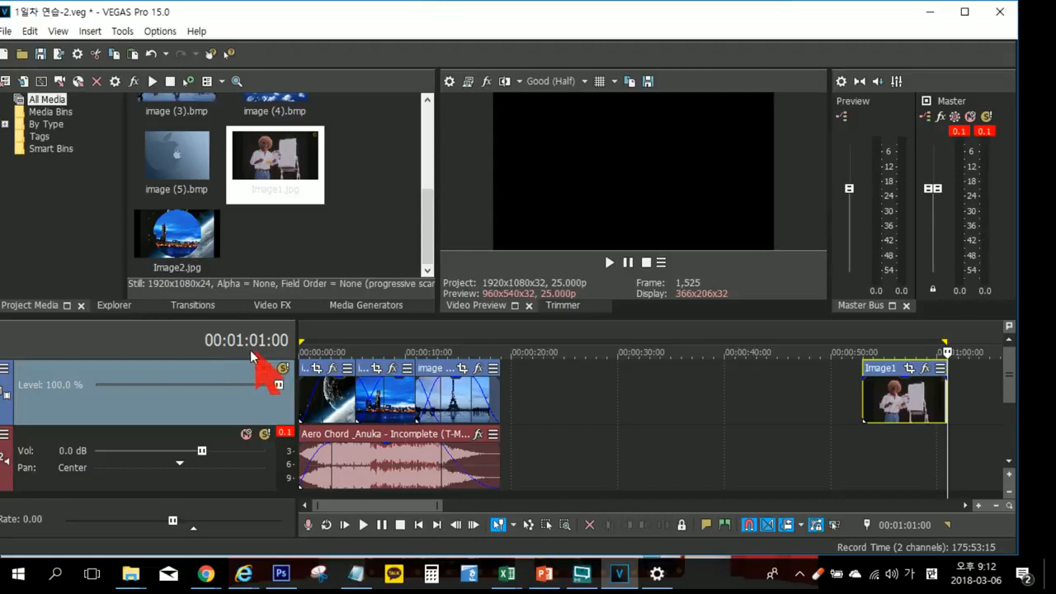
{"action": "left_click", "coordinate": [496, 400]}
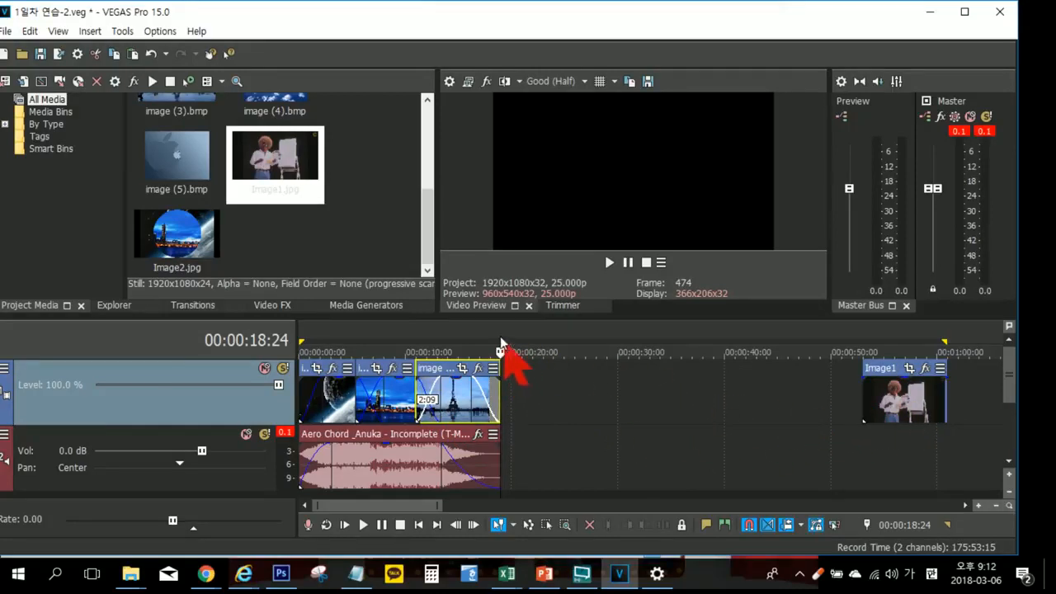
{"action": "left_click_drag", "start_coordinate": [499, 333], "coordinate": [284, 331]}
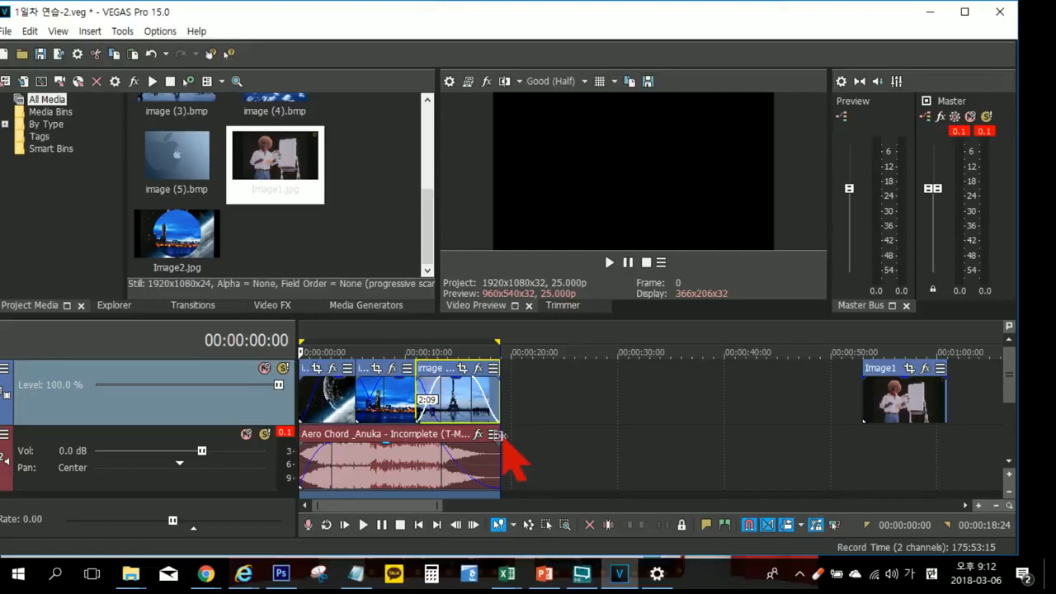
{"action": "scroll", "coordinate": [507, 441], "scroll_direction": "up", "scroll_amount": 4}
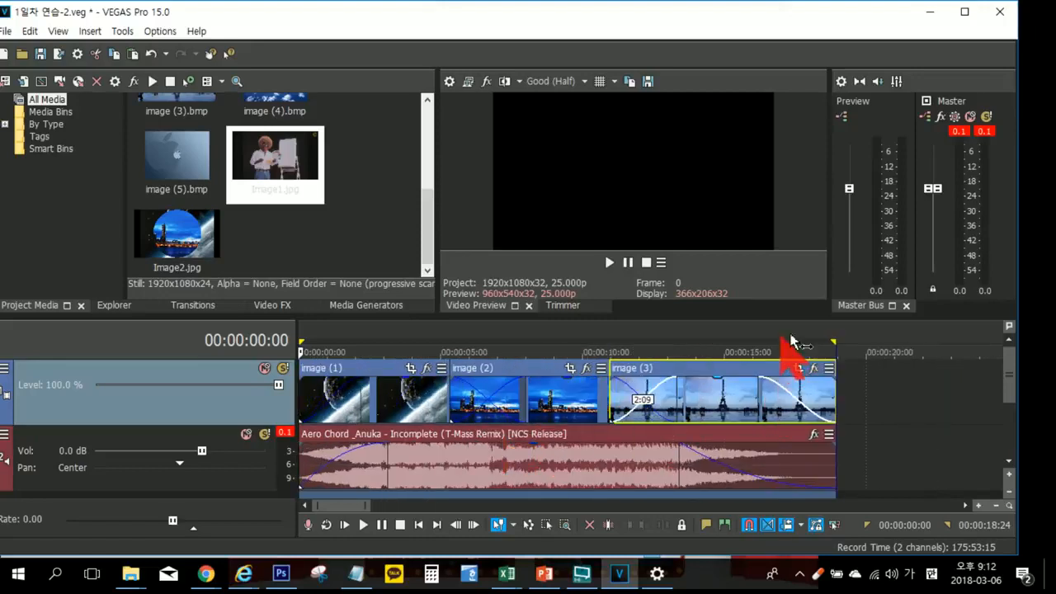
{"action": "left_click", "coordinate": [840, 340]}
{"action": "left_click_drag", "start_coordinate": [839, 337], "coordinate": [301, 343]}
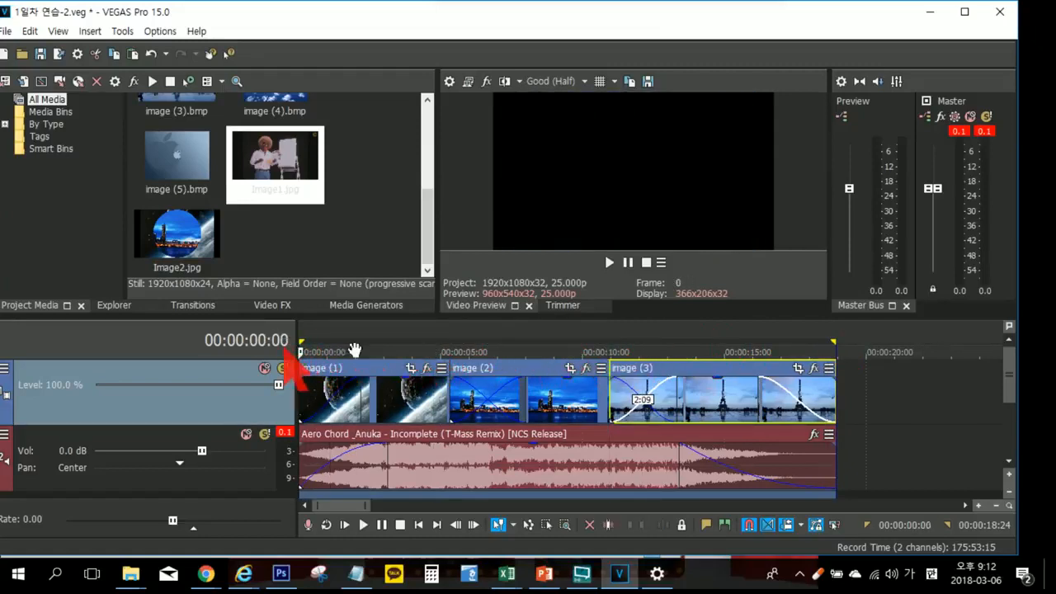
Step: Delete the distant Image1 clip and select the whole project range from 00:00:00:00 to 00:00:18:24
{"action": "scroll", "coordinate": [707, 401], "scroll_direction": "down", "scroll_amount": 5}
{"action": "left_click", "coordinate": [648, 404]}
{"action": "left_click", "coordinate": [885, 387]}
{"action": "key", "text": "Delete"}
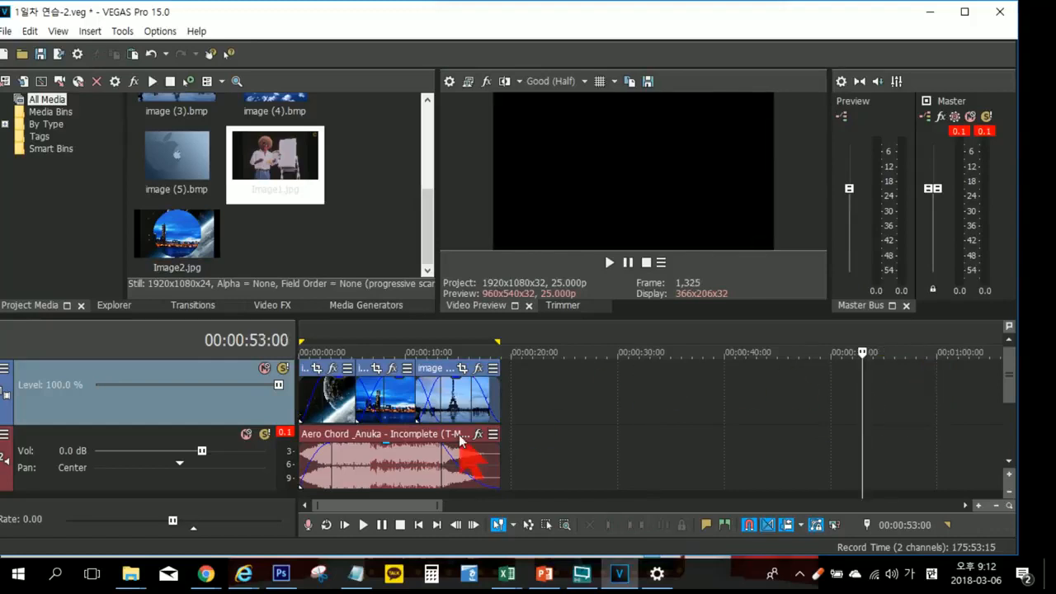
{"action": "double_click", "coordinate": [345, 337]}
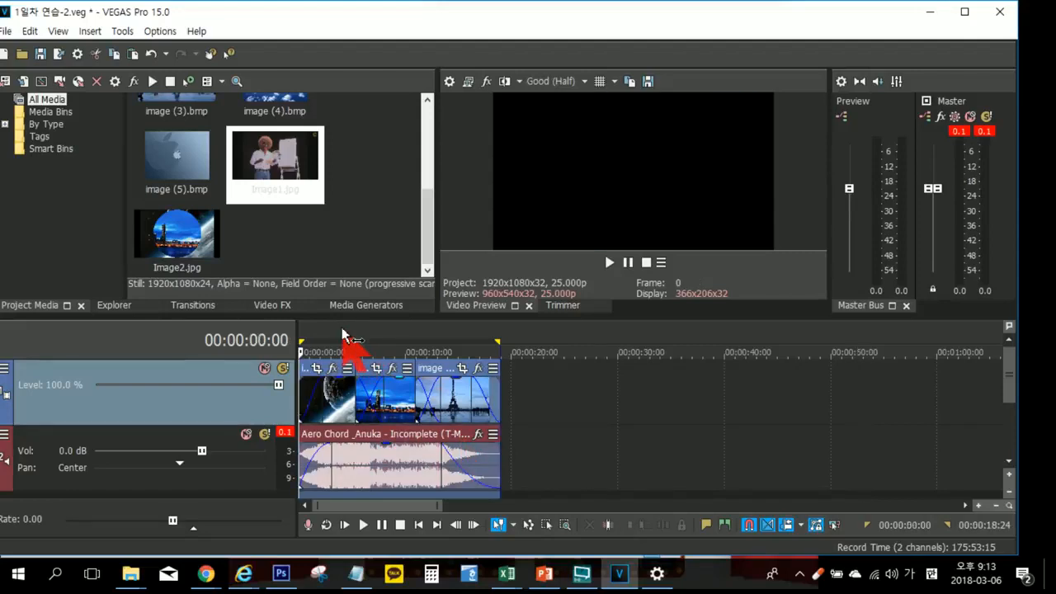
Step: Open the render settings, try the 128 Kbps MP3 audio template, and choose the Windows Media Video V11 output format
{"action": "left_click", "coordinate": [6, 32]}
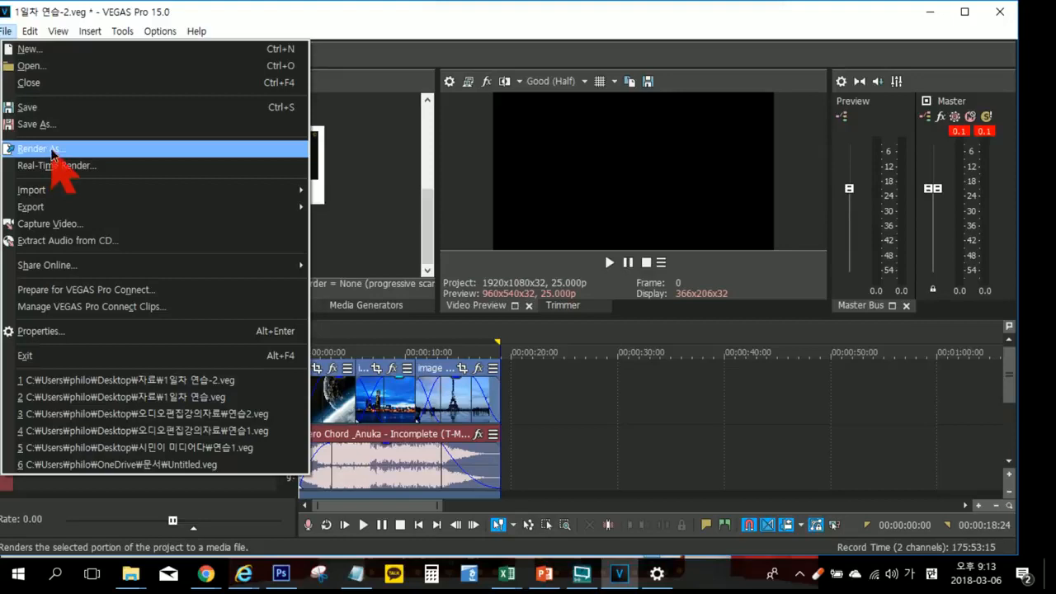
{"action": "left_click", "coordinate": [51, 148]}
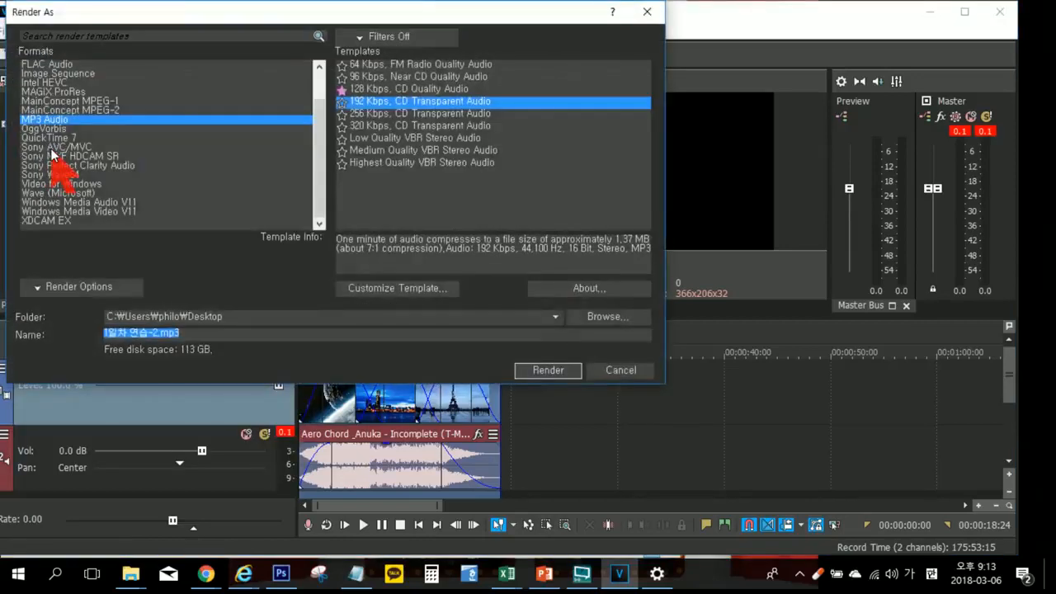
{"action": "left_click_drag", "start_coordinate": [116, 16], "coordinate": [173, 37]}
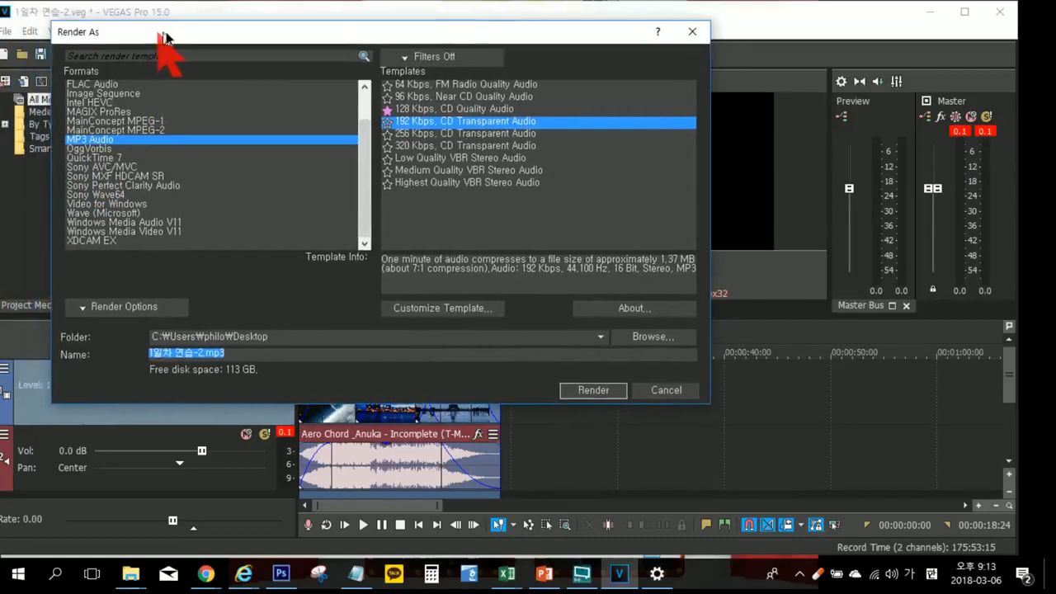
{"action": "left_click", "coordinate": [400, 110]}
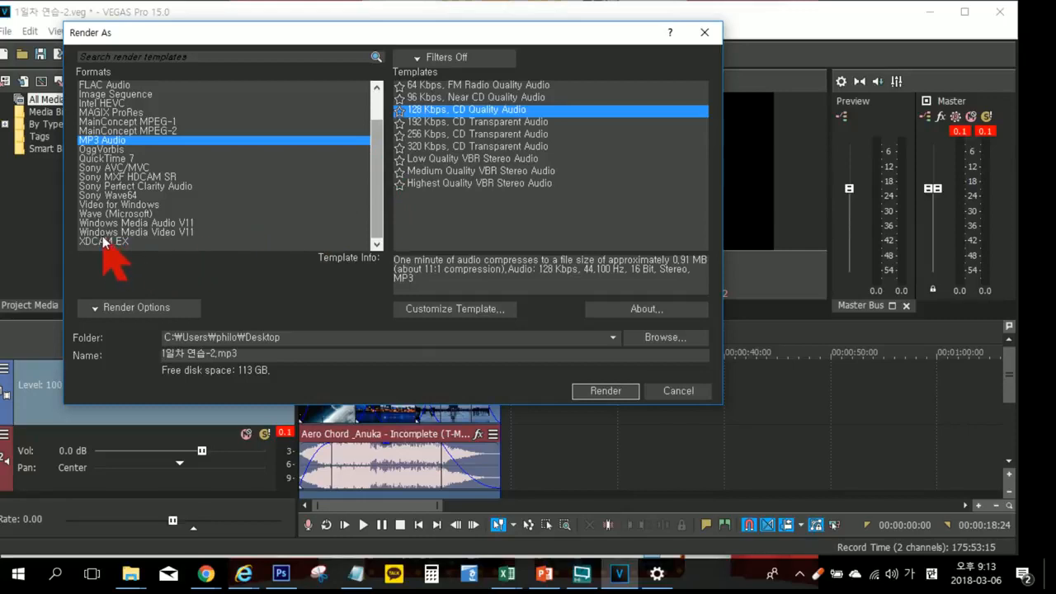
{"action": "left_click", "coordinate": [174, 232]}
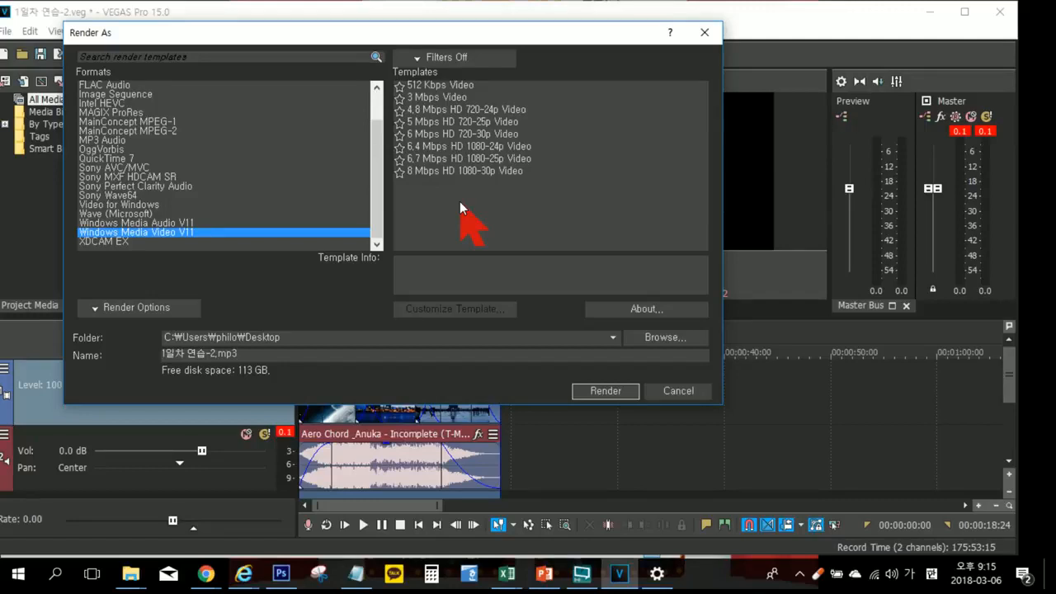
Step: Compare the 512 Kbps, 4.8 Mbps HD 720-24p and 8 Mbps HD 1080-30p templates and try rendering with 512 Kbps Video
{"action": "left_click", "coordinate": [441, 86]}
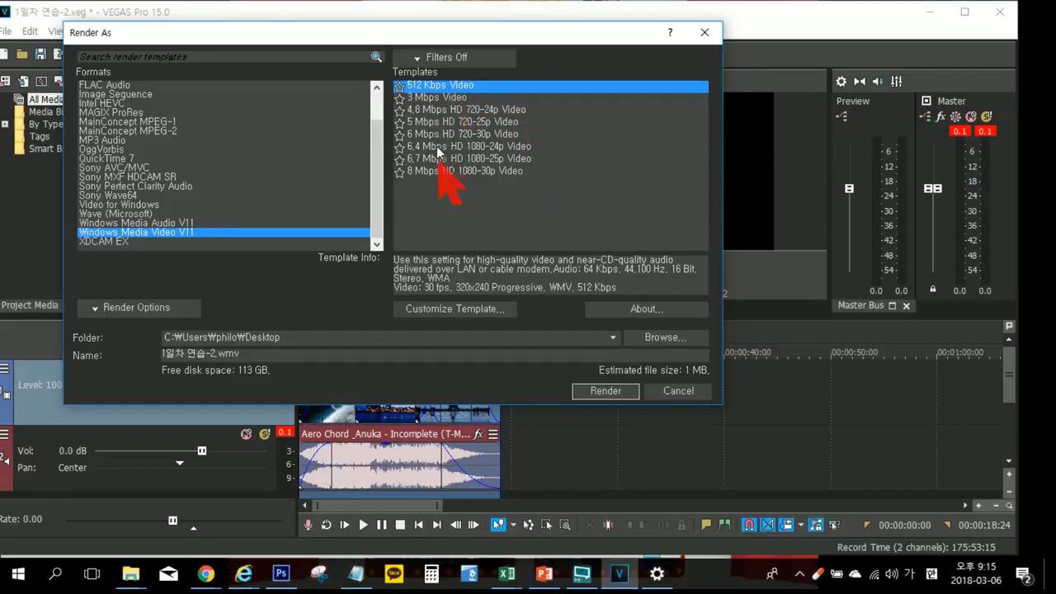
{"action": "left_click", "coordinate": [444, 109]}
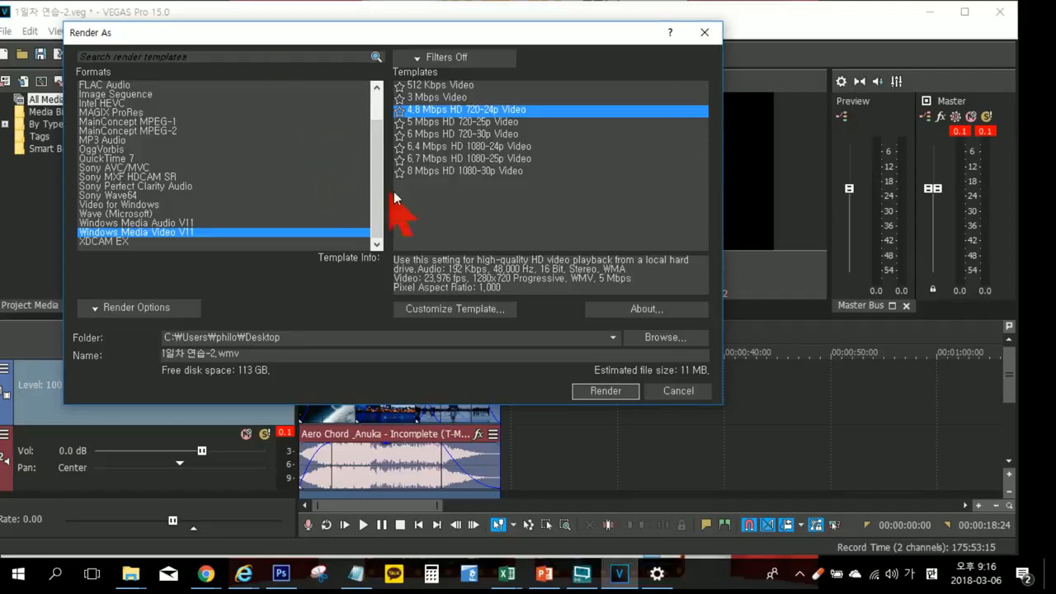
{"action": "left_click", "coordinate": [439, 171]}
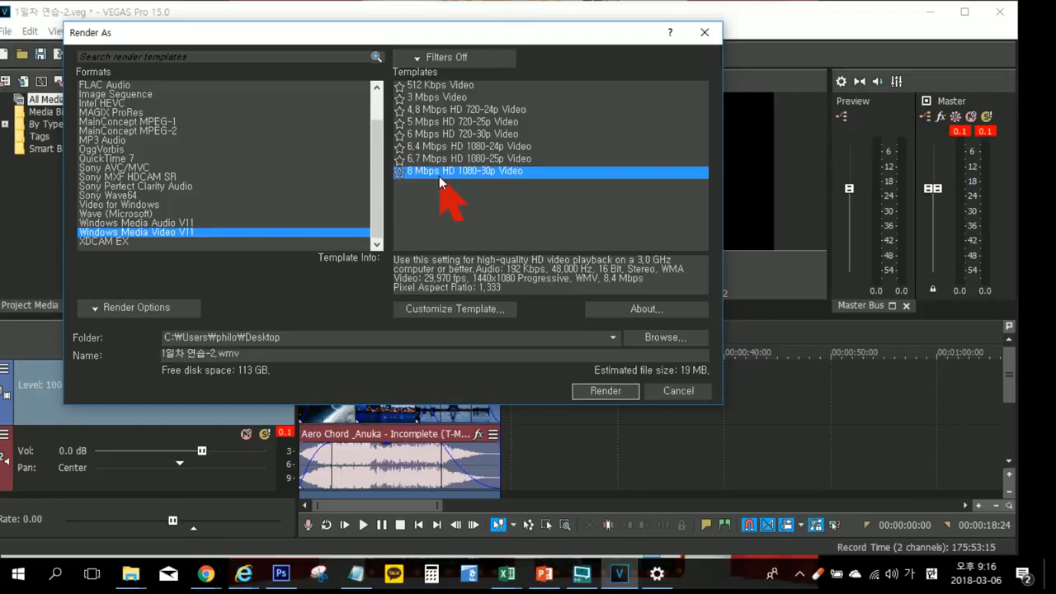
{"action": "left_click", "coordinate": [434, 113]}
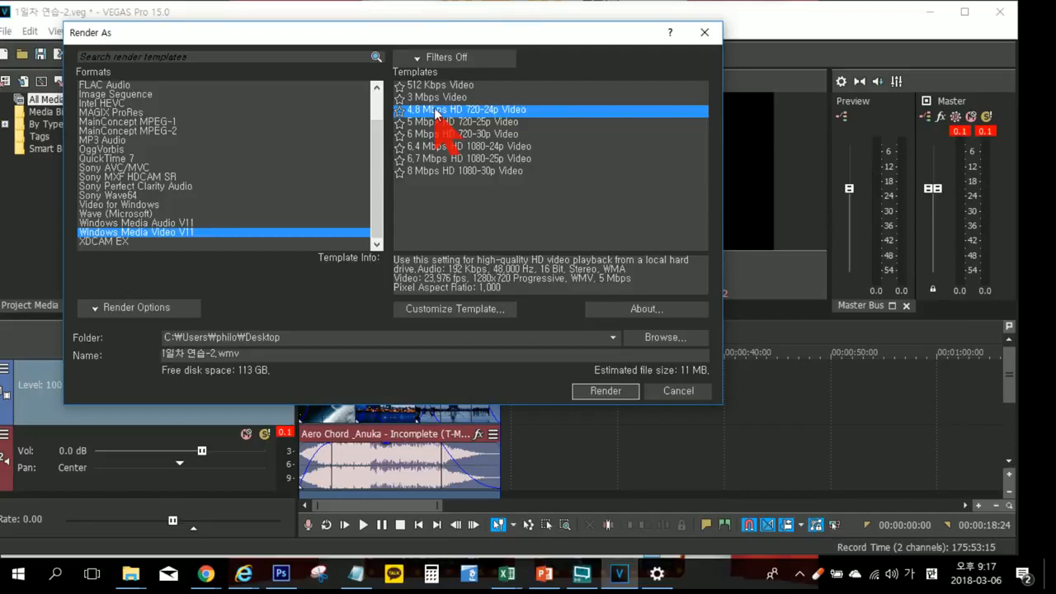
{"action": "left_click", "coordinate": [430, 85]}
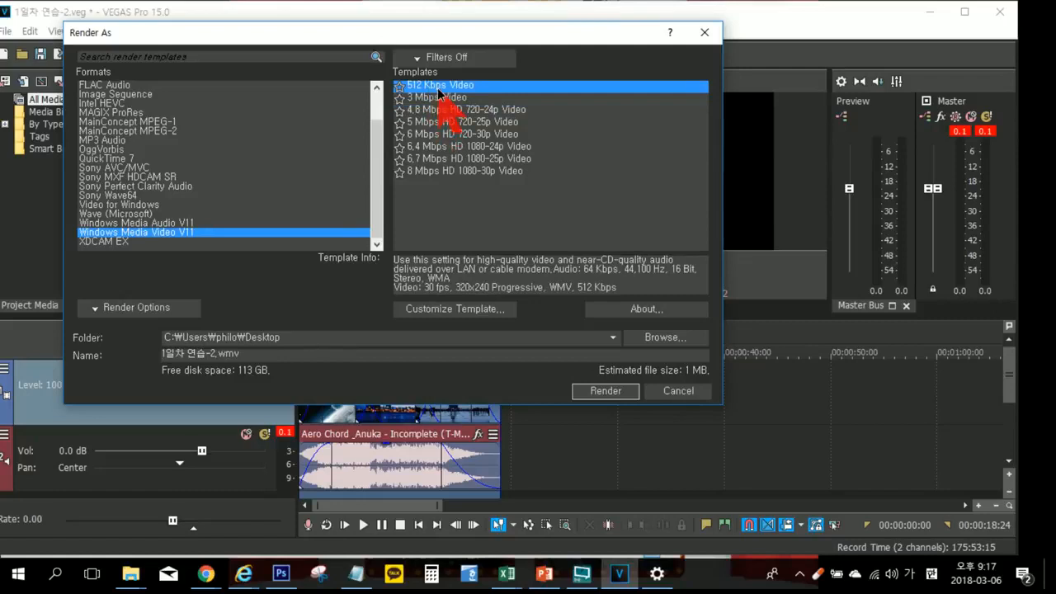
{"action": "left_click", "coordinate": [590, 390]}
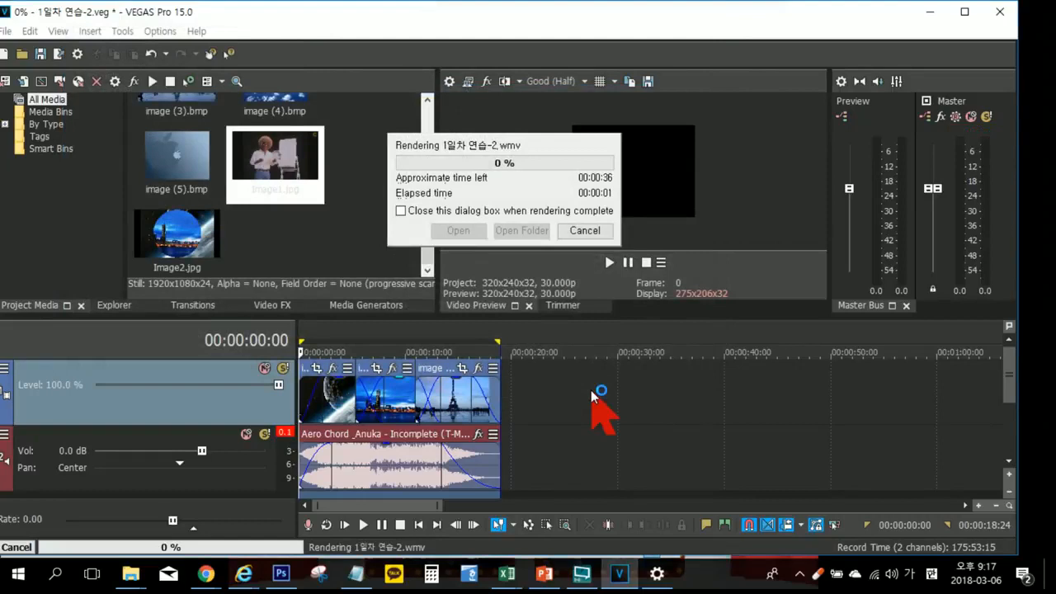
{"action": "left_click", "coordinate": [584, 231]}
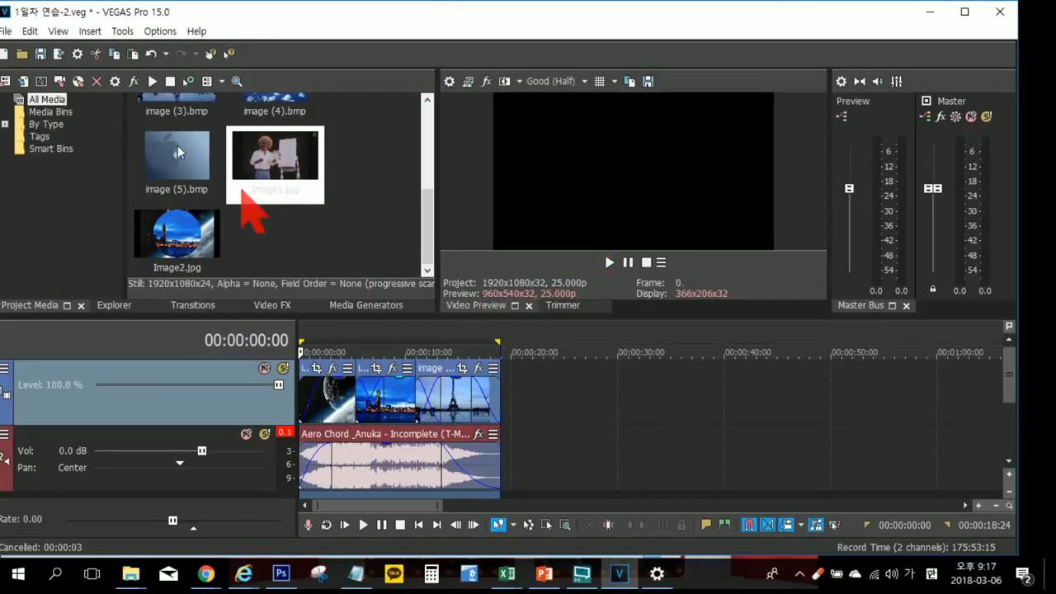
Step: Render the selected range with the 512 Kbps Video template as 1일차 연습-2 in the desktop's 자료 folder
{"action": "left_click", "coordinate": [5, 31]}
{"action": "left_click", "coordinate": [40, 148]}
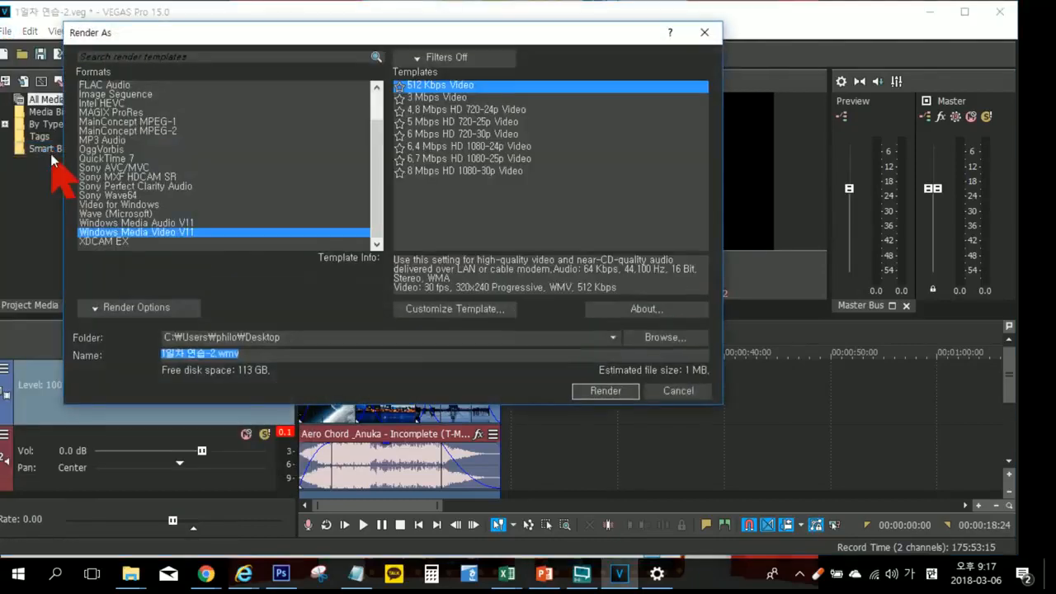
{"action": "left_click", "coordinate": [428, 88]}
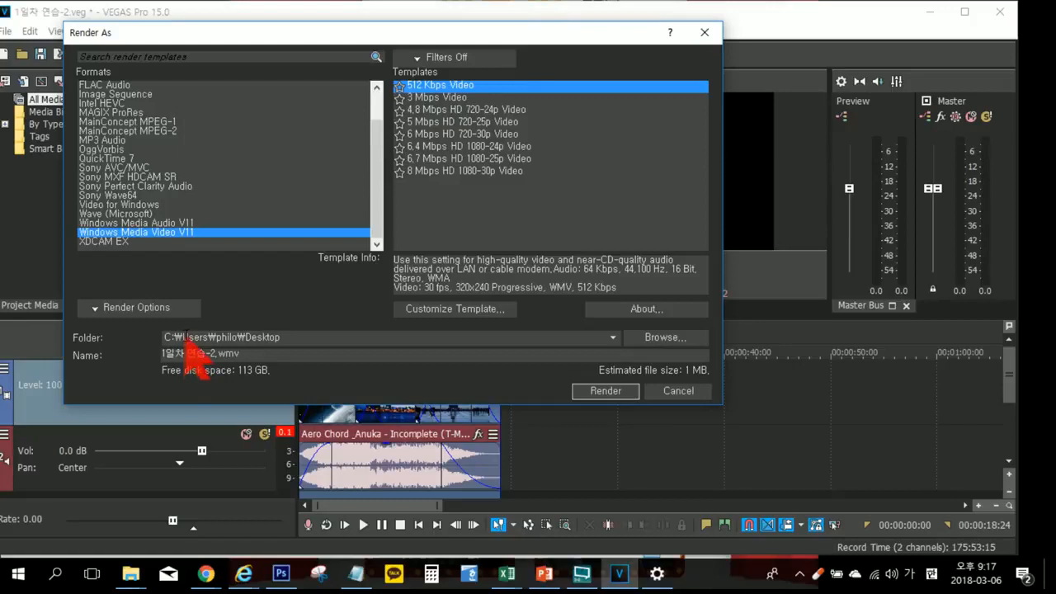
{"action": "left_click", "coordinate": [649, 339]}
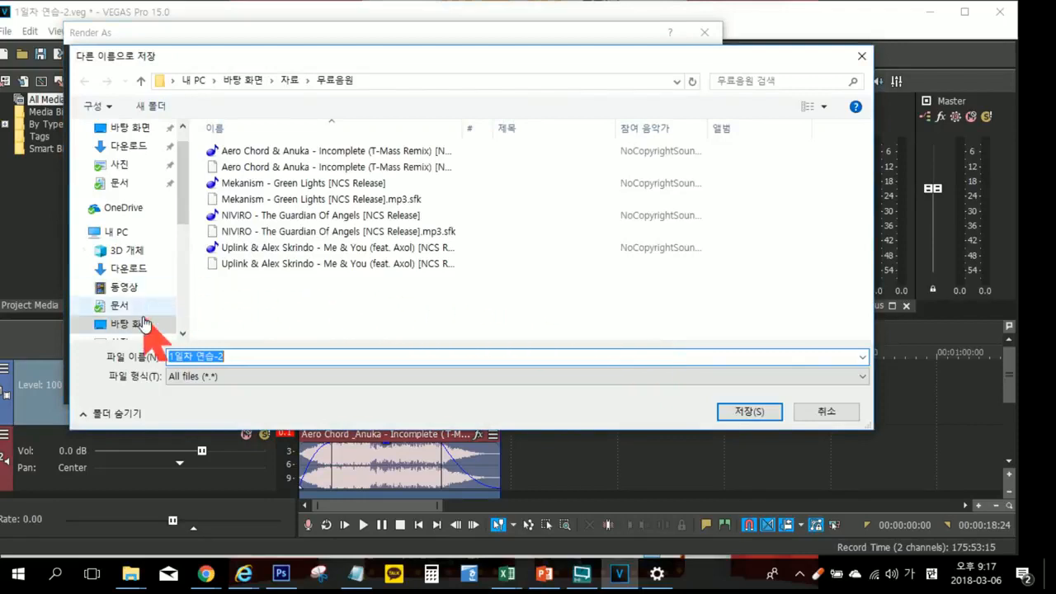
{"action": "left_click", "coordinate": [135, 325]}
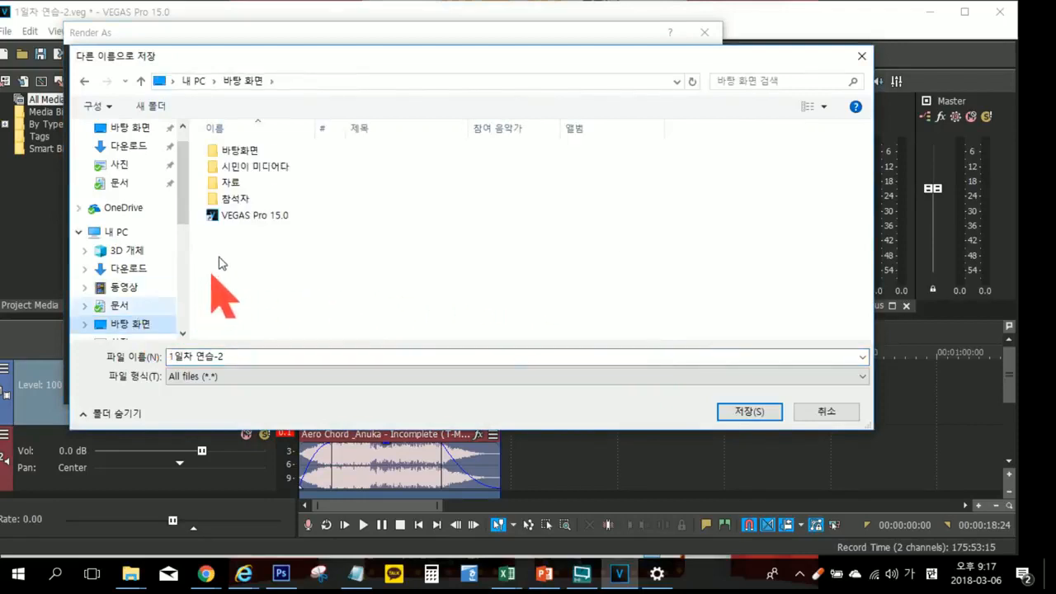
{"action": "double_click", "coordinate": [230, 182]}
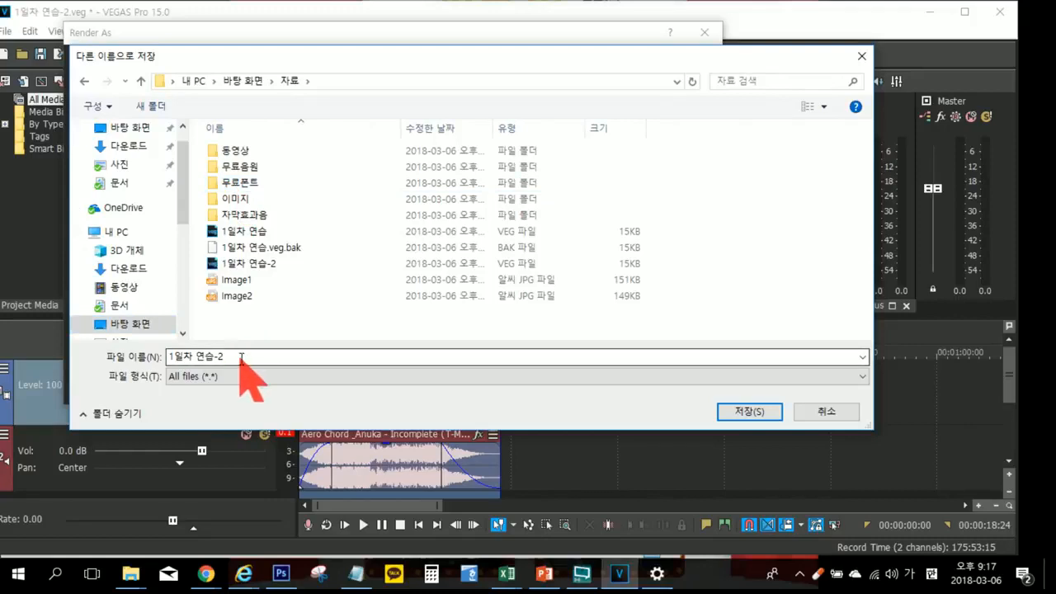
{"action": "left_click", "coordinate": [741, 411]}
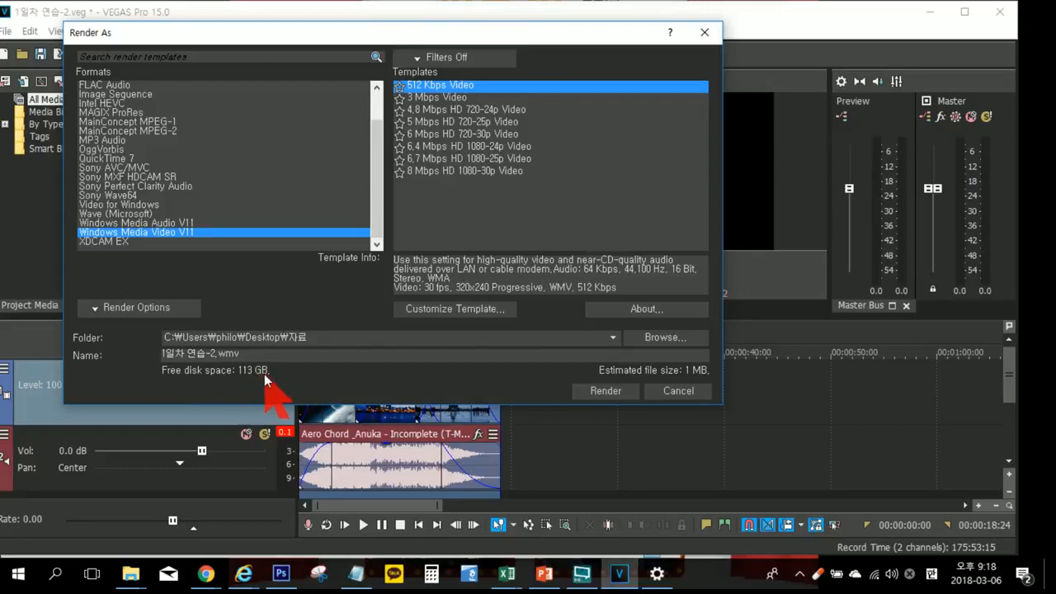
{"action": "left_click", "coordinate": [592, 390]}
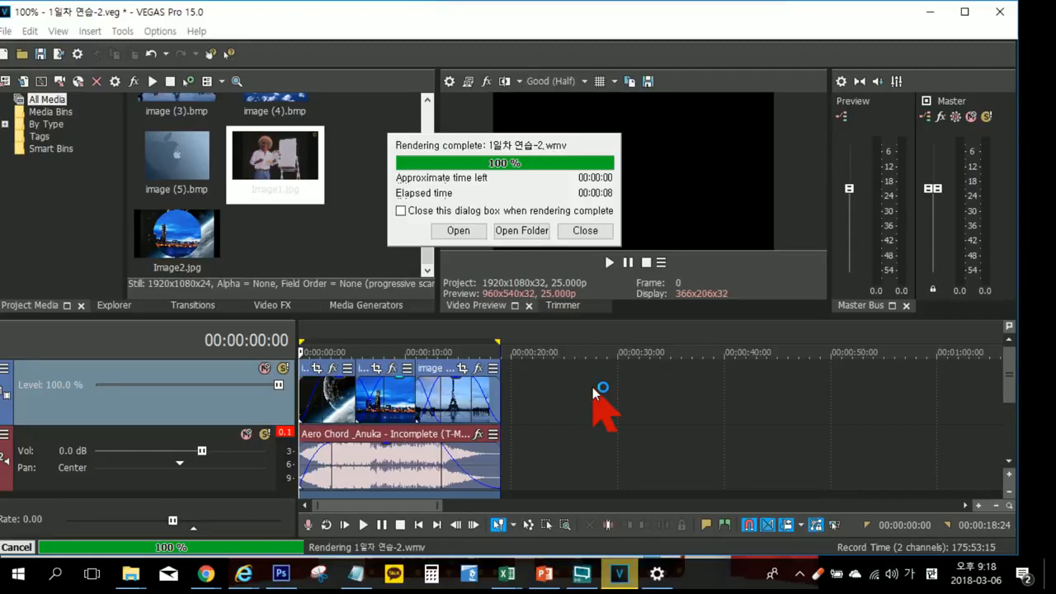
{"action": "left_click", "coordinate": [577, 233]}
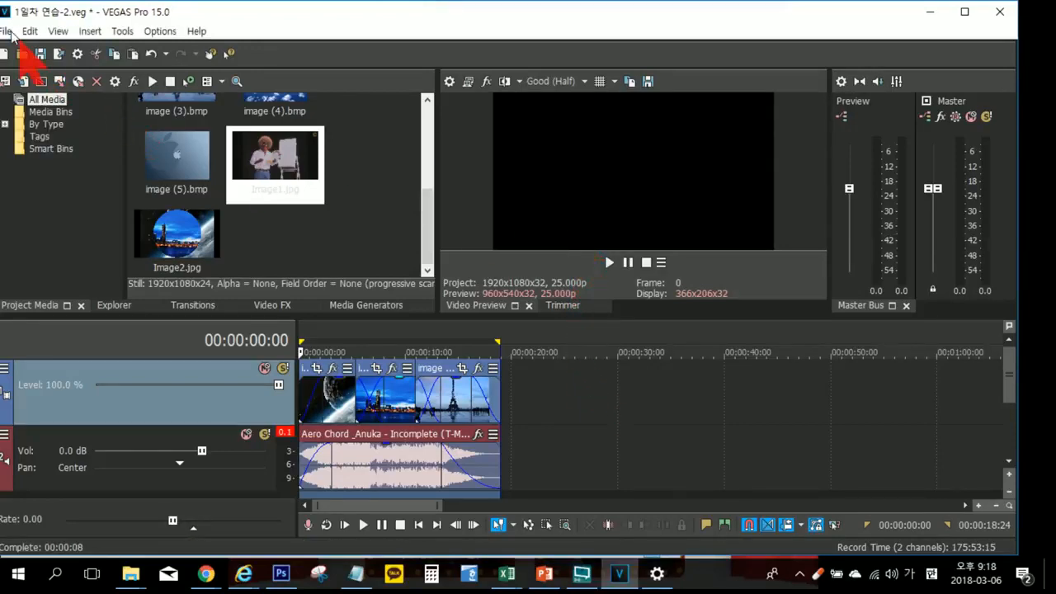
Step: Render the range again with the 4.8 Mbps HD 720-24p Video template as 1일차 연습-3 in the 자료 folder
{"action": "left_click", "coordinate": [11, 33]}
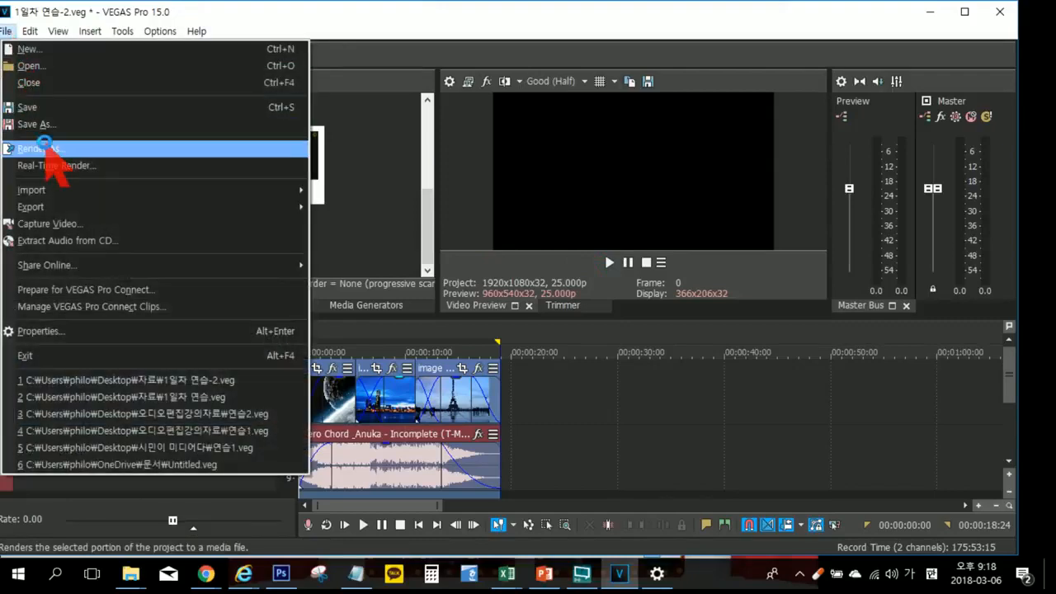
{"action": "left_click", "coordinate": [44, 149]}
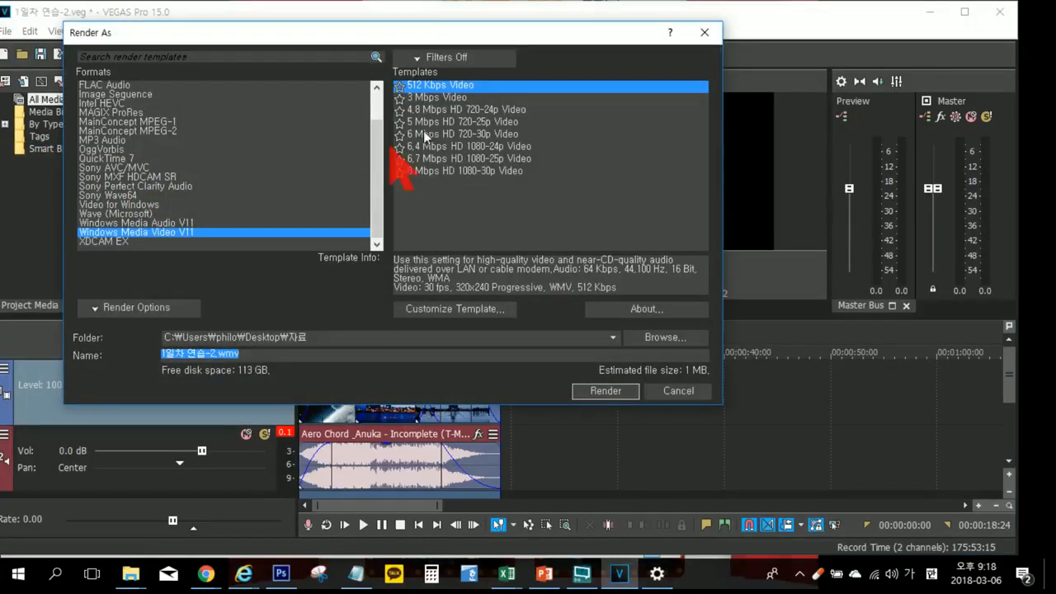
{"action": "left_click", "coordinate": [450, 110]}
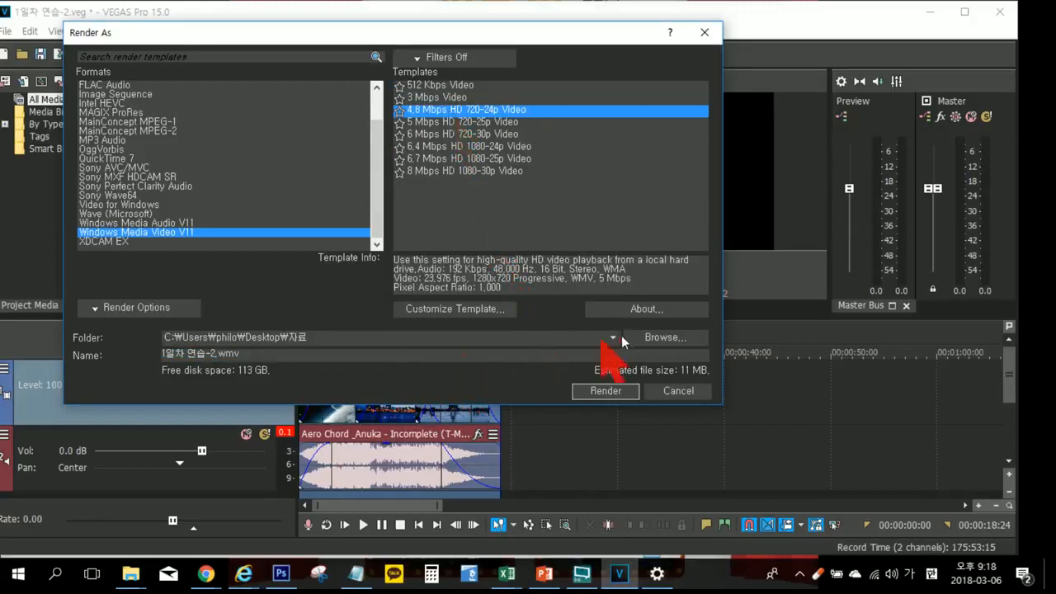
{"action": "left_click", "coordinate": [648, 338]}
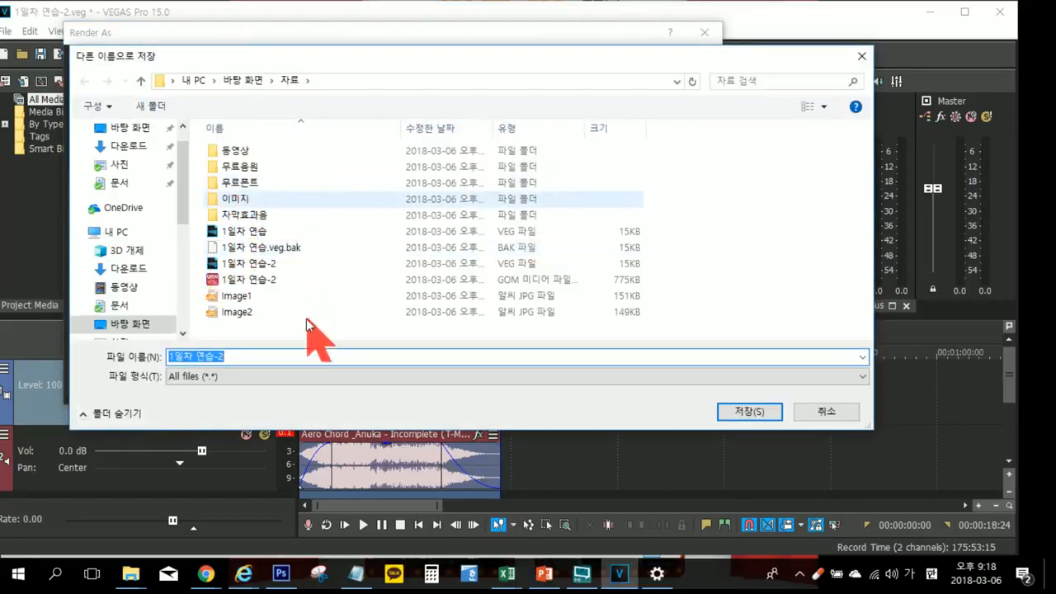
{"action": "left_click", "coordinate": [254, 355]}
{"action": "key", "text": "BackSpace"}
{"action": "type", "text": "3"}
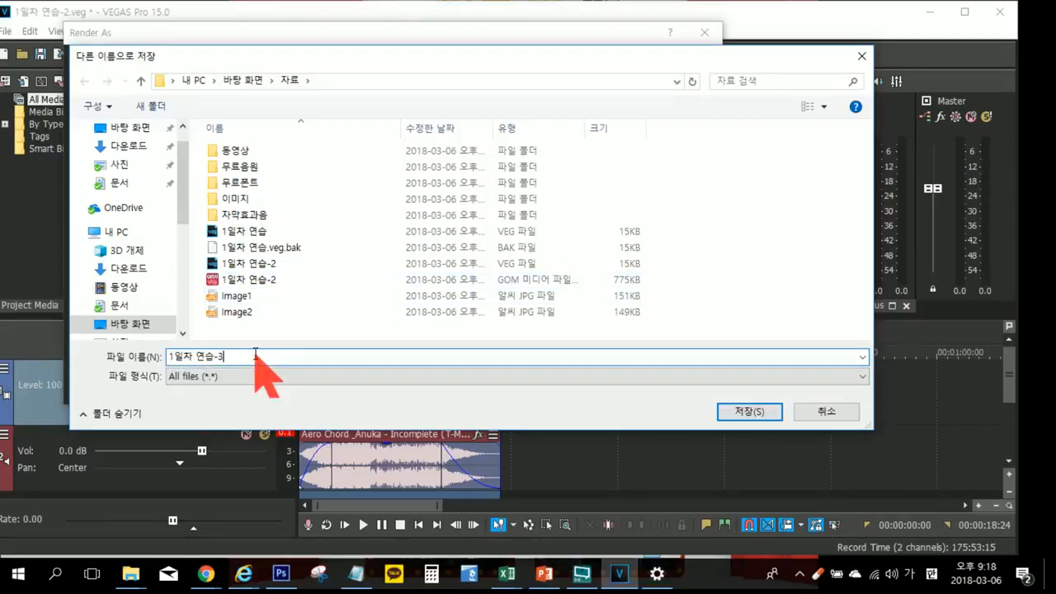
{"action": "left_click", "coordinate": [745, 411]}
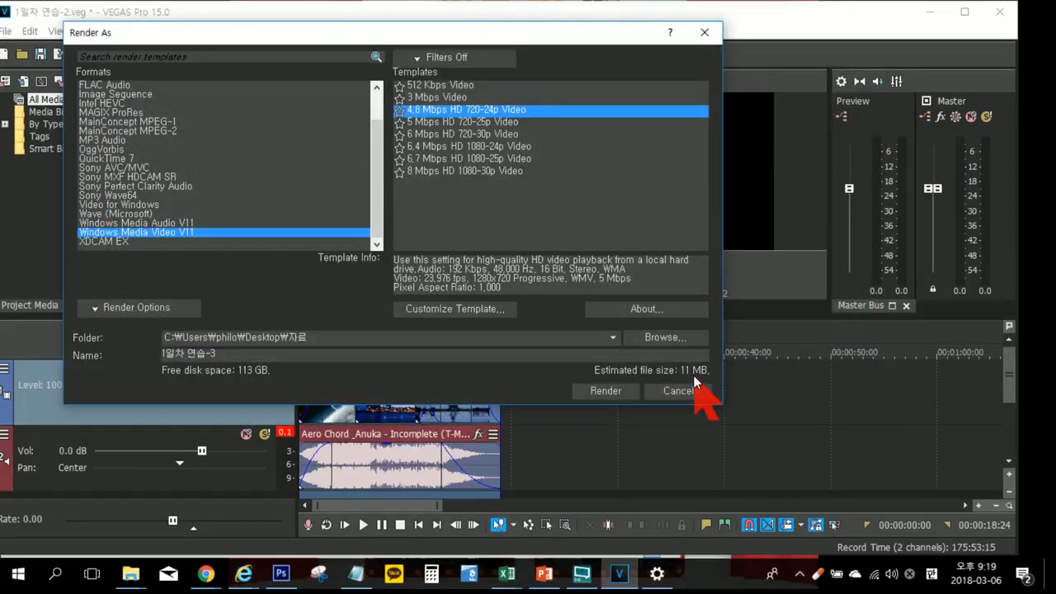
{"action": "left_click", "coordinate": [610, 392]}
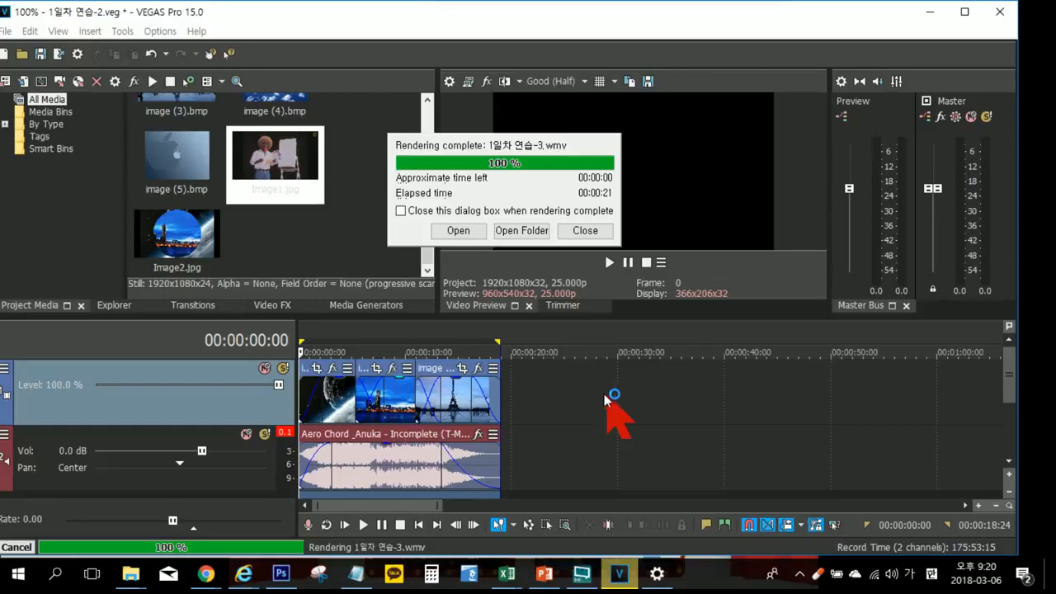
{"action": "left_click", "coordinate": [583, 228]}
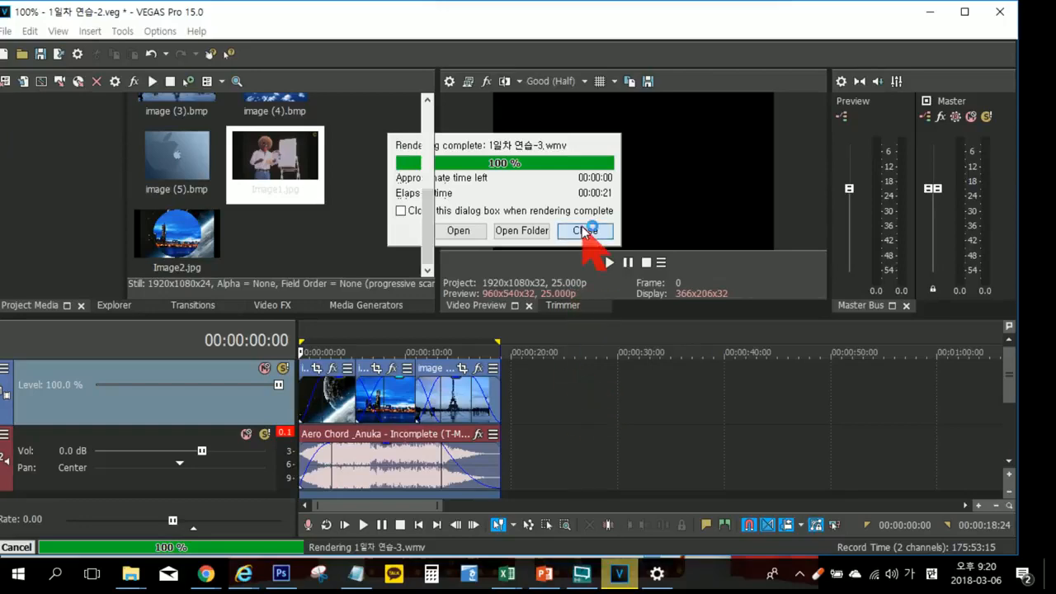
Step: Switch to the desktop and open the 자료 folder to view the rendered video files
{"action": "left_click", "coordinate": [930, 13]}
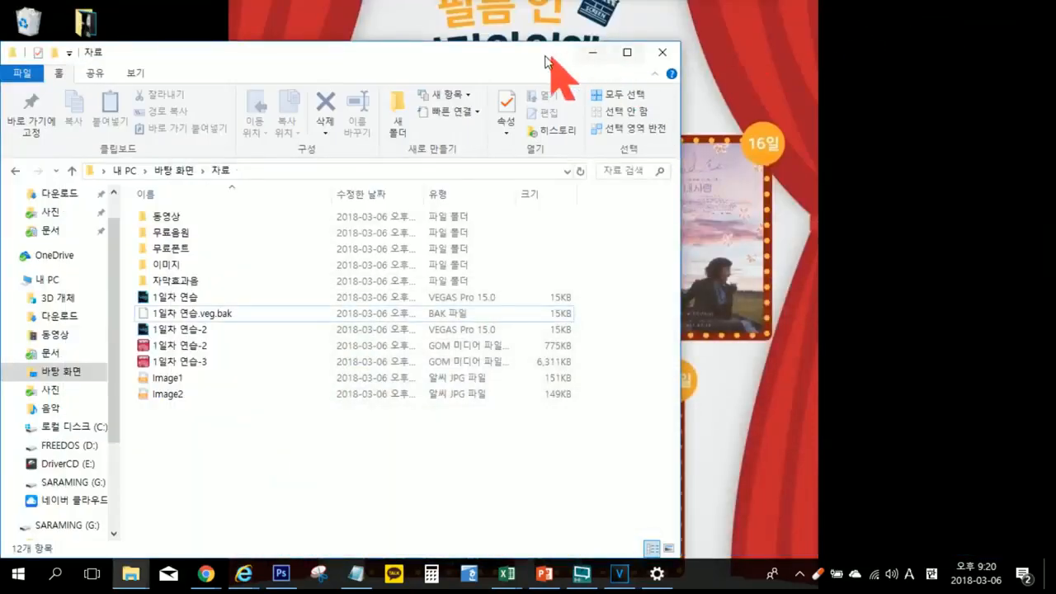
{"action": "left_click_drag", "start_coordinate": [545, 55], "coordinate": [631, 48]}
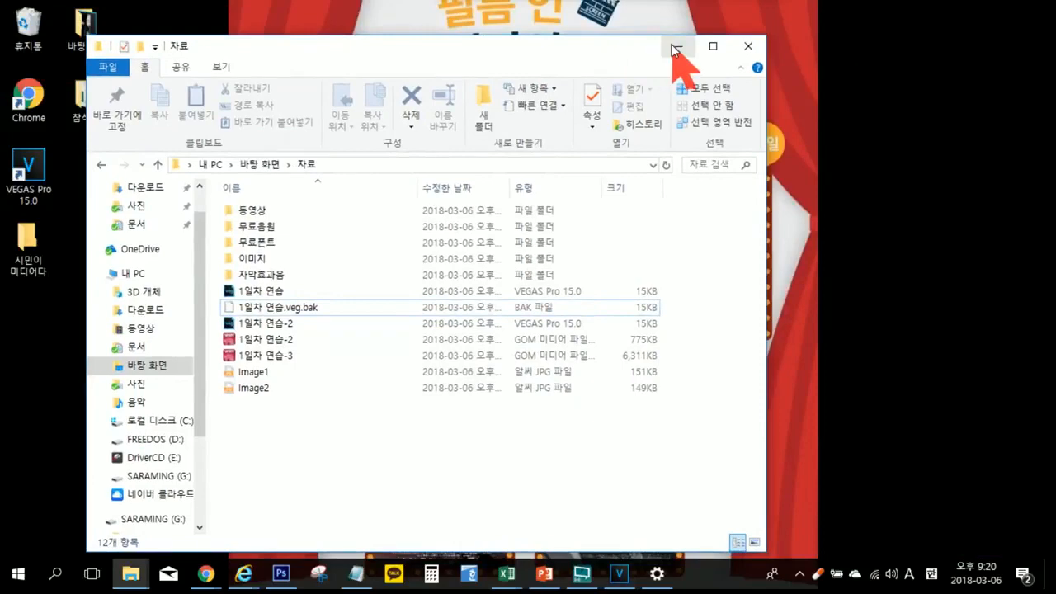
{"action": "left_click", "coordinate": [673, 47]}
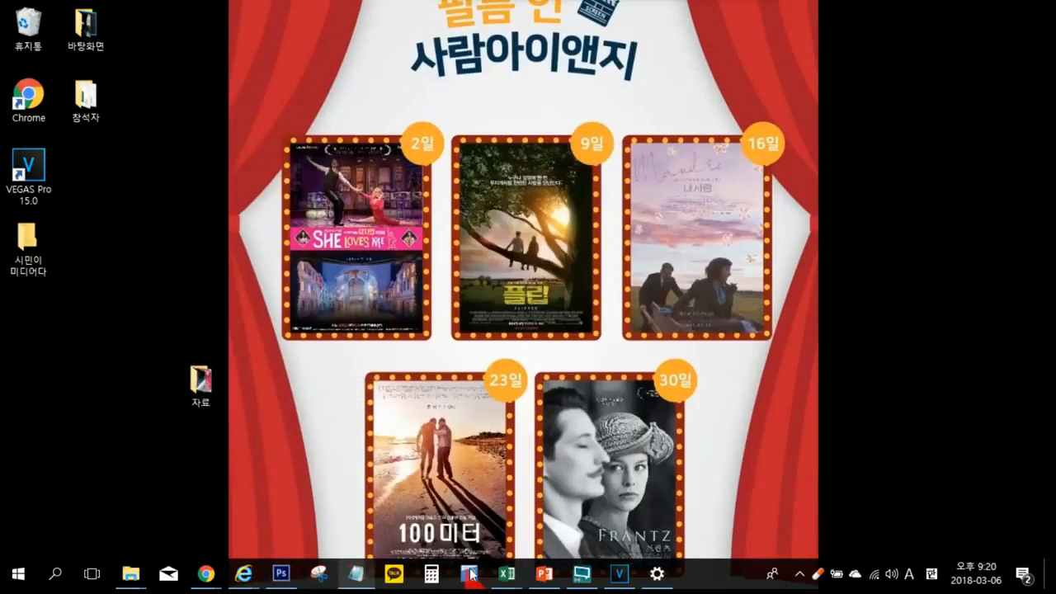
{"action": "double_click", "coordinate": [219, 375]}
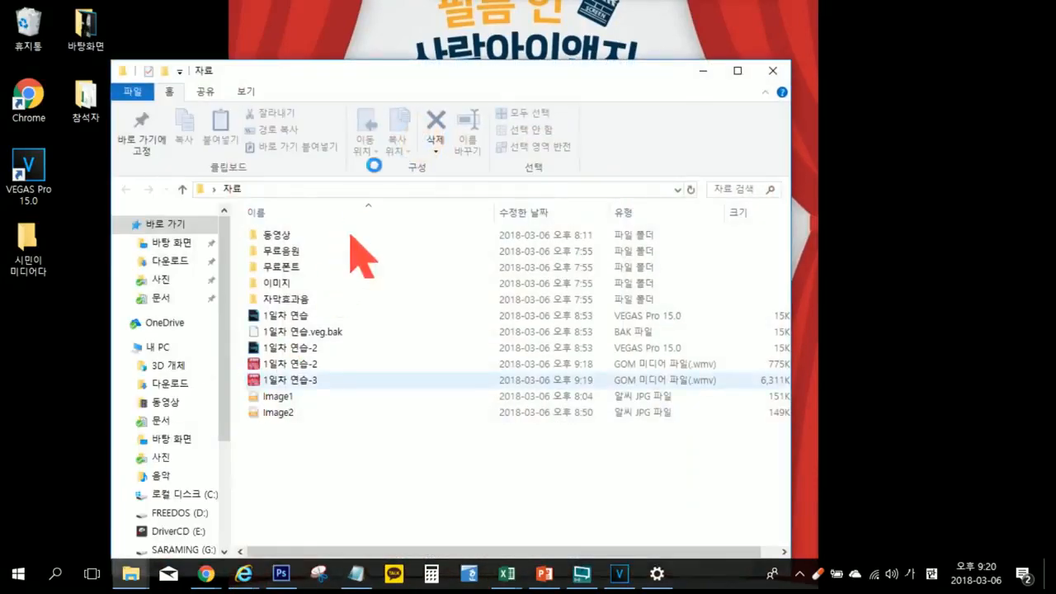
{"action": "left_click_drag", "start_coordinate": [421, 71], "coordinate": [487, 48]}
Step: Open the rendered 1일차 연습-2 WMV file in GOM Player, pause it, and view it full screen
{"action": "left_click", "coordinate": [373, 338]}
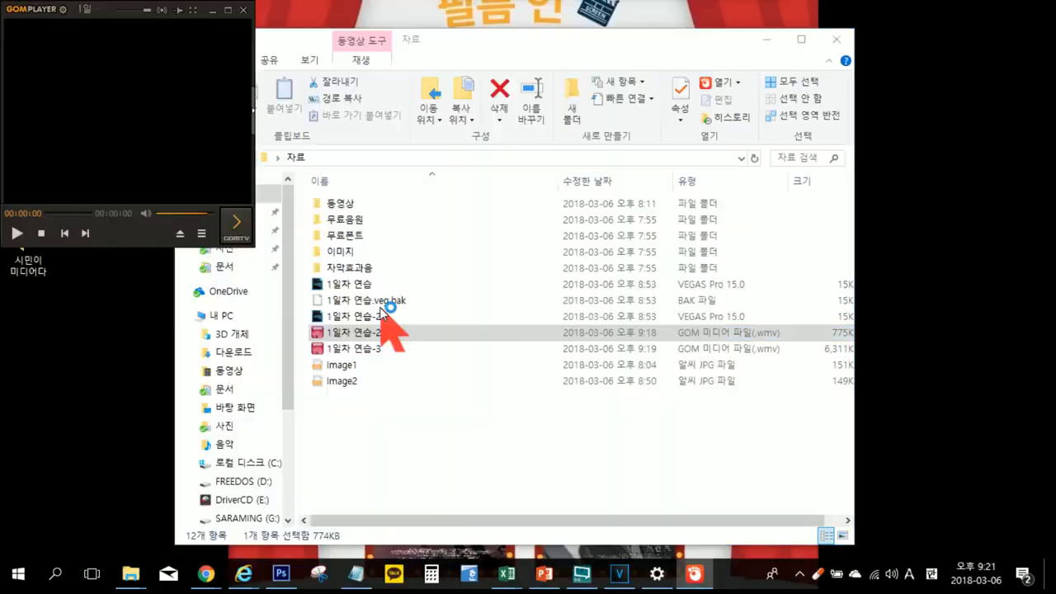
{"action": "left_click", "coordinate": [176, 138]}
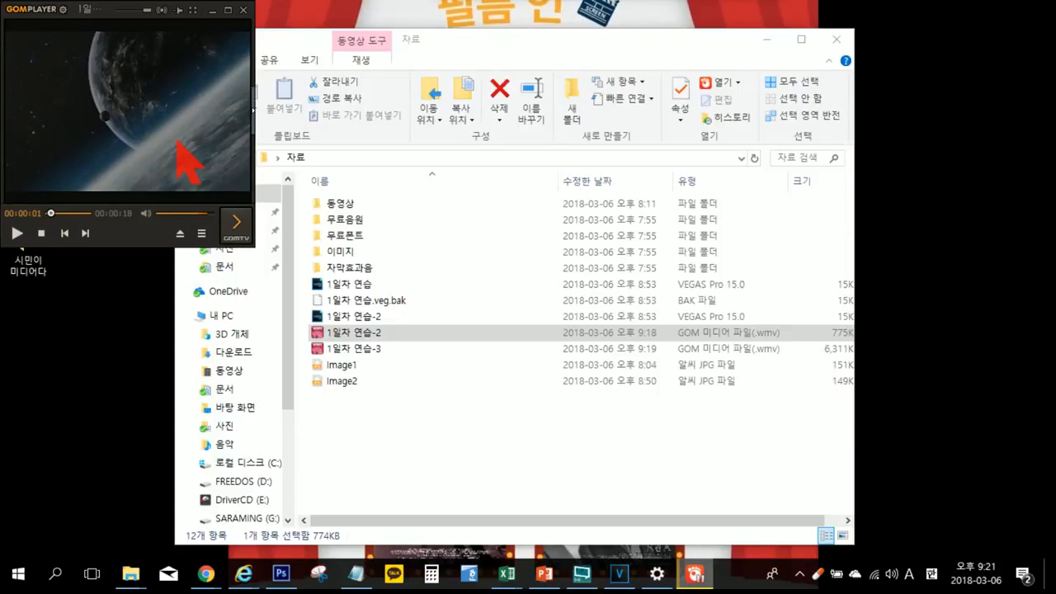
{"action": "double_click", "coordinate": [176, 142]}
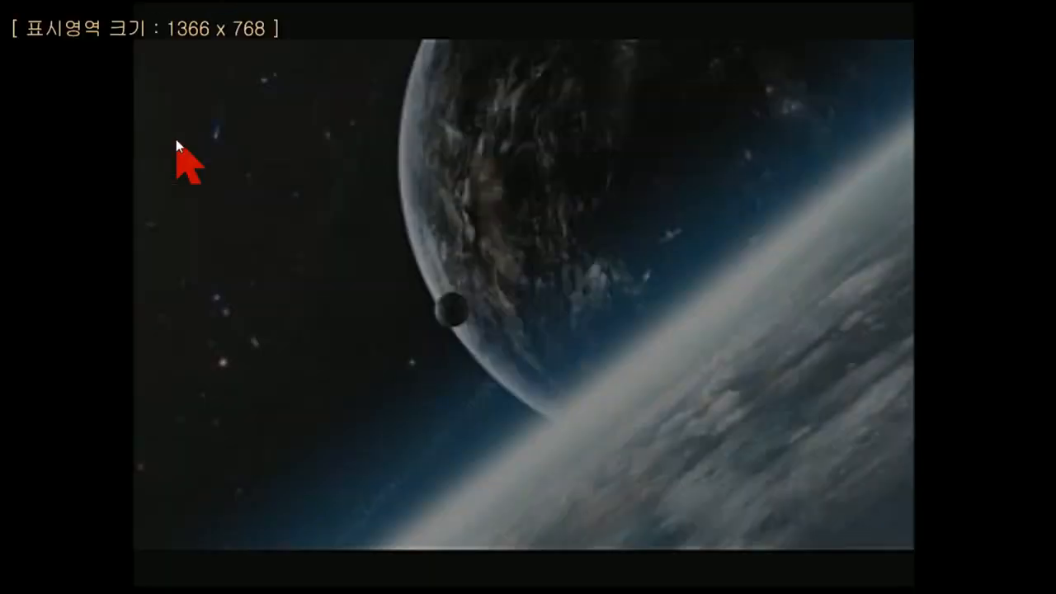
Step: Play the 1일차 연습-2 video full screen, pause it near the end, and close GOM Player along with its update notice
{"action": "key", "text": "space"}
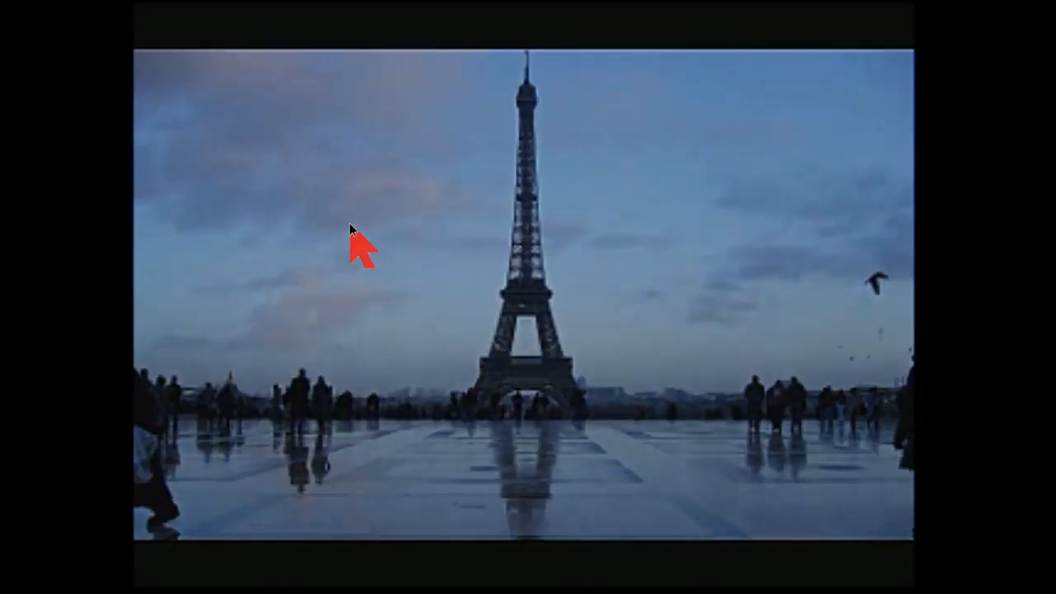
{"action": "left_click", "coordinate": [349, 223]}
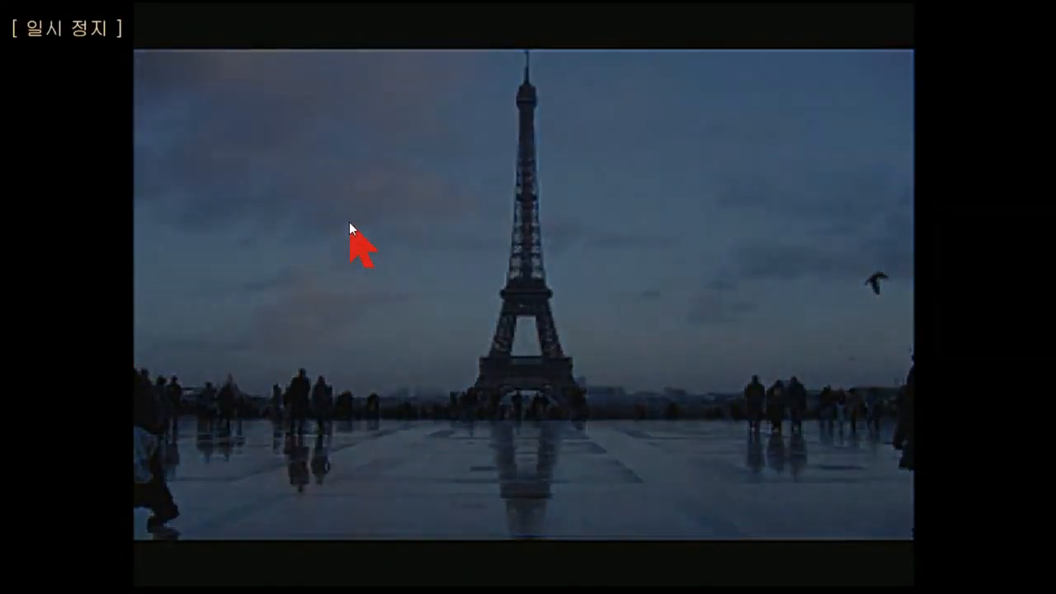
{"action": "double_click", "coordinate": [349, 222]}
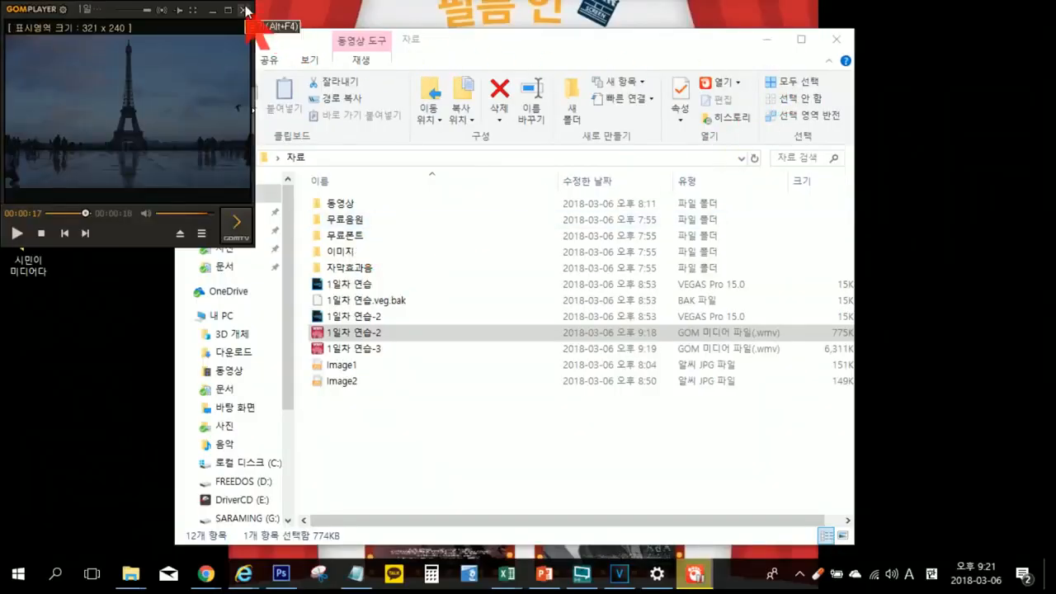
{"action": "left_click", "coordinate": [245, 9]}
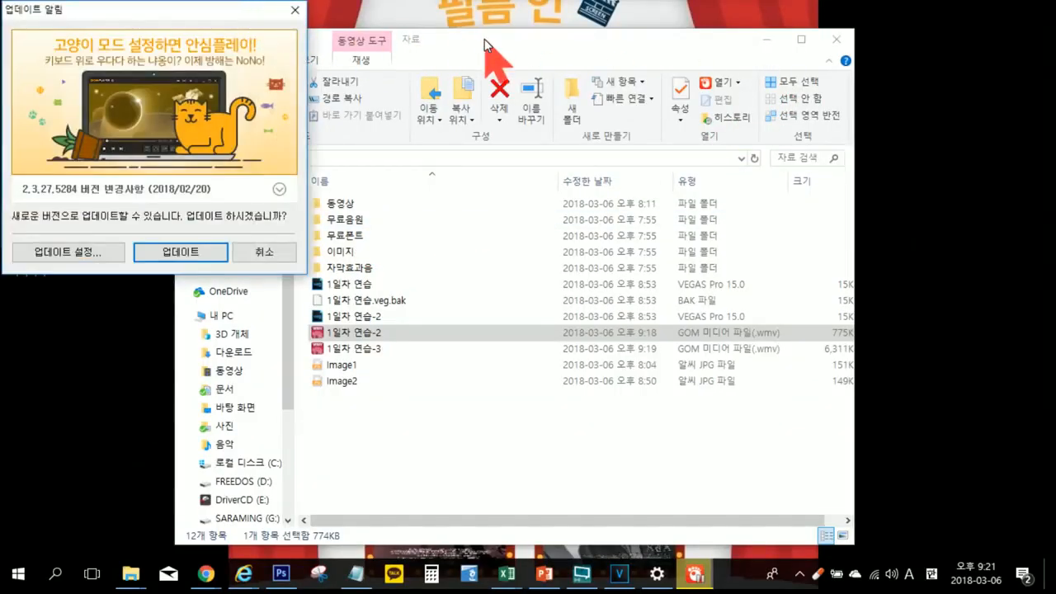
{"action": "left_click", "coordinate": [296, 10]}
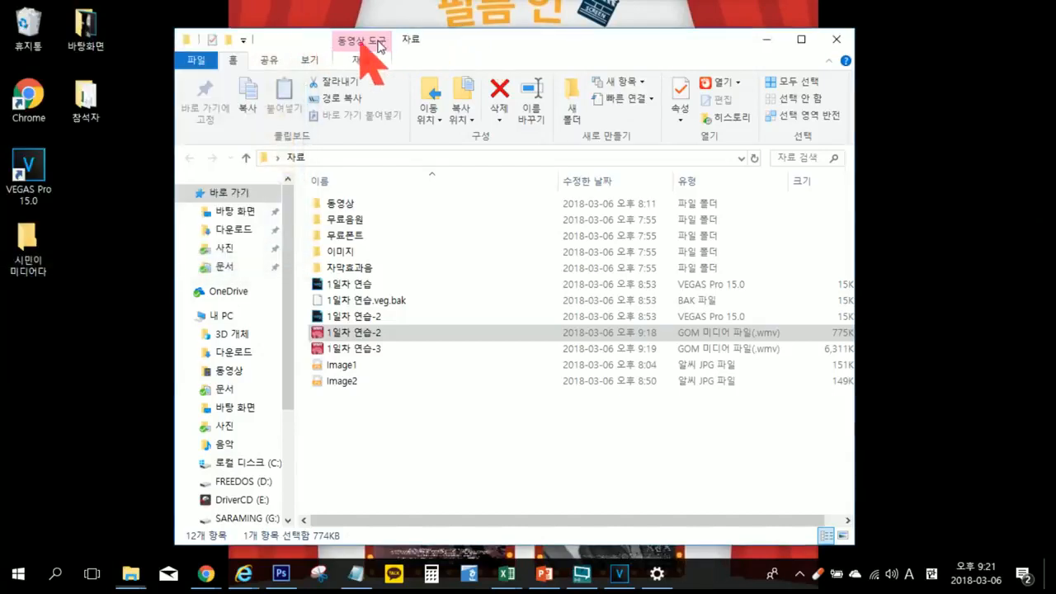
Step: Open the rendered 1일차 연습-3 WMV file, play it full screen to compare quality, and close the player
{"action": "double_click", "coordinate": [375, 348]}
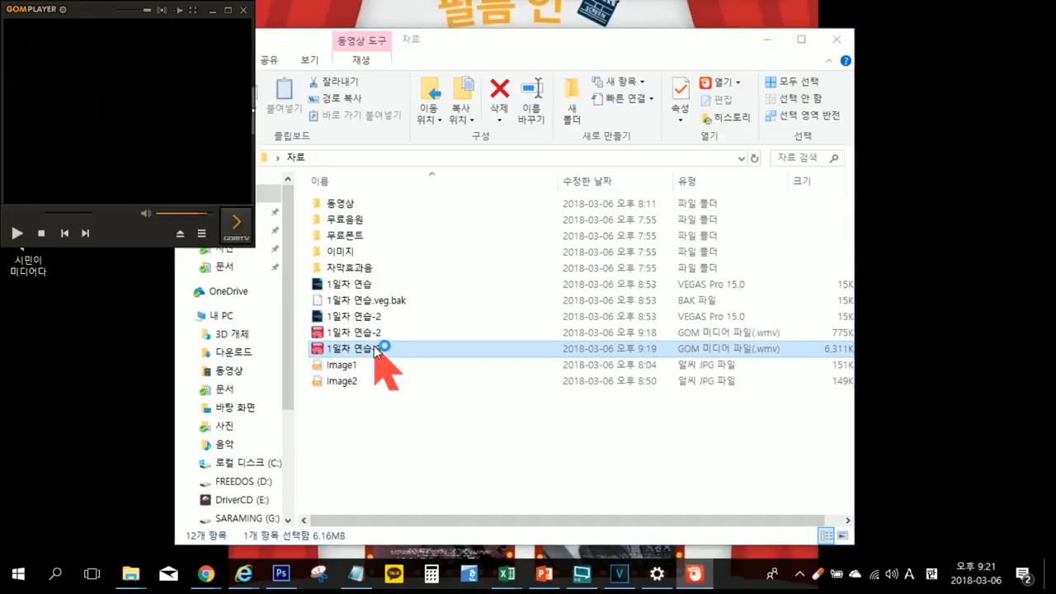
{"action": "key", "text": "space"}
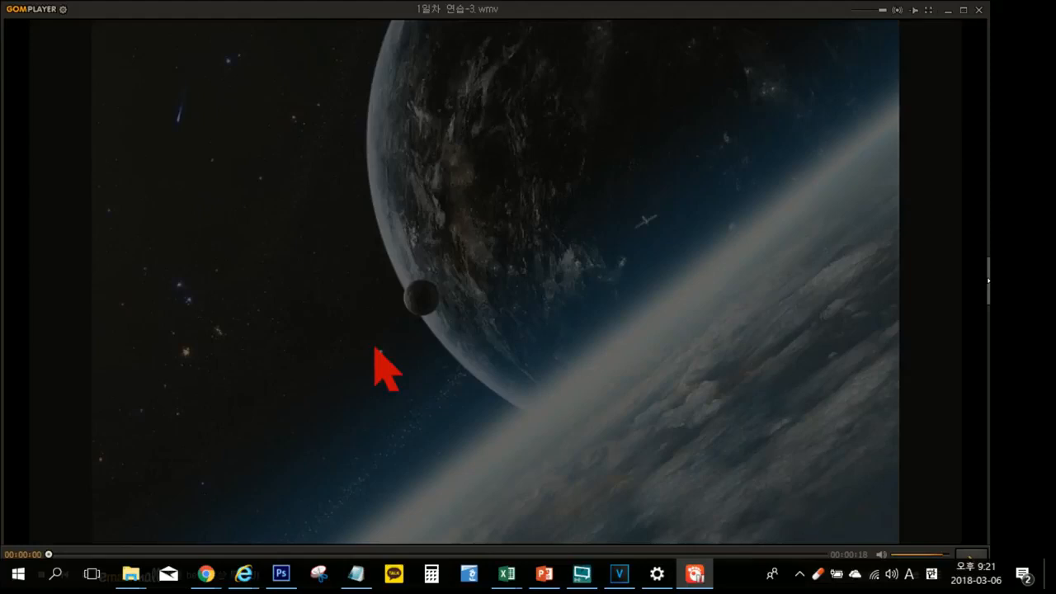
{"action": "double_click", "coordinate": [375, 348]}
{"action": "key", "text": "space"}
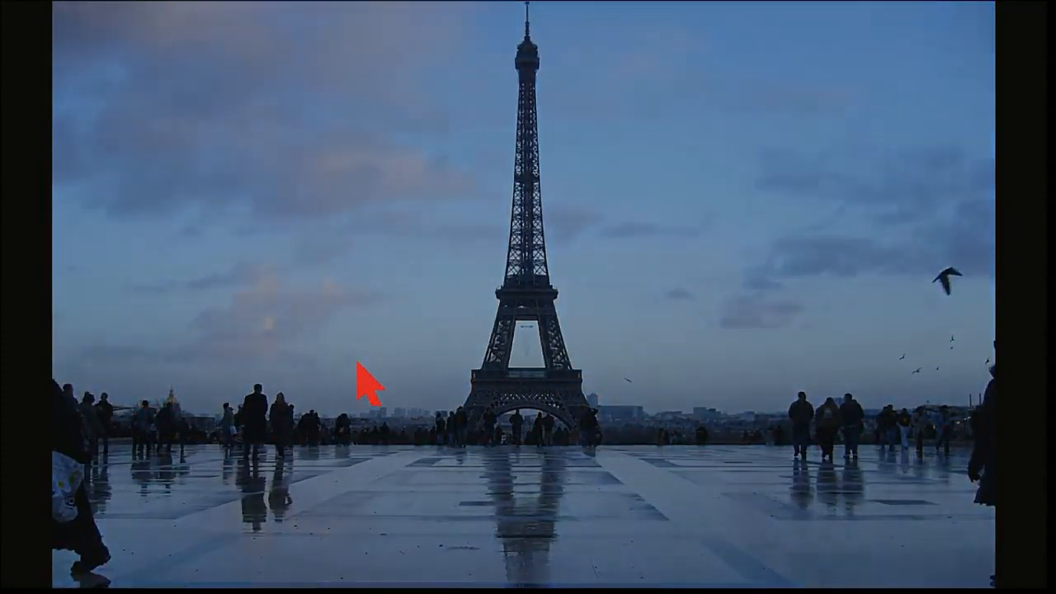
{"action": "key", "text": "space"}
{"action": "key", "text": "Escape"}
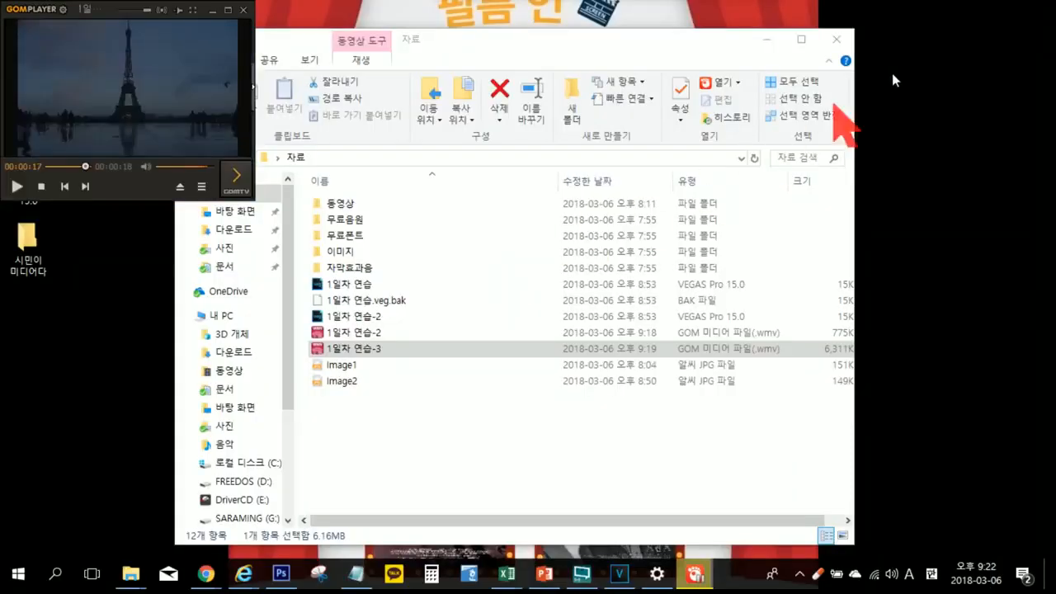
{"action": "left_click", "coordinate": [246, 12]}
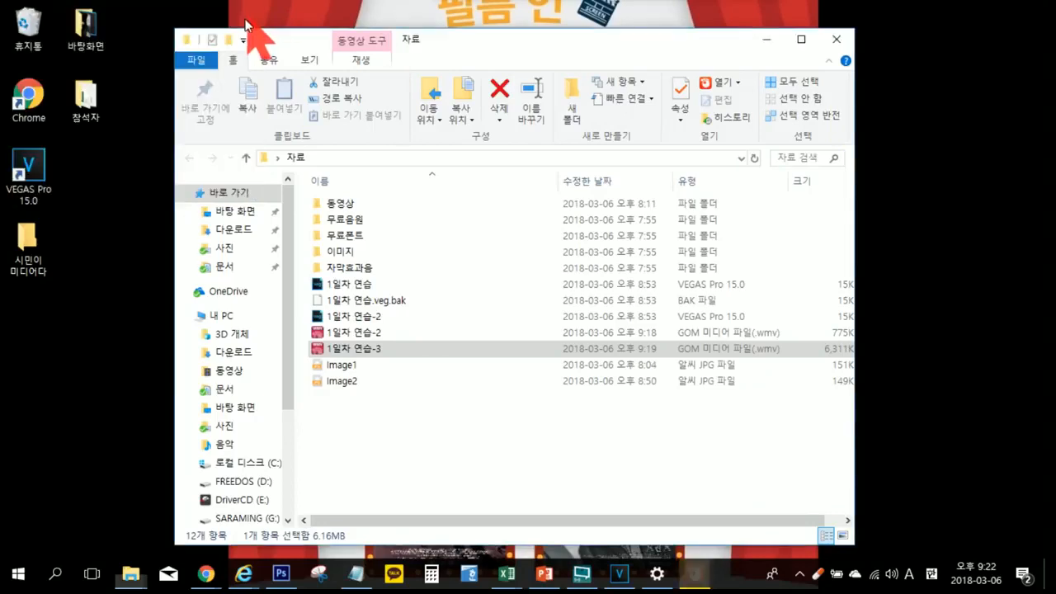
Step: Switch to the new-tab Chrome window, maximize it, and open YouTube from the Google apps
{"action": "mouse_move", "coordinate": [207, 581]}
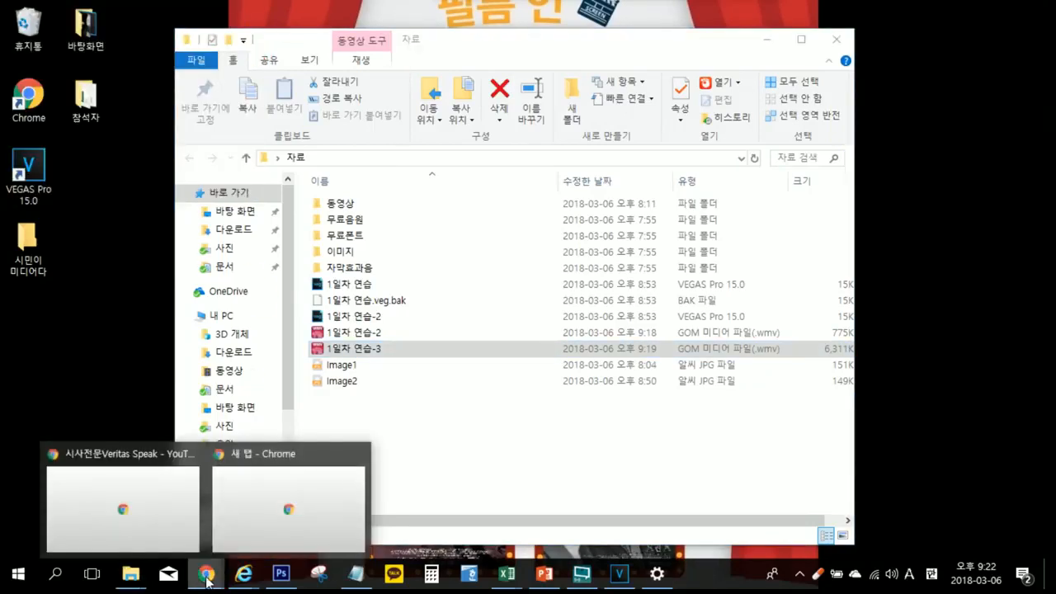
{"action": "left_click", "coordinate": [249, 551]}
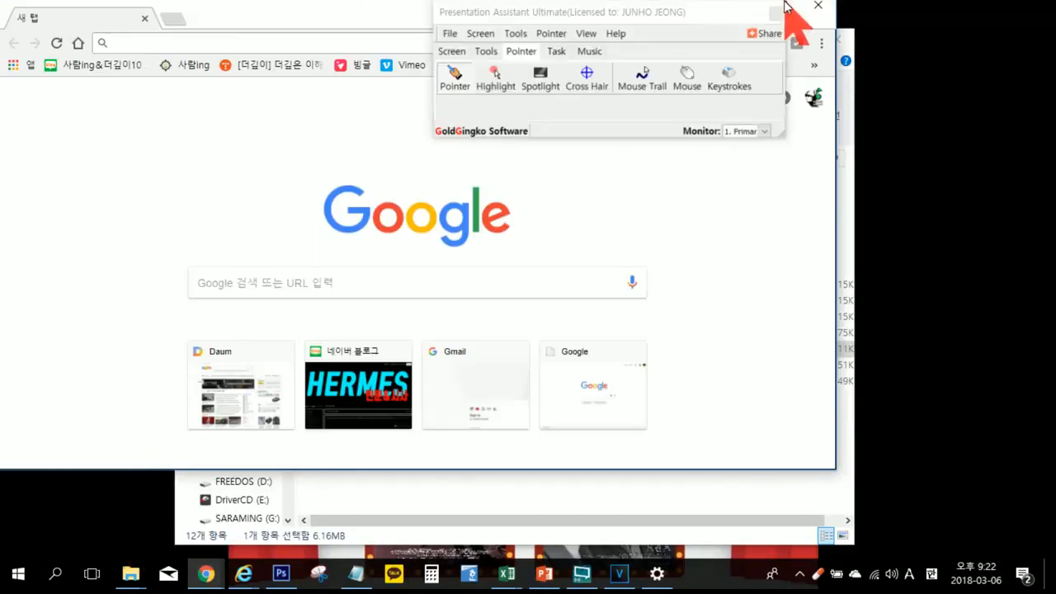
{"action": "left_click", "coordinate": [783, 6]}
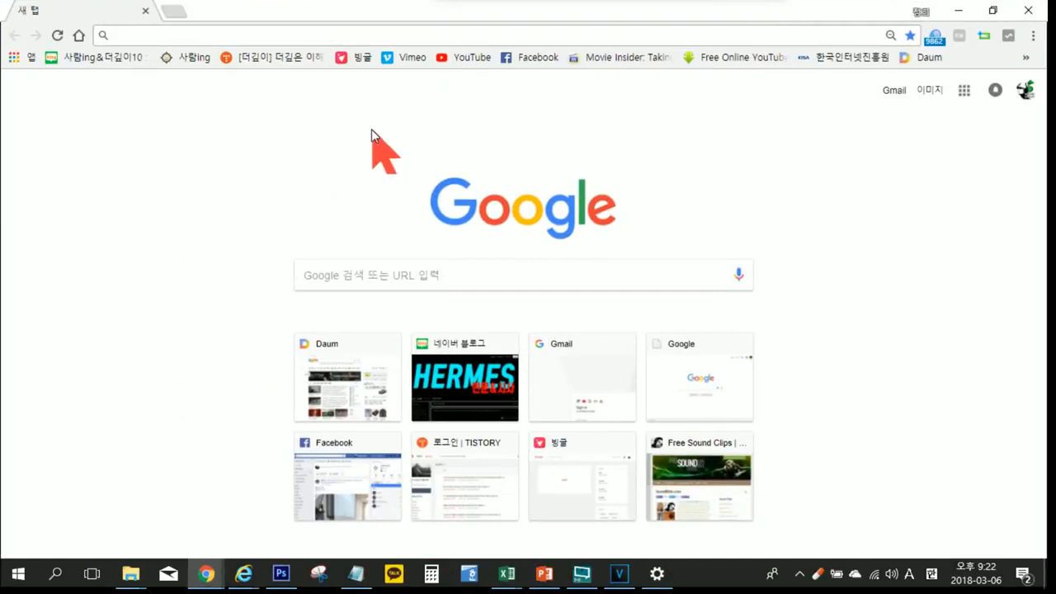
{"action": "left_click", "coordinate": [965, 93]}
{"action": "left_click", "coordinate": [866, 224]}
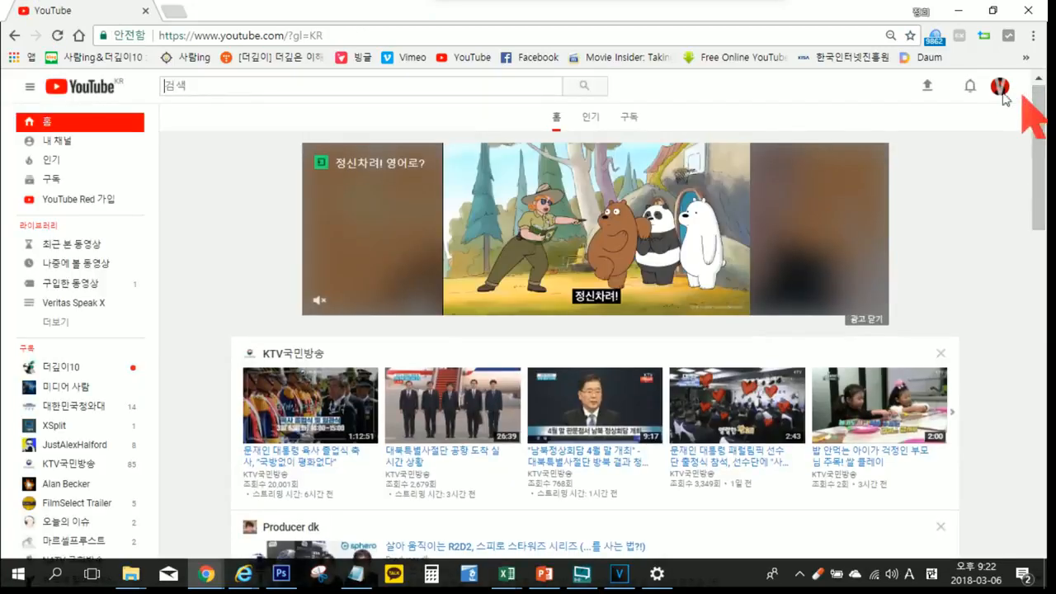
Step: Switch YouTube to the 더깊이10 account and open its channel page at the 사람아이앤지 | 탐방 videos
{"action": "left_click", "coordinate": [998, 87]}
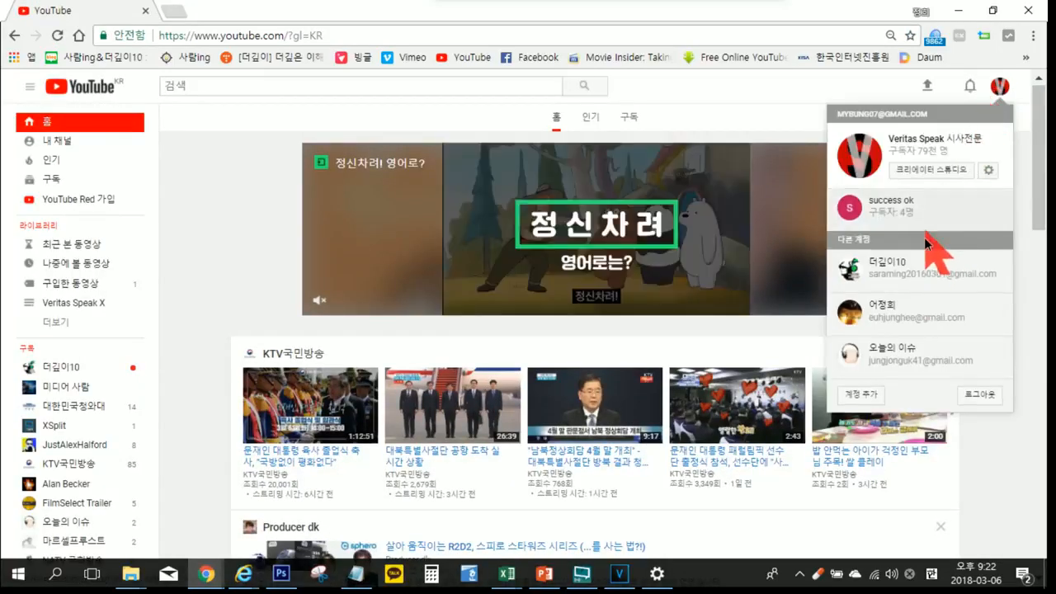
{"action": "left_click", "coordinate": [926, 261]}
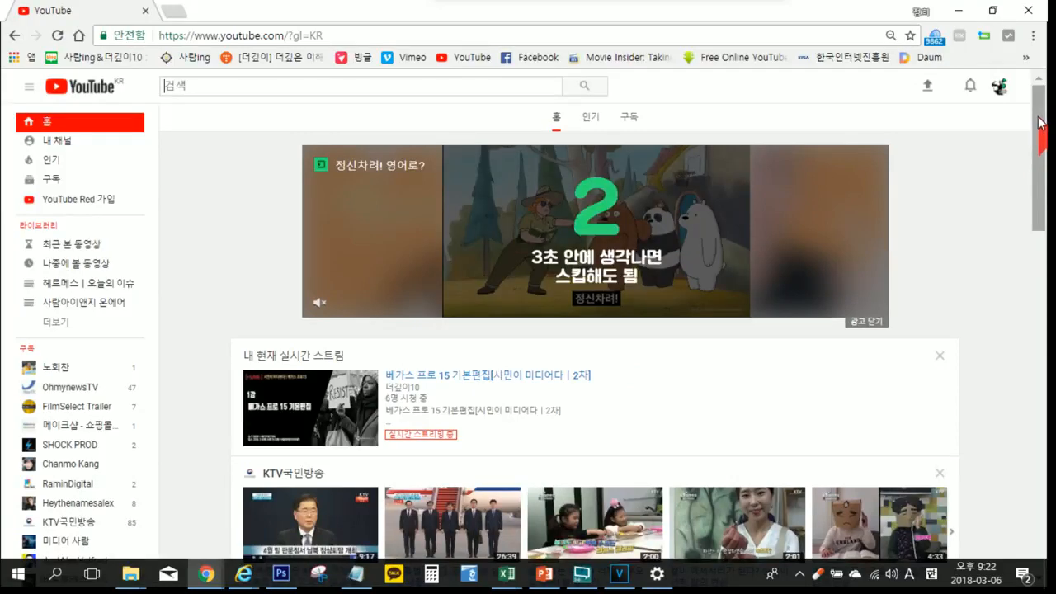
{"action": "left_click", "coordinate": [59, 142]}
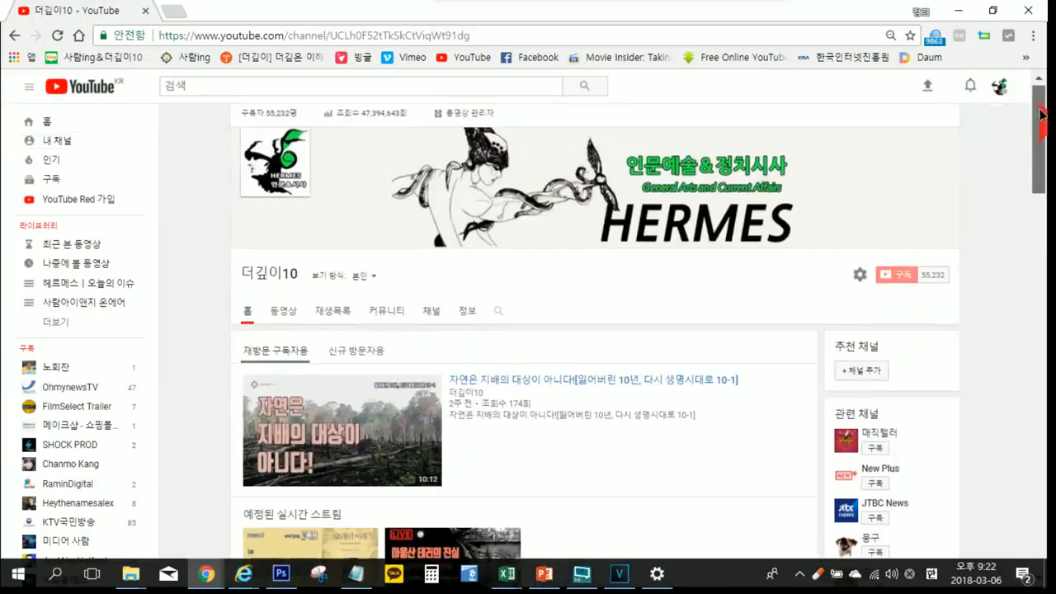
{"action": "left_click_drag", "start_coordinate": [1041, 114], "coordinate": [1039, 481]}
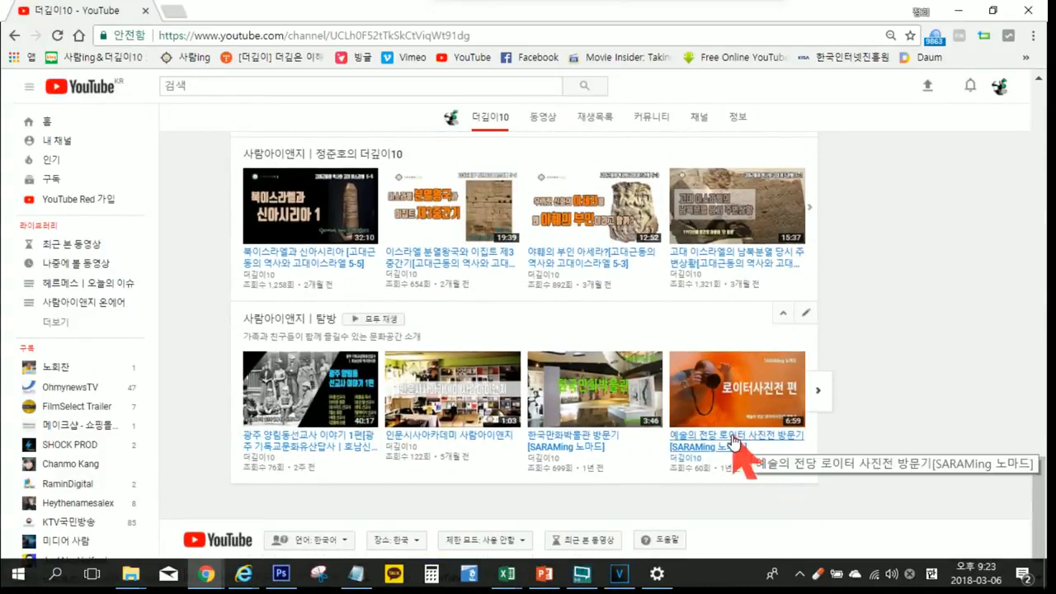
Step: Play the 한국만화박물관 방문기 video full screen past its ad, pause it at about 0:35, and return to the channel page
{"action": "left_click", "coordinate": [619, 409]}
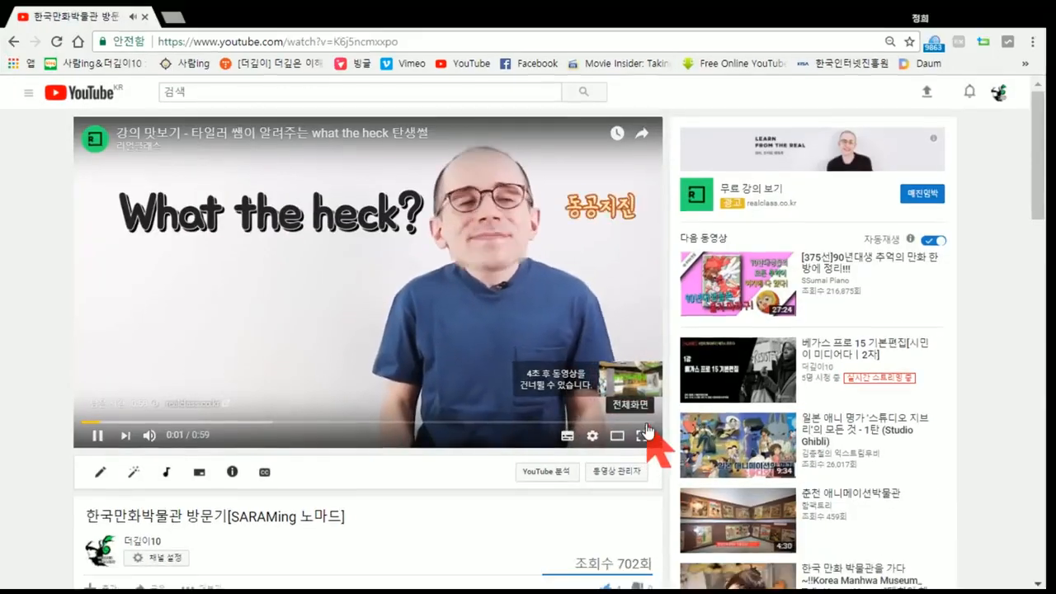
{"action": "left_click", "coordinate": [642, 429]}
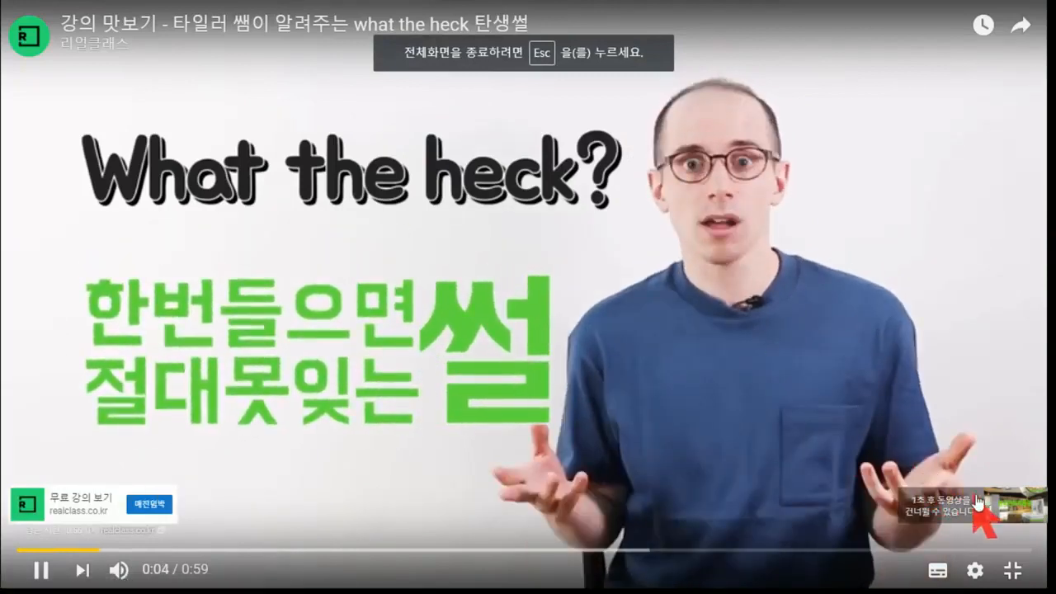
{"action": "left_click", "coordinate": [980, 503]}
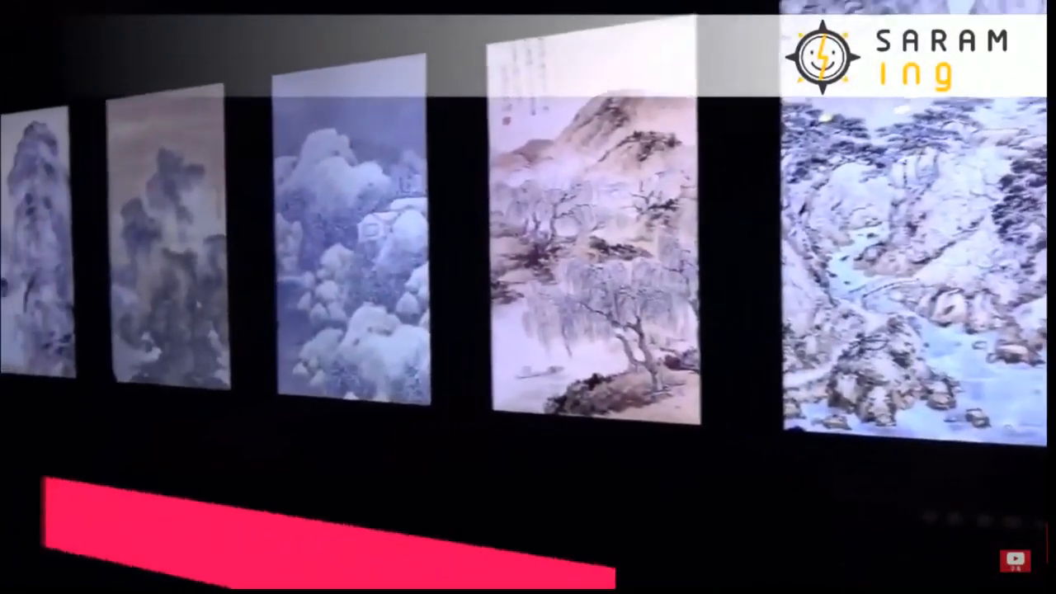
{"action": "mouse_move", "coordinate": [924, 351]}
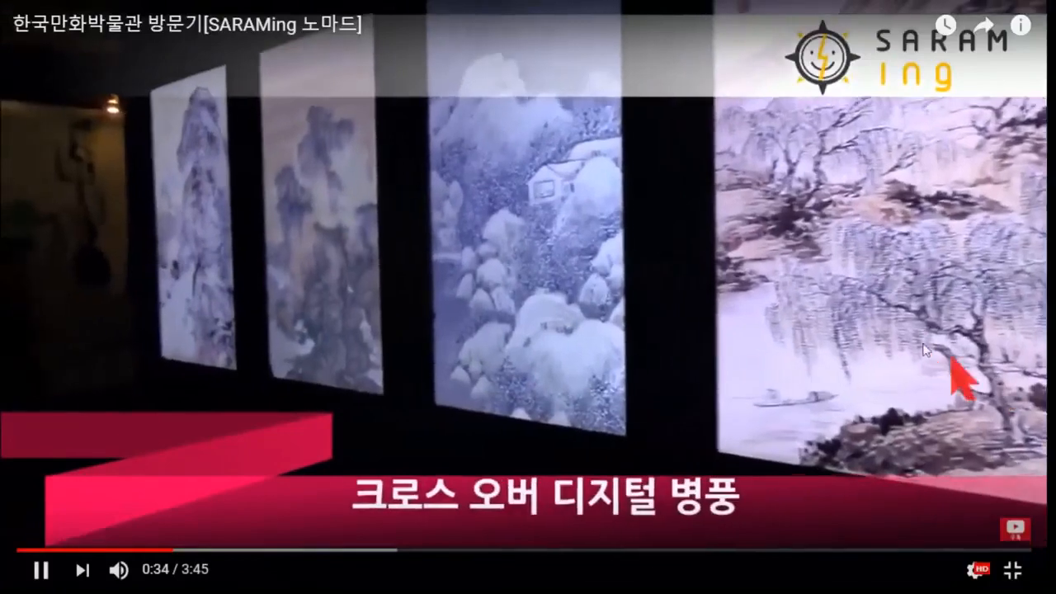
{"action": "left_click", "coordinate": [648, 285]}
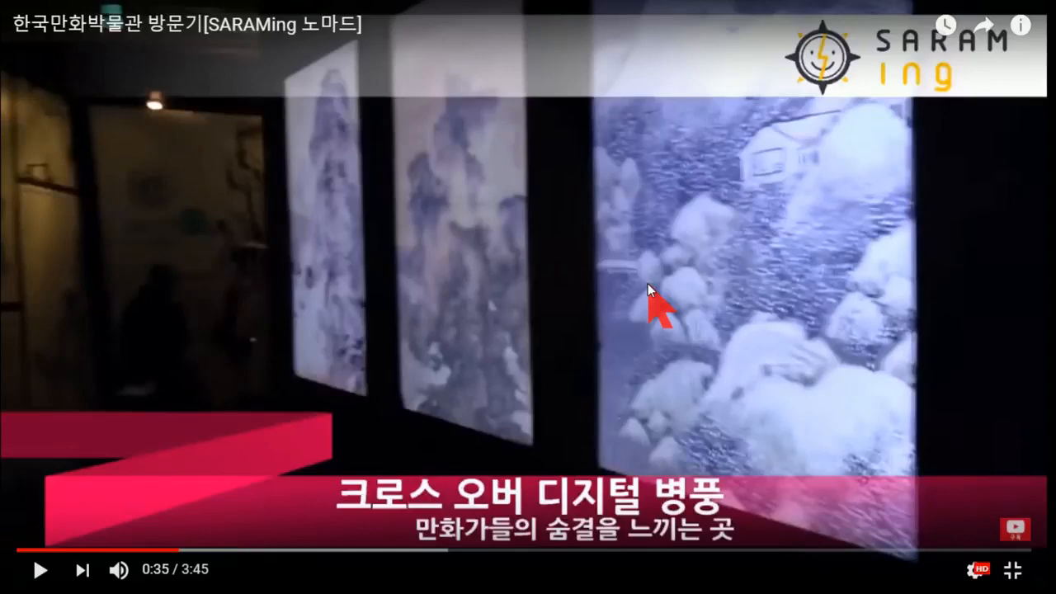
{"action": "key", "text": "Escape"}
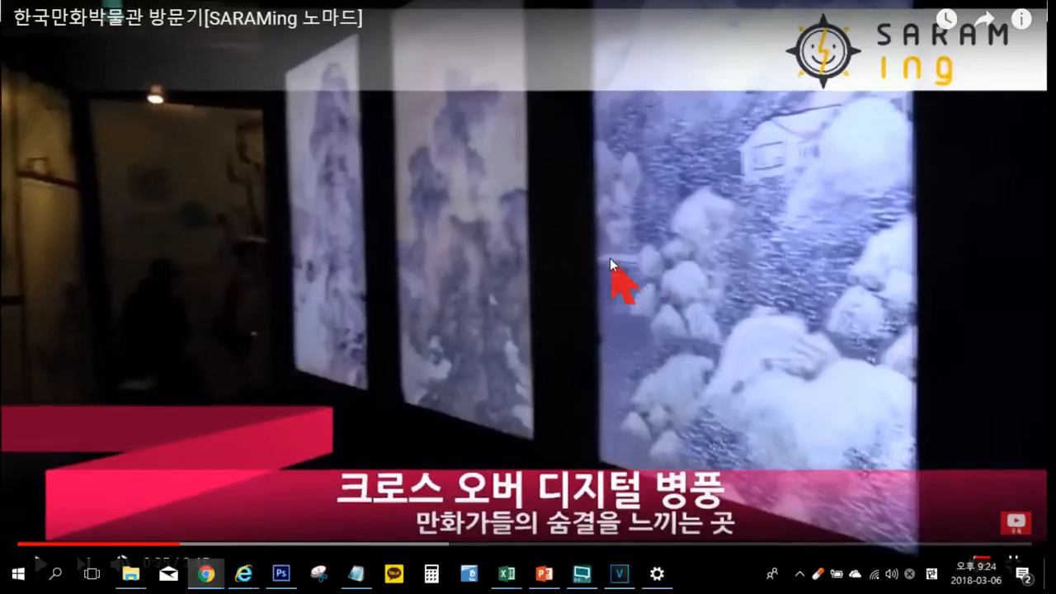
{"action": "scroll", "coordinate": [658, 288], "scroll_direction": "down", "scroll_amount": 5}
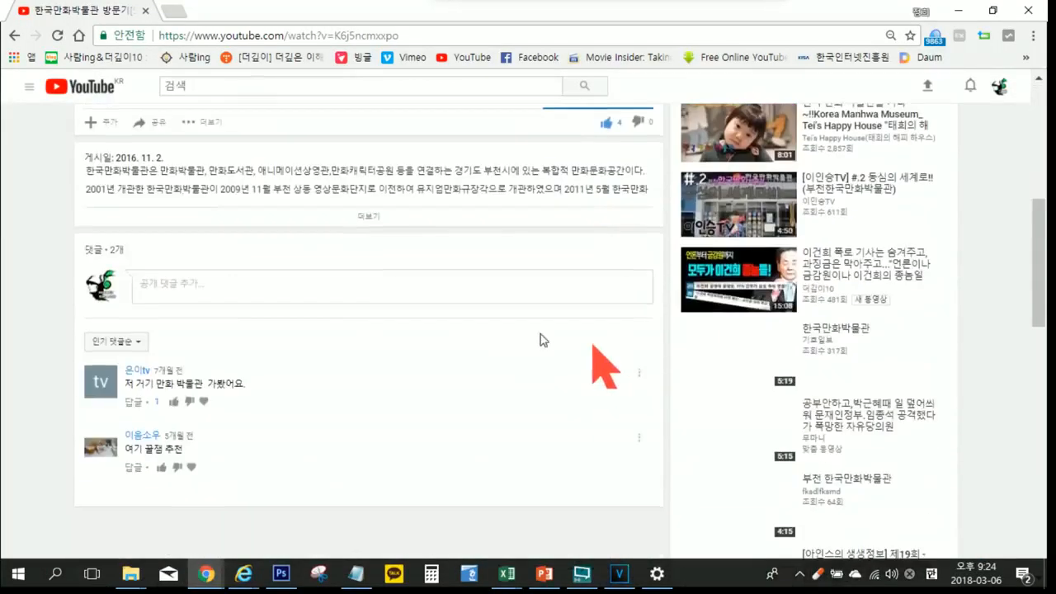
{"action": "left_click", "coordinate": [14, 37]}
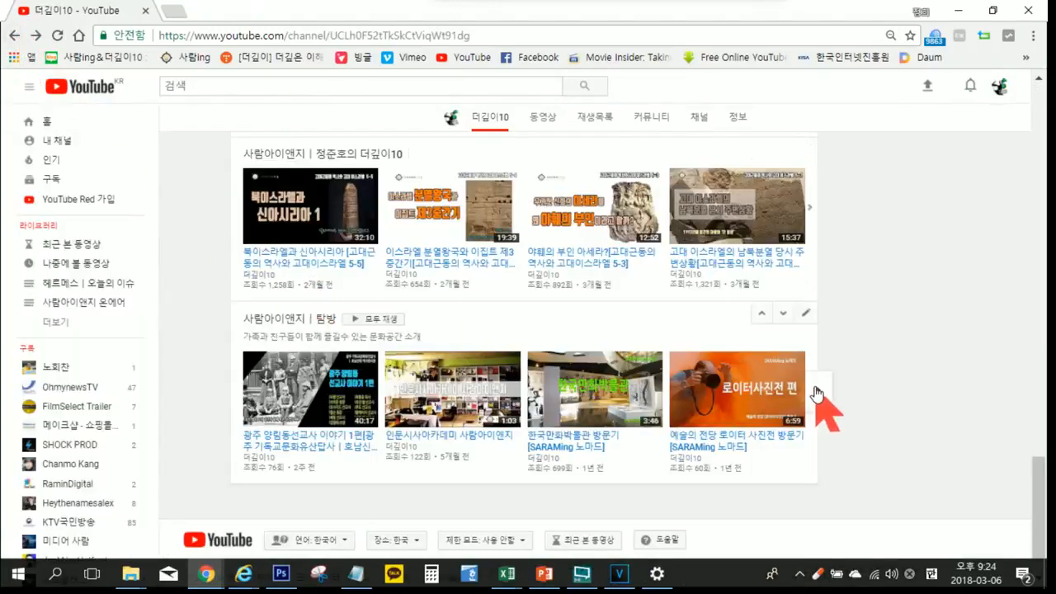
Step: Play the 예술의 전당 로이터 사진전 방문기 video full screen, dismiss its banner ad, and view the photo-zone title at about 4:40
{"action": "left_click", "coordinate": [750, 376]}
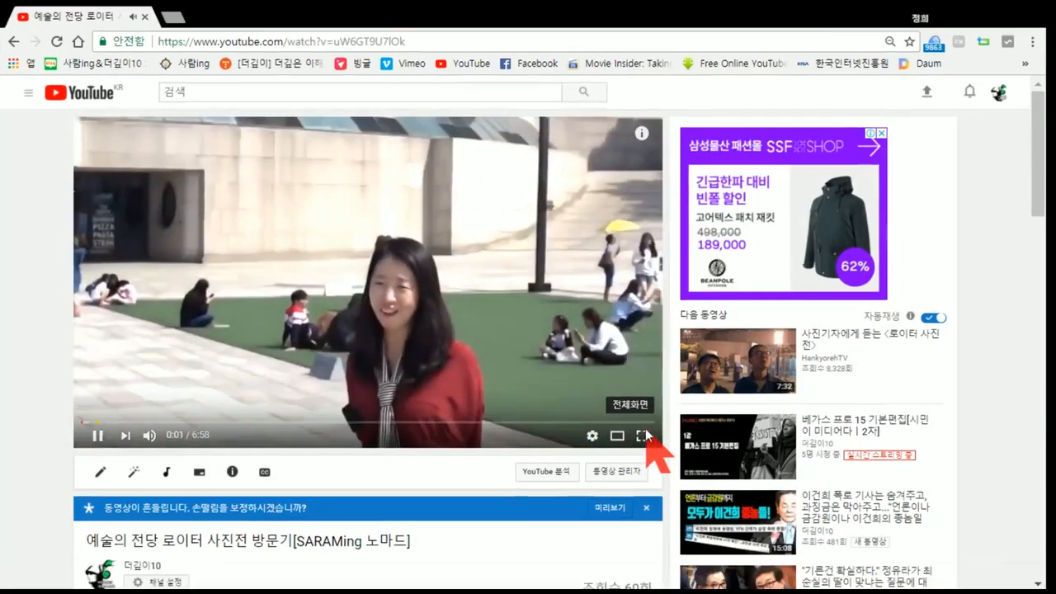
{"action": "left_click", "coordinate": [642, 430]}
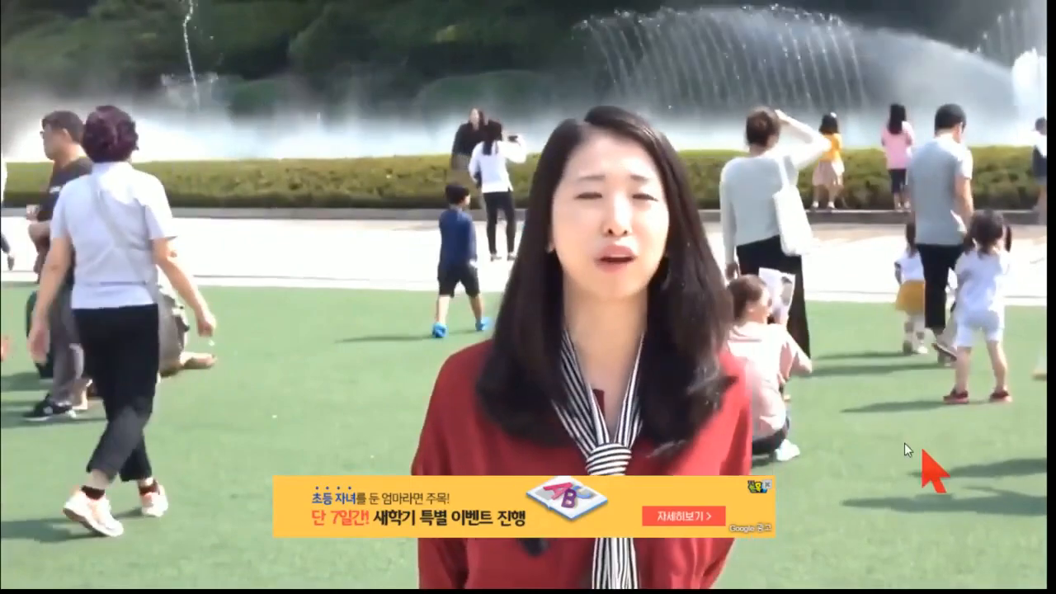
{"action": "mouse_move", "coordinate": [904, 442]}
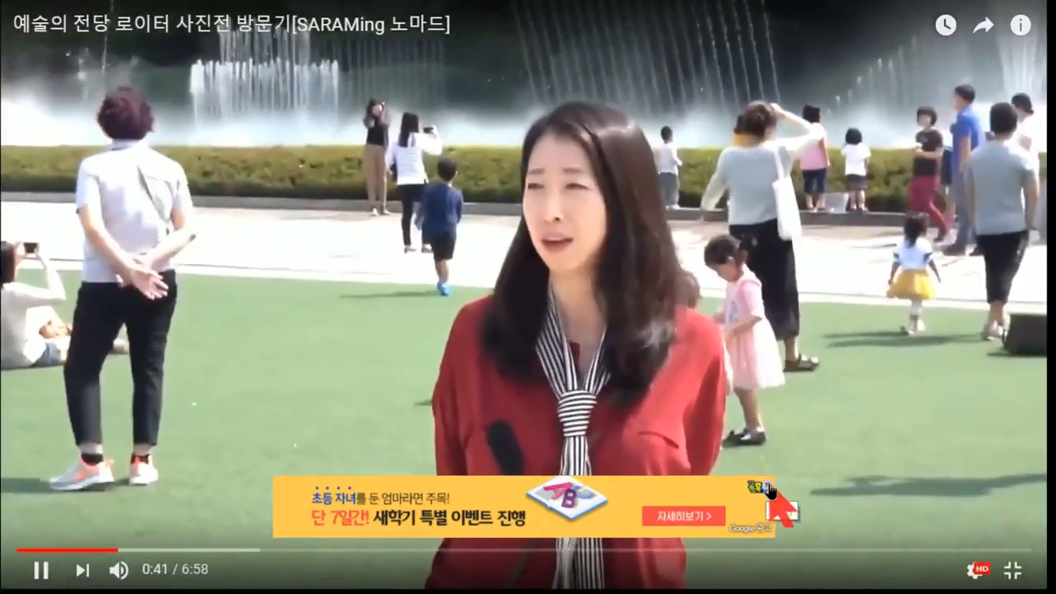
{"action": "left_click", "coordinate": [769, 488]}
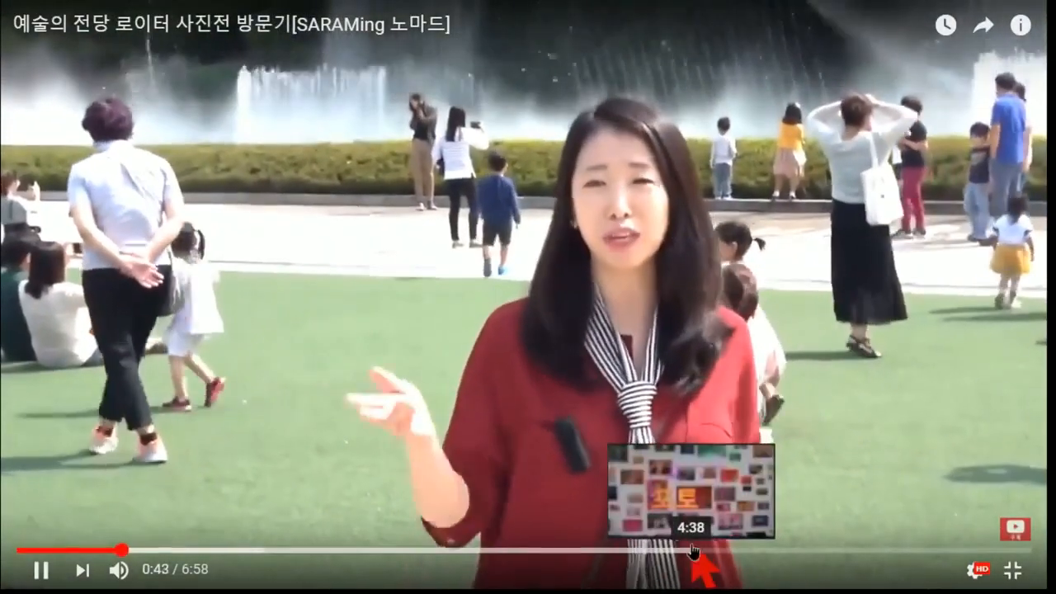
{"action": "left_click", "coordinate": [691, 551]}
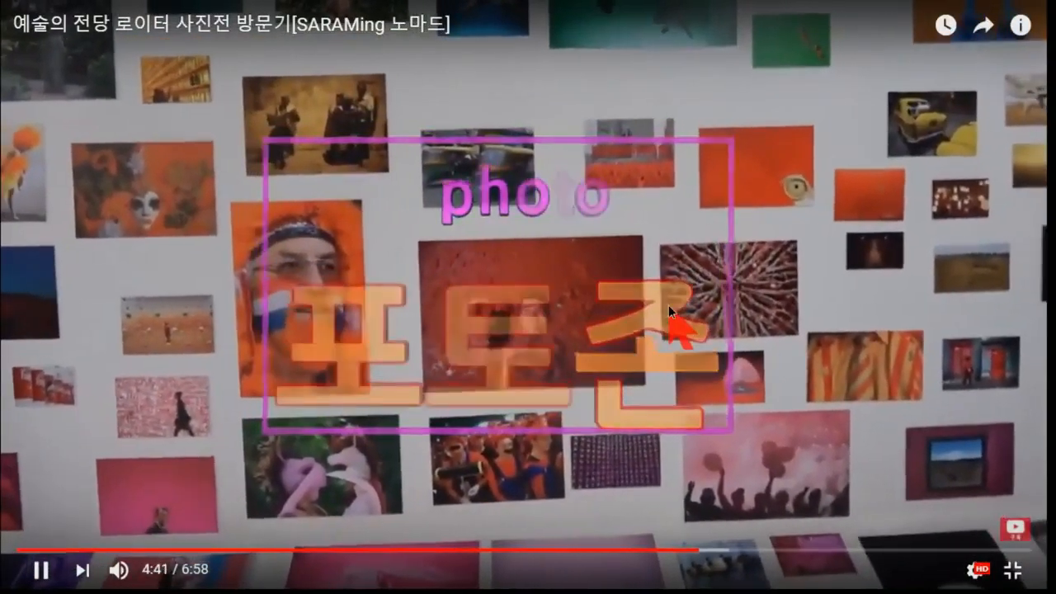
{"action": "left_click", "coordinate": [668, 304]}
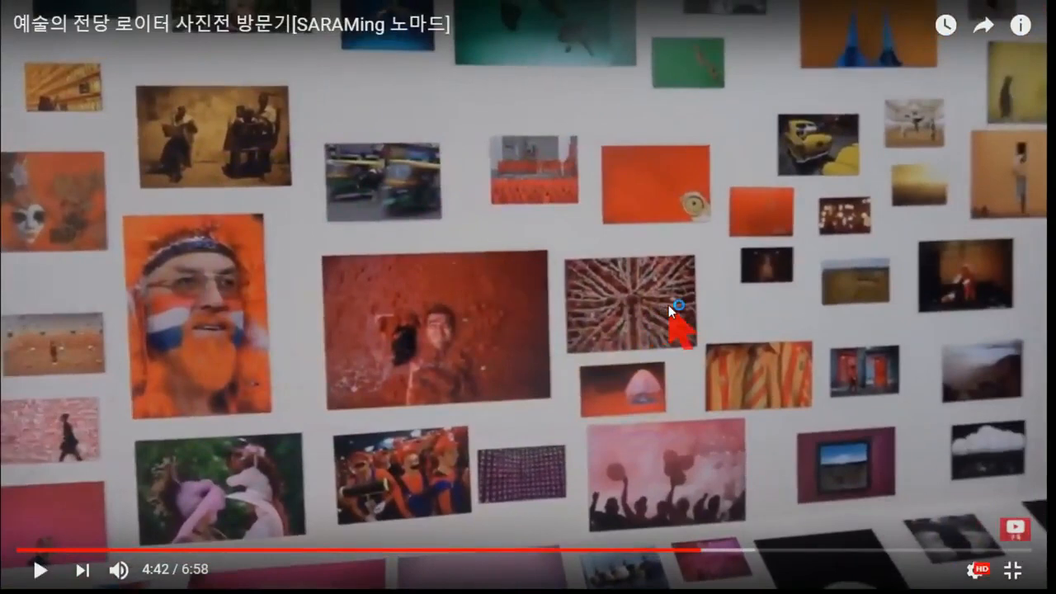
{"action": "key", "text": "Escape"}
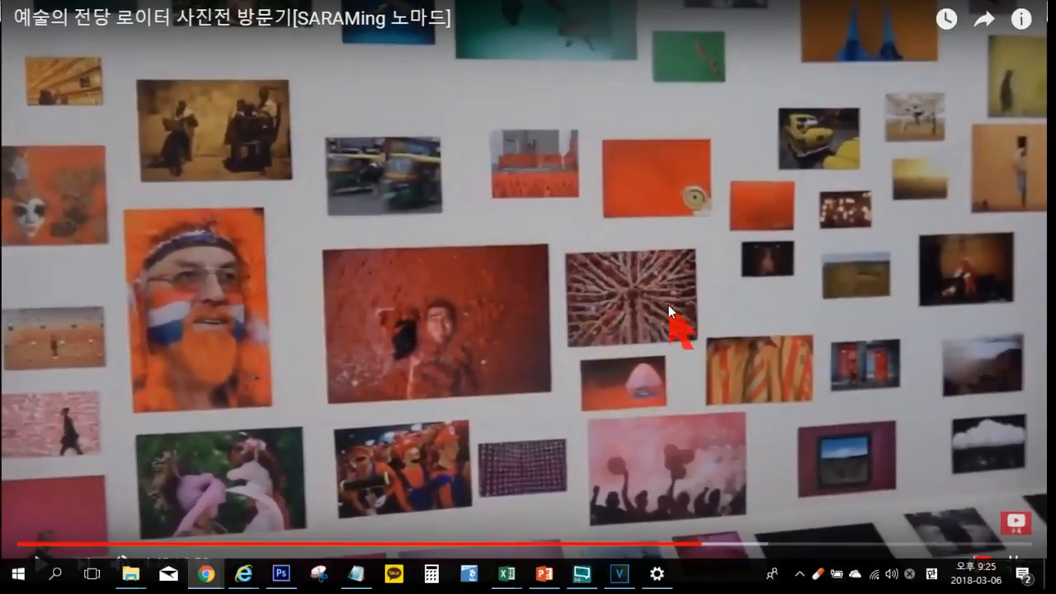
Step: Leave the full-screen view of the Reuters photo exhibition video and open the 더깊이10 channel page
{"action": "scroll", "coordinate": [404, 302], "scroll_direction": "down", "scroll_amount": 2}
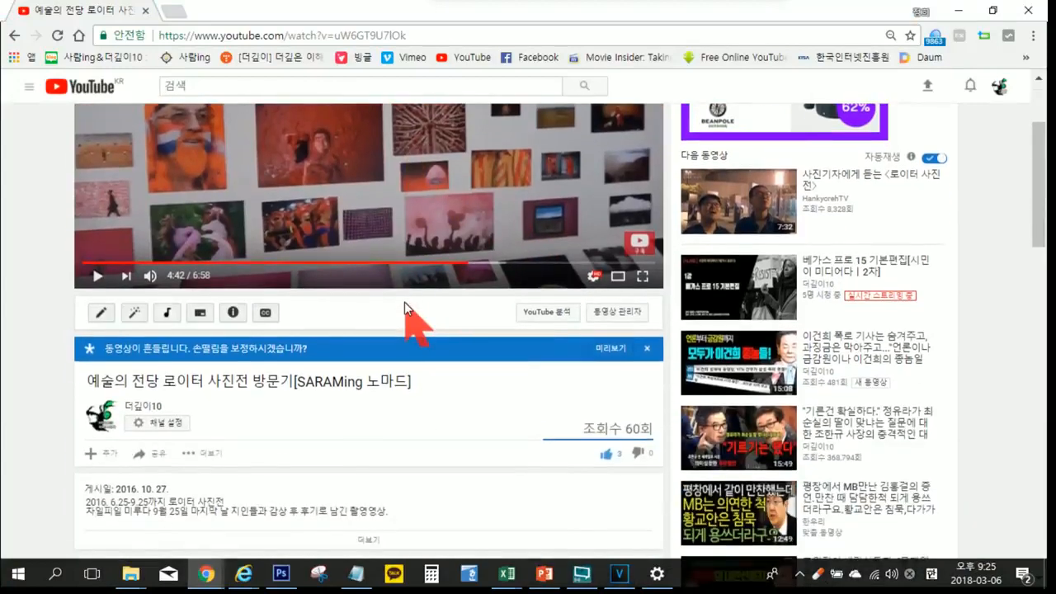
{"action": "left_click", "coordinate": [30, 90]}
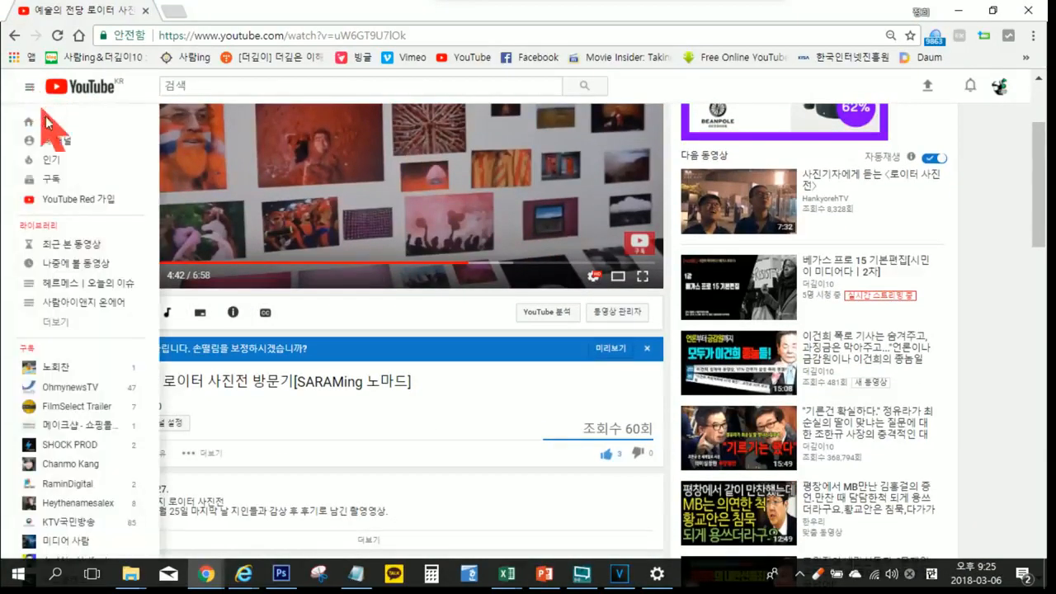
{"action": "left_click", "coordinate": [58, 144]}
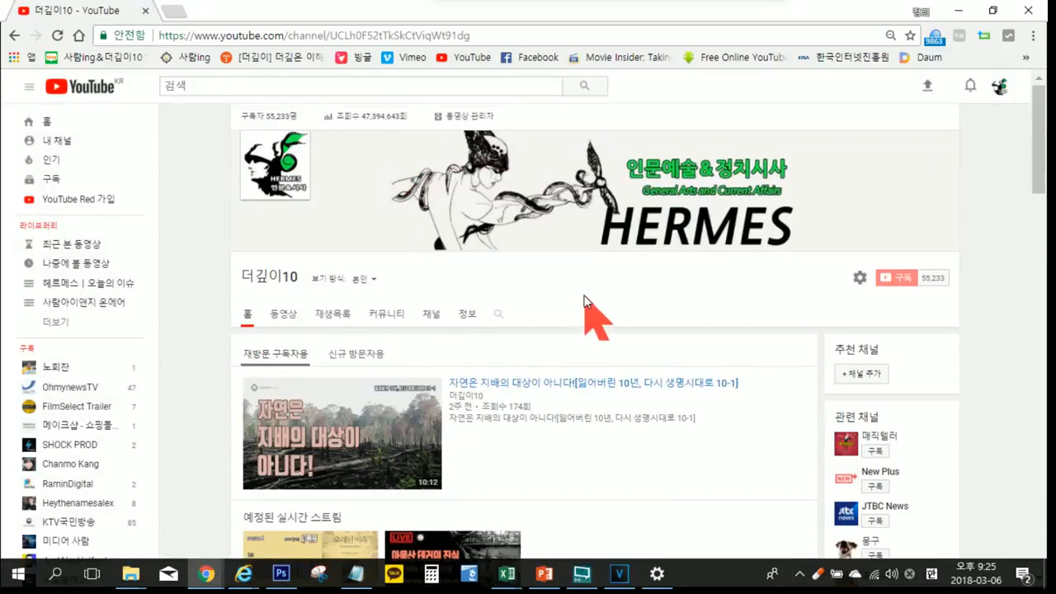
Step: Browse the channel page to the 사람아이앤지 | 탐방 row and page through its videos forward and back
{"action": "scroll", "coordinate": [580, 297], "scroll_direction": "down", "scroll_amount": 3}
{"action": "scroll", "coordinate": [579, 294], "scroll_direction": "down", "scroll_amount": 5}
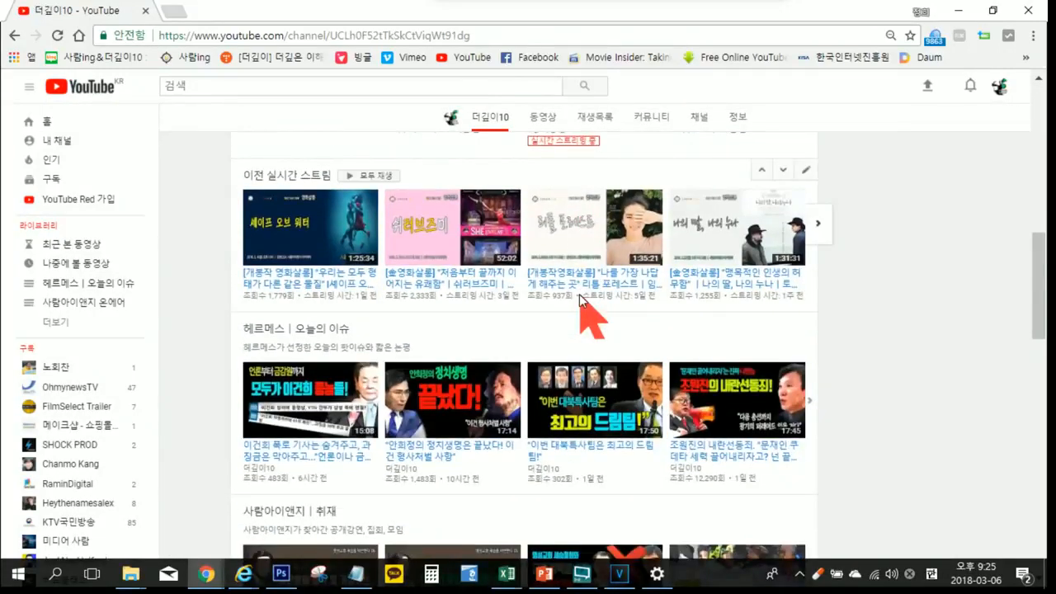
{"action": "scroll", "coordinate": [579, 297], "scroll_direction": "down", "scroll_amount": 6}
{"action": "scroll", "coordinate": [579, 297], "scroll_direction": "down", "scroll_amount": 5}
{"action": "scroll", "coordinate": [580, 295], "scroll_direction": "down", "scroll_amount": 2}
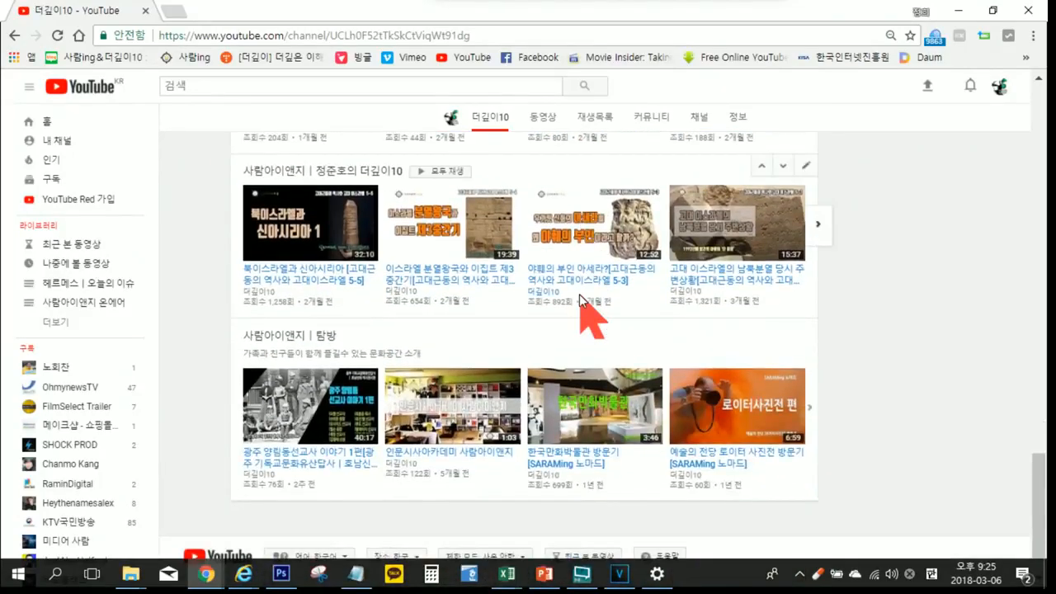
{"action": "scroll", "coordinate": [582, 310], "scroll_direction": "down", "scroll_amount": 1}
{"action": "left_click", "coordinate": [813, 360]}
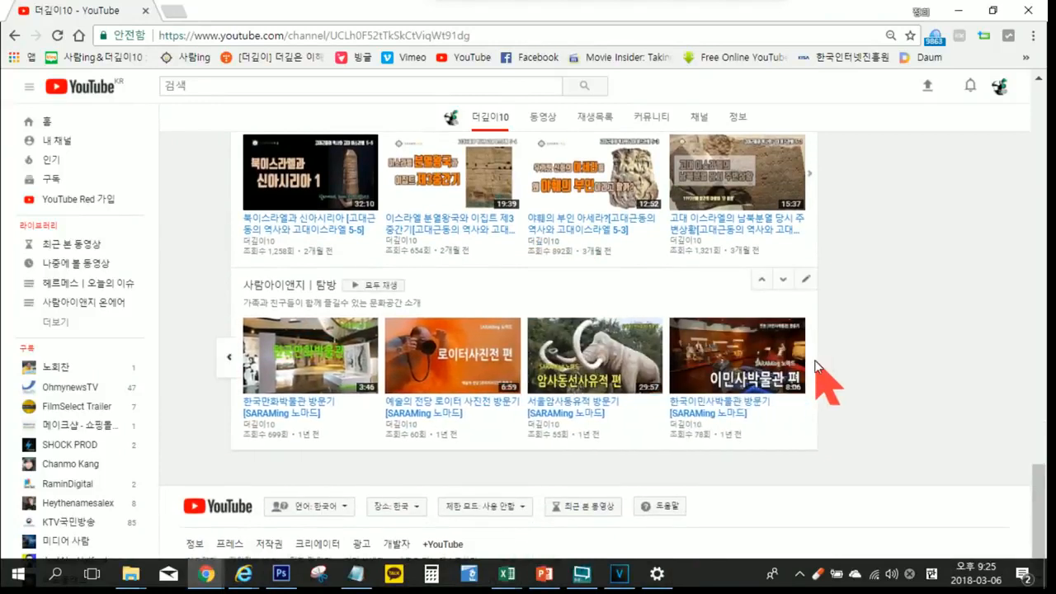
{"action": "left_click", "coordinate": [235, 354]}
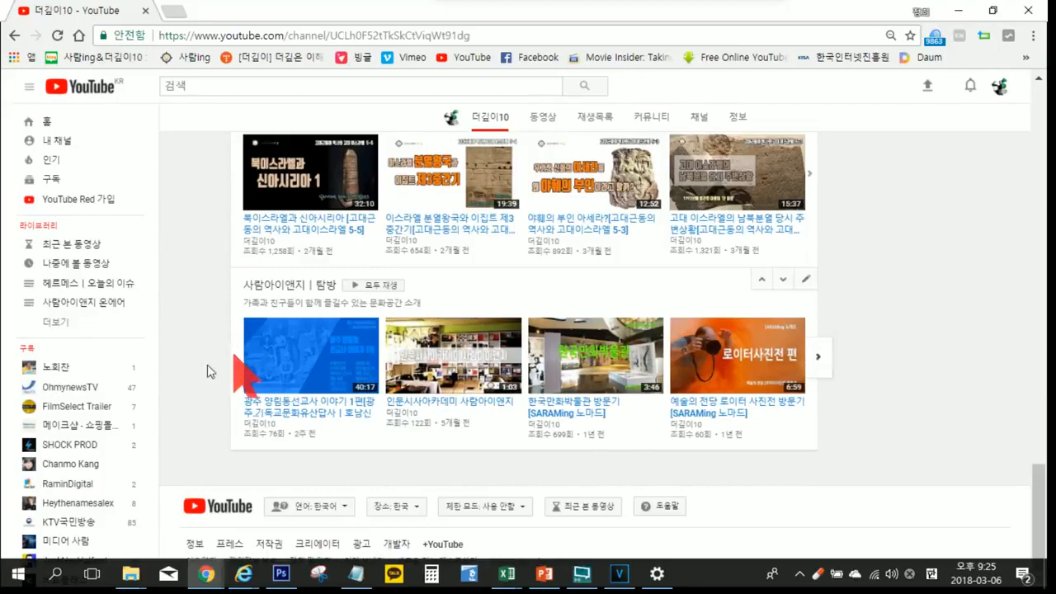
Step: Look over the channel home page from its featured video to the 아카데미, 미디어아카데미 and 탐방 sections
{"action": "scroll", "coordinate": [207, 372], "scroll_direction": "up", "scroll_amount": 6}
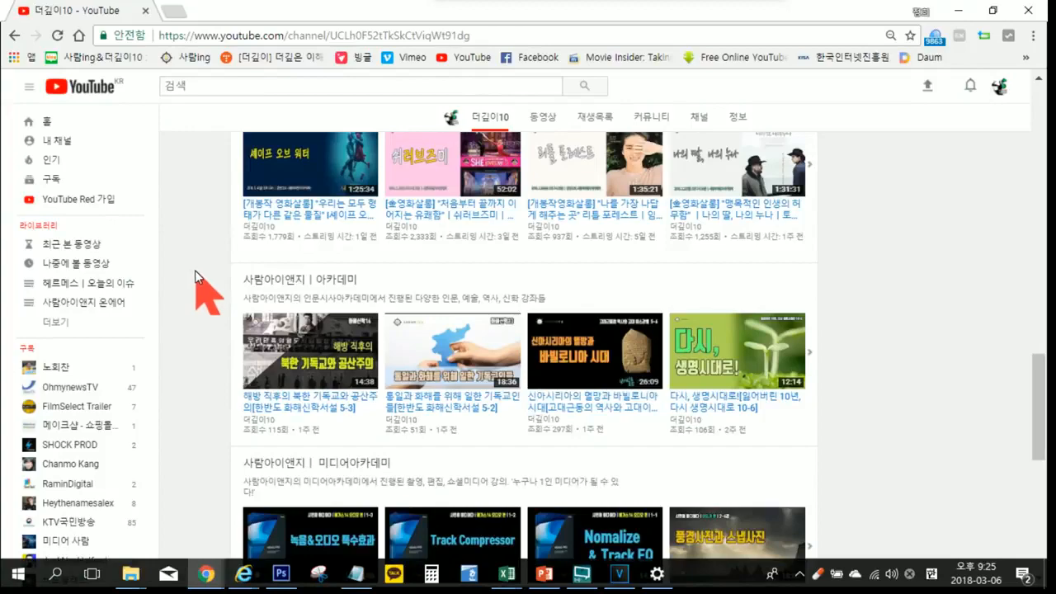
{"action": "scroll", "coordinate": [196, 271], "scroll_direction": "up", "scroll_amount": 10}
{"action": "scroll", "coordinate": [199, 275], "scroll_direction": "down", "scroll_amount": 3}
{"action": "scroll", "coordinate": [199, 275], "scroll_direction": "up", "scroll_amount": 3}
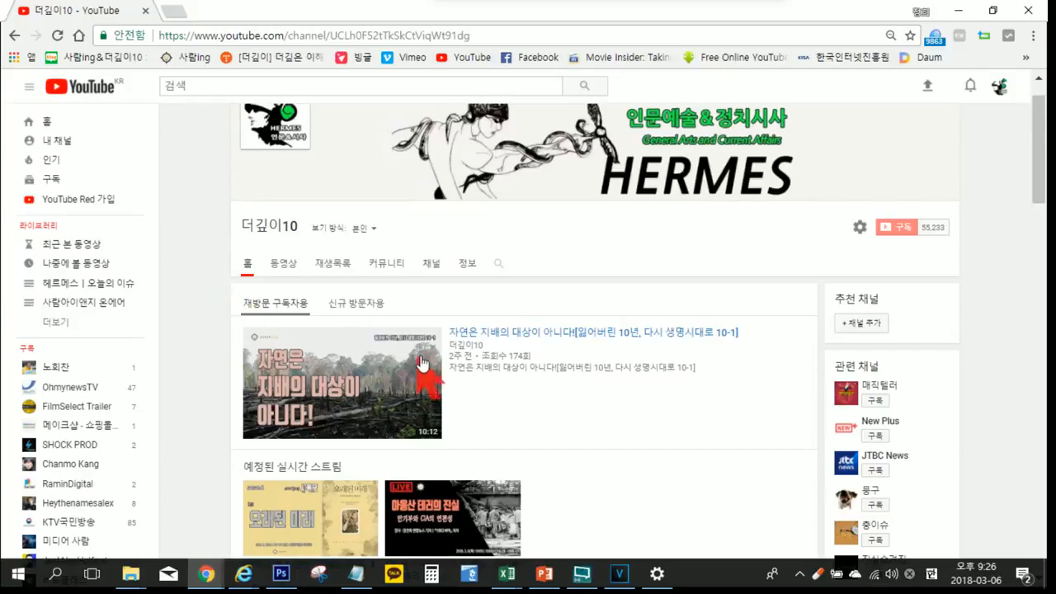
{"action": "scroll", "coordinate": [428, 358], "scroll_direction": "down", "scroll_amount": 7}
{"action": "scroll", "coordinate": [429, 356], "scroll_direction": "down", "scroll_amount": 10}
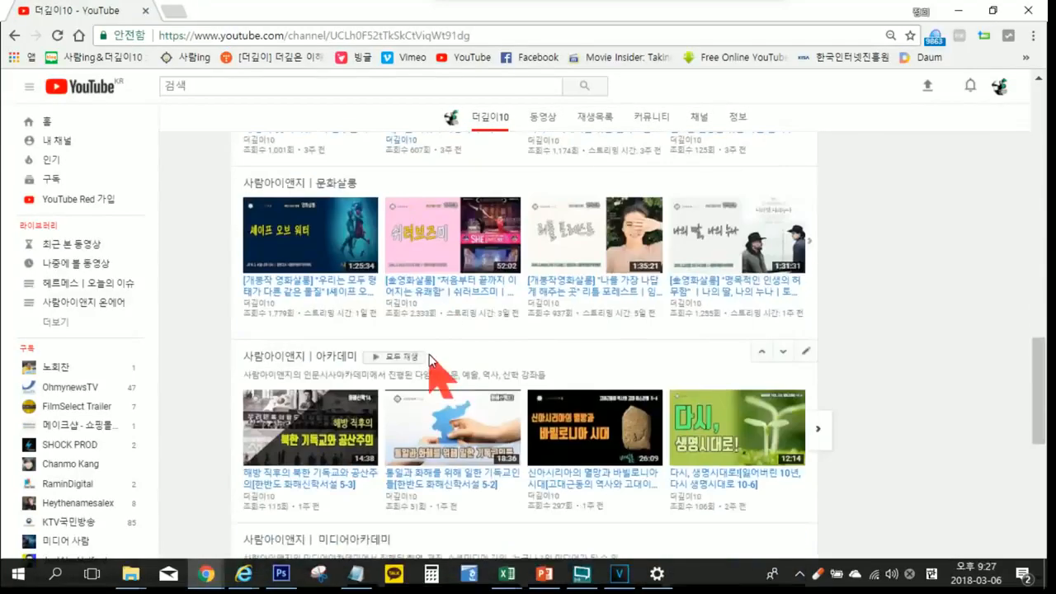
{"action": "scroll", "coordinate": [429, 356], "scroll_direction": "down", "scroll_amount": 8}
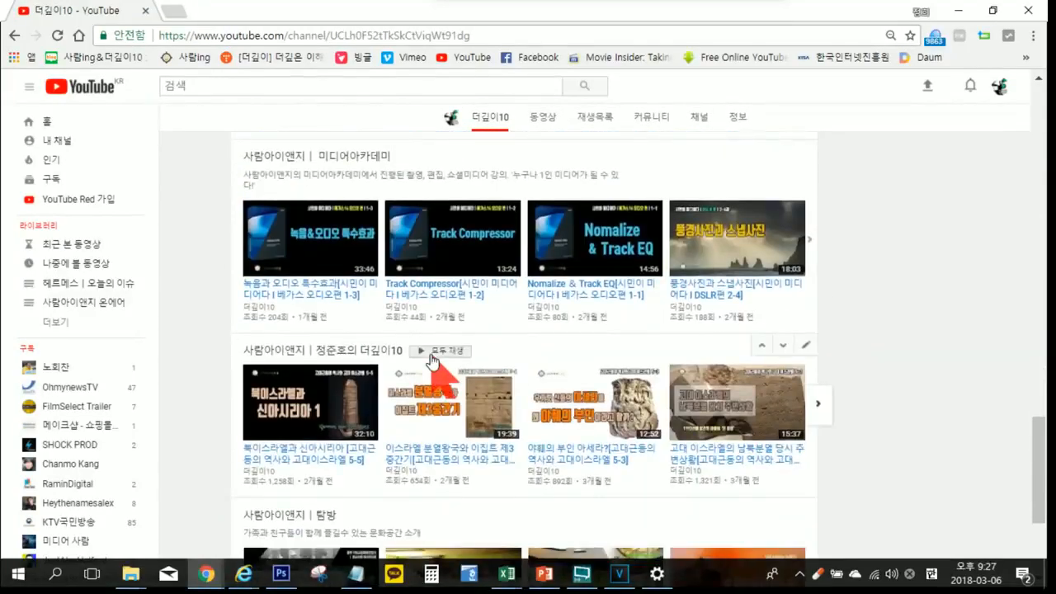
{"action": "scroll", "coordinate": [481, 365], "scroll_direction": "up", "scroll_amount": 2}
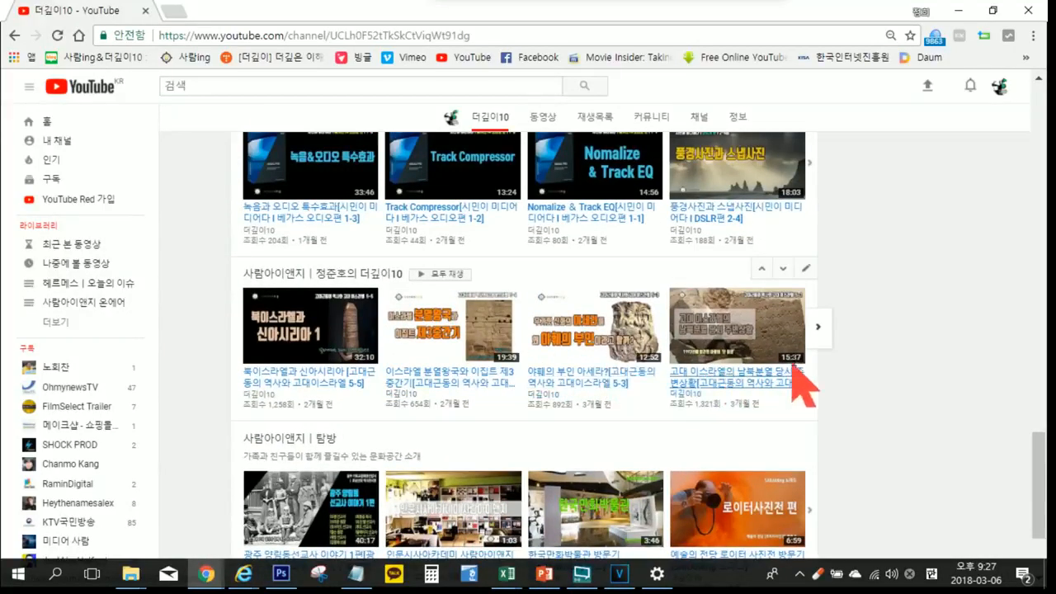
Step: Open the video 고대 이스라엘의 남북분열 당시 주변상황 [5-2], pause it, and look through its description and suggested videos
{"action": "left_click", "coordinate": [749, 349]}
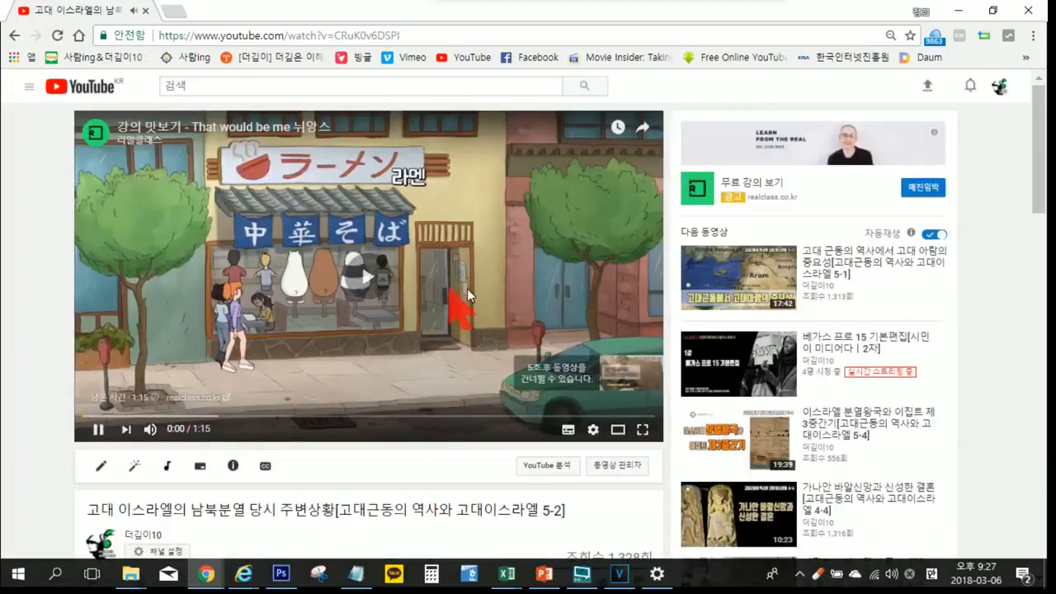
{"action": "left_click", "coordinate": [466, 291]}
{"action": "scroll", "coordinate": [450, 290], "scroll_direction": "down", "scroll_amount": 1}
{"action": "scroll", "coordinate": [450, 288], "scroll_direction": "down", "scroll_amount": 3}
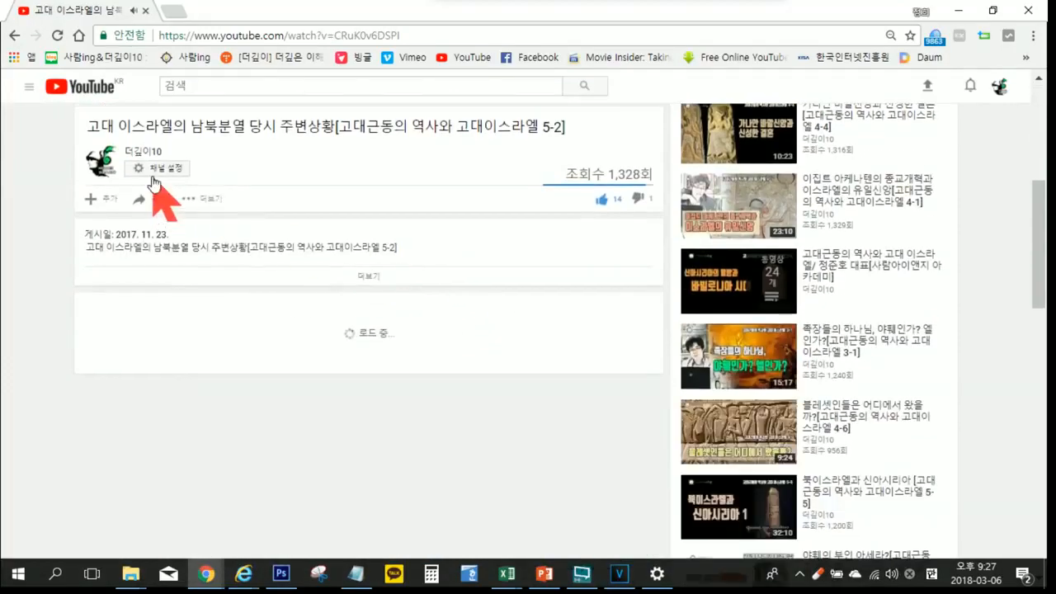
{"action": "scroll", "coordinate": [422, 241], "scroll_direction": "down", "scroll_amount": 2}
{"action": "scroll", "coordinate": [423, 241], "scroll_direction": "down", "scroll_amount": 3}
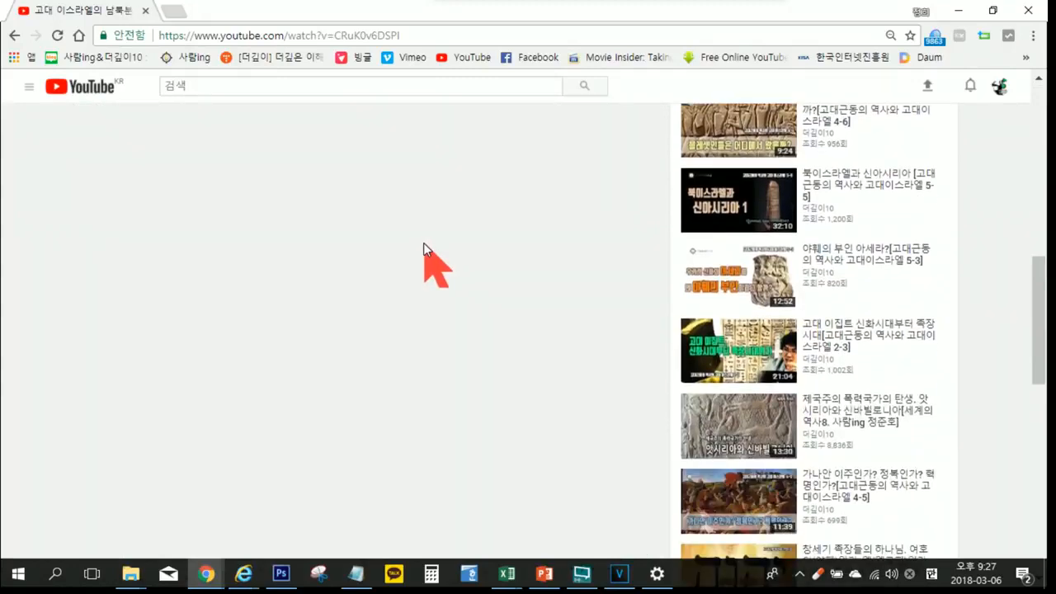
{"action": "scroll", "coordinate": [422, 241], "scroll_direction": "down", "scroll_amount": 7}
{"action": "scroll", "coordinate": [422, 244], "scroll_direction": "up", "scroll_amount": 10}
{"action": "middle_click", "coordinate": [421, 250]}
{"action": "scroll", "coordinate": [422, 264], "scroll_direction": "up", "scroll_amount": 8}
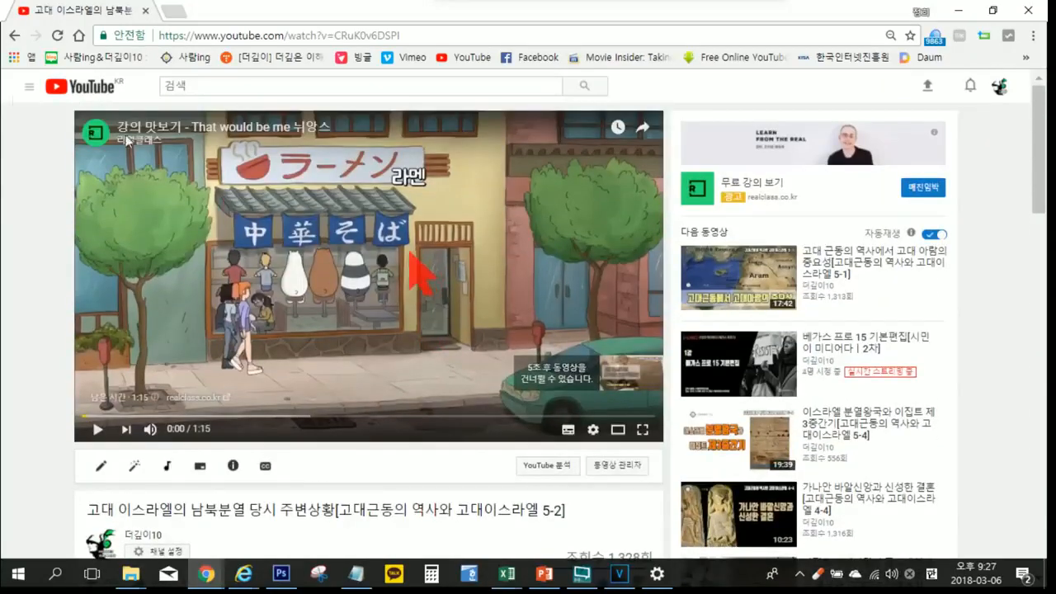
Step: Return to the 더깊이10 channel page and open its list of playlists
{"action": "left_click", "coordinate": [29, 88]}
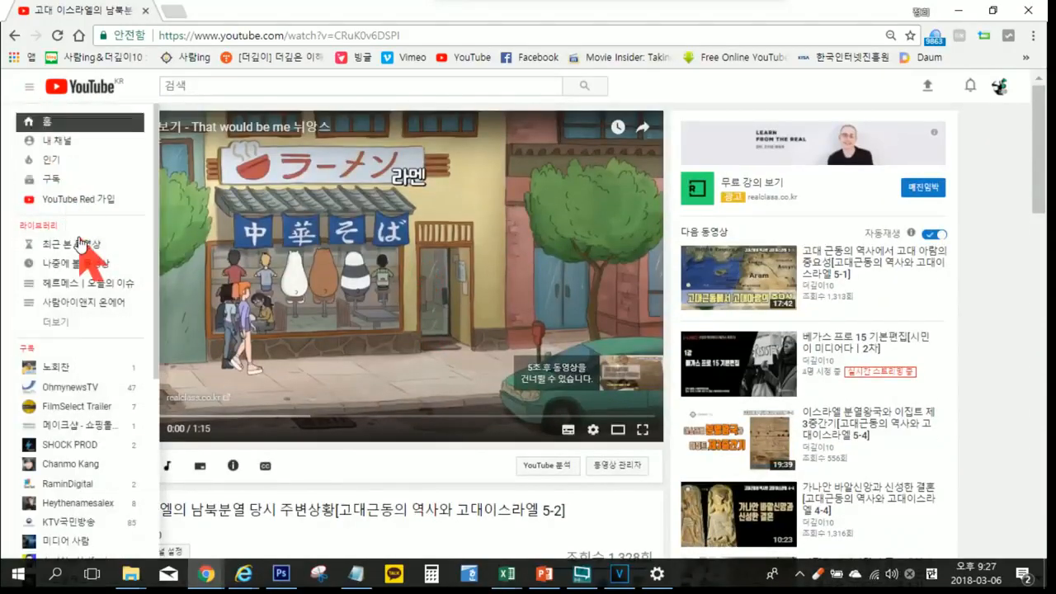
{"action": "left_click", "coordinate": [169, 148]}
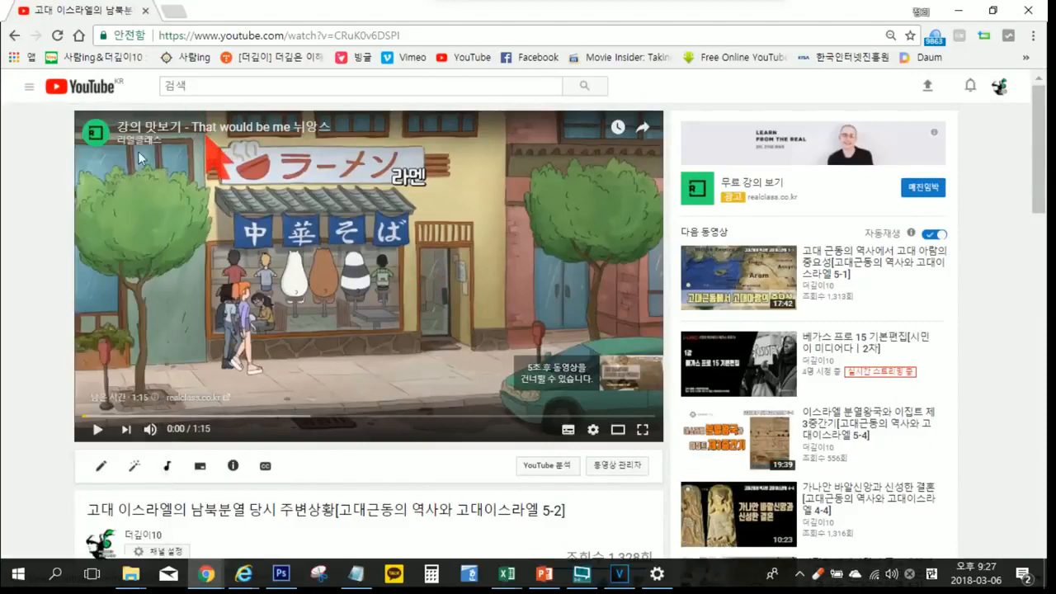
{"action": "scroll", "coordinate": [48, 148], "scroll_direction": "down", "scroll_amount": 5}
{"action": "scroll", "coordinate": [48, 149], "scroll_direction": "up", "scroll_amount": 5}
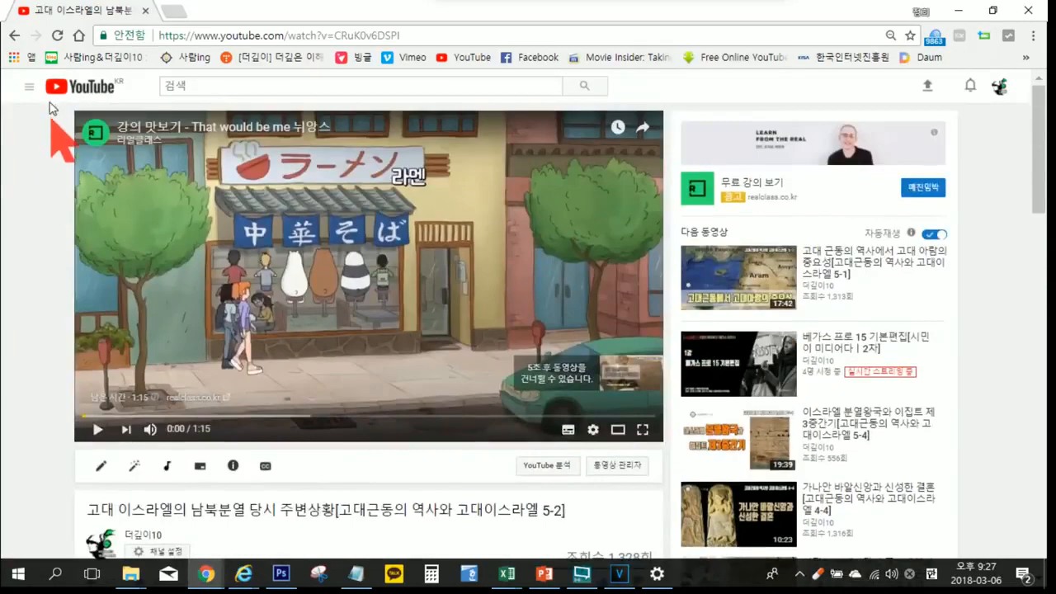
{"action": "left_click", "coordinate": [33, 91]}
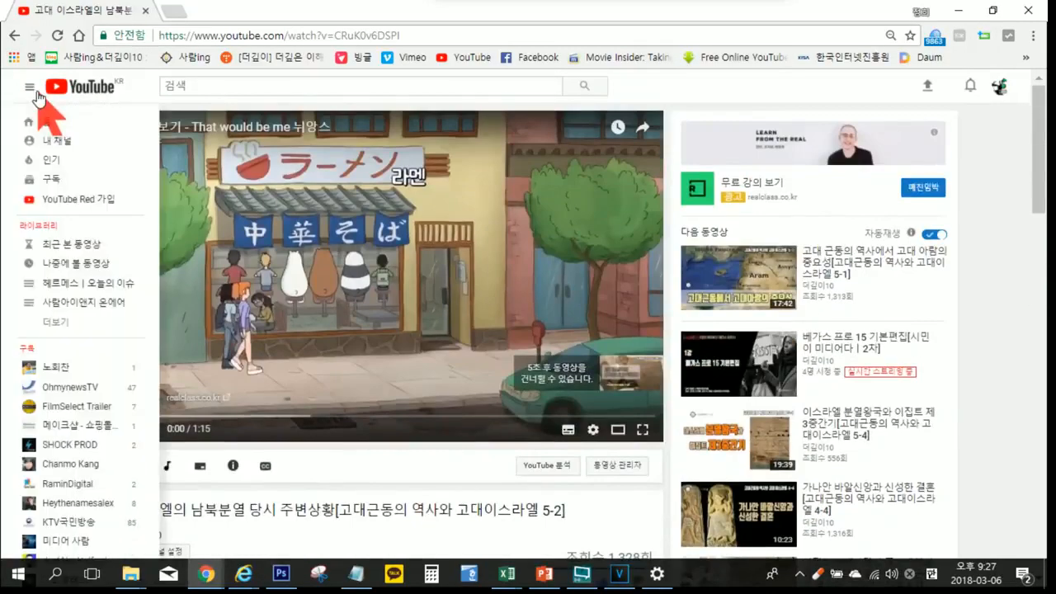
{"action": "left_click", "coordinate": [67, 142]}
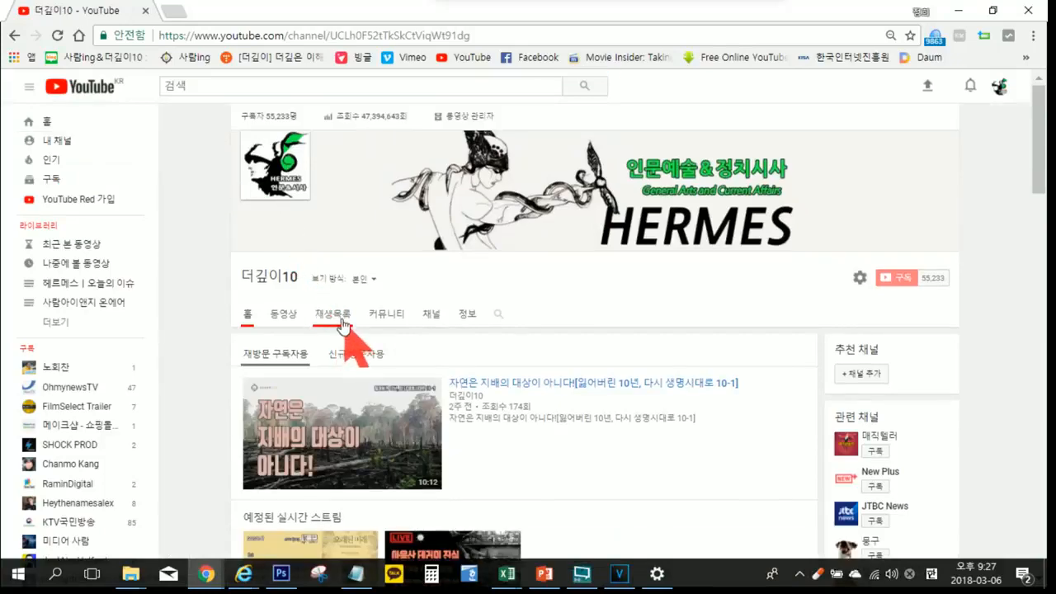
{"action": "left_click", "coordinate": [340, 318]}
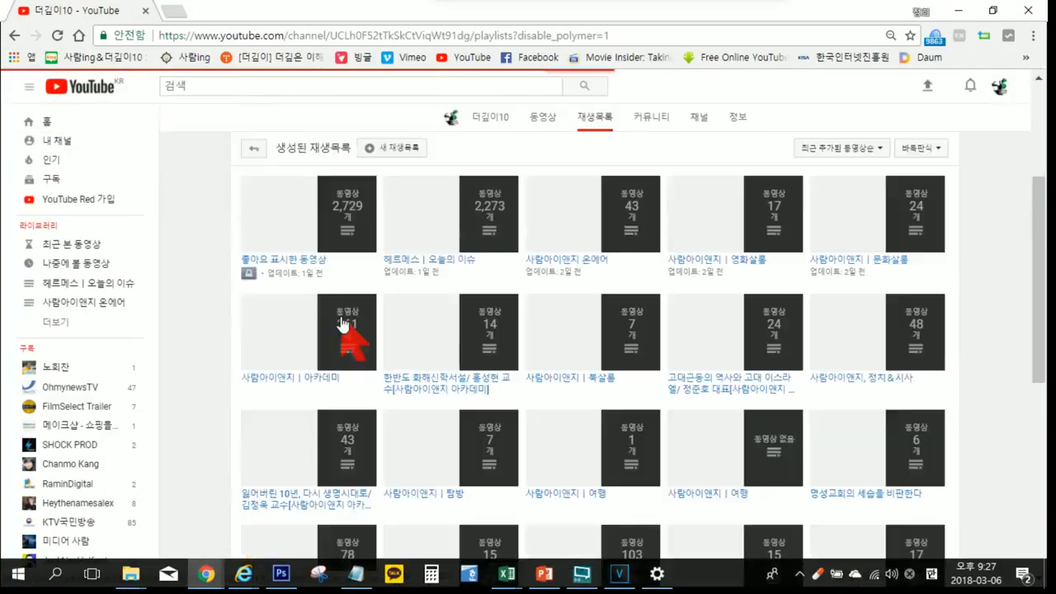
Step: Look through the channel's created playlists and load the additional ones at the end of the list
{"action": "scroll", "coordinate": [412, 322], "scroll_direction": "down", "scroll_amount": 2}
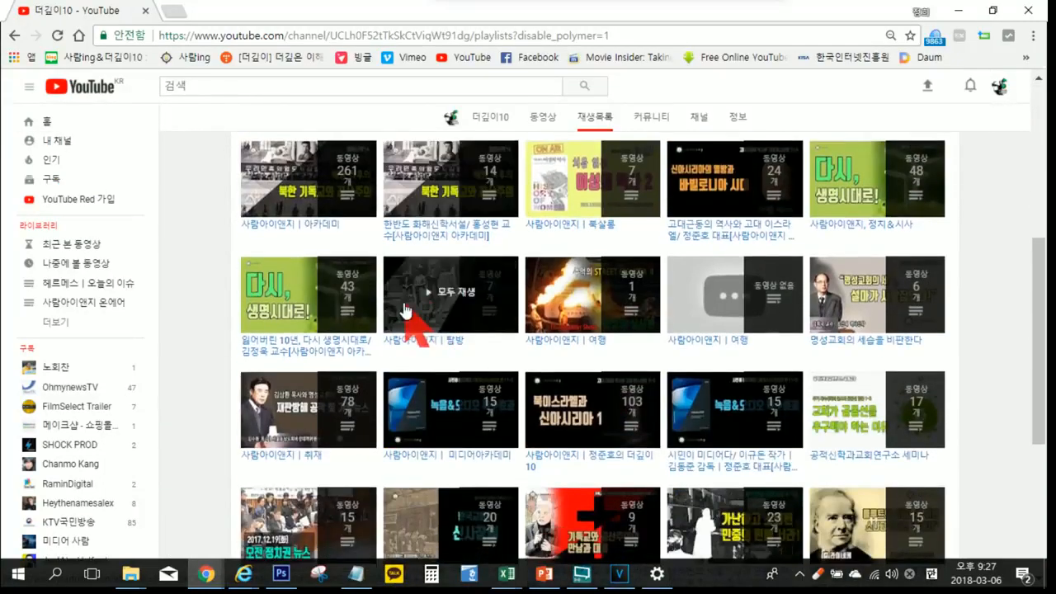
{"action": "scroll", "coordinate": [532, 306], "scroll_direction": "down", "scroll_amount": 2}
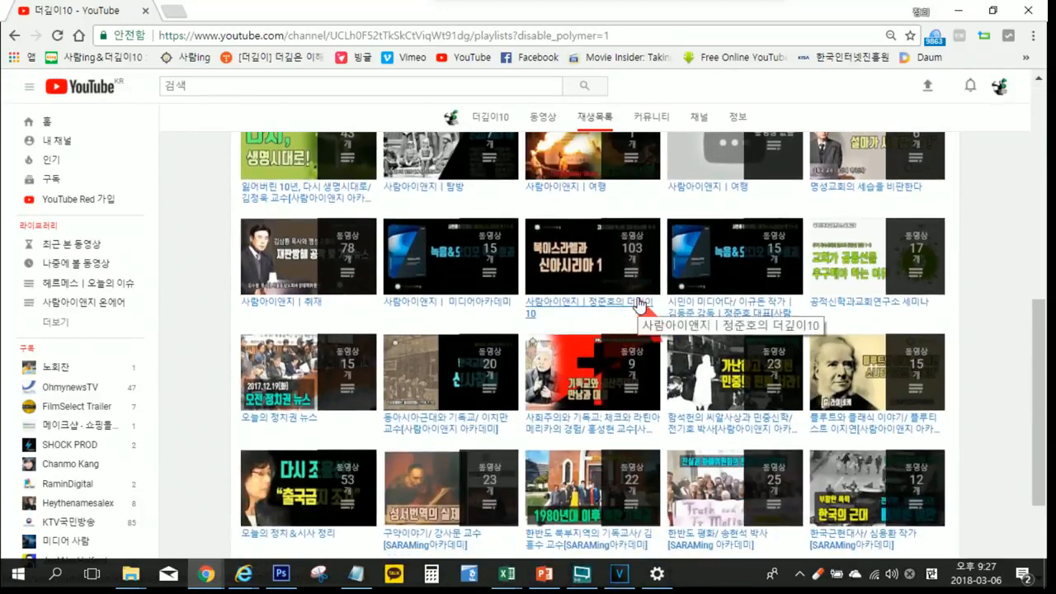
{"action": "scroll", "coordinate": [639, 303], "scroll_direction": "down", "scroll_amount": 2}
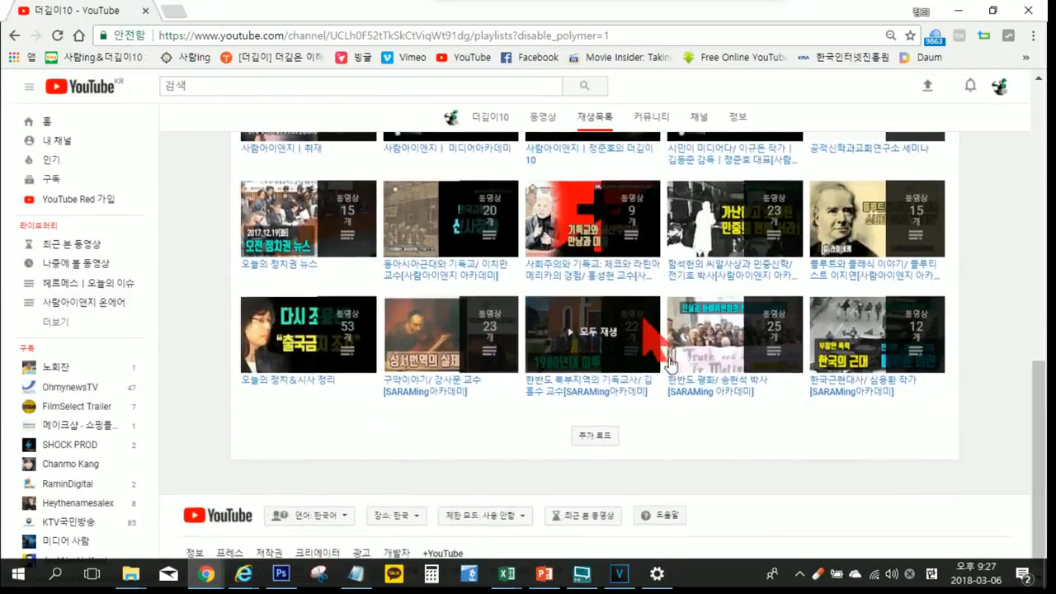
{"action": "scroll", "coordinate": [672, 367], "scroll_direction": "up", "scroll_amount": 2}
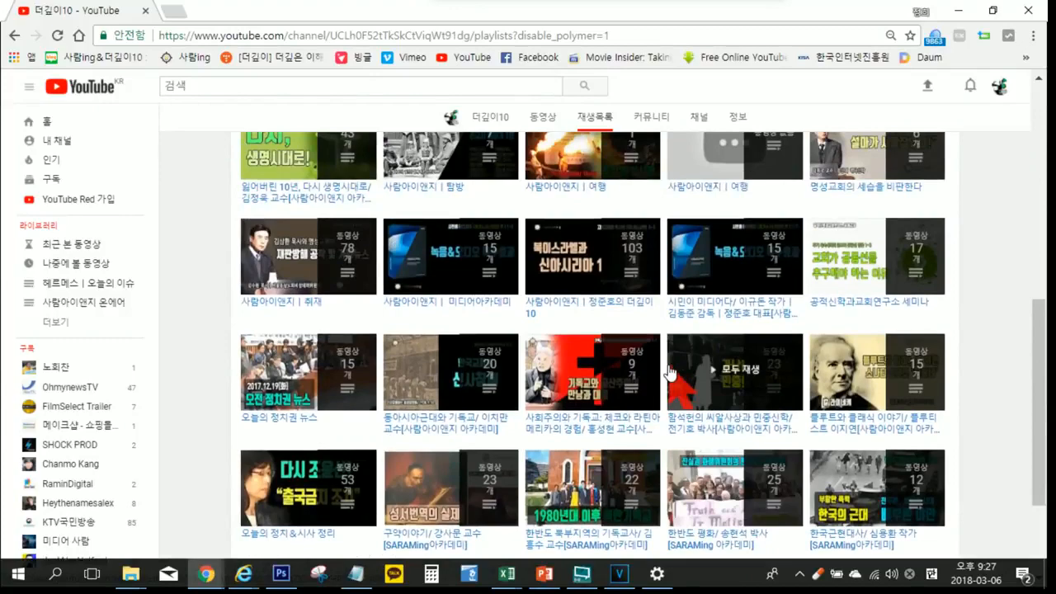
{"action": "scroll", "coordinate": [670, 373], "scroll_direction": "up", "scroll_amount": 4}
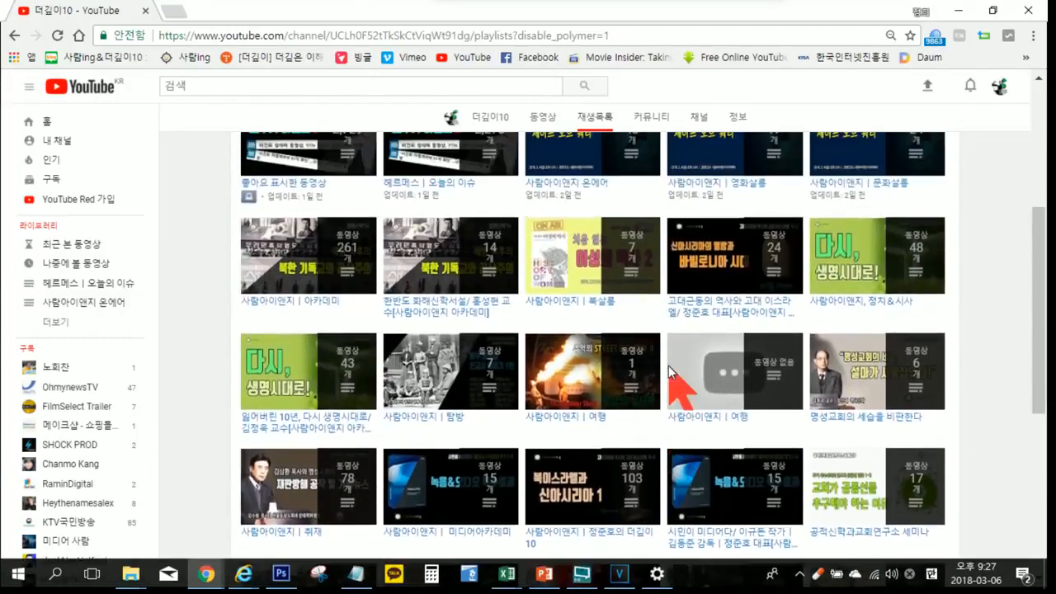
{"action": "scroll", "coordinate": [669, 370], "scroll_direction": "up", "scroll_amount": 3}
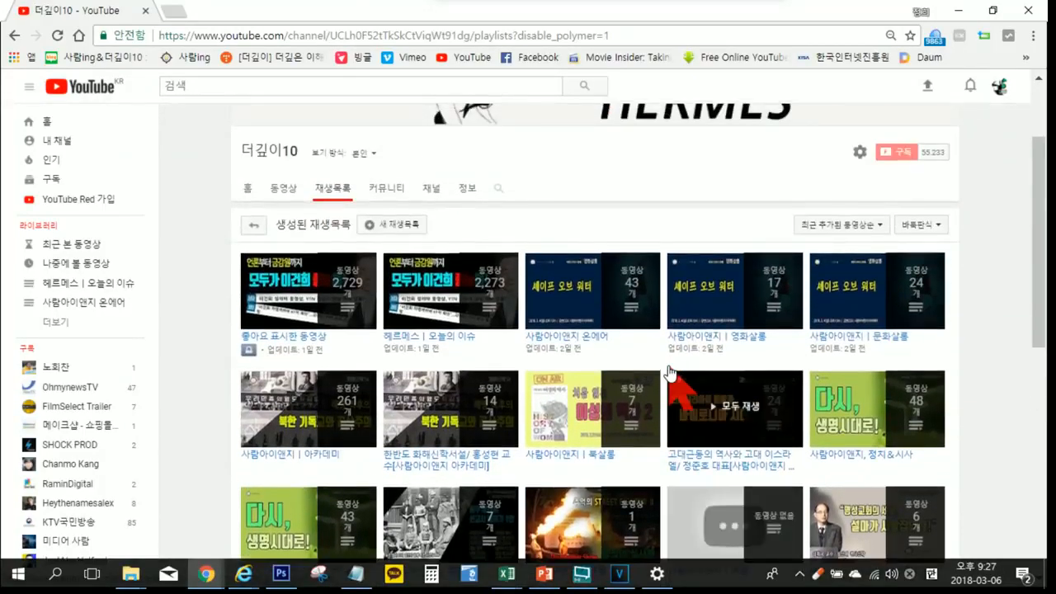
{"action": "scroll", "coordinate": [670, 373], "scroll_direction": "down", "scroll_amount": 3}
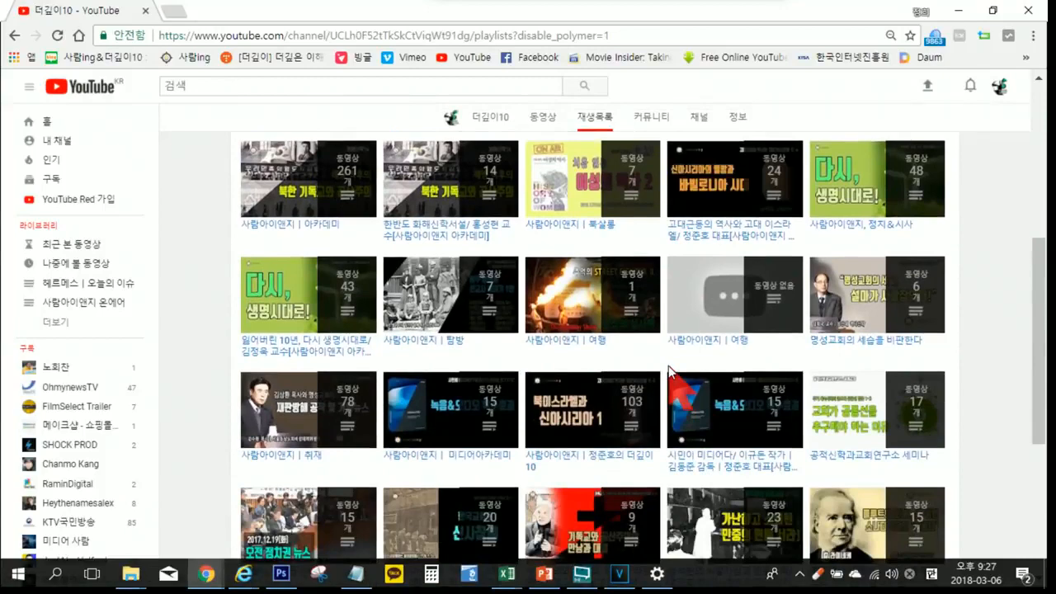
{"action": "scroll", "coordinate": [670, 372], "scroll_direction": "down", "scroll_amount": 3}
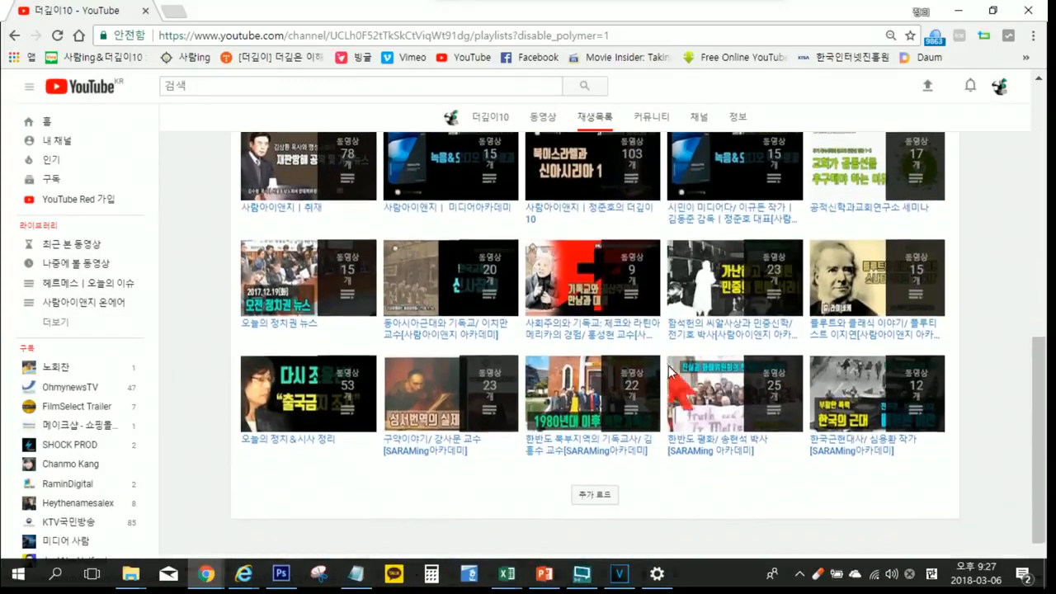
{"action": "scroll", "coordinate": [669, 371], "scroll_direction": "down", "scroll_amount": 2}
{"action": "left_click", "coordinate": [610, 435]}
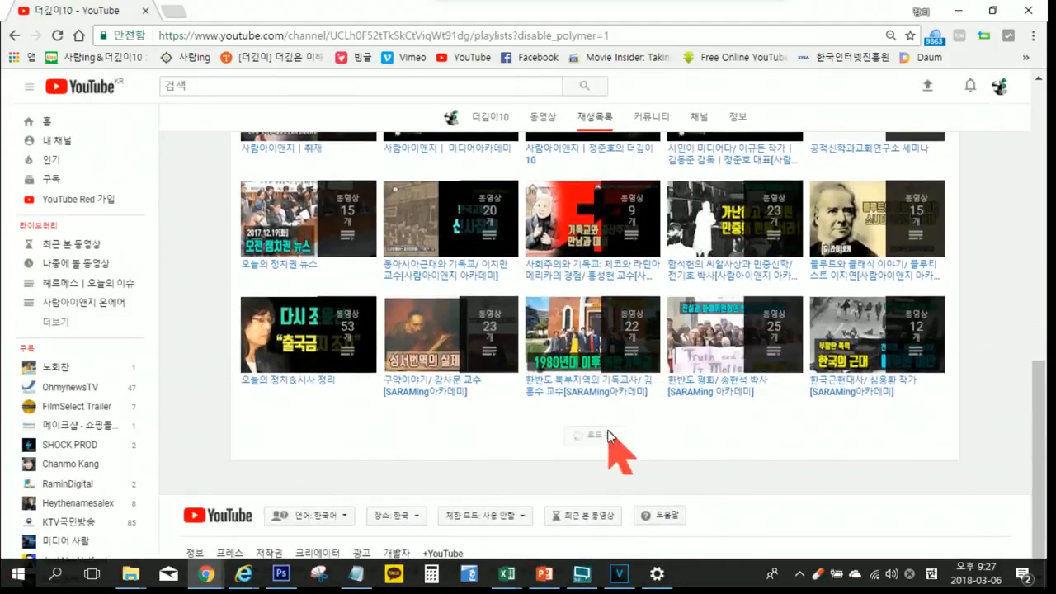
{"action": "scroll", "coordinate": [655, 404], "scroll_direction": "down", "scroll_amount": 2}
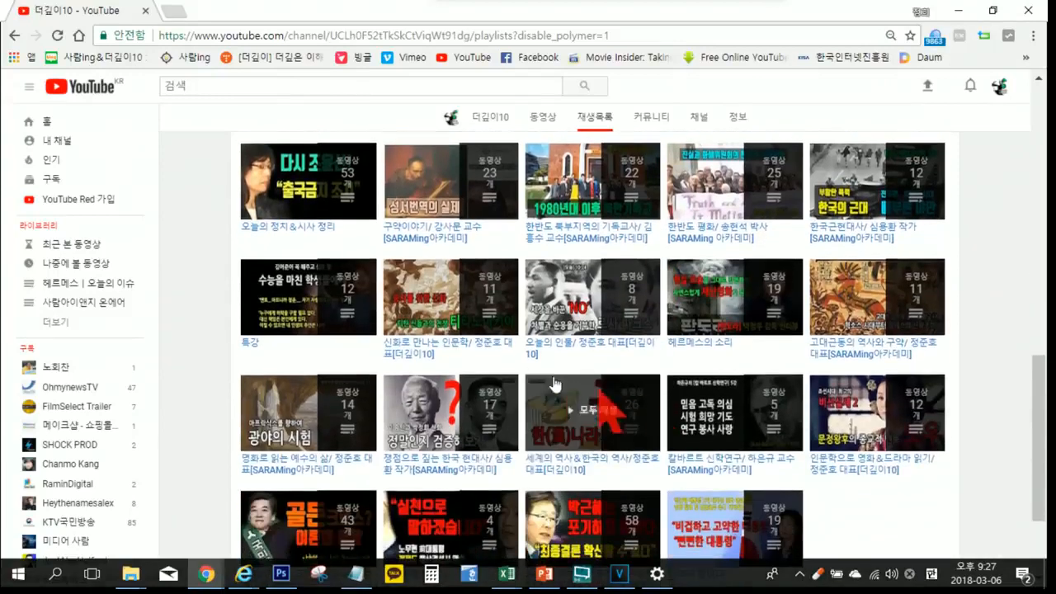
Step: Open the 신화로 만나는 인문학 playlist, play the 아레스 온라인 video [신화의 세계9], and skip its ad
{"action": "left_click", "coordinate": [493, 350]}
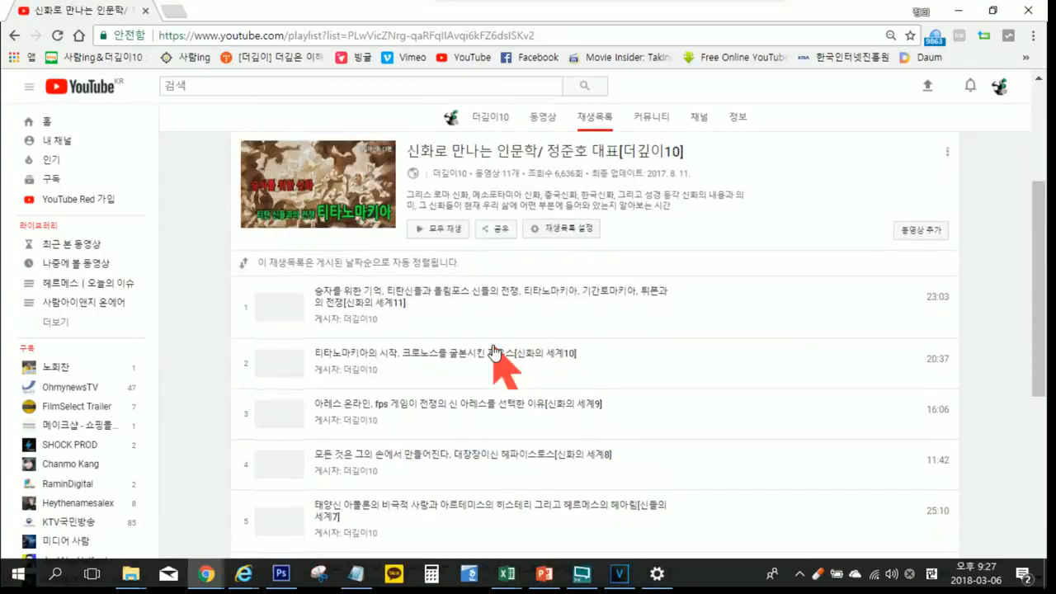
{"action": "left_click", "coordinate": [506, 406]}
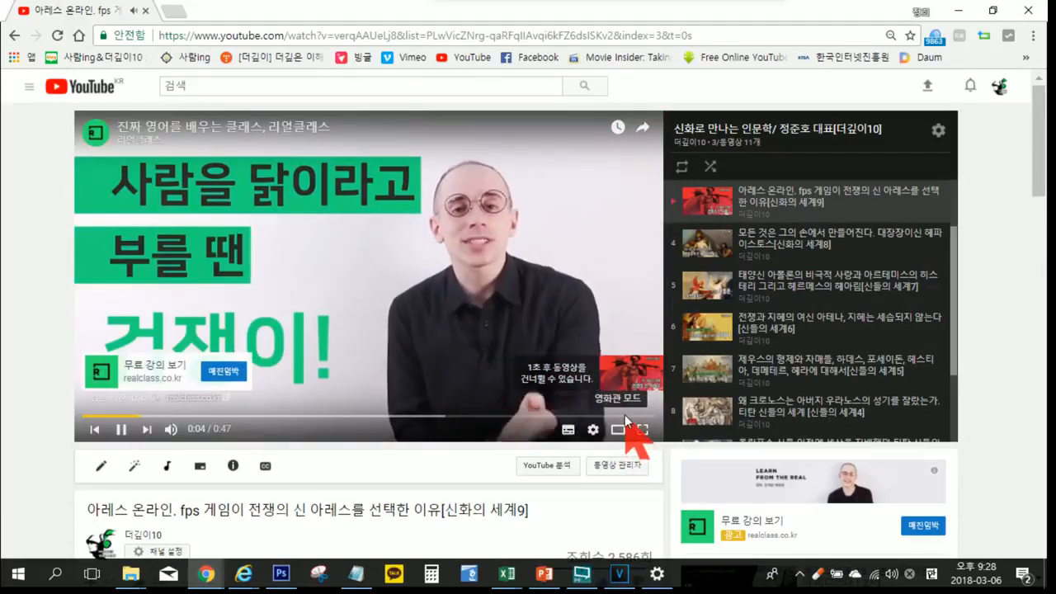
{"action": "left_click", "coordinate": [611, 384]}
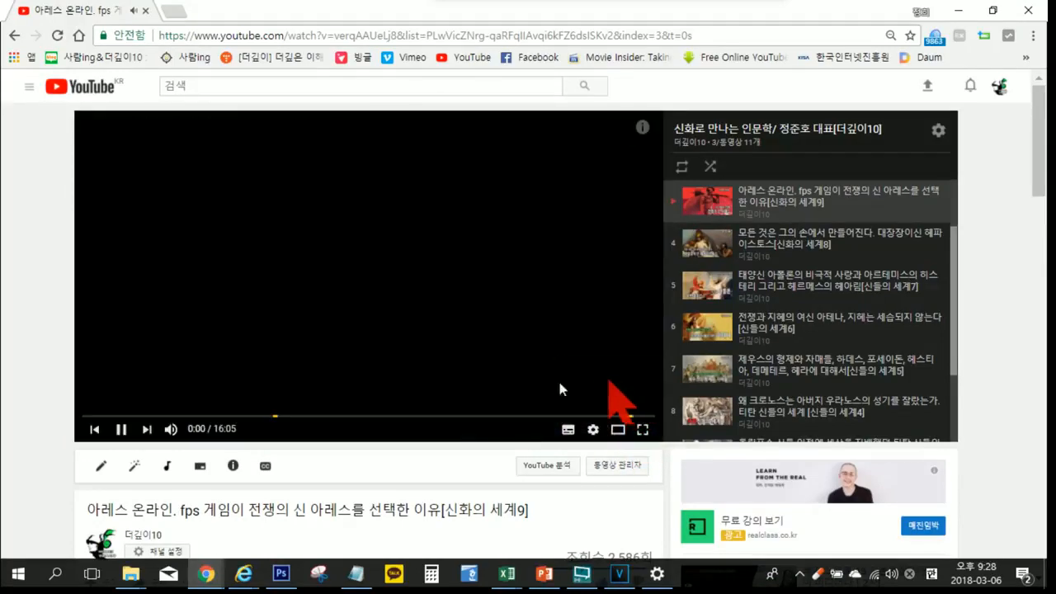
Step: Skip ahead to about 6:50 in the 아레스 온라인 video, close its overlay ad, and pause playback
{"action": "left_click", "coordinate": [327, 416]}
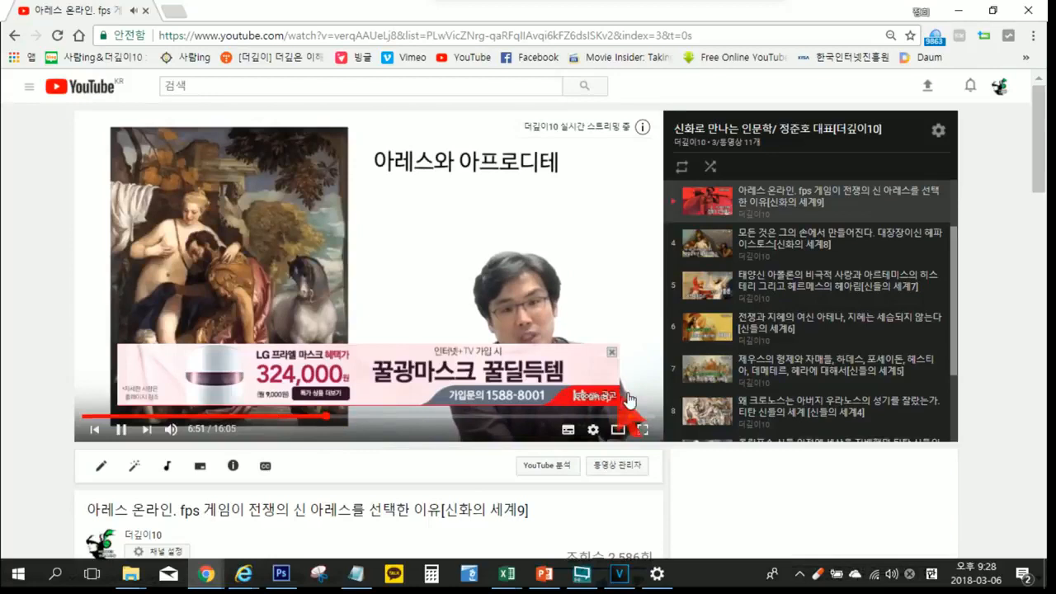
{"action": "left_click", "coordinate": [611, 352]}
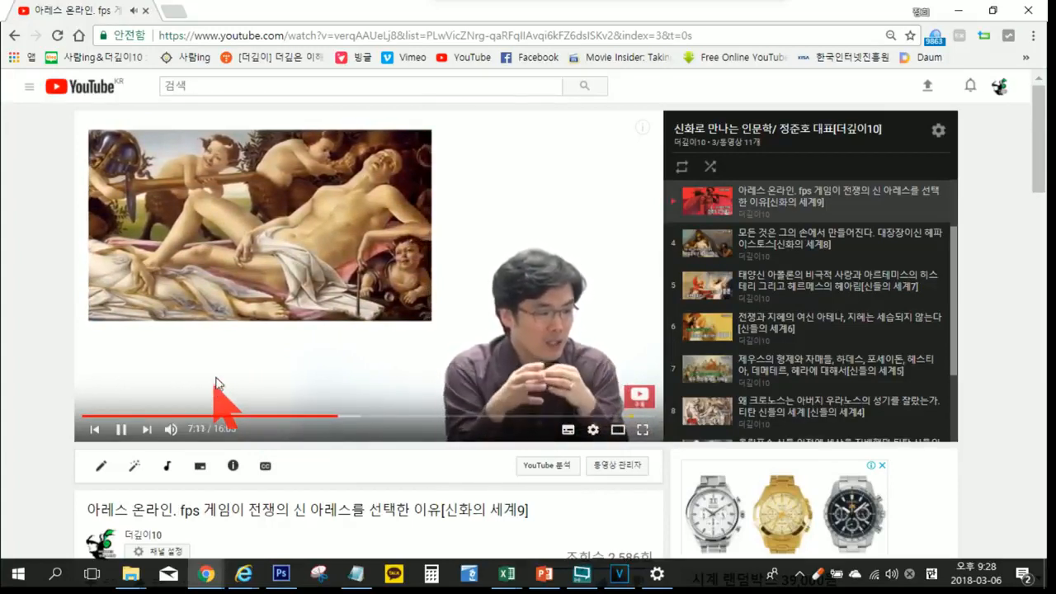
{"action": "left_click", "coordinate": [281, 266]}
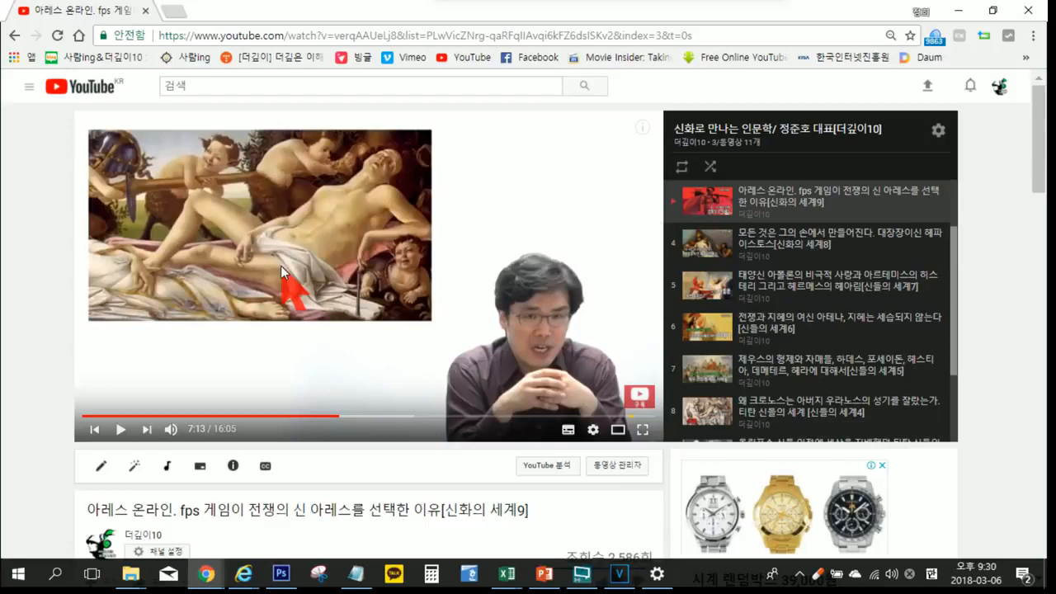
Step: Glance over the paused video's page, then go back to the 더깊이10 channel page and browse its content
{"action": "scroll", "coordinate": [363, 272], "scroll_direction": "down", "scroll_amount": 3}
{"action": "scroll", "coordinate": [363, 272], "scroll_direction": "up", "scroll_amount": 3}
{"action": "scroll", "coordinate": [289, 248], "scroll_direction": "down", "scroll_amount": 5}
{"action": "scroll", "coordinate": [89, 212], "scroll_direction": "up", "scroll_amount": 5}
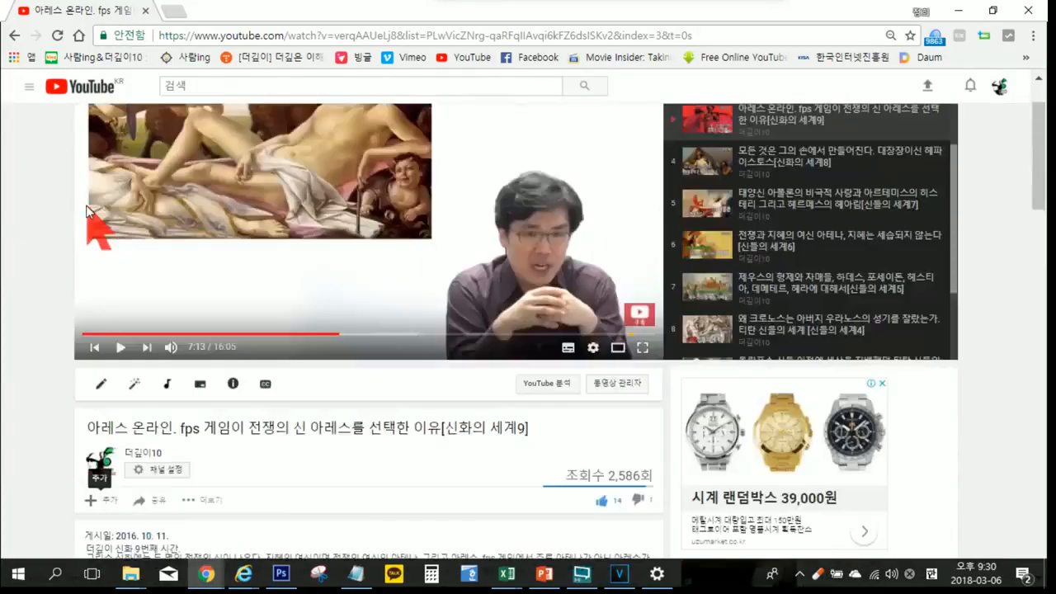
{"action": "left_click", "coordinate": [29, 86]}
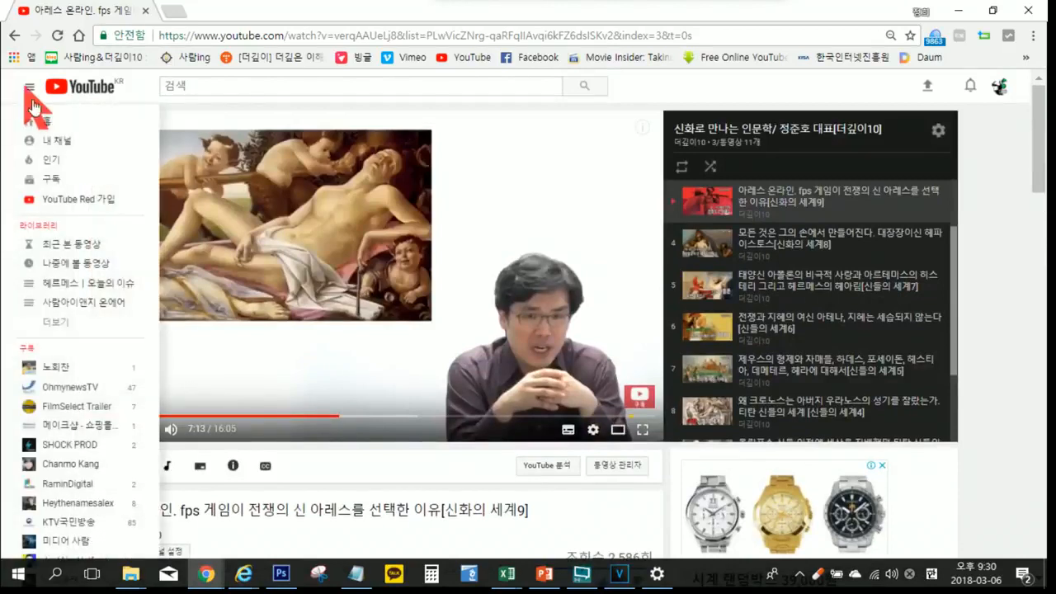
{"action": "left_click", "coordinate": [56, 142]}
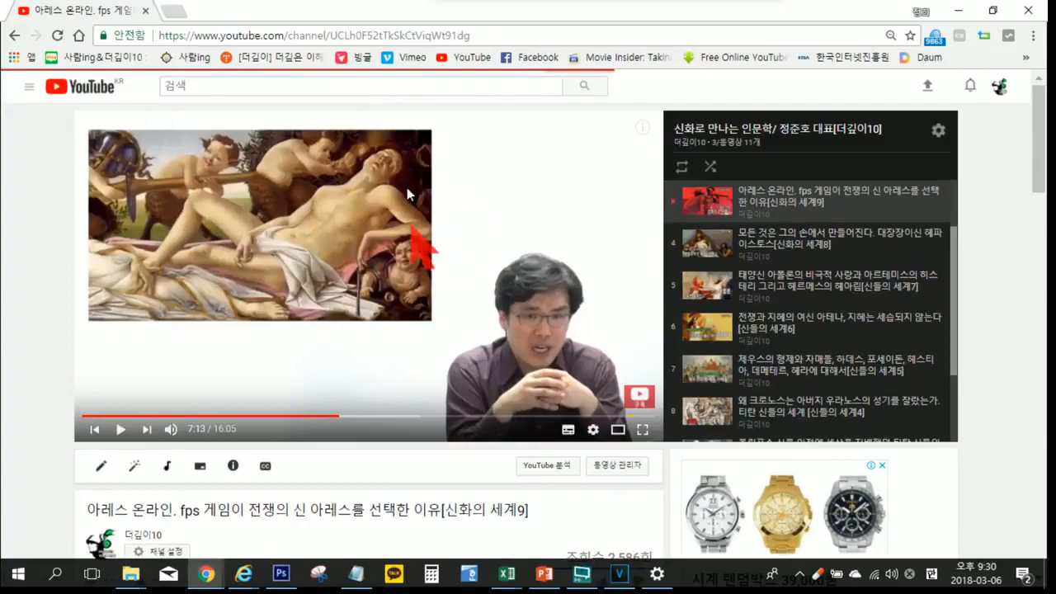
{"action": "scroll", "coordinate": [381, 277], "scroll_direction": "down", "scroll_amount": 5}
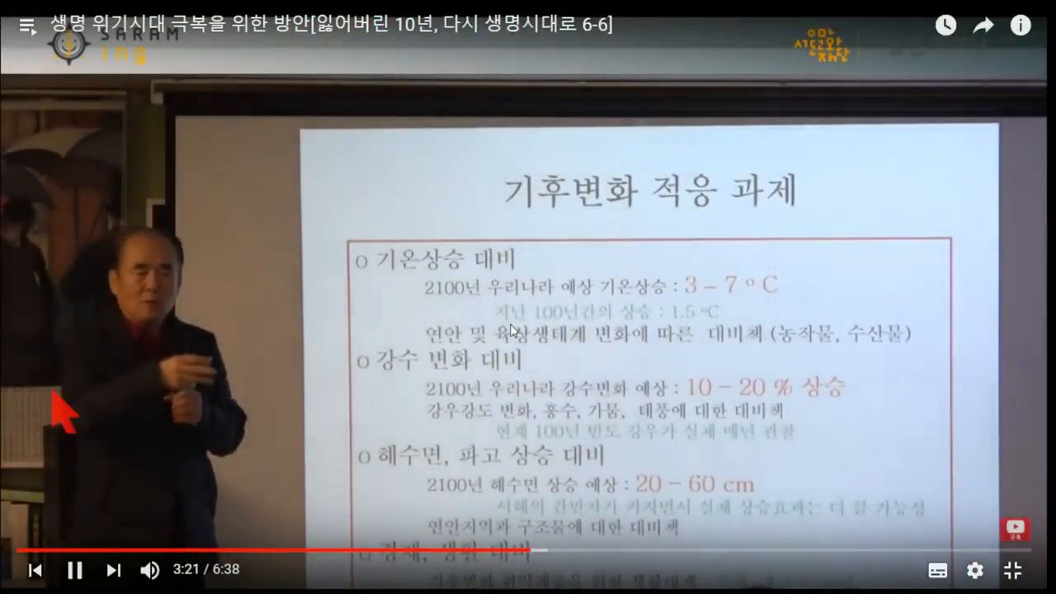
Step: Pause 생명 위기시대 극복을 위한 방안, leave full screen, and look through the videos in the 사람아이앤지 | 아카데미 playlist
{"action": "left_click", "coordinate": [717, 300]}
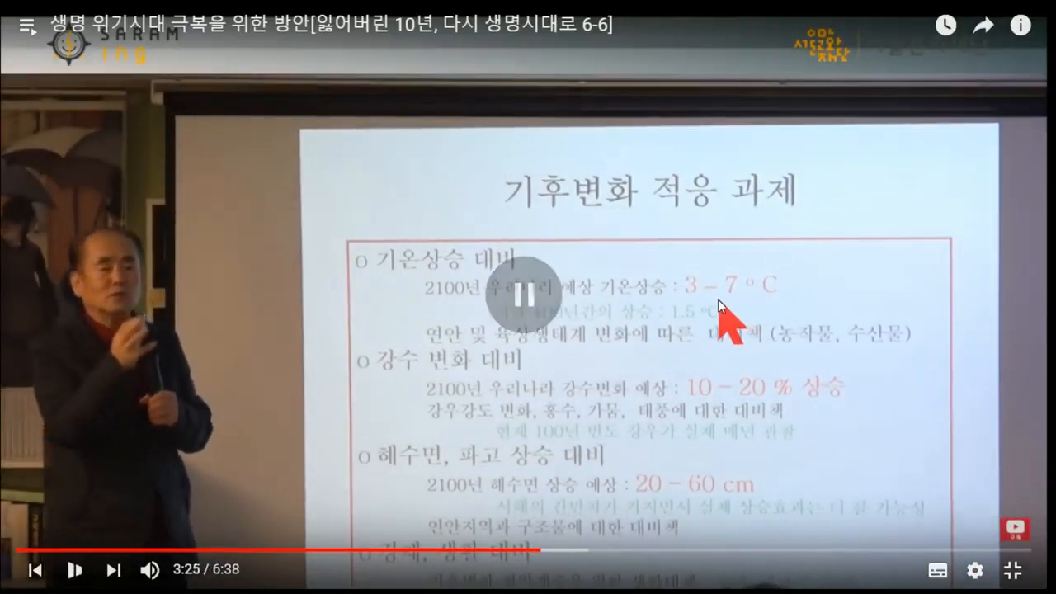
{"action": "double_click", "coordinate": [526, 291]}
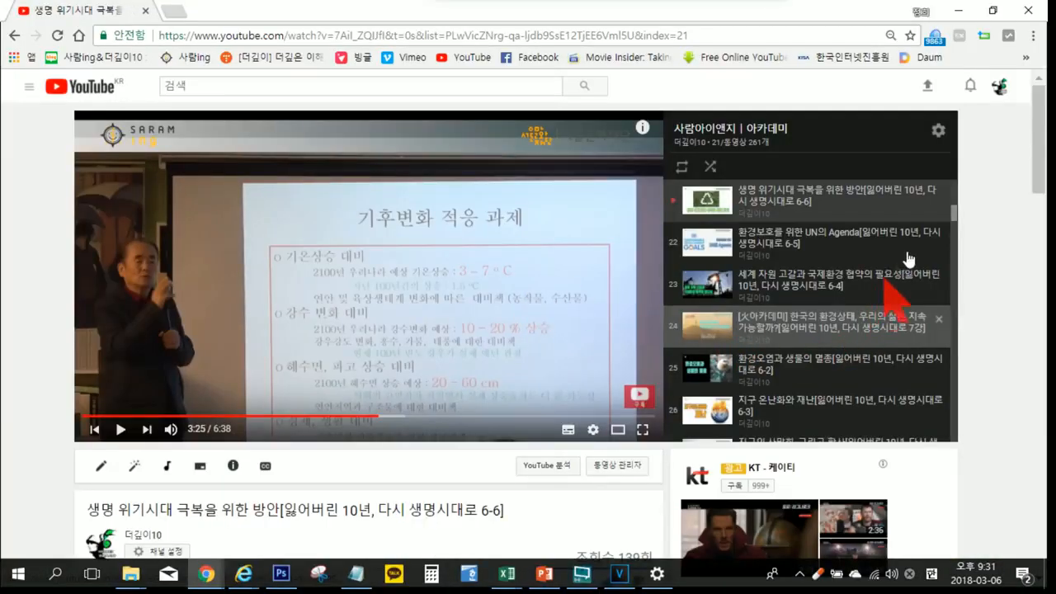
{"action": "left_click_drag", "start_coordinate": [949, 211], "coordinate": [937, 353]}
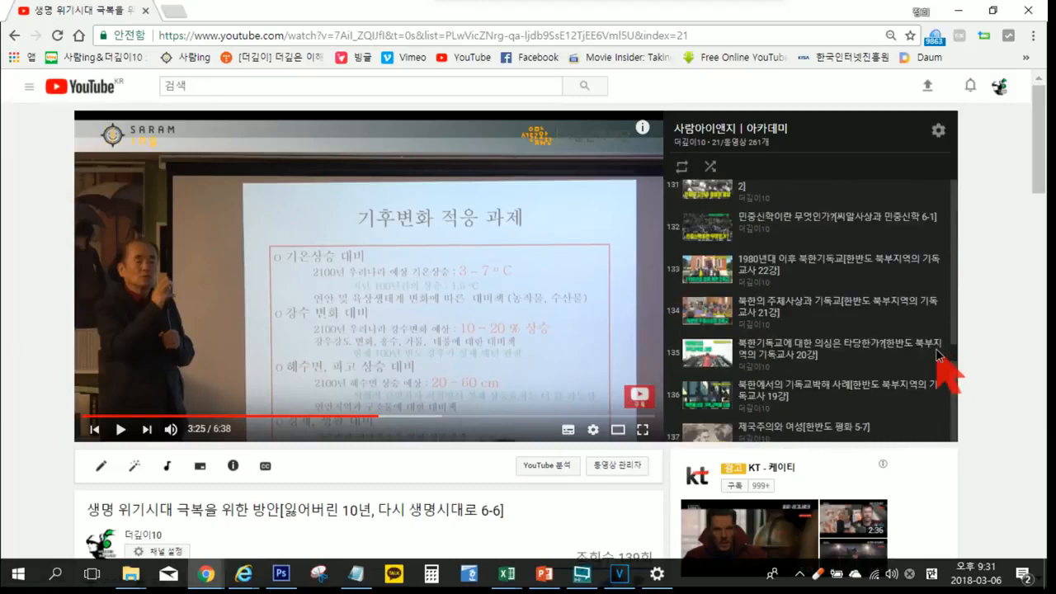
{"action": "left_click_drag", "start_coordinate": [937, 354], "coordinate": [936, 314]}
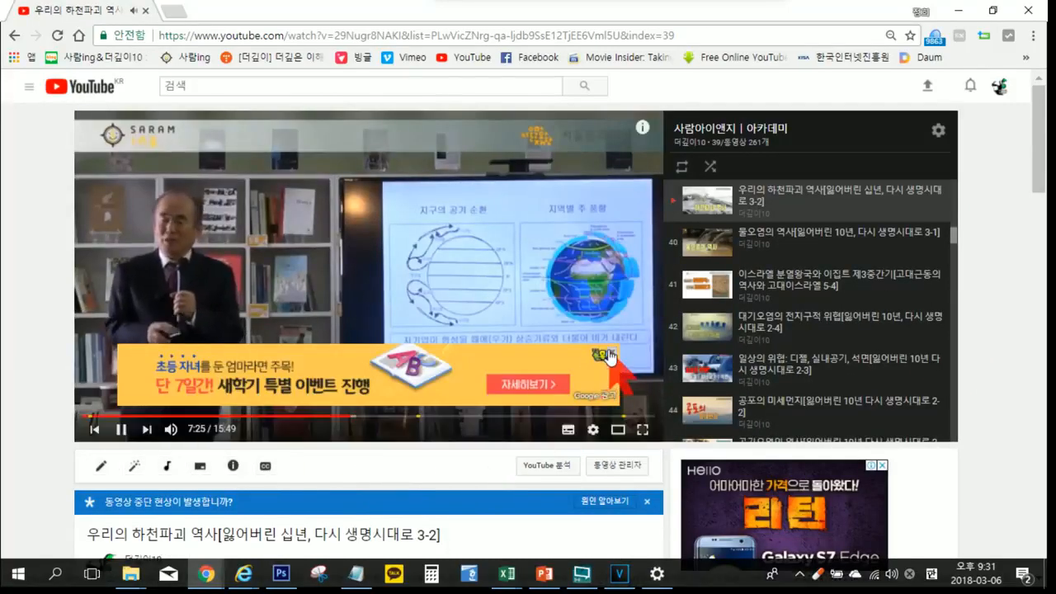
Step: Close the overlay ad on the 우리의 하천파괴 역사 video, set its playback quality to 1080p, and pause it
{"action": "left_click", "coordinate": [609, 355]}
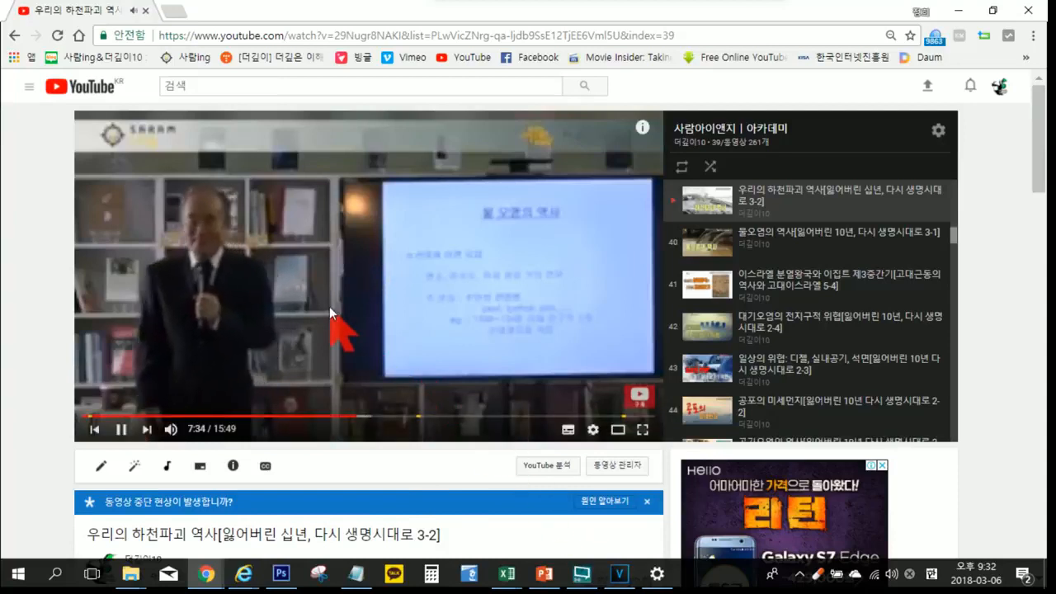
{"action": "left_click", "coordinate": [591, 430]}
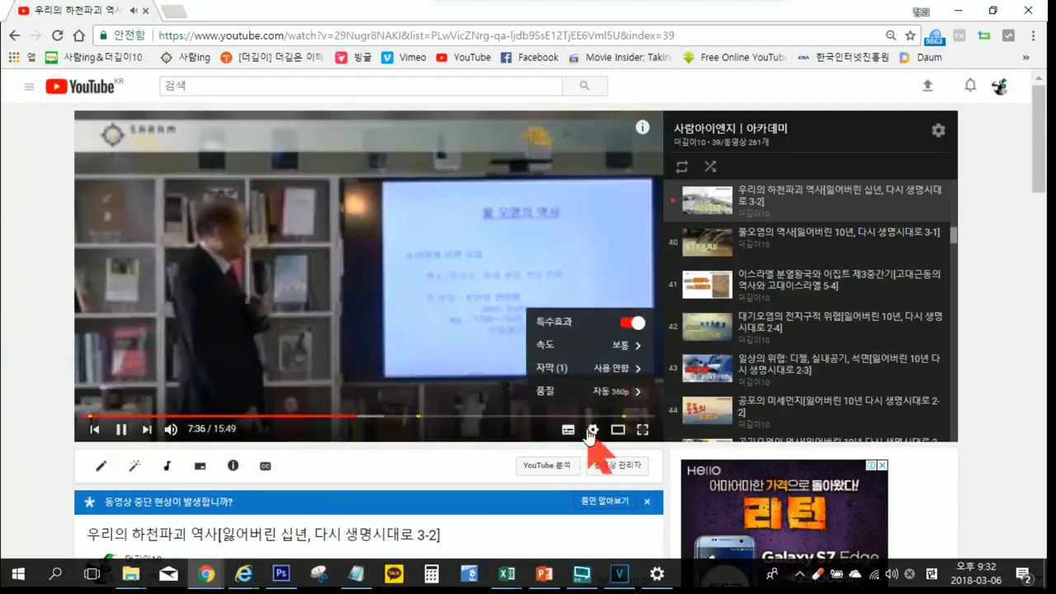
{"action": "left_click", "coordinate": [613, 393]}
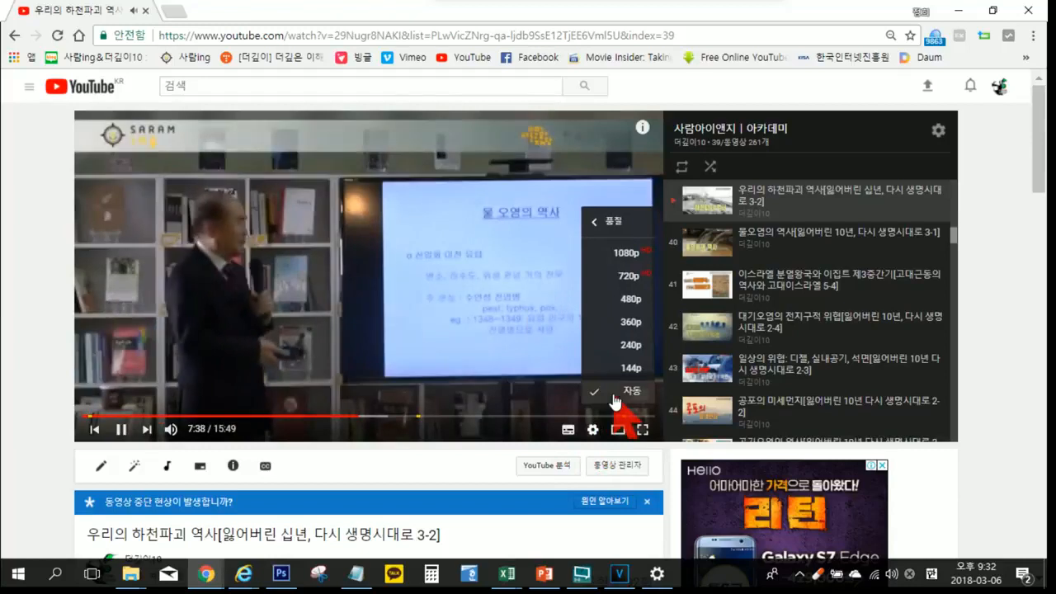
{"action": "left_click", "coordinate": [628, 251]}
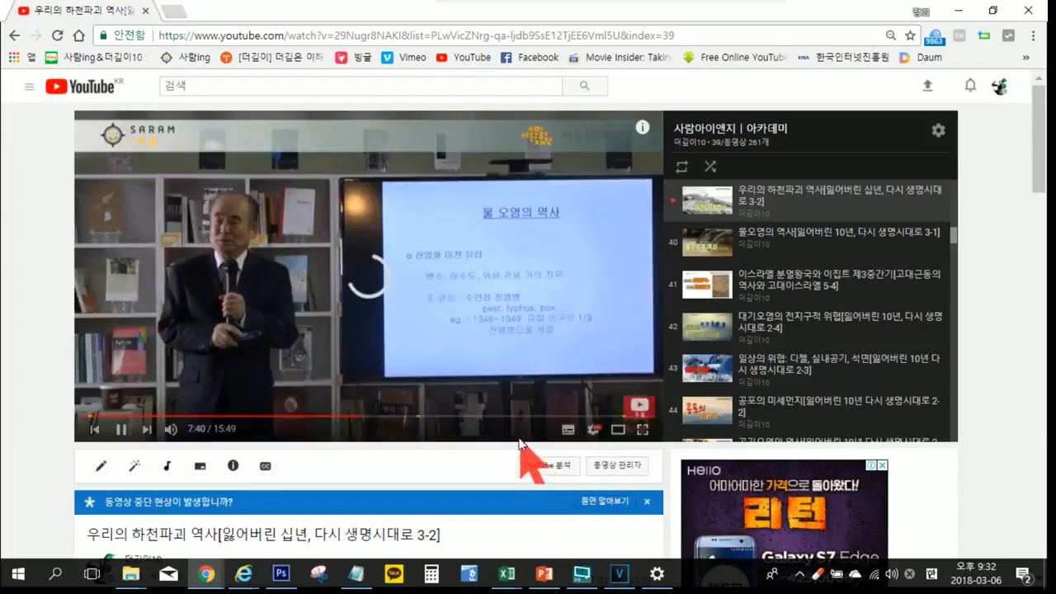
{"action": "left_click", "coordinate": [361, 341]}
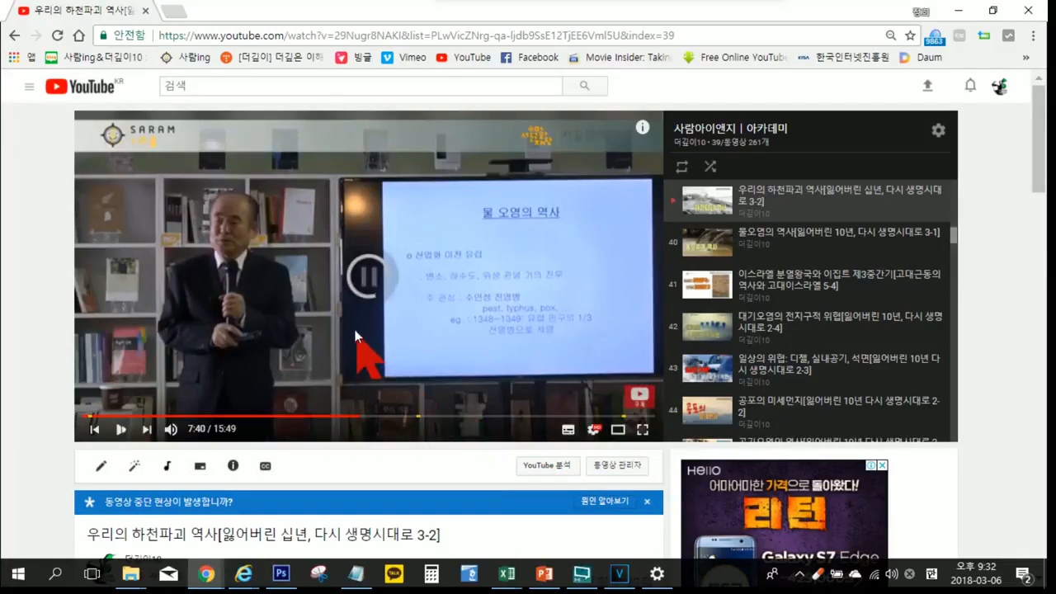
{"action": "left_click", "coordinate": [365, 281]}
{"action": "left_click", "coordinate": [367, 283]}
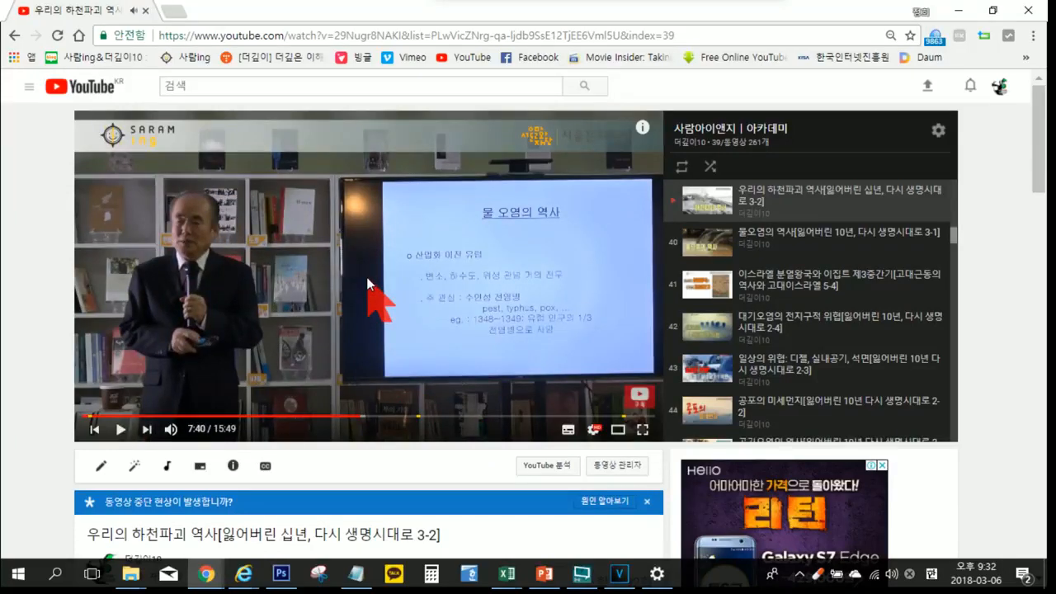
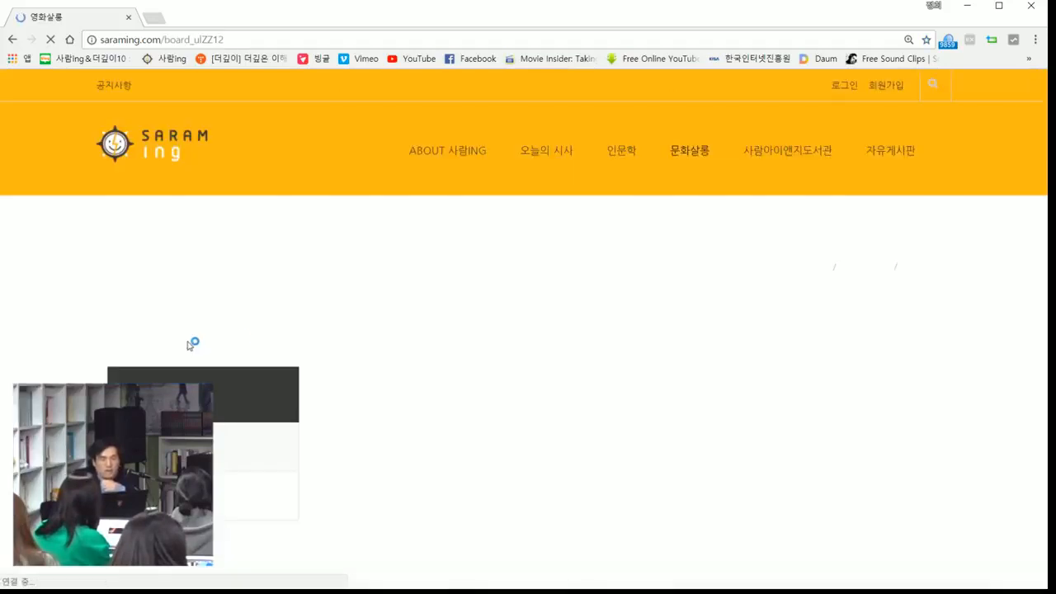
Step: Find the 쉬러브즈미 post on the 영화살롱 board, open it, and play its embedded video
{"action": "scroll", "coordinate": [289, 320], "scroll_direction": "down", "scroll_amount": 1}
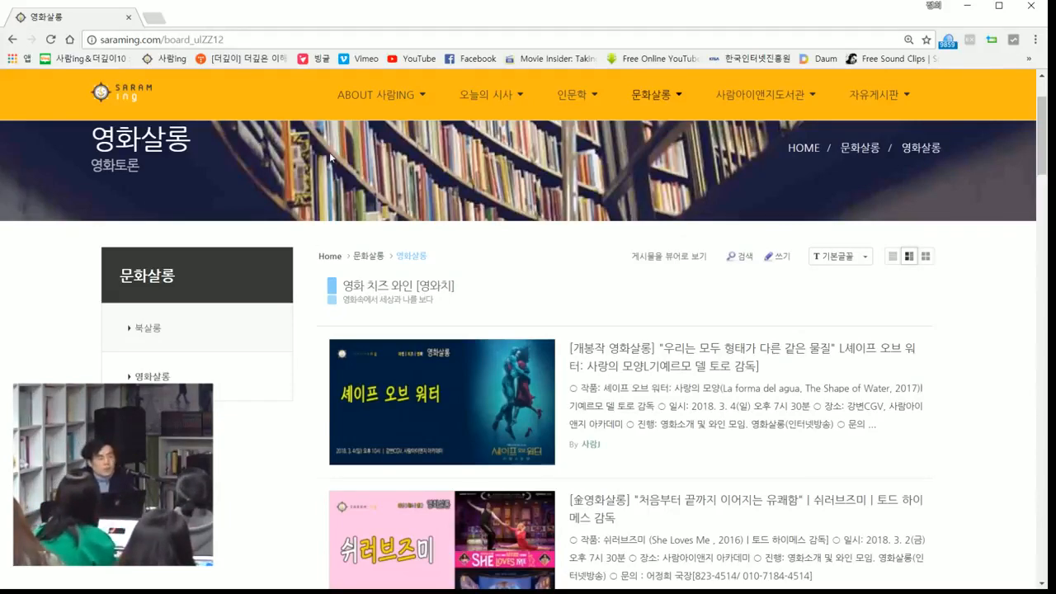
{"action": "scroll", "coordinate": [573, 330], "scroll_direction": "down", "scroll_amount": 3}
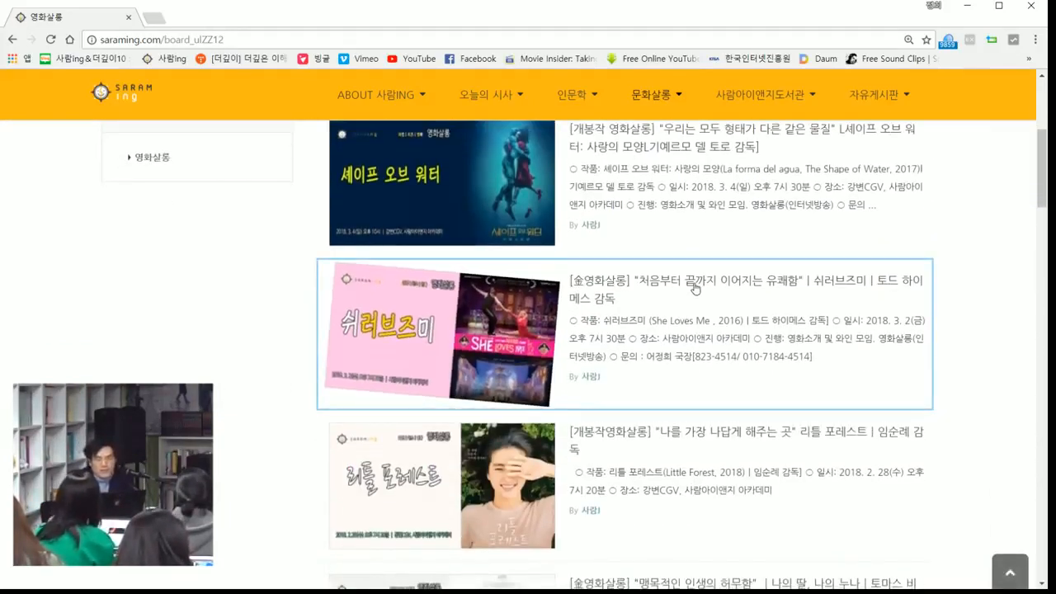
{"action": "left_click", "coordinate": [696, 284]}
{"action": "scroll", "coordinate": [644, 293], "scroll_direction": "down", "scroll_amount": 4}
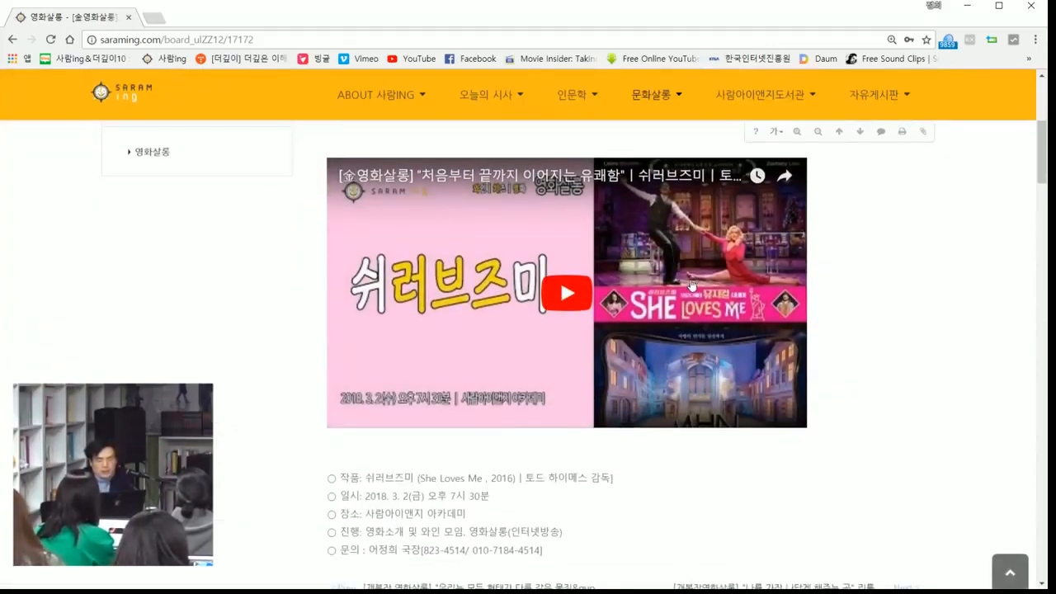
{"action": "left_click", "coordinate": [578, 297]}
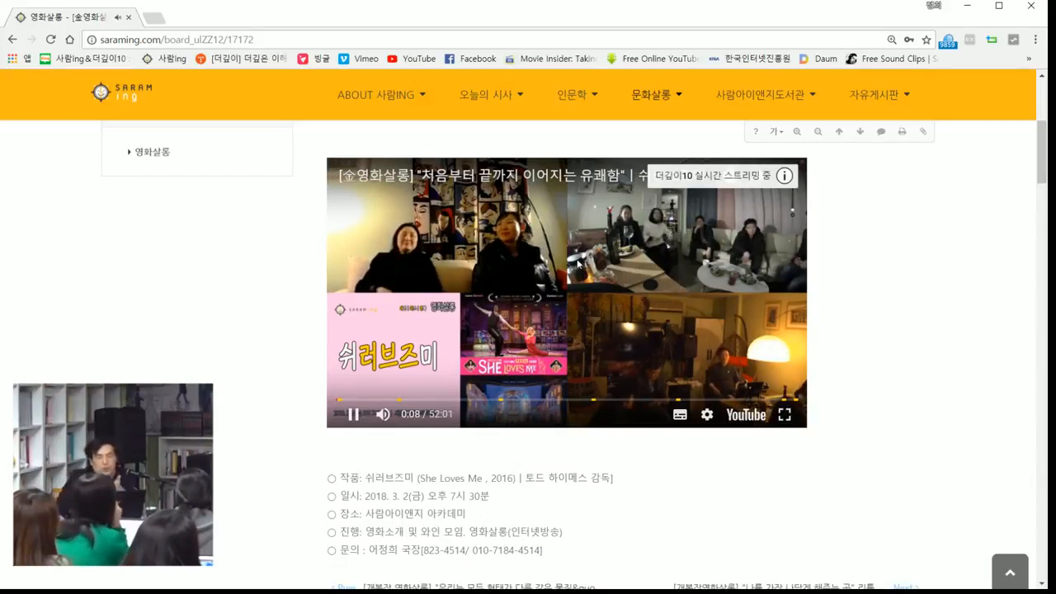
Step: Skip the 쉬러브즈미 video ahead to about 25:55, close its overlay ad, and pause playback
{"action": "left_click", "coordinate": [568, 402]}
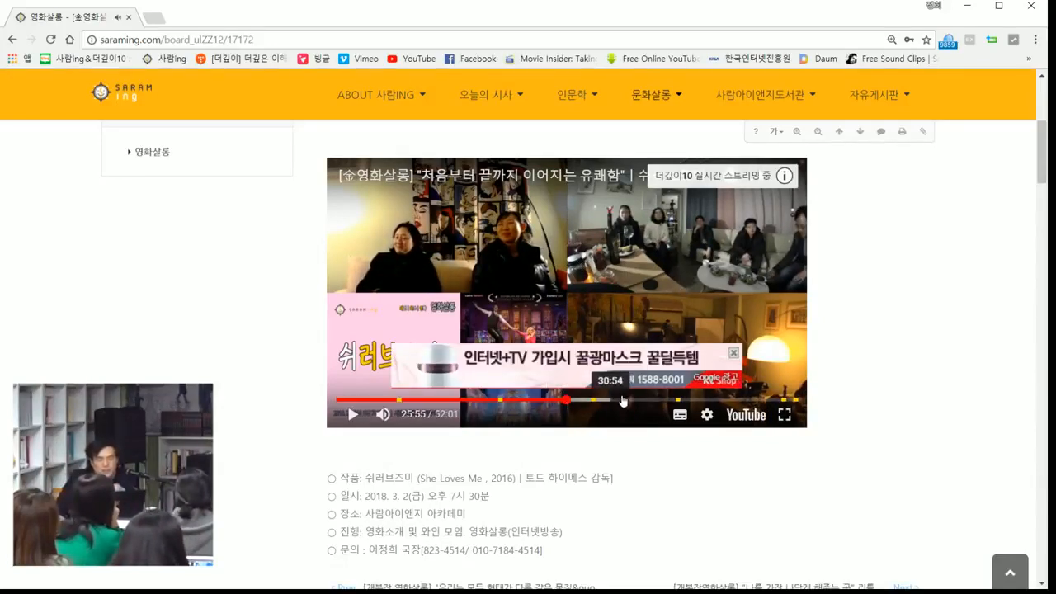
{"action": "left_click", "coordinate": [734, 354]}
{"action": "left_click", "coordinate": [651, 302]}
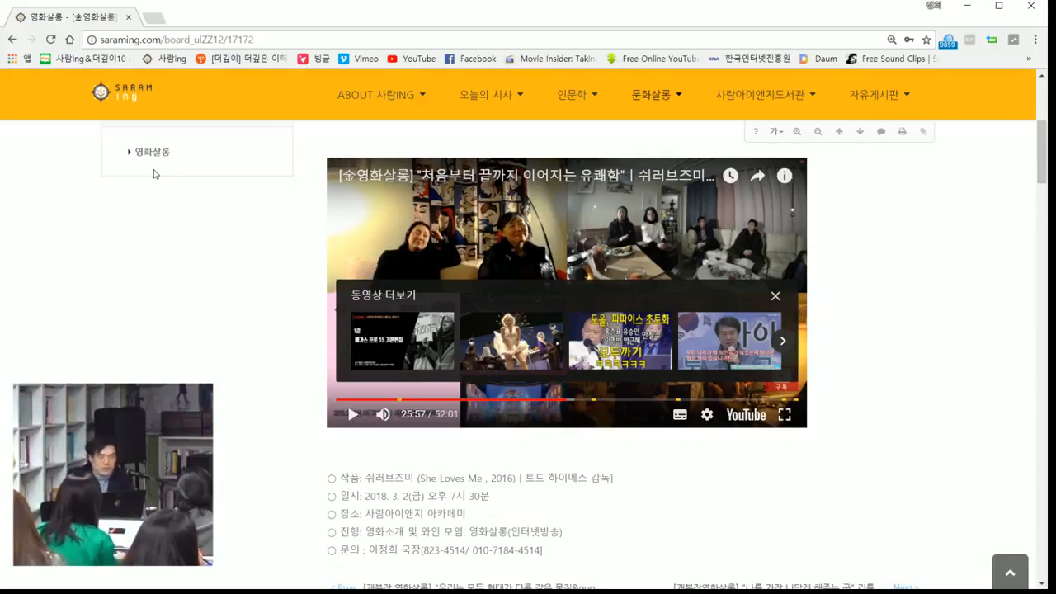
Step: Go to the 더깊이10 YouTube channel, show its new-visitor view, and play the featured video in full screen
{"action": "left_click", "coordinate": [244, 59]}
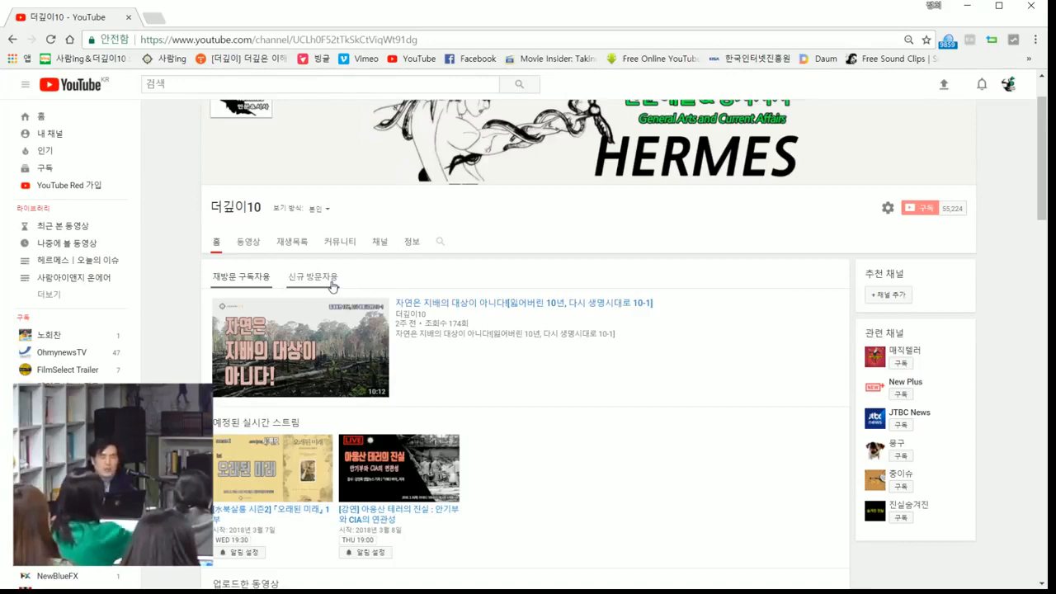
{"action": "left_click", "coordinate": [330, 280]}
{"action": "scroll", "coordinate": [363, 264], "scroll_direction": "down", "scroll_amount": 2}
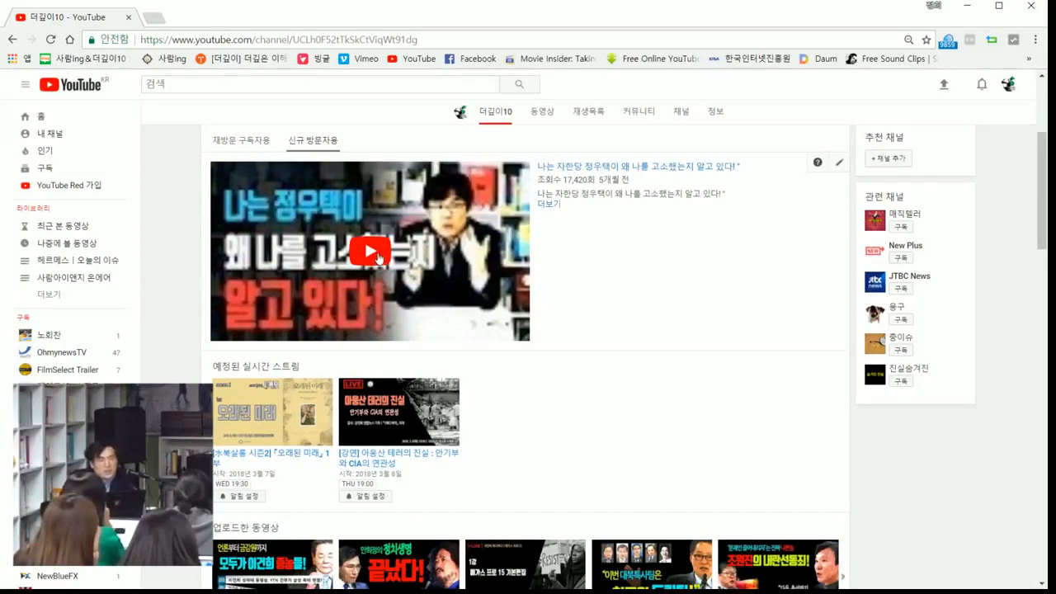
{"action": "left_click", "coordinate": [378, 258]}
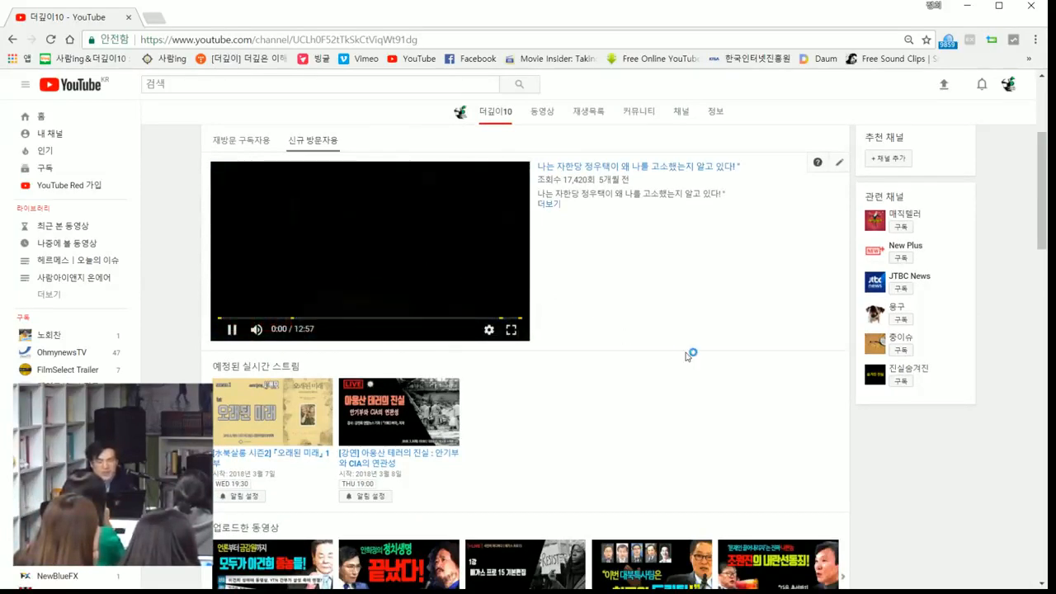
{"action": "left_click", "coordinate": [511, 330]}
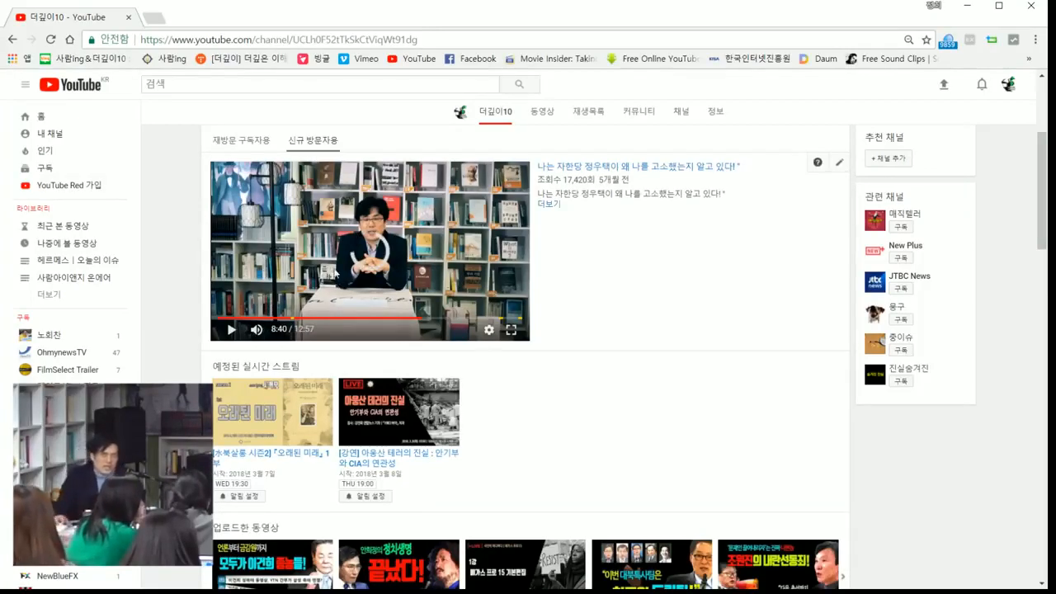
Step: Resume the channel's featured video briefly from 8:40, pause it, and minimize the browser
{"action": "left_click", "coordinate": [360, 256]}
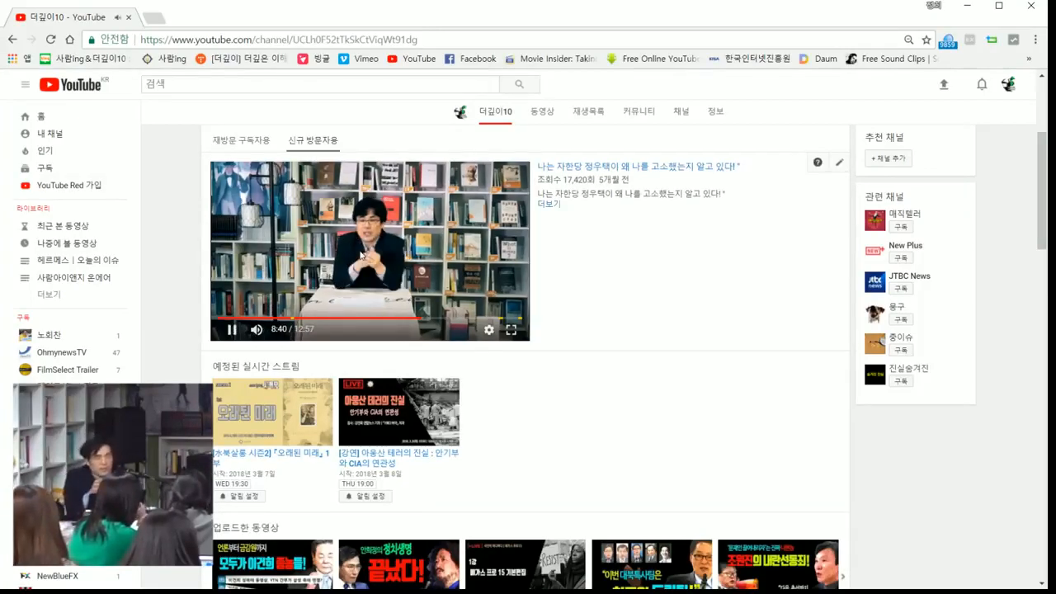
{"action": "left_click", "coordinate": [437, 252]}
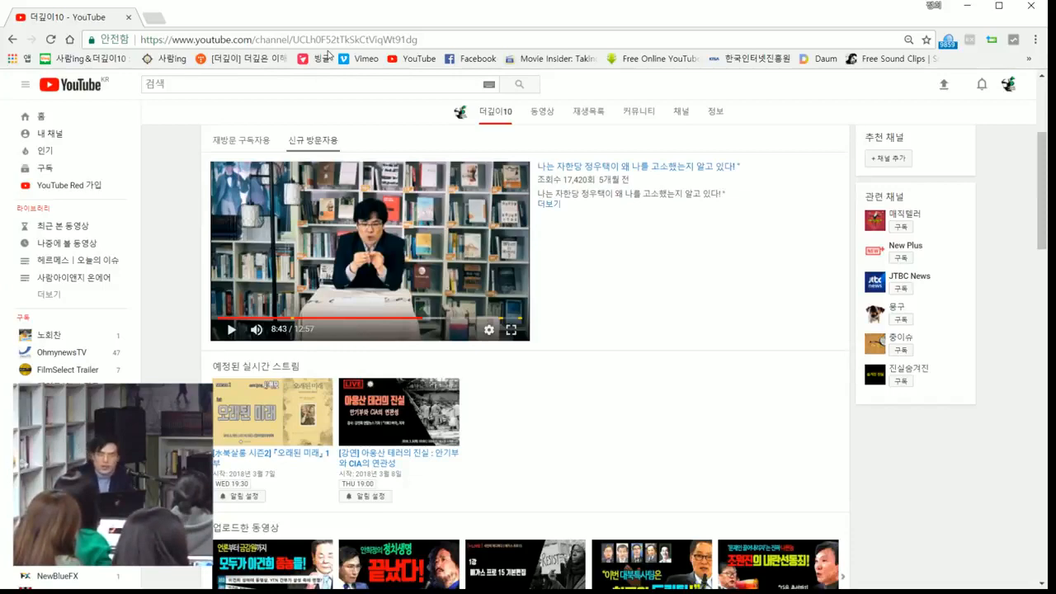
{"action": "left_click", "coordinate": [965, 7]}
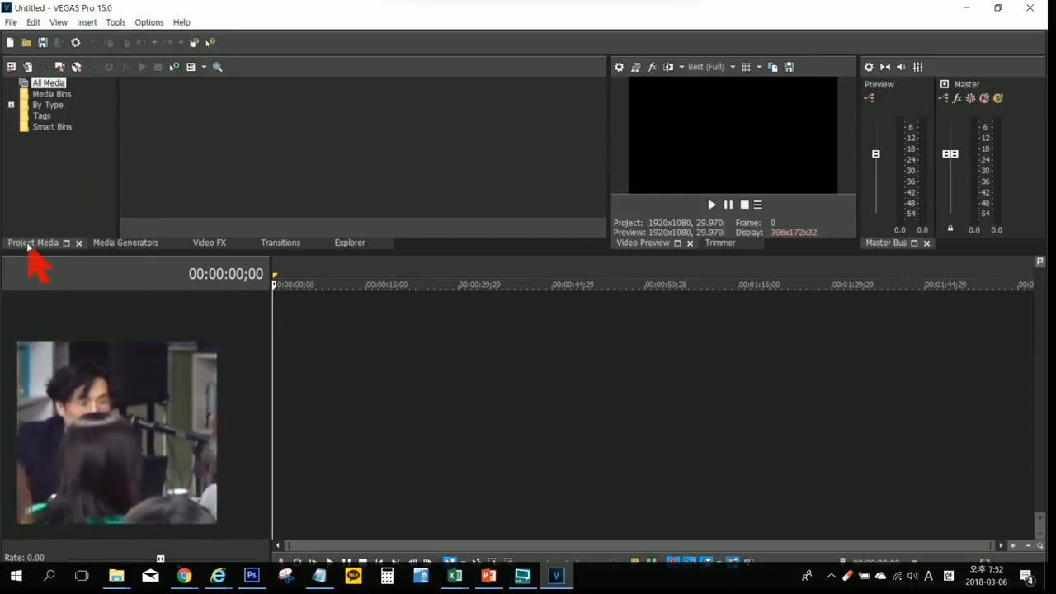
Step: Look through the Media Generators, Video FX, Transitions and Explorer windows in VEGAS Pro, enlarge the area above the timeline, and return to Project Media
{"action": "left_click", "coordinate": [132, 244]}
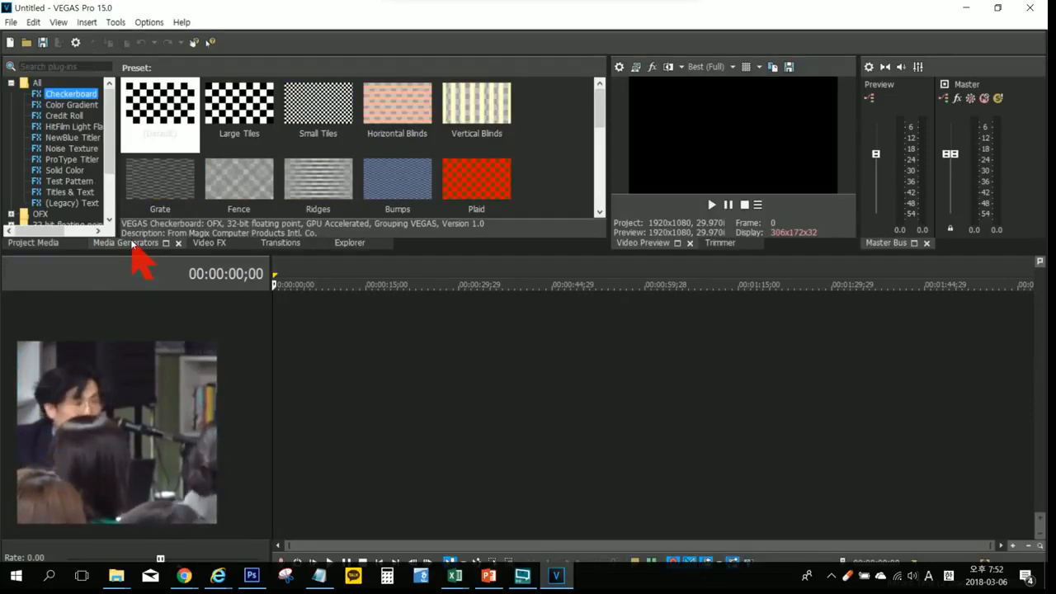
{"action": "left_click", "coordinate": [209, 244]}
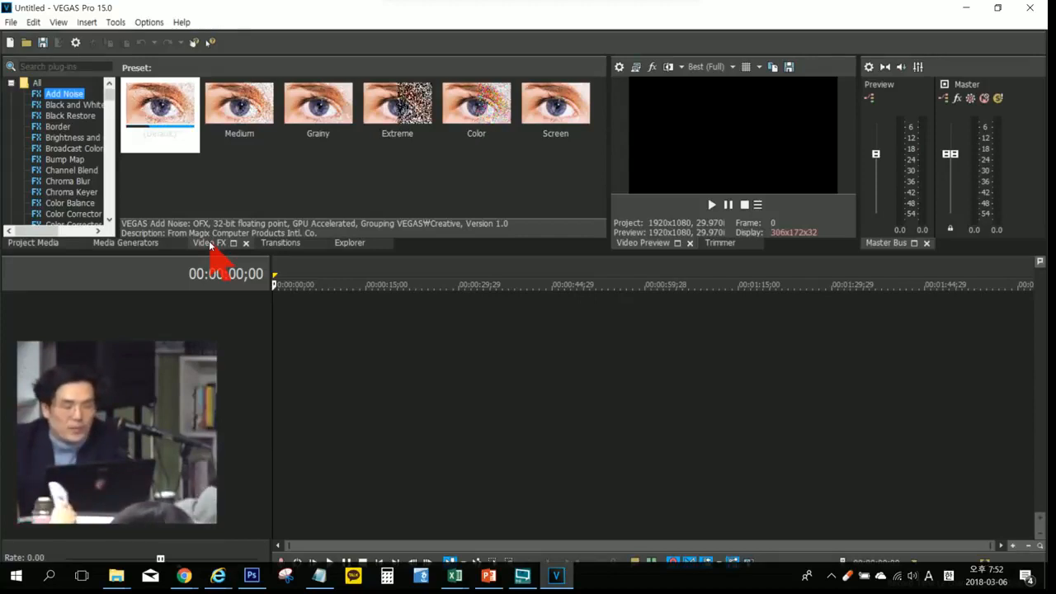
{"action": "left_click", "coordinate": [282, 242]}
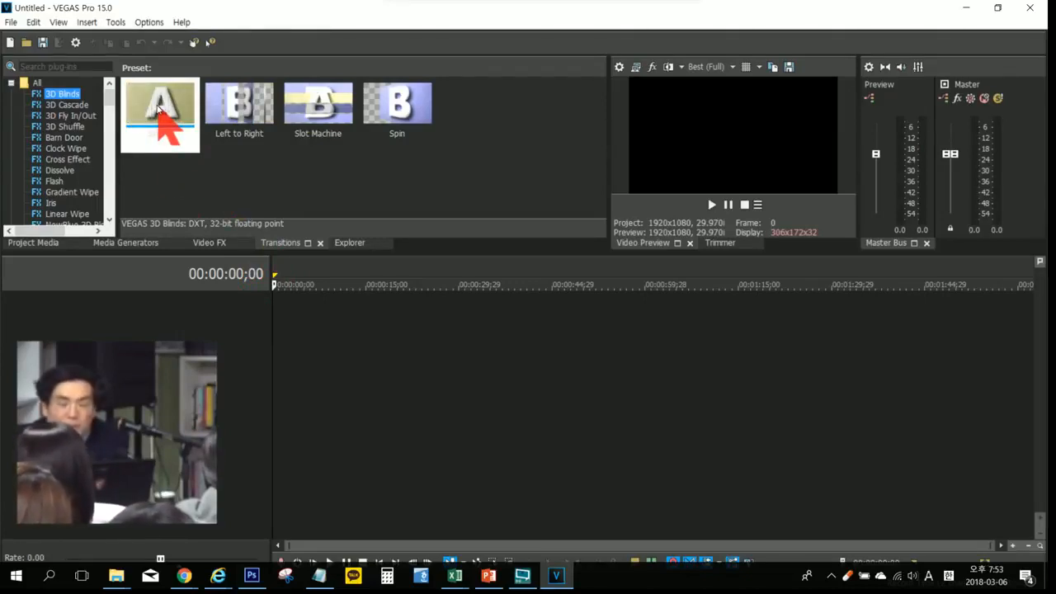
{"action": "left_click", "coordinate": [344, 240]}
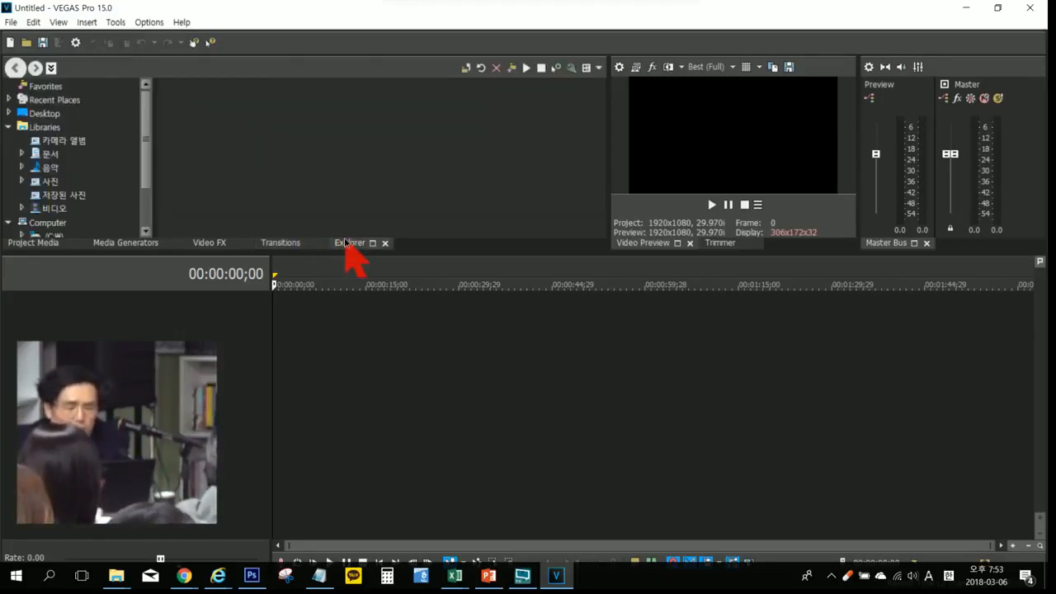
{"action": "left_click_drag", "start_coordinate": [348, 251], "coordinate": [346, 274]}
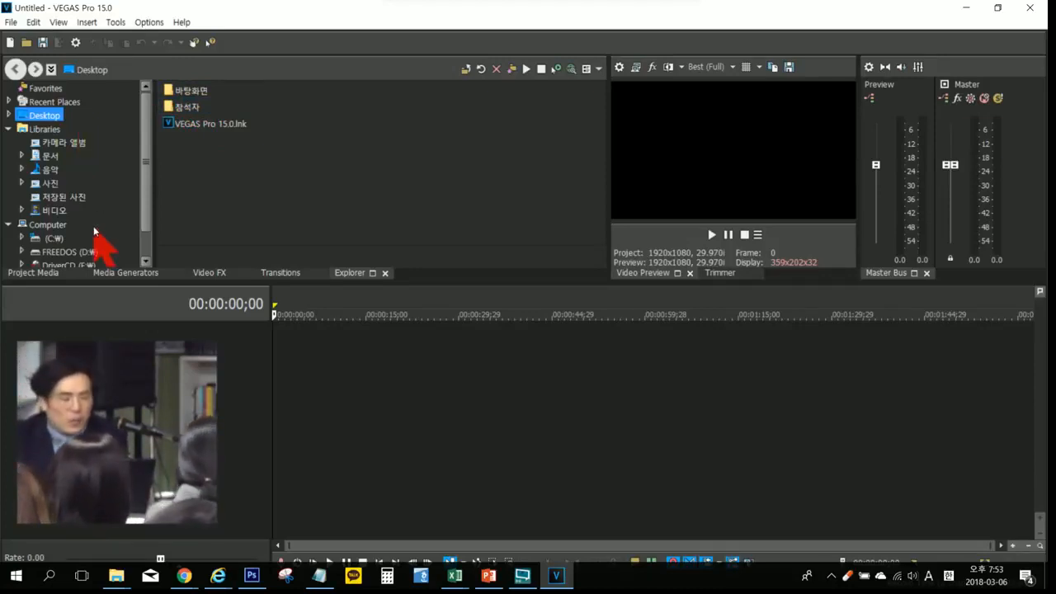
{"action": "left_click", "coordinate": [30, 273]}
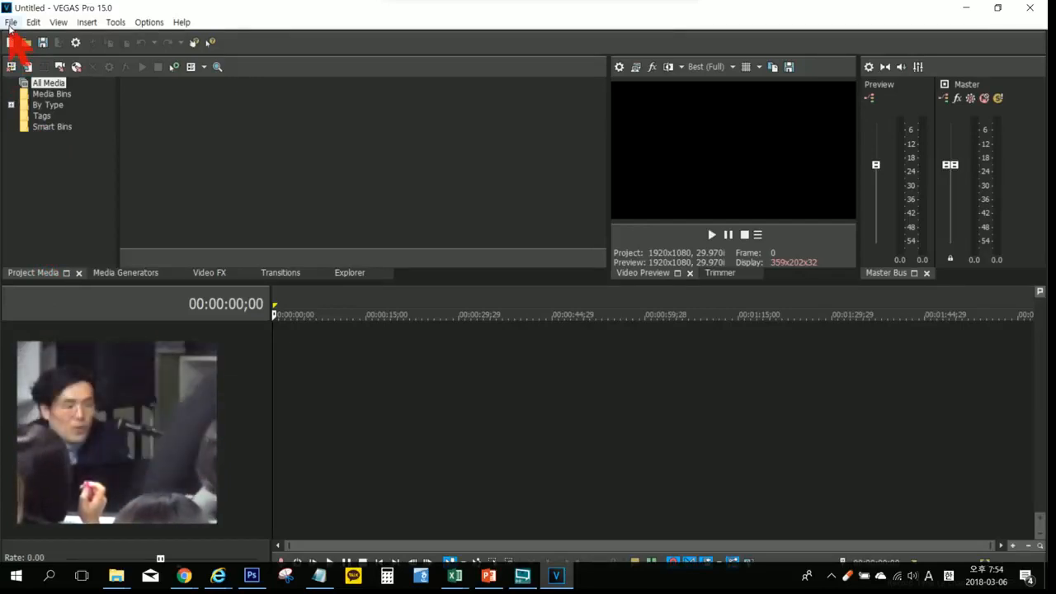
{"action": "left_click", "coordinate": [10, 22]}
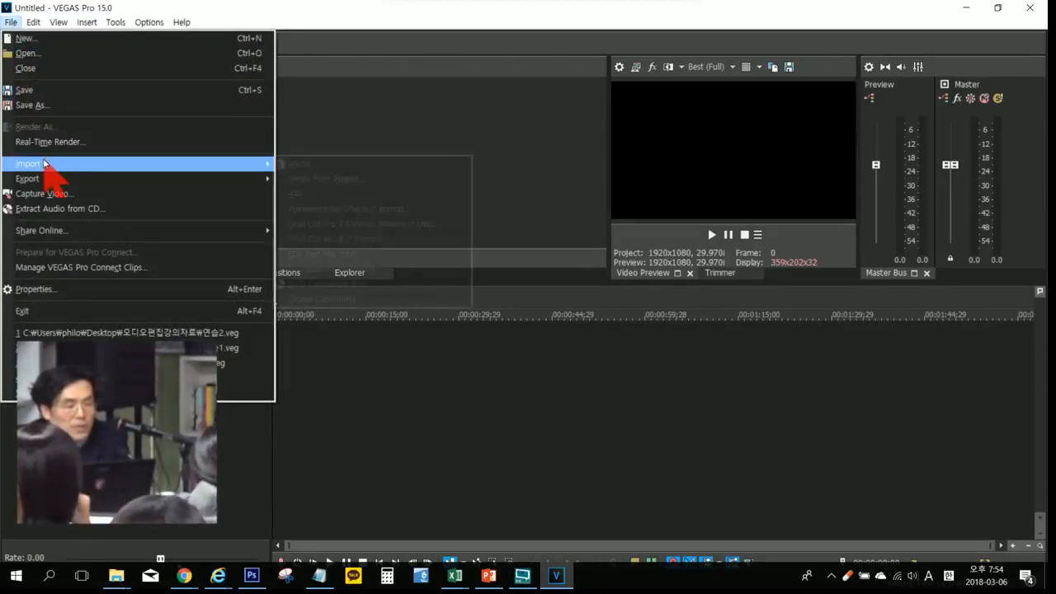
{"action": "mouse_move", "coordinate": [45, 163]}
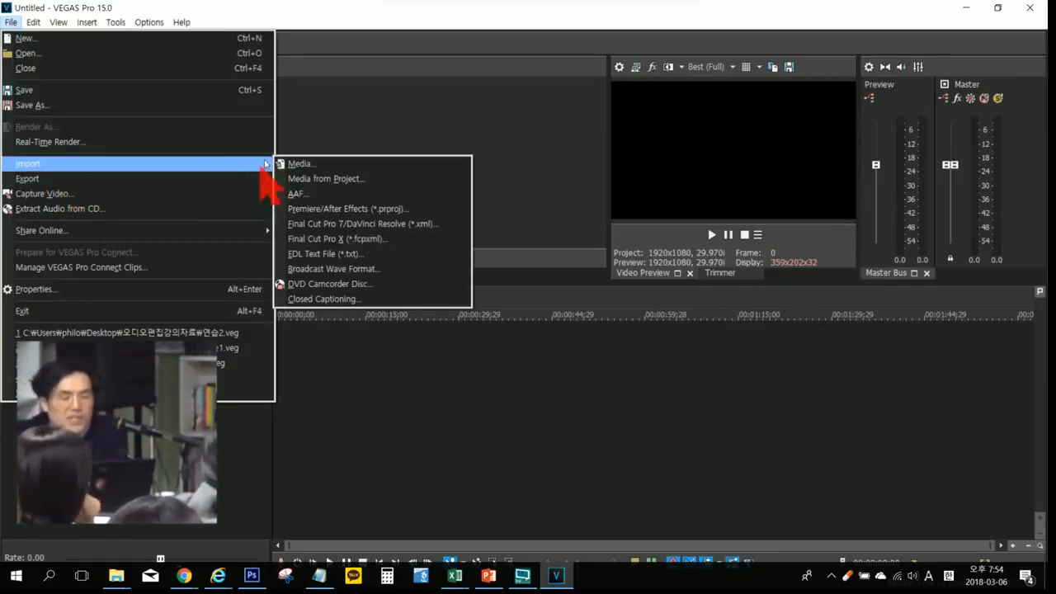
{"action": "mouse_move", "coordinate": [258, 162]}
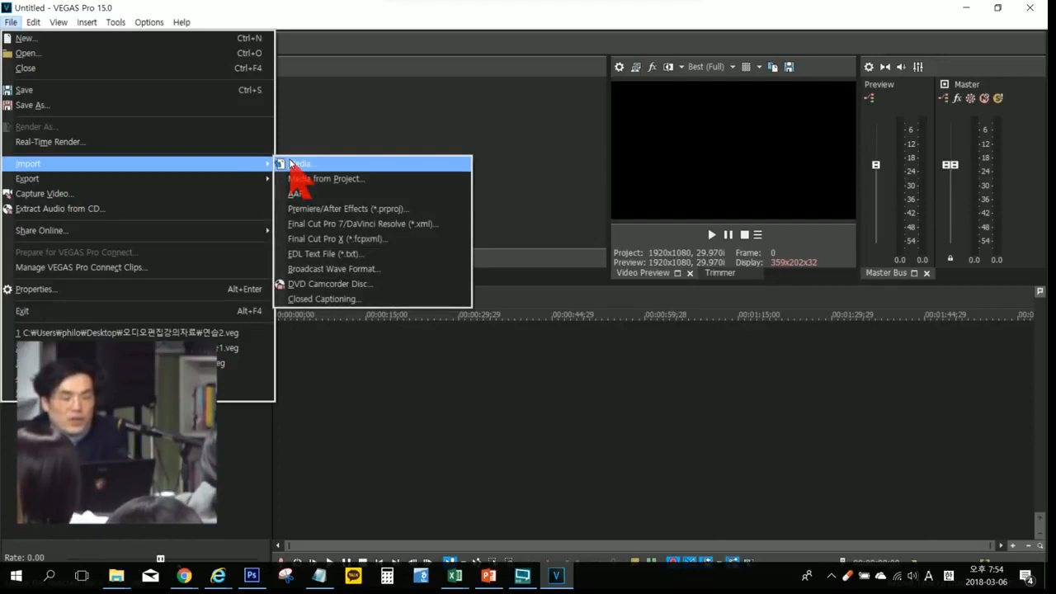
{"action": "left_click", "coordinate": [289, 163]}
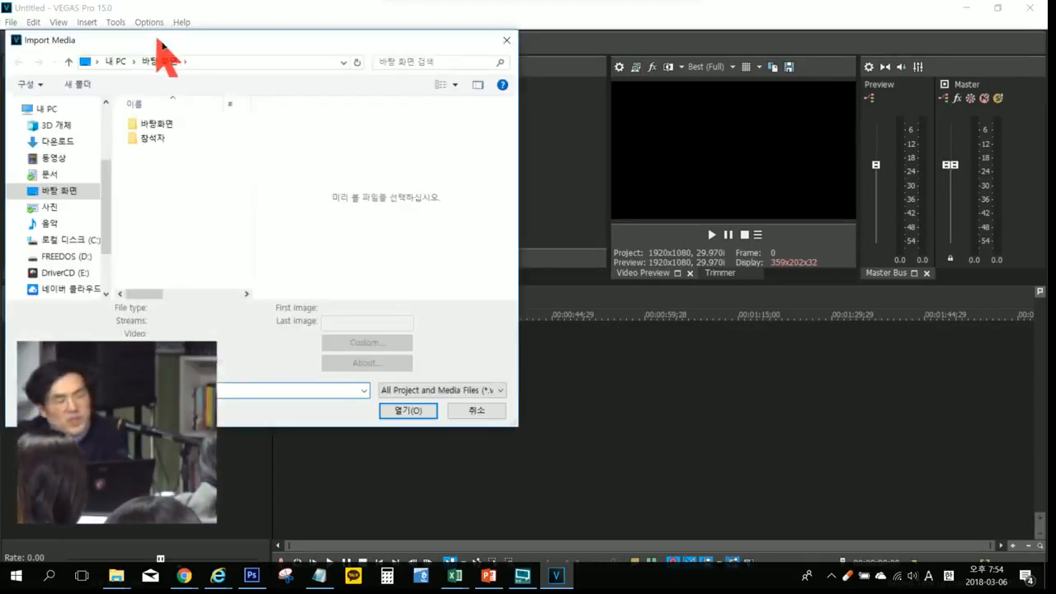
{"action": "left_click_drag", "start_coordinate": [163, 45], "coordinate": [239, 63]}
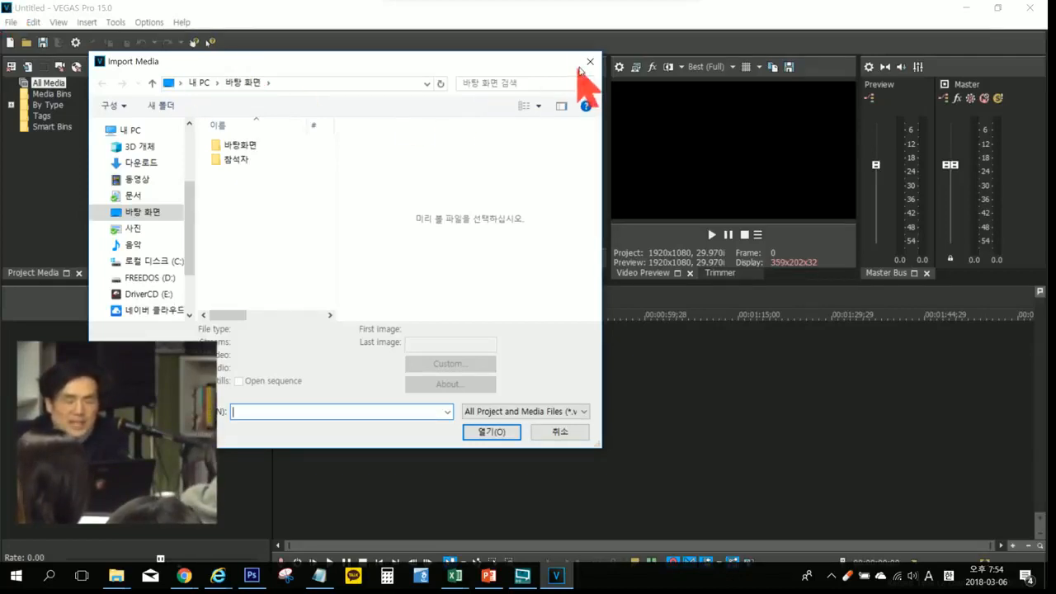
{"action": "left_click", "coordinate": [588, 63]}
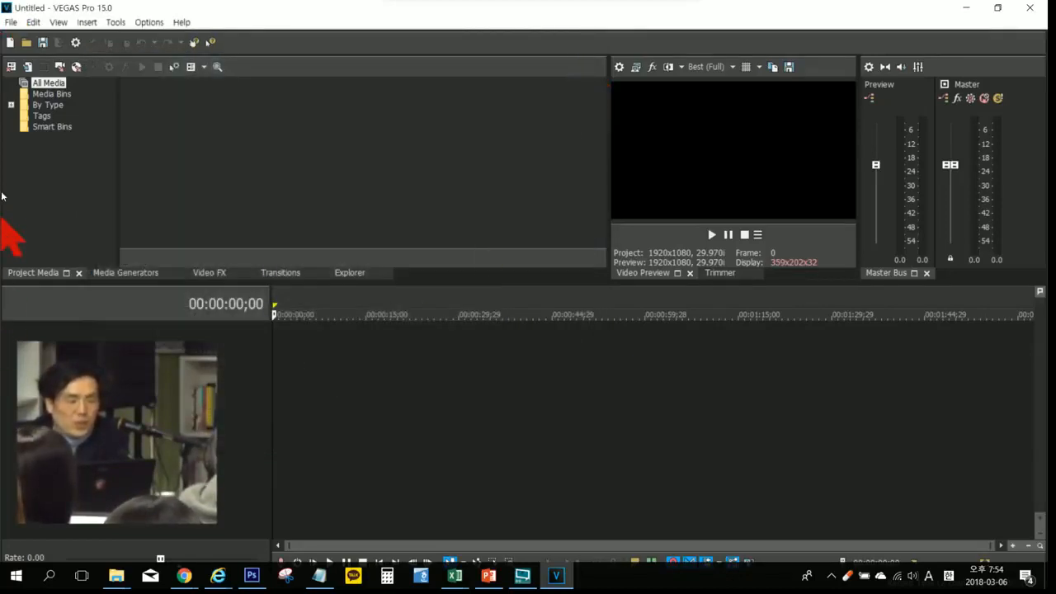
Step: Import the video 8 BEST MOVIE TRAILERS 2017 (November) into Project Media from the desktop's 자료 folder, subfolder 동영상, widening the import dialog
{"action": "left_click", "coordinate": [27, 71]}
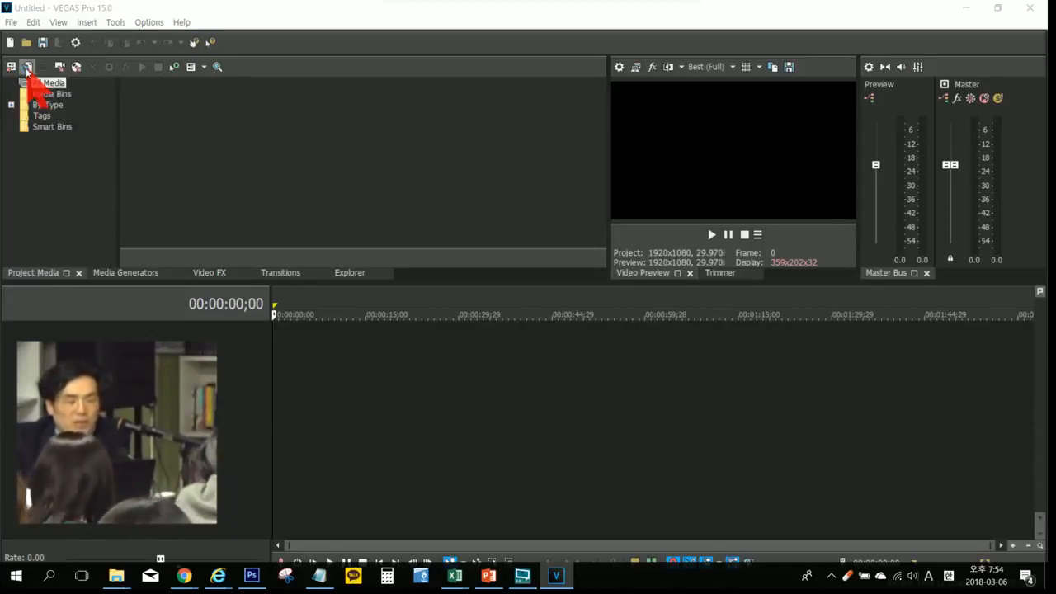
{"action": "mouse_move", "coordinate": [240, 60]}
{"action": "left_mouse_down"}
{"action": "mouse_move", "coordinate": [259, 46]}
{"action": "mouse_move", "coordinate": [240, 48]}
{"action": "left_mouse_up"}
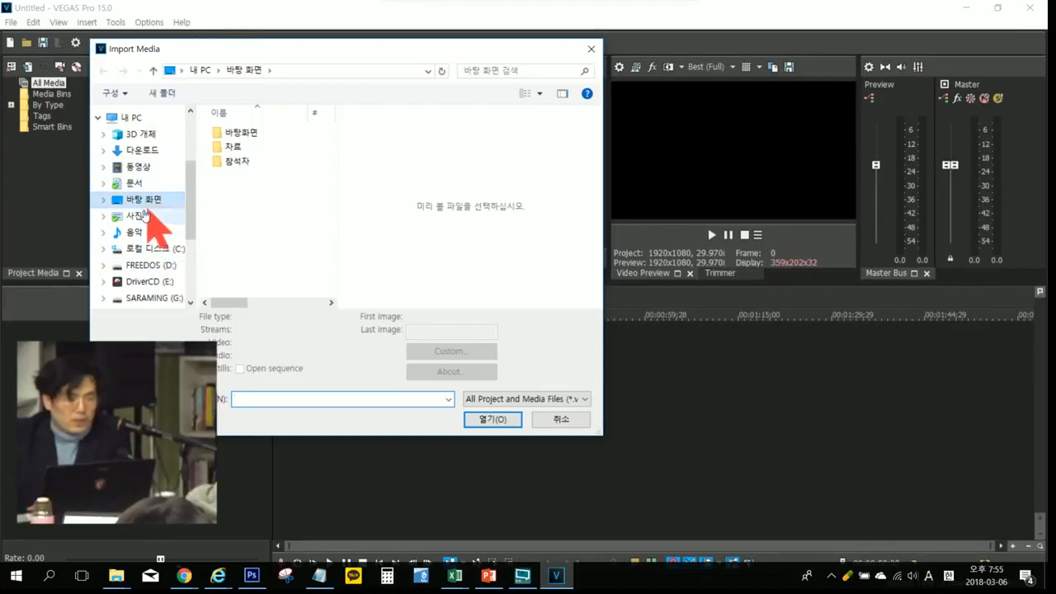
{"action": "left_click", "coordinate": [139, 169]}
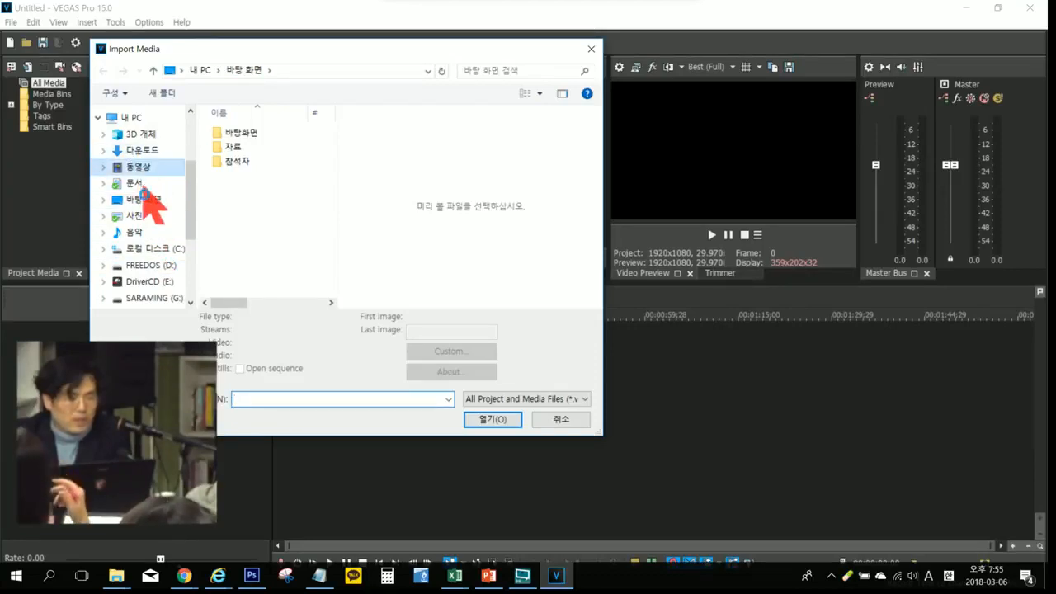
{"action": "left_click", "coordinate": [146, 200]}
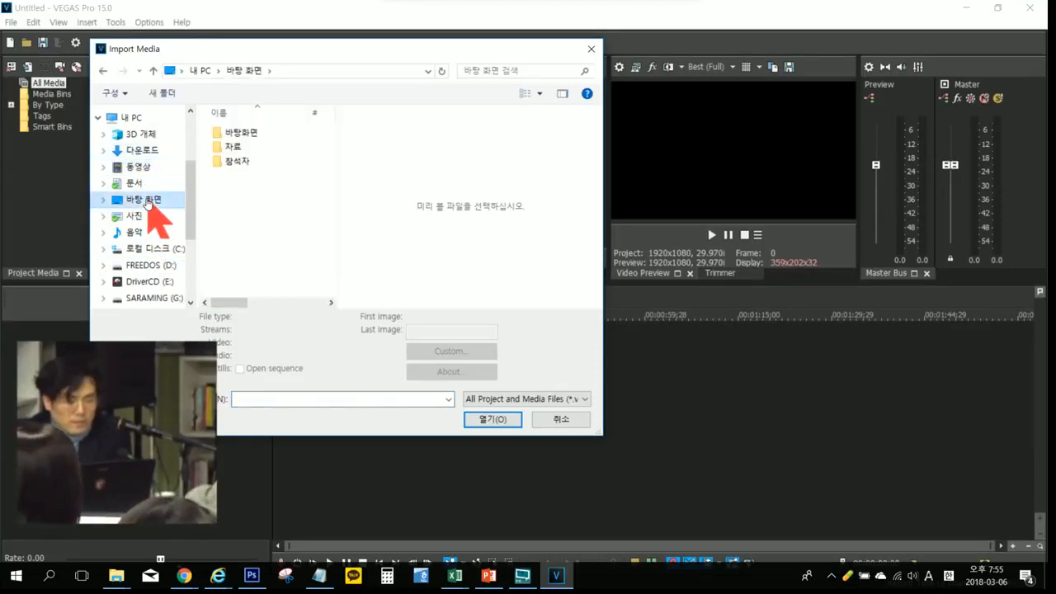
{"action": "double_click", "coordinate": [233, 148]}
{"action": "left_click", "coordinate": [561, 93]}
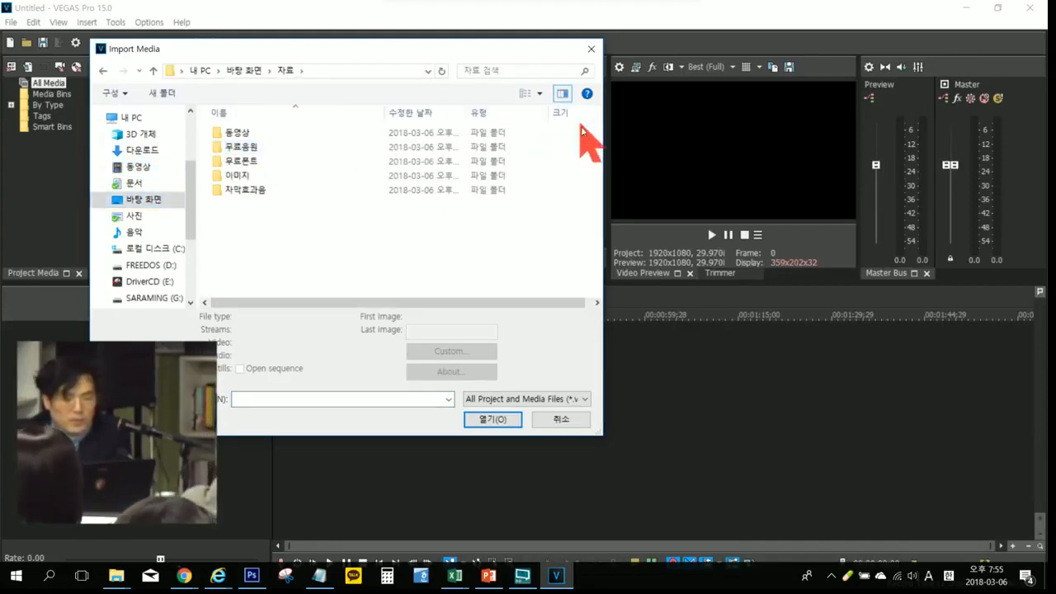
{"action": "left_click_drag", "start_coordinate": [603, 133], "coordinate": [426, 134]}
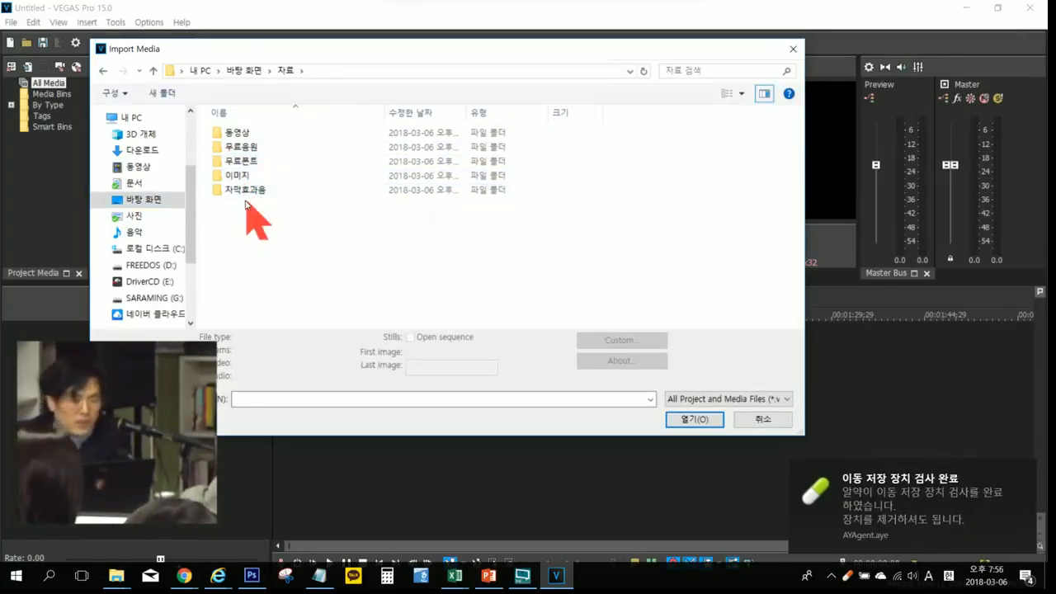
{"action": "double_click", "coordinate": [240, 135]}
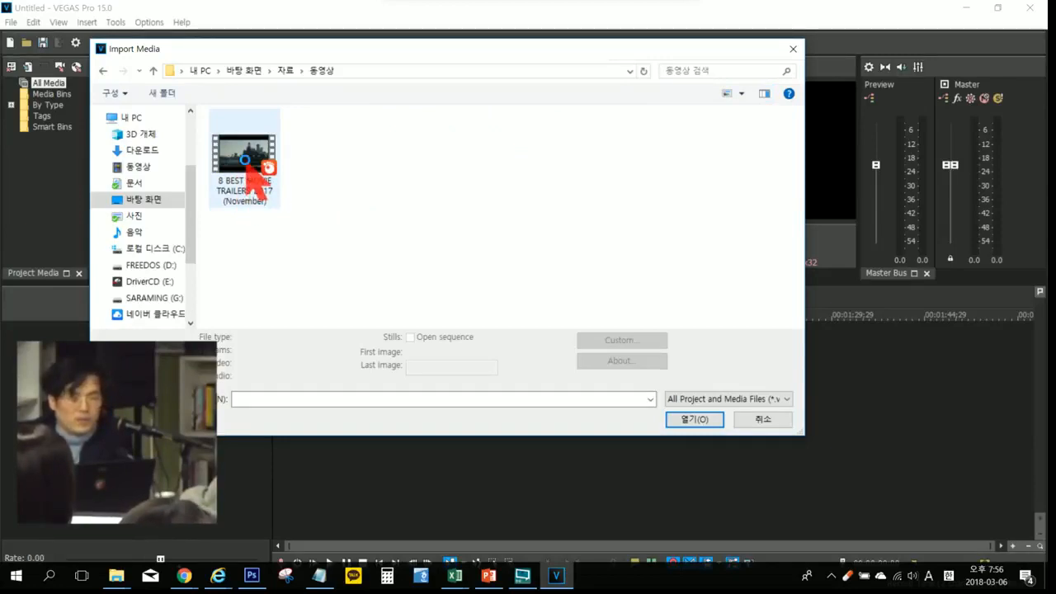
{"action": "double_click", "coordinate": [246, 160]}
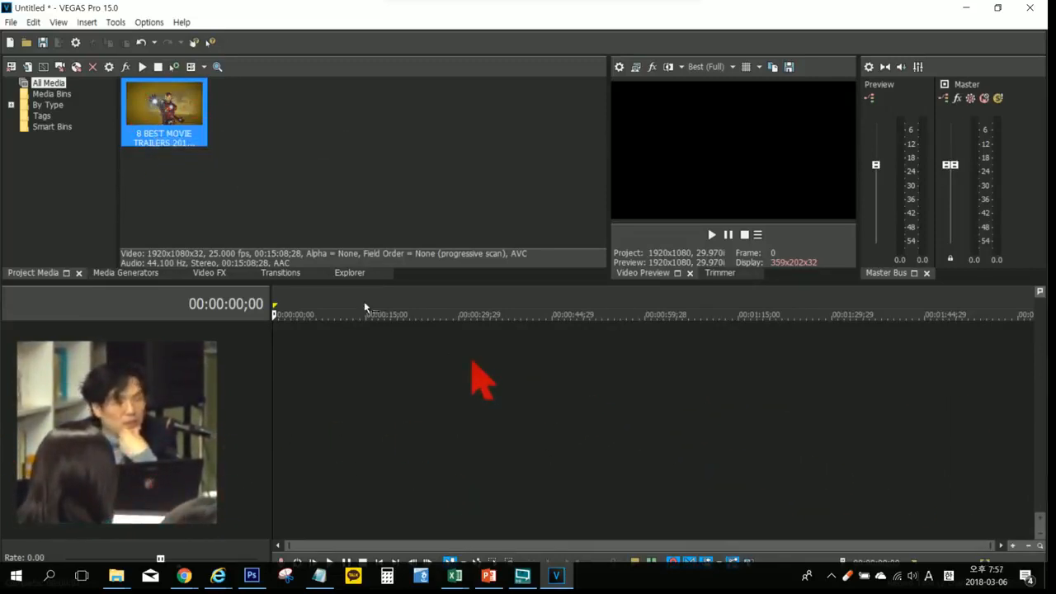
Step: Place the imported movie trailers video at the start of the timeline and move the playback cursor to 00:02:13:22
{"action": "left_click_drag", "start_coordinate": [176, 110], "coordinate": [290, 371]}
{"action": "left_click", "coordinate": [437, 483]}
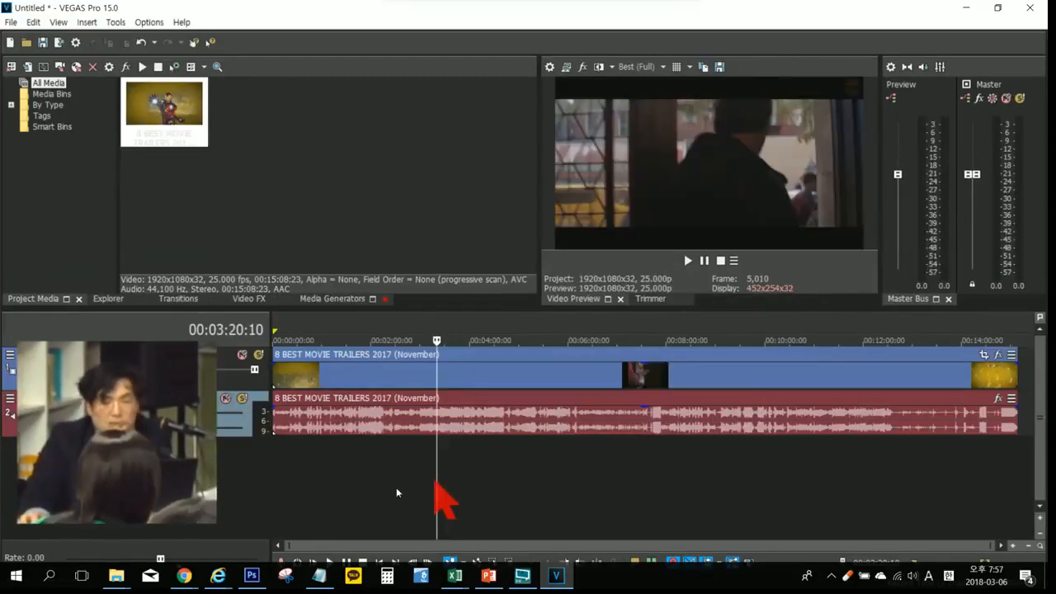
{"action": "left_click", "coordinate": [382, 483]}
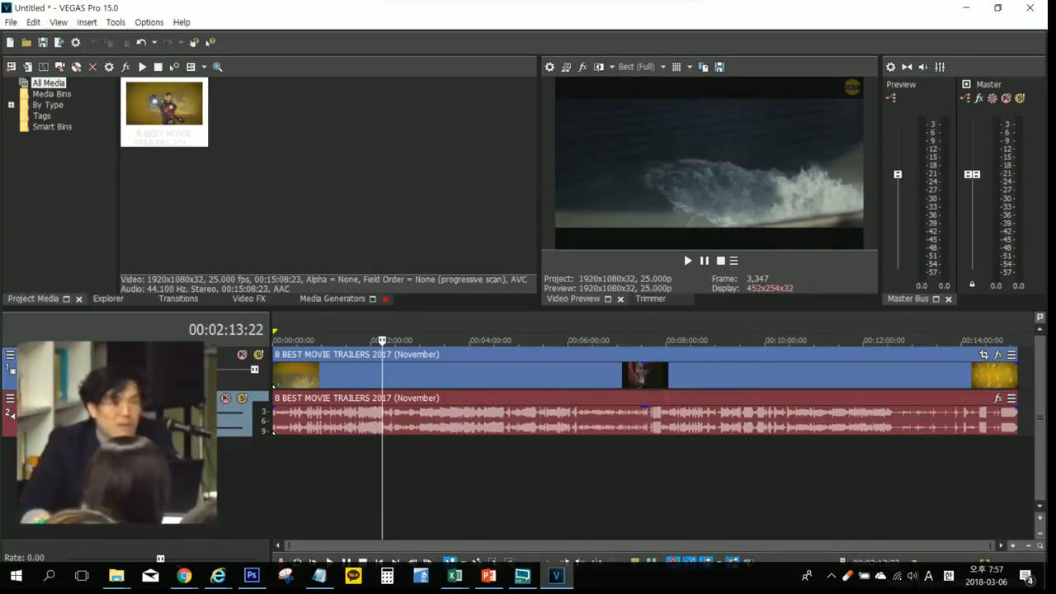
Step: Lower the video track's level to darken the picture, and restore it to full
{"action": "left_click", "coordinate": [165, 376]}
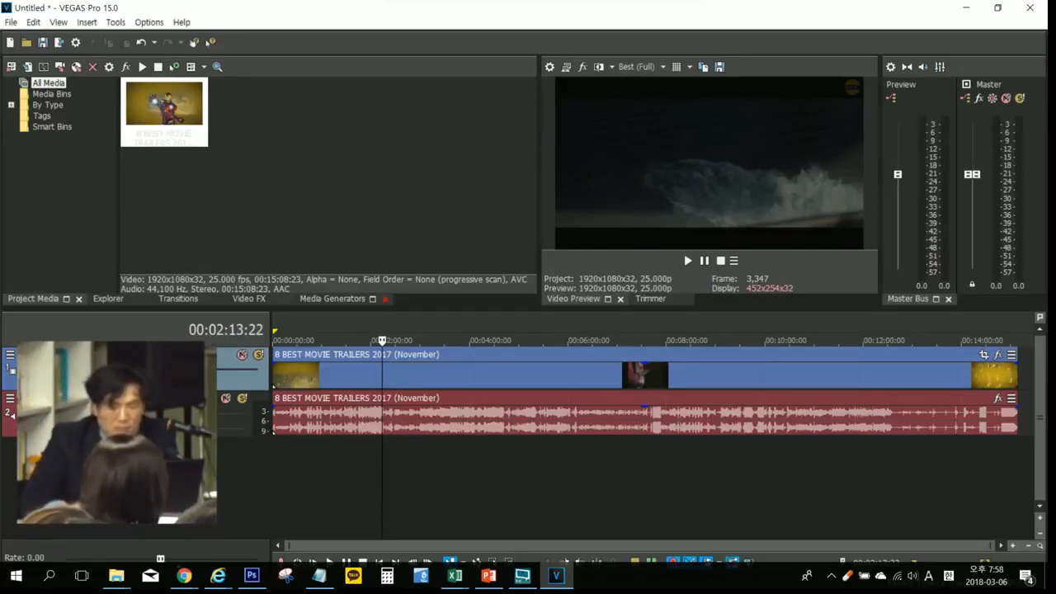
{"action": "left_click_drag", "start_coordinate": [206, 370], "coordinate": [254, 370]}
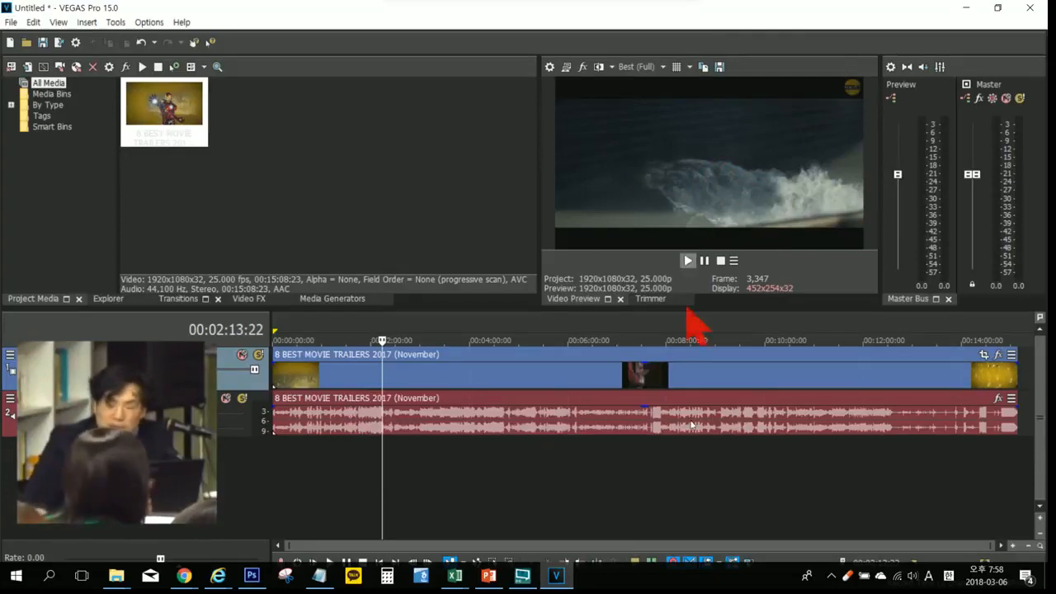
Step: Preview frames across the timeline by moving the playback cursor to 00:07:56:12, 00:06:25:01, 00:04:44:10, 00:03:16:06 and 00:03:52:21
{"action": "left_click", "coordinate": [662, 481]}
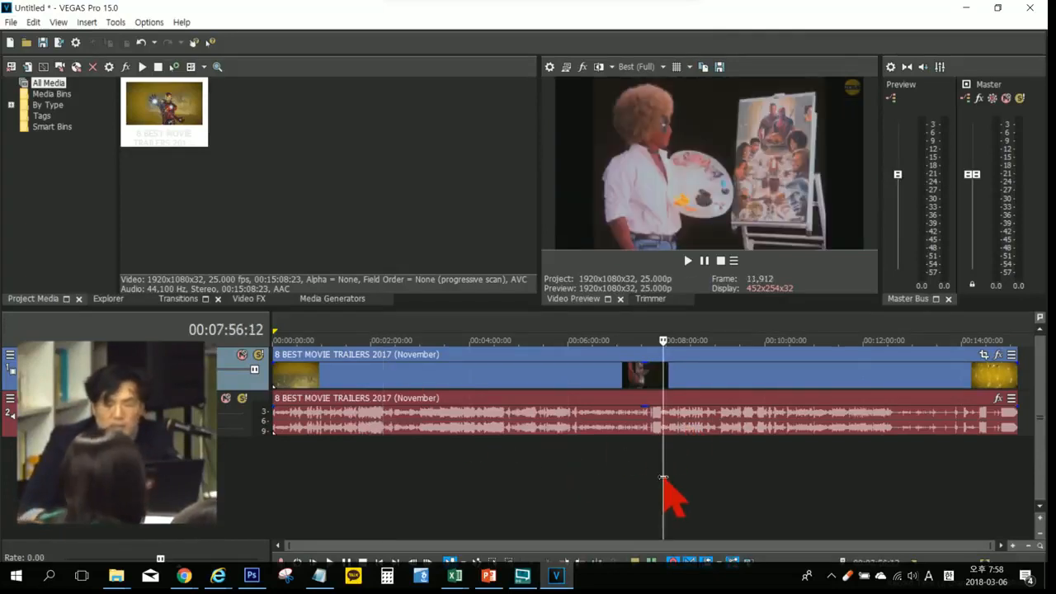
{"action": "left_click", "coordinate": [587, 482]}
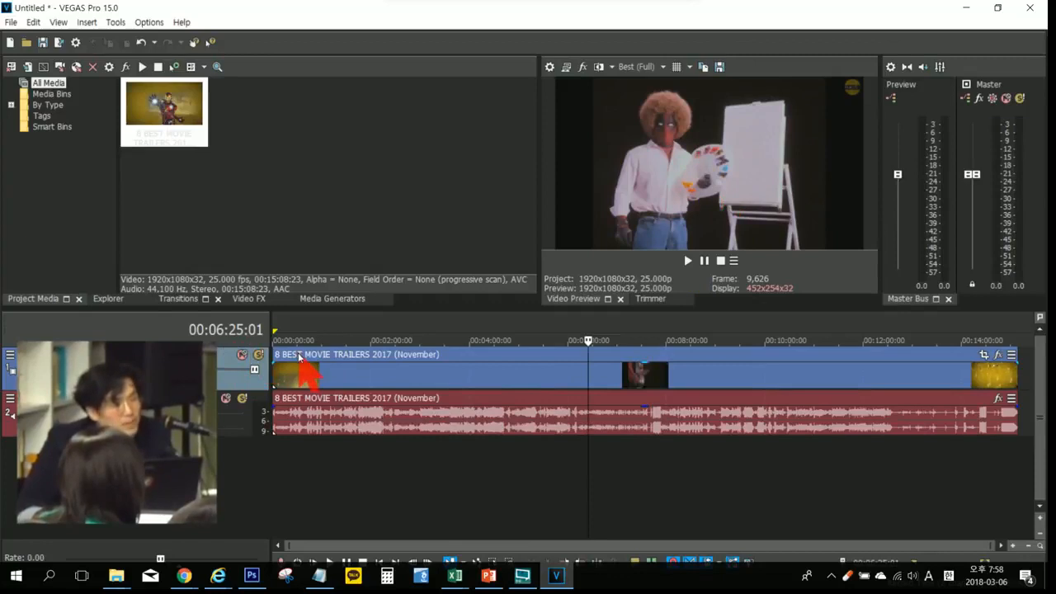
{"action": "left_click", "coordinate": [504, 465]}
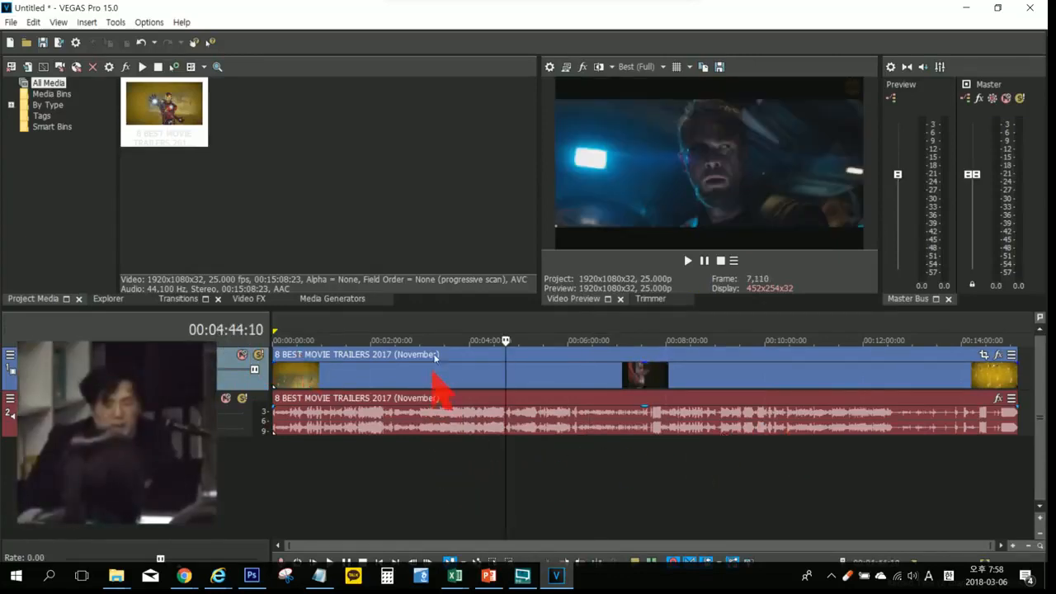
{"action": "left_click", "coordinate": [435, 331]}
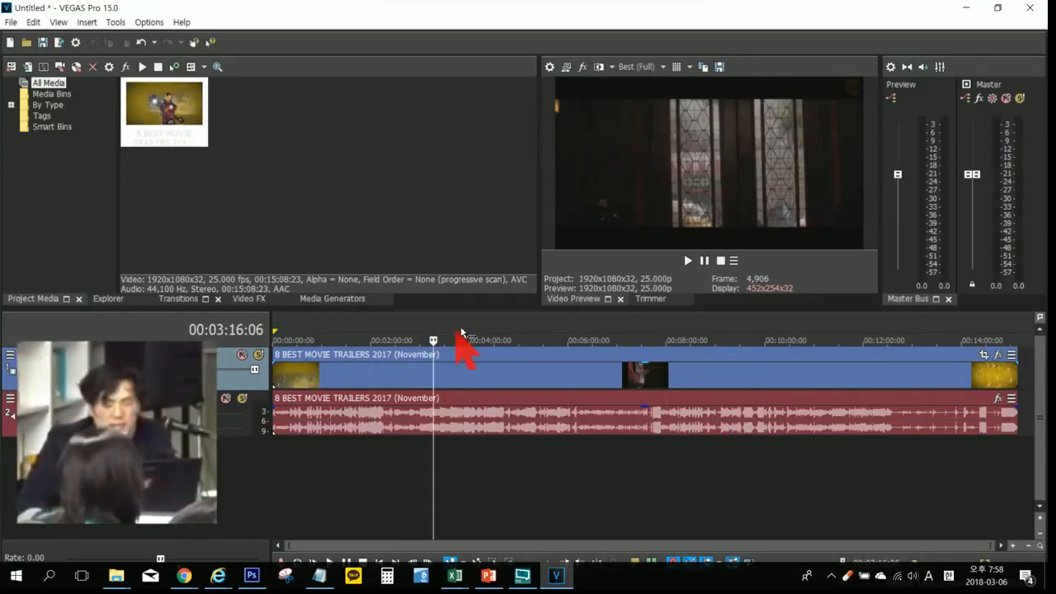
{"action": "left_click", "coordinate": [463, 325]}
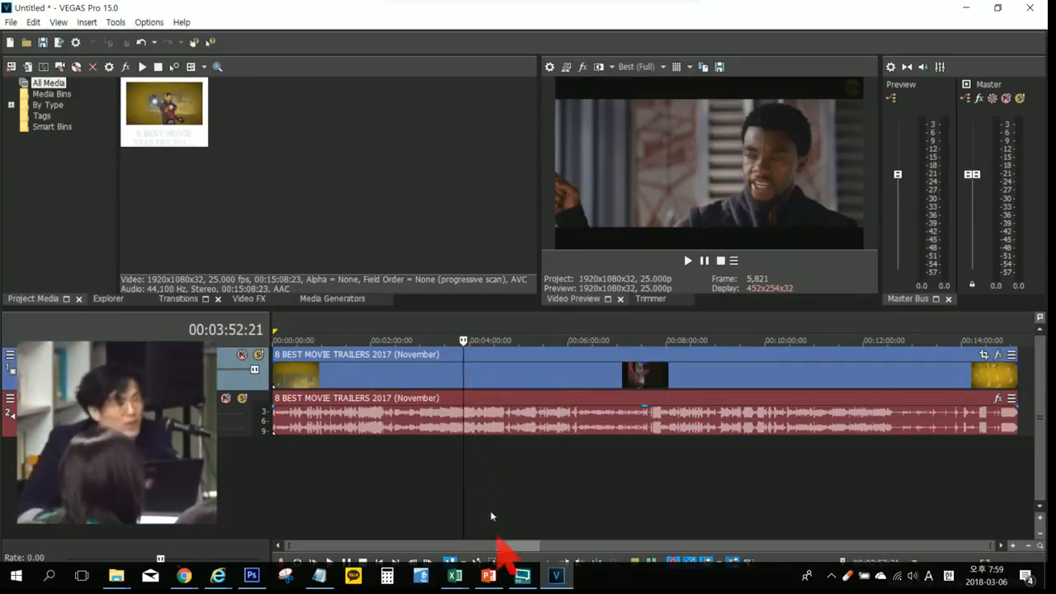
Step: Check more frames by moving the playback cursor to 00:02:00:14, 00:05:25:04, 00:08:48:01 and on to 00:04:02:00
{"action": "left_click", "coordinate": [371, 500]}
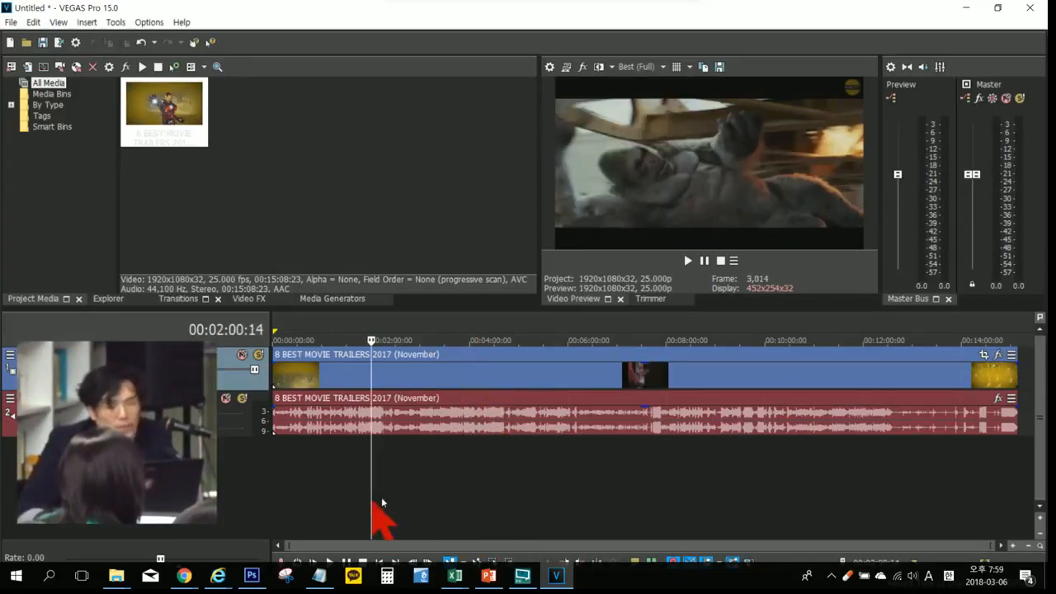
{"action": "left_click", "coordinate": [538, 486]}
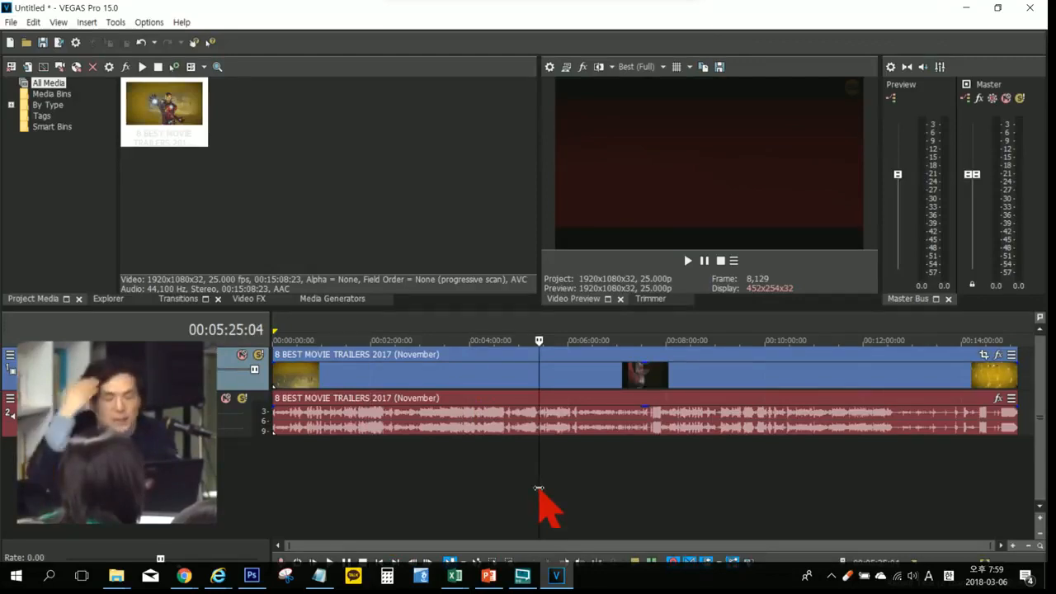
{"action": "left_click", "coordinate": [706, 488]}
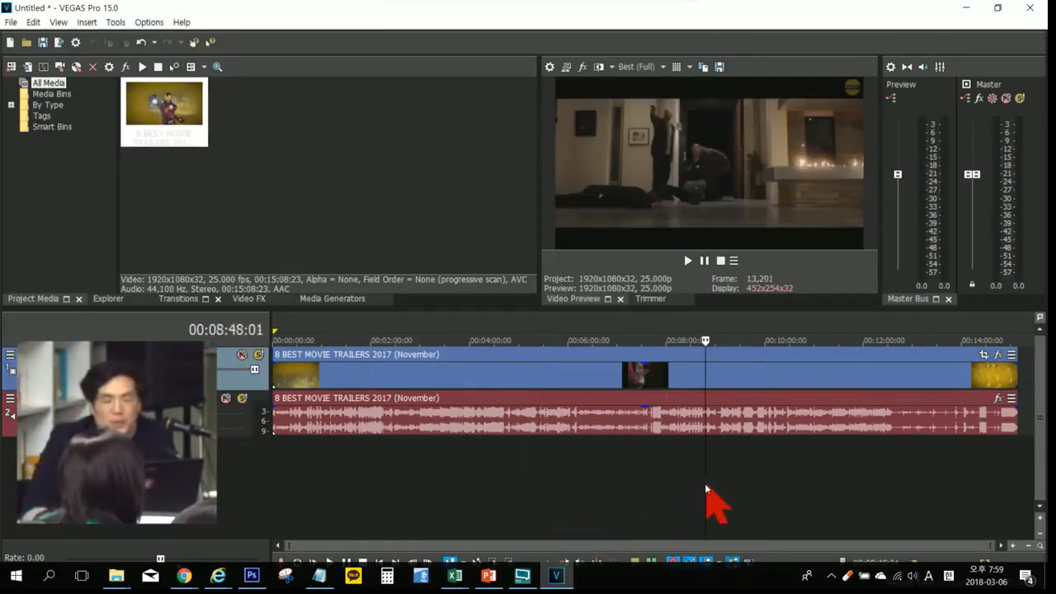
{"action": "left_click", "coordinate": [830, 487]}
{"action": "left_click", "coordinate": [471, 489]}
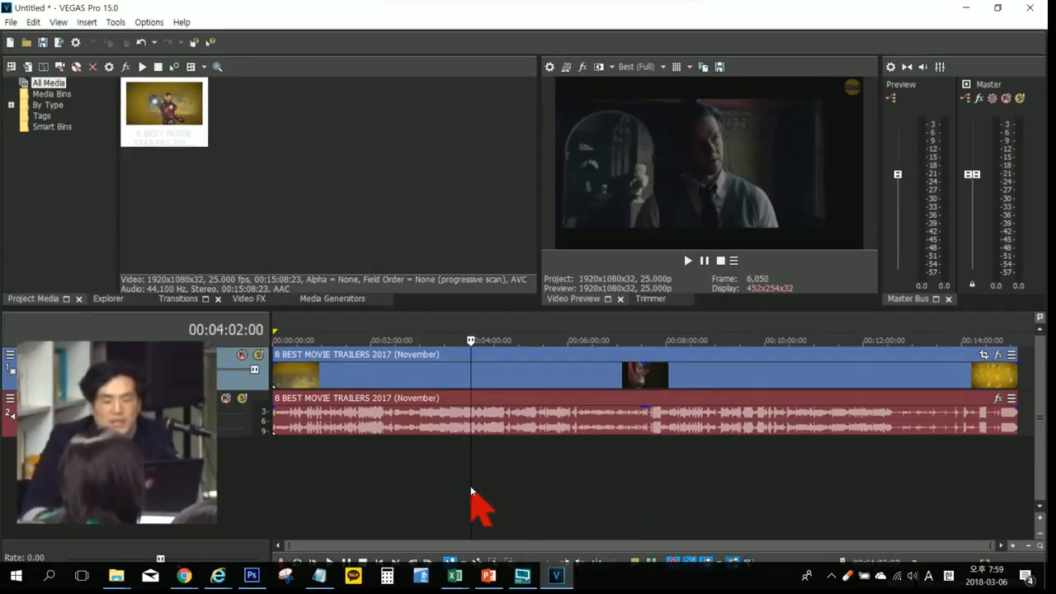
Step: Play from 00:02:14:18 and stop with the cursor returning to its start, and replay, pausing in place at 00:02:34:06
{"action": "left_click", "coordinate": [382, 471]}
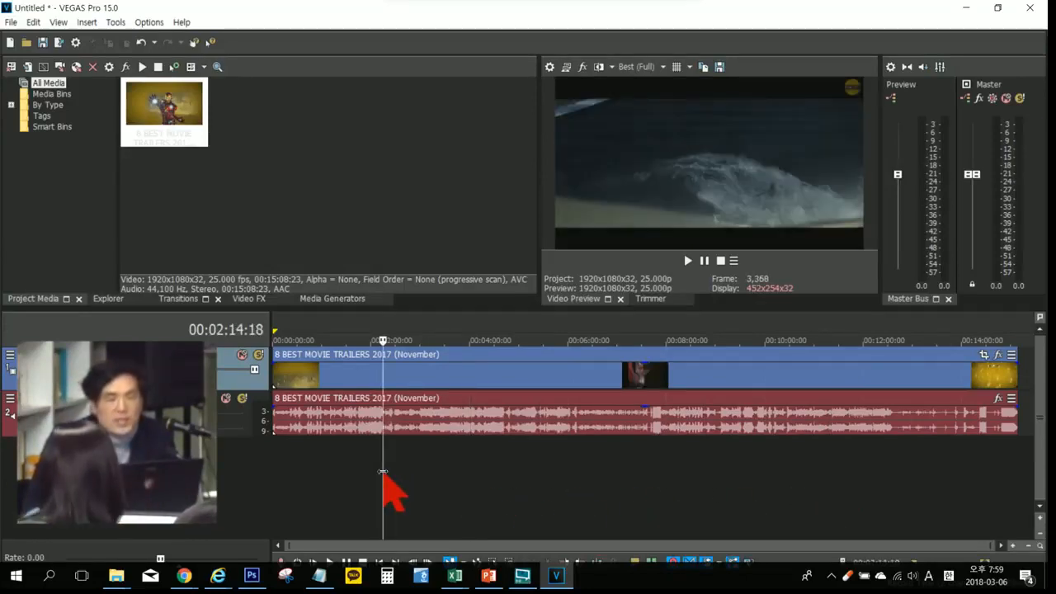
{"action": "key", "text": "space"}
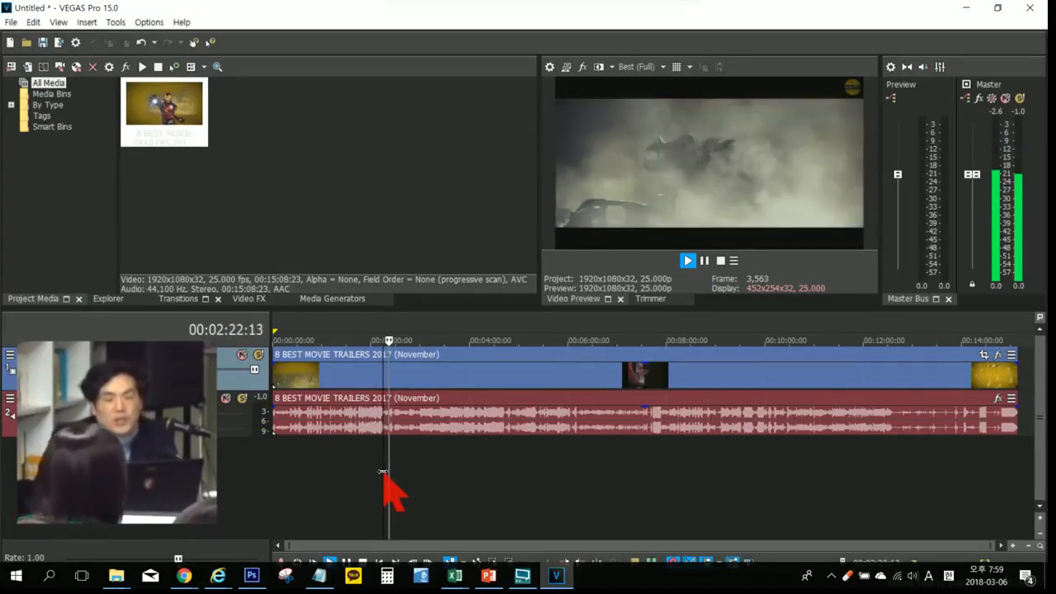
{"action": "key", "text": "space"}
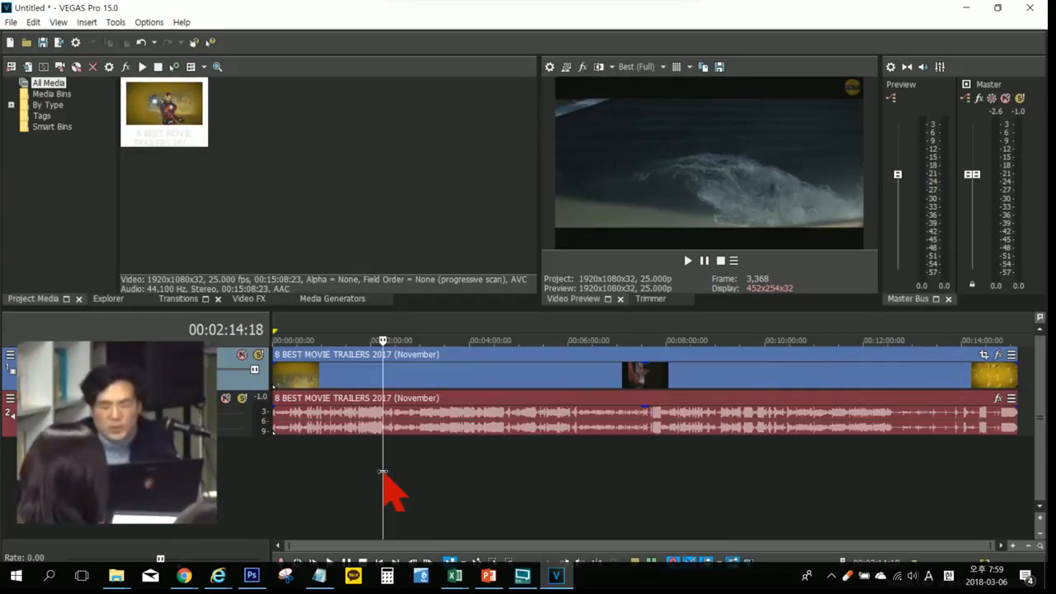
{"action": "key", "text": "space"}
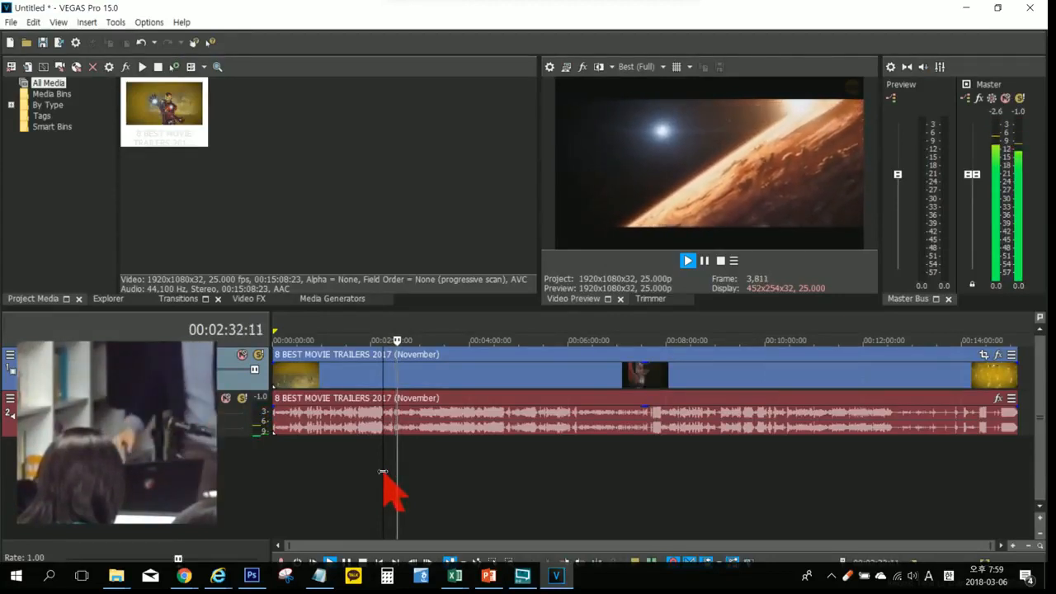
{"action": "key", "text": "Return"}
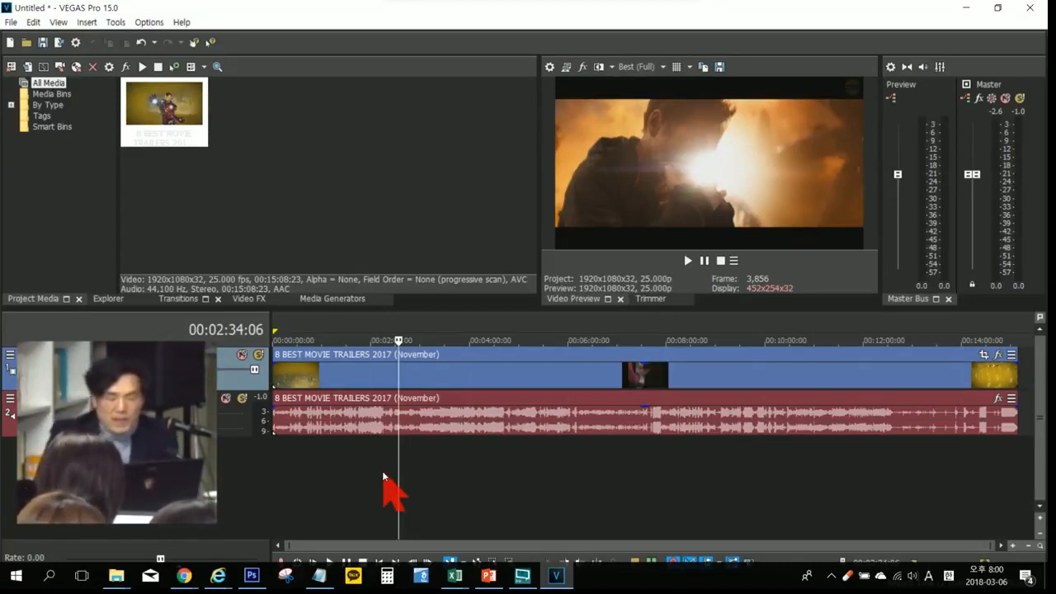
Step: Repeat the stop-and-return playback from 00:05:38:11, and play once more, pausing in place at 00:05:41:16
{"action": "left_click", "coordinate": [550, 459]}
{"action": "key", "text": "space"}
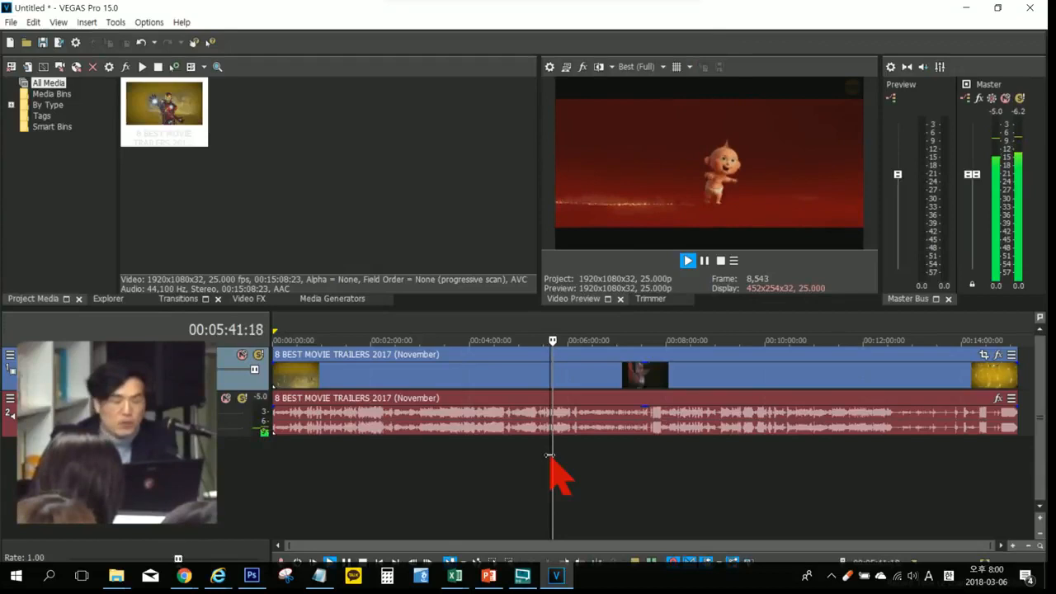
{"action": "key", "text": "space"}
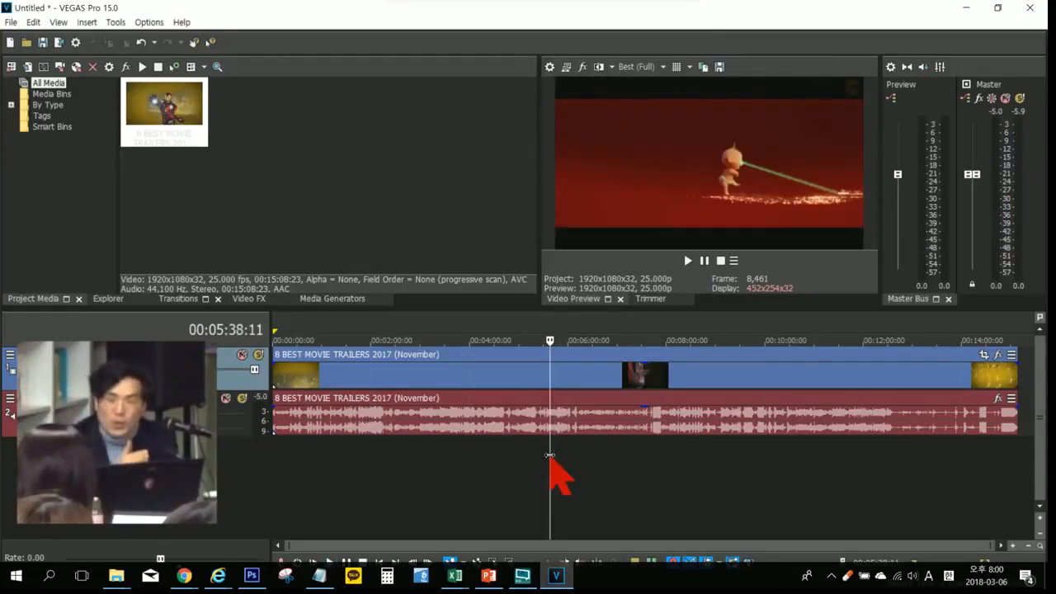
{"action": "key", "text": "space"}
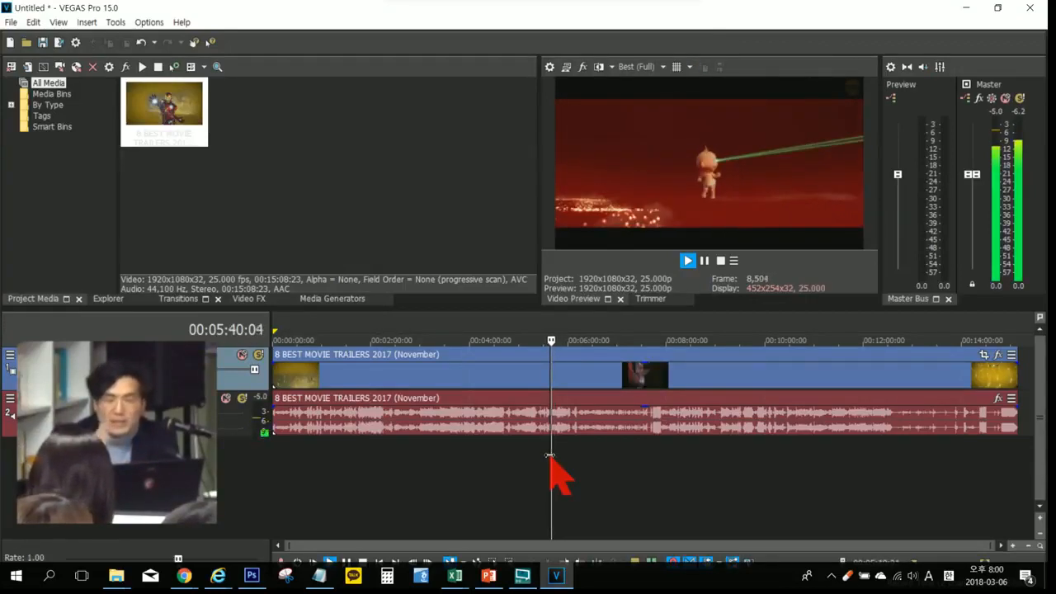
{"action": "key", "text": "Return"}
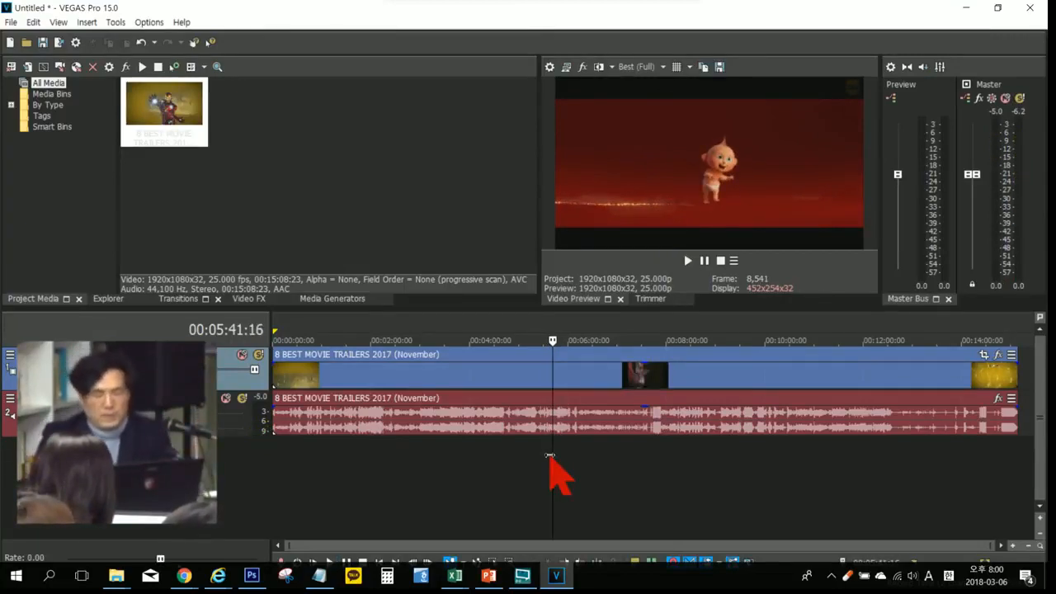
Step: Inspect frames at scattered timeline positions, including 00:05:05:05, 00:07:41:13, 00:04:46:02, 00:03:07:23 and 00:04:14:12
{"action": "left_click", "coordinate": [523, 456]}
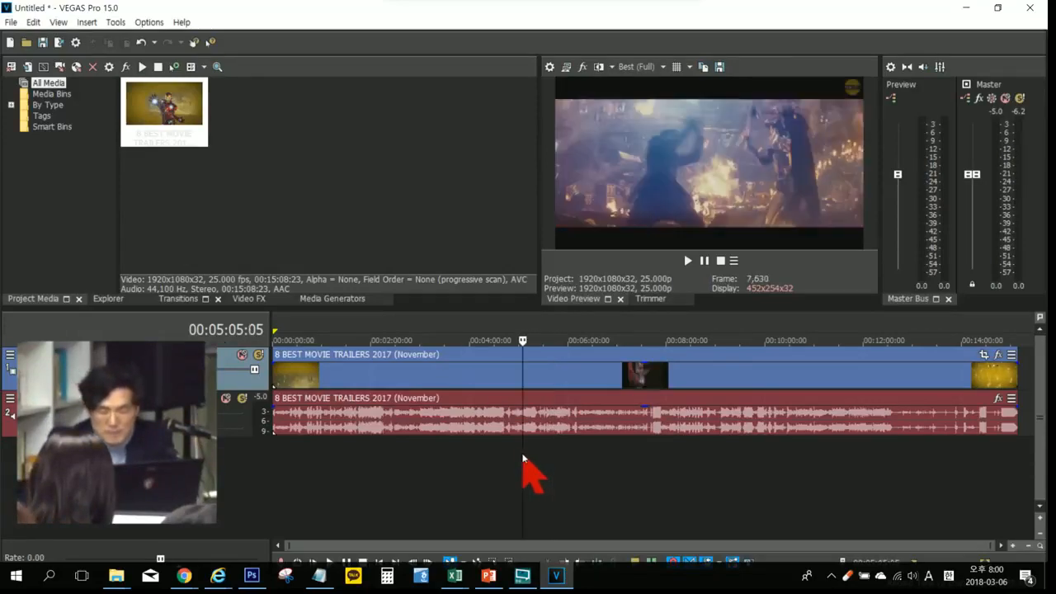
{"action": "left_click", "coordinate": [650, 470]}
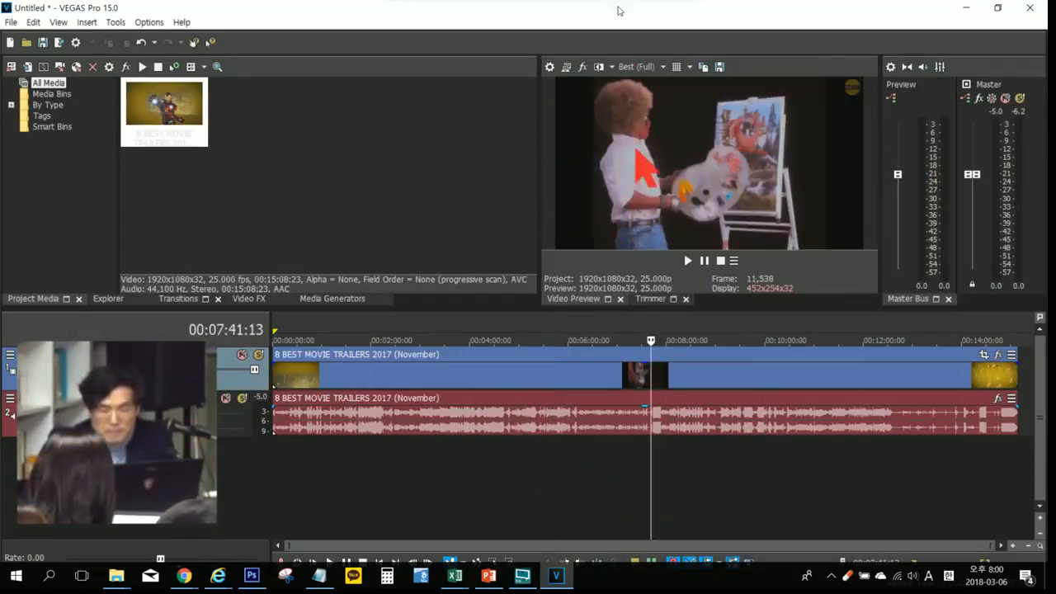
{"action": "left_click", "coordinate": [682, 438]}
{"action": "left_click", "coordinate": [520, 447]}
{"action": "left_click", "coordinate": [507, 448]}
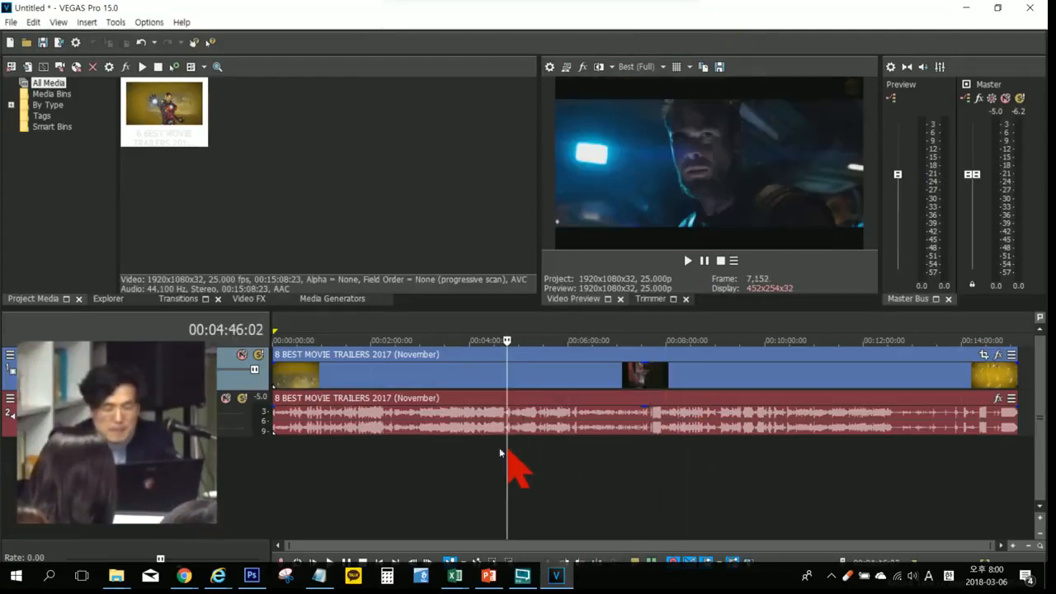
{"action": "left_click", "coordinate": [426, 462]}
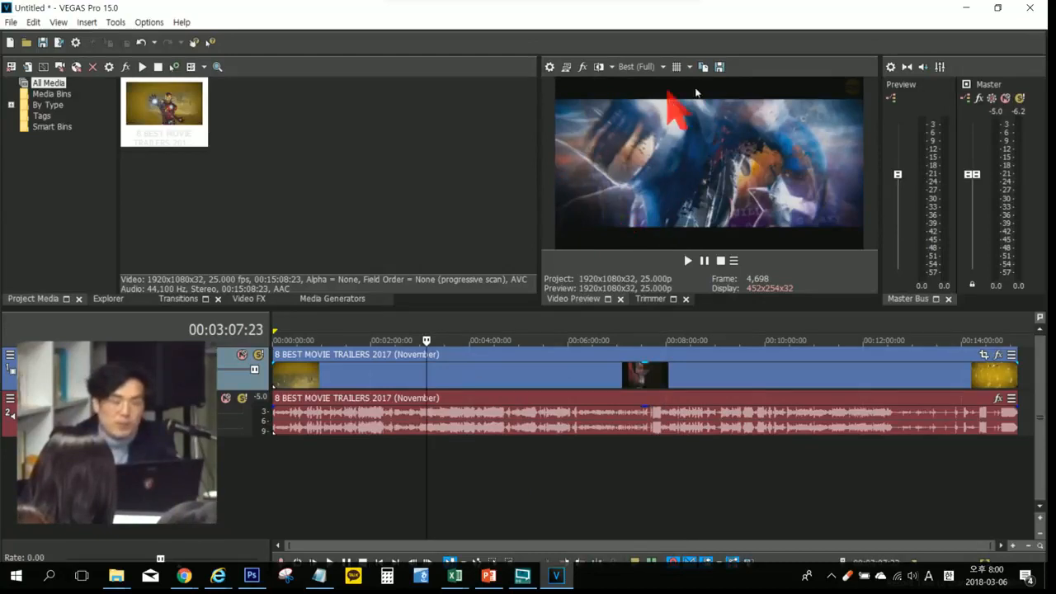
{"action": "left_click", "coordinate": [482, 475]}
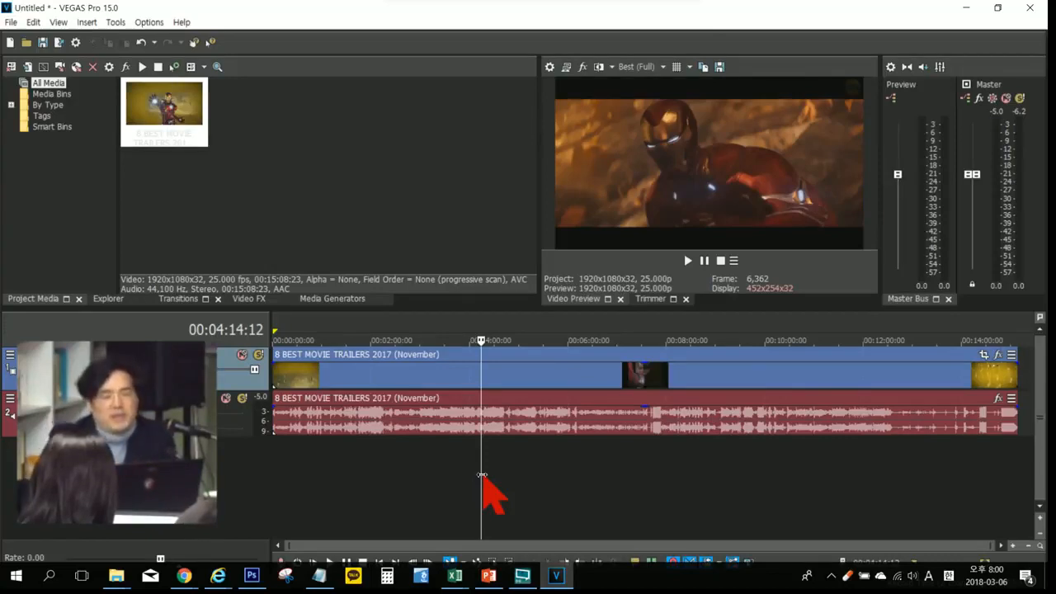
{"action": "left_click", "coordinate": [399, 457]}
Step: Play the timeline from 00:00:55:18, jump the playback cursor to 00:04:01:04 and stop playback there
{"action": "left_click", "coordinate": [318, 445]}
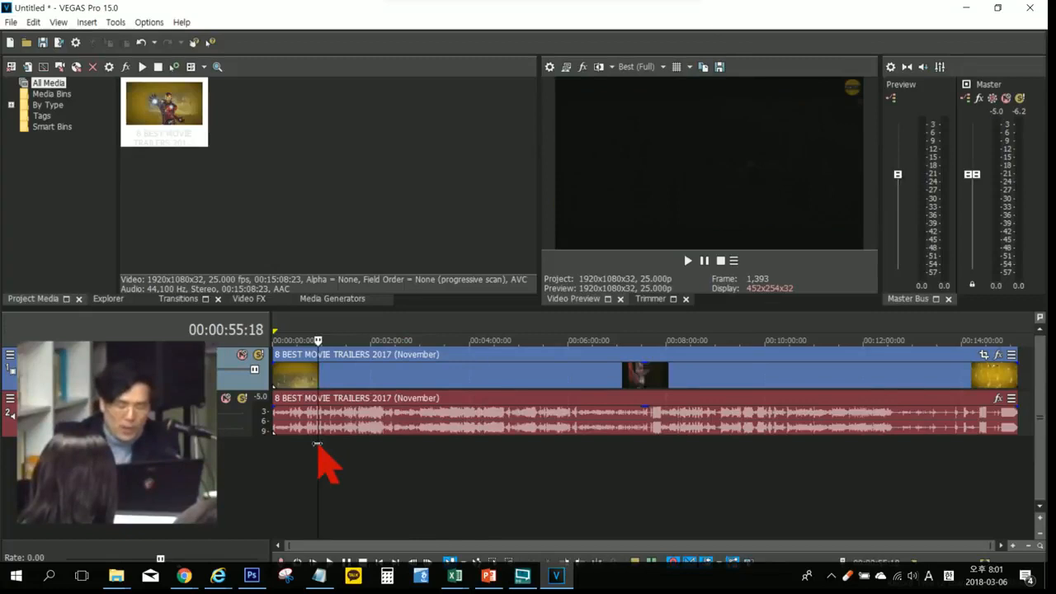
{"action": "key", "text": "space"}
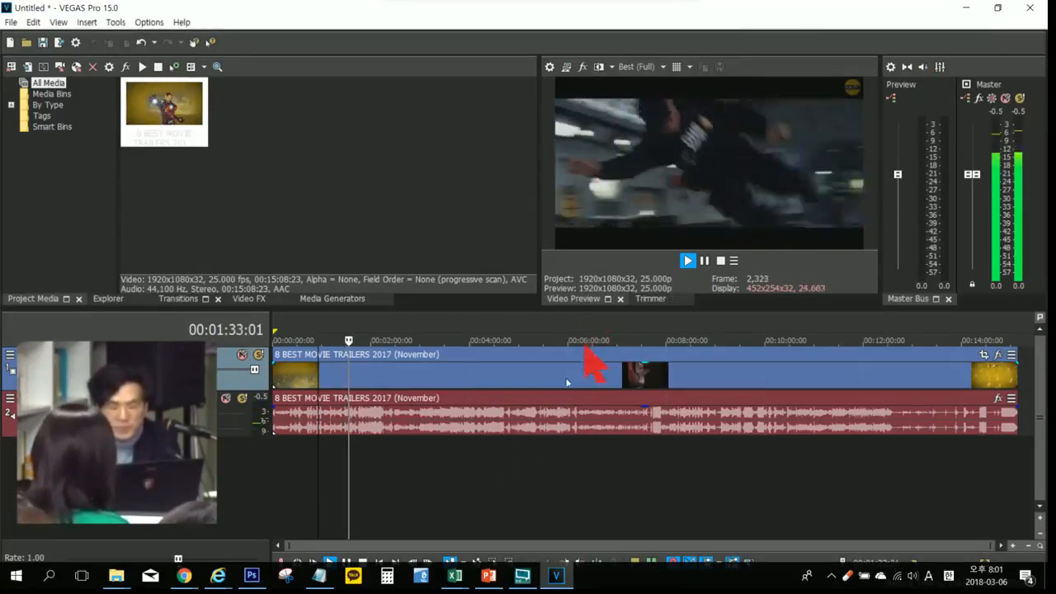
{"action": "left_click", "coordinate": [469, 488]}
{"action": "key", "text": "space"}
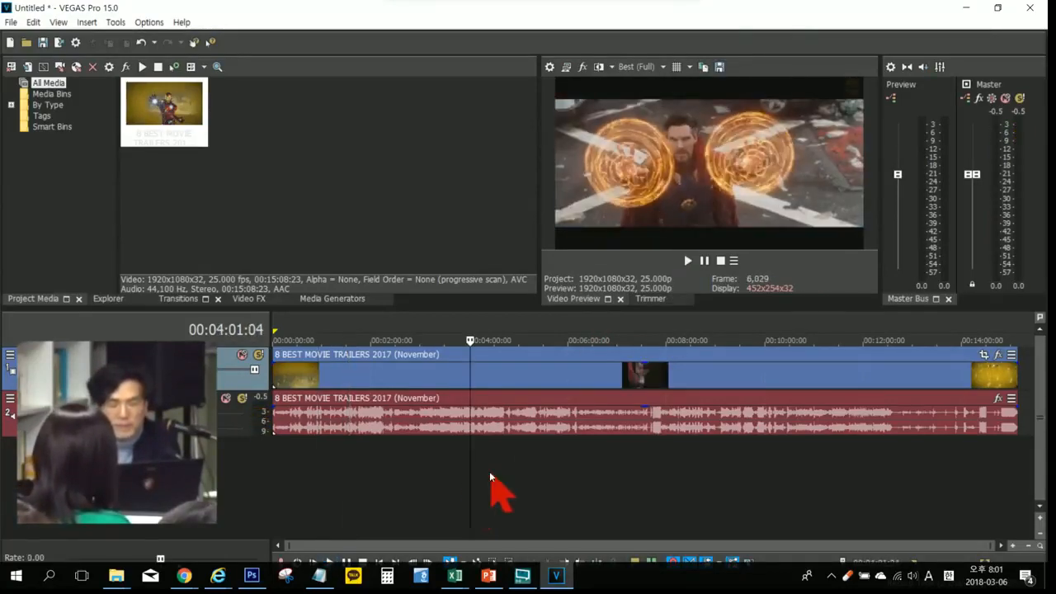
Step: Move the playback cursor to 00:04:25:07 and show the safe-area overlay on the video preview
{"action": "left_click", "coordinate": [489, 471]}
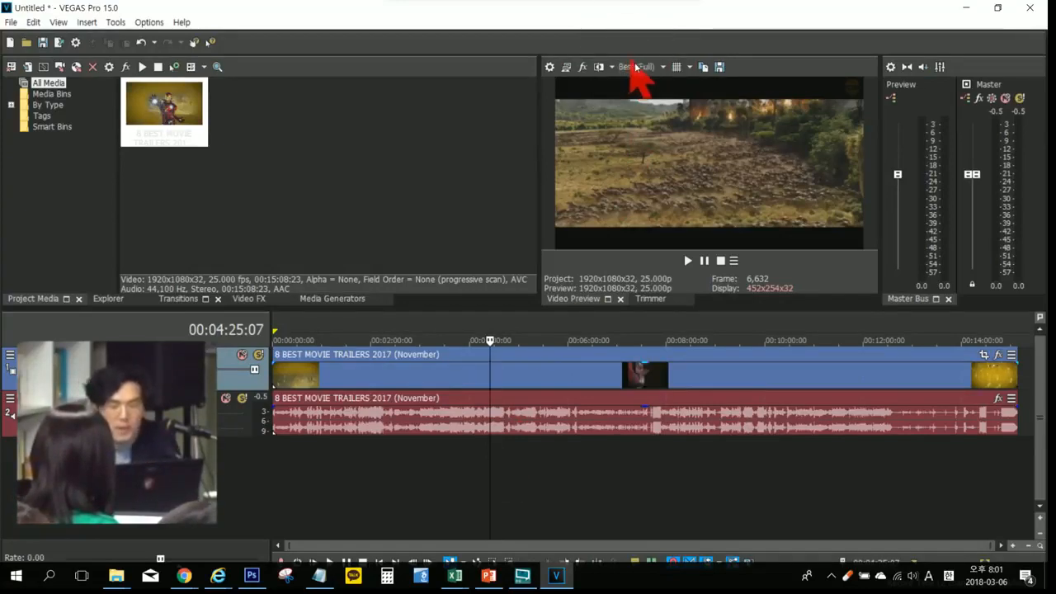
{"action": "left_click", "coordinate": [675, 67]}
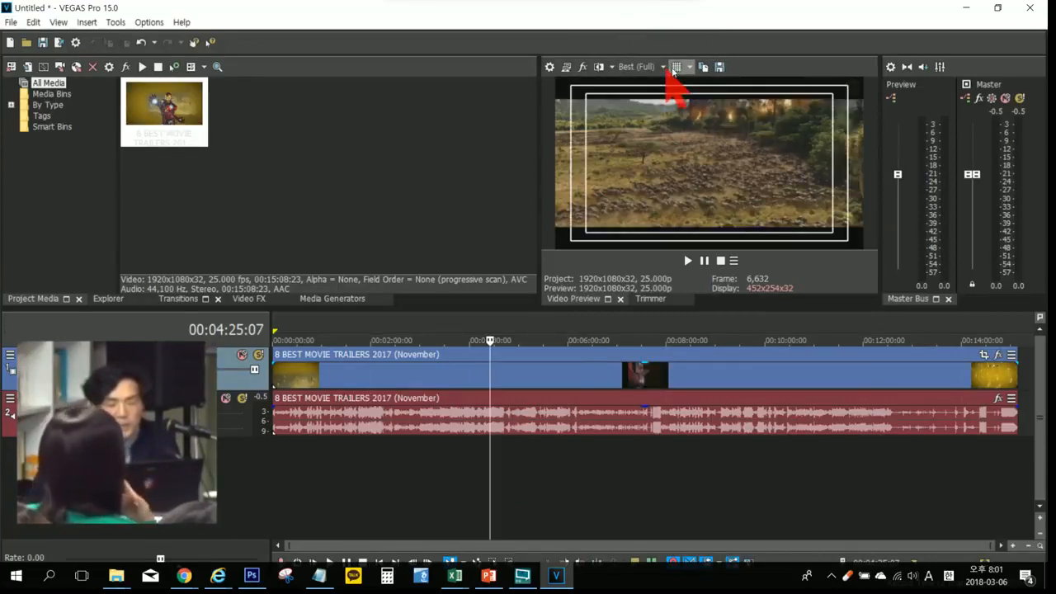
{"action": "left_click", "coordinate": [664, 68]}
{"action": "left_click", "coordinate": [676, 68]}
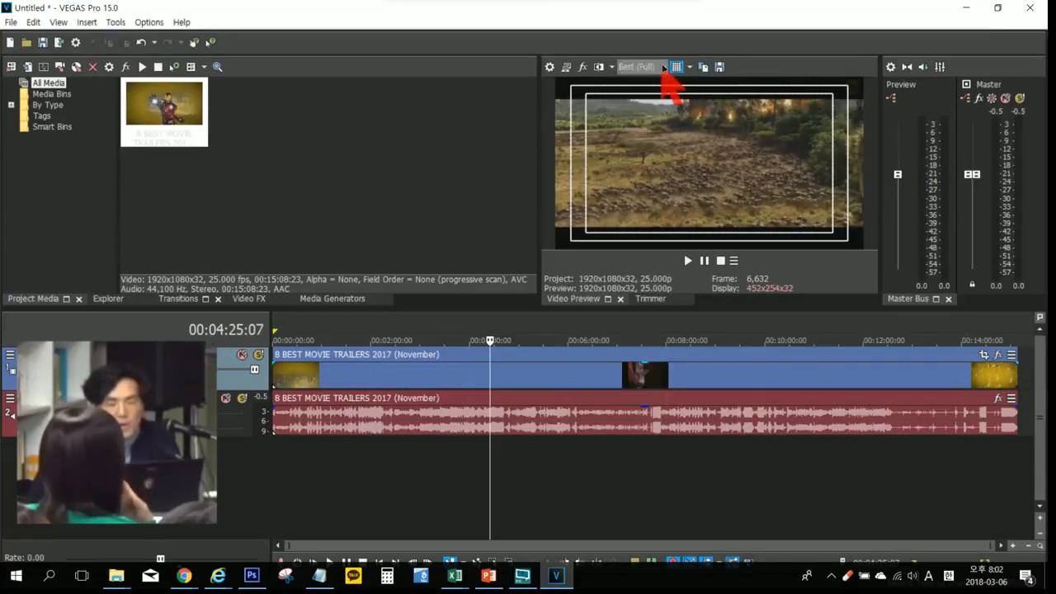
Step: Set the video preview quality to Good (Full) and play the timeline from about 00:03:20
{"action": "left_click", "coordinate": [664, 68]}
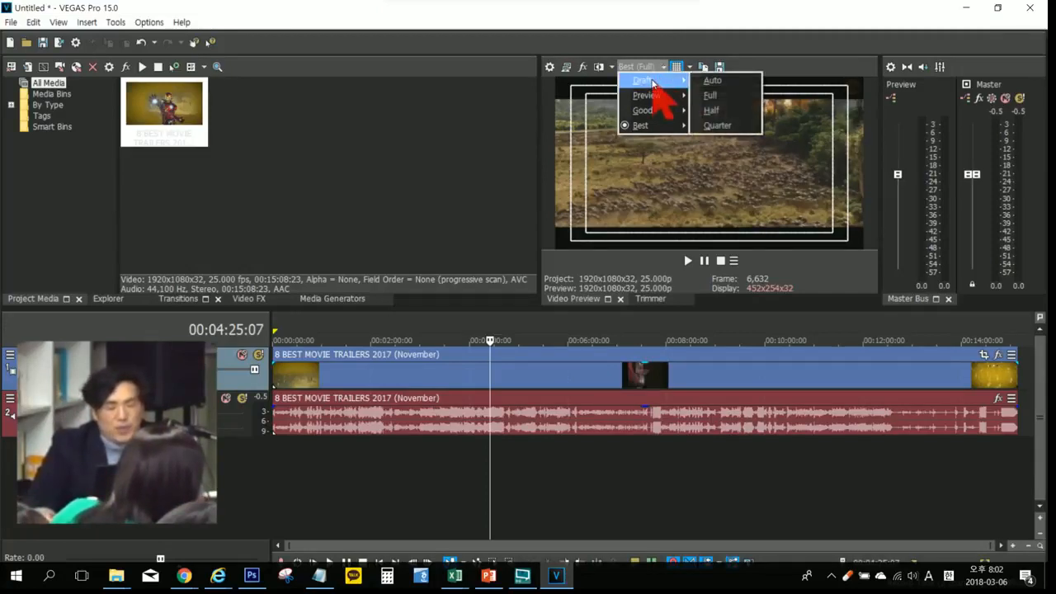
{"action": "mouse_move", "coordinate": [653, 126]}
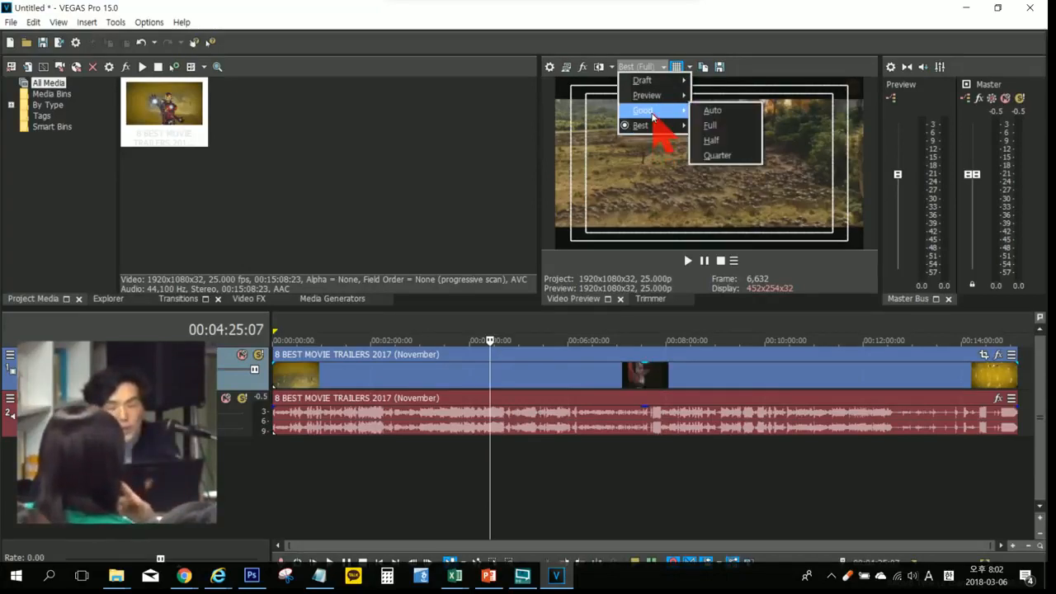
{"action": "left_click", "coordinate": [710, 126]}
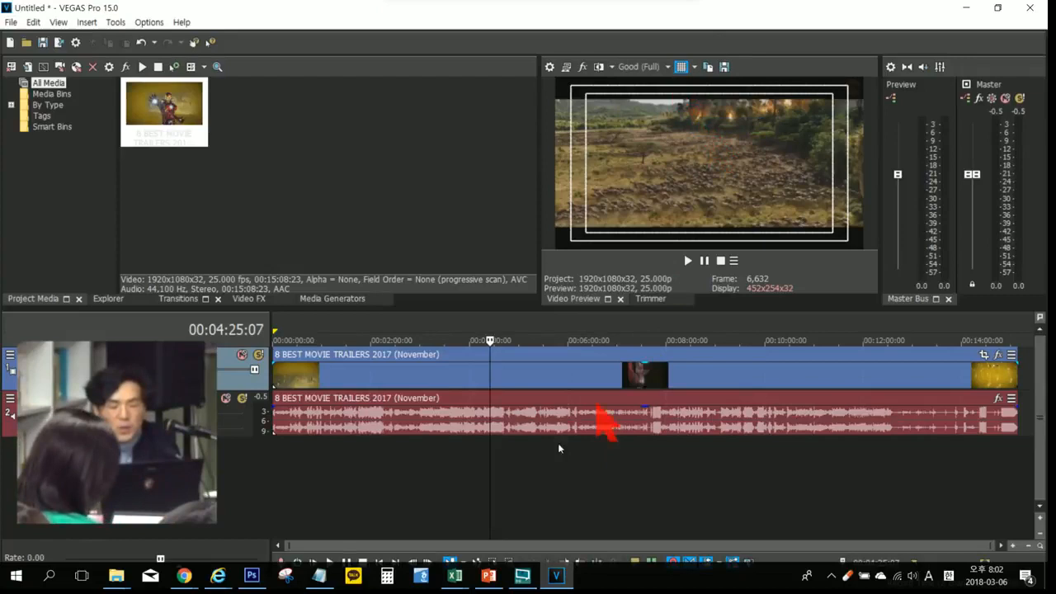
{"action": "left_click", "coordinate": [437, 485]}
{"action": "key", "text": "space"}
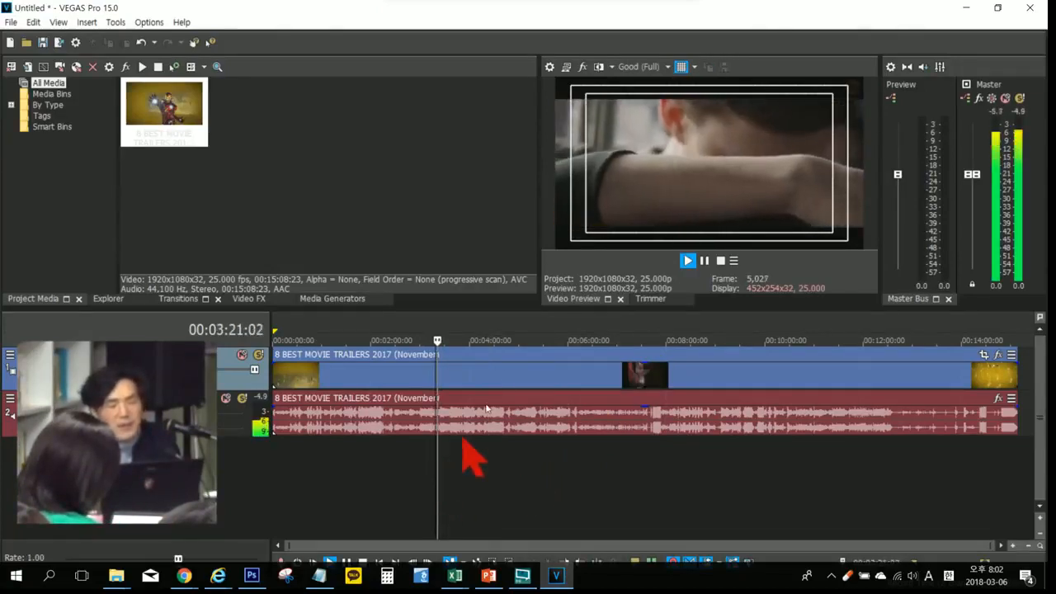
Step: Hide the safe-area overlay on the video preview and stop playback
{"action": "left_click", "coordinate": [681, 67]}
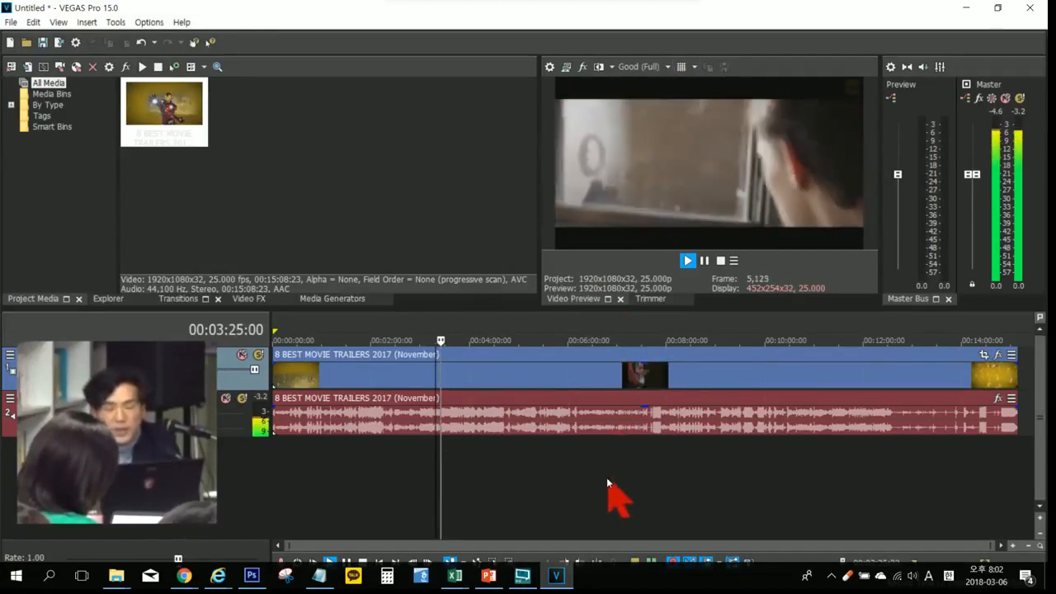
{"action": "key", "text": "space"}
Step: Set the video preview quality to Draft (Quarter) and inspect the frame at 00:09:23:00
{"action": "left_click", "coordinate": [667, 68]}
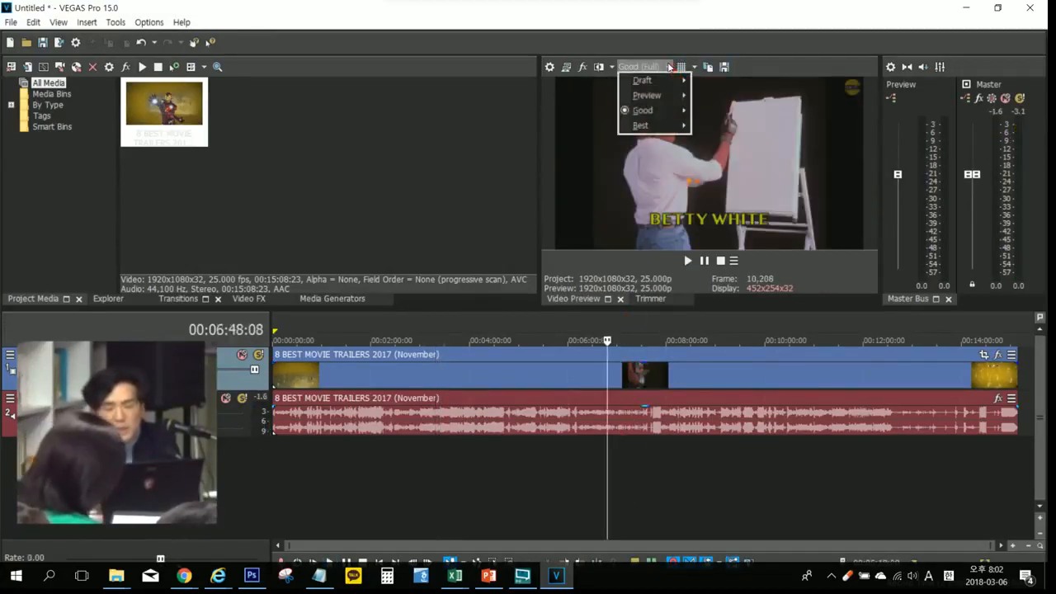
{"action": "mouse_move", "coordinate": [664, 80]}
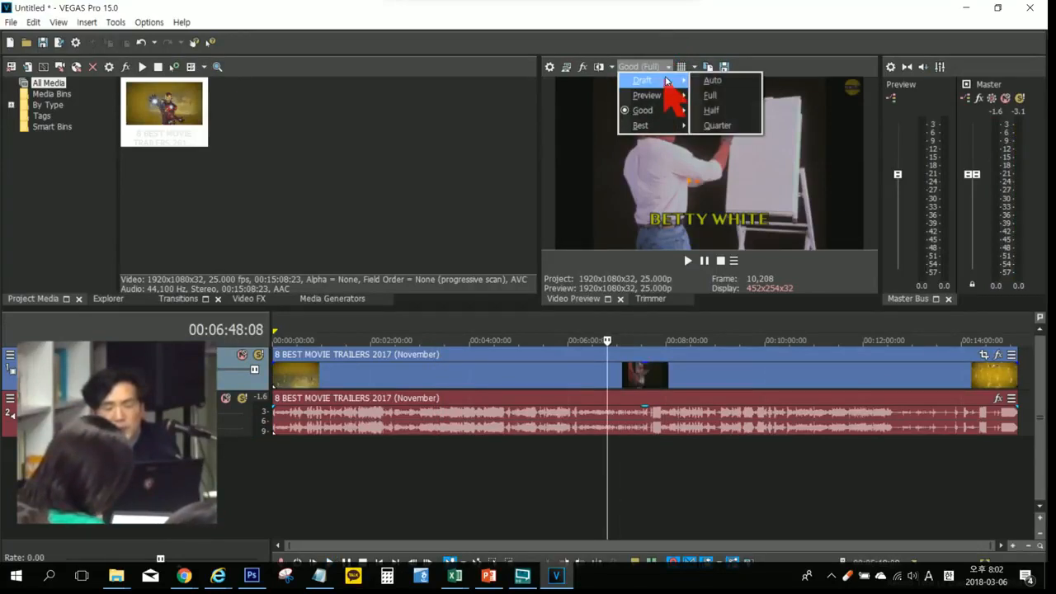
{"action": "left_click", "coordinate": [718, 125]}
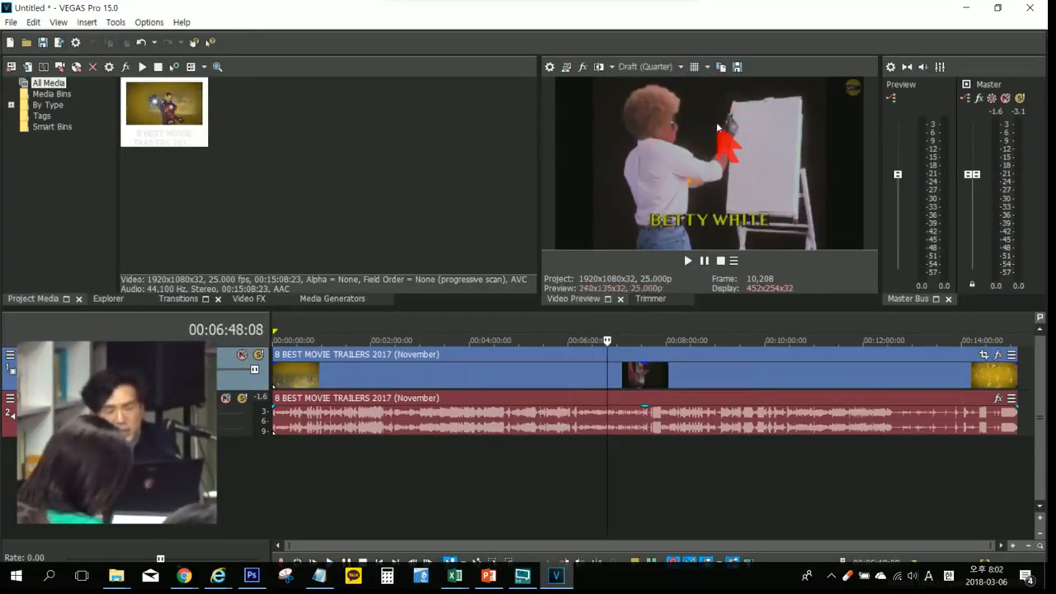
{"action": "left_click", "coordinate": [695, 459]}
{"action": "left_click", "coordinate": [731, 459]}
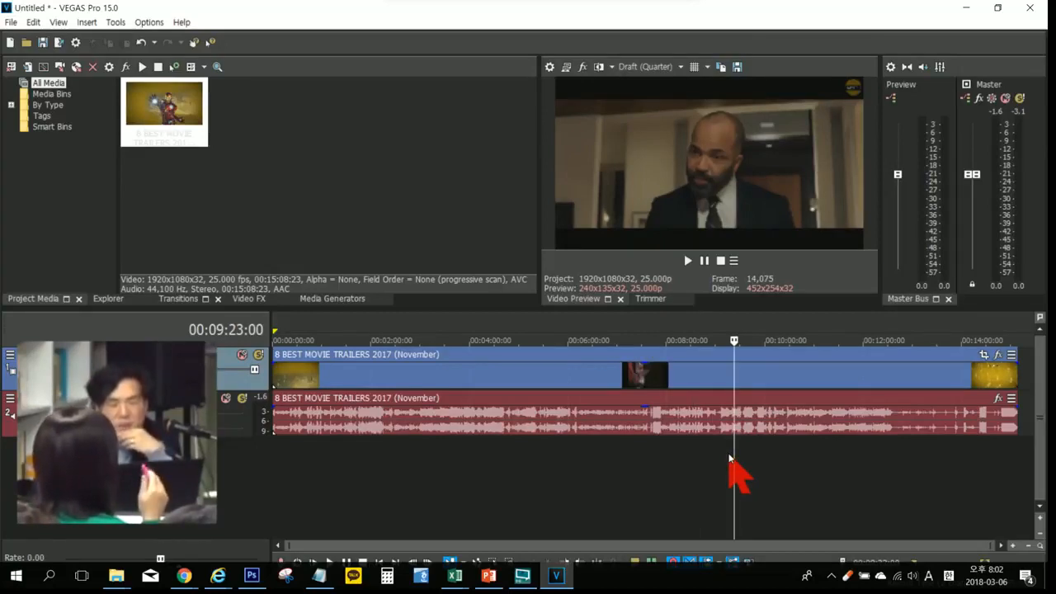
Step: Set the video preview quality to Good (Full) and check it at 00:05:11:00 and with brief playback up to 00:06:28:09
{"action": "left_click", "coordinate": [650, 66]}
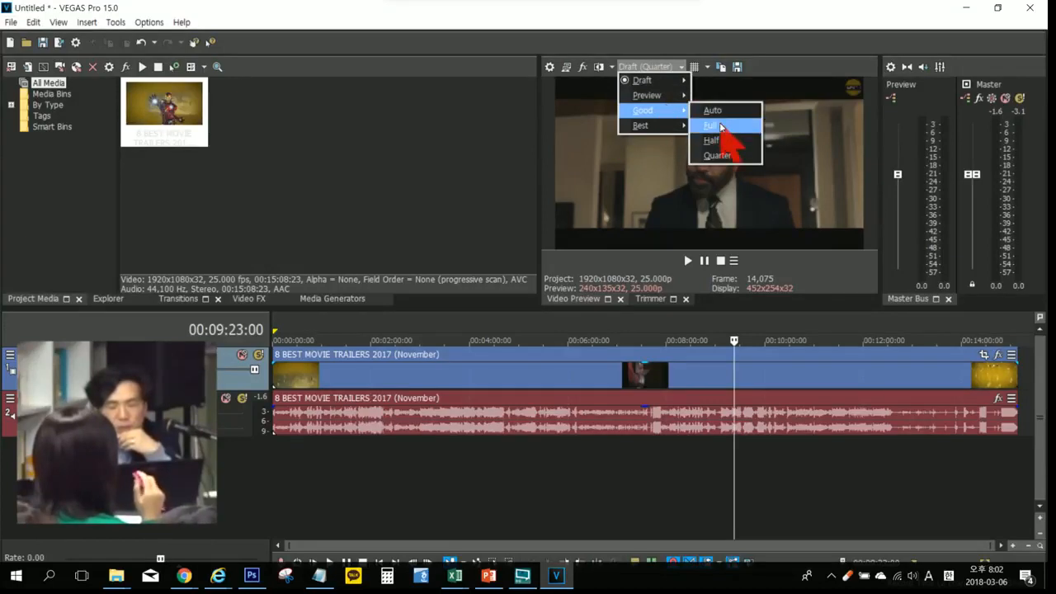
{"action": "left_click", "coordinate": [711, 125]}
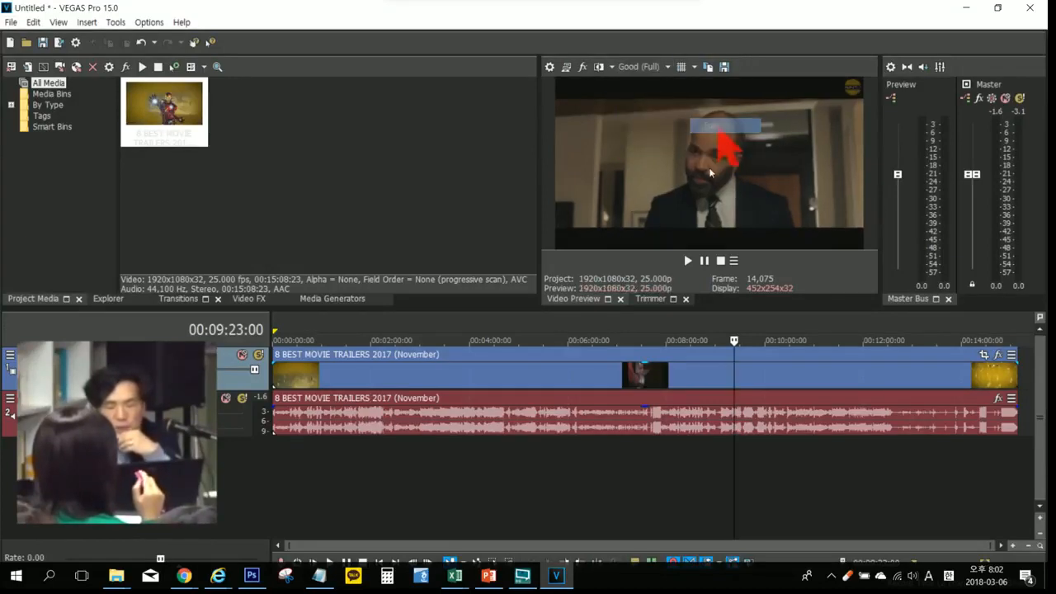
{"action": "left_click", "coordinate": [448, 468]}
{"action": "left_click", "coordinate": [527, 461]}
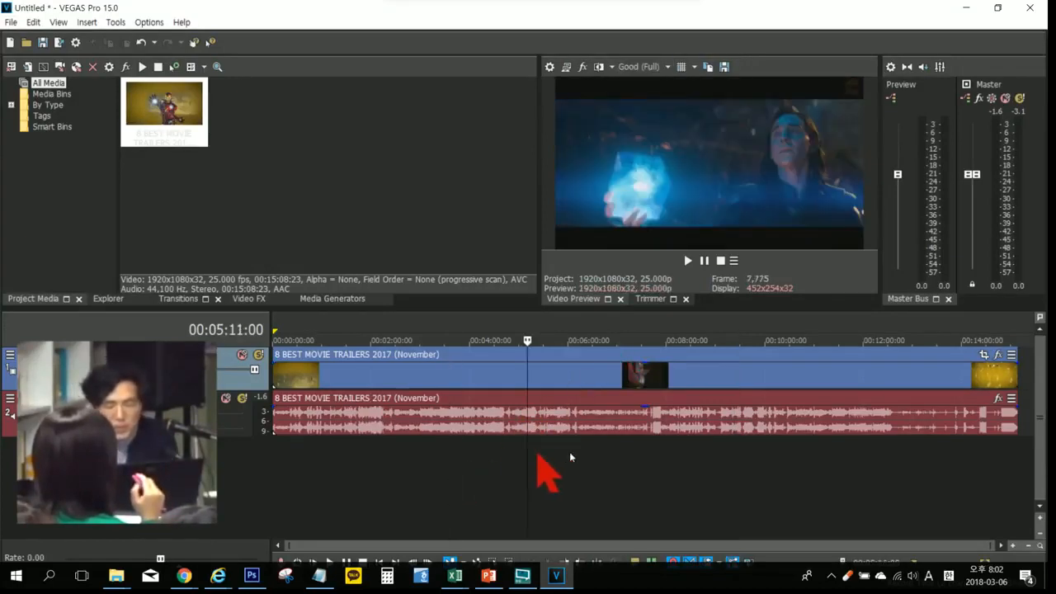
{"action": "left_click", "coordinate": [589, 455]}
{"action": "key", "text": "space"}
{"action": "key", "text": "space"}
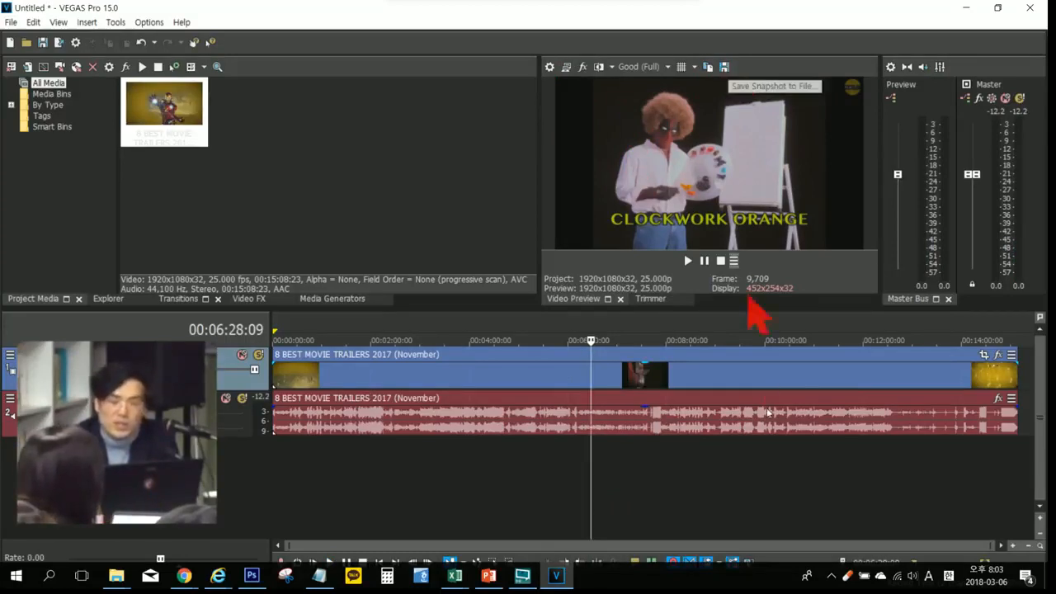
Step: Move the playback cursor to 00:06:20:22 and save that frame as the JPEG snapshot Image1 in the desktop's 자료 folder
{"action": "left_click", "coordinate": [726, 505]}
{"action": "left_click", "coordinate": [553, 475]}
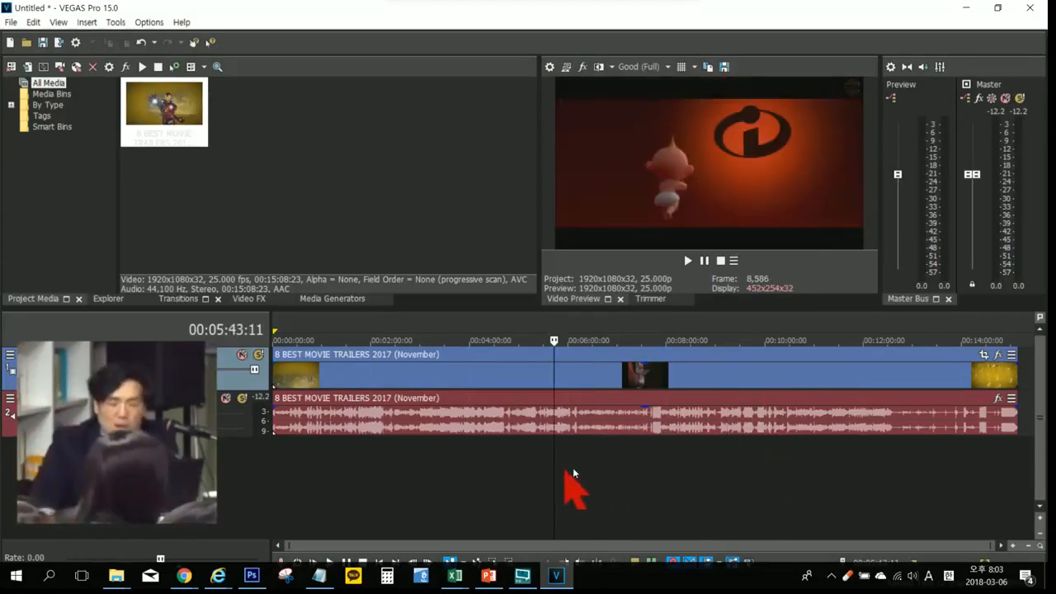
{"action": "left_click", "coordinate": [584, 466]}
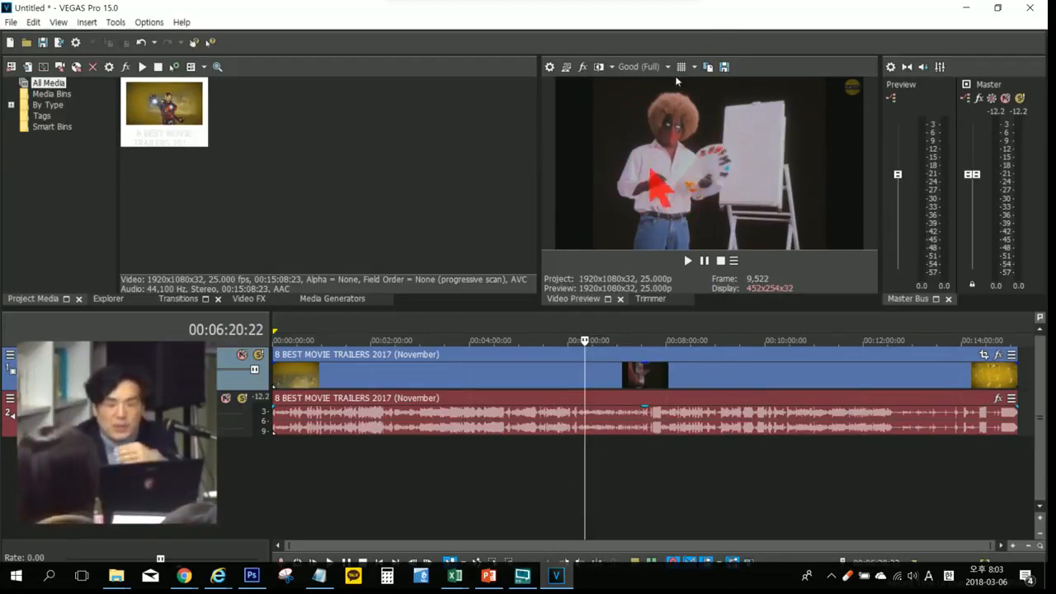
{"action": "left_click", "coordinate": [724, 68]}
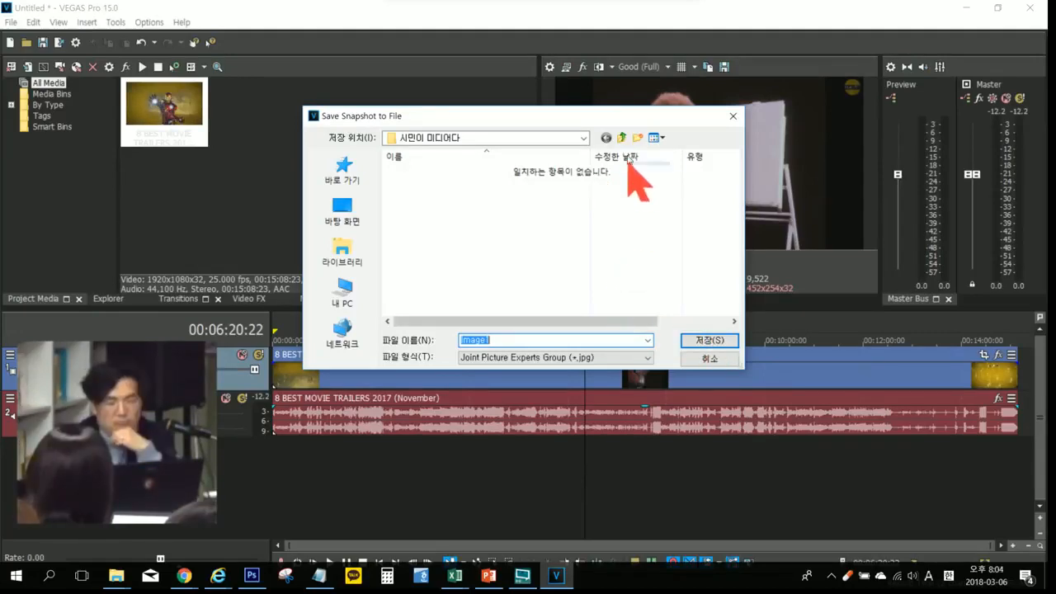
{"action": "left_click", "coordinate": [623, 140]}
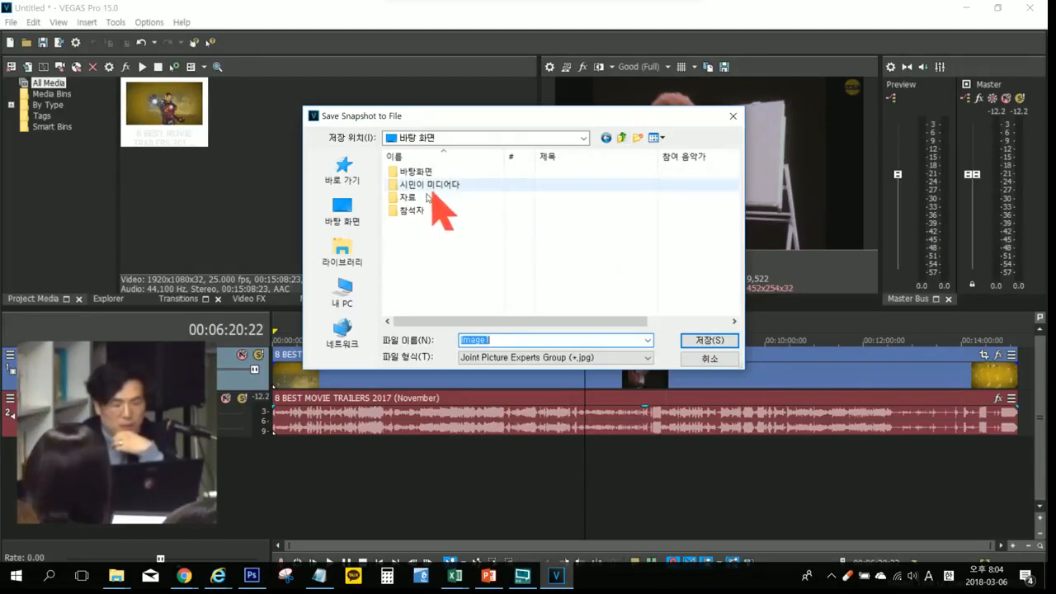
{"action": "double_click", "coordinate": [419, 198]}
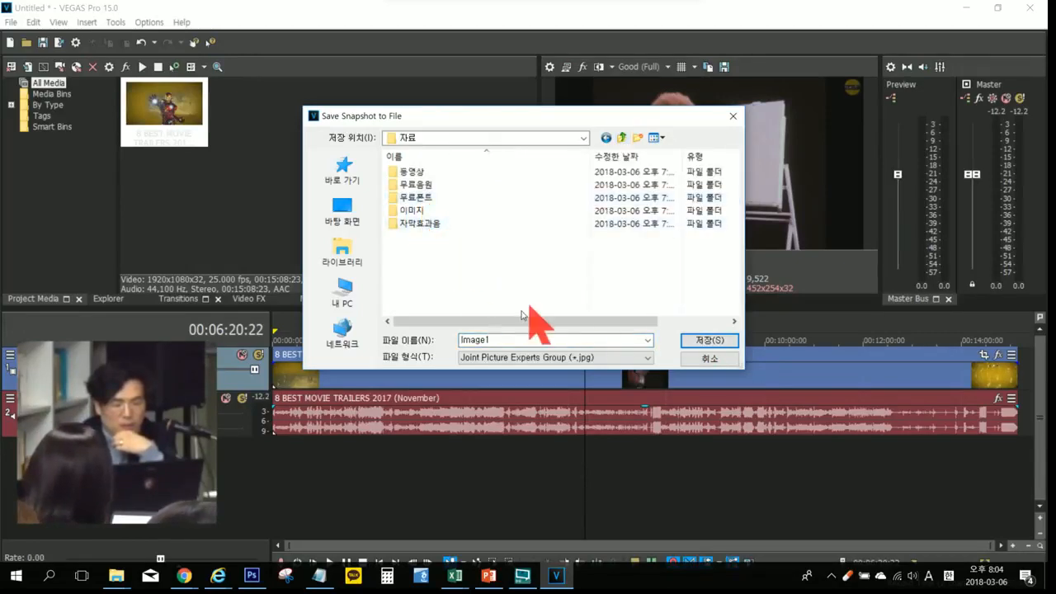
{"action": "left_click", "coordinate": [710, 340]}
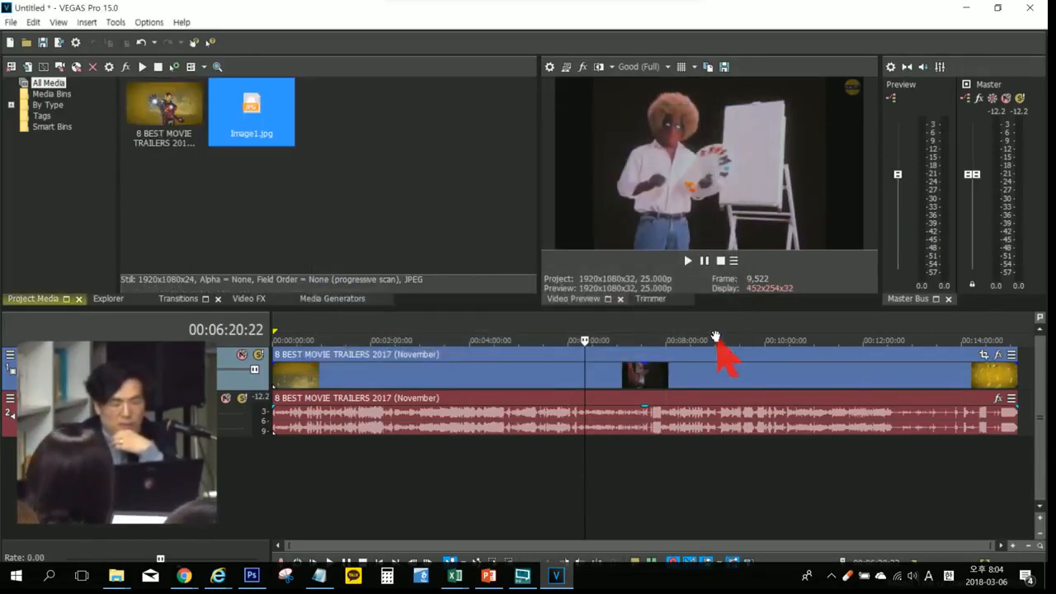
Step: Switch to File Explorer, view the Image1 snapshot from the desktop's 자료 folder, and return to VEGAS Pro
{"action": "left_click", "coordinate": [116, 575]}
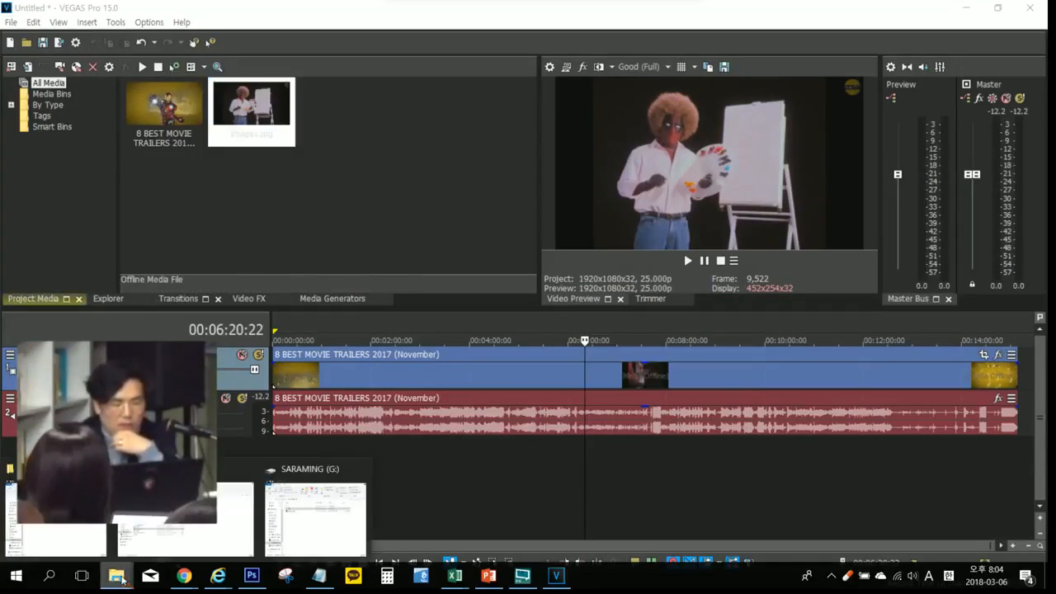
{"action": "left_click", "coordinate": [280, 499]}
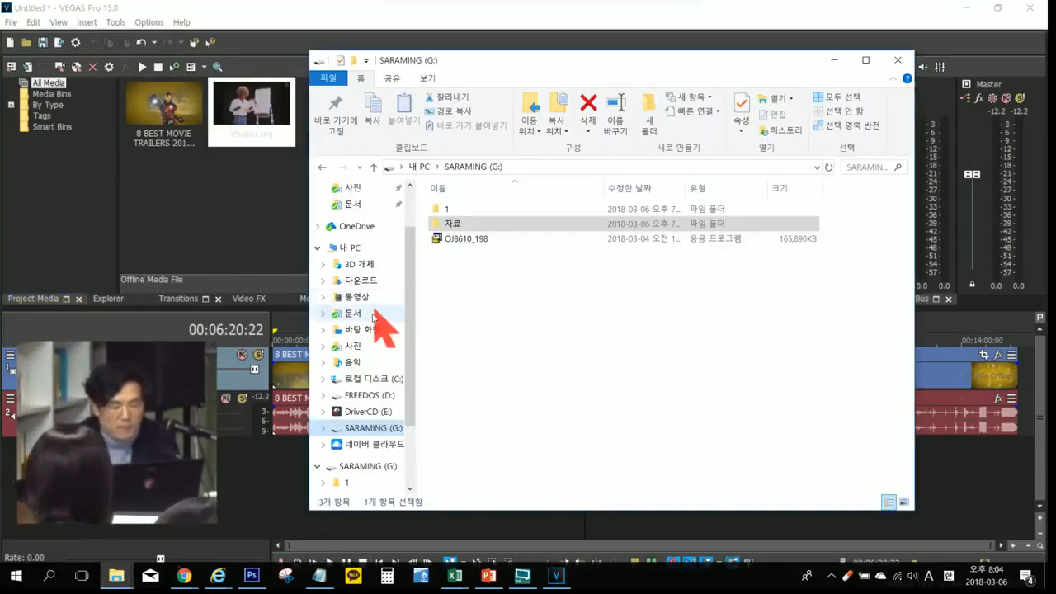
{"action": "left_click", "coordinate": [363, 329]}
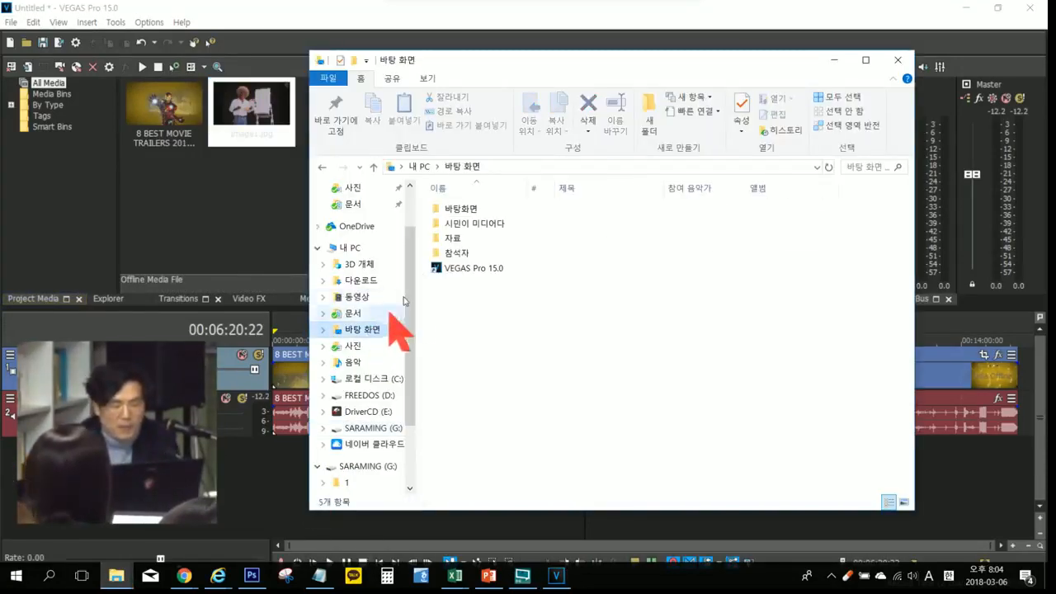
{"action": "left_click", "coordinate": [454, 240]}
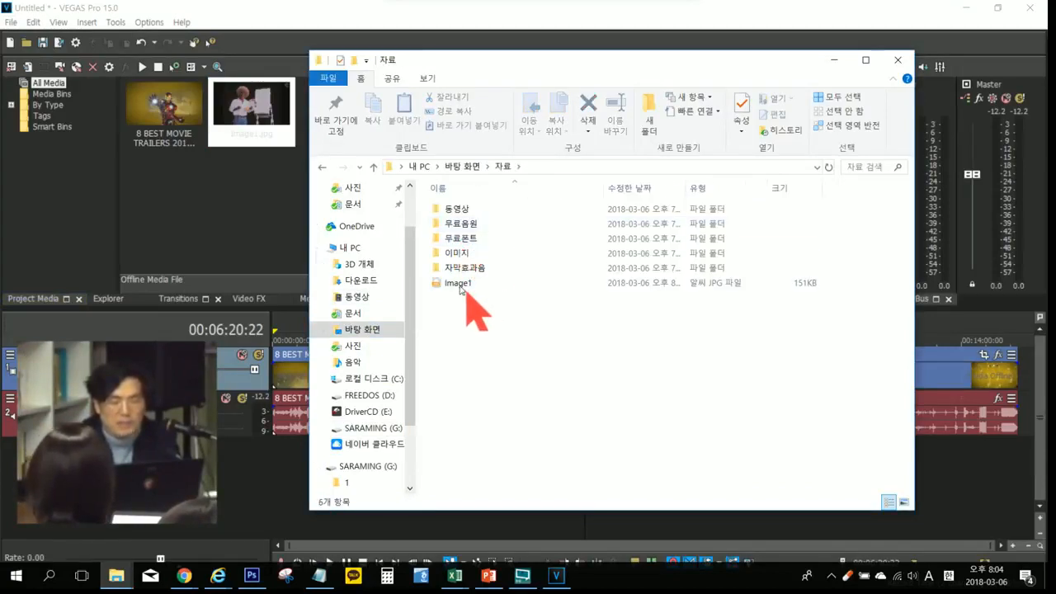
{"action": "left_click", "coordinate": [459, 283]}
{"action": "left_click", "coordinate": [460, 286]}
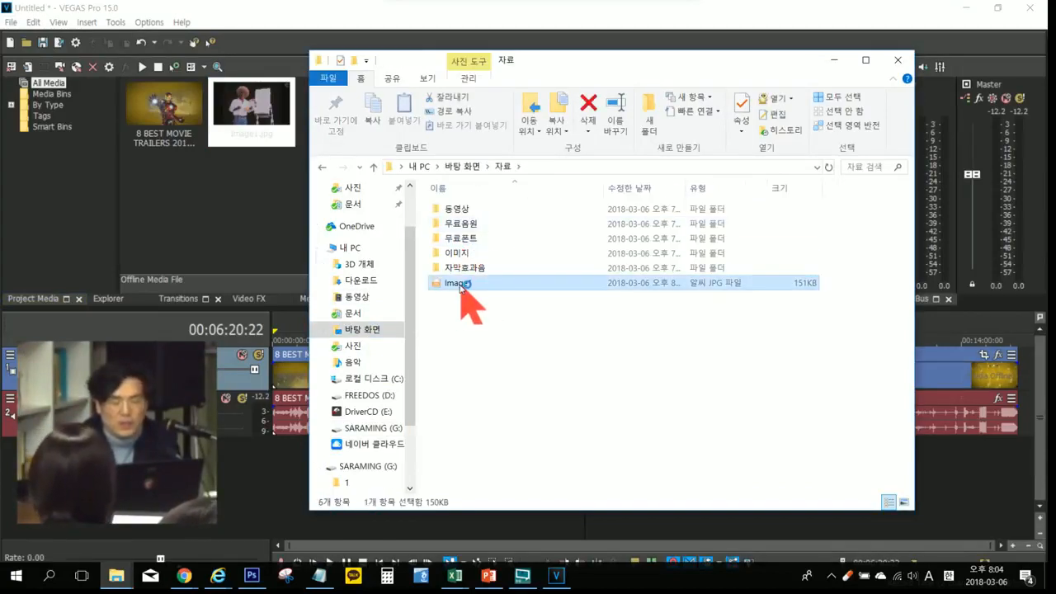
{"action": "double_click", "coordinate": [459, 285]}
{"action": "left_click", "coordinate": [649, 178]}
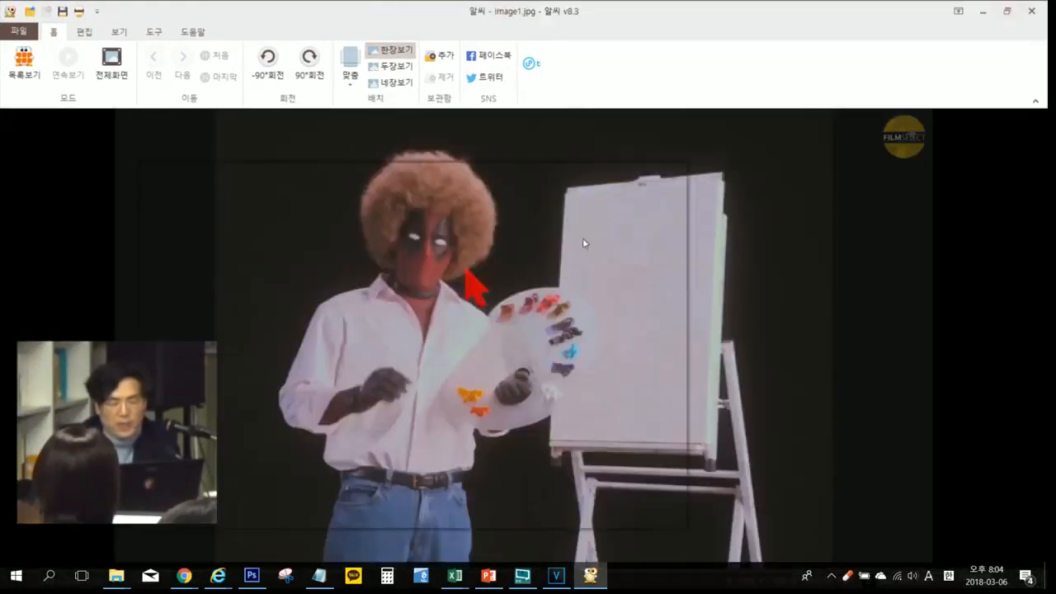
{"action": "left_click", "coordinate": [1032, 13]}
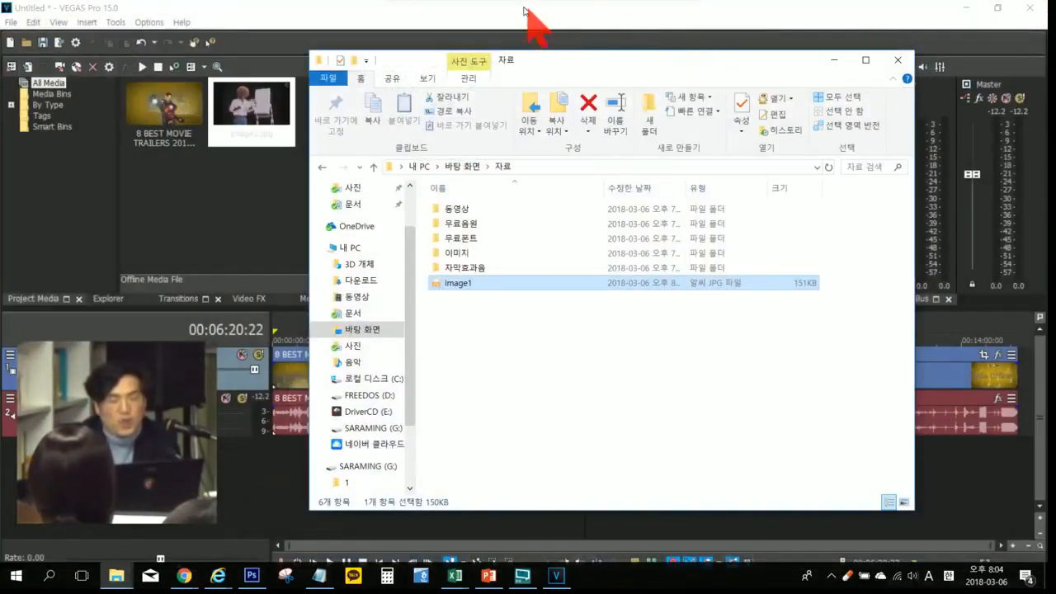
{"action": "left_click", "coordinate": [526, 12]}
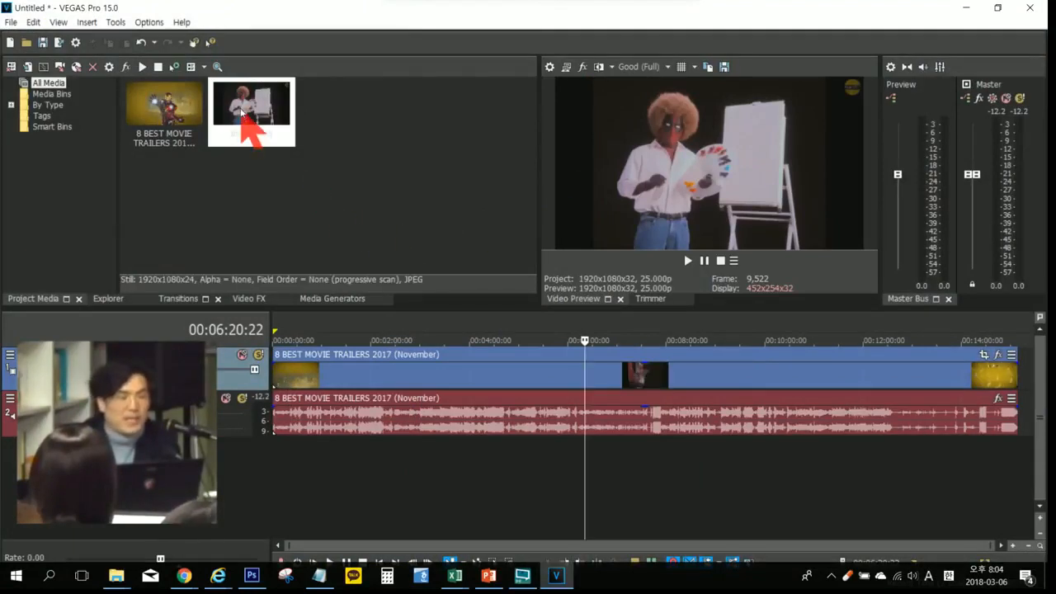
Step: Select Image1.jpg in the project media and widen the video preview area slightly
{"action": "left_click", "coordinate": [246, 116]}
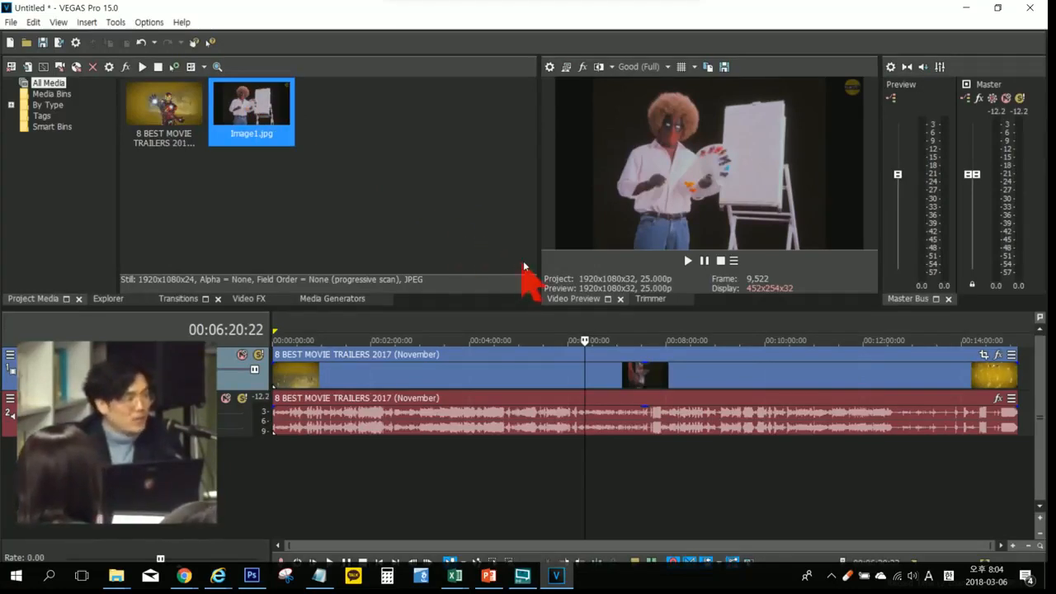
{"action": "left_click_drag", "start_coordinate": [539, 233], "coordinate": [514, 230]}
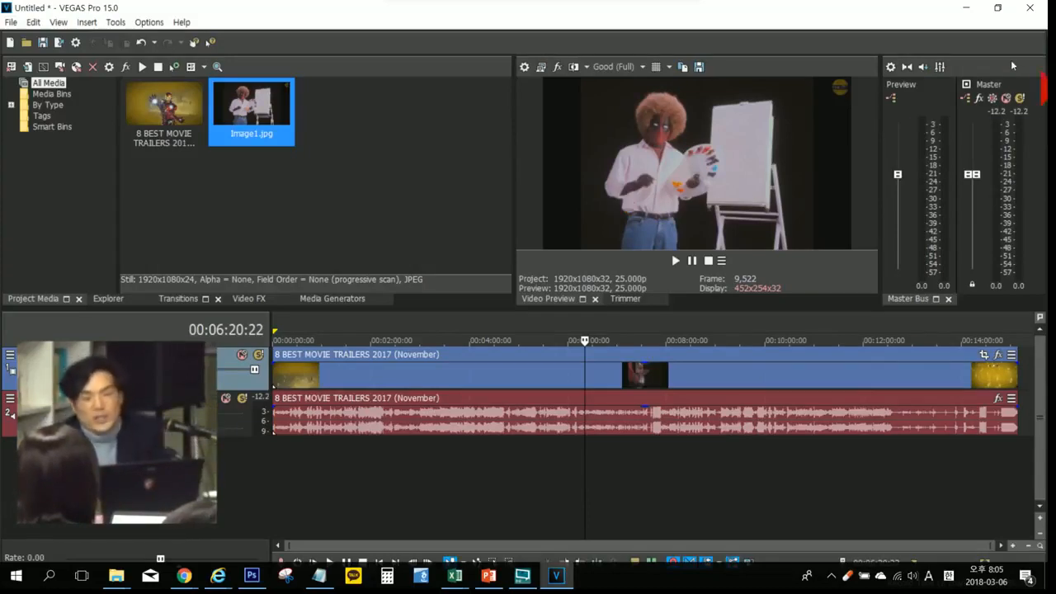
{"action": "left_click", "coordinate": [965, 8]}
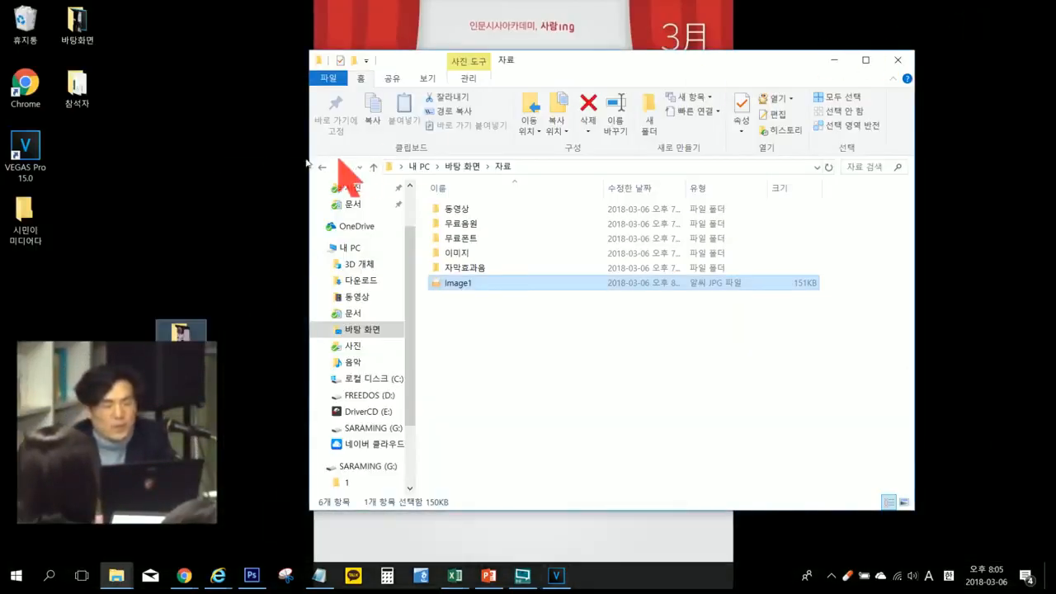
{"action": "right_click", "coordinate": [213, 155]}
{"action": "left_click", "coordinate": [237, 120]}
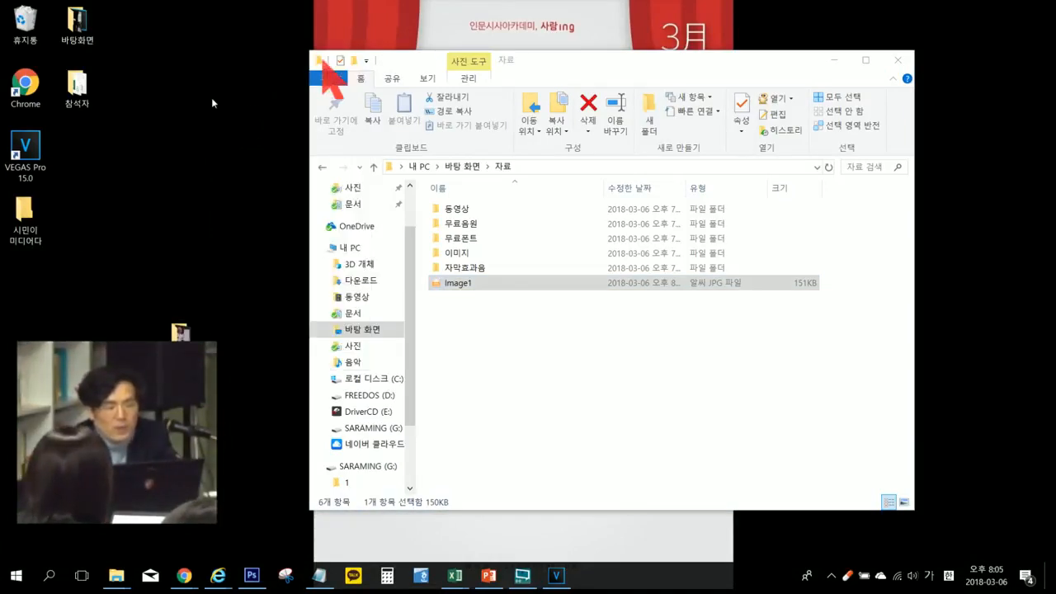
{"action": "right_click", "coordinate": [180, 141]}
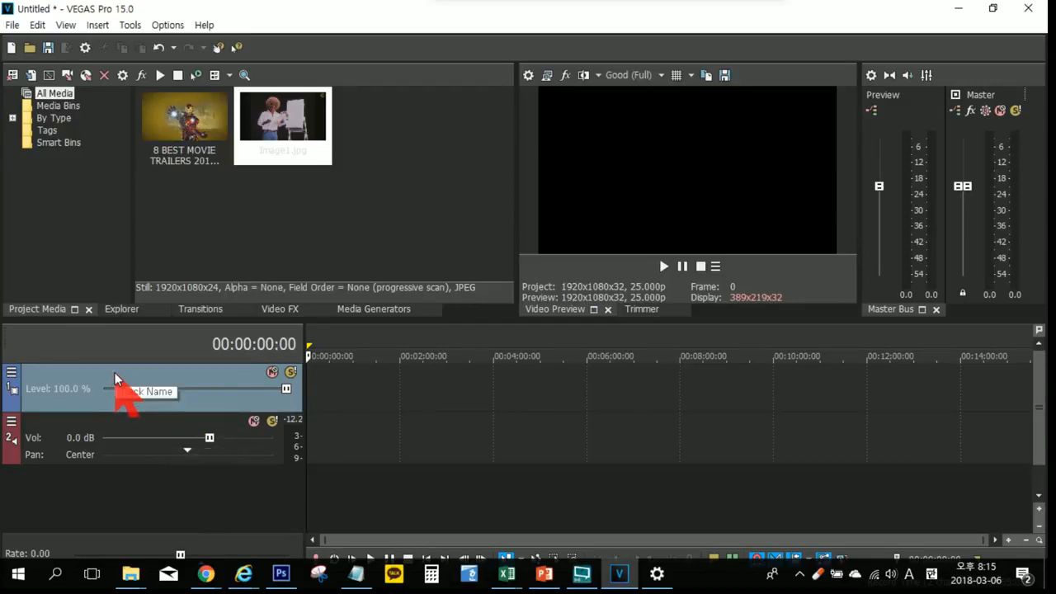
Step: Delete the empty video track and the empty audio track from the timeline
{"action": "left_click", "coordinate": [105, 429]}
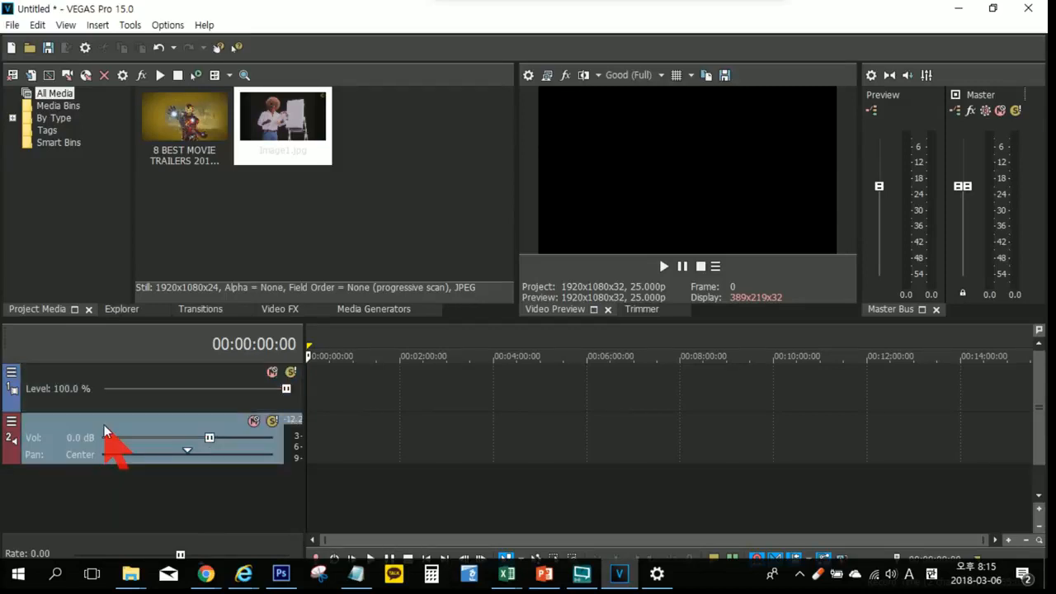
{"action": "left_click", "coordinate": [113, 380]}
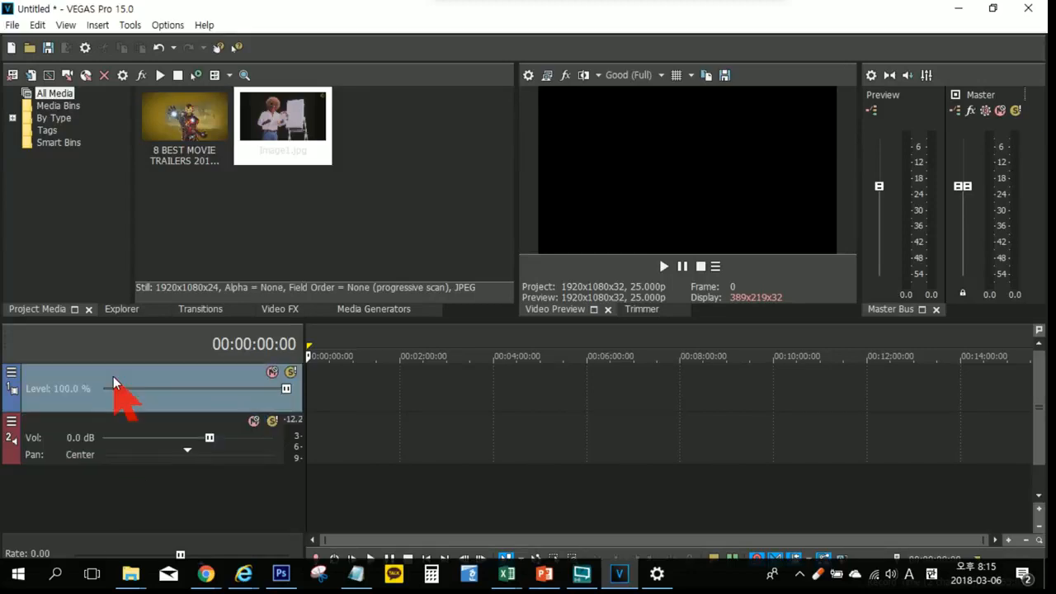
{"action": "key", "text": "Delete"}
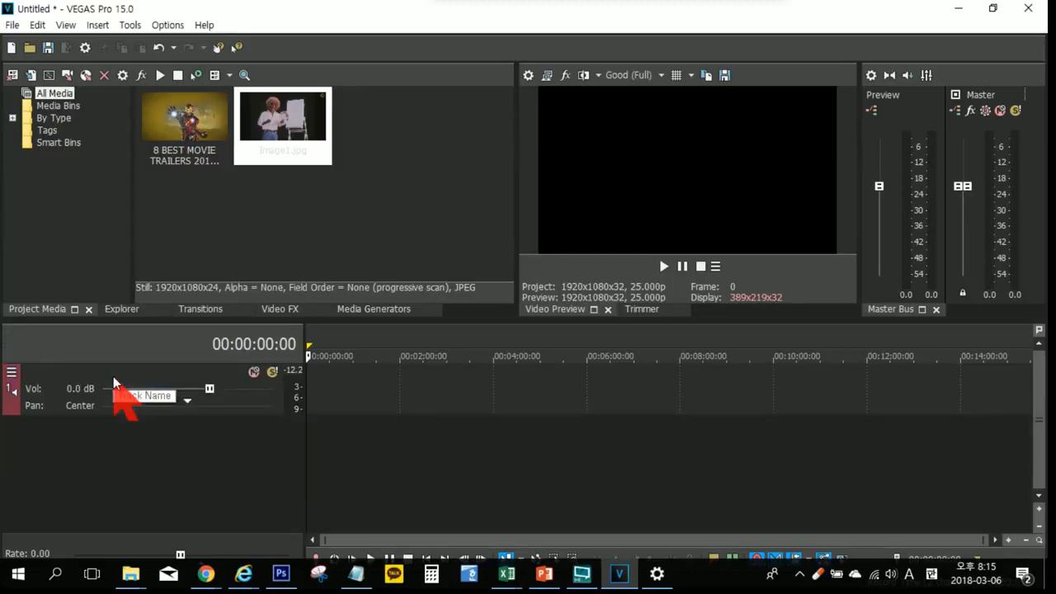
{"action": "left_click", "coordinate": [115, 389]}
{"action": "left_click", "coordinate": [135, 371]}
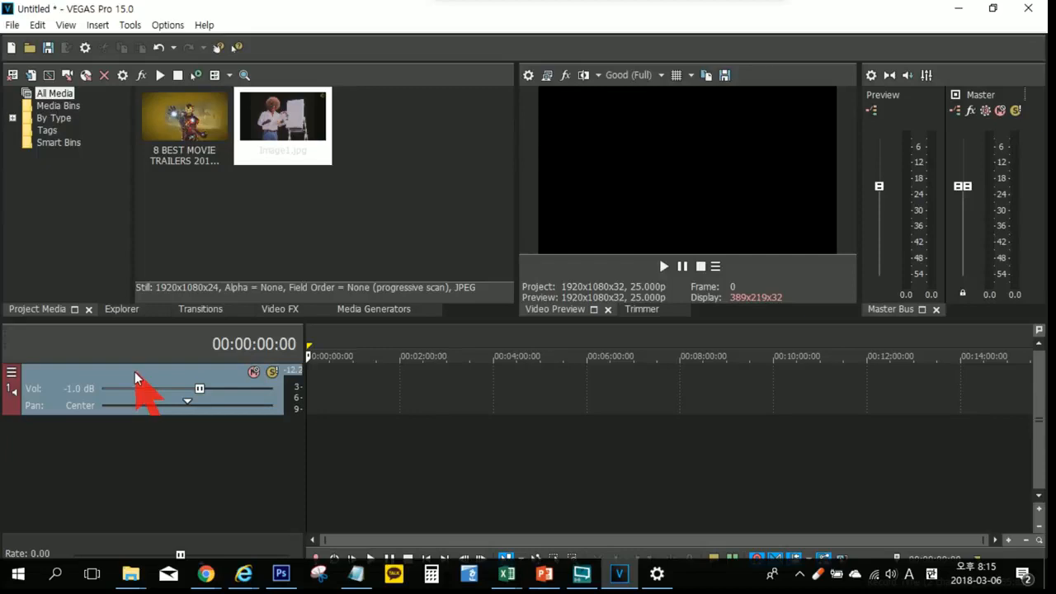
{"action": "key", "text": "Delete"}
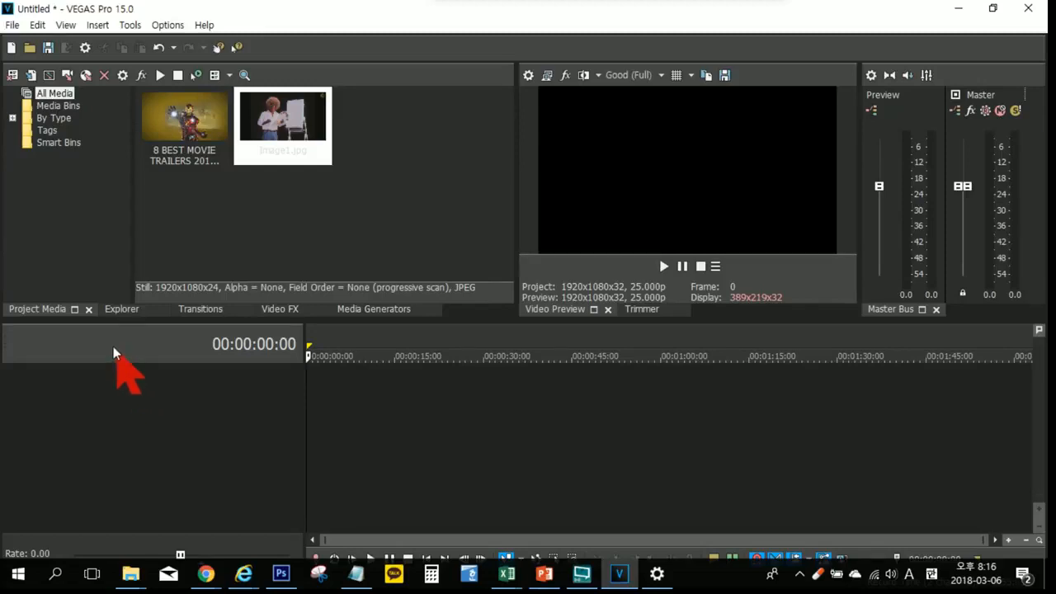
Step: Start a media import and open the 이미지 folder inside the desktop's 자료 folder
{"action": "left_click", "coordinate": [30, 75]}
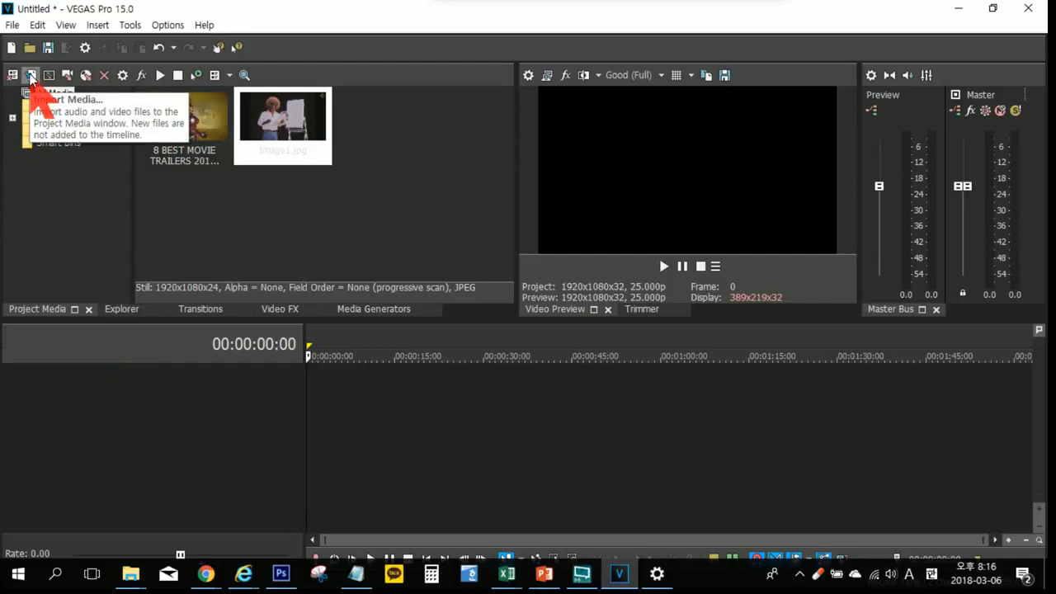
{"action": "left_click", "coordinate": [31, 76]}
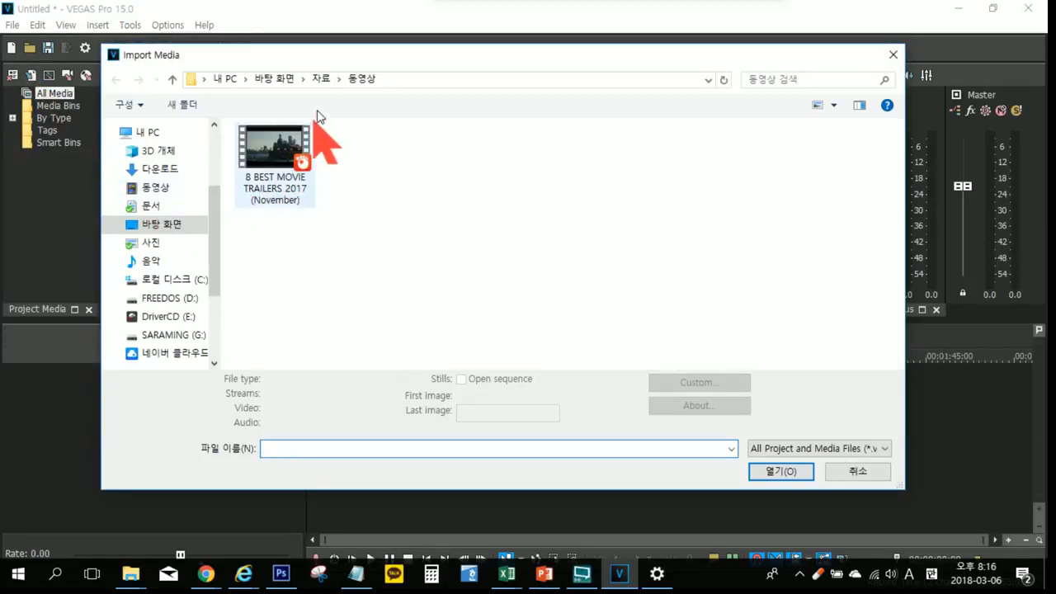
{"action": "left_click", "coordinate": [319, 79]}
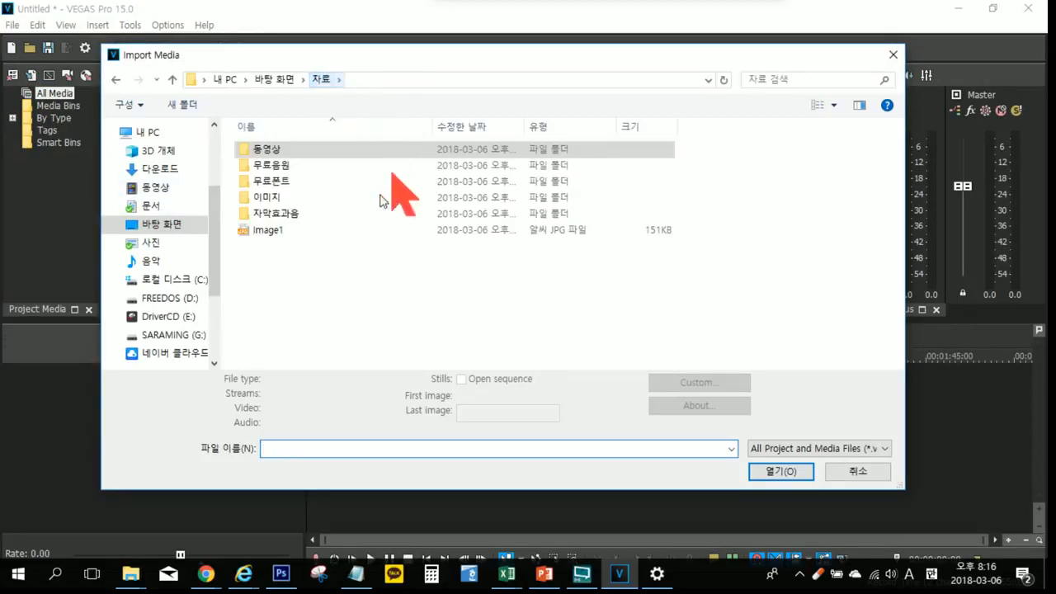
{"action": "double_click", "coordinate": [270, 198]}
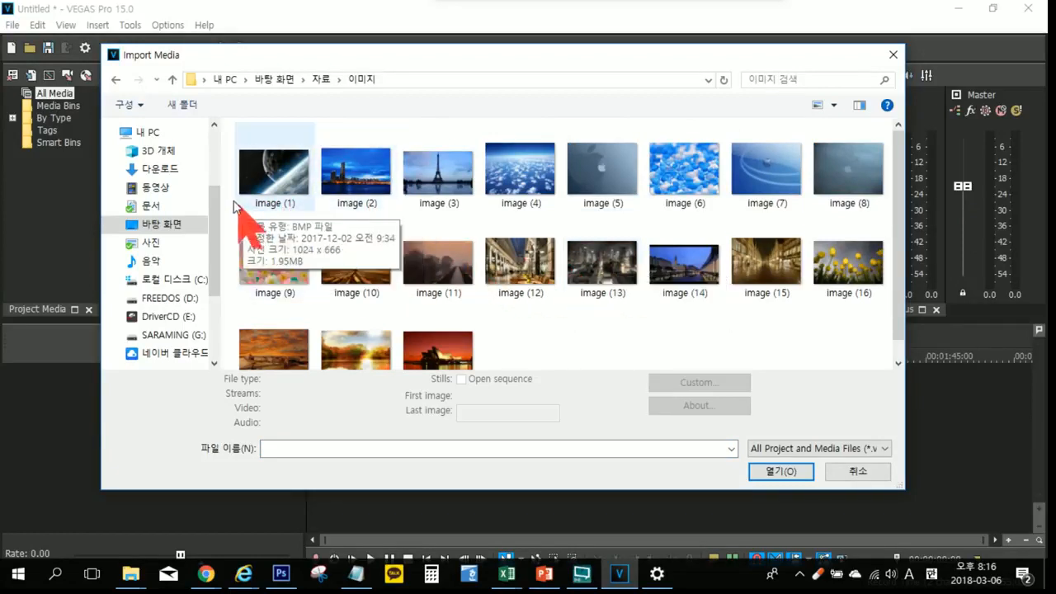
{"action": "left_click_drag", "start_coordinate": [227, 191], "coordinate": [556, 161]}
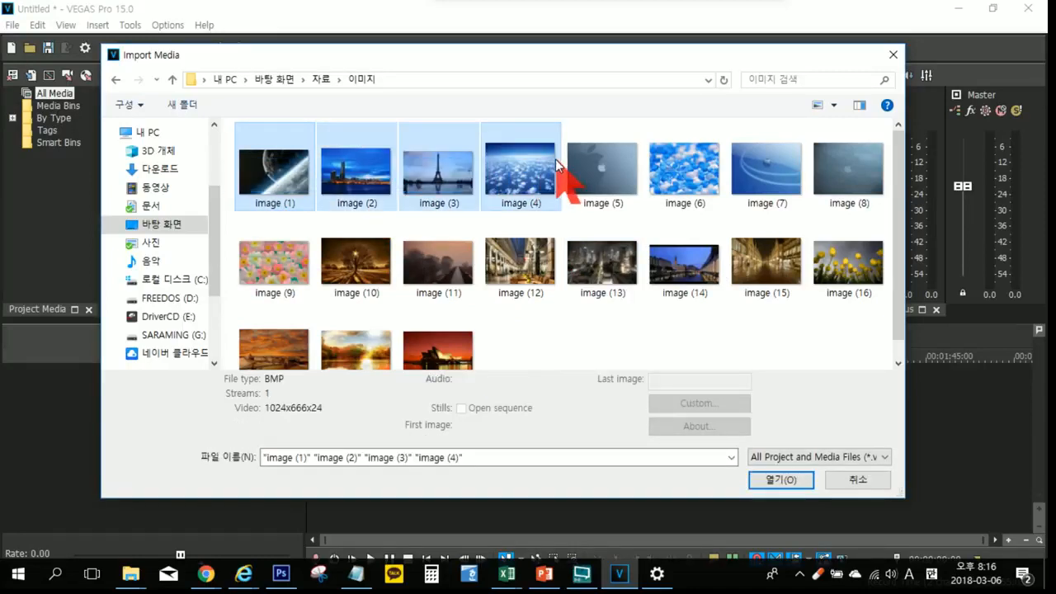
{"action": "left_click", "coordinate": [523, 277]}
{"action": "left_click", "coordinate": [337, 300]}
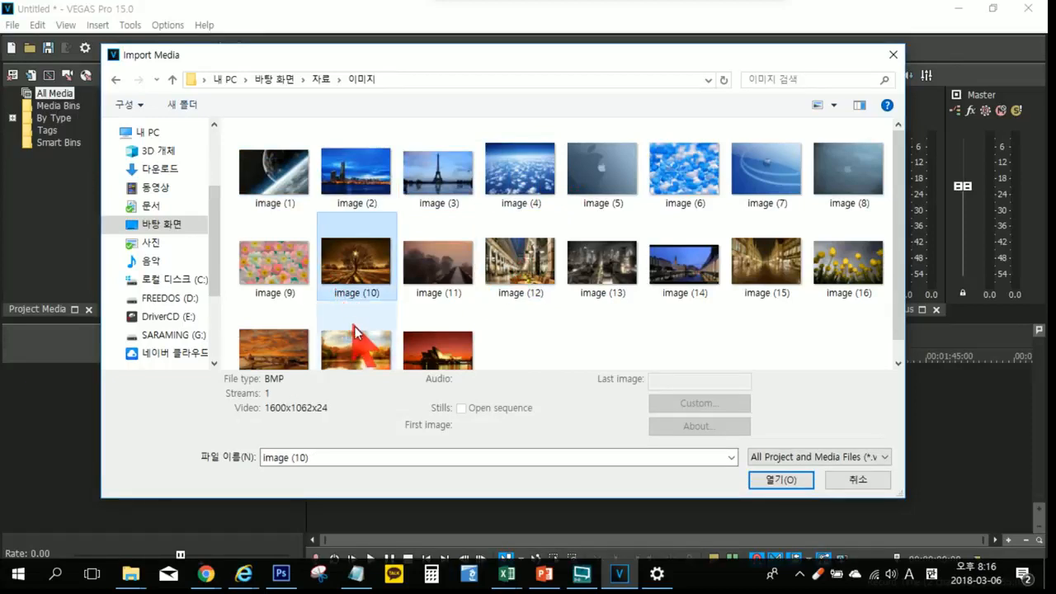
{"action": "left_click", "coordinate": [657, 315]}
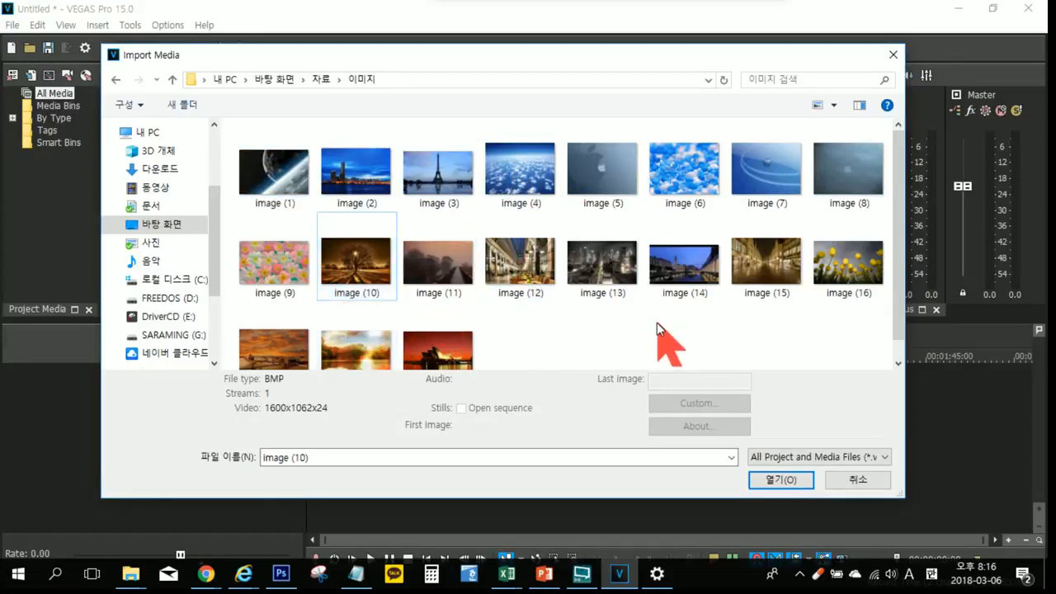
Step: Import image (1) through image (5) together into the project media
{"action": "left_click", "coordinate": [281, 162]}
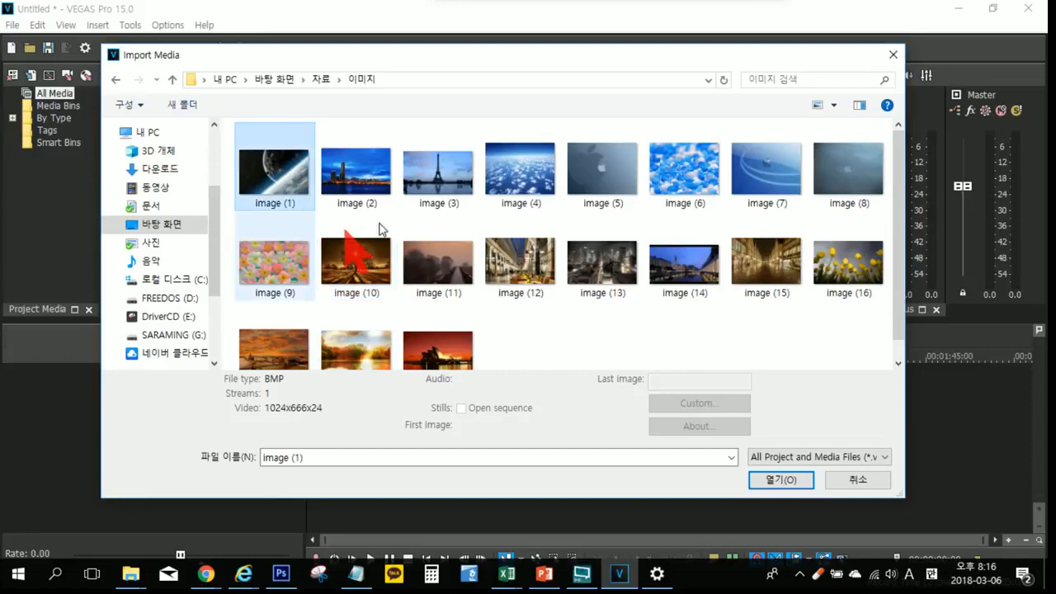
{"action": "left_click", "coordinate": [436, 189], "text": "ctrl"}
{"action": "left_click", "coordinate": [595, 190], "text": "ctrl"}
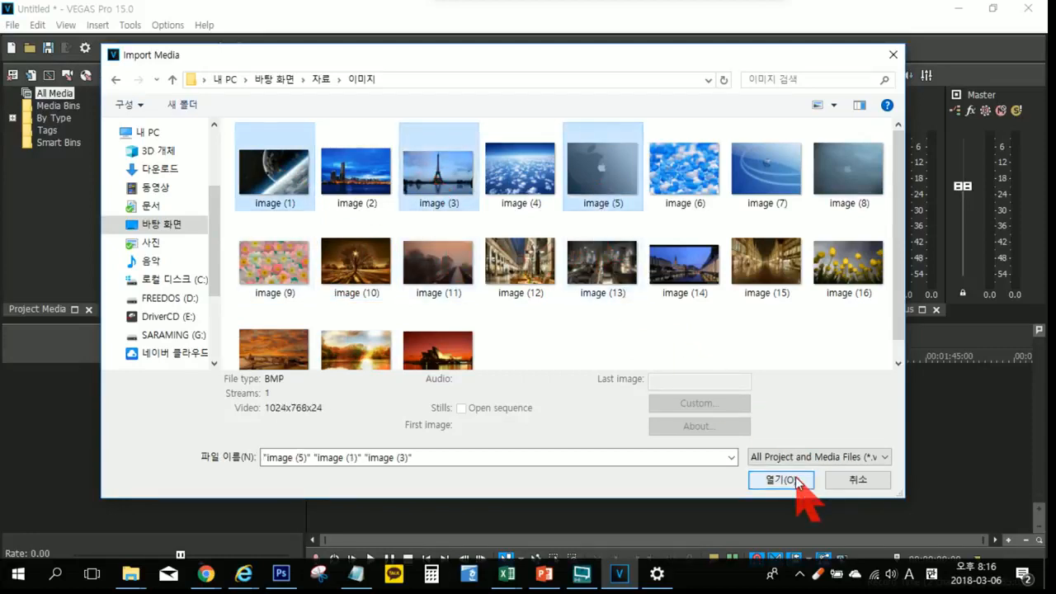
{"action": "left_click", "coordinate": [346, 185], "text": "ctrl"}
{"action": "left_click", "coordinate": [506, 191], "text": "ctrl"}
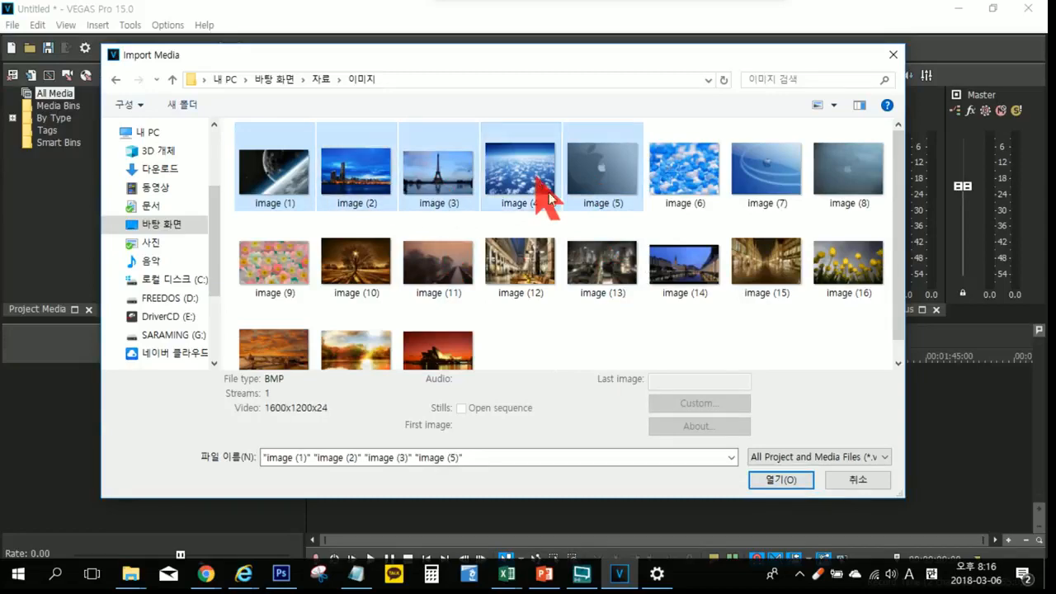
{"action": "left_click", "coordinate": [780, 478]}
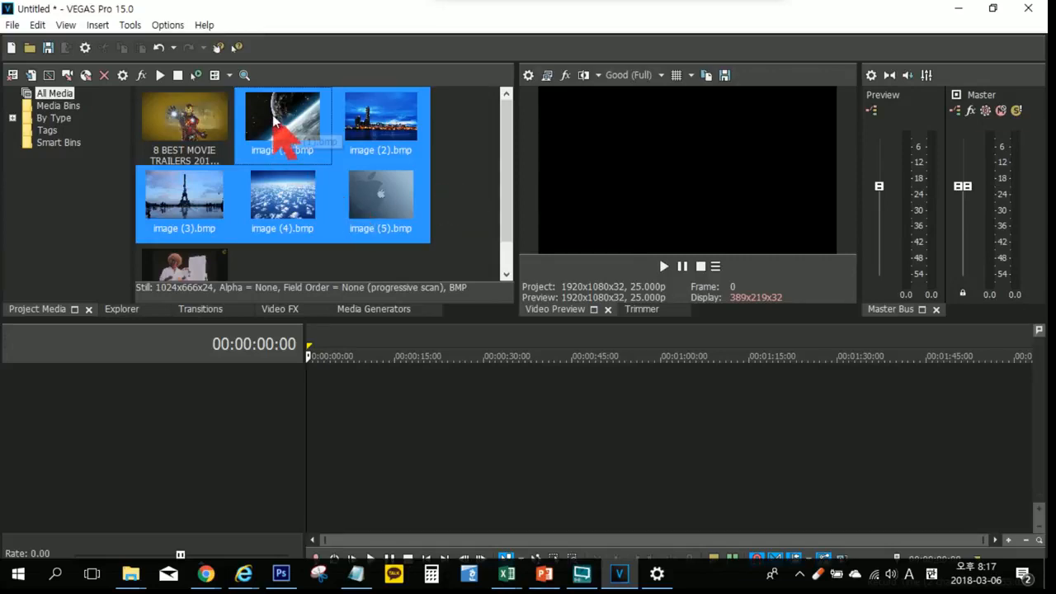
Step: Try placing the five imported images one after another on a new video track, and delete that track
{"action": "left_click_drag", "start_coordinate": [286, 159], "coordinate": [323, 455]}
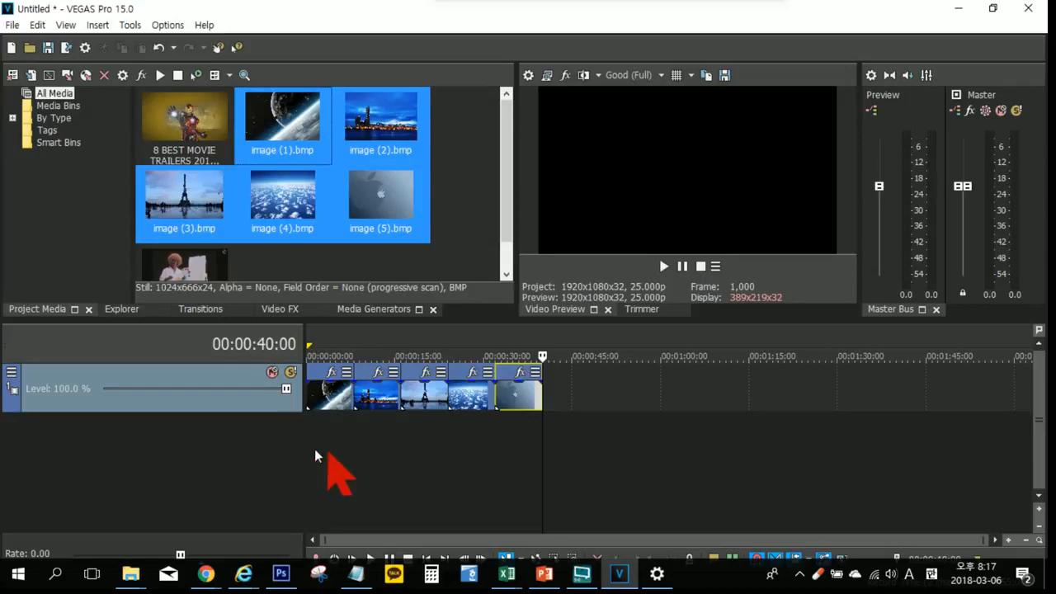
{"action": "left_click", "coordinate": [237, 446]}
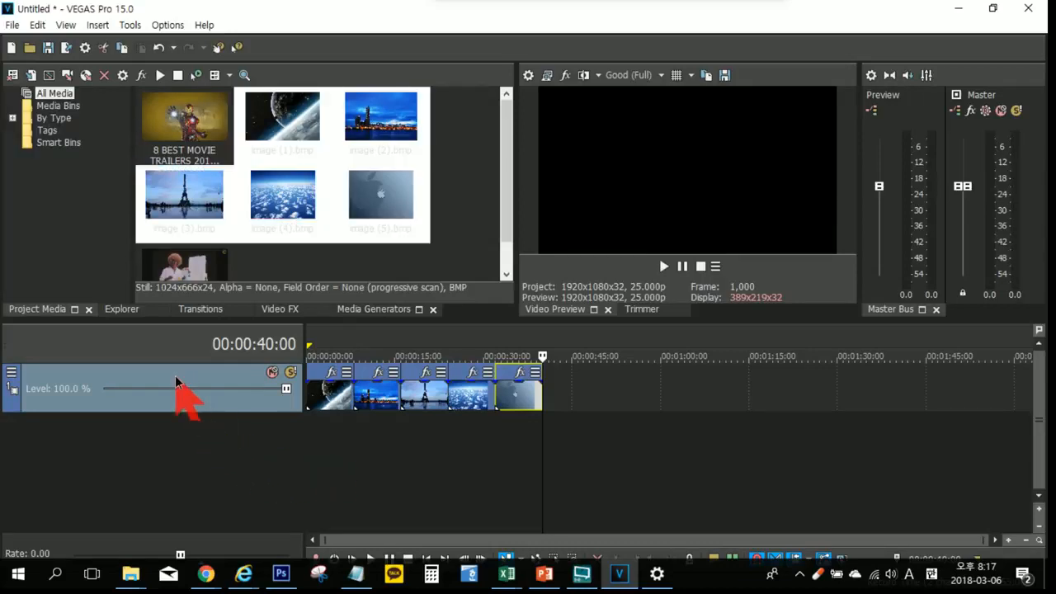
{"action": "key", "text": "Delete"}
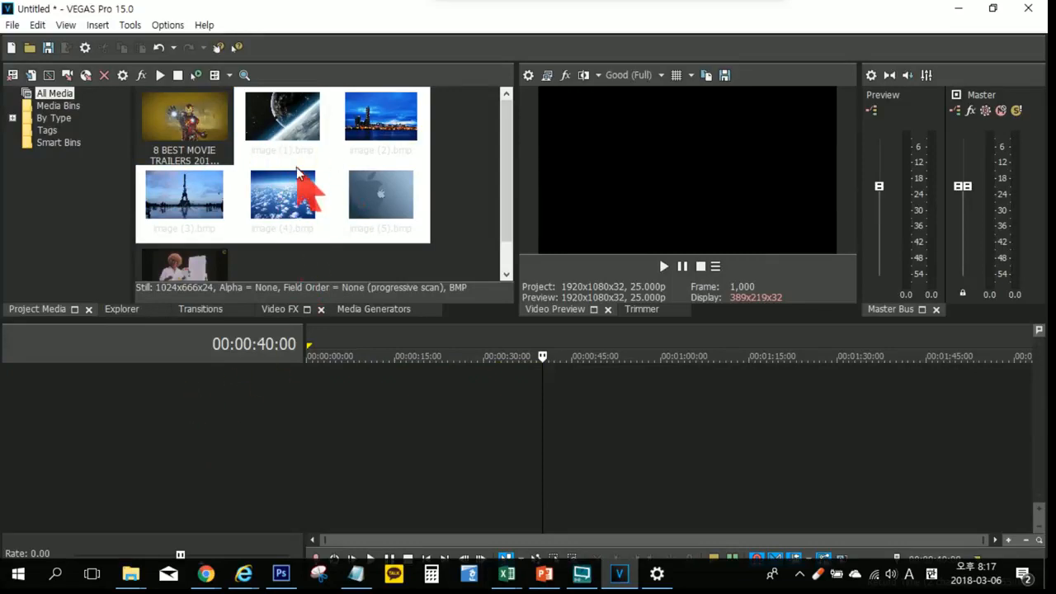
Step: Place image (1).bmp at the start of a new video track and set the cursor to the clip's end at 00:00:08:00
{"action": "left_click", "coordinate": [290, 121]}
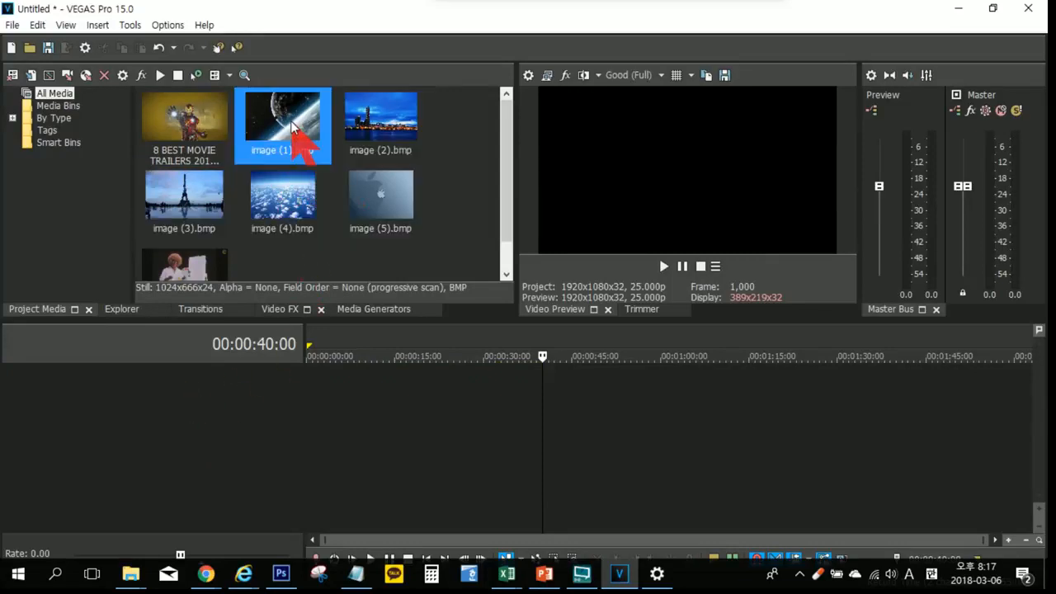
{"action": "left_click", "coordinate": [213, 190]}
{"action": "left_click", "coordinate": [281, 198]}
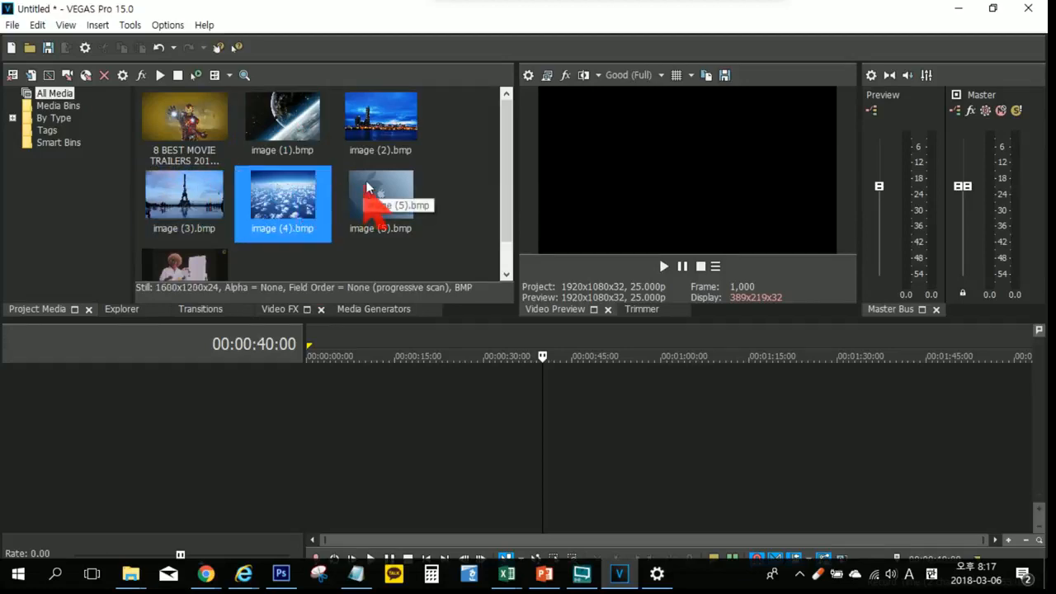
{"action": "left_click", "coordinate": [381, 136]}
{"action": "left_click", "coordinate": [297, 131]}
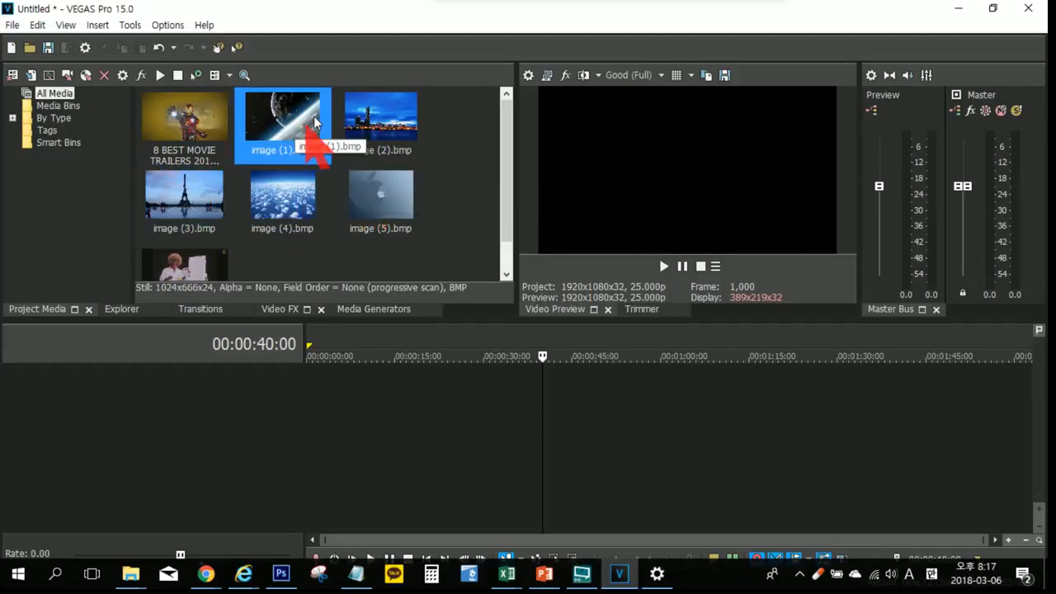
{"action": "left_click_drag", "start_coordinate": [307, 128], "coordinate": [291, 415]}
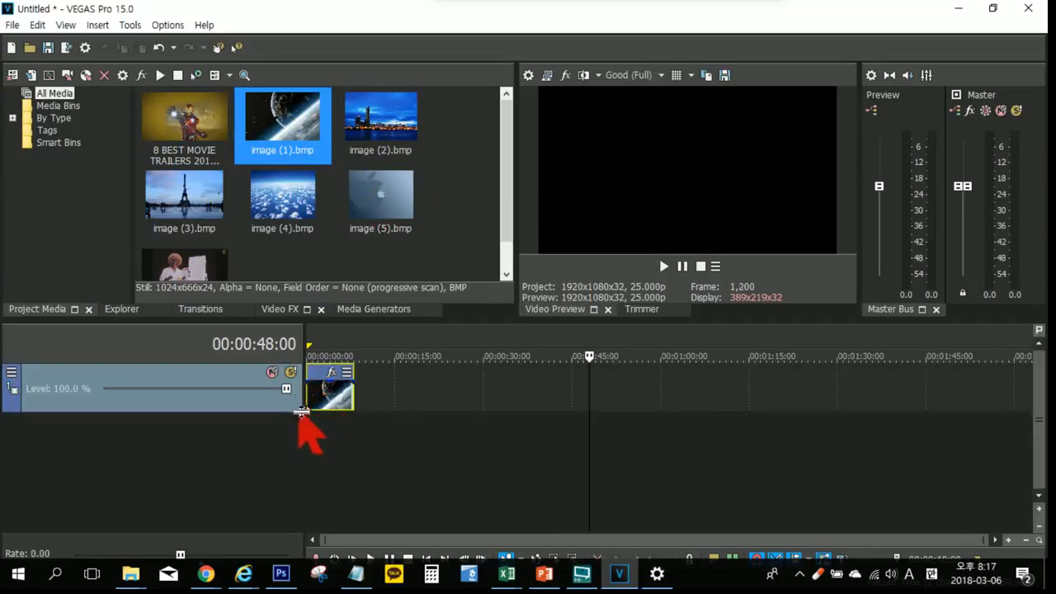
{"action": "left_click", "coordinate": [314, 396]}
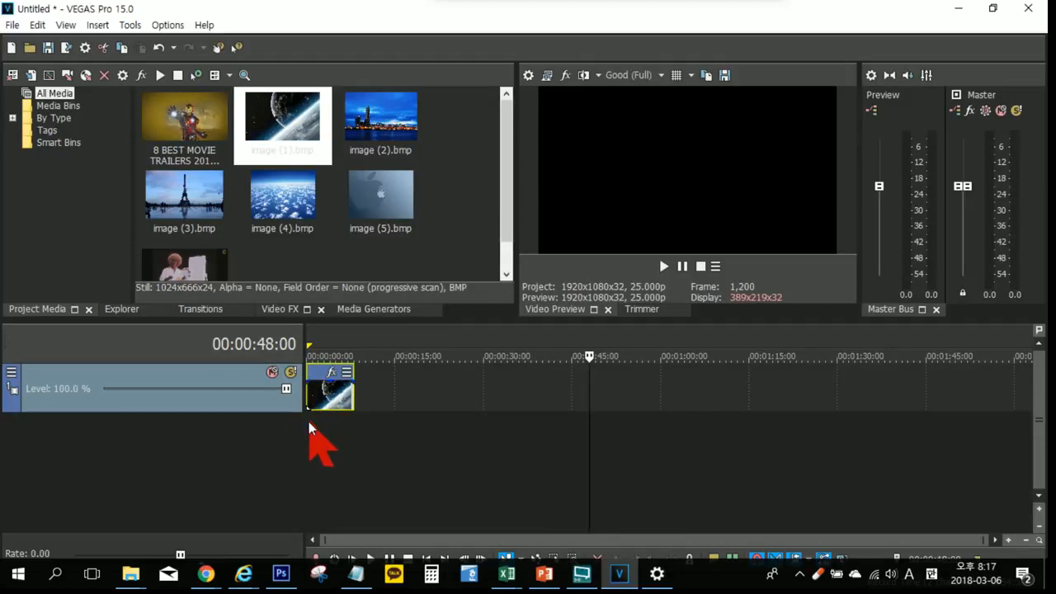
{"action": "left_click", "coordinate": [353, 428]}
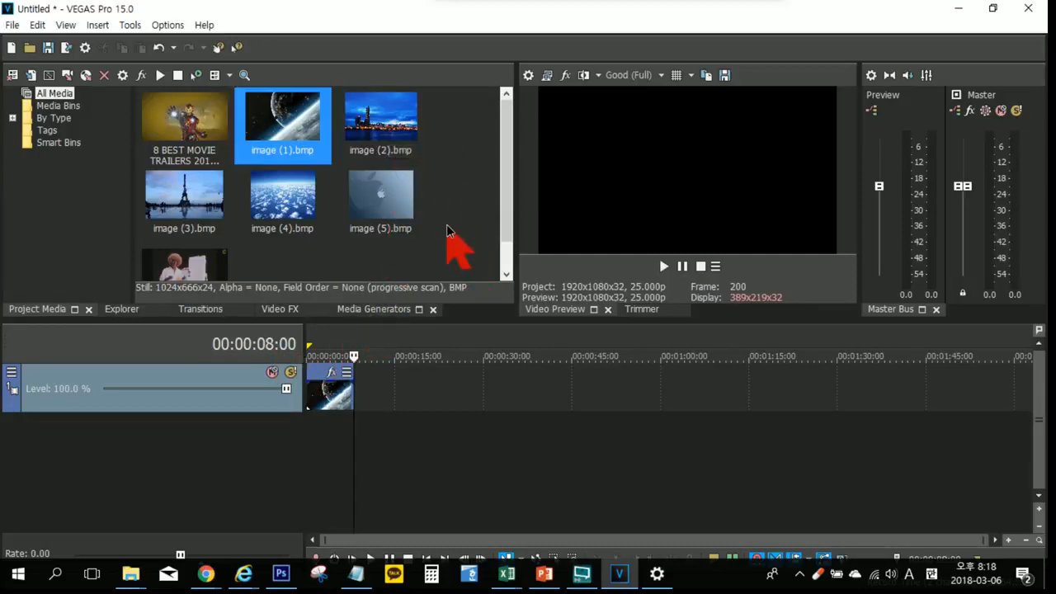
Step: Add image (2).bmp and image (3).bmp together to the video track, directly after the image (1) clip
{"action": "left_click", "coordinate": [397, 146]}
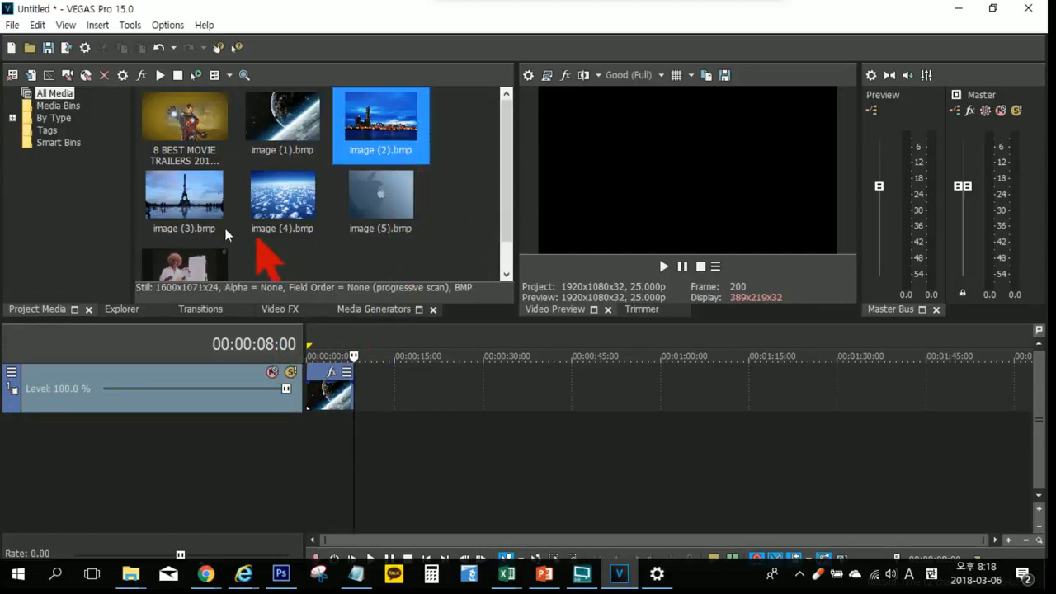
{"action": "left_click", "coordinate": [188, 225], "text": "ctrl"}
{"action": "left_click_drag", "start_coordinate": [362, 123], "coordinate": [367, 397]}
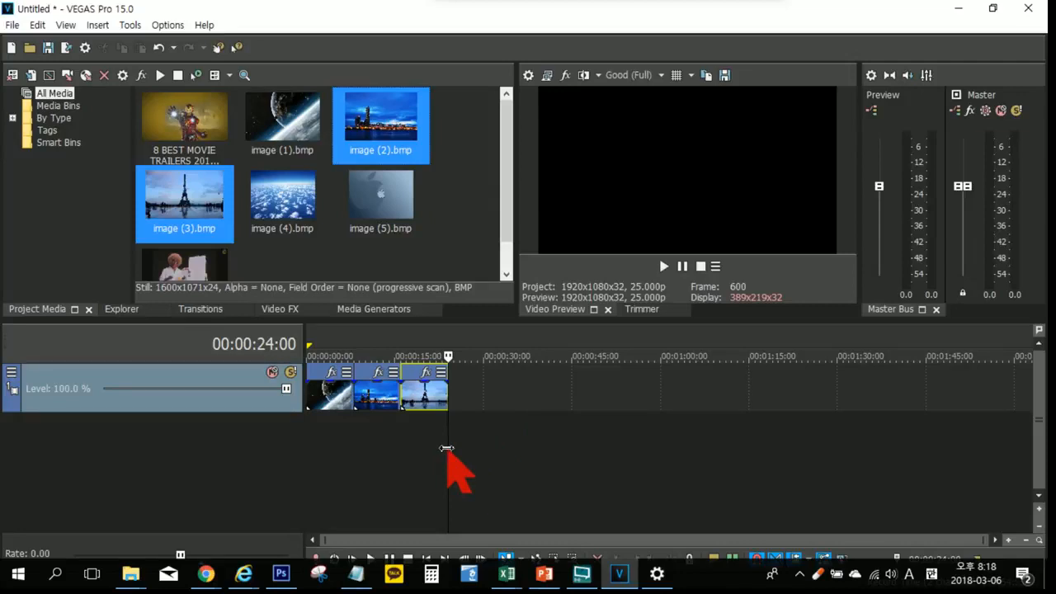
Step: Switch to the Windows taskbar settings, turn desktop-mode auto-hide off and on again, and return to VEGAS Pro
{"action": "left_click", "coordinate": [732, 582]}
{"action": "left_click", "coordinate": [709, 495]}
{"action": "right_click", "coordinate": [717, 577]}
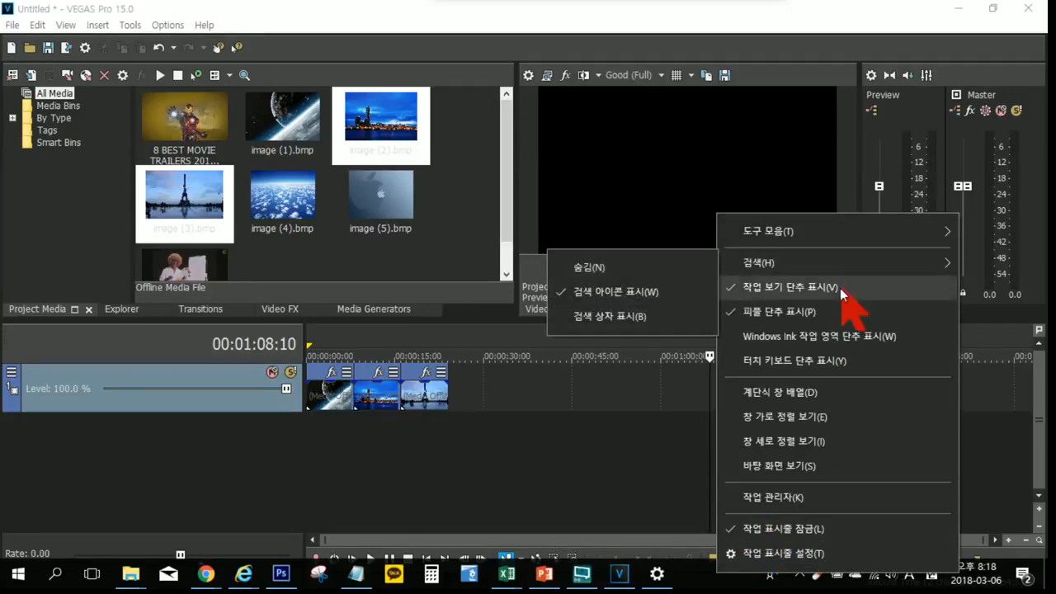
{"action": "left_click", "coordinate": [810, 553]}
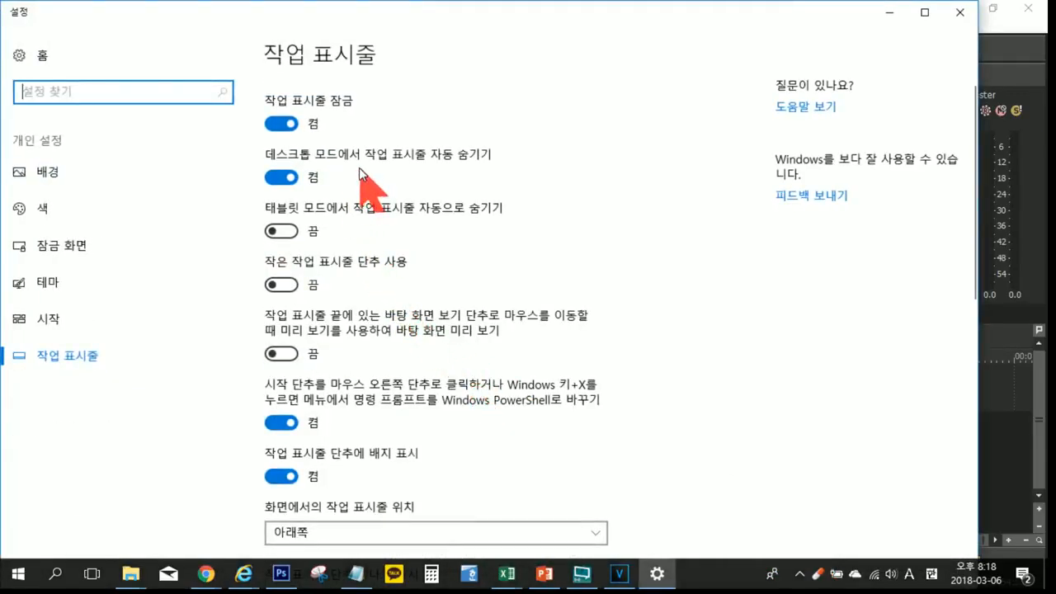
{"action": "left_click", "coordinate": [291, 179]}
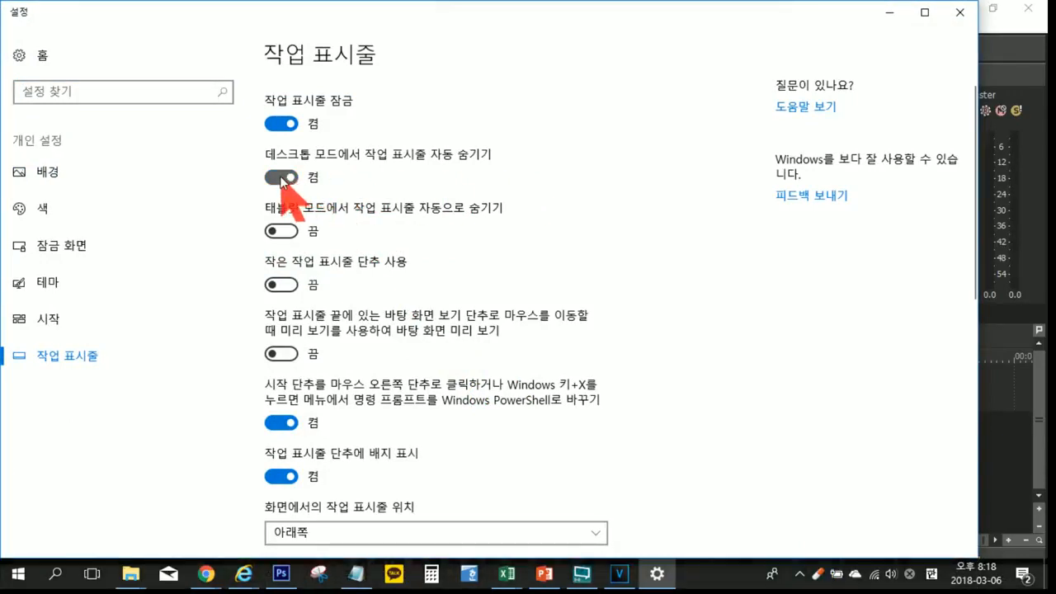
{"action": "left_click", "coordinate": [281, 177]}
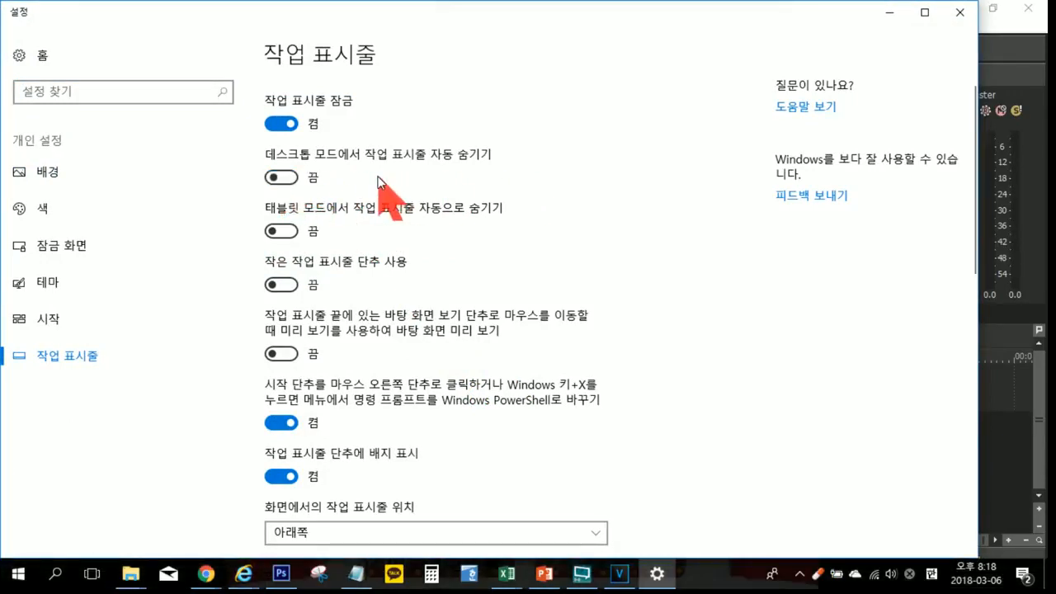
{"action": "left_click", "coordinate": [281, 177]}
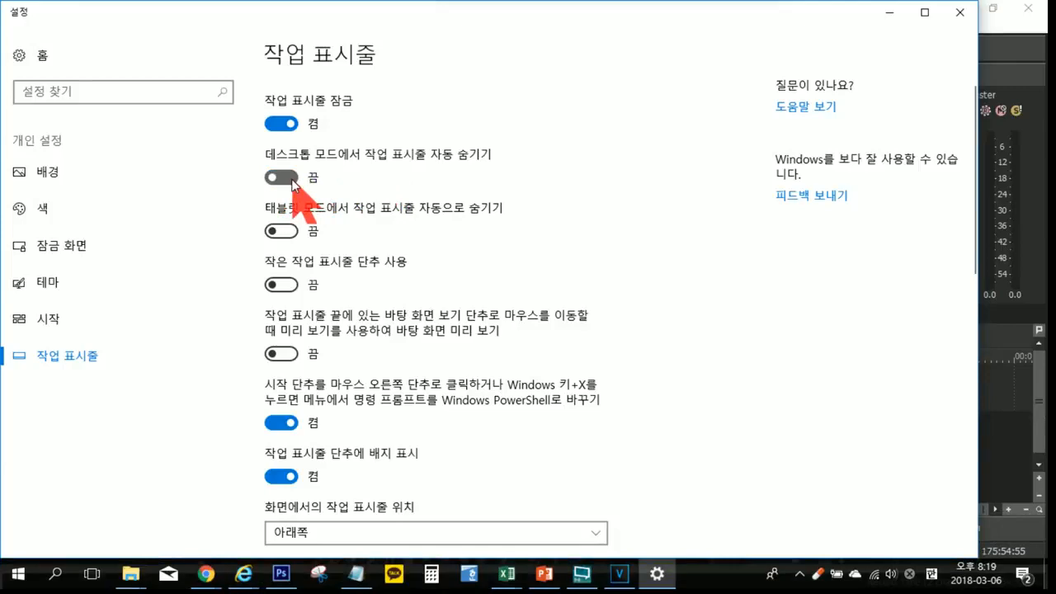
{"action": "left_click", "coordinate": [889, 12]}
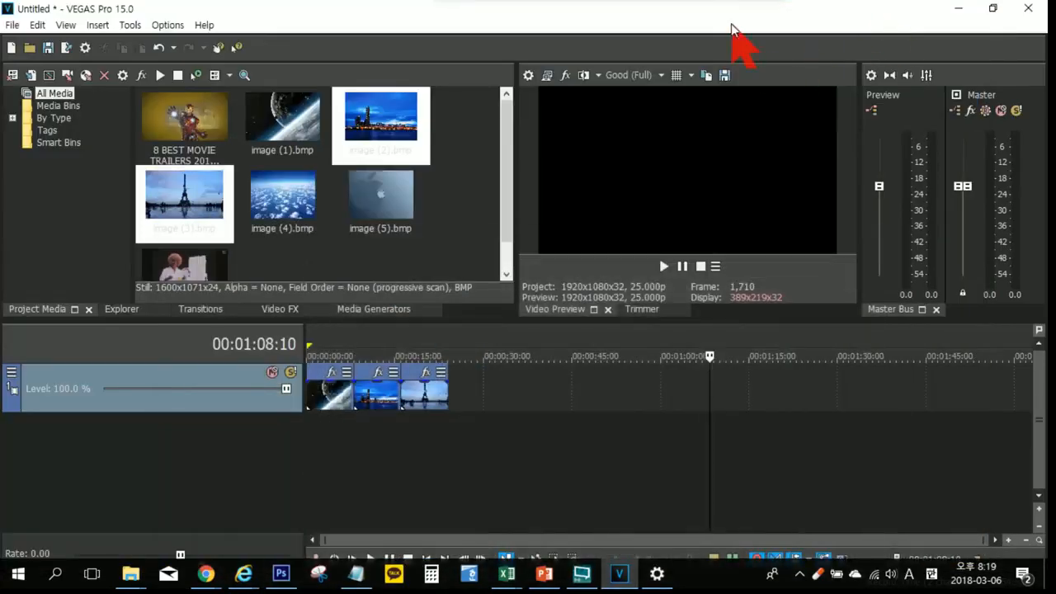
Step: Restore the VEGAS Pro window from maximized, then reposition and resize it so the transport controls clear the taskbar
{"action": "left_click", "coordinate": [568, 473]}
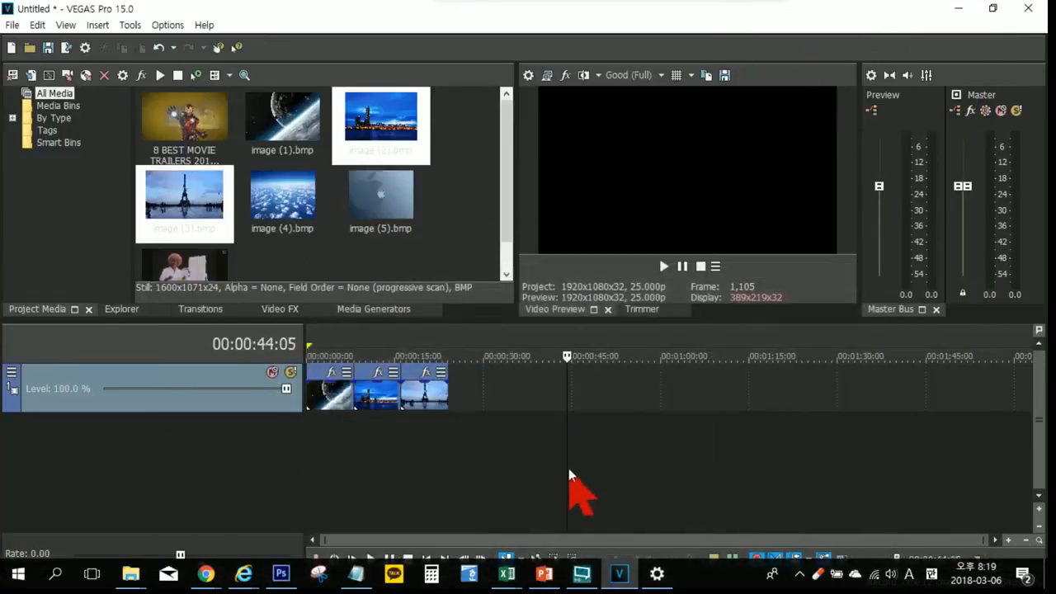
{"action": "left_click", "coordinate": [992, 8]}
{"action": "left_click_drag", "start_coordinate": [608, 78], "coordinate": [544, 28]}
{"action": "left_click_drag", "start_coordinate": [916, 466], "coordinate": [1031, 569]}
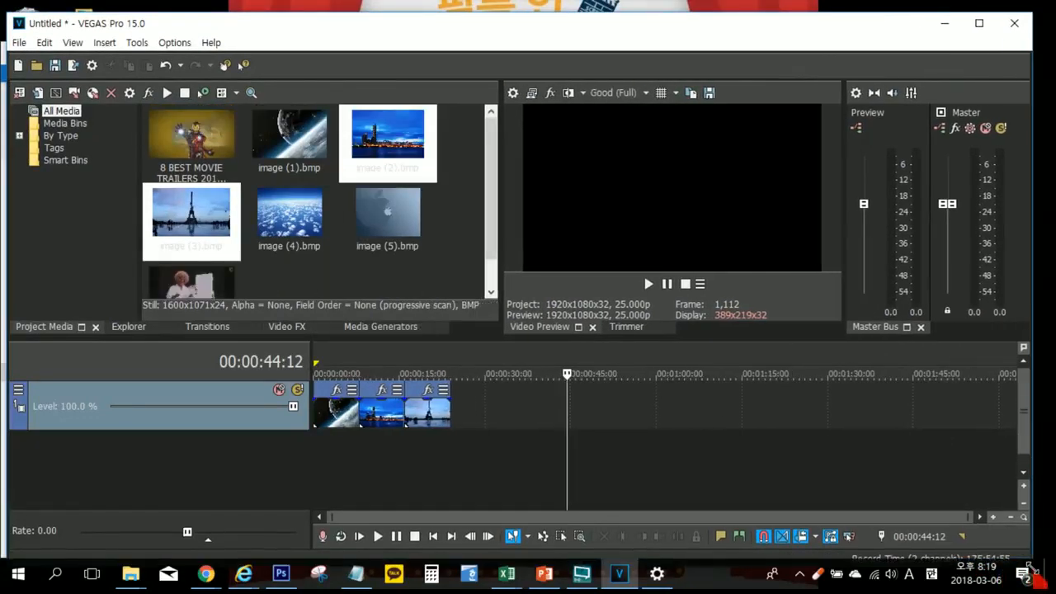
Step: Play the timeline from its start, pause playback, and set the cursor to 00:00:11:14 on the image (2) clip
{"action": "left_click", "coordinate": [443, 469]}
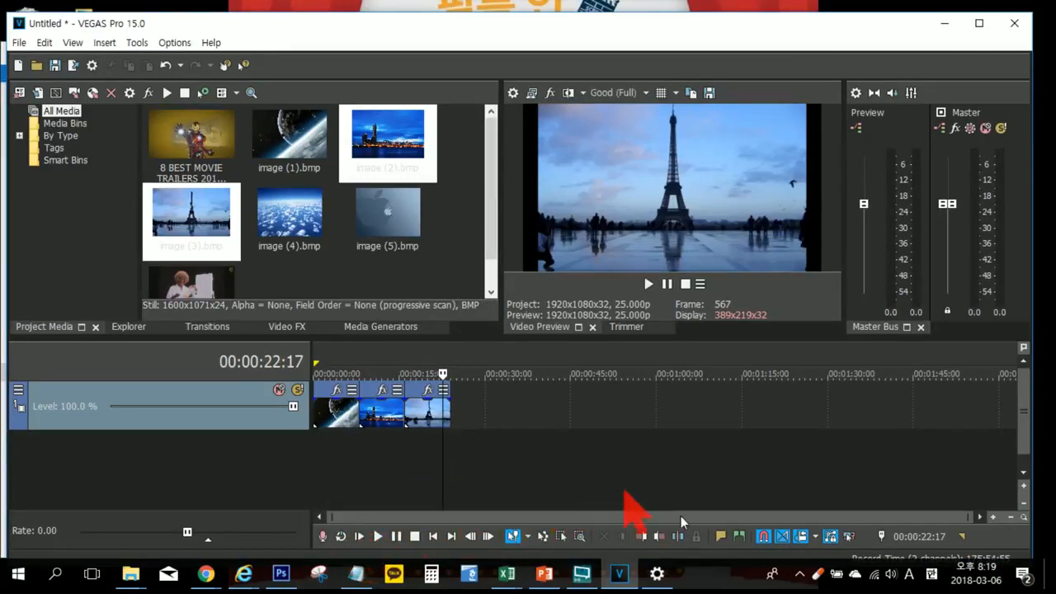
{"action": "left_click", "coordinate": [322, 538]}
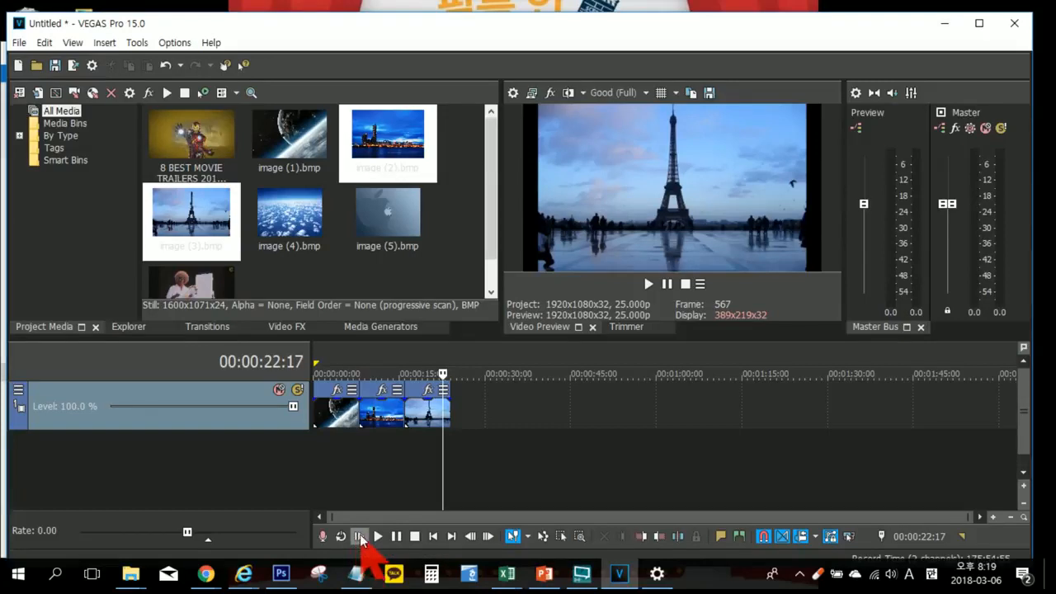
{"action": "left_click", "coordinate": [359, 537]}
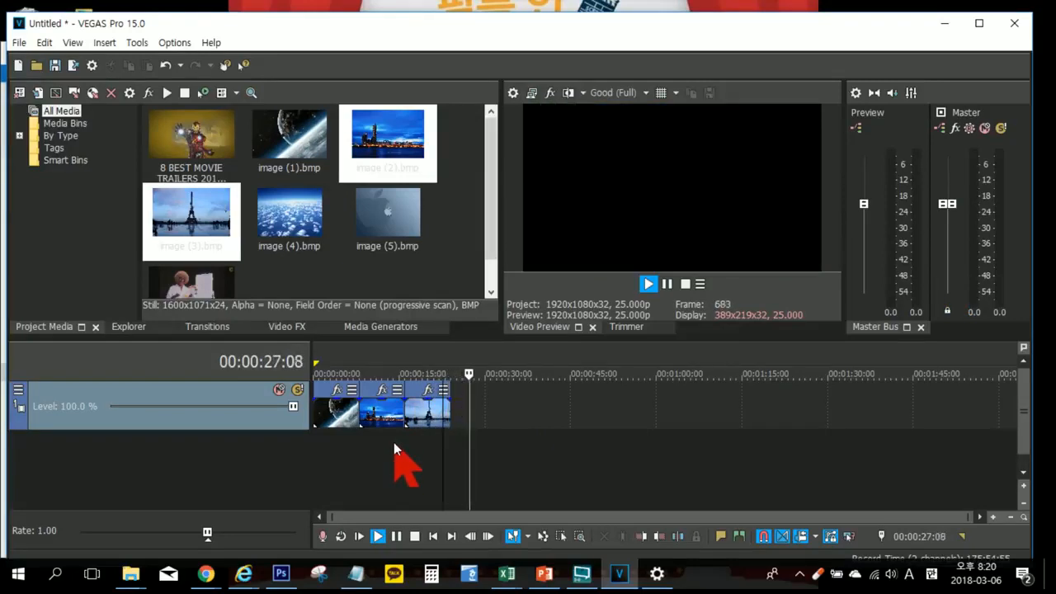
{"action": "key", "text": "Return"}
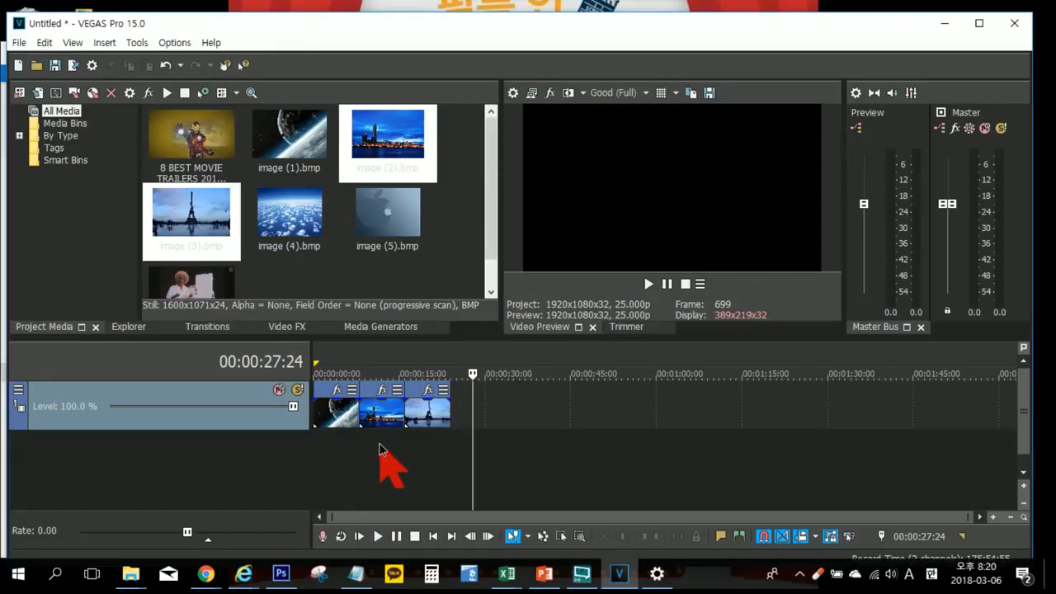
{"action": "left_click", "coordinate": [378, 443]}
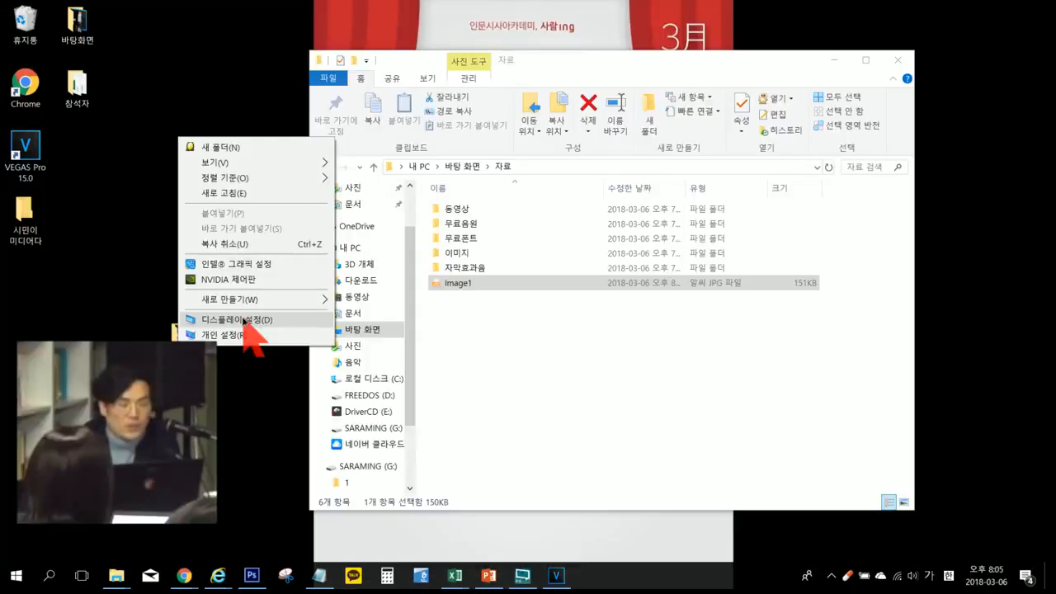
Step: Change the Windows multiple-display mode to 디스플레이 확장 (extend), keep the changed settings, and close the display settings
{"action": "left_click", "coordinate": [241, 315]}
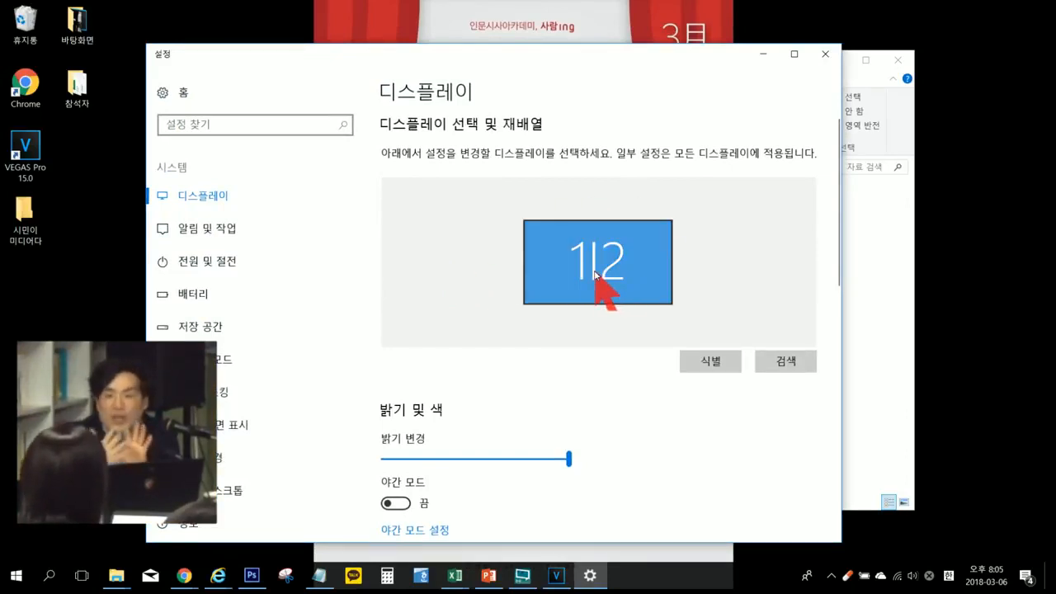
{"action": "scroll", "coordinate": [517, 322], "scroll_direction": "down", "scroll_amount": 6}
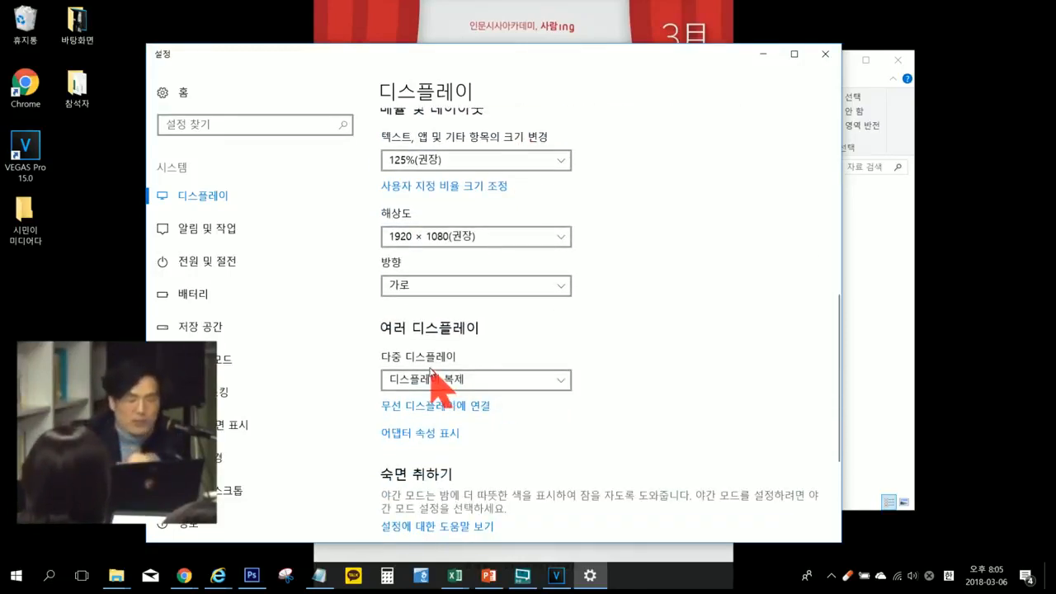
{"action": "left_click", "coordinate": [485, 391]}
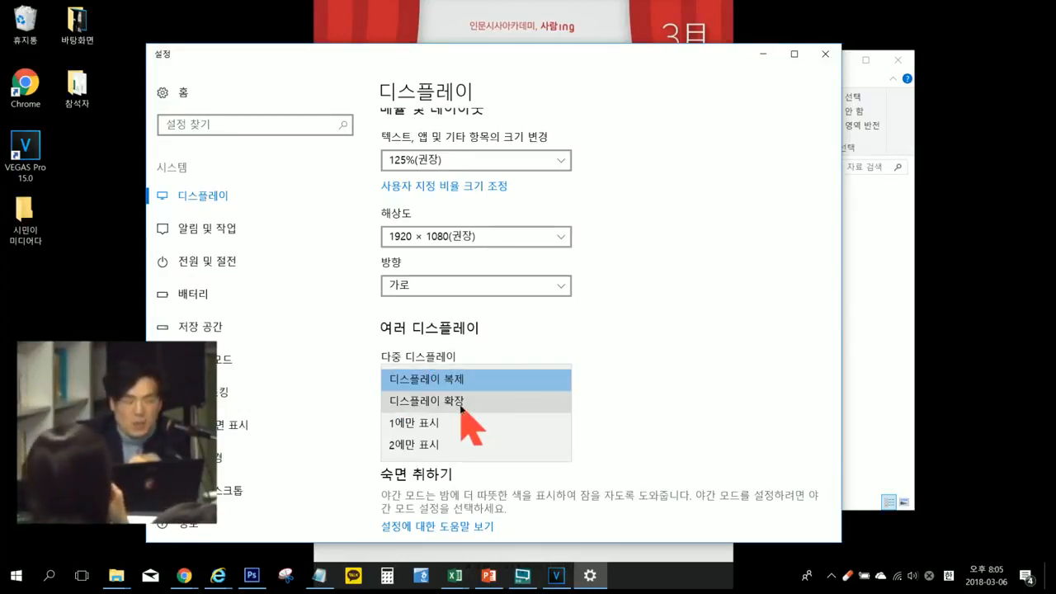
{"action": "left_click", "coordinate": [461, 407]}
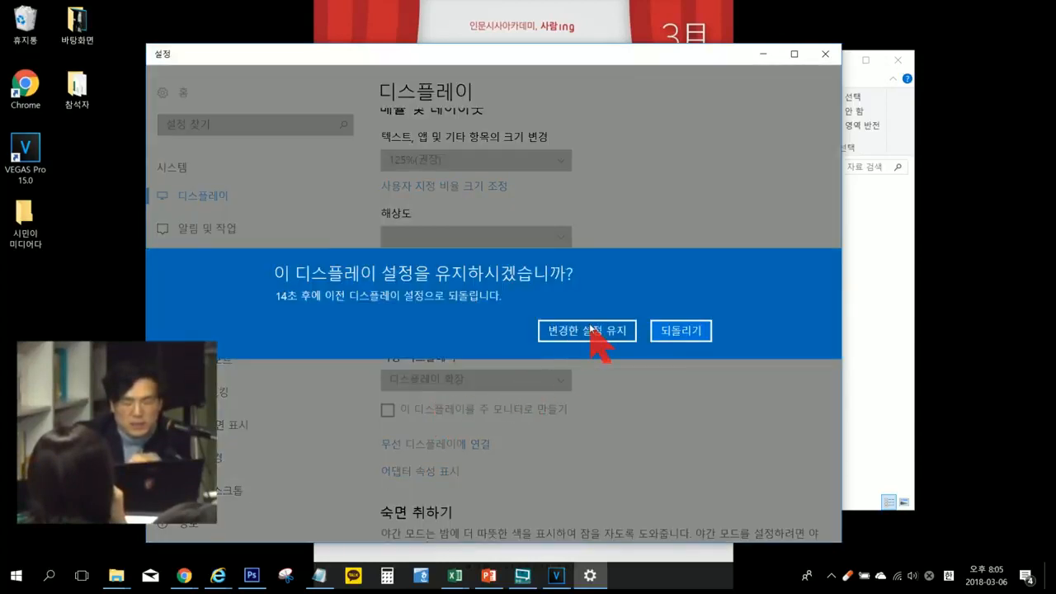
{"action": "left_click", "coordinate": [591, 331]}
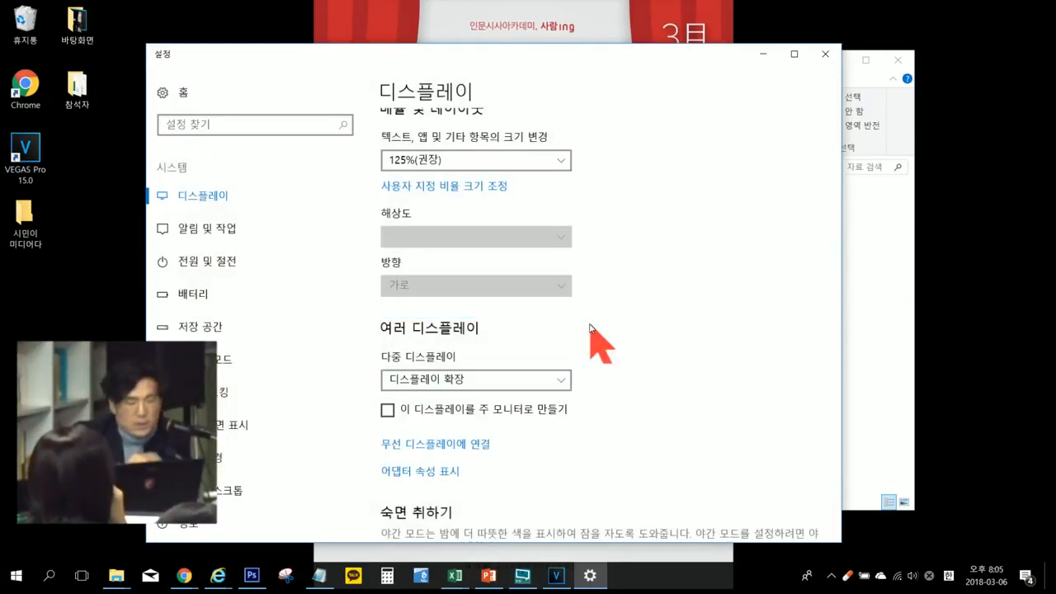
{"action": "left_click", "coordinate": [825, 53]}
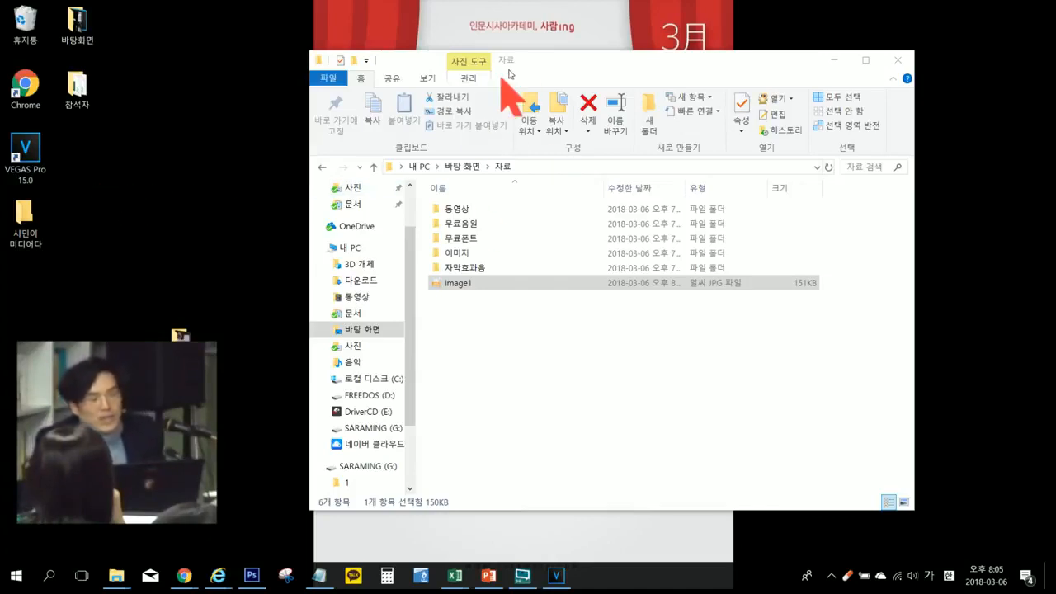
Step: Move the 자료 folder window onto the second display, then switch to VEGAS Pro and toggle video preview on the external monitor
{"action": "left_click_drag", "start_coordinate": [539, 59], "coordinate": [1055, 83]}
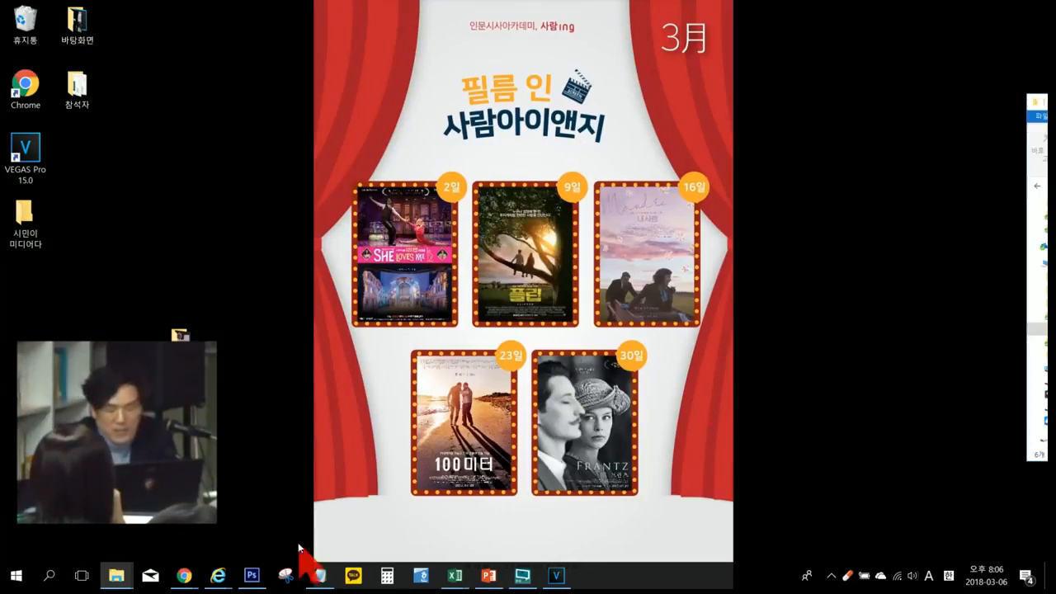
{"action": "left_click", "coordinate": [557, 576]}
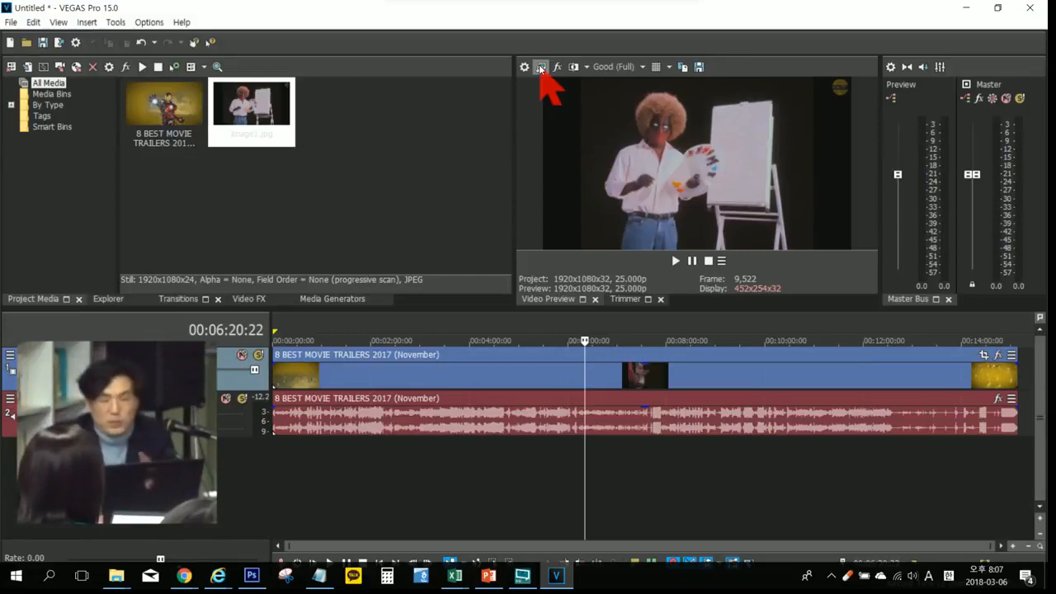
{"action": "left_click", "coordinate": [540, 67]}
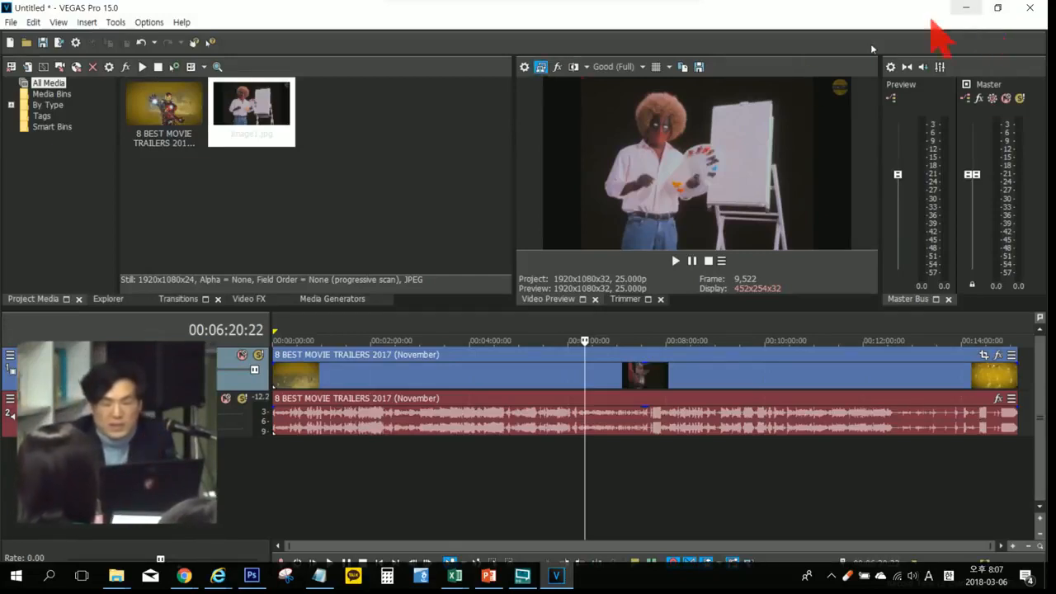
Step: Restore down VEGAS Pro, set the Windows multiple-display mode to 1에만 표시 (show only on 1), keep the change, and dismiss the settings
{"action": "left_click", "coordinate": [998, 8]}
{"action": "right_click", "coordinate": [377, 29]}
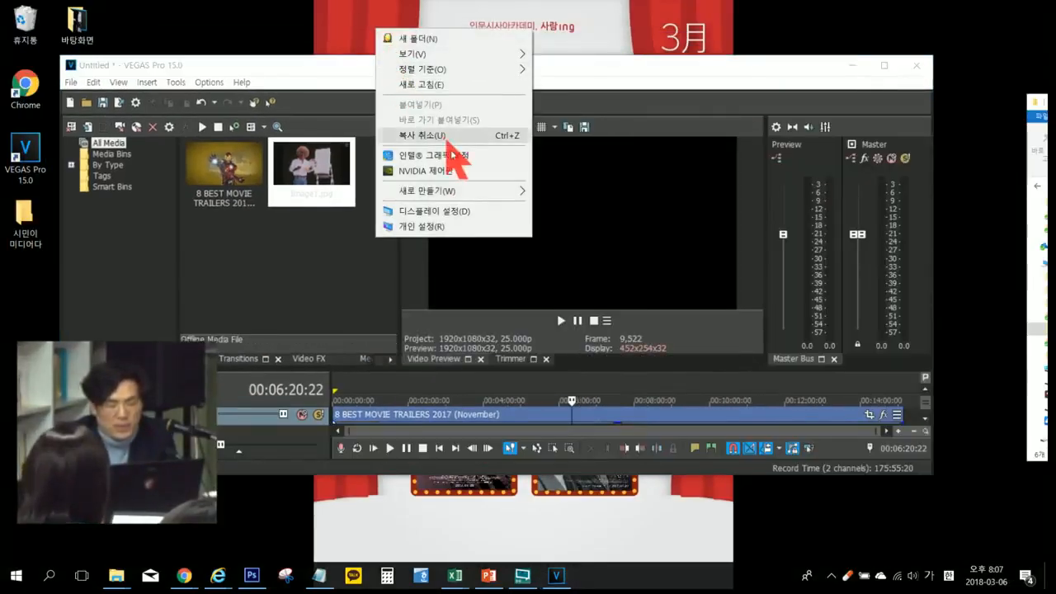
{"action": "left_click", "coordinate": [466, 211]}
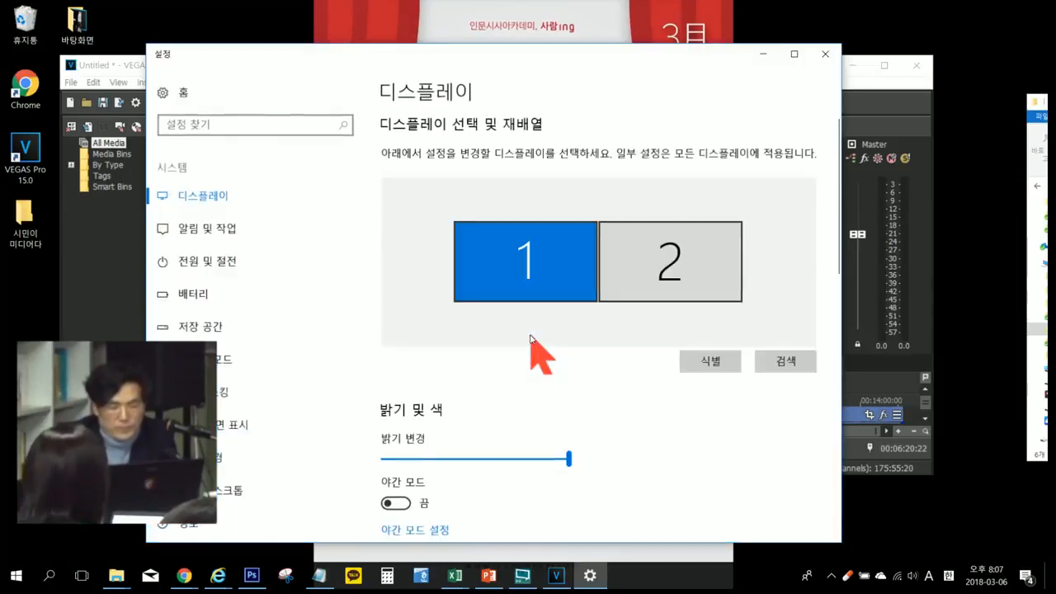
{"action": "scroll", "coordinate": [538, 354], "scroll_direction": "down", "scroll_amount": 4}
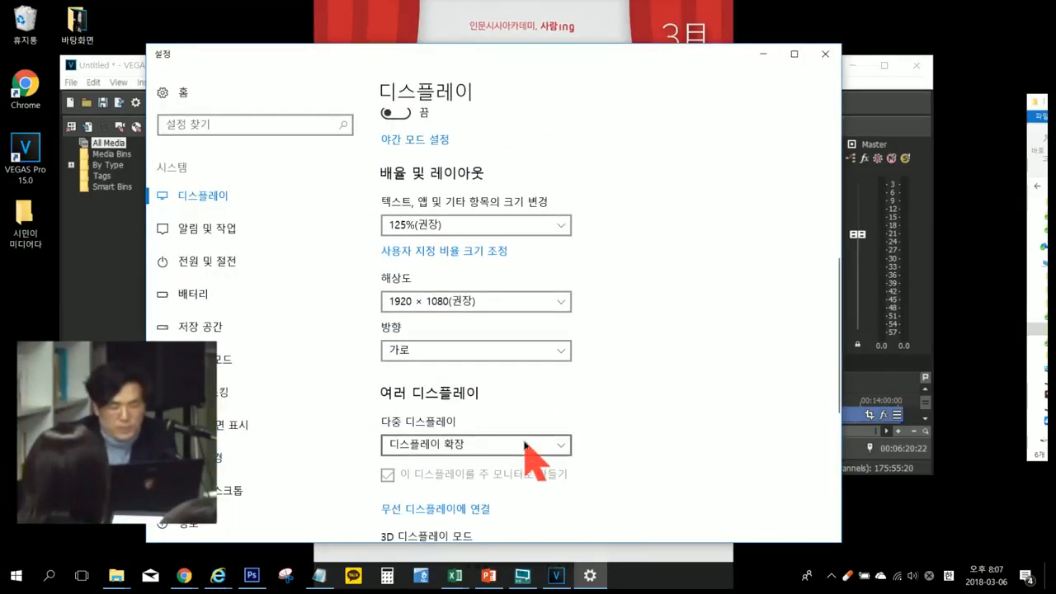
{"action": "left_click", "coordinate": [532, 443]}
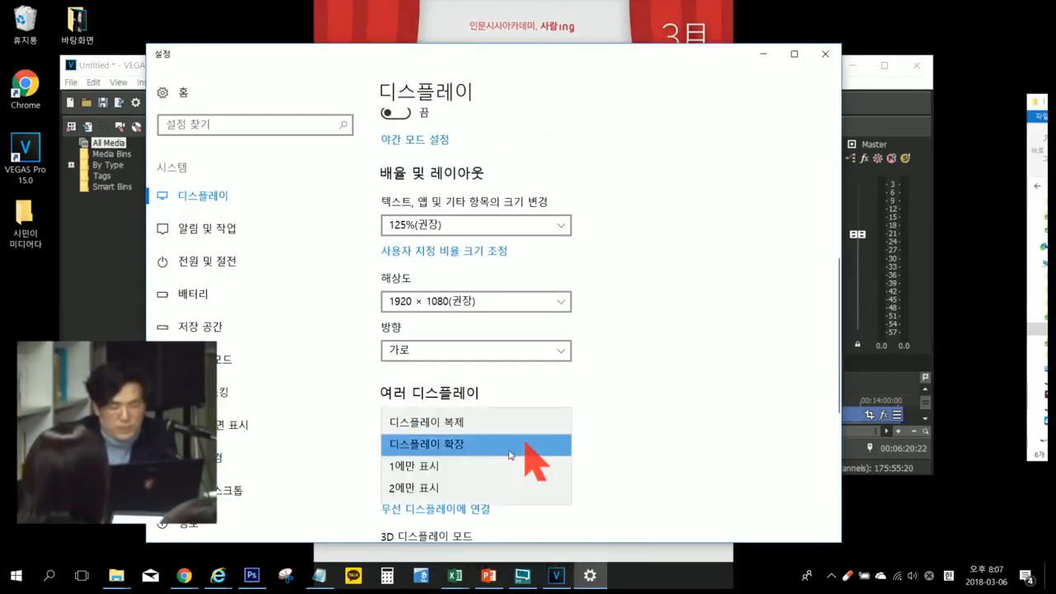
{"action": "left_click", "coordinate": [445, 466]}
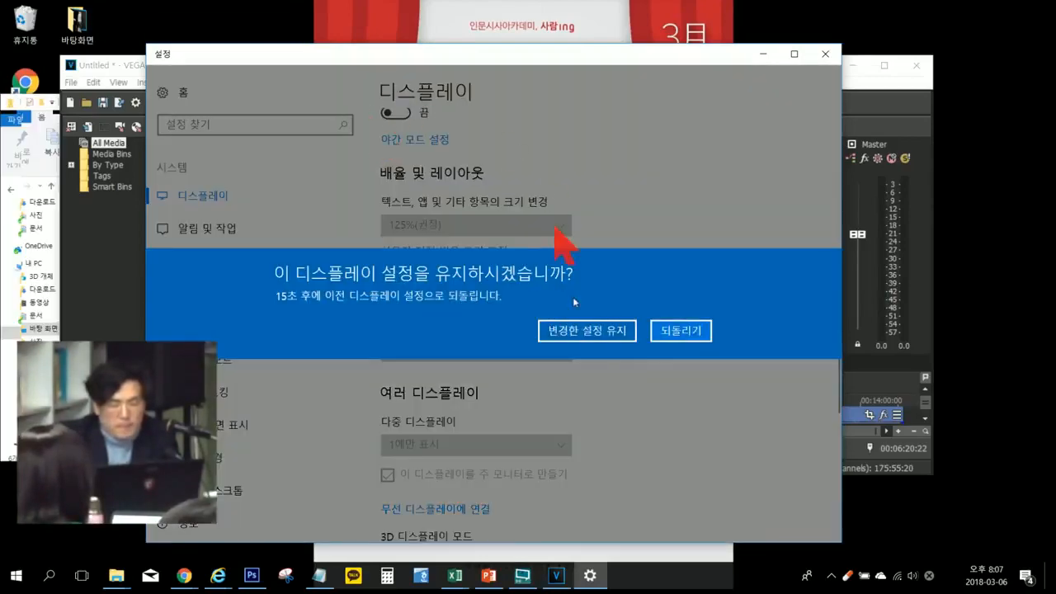
{"action": "left_click", "coordinate": [582, 331]}
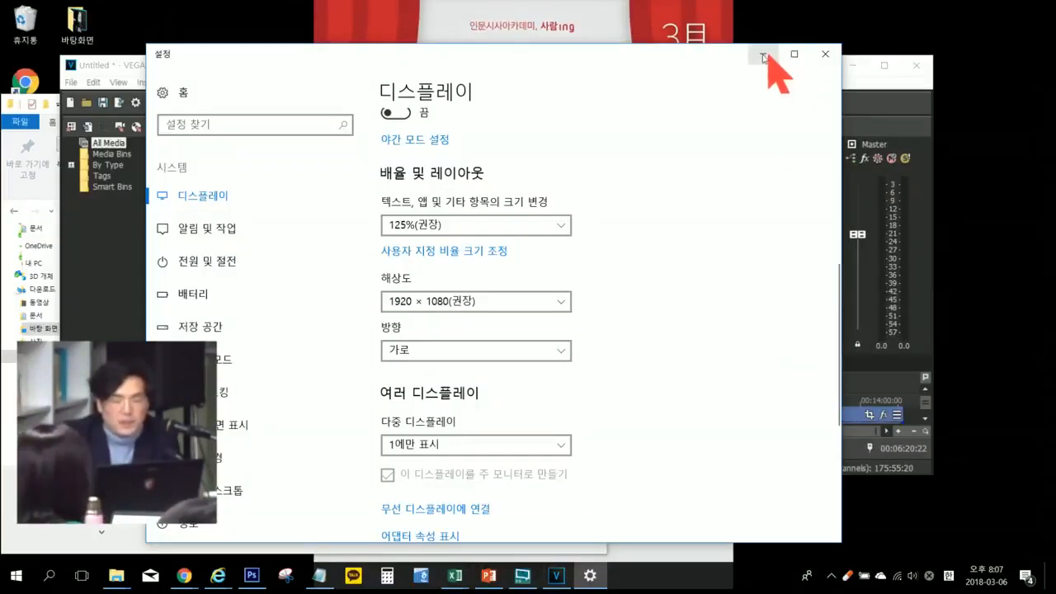
{"action": "left_click", "coordinate": [766, 55]}
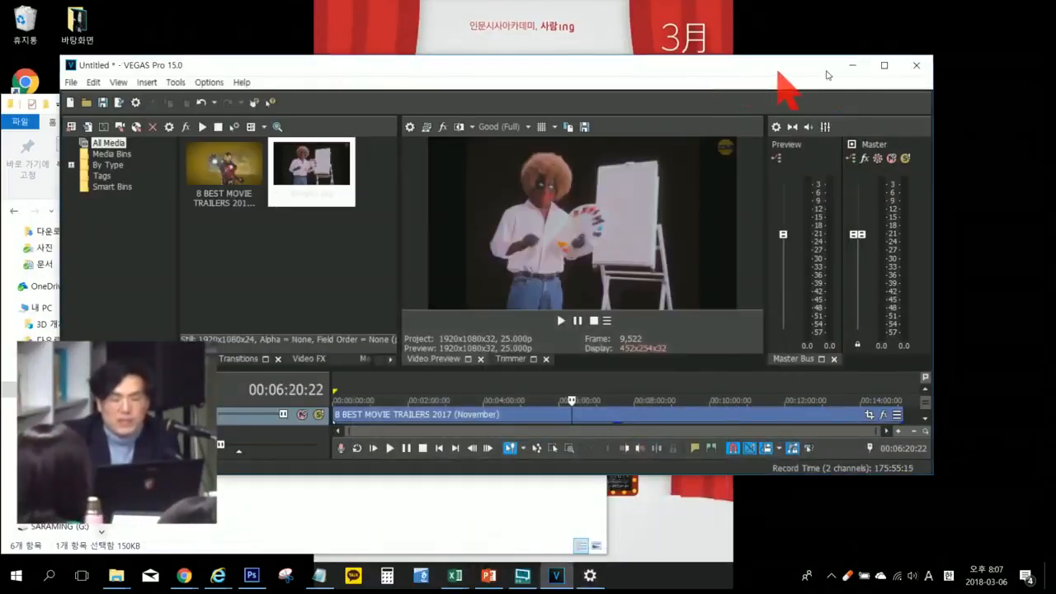
Step: Maximize VEGAS Pro, set the timeline cursor to 00:12:31:19, and restore the window to its smaller size
{"action": "left_click", "coordinate": [883, 65]}
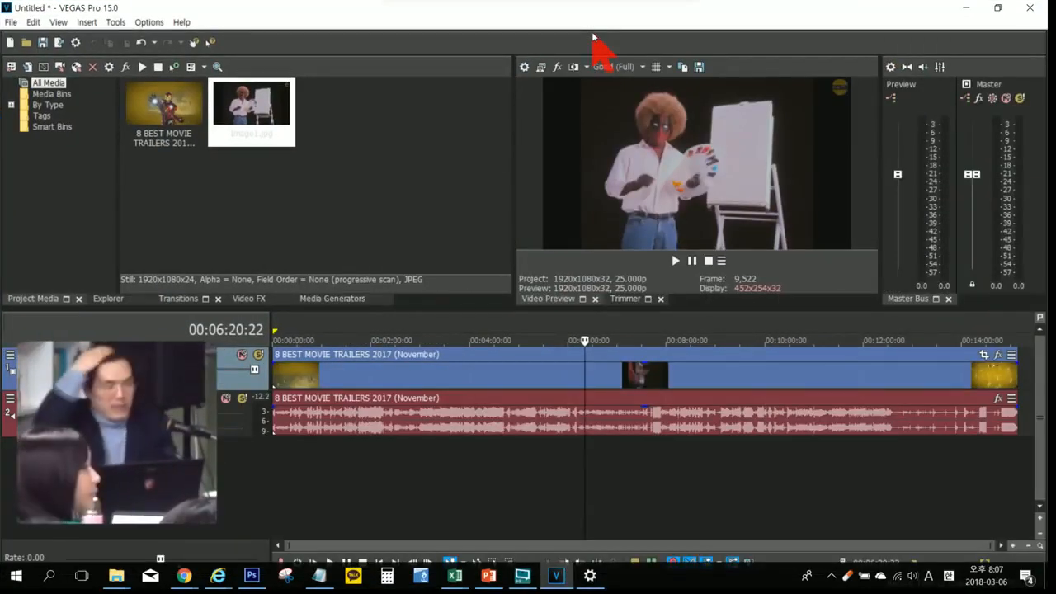
{"action": "left_click", "coordinate": [889, 476]}
{"action": "left_click", "coordinate": [998, 8]}
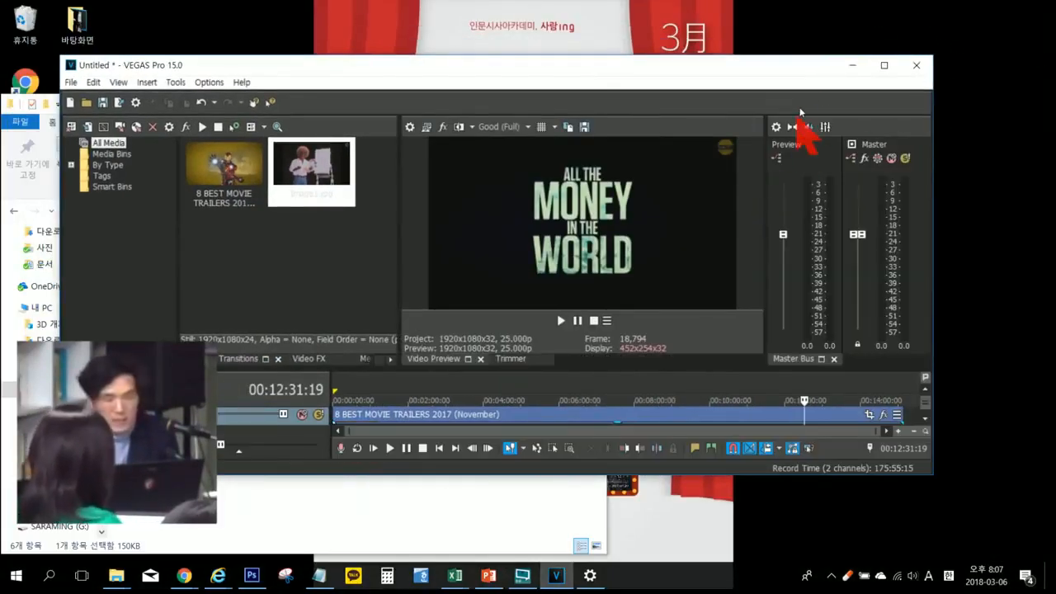
Step: Toggle VEGAS Pro between maximized and restored, then lower the window and extend its upper edge upward to give the tracks more height
{"action": "left_click", "coordinate": [885, 66]}
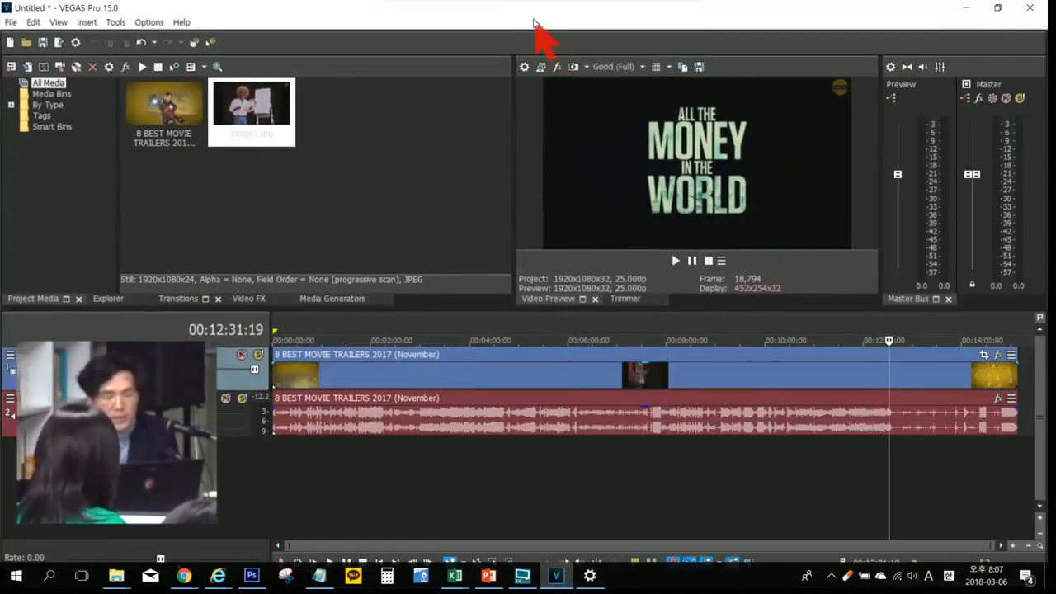
{"action": "left_click", "coordinate": [997, 7]}
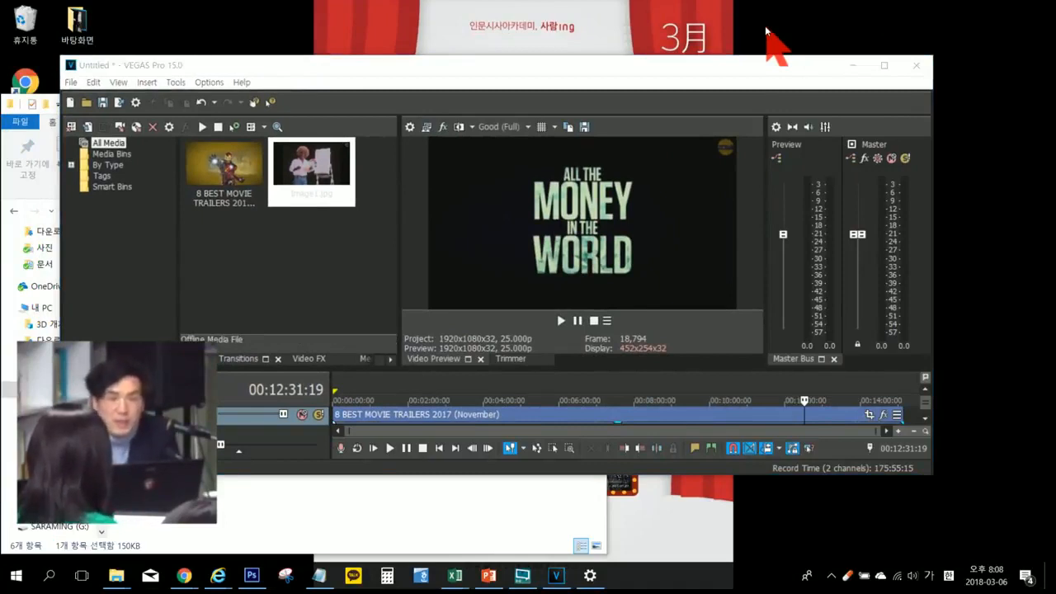
{"action": "left_click_drag", "start_coordinate": [541, 66], "coordinate": [544, 111]}
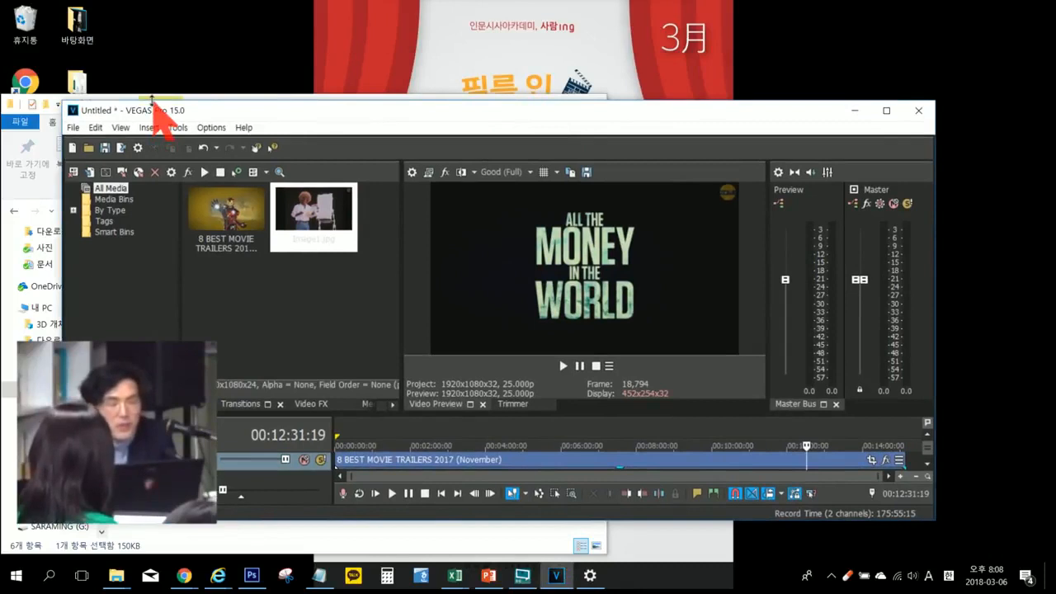
{"action": "left_click_drag", "start_coordinate": [152, 99], "coordinate": [160, 37]}
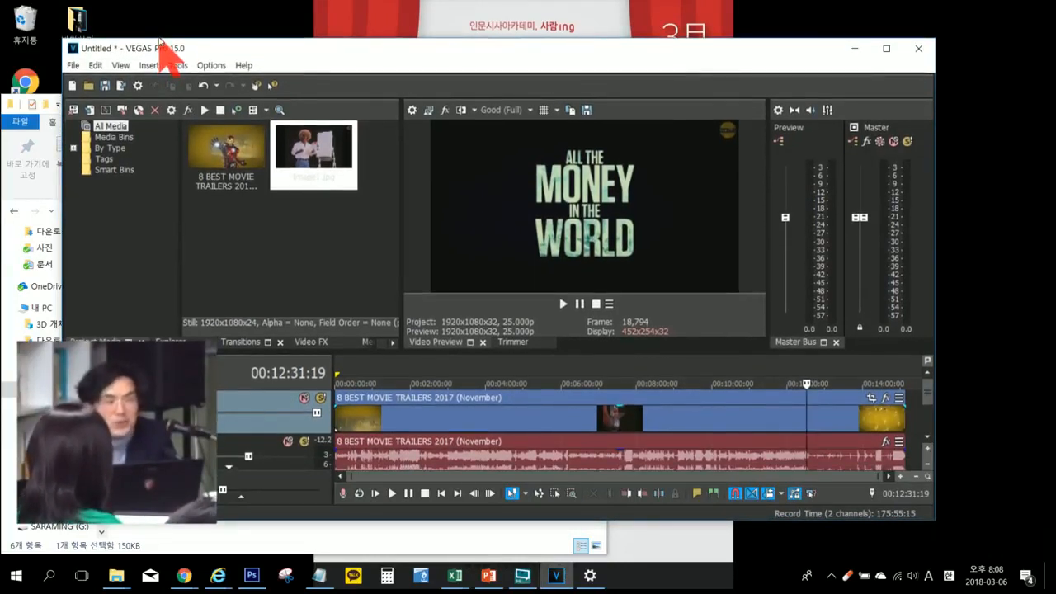
{"action": "left_click", "coordinate": [181, 18]}
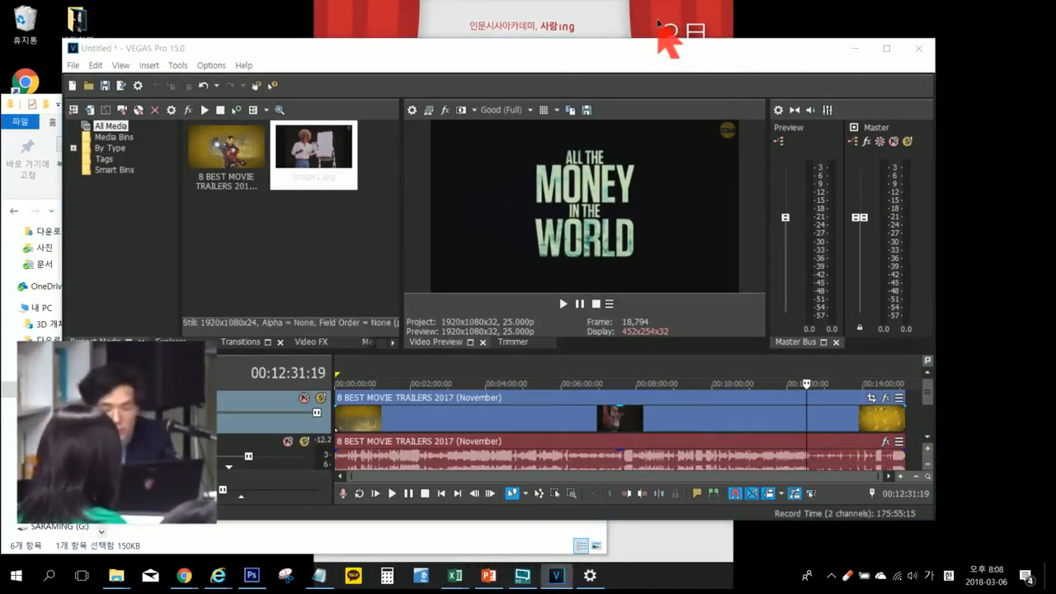
Step: Set the Windows multiple-display mode to 디스플레이 복제 (duplicate) and close the display settings
{"action": "right_click", "coordinate": [652, 25]}
{"action": "mouse_move", "coordinate": [736, 185]}
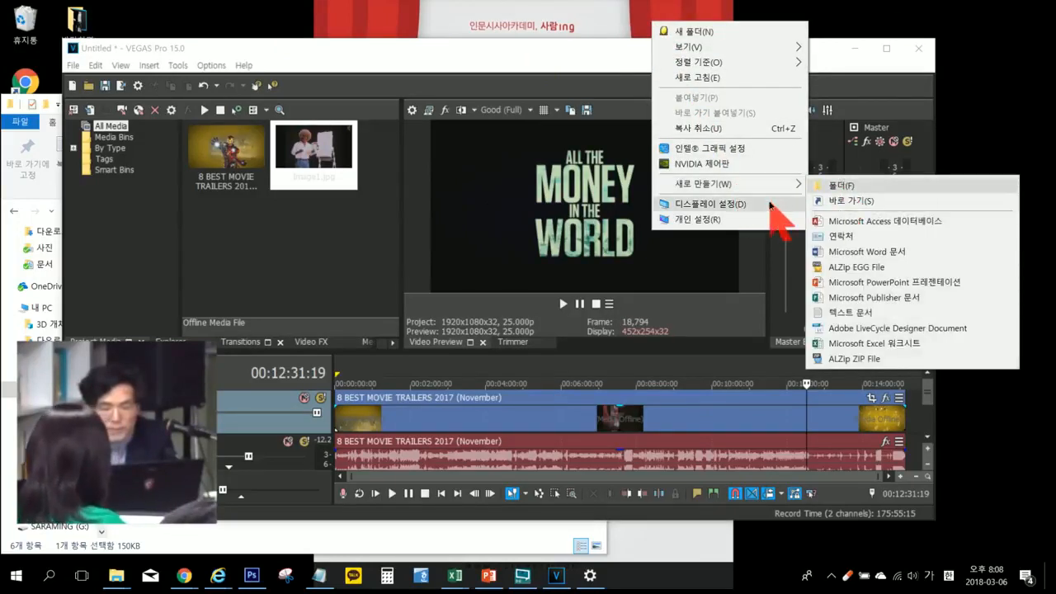
{"action": "left_click", "coordinate": [746, 205]}
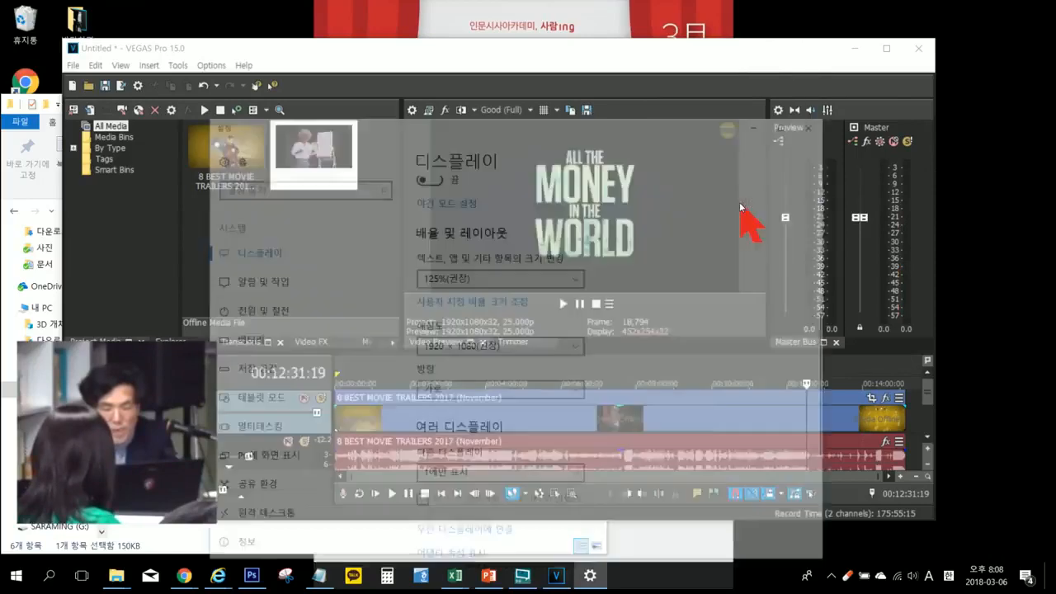
{"action": "scroll", "coordinate": [624, 446], "scroll_direction": "down", "scroll_amount": 8}
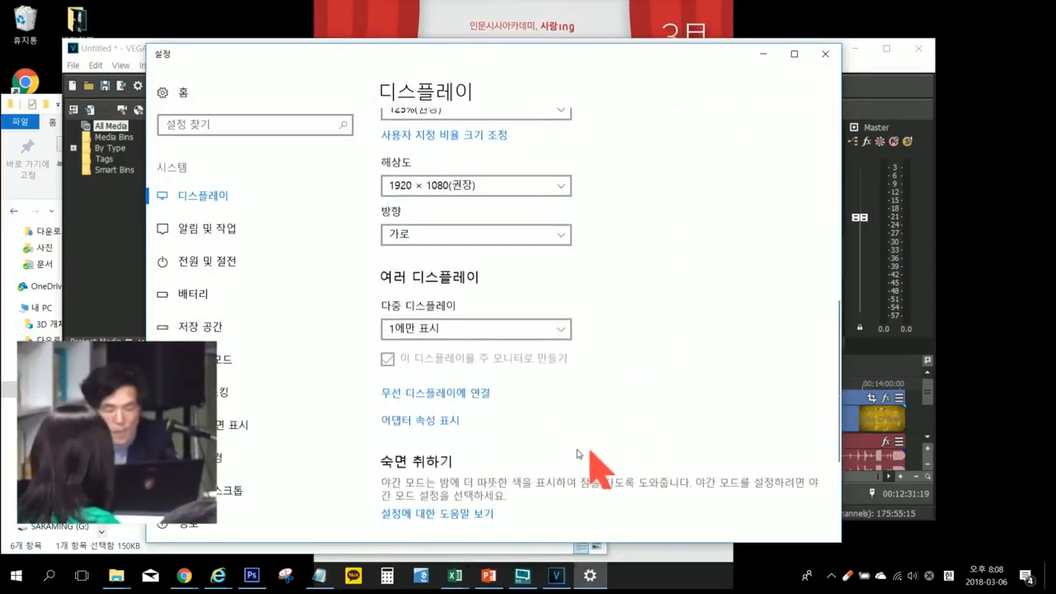
{"action": "left_click", "coordinate": [466, 334]}
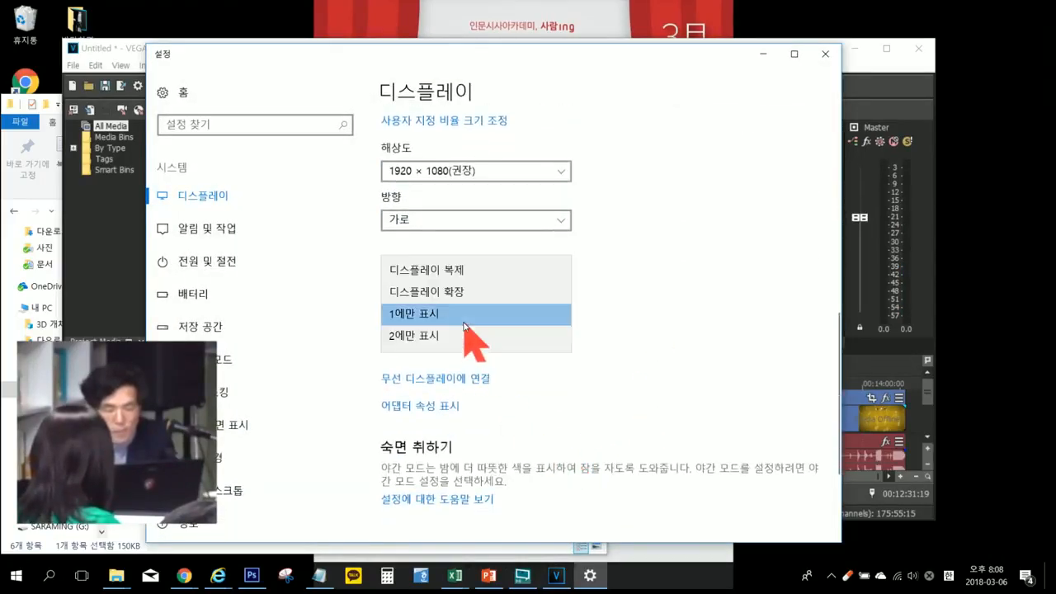
{"action": "left_click", "coordinate": [448, 272]}
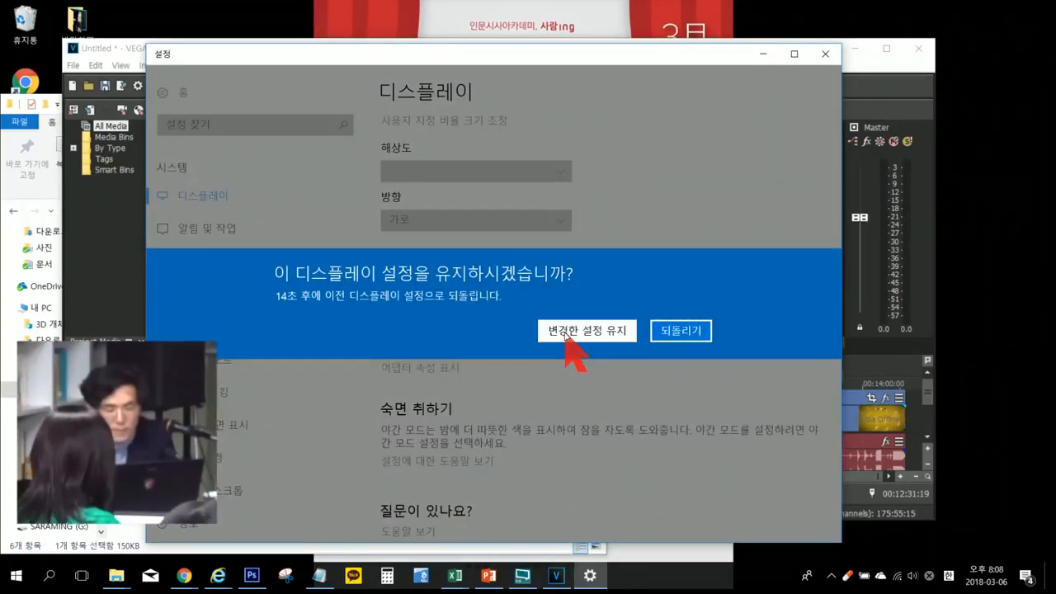
{"action": "left_click", "coordinate": [567, 333]}
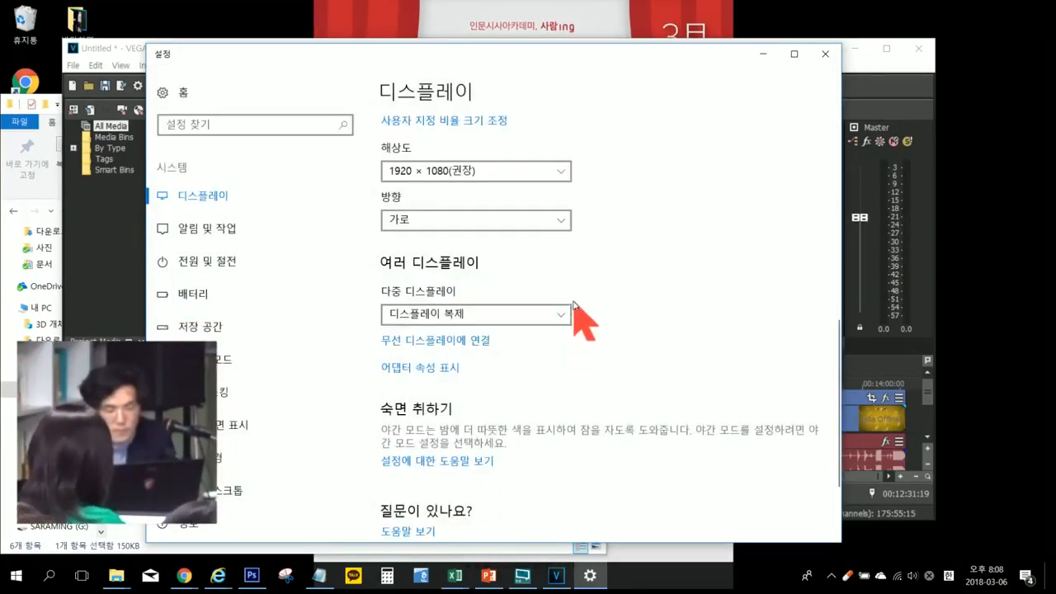
{"action": "left_click", "coordinate": [825, 54]}
Step: Maximize VEGAS Pro, preview the current frame full screen on the external monitor, and exit the full-screen preview
{"action": "left_click", "coordinate": [885, 49]}
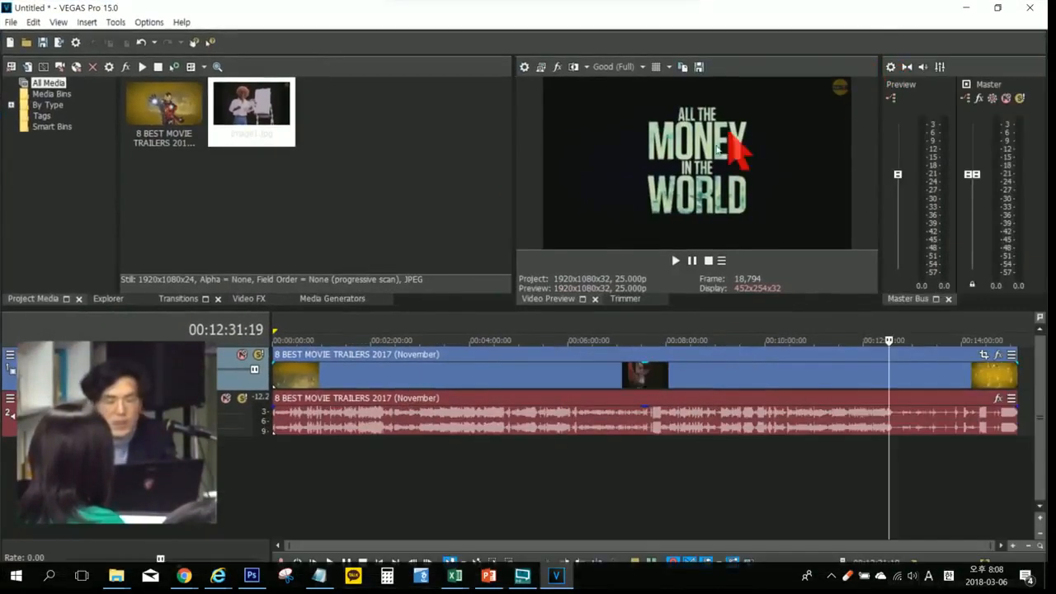
{"action": "left_click", "coordinate": [541, 68]}
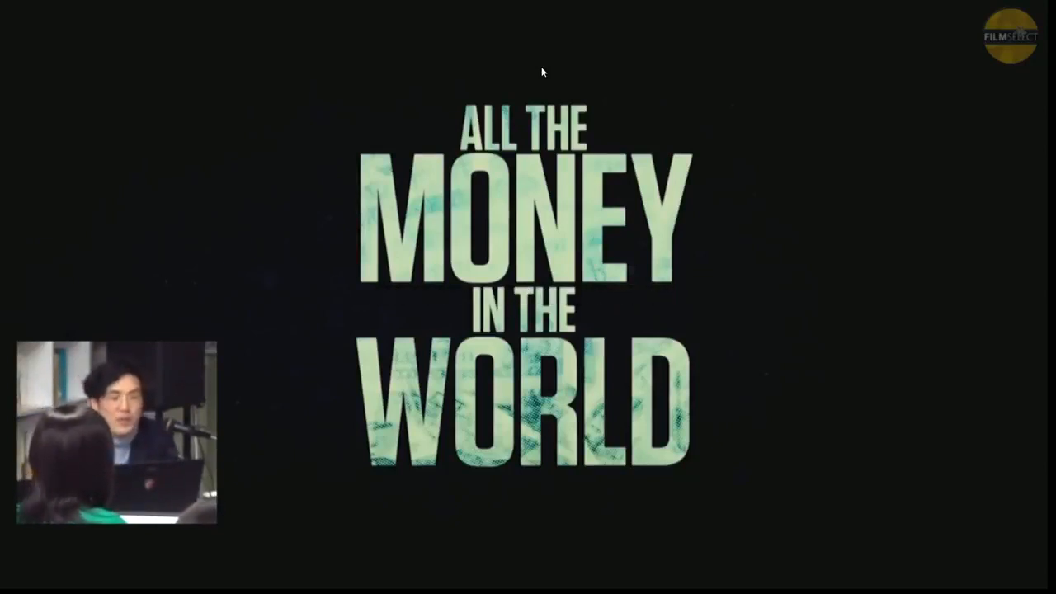
{"action": "key", "text": "Escape"}
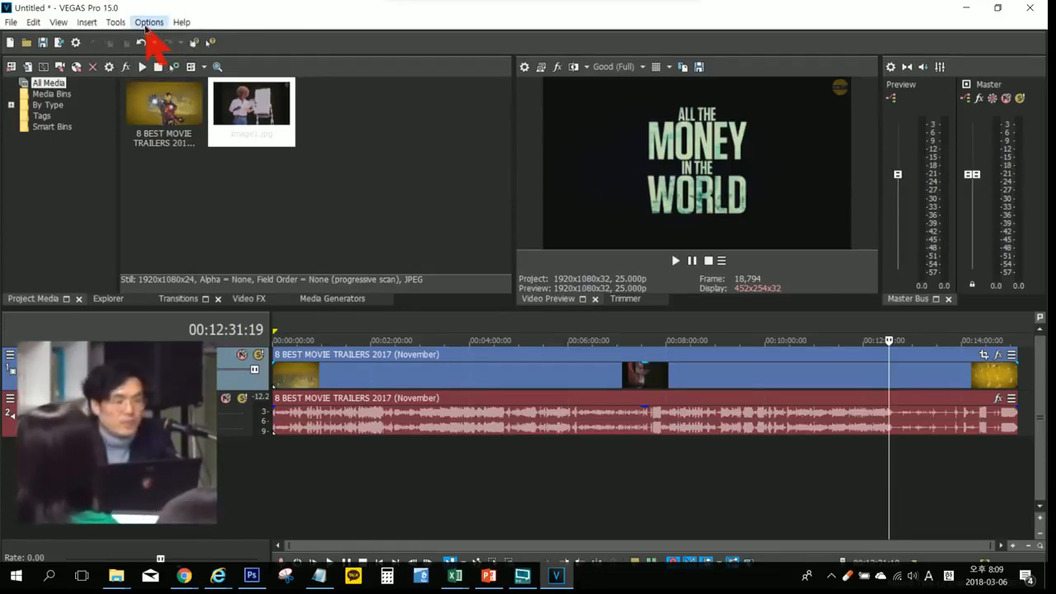
Step: Examine the Display adapter choices in the Preview Device preferences, and close the preferences without changing anything
{"action": "left_click", "coordinate": [147, 25]}
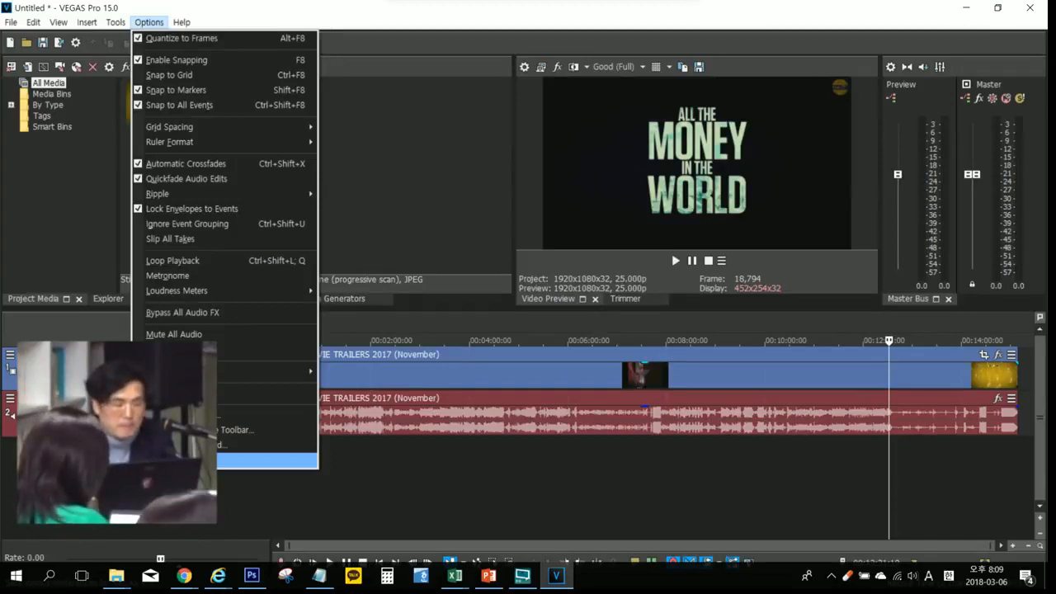
{"action": "left_click", "coordinate": [248, 460]}
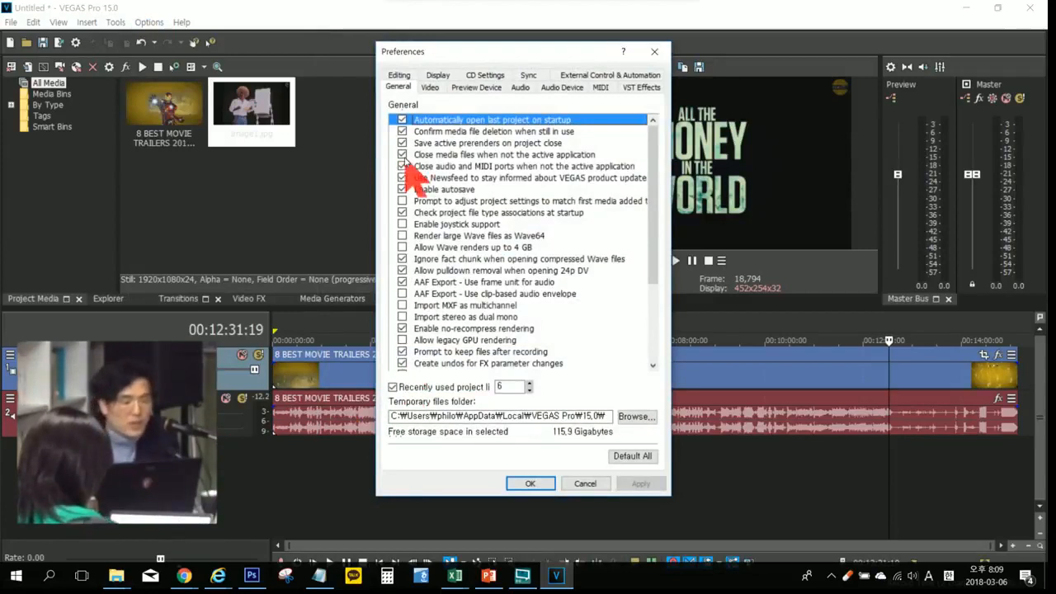
{"action": "left_click", "coordinate": [465, 87]}
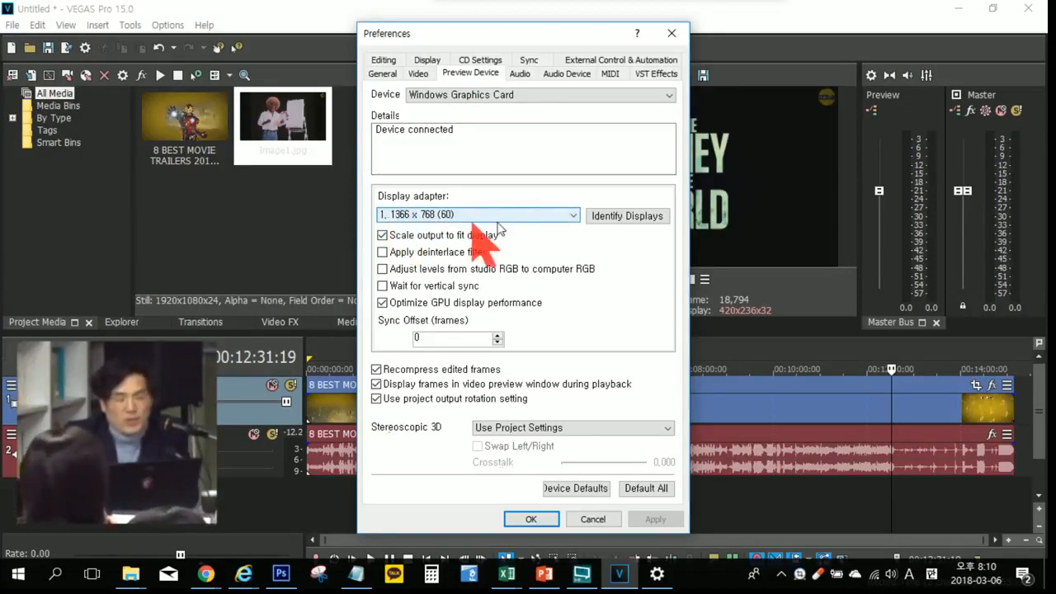
{"action": "left_click", "coordinate": [572, 216]}
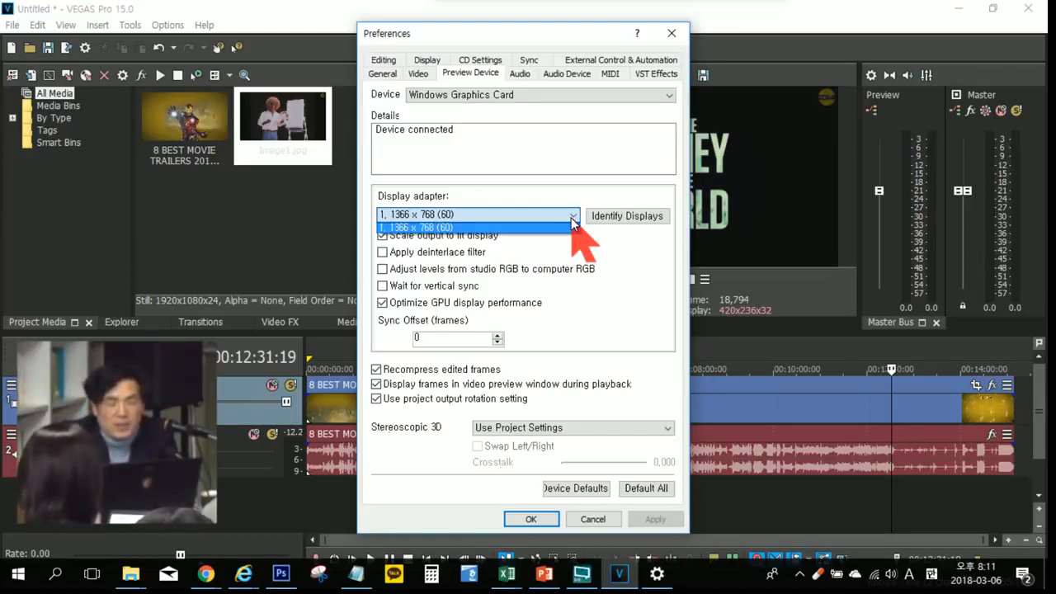
{"action": "left_click", "coordinate": [673, 36]}
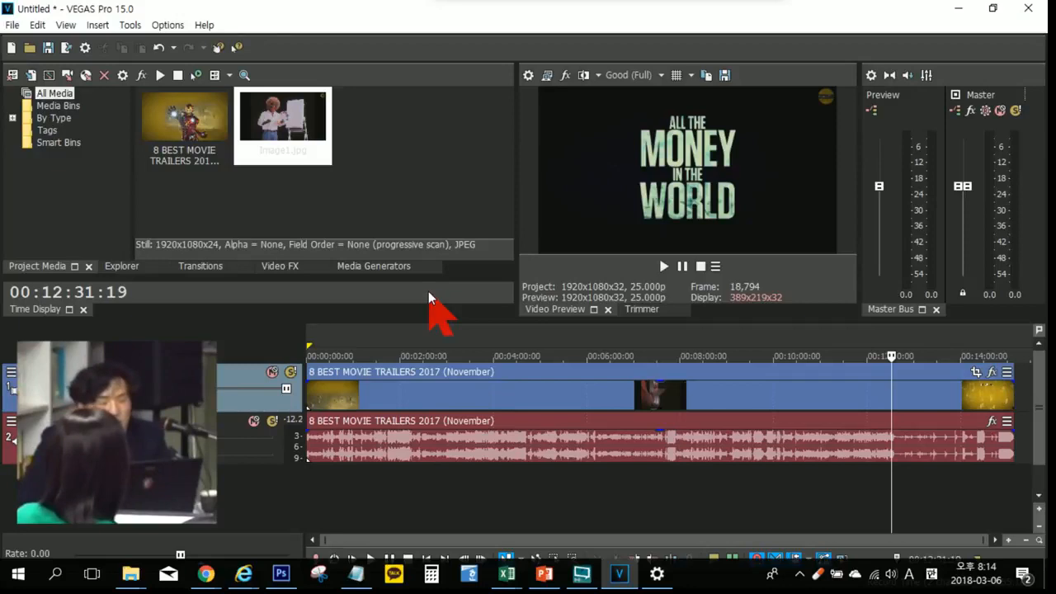
Step: Restore the Default Layout window arrangement, and select the trailer video event with the timeline cursor at 00:03:28:19
{"action": "left_click", "coordinate": [64, 26]}
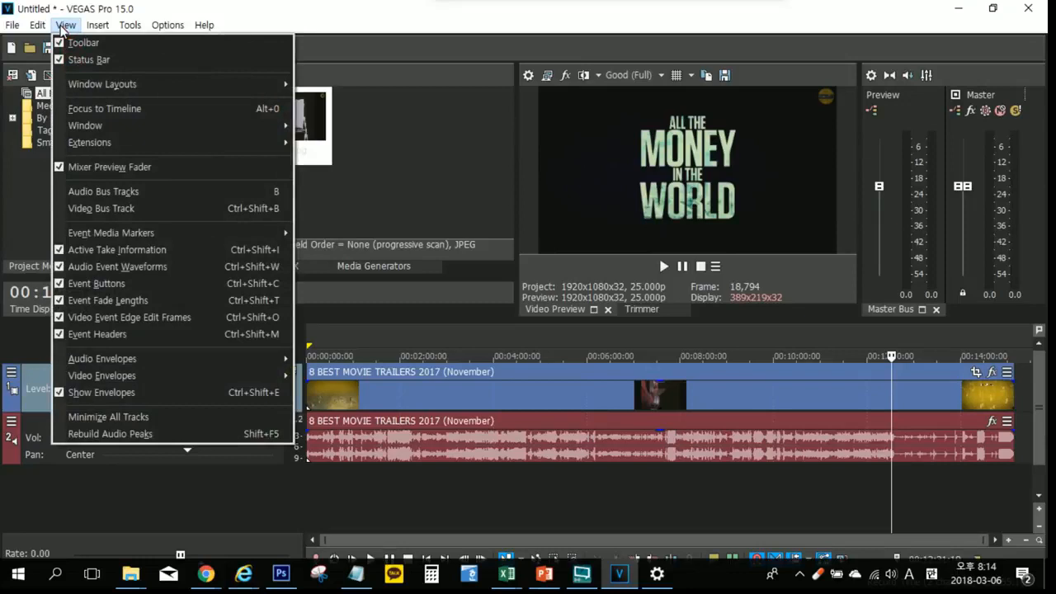
{"action": "mouse_move", "coordinate": [152, 80]}
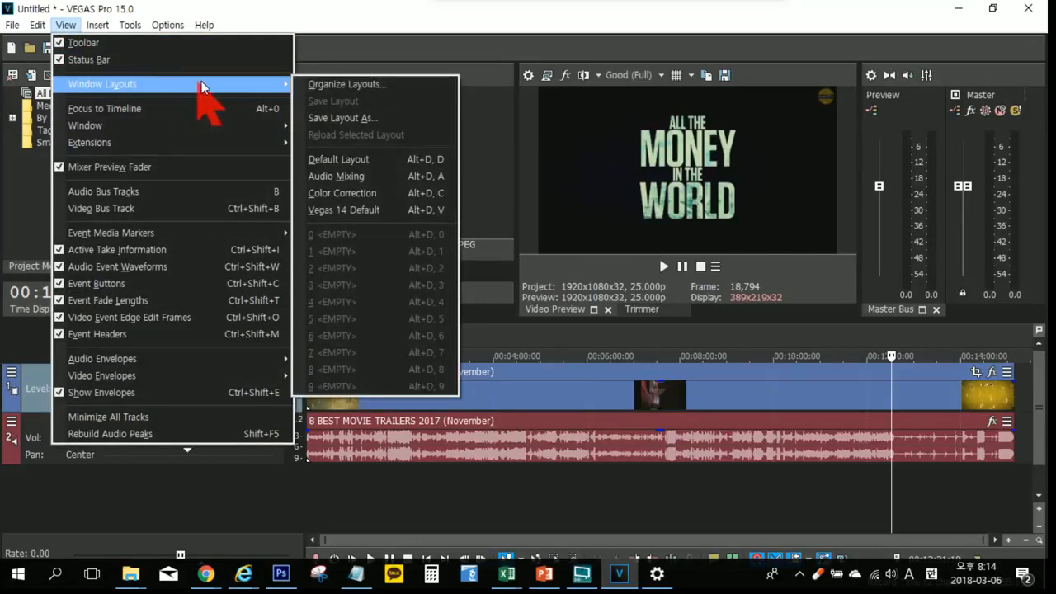
{"action": "left_click", "coordinate": [381, 159]}
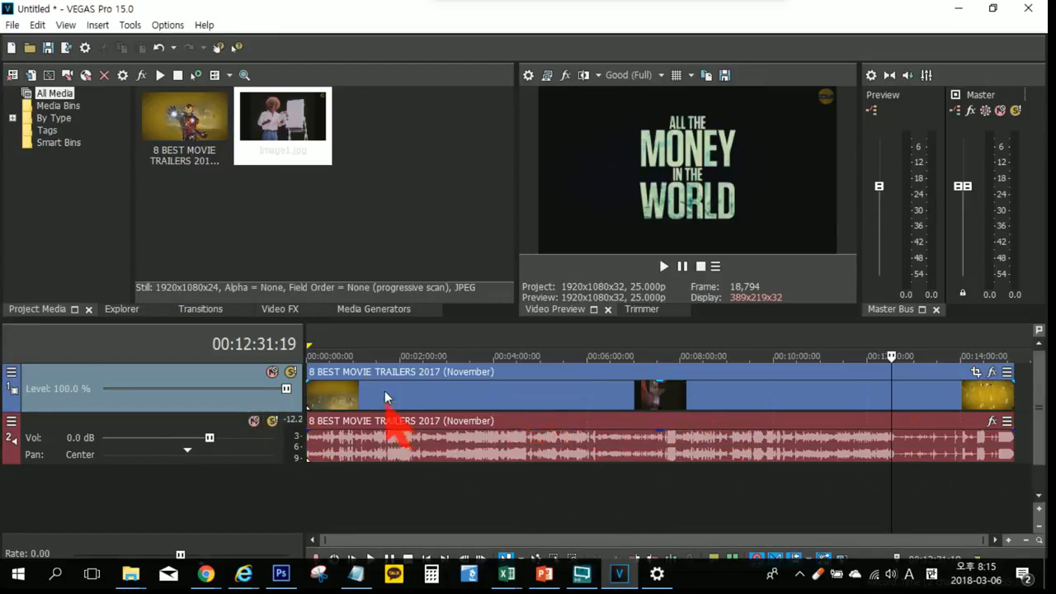
{"action": "left_click", "coordinate": [469, 393]}
{"action": "left_click", "coordinate": [468, 393]}
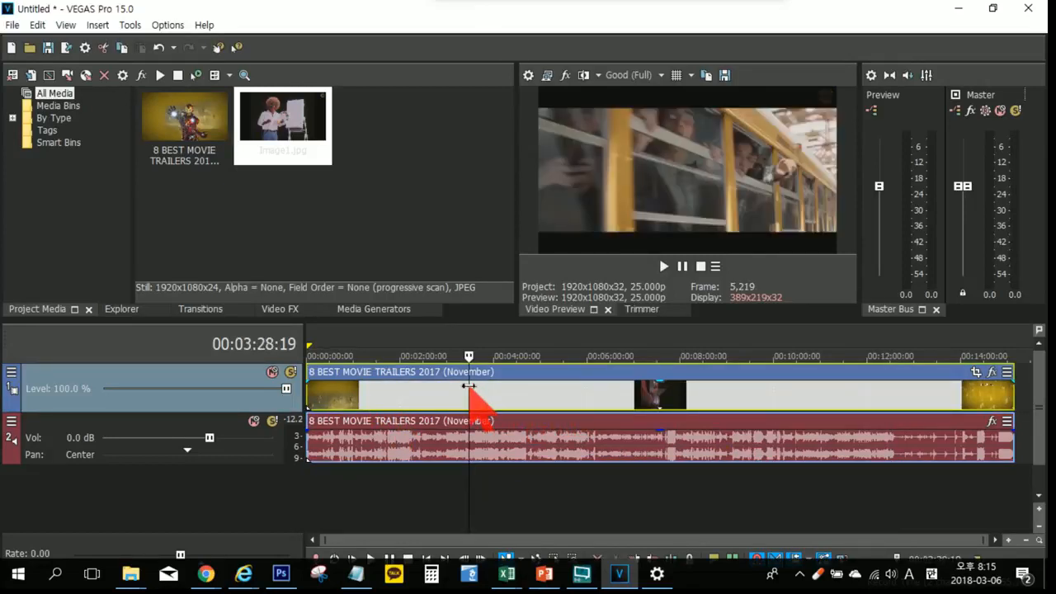